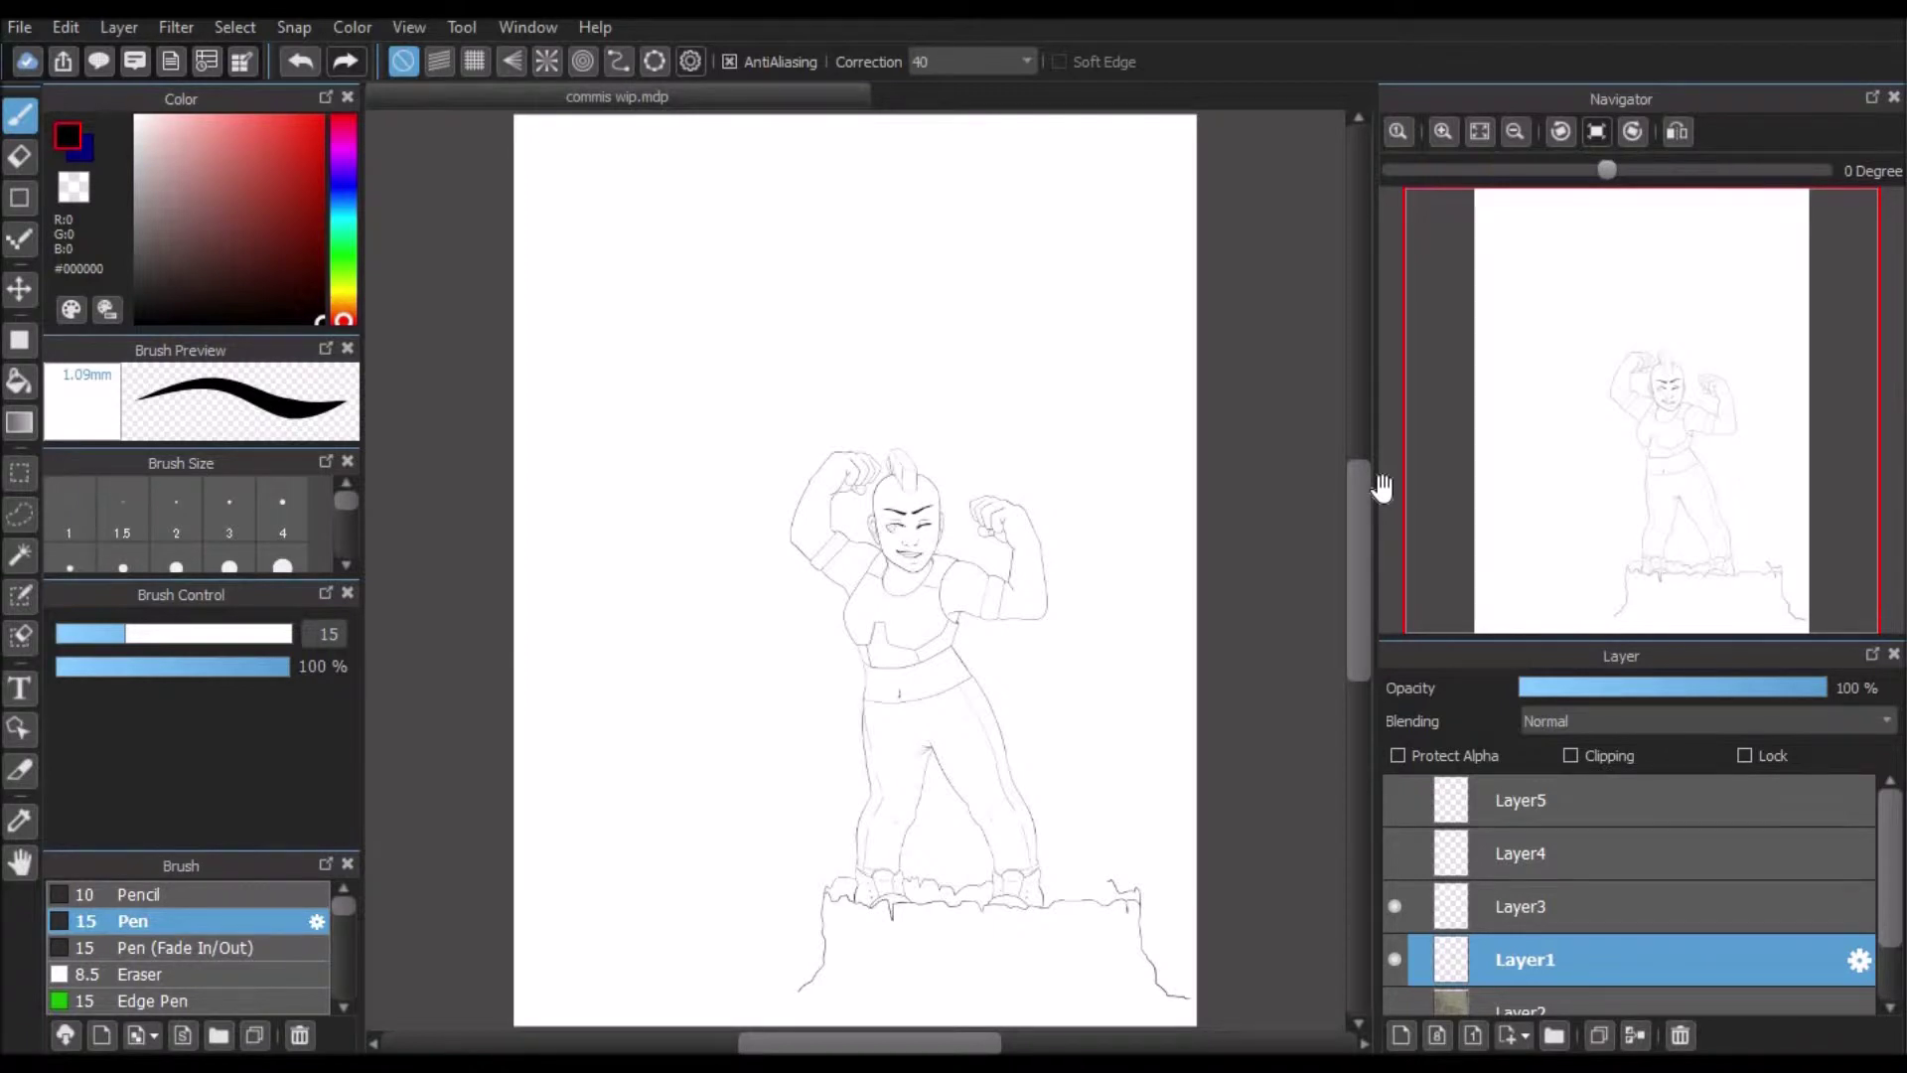
click(1442, 133)
click(1442, 132)
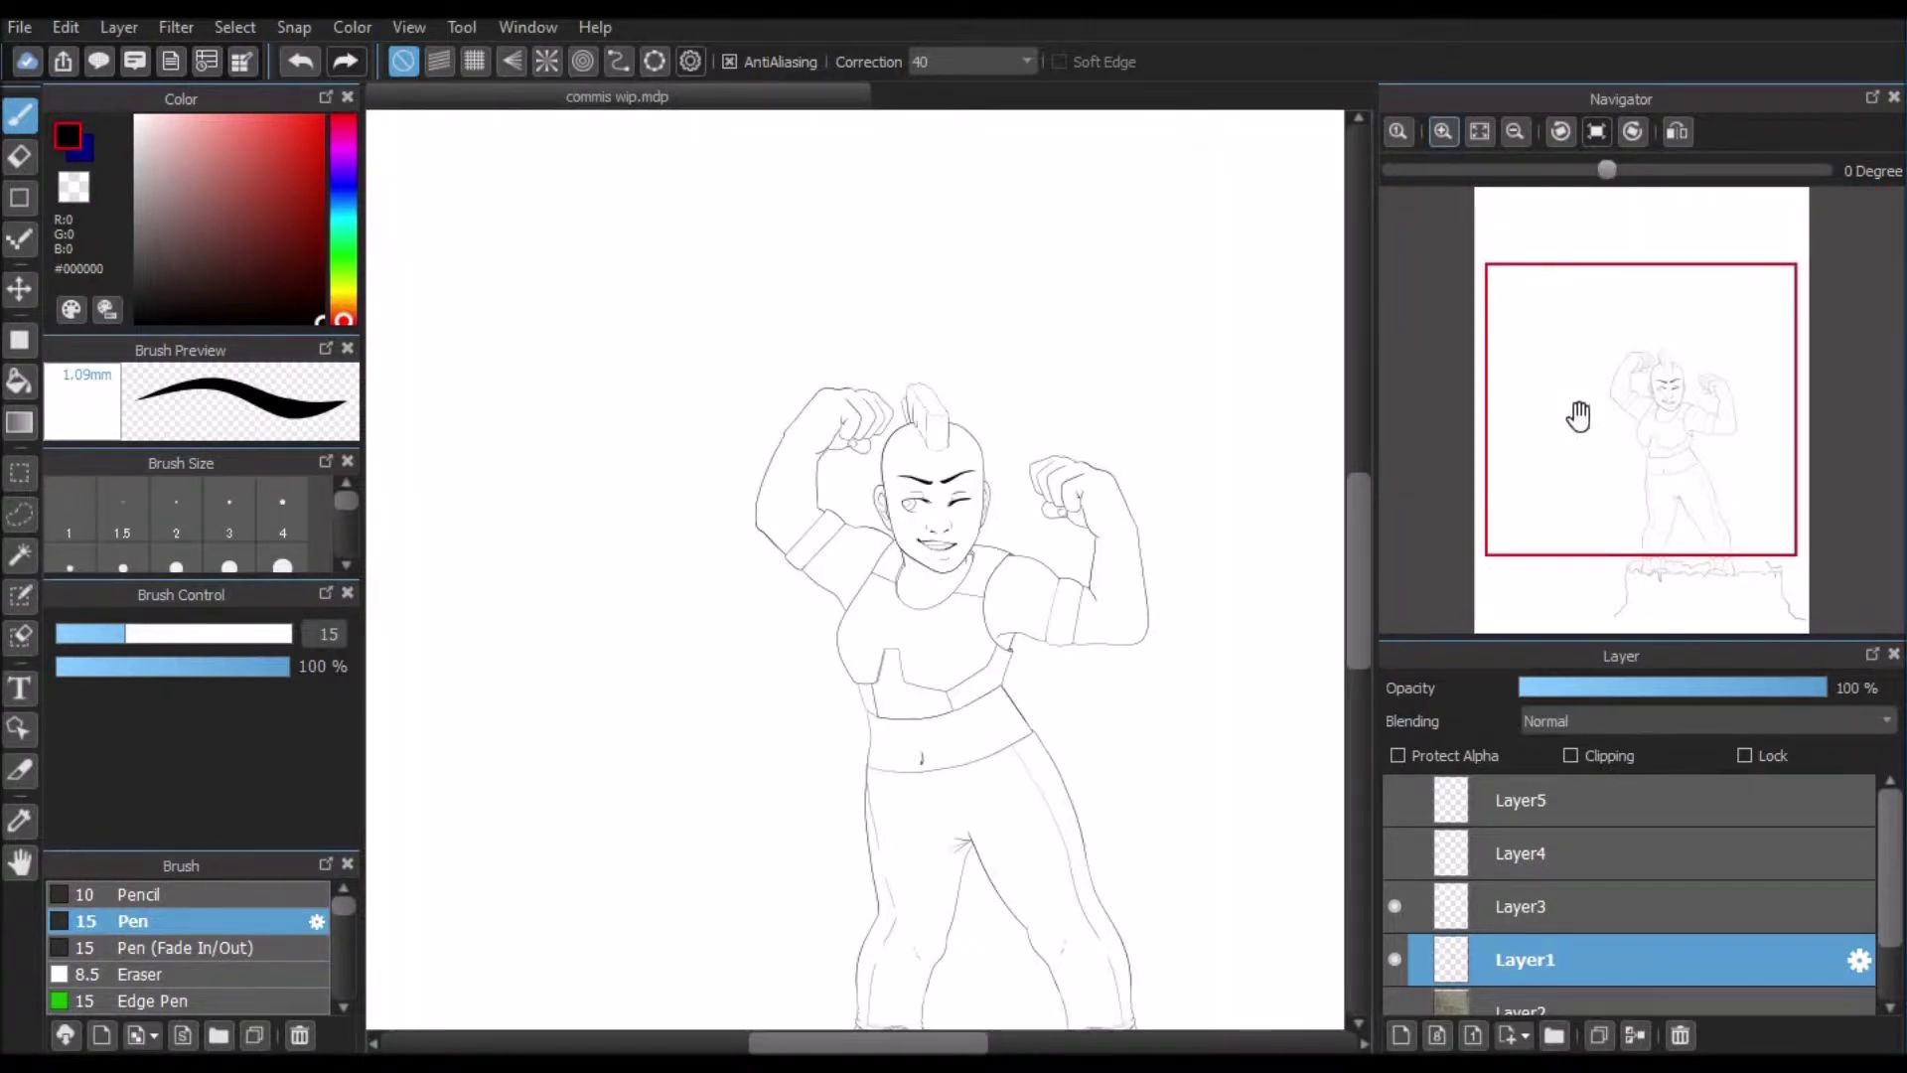
drag(1645, 485, 1660, 392)
click(1514, 133)
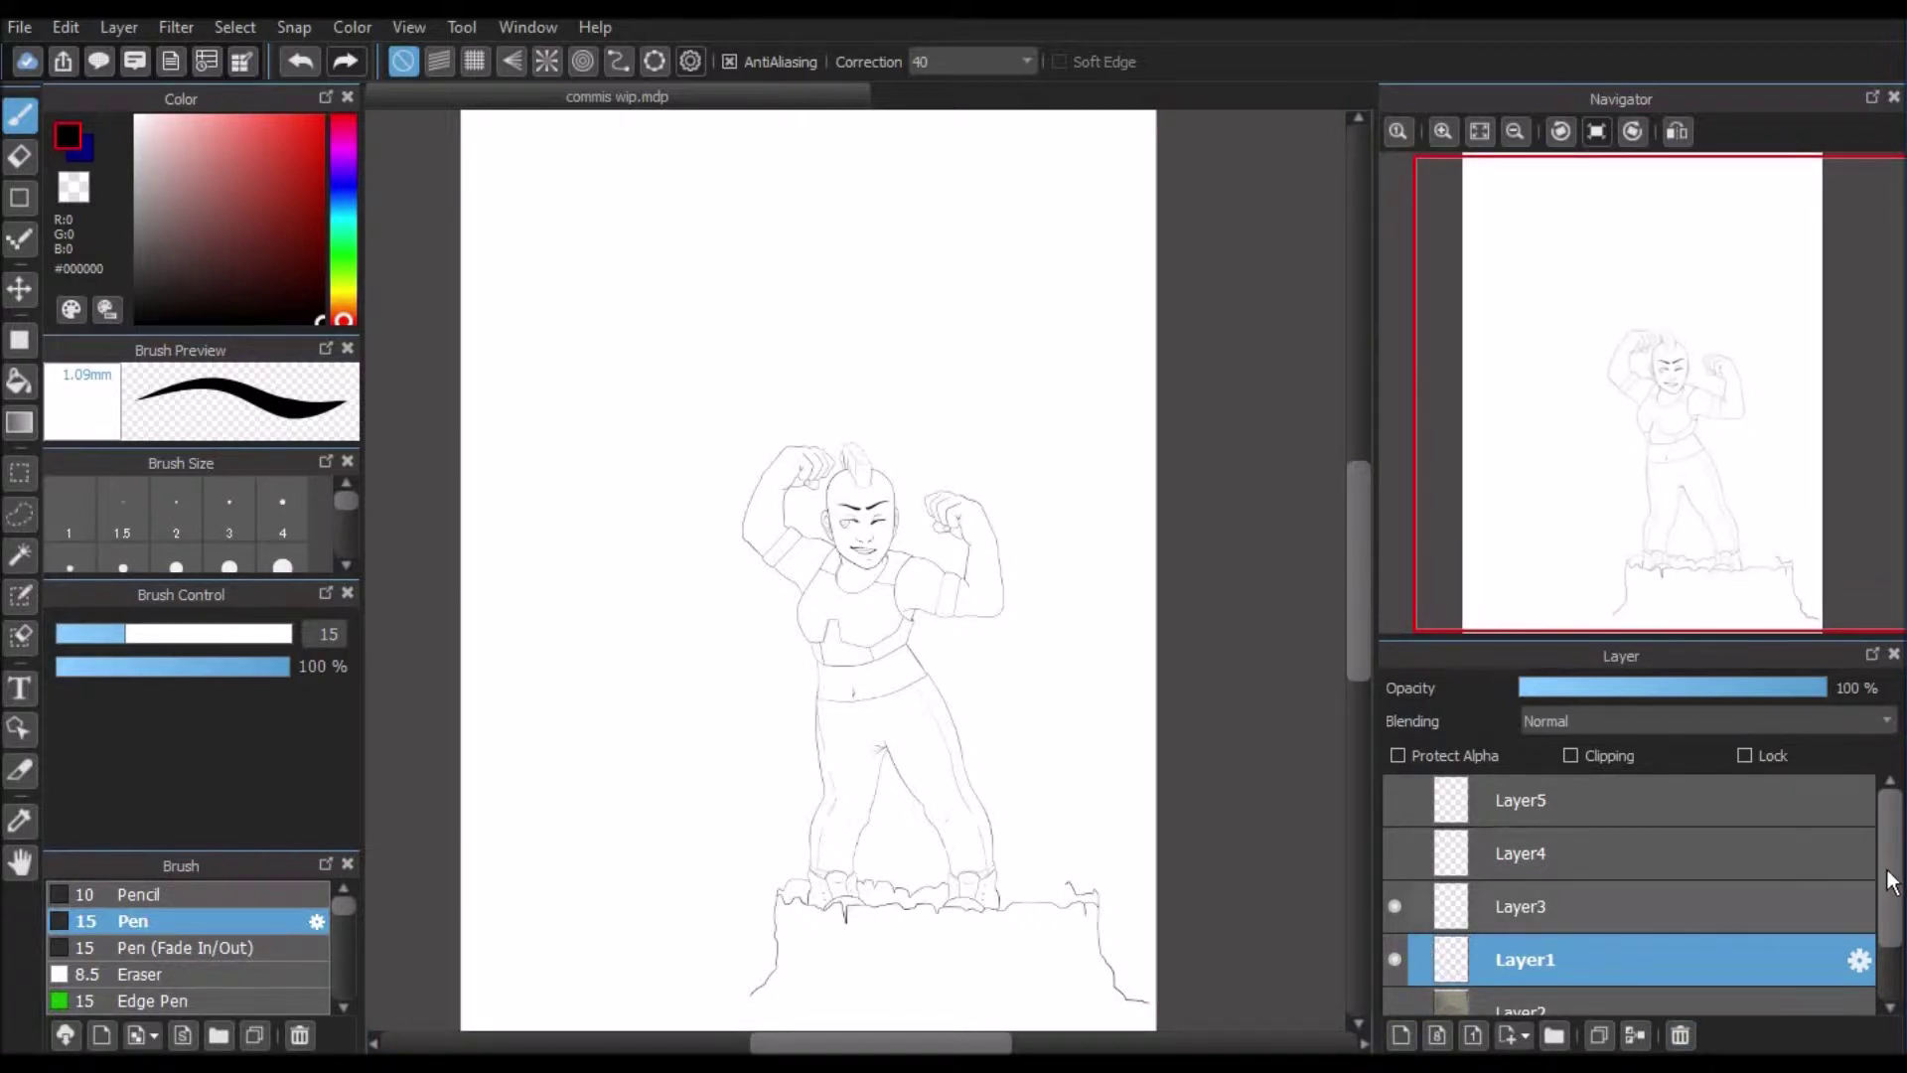
scroll(1877, 903, down, 2)
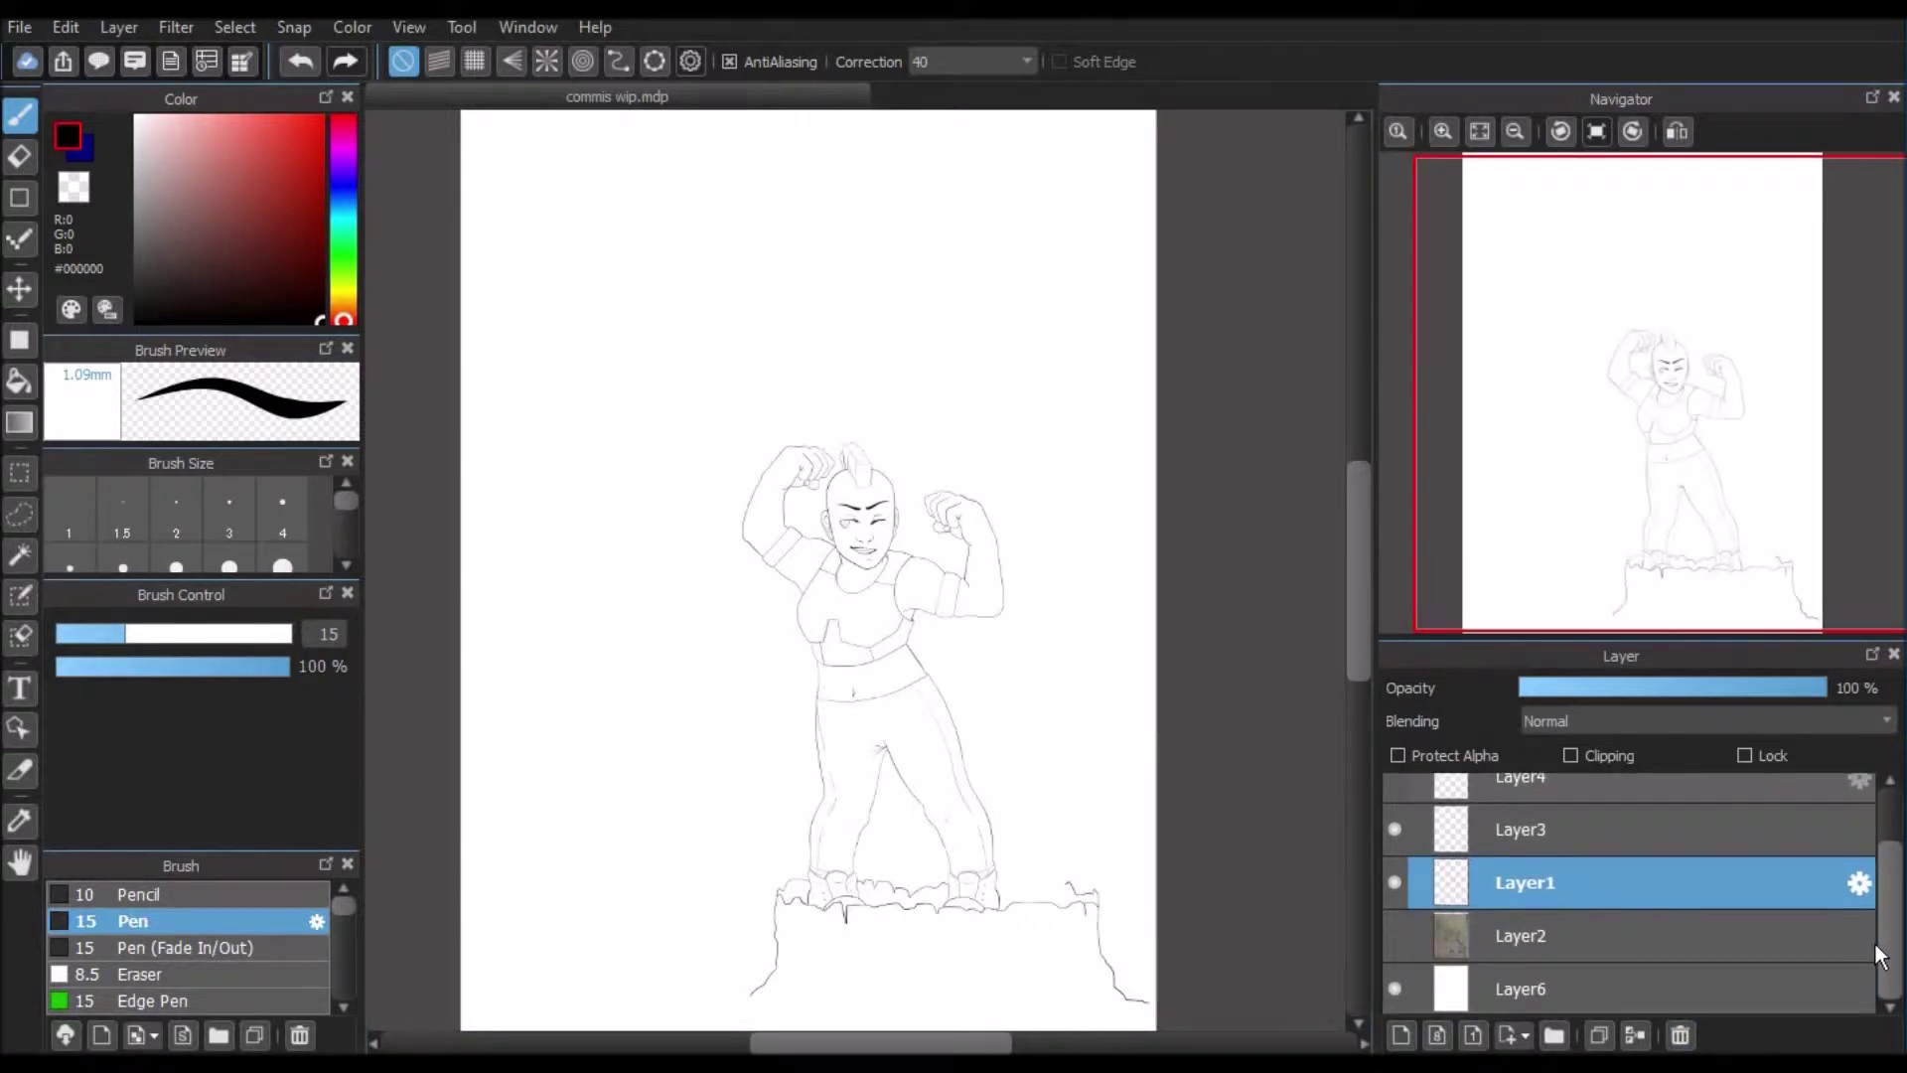
drag(1891, 932, 1565, 759)
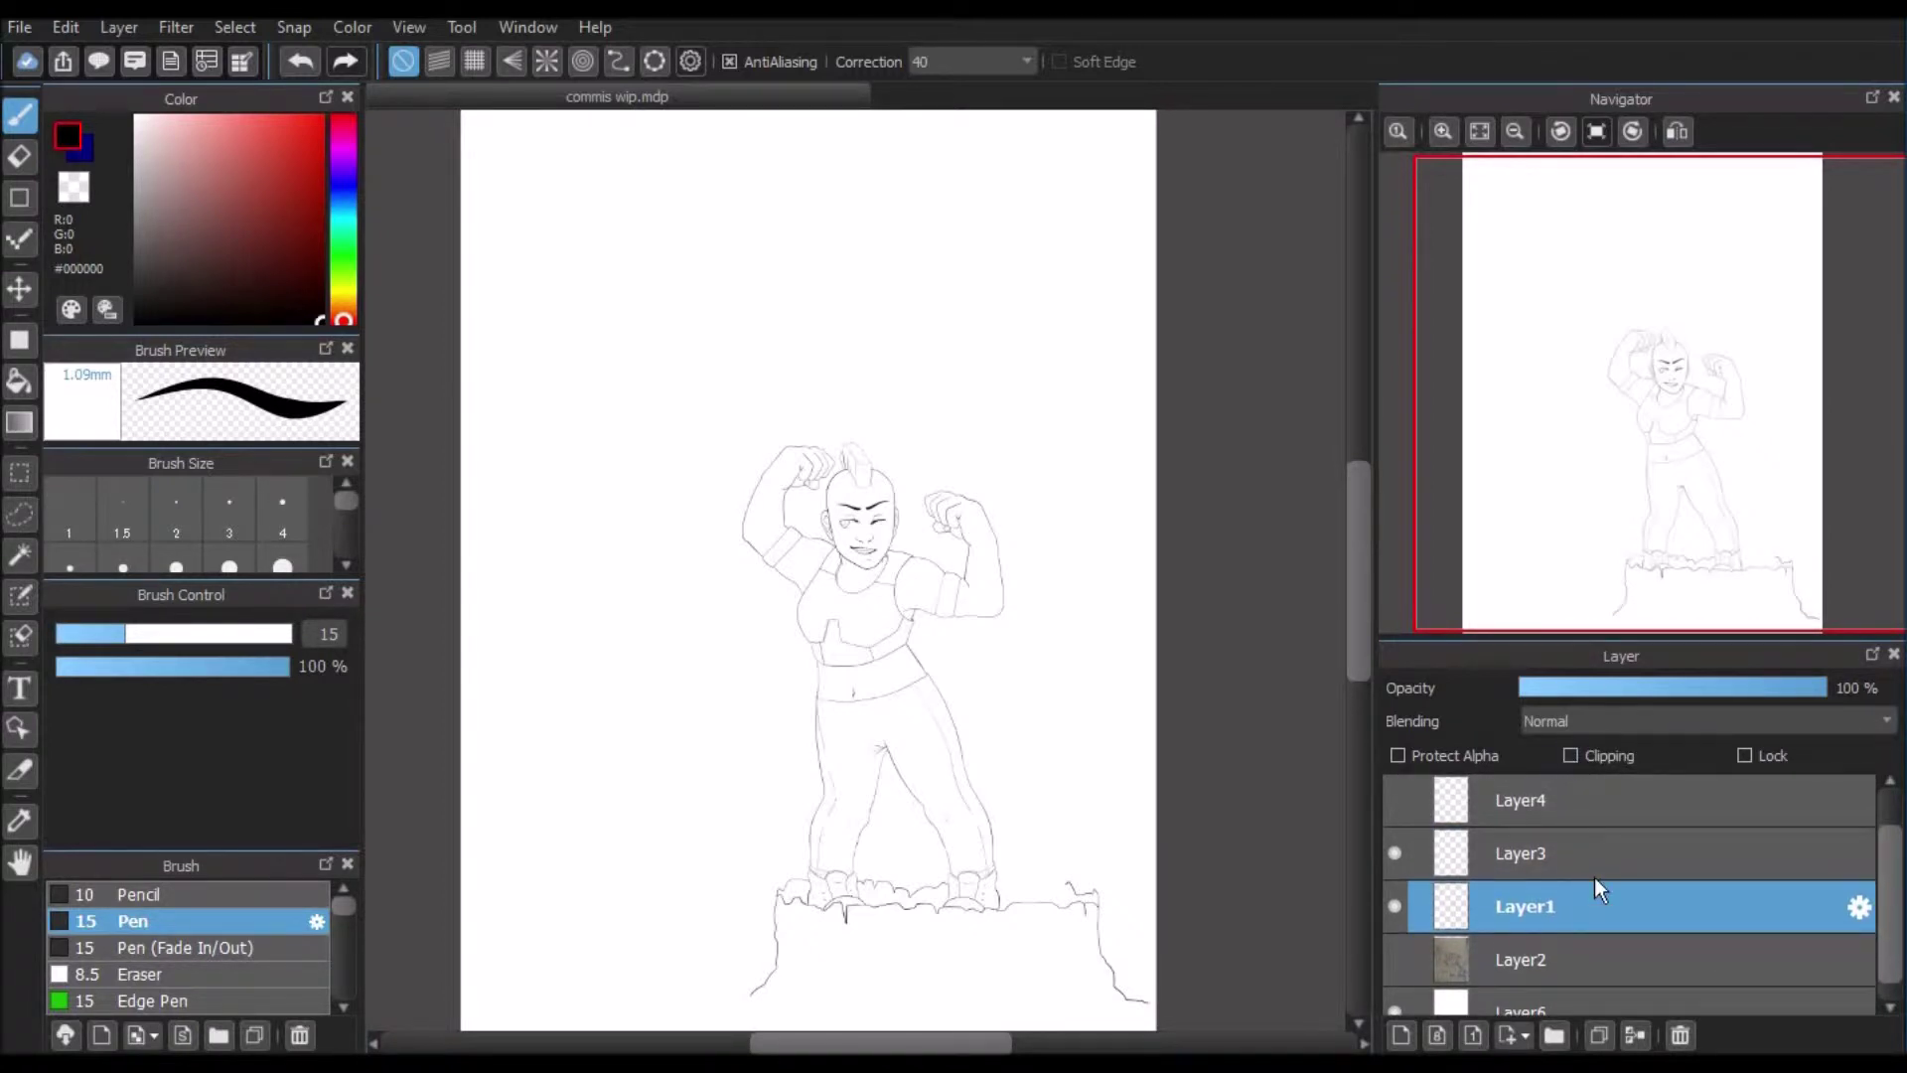
Step: Select the figure's trousers with the Magic Wand and set the colour to dark red #8A3B32
click(29, 559)
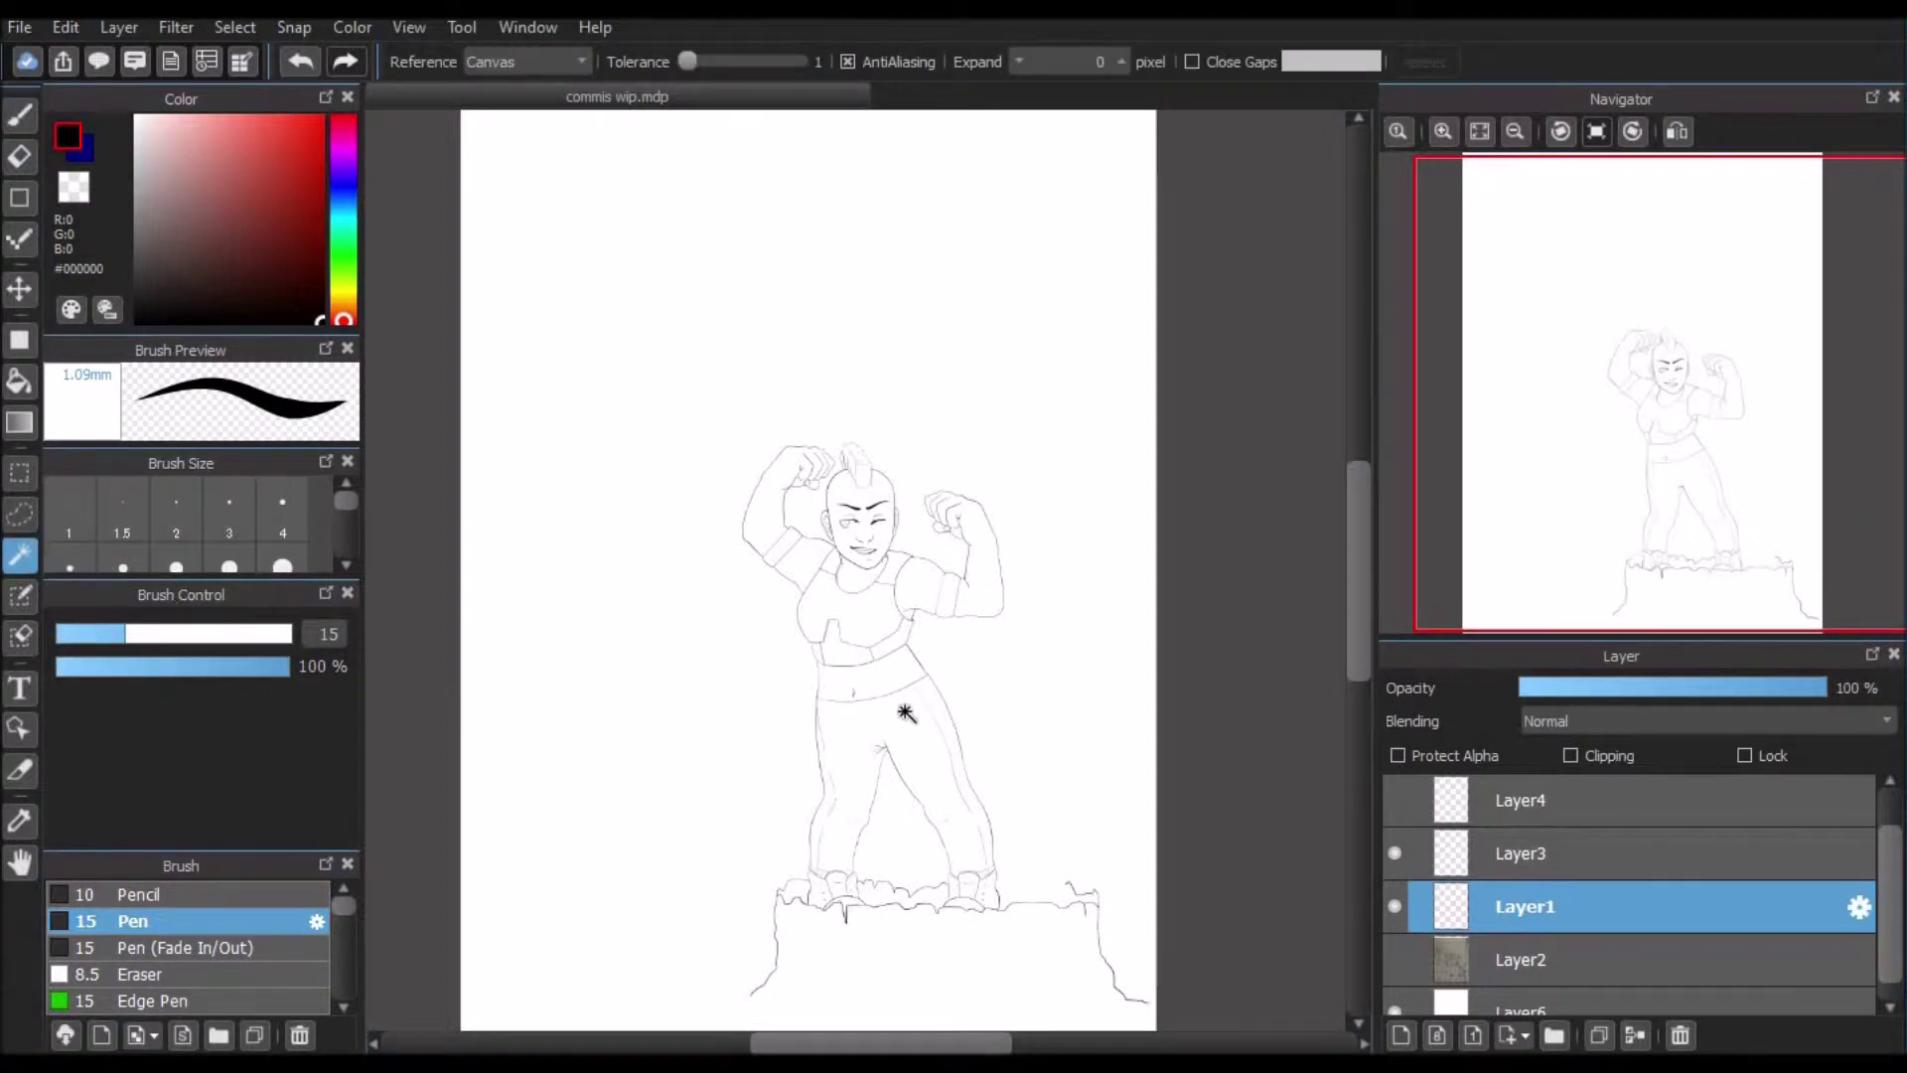
click(884, 715)
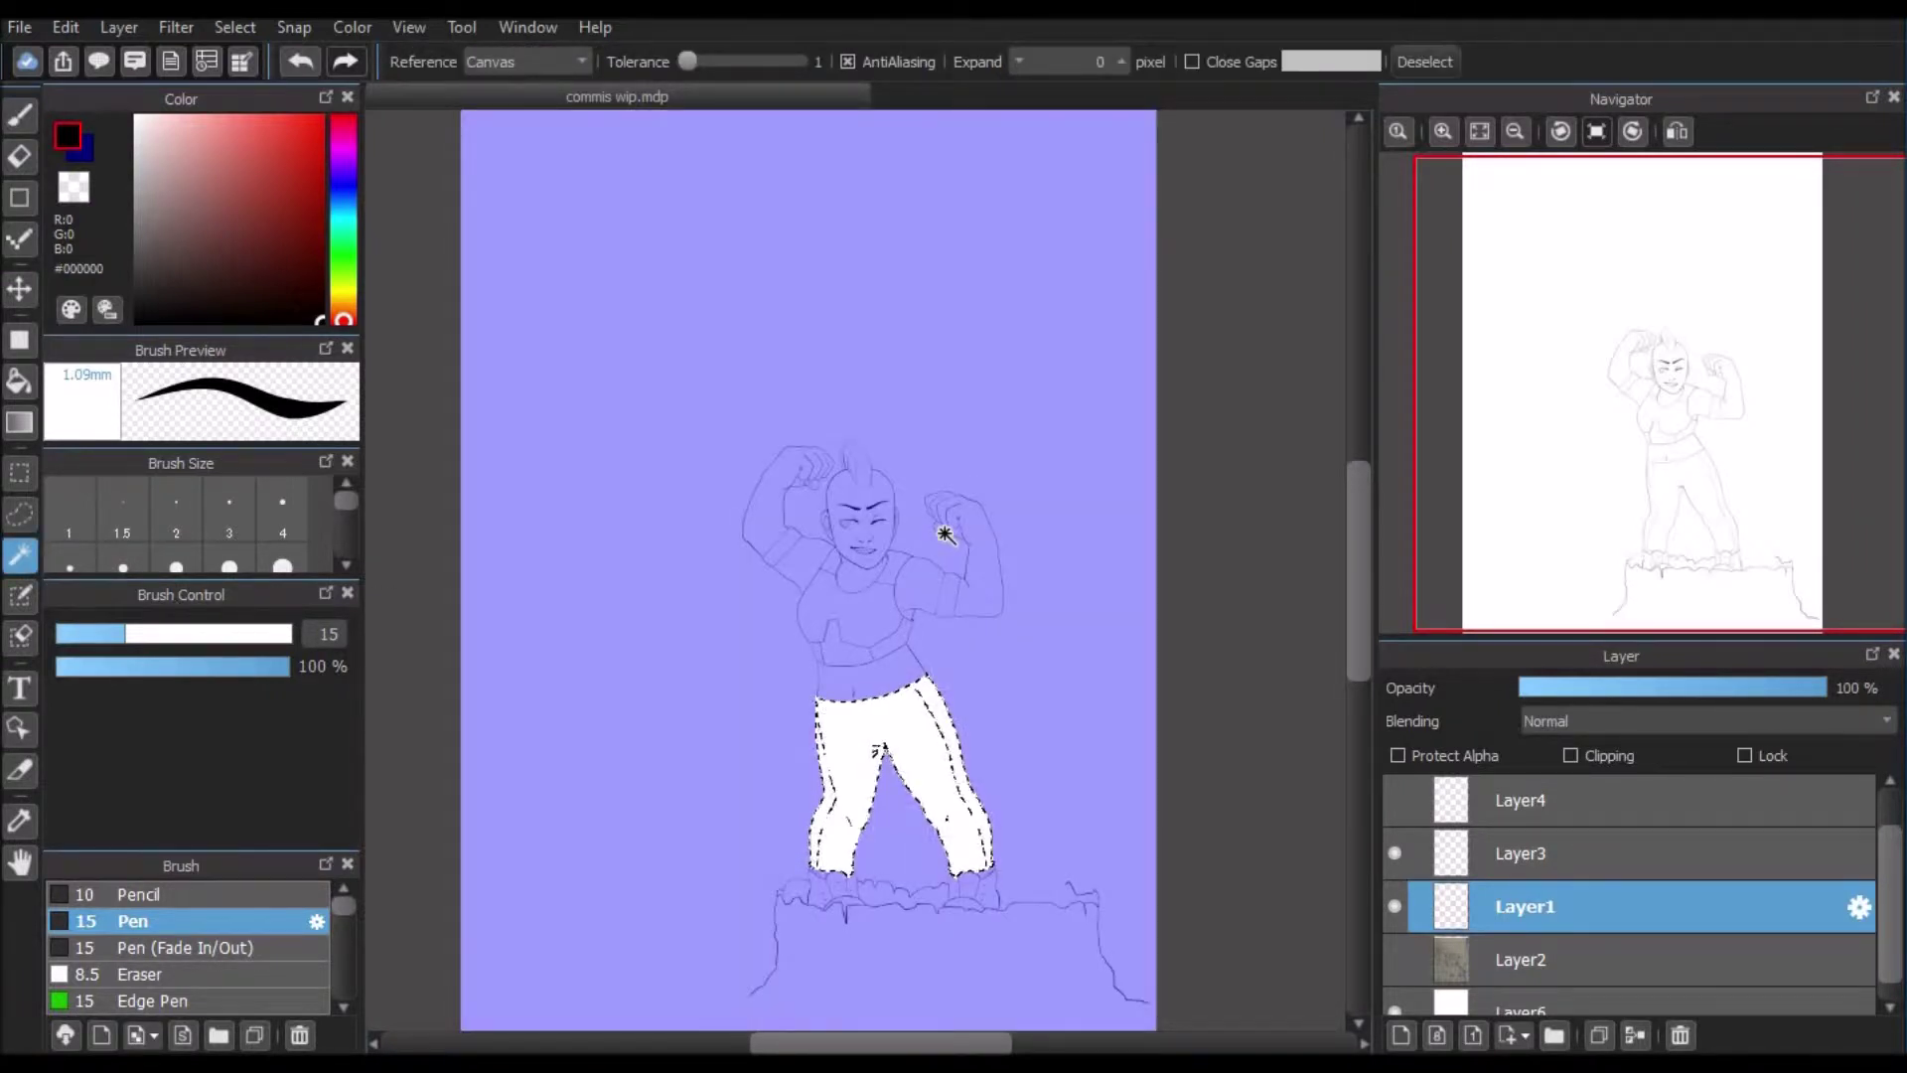
drag(263, 260, 256, 210)
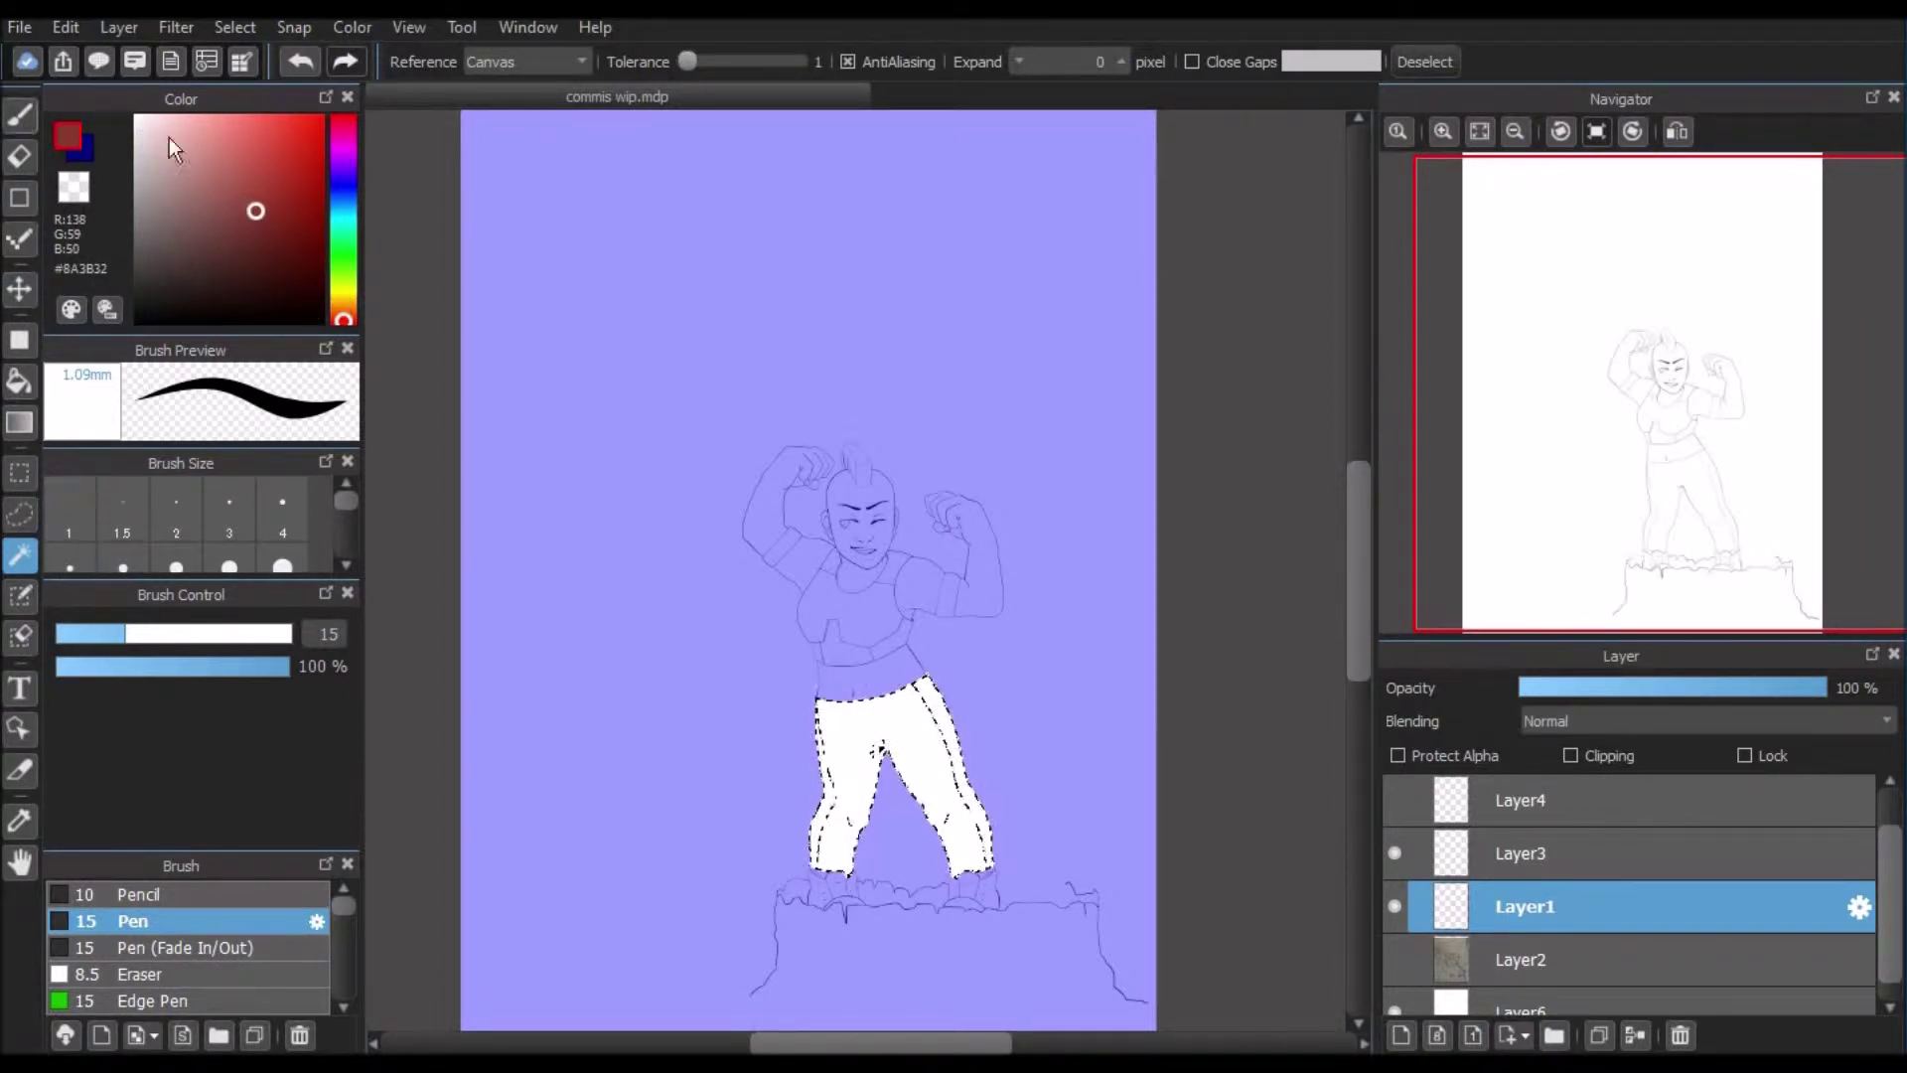
Step: Expand the trousers selection and set the Pen brush size to 1000
key(b)
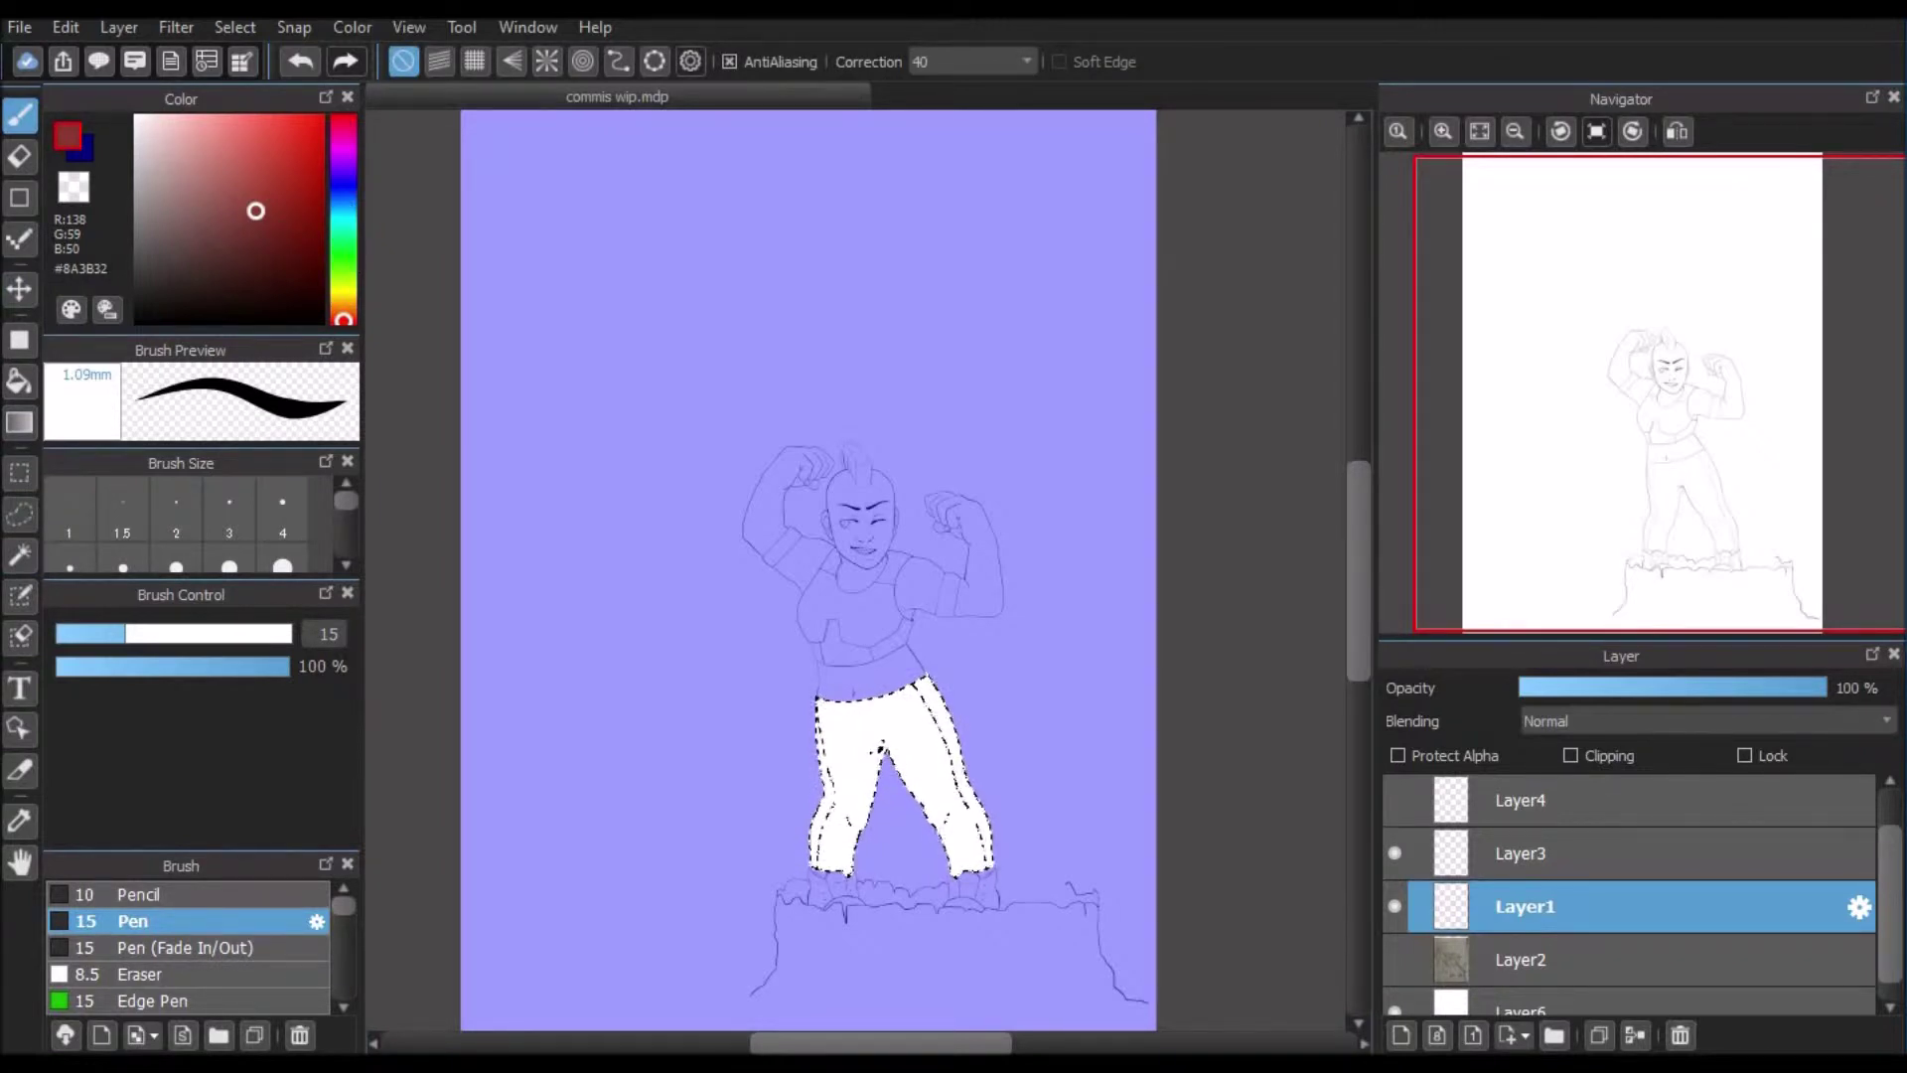
click(236, 27)
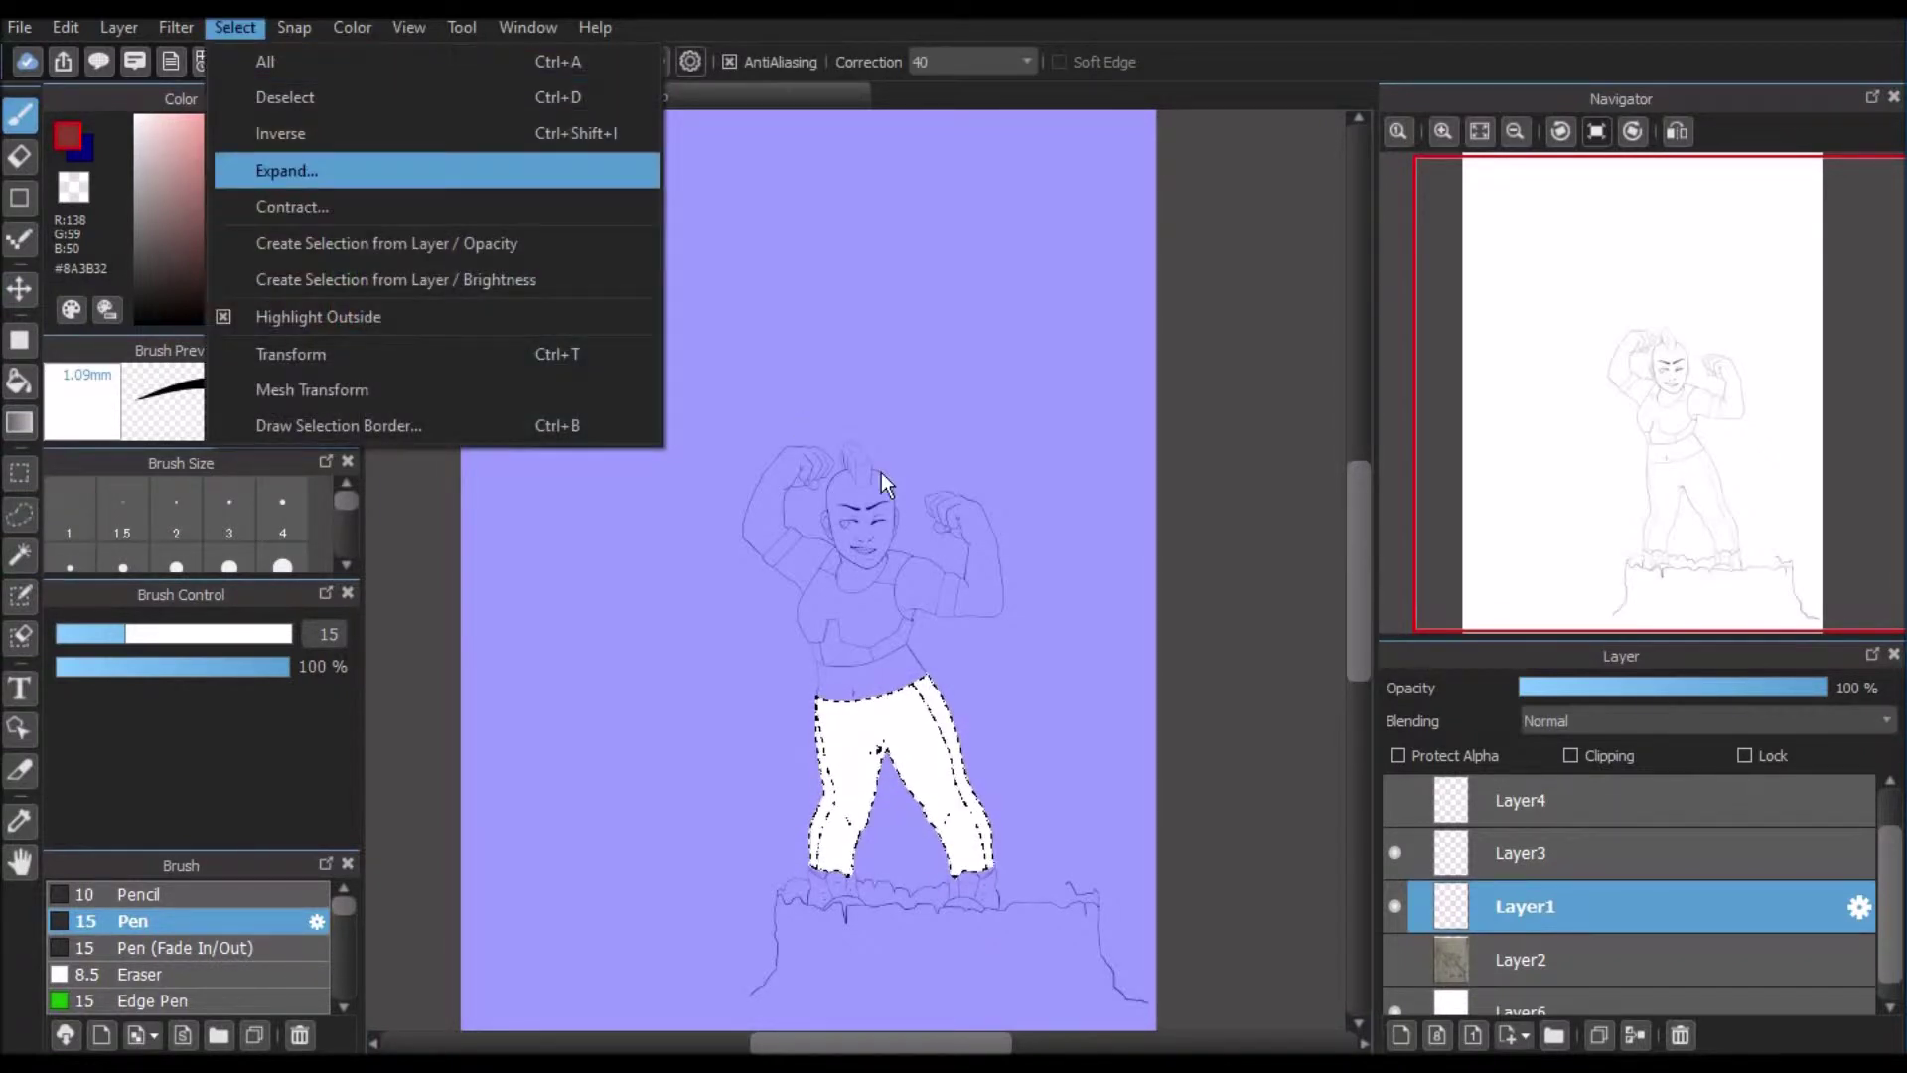
click(301, 172)
key(Return)
drag(217, 635, 580, 660)
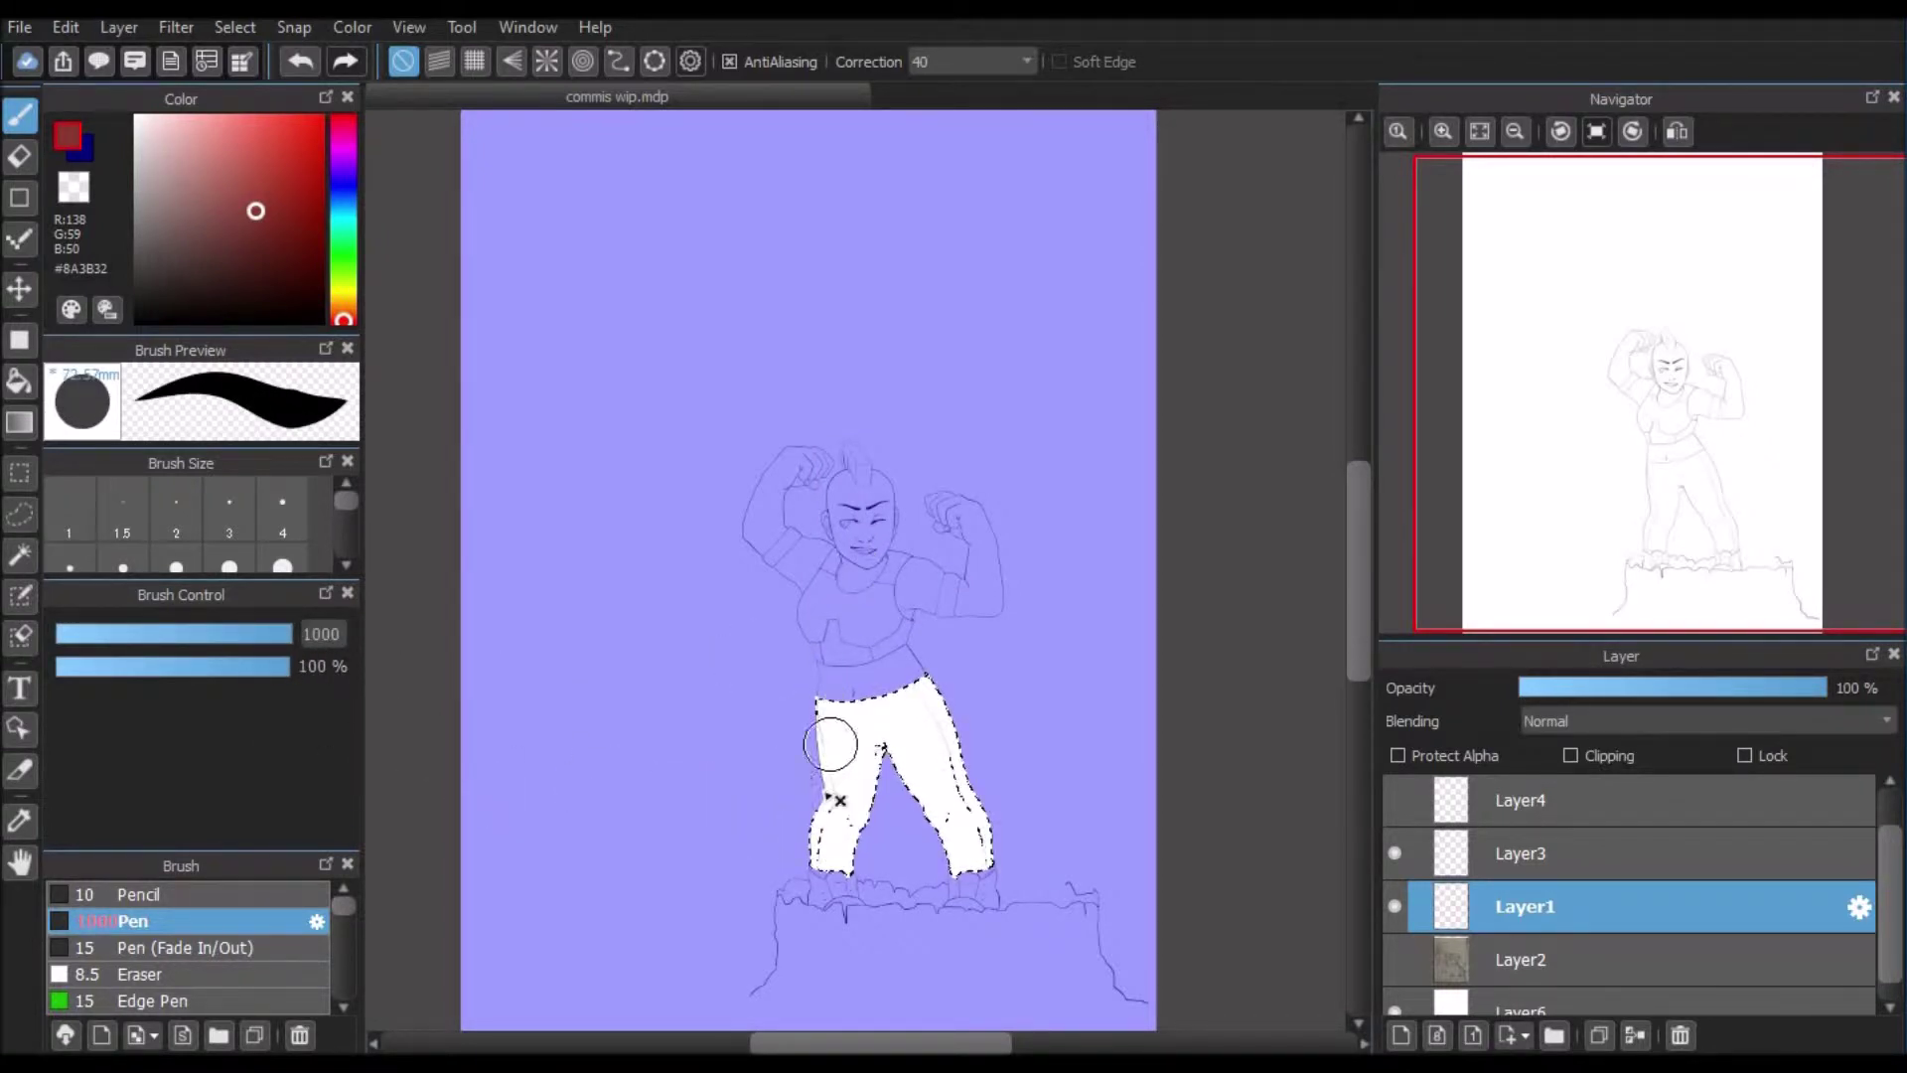
Step: Paint the selected trousers dark red on Layer1 and try adding and removing the top's areas in the selection
mouse_move(844, 881)
mouse_down()
mouse_move(897, 674)
mouse_move(847, 742)
mouse_move(822, 713)
mouse_move(906, 671)
mouse_move(895, 780)
mouse_move(959, 733)
mouse_up()
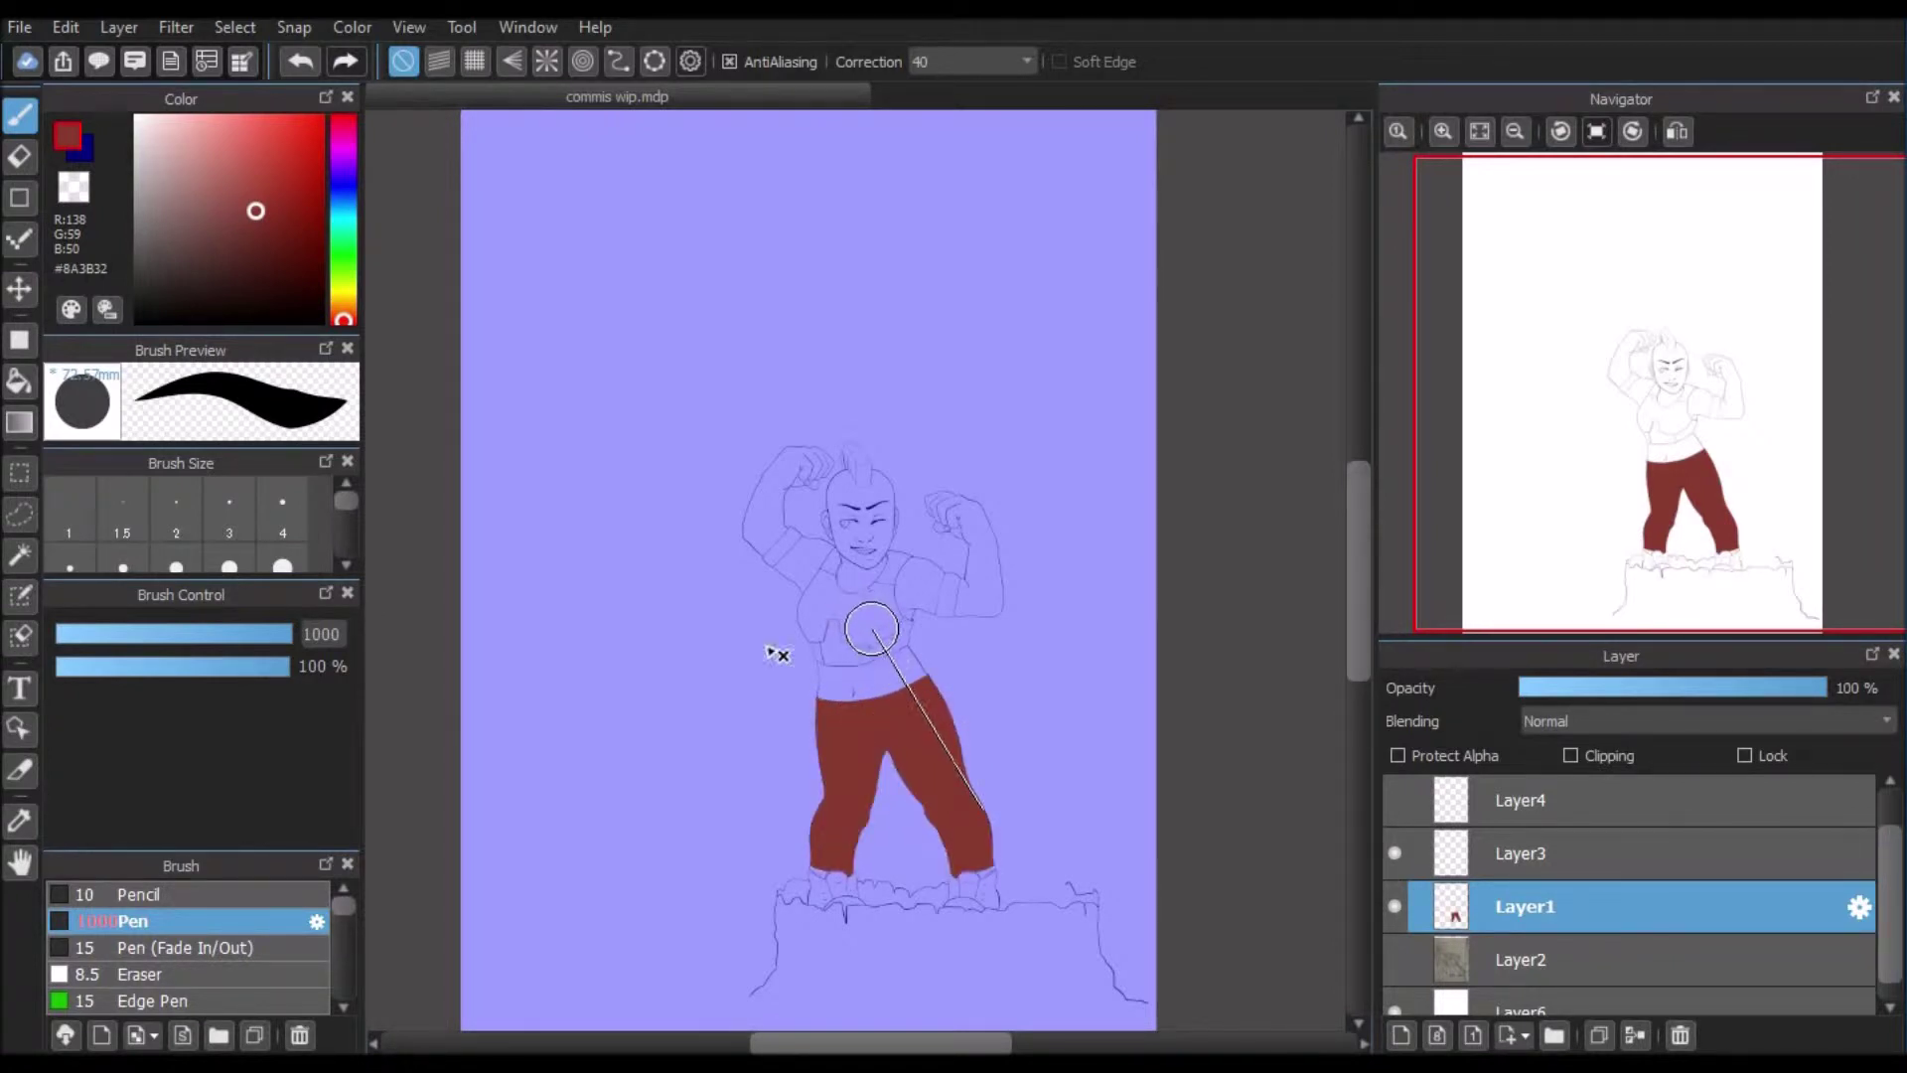
key(w)
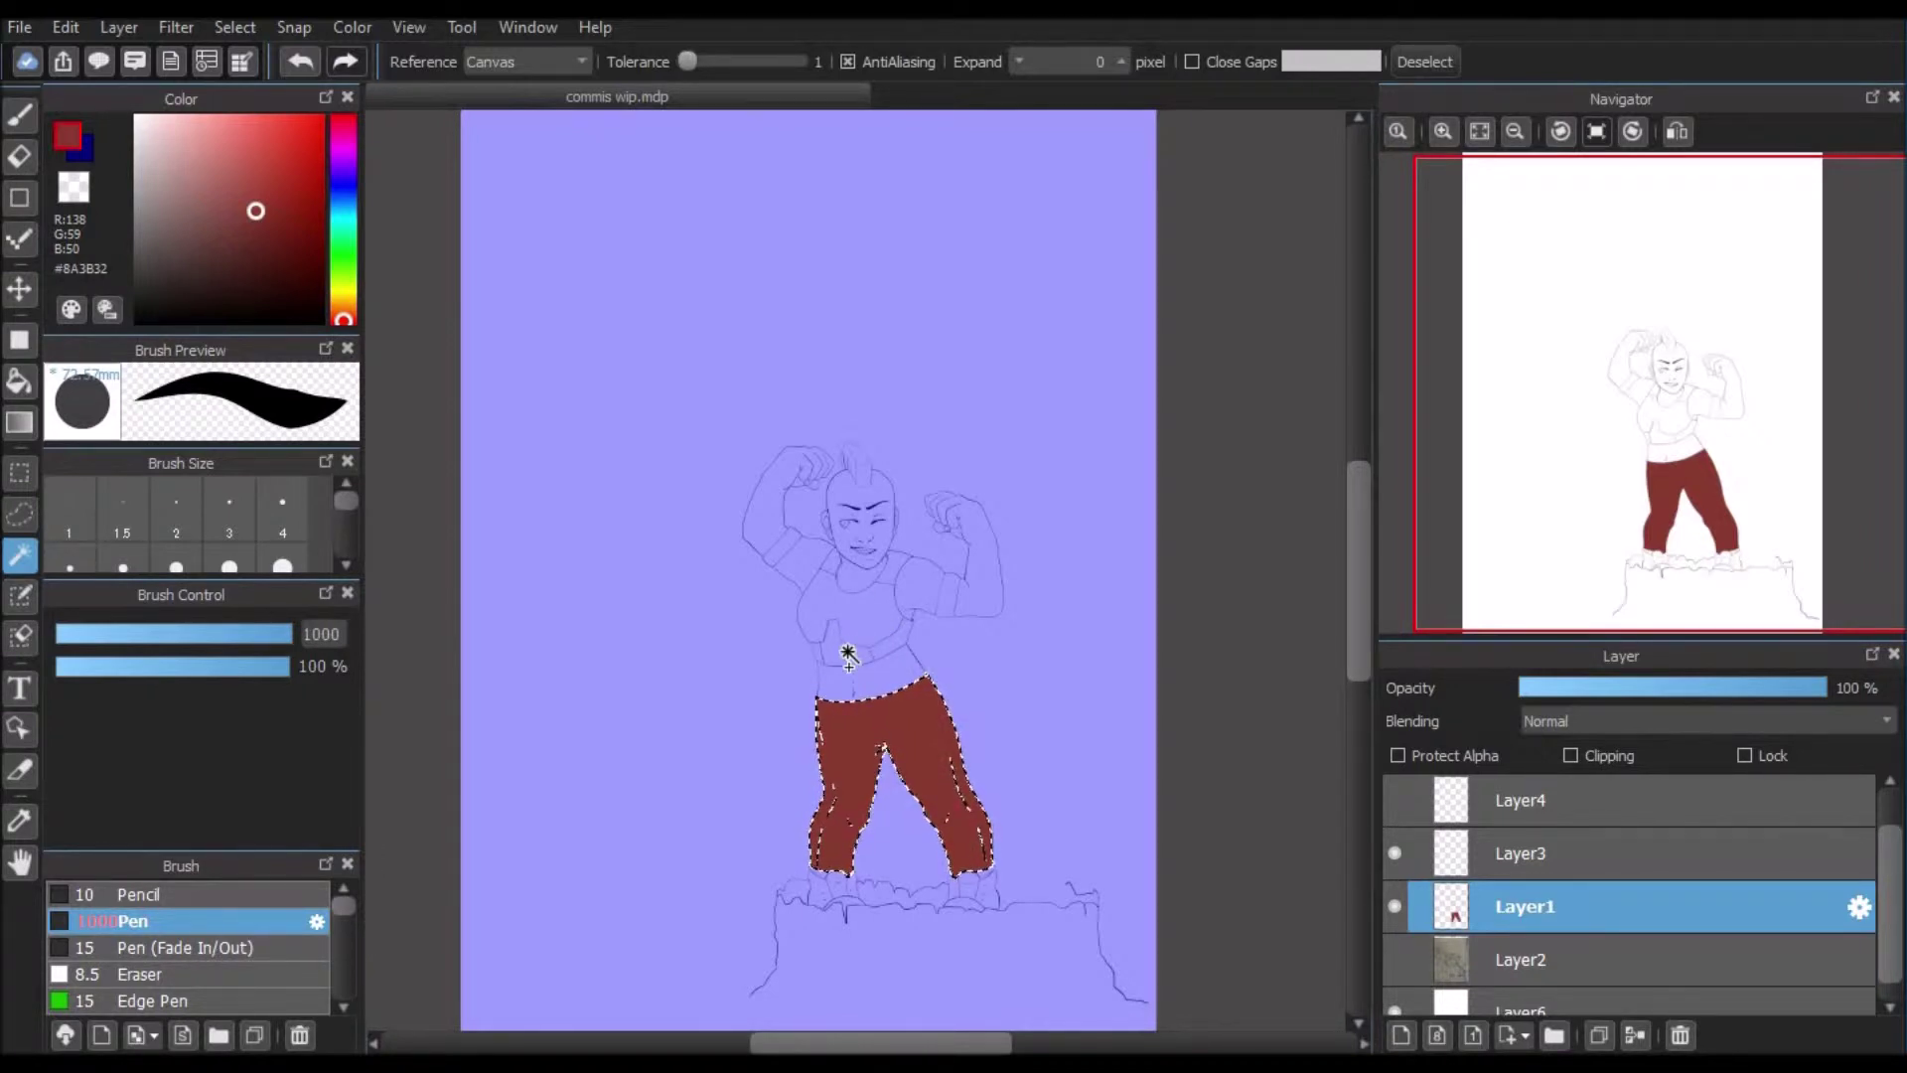
shift+click(847, 650)
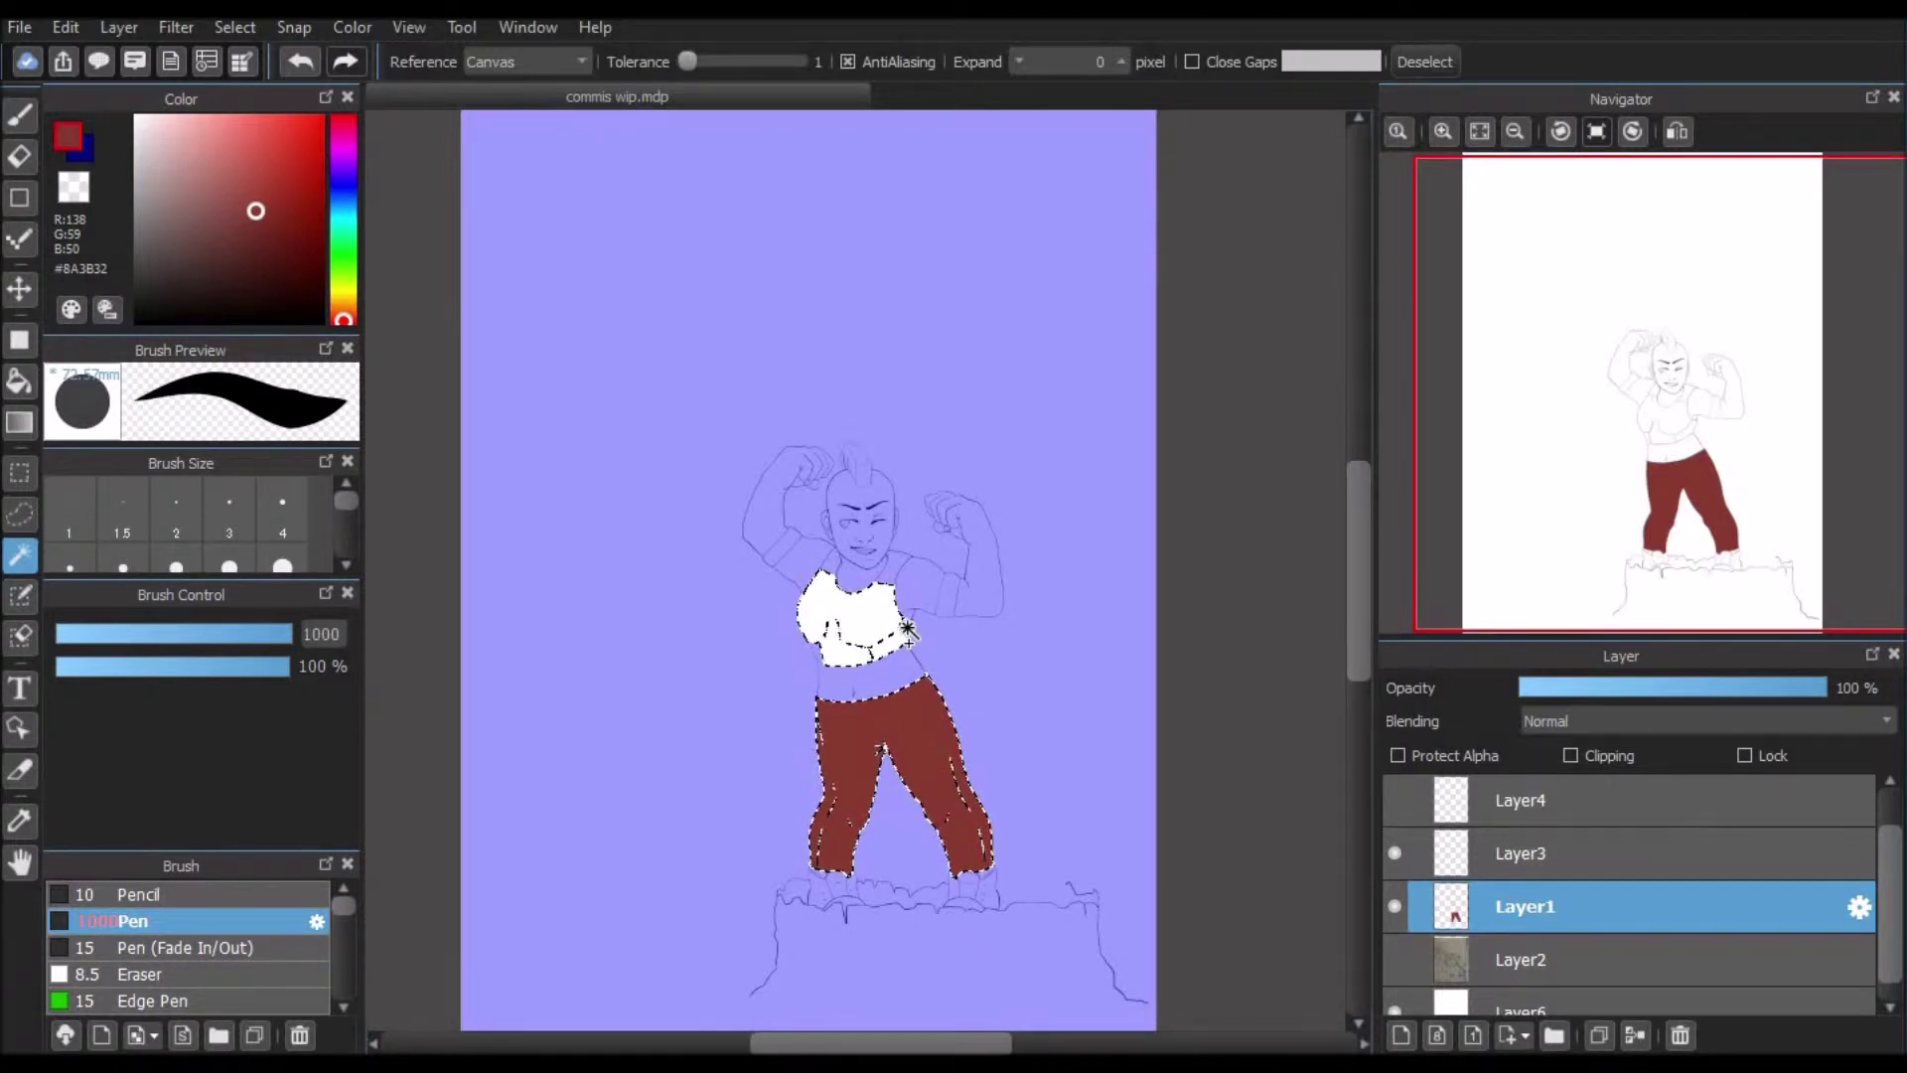
click(303, 69)
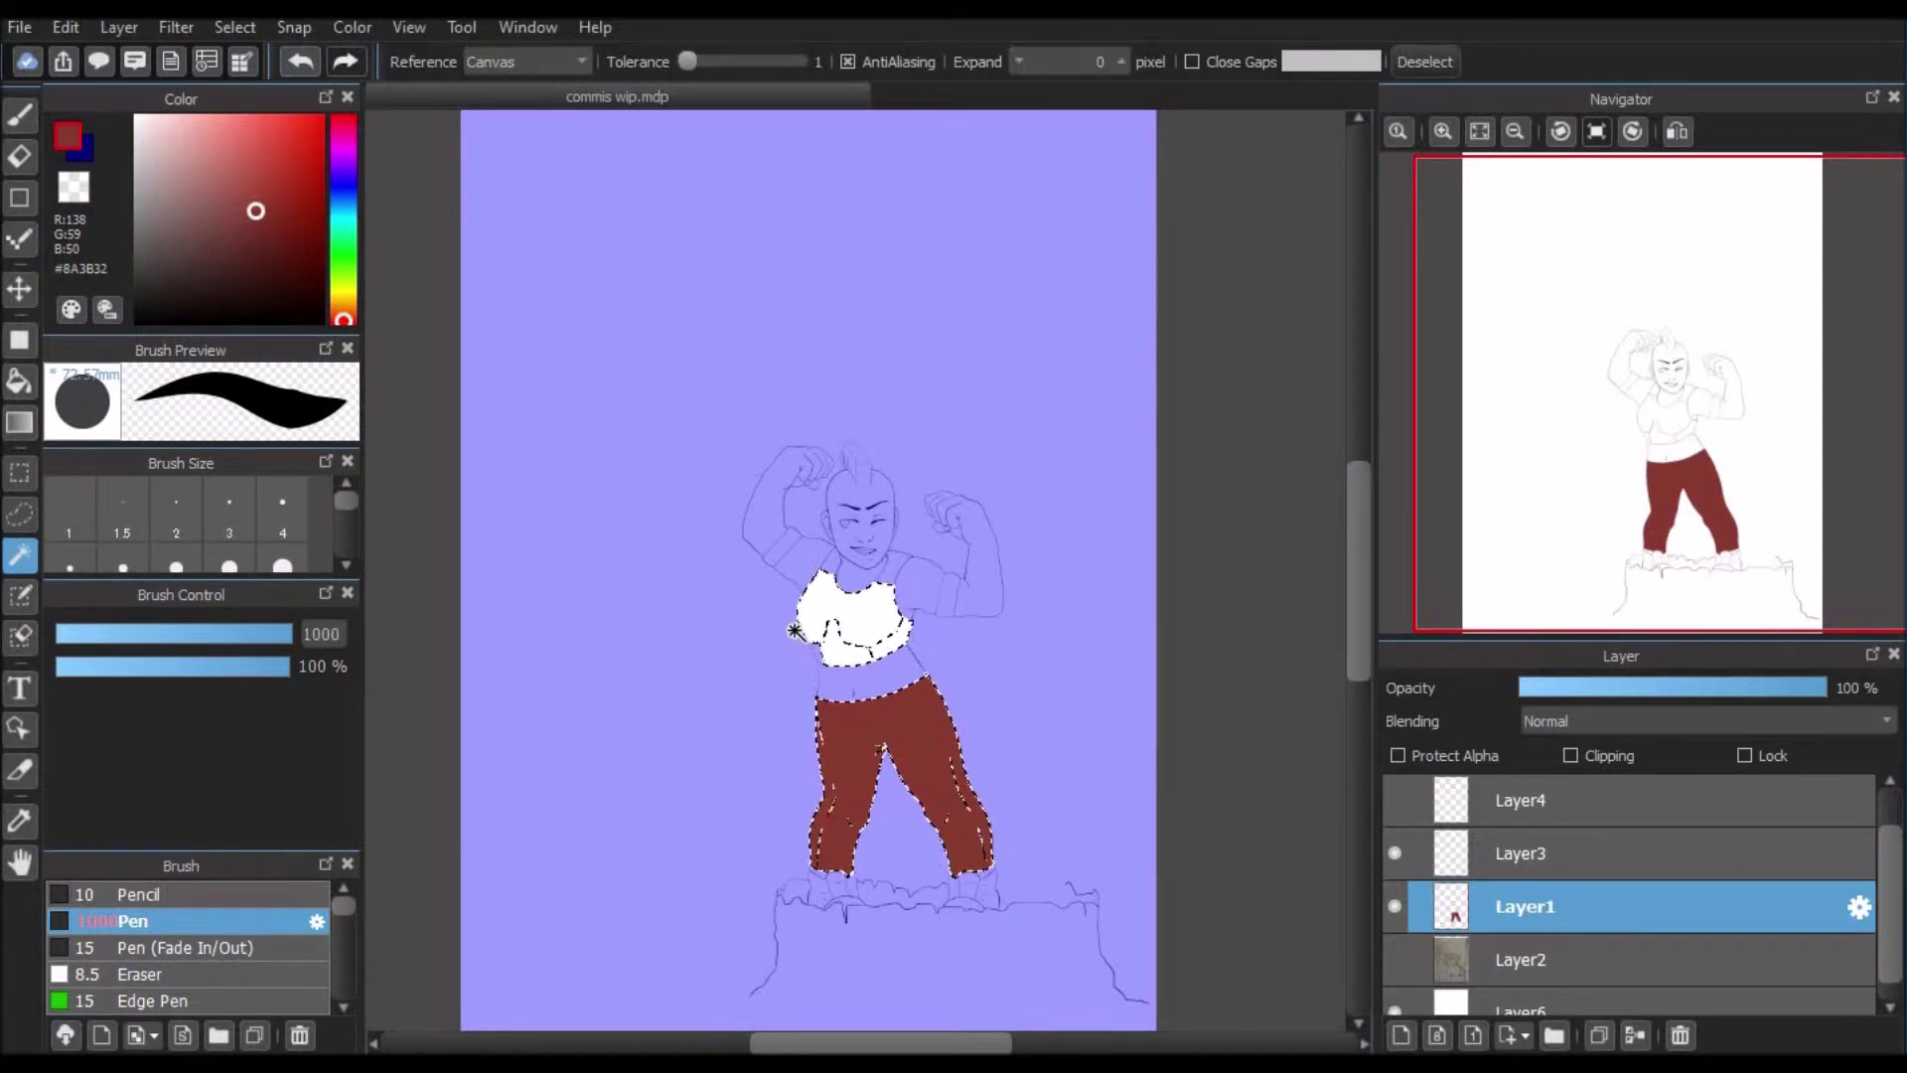
click(871, 648)
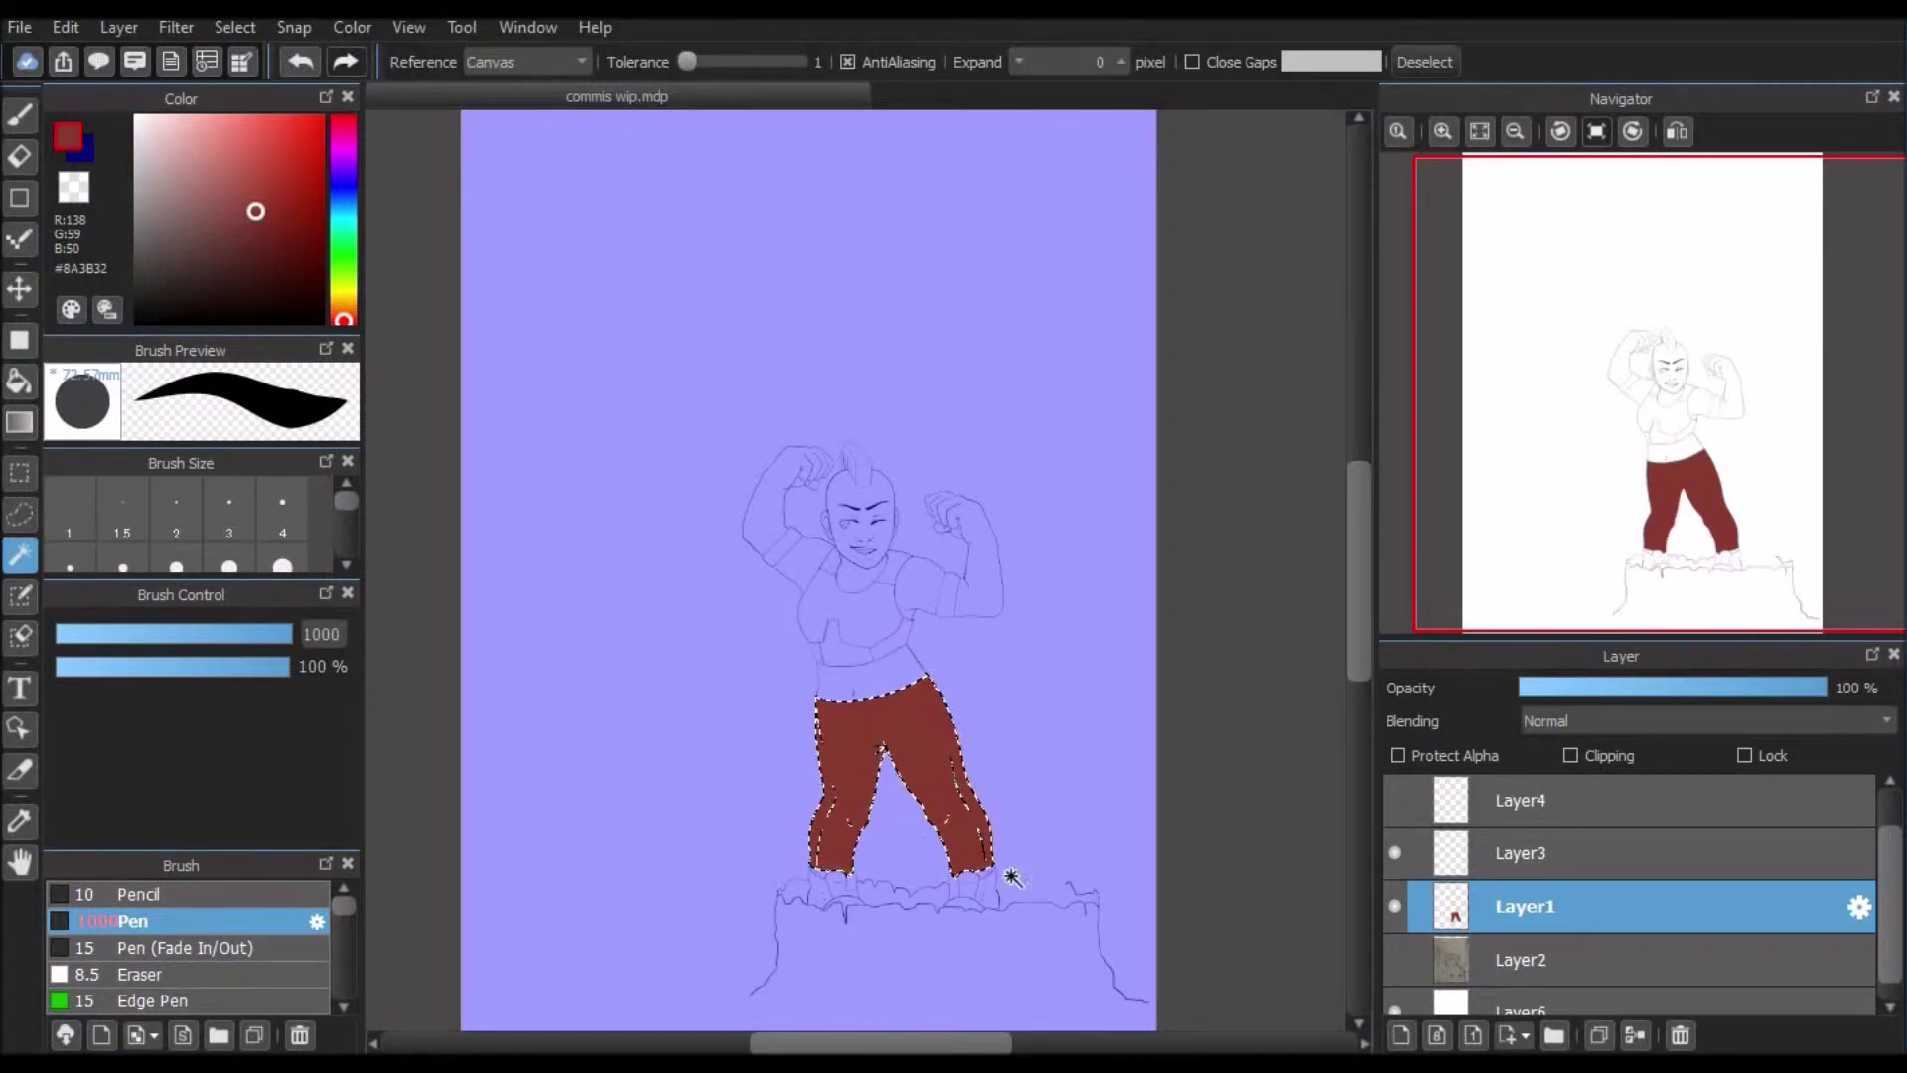
Step: Undo the changes to the top's selection and the dark red paint on Layer1
click(246, 24)
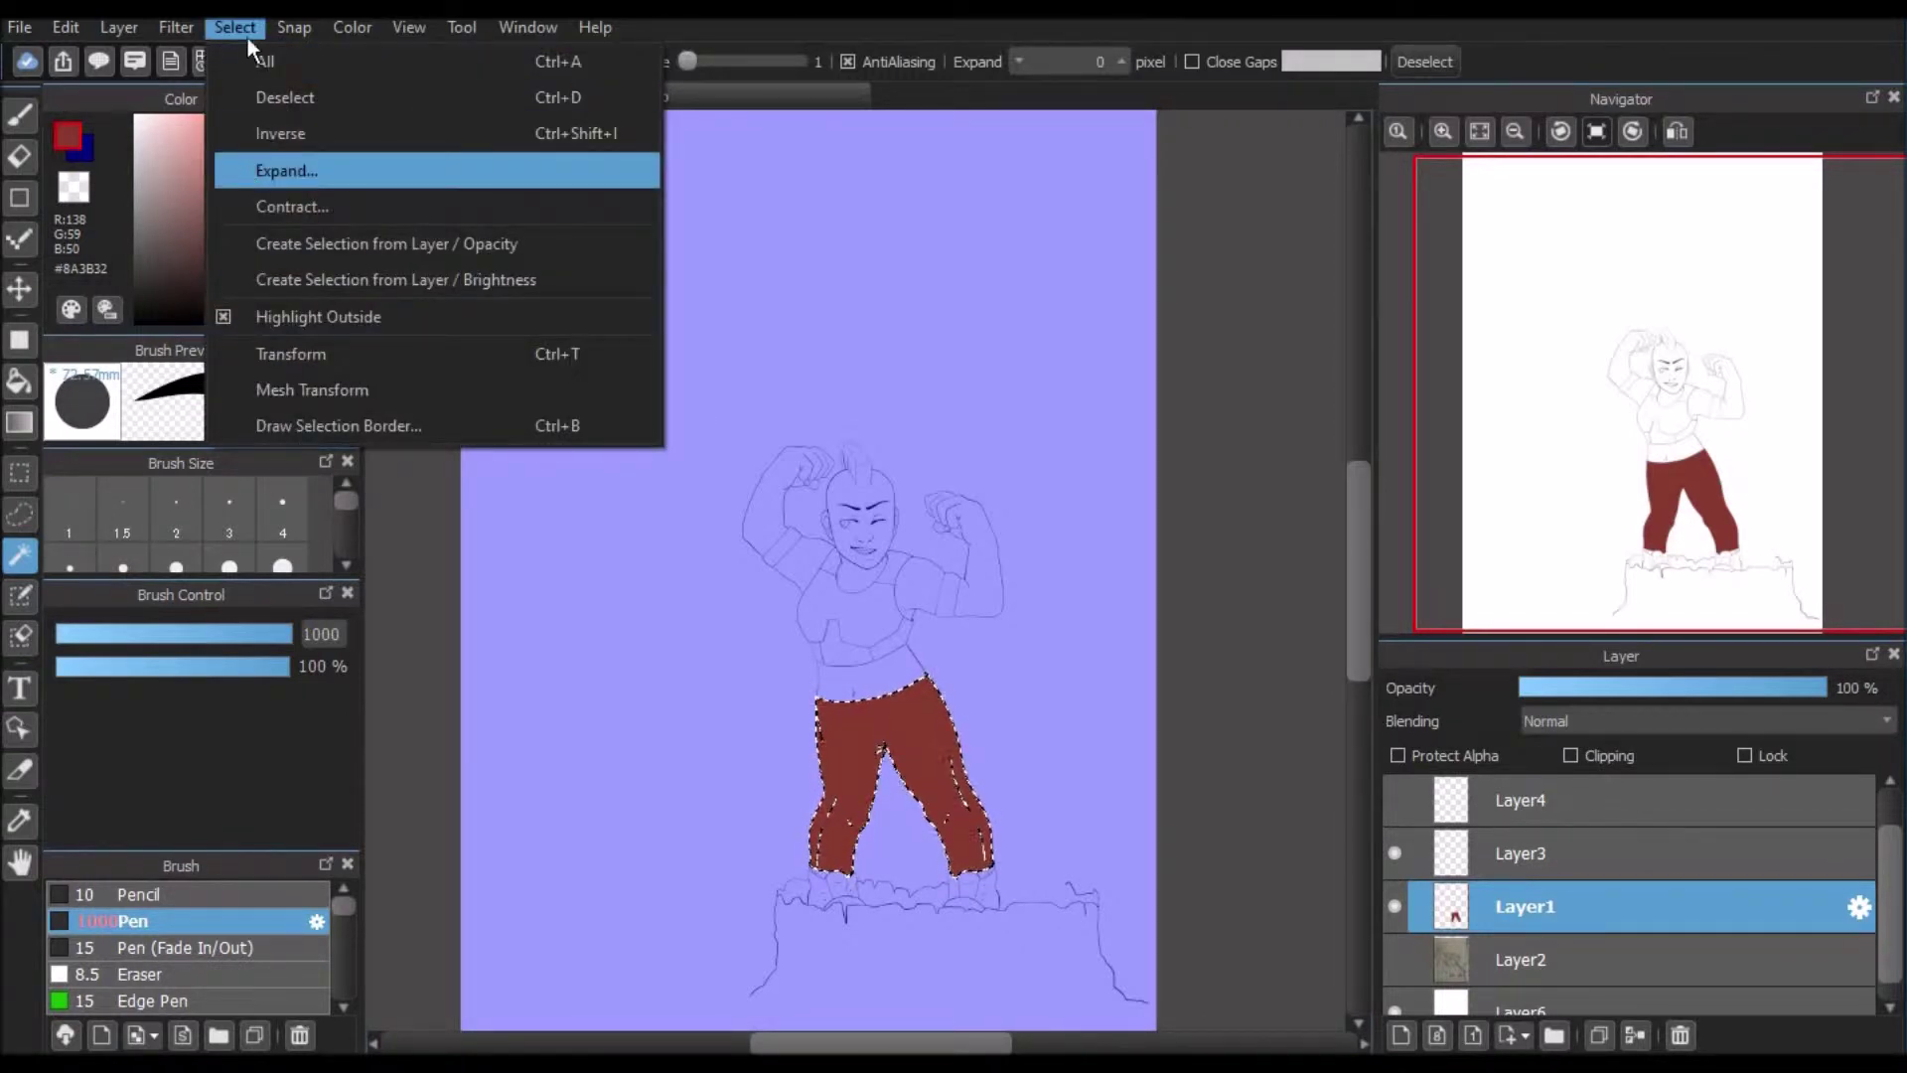
click(298, 57)
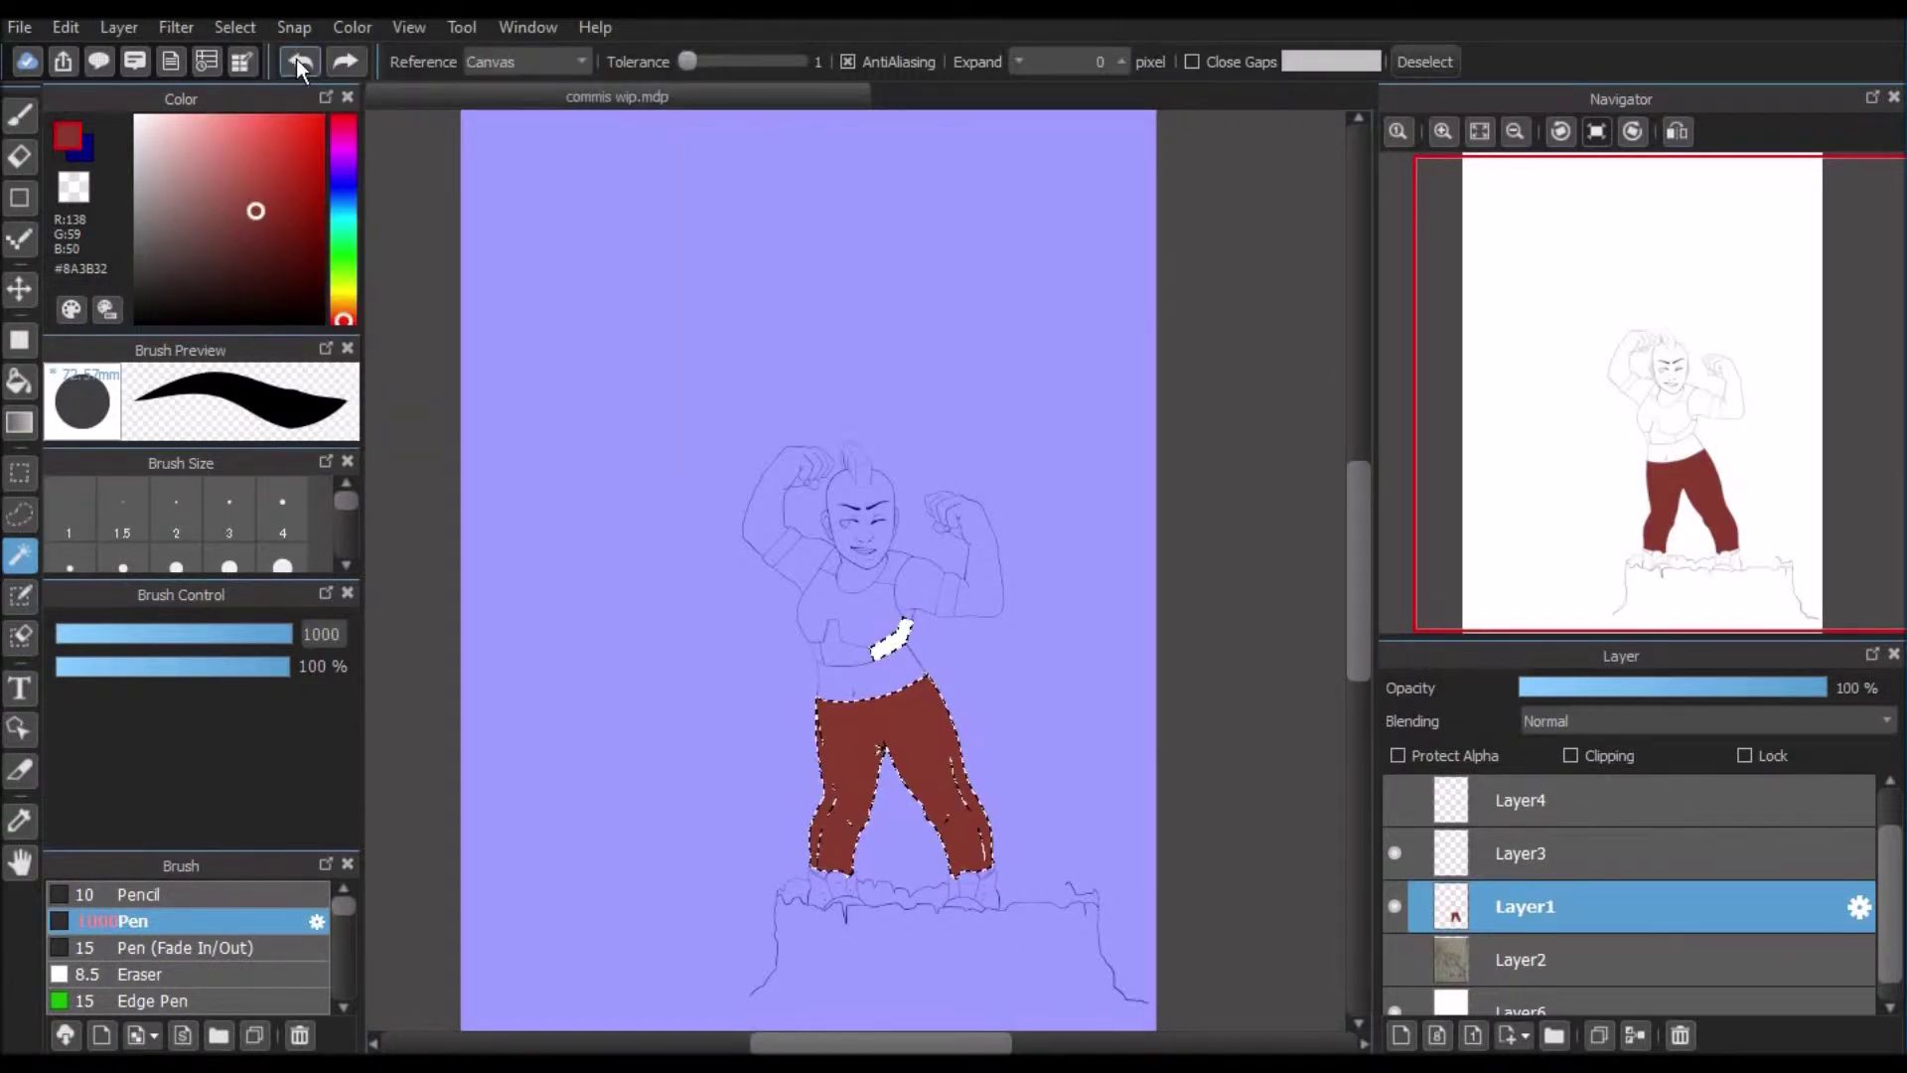
click(291, 61)
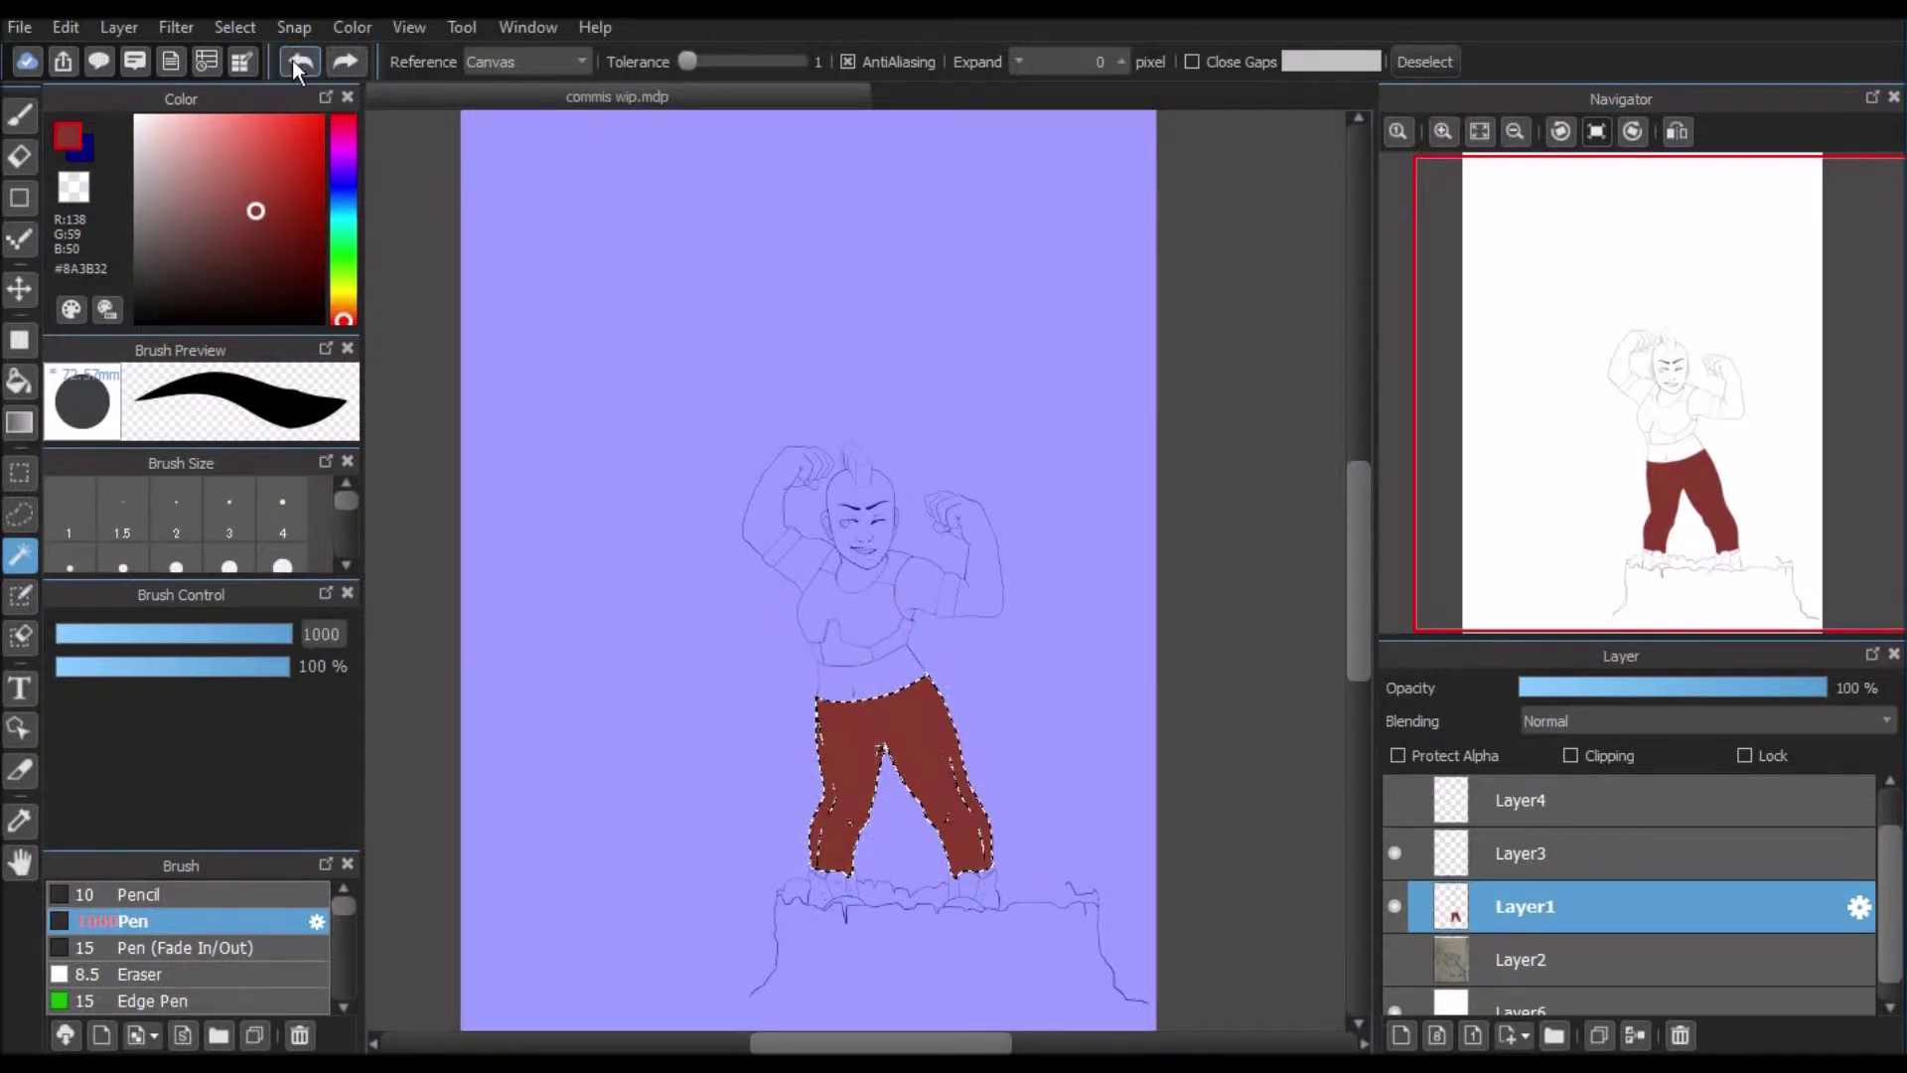
click(296, 59)
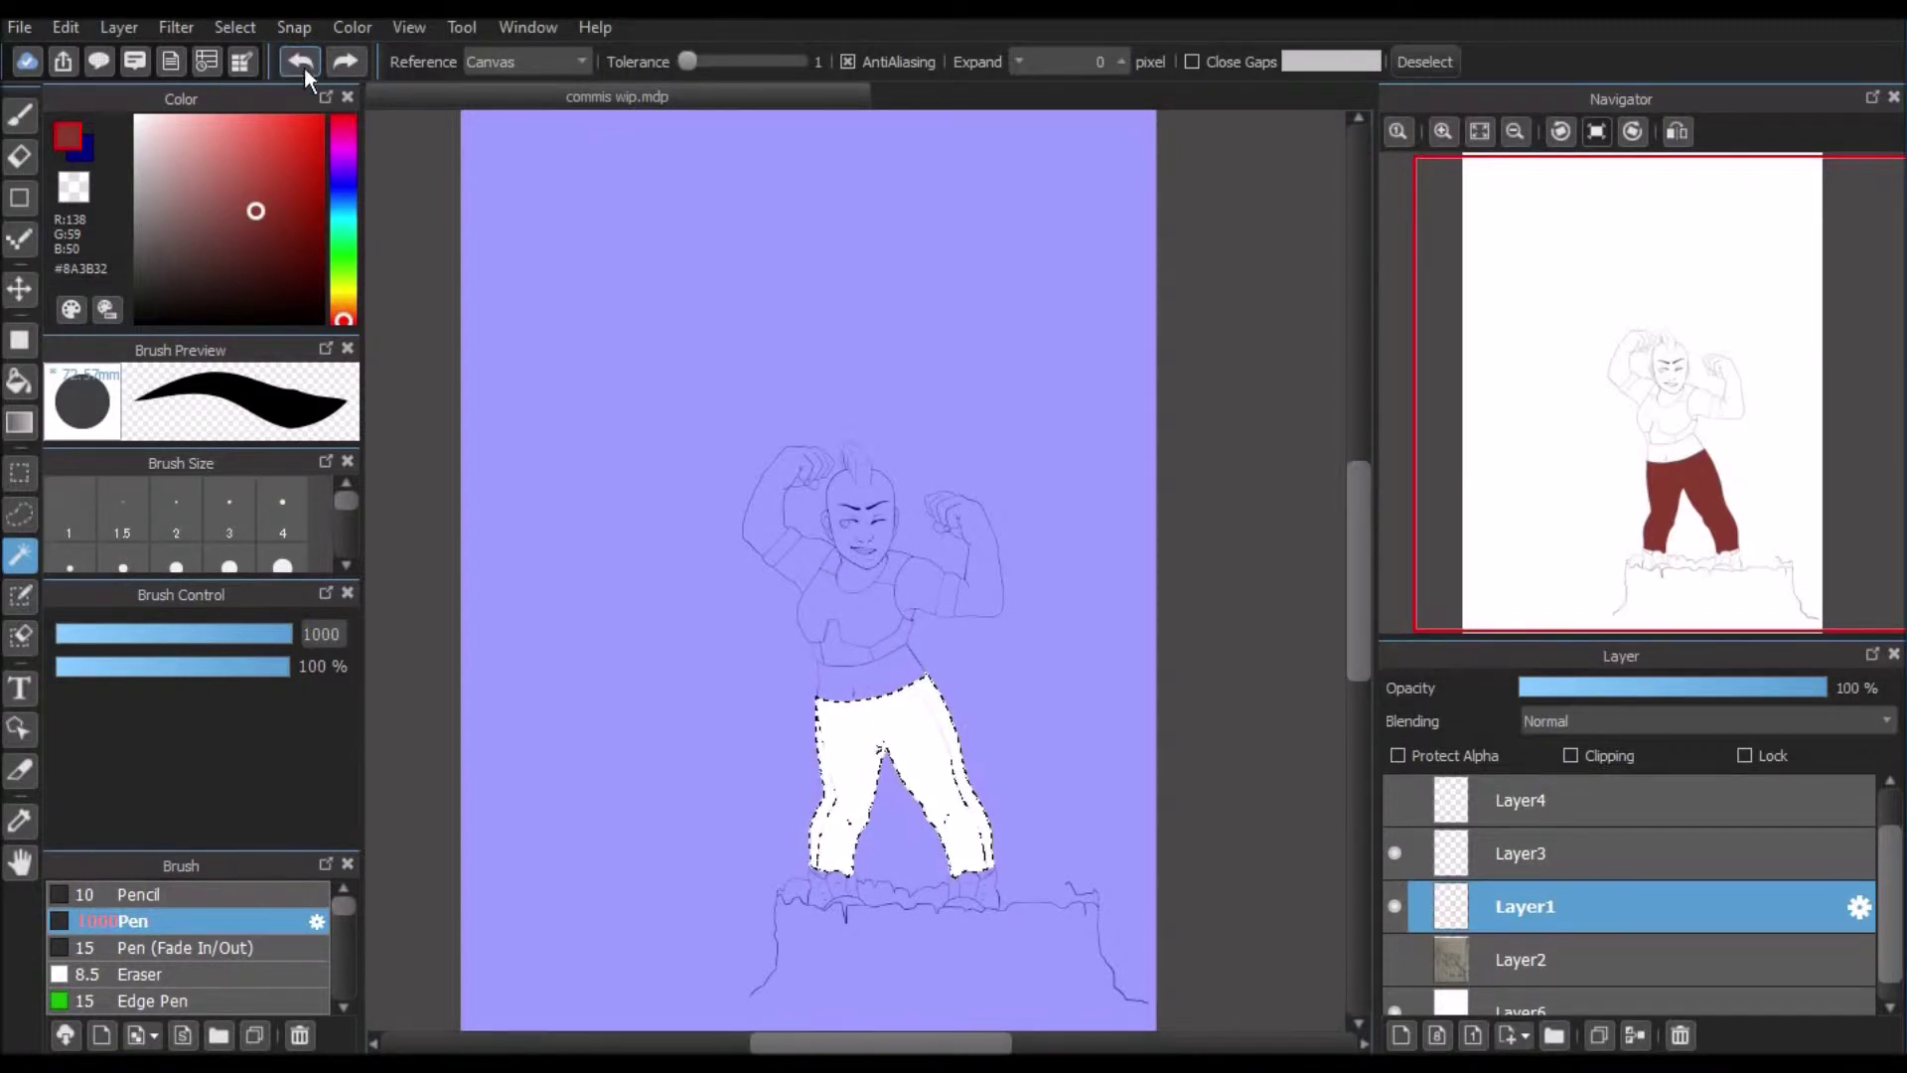
Step: Add a new layer for the trousers colour and move it beneath Layer1
click(1403, 1036)
drag(1494, 920, 1499, 970)
click(346, 62)
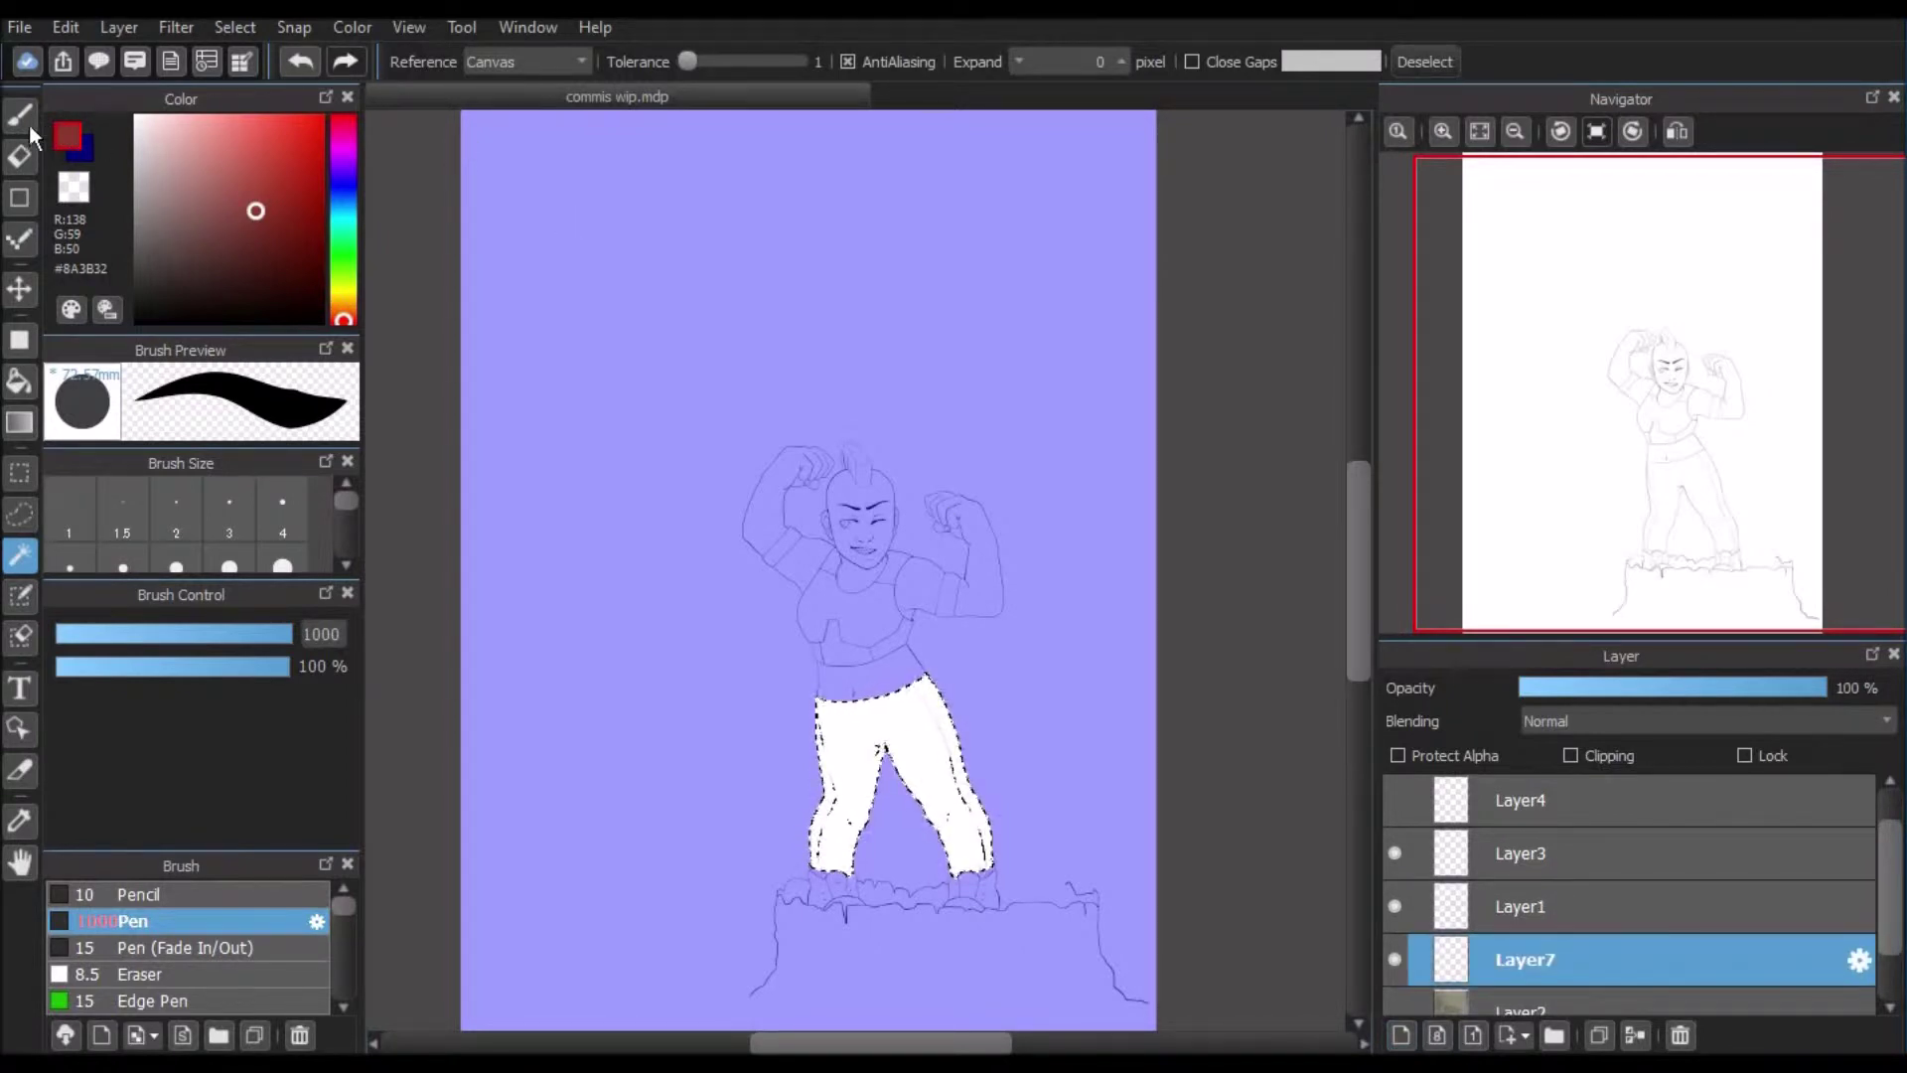
Step: Paint the selected trousers dark red on Layer7 with the brush and clear the selection
click(20, 114)
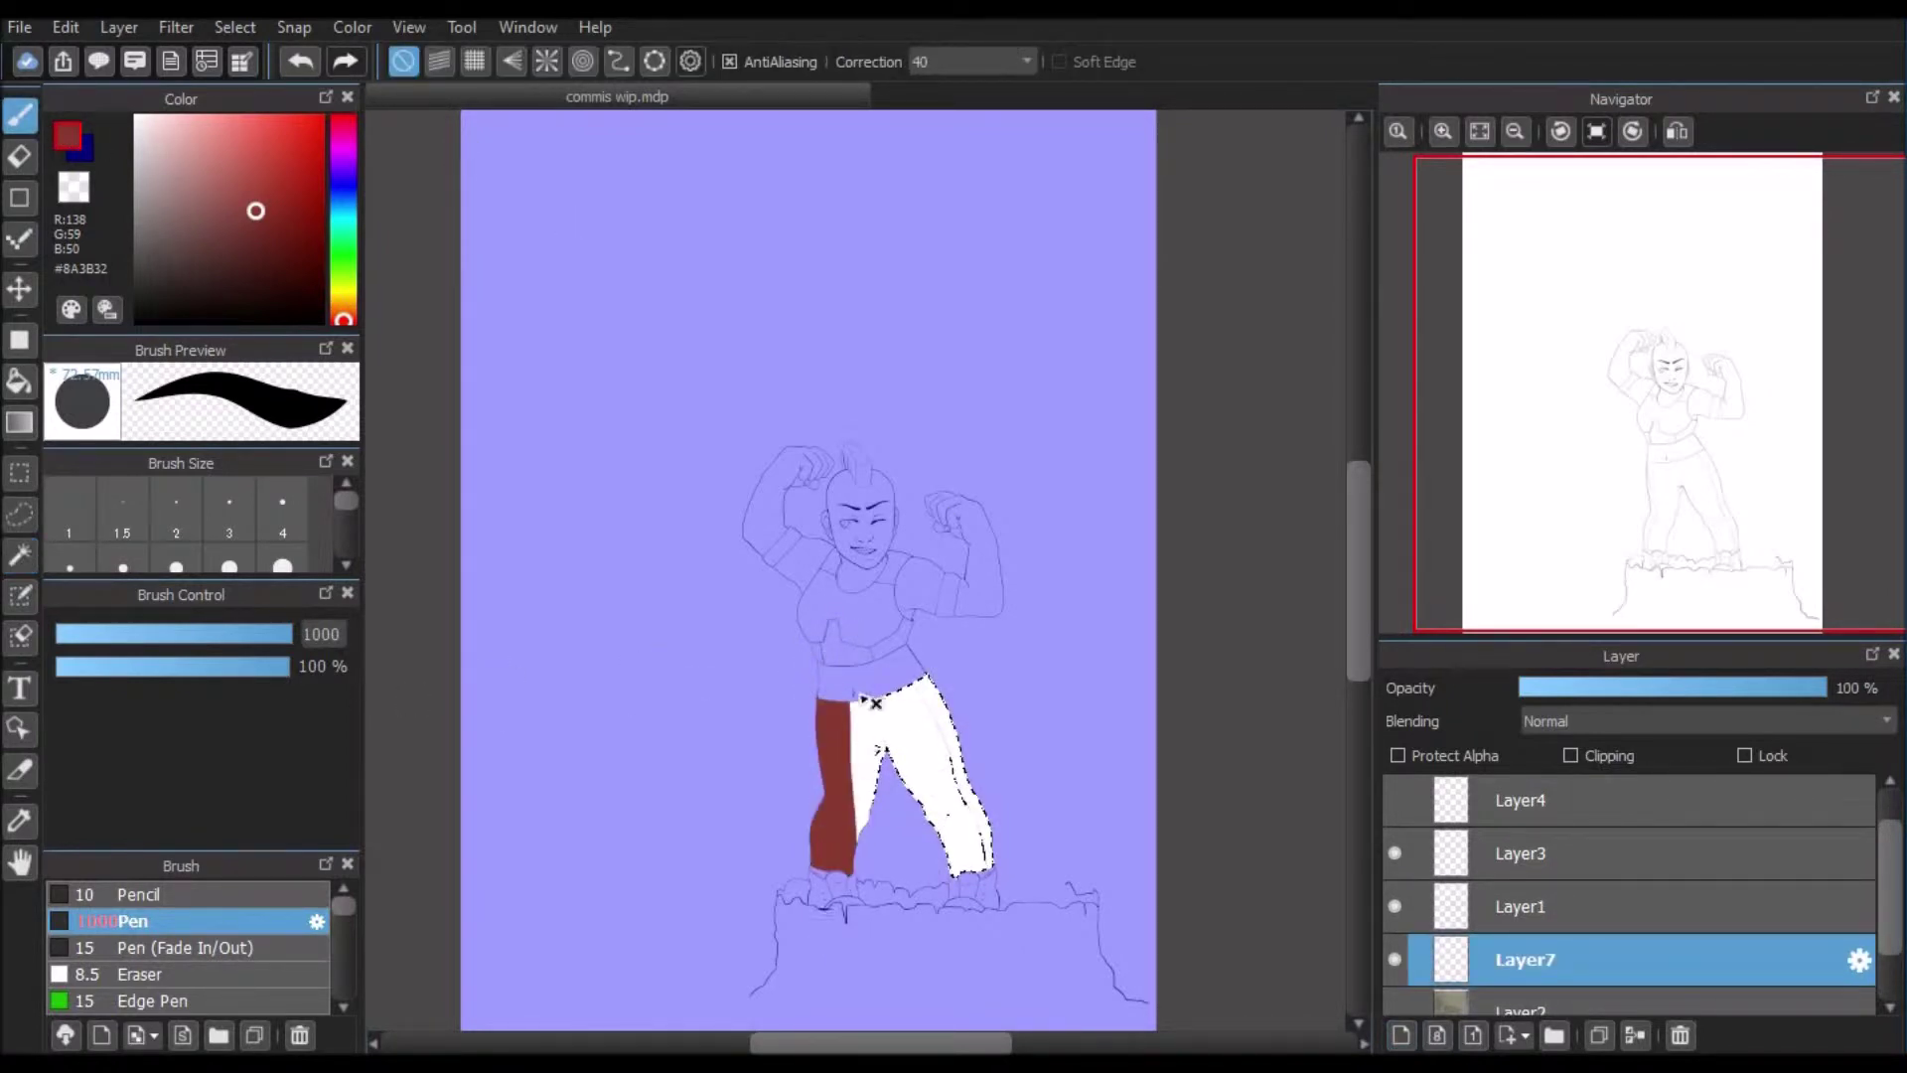
mouse_move(953, 725)
mouse_down()
mouse_move(965, 771)
mouse_move(957, 912)
mouse_move(954, 783)
mouse_move(1017, 784)
mouse_move(979, 845)
mouse_move(1017, 732)
mouse_up()
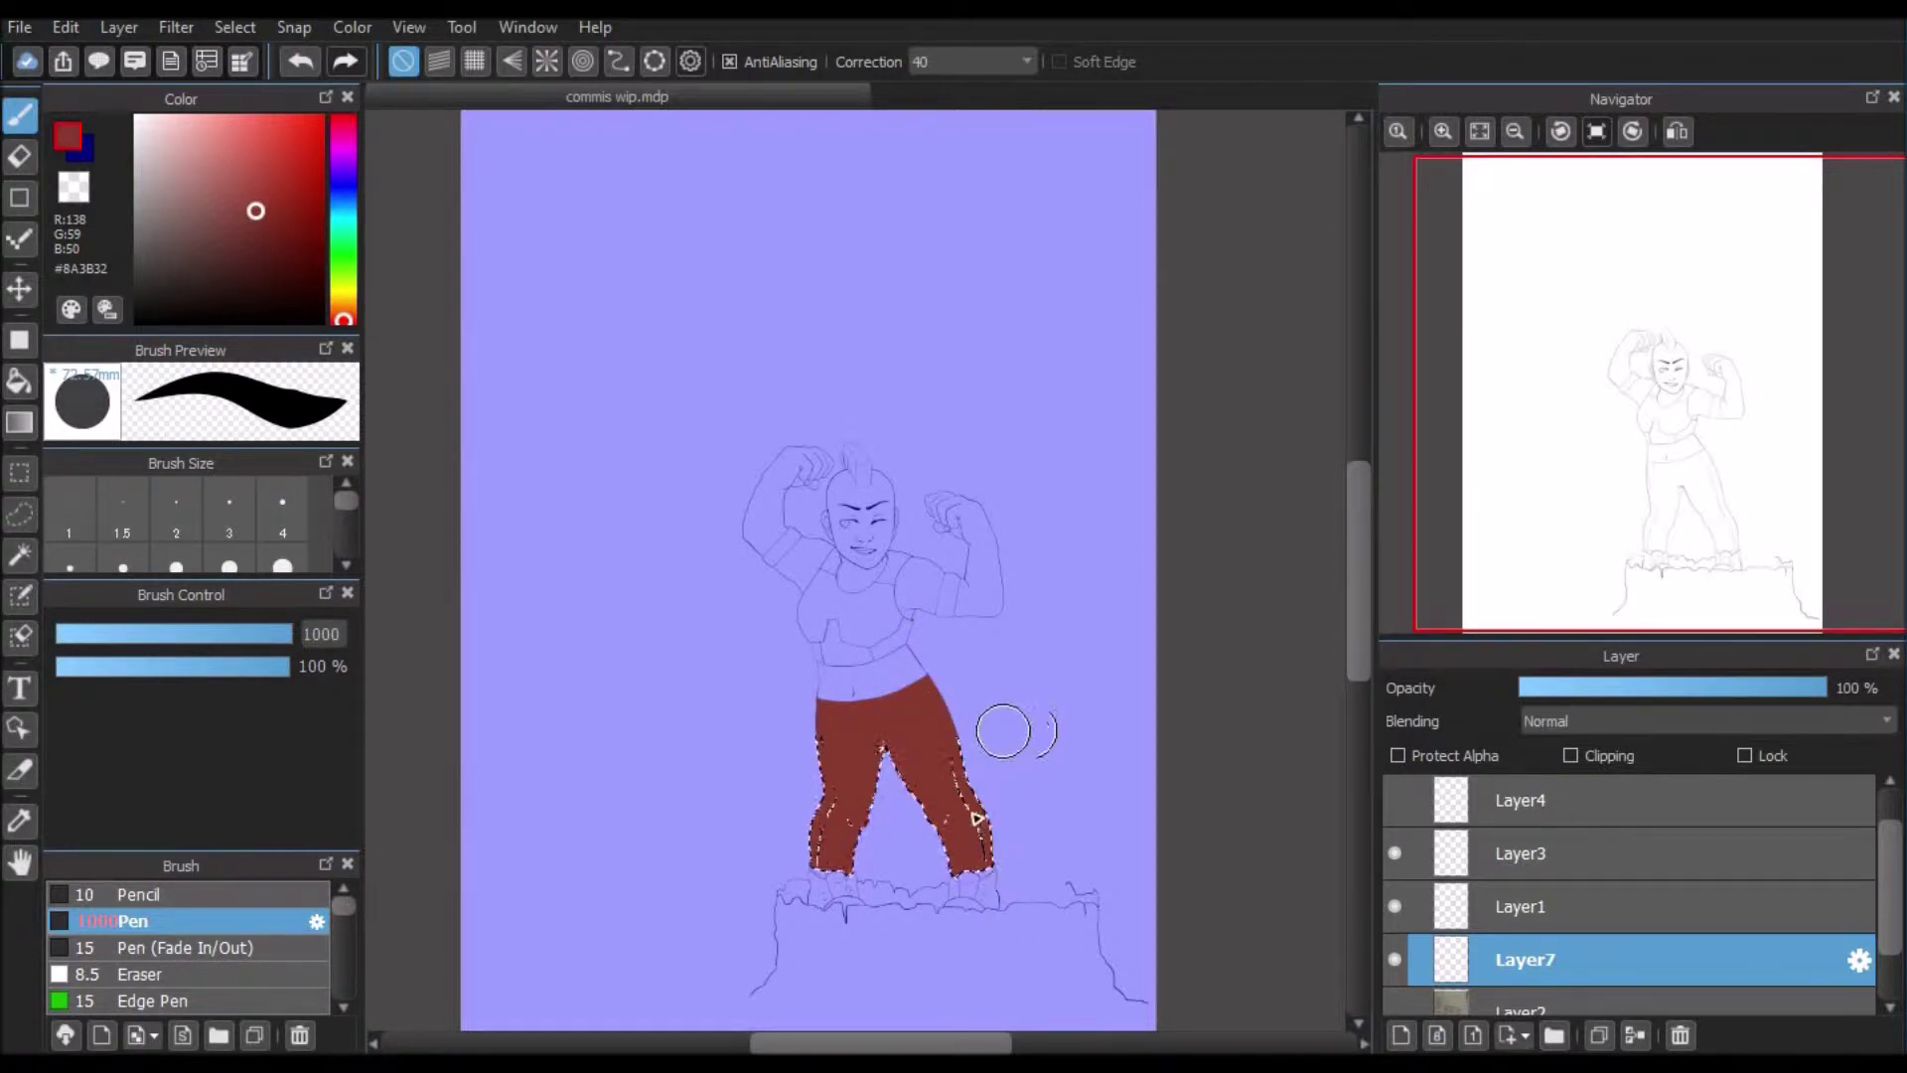
click(234, 27)
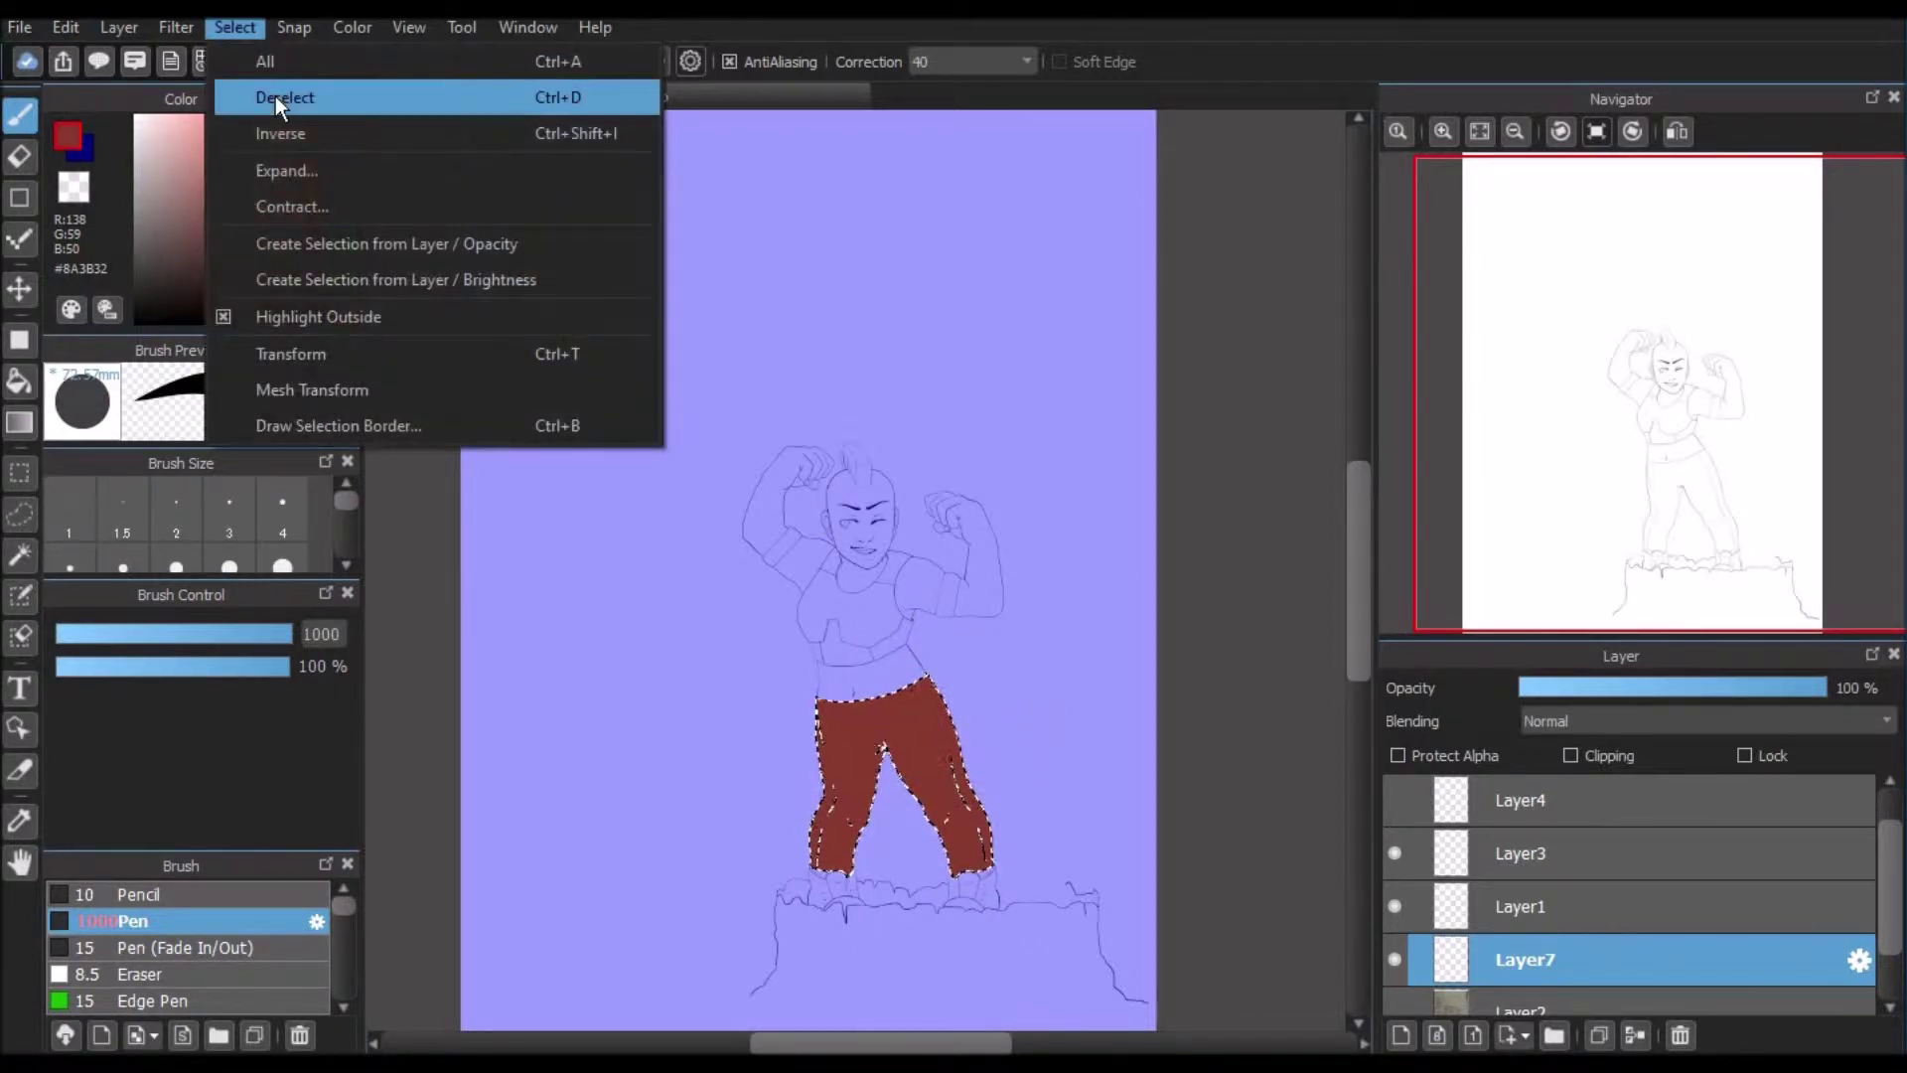
click(278, 90)
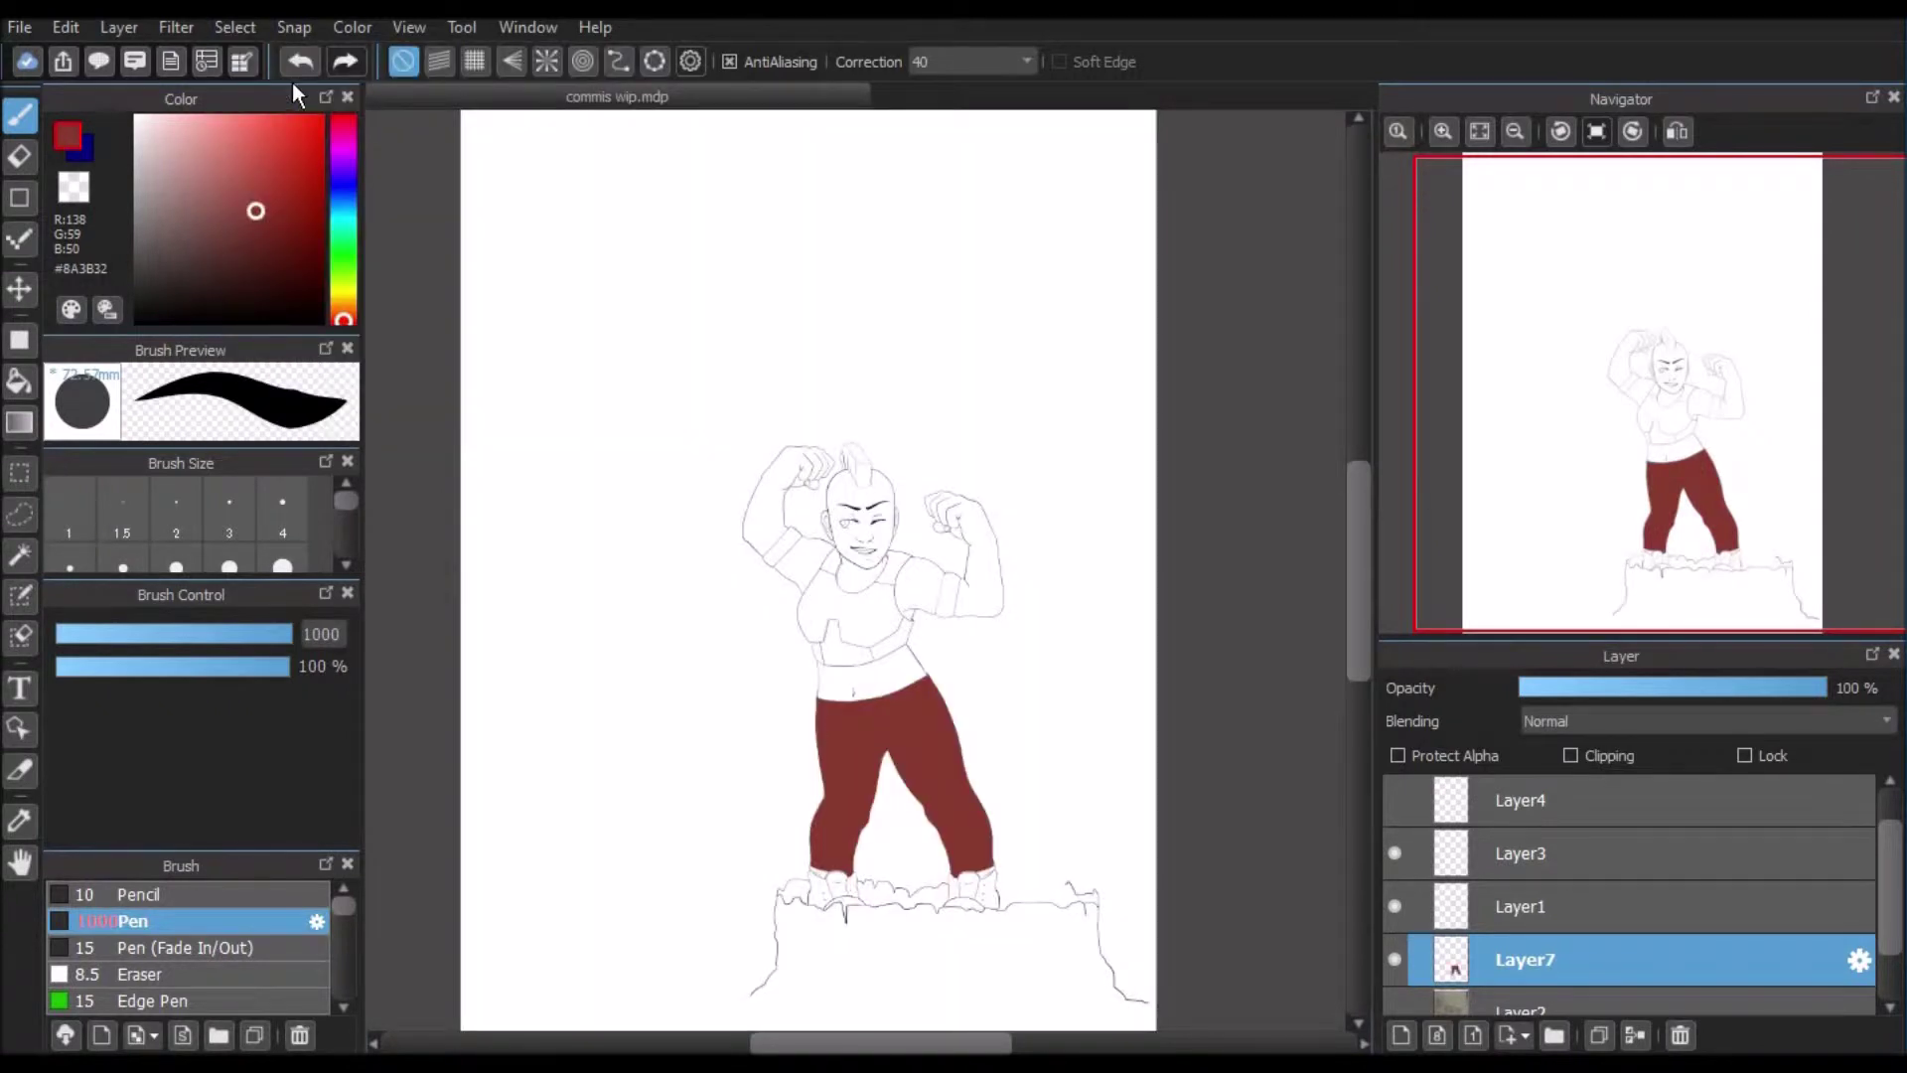
Step: Add a new layer above Layer7 and turn on Clipping for it
click(1400, 1038)
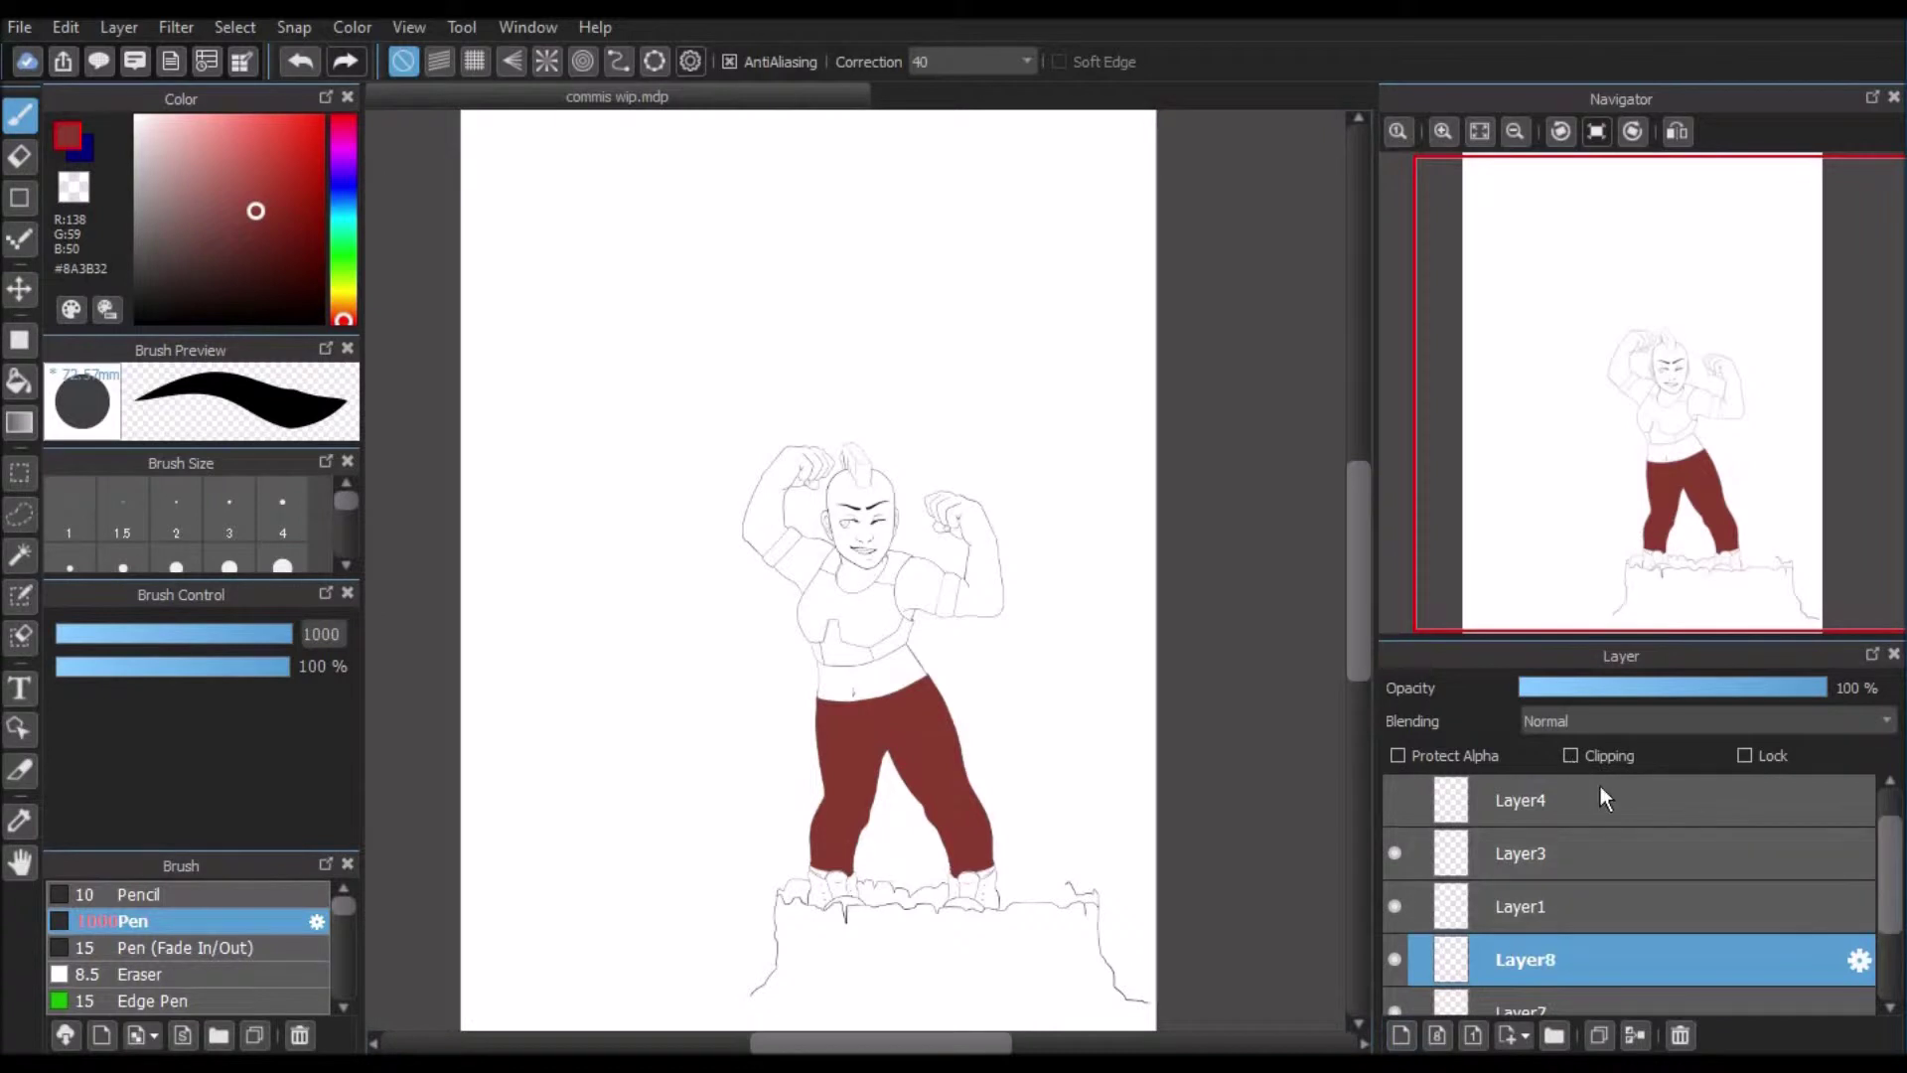
scroll(1666, 914, down, 1)
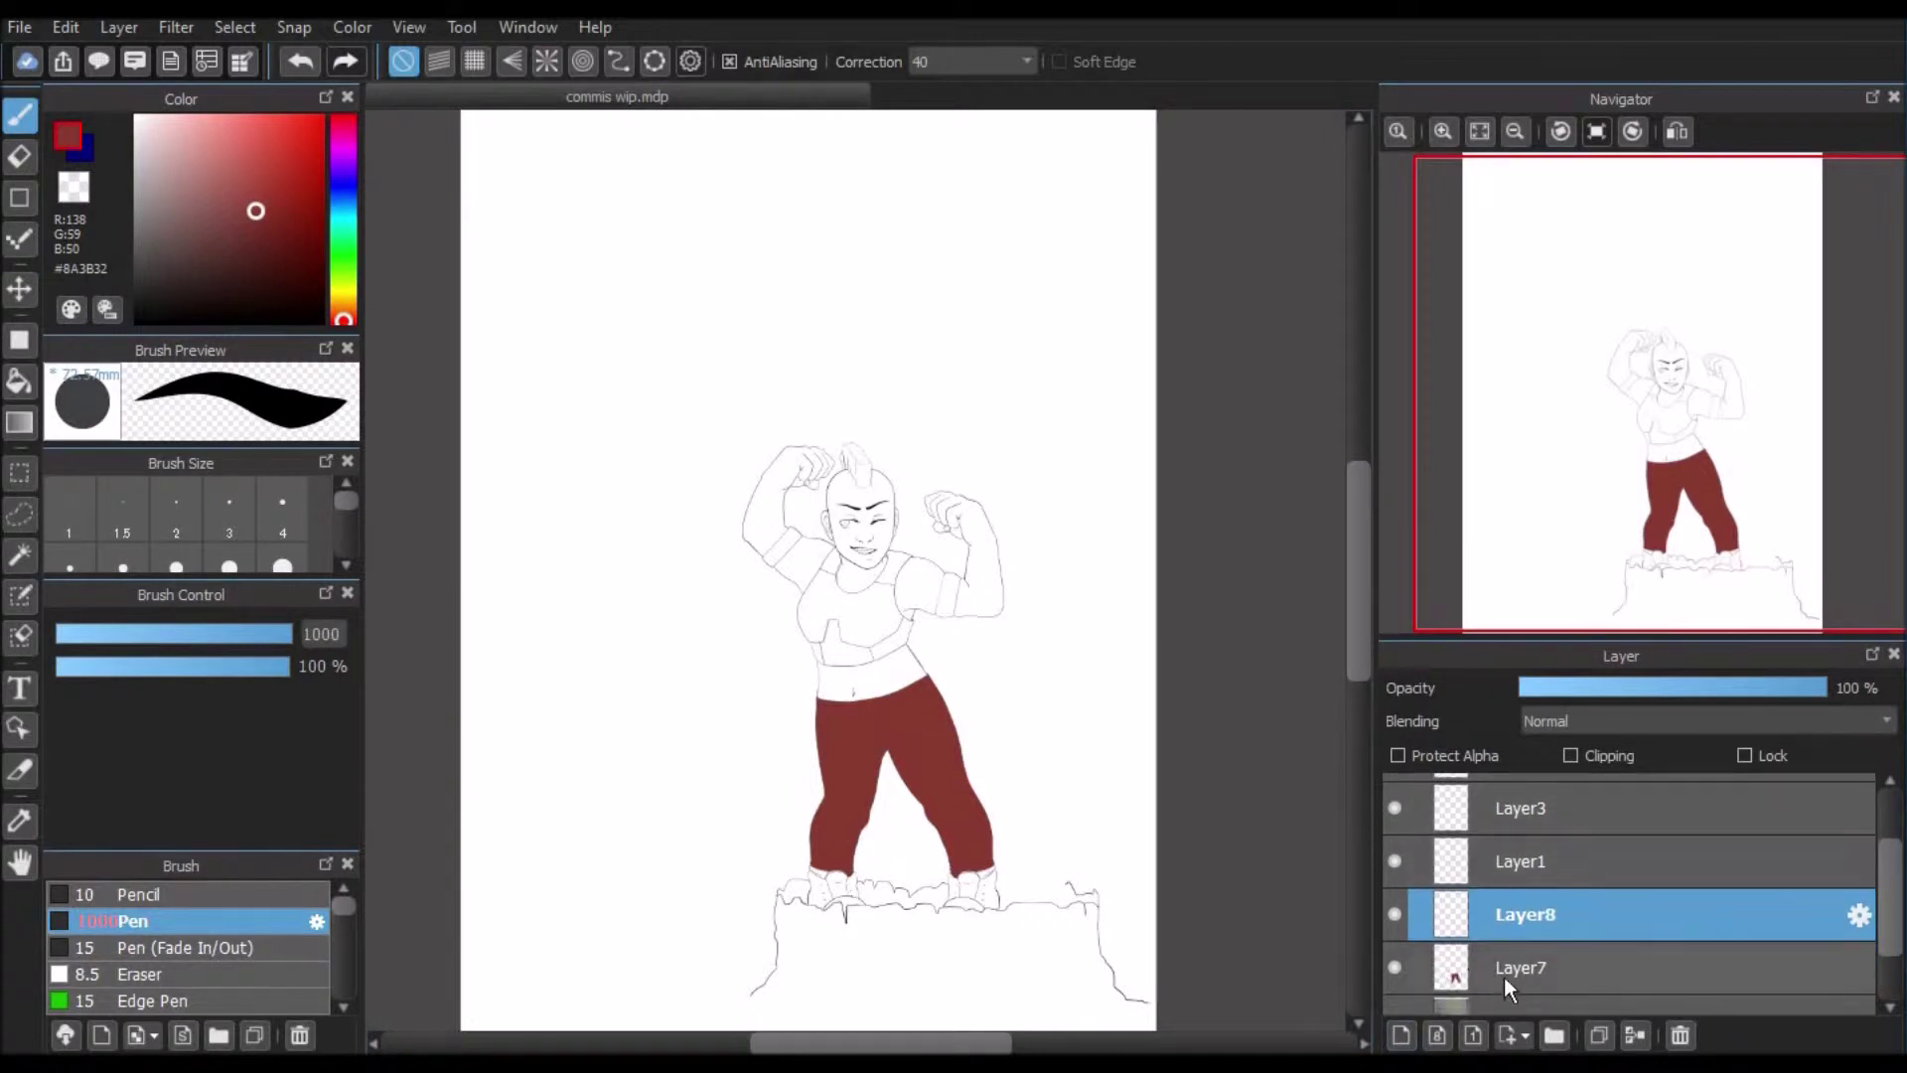
click(1571, 755)
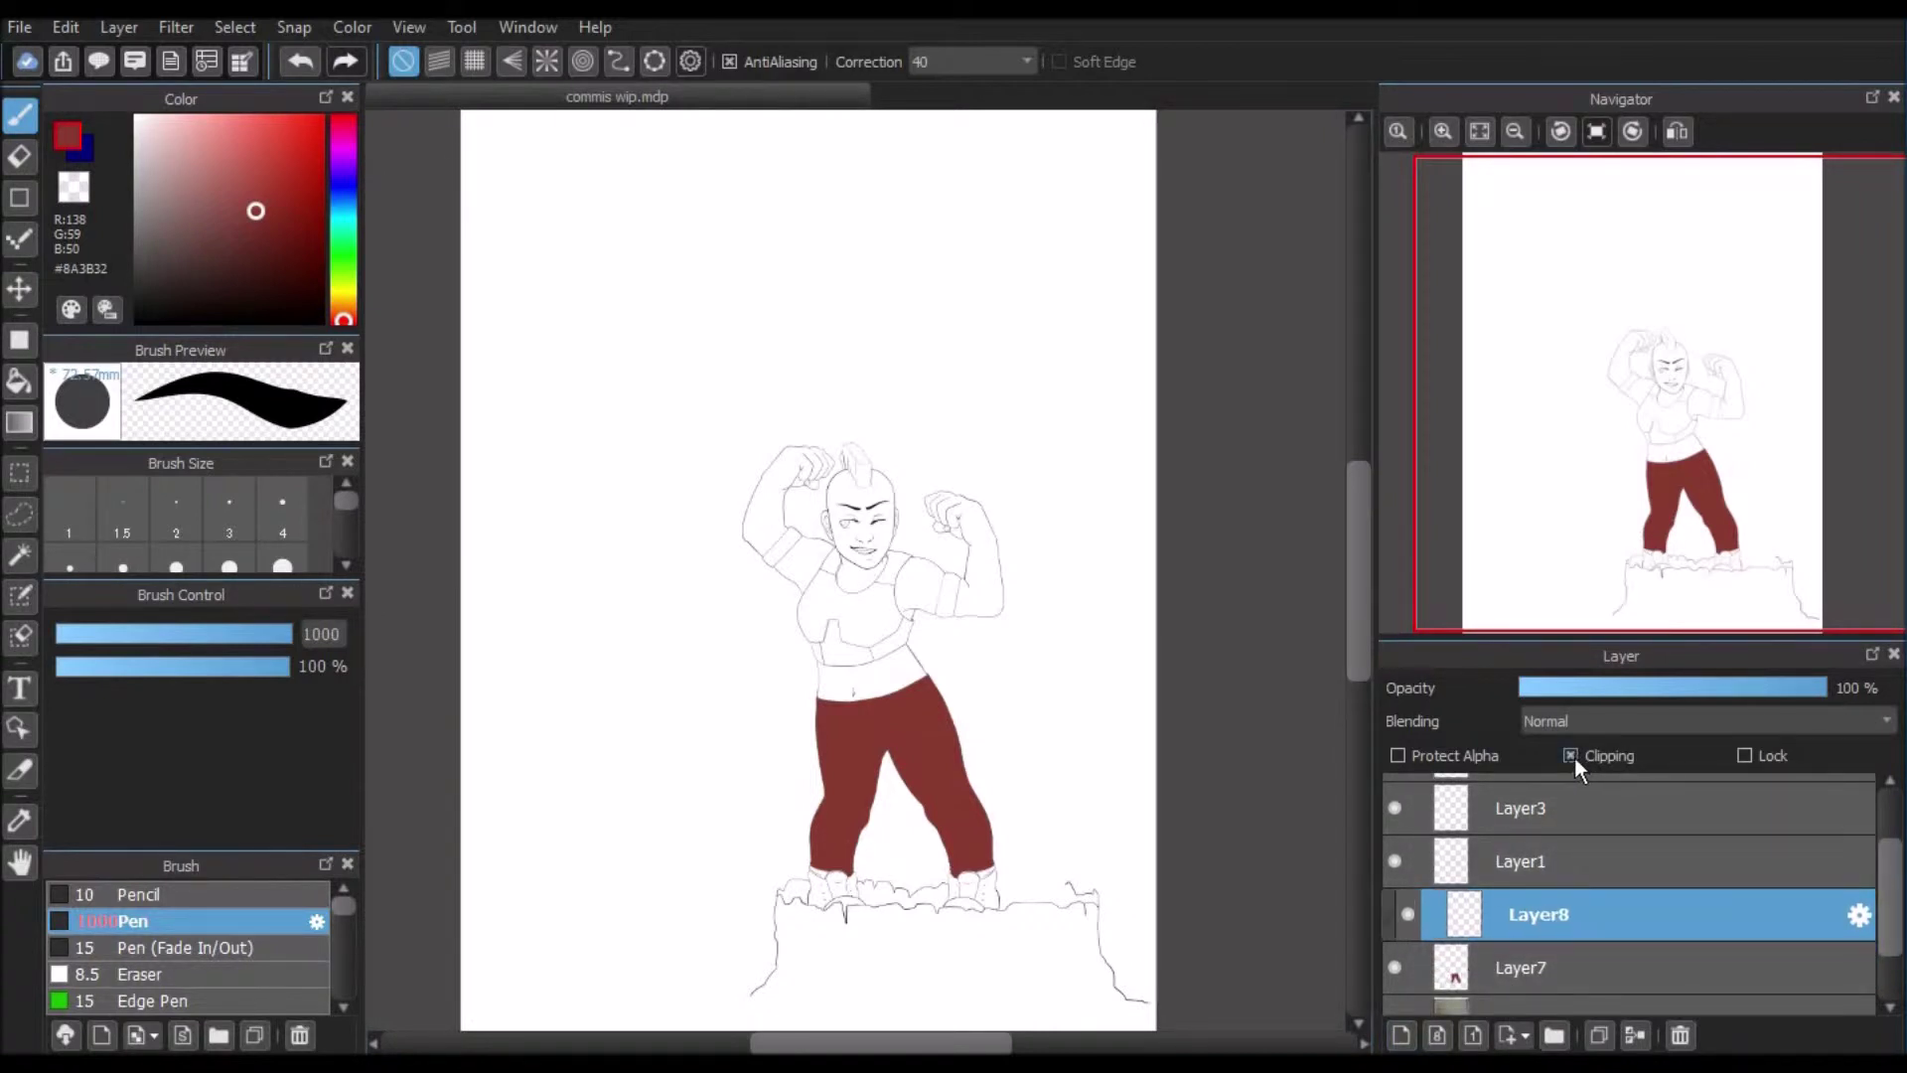
Step: Paint a diagonal green #328A3B stroke across the trousers on the clipping layer and delete that layer
drag(344, 283, 342, 250)
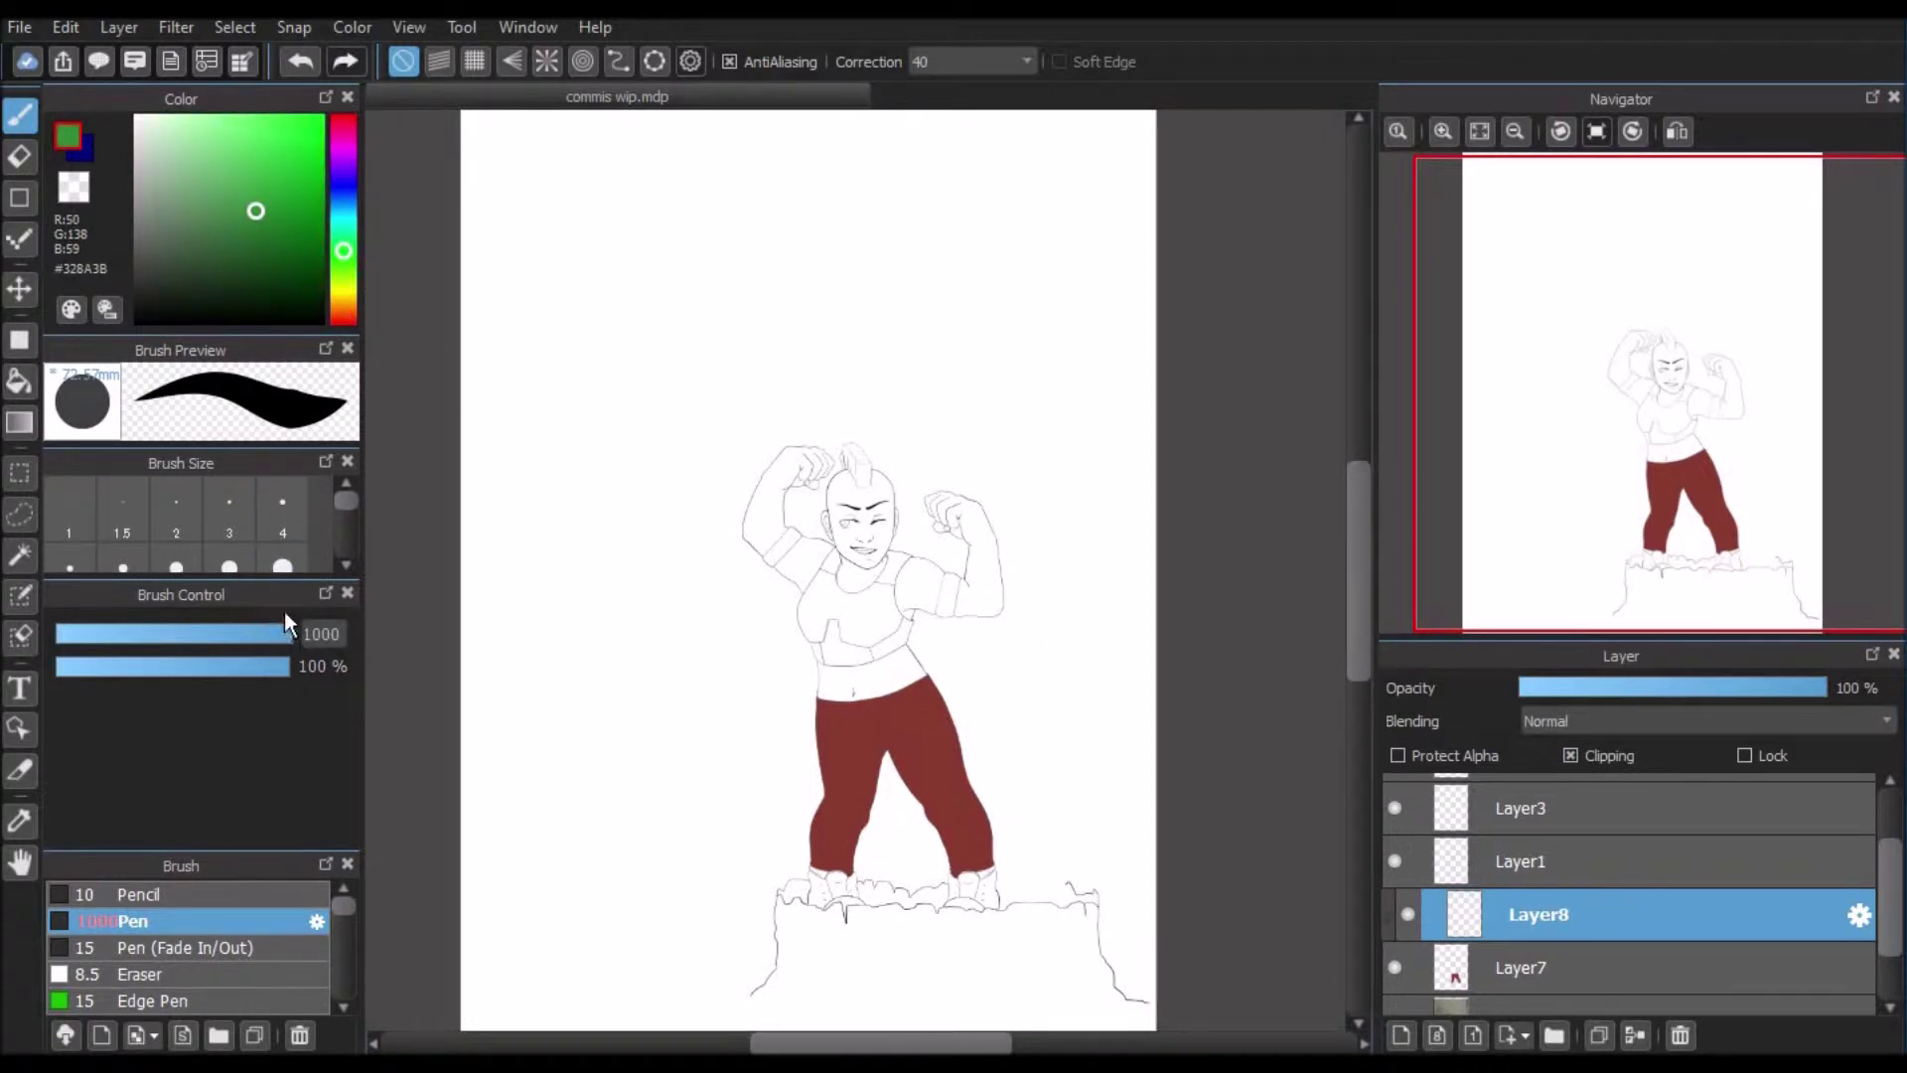
drag(958, 636, 781, 937)
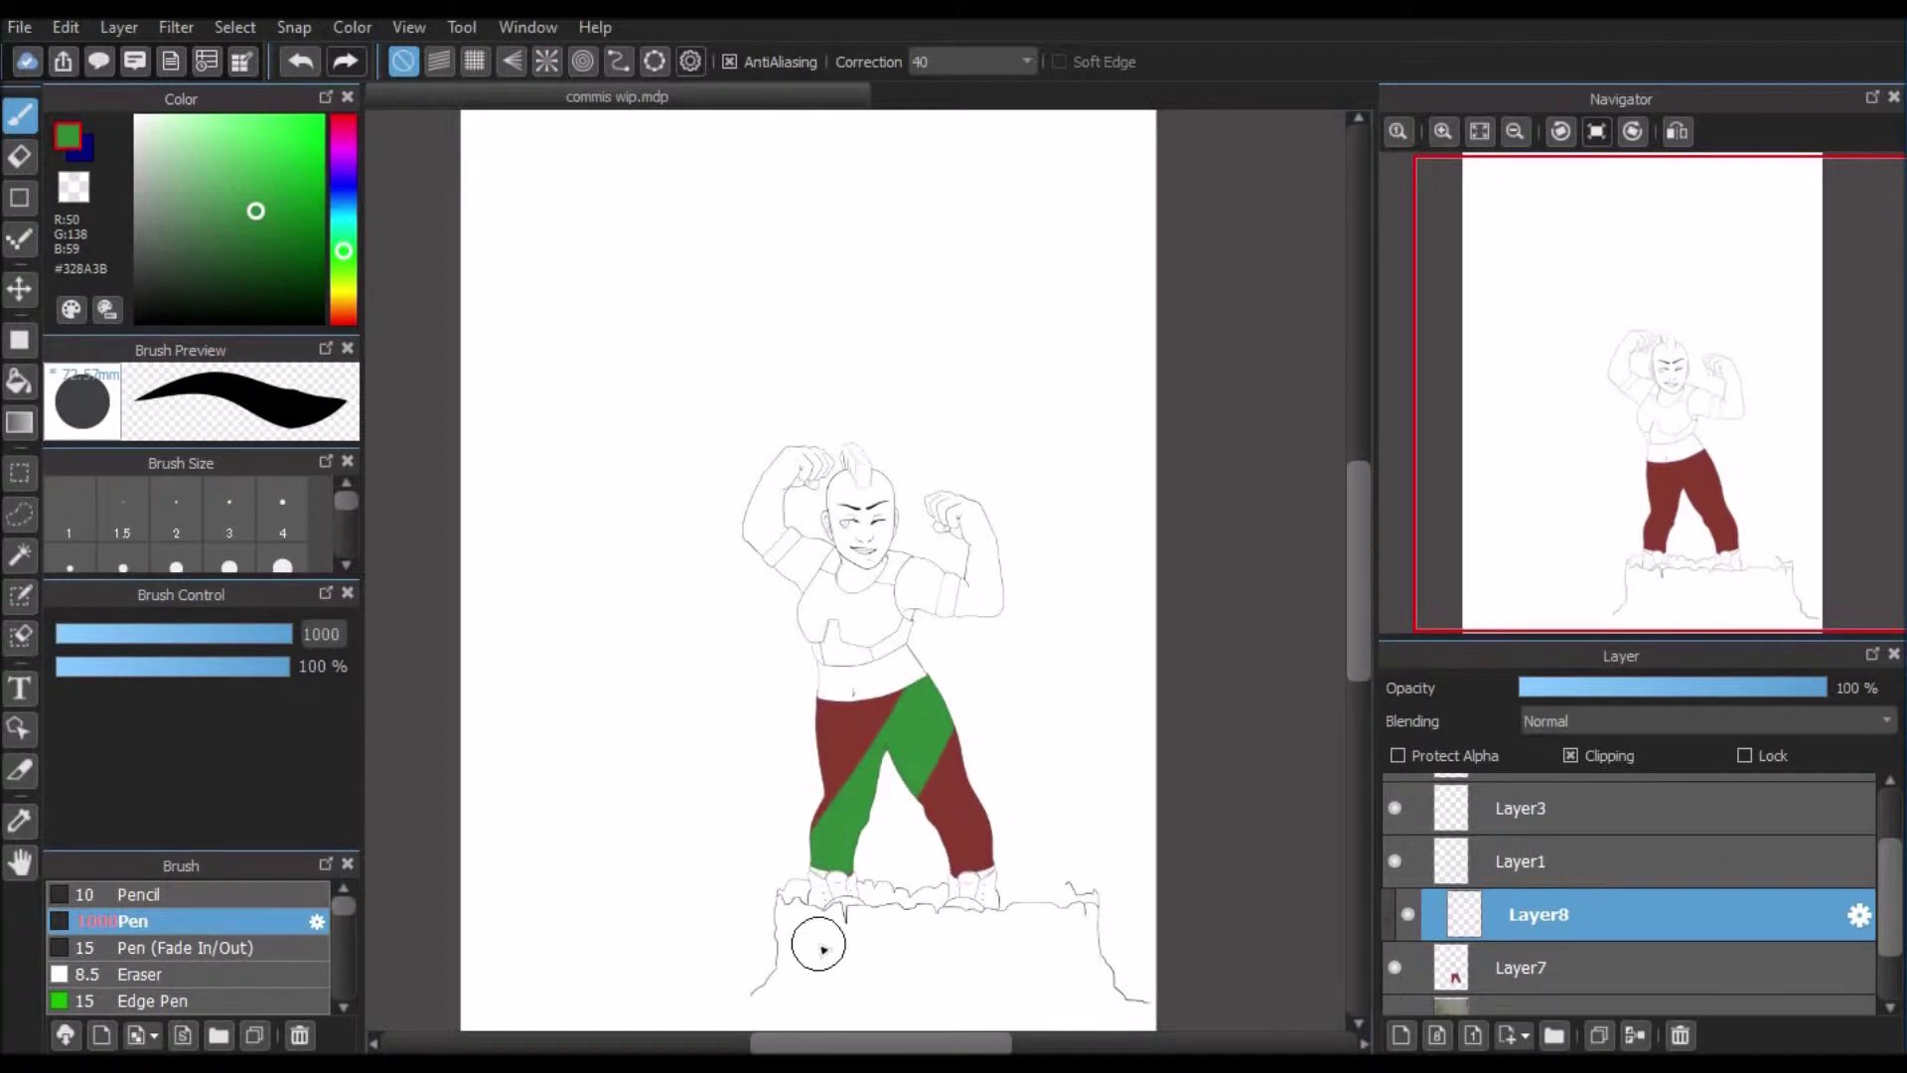
click(1680, 1035)
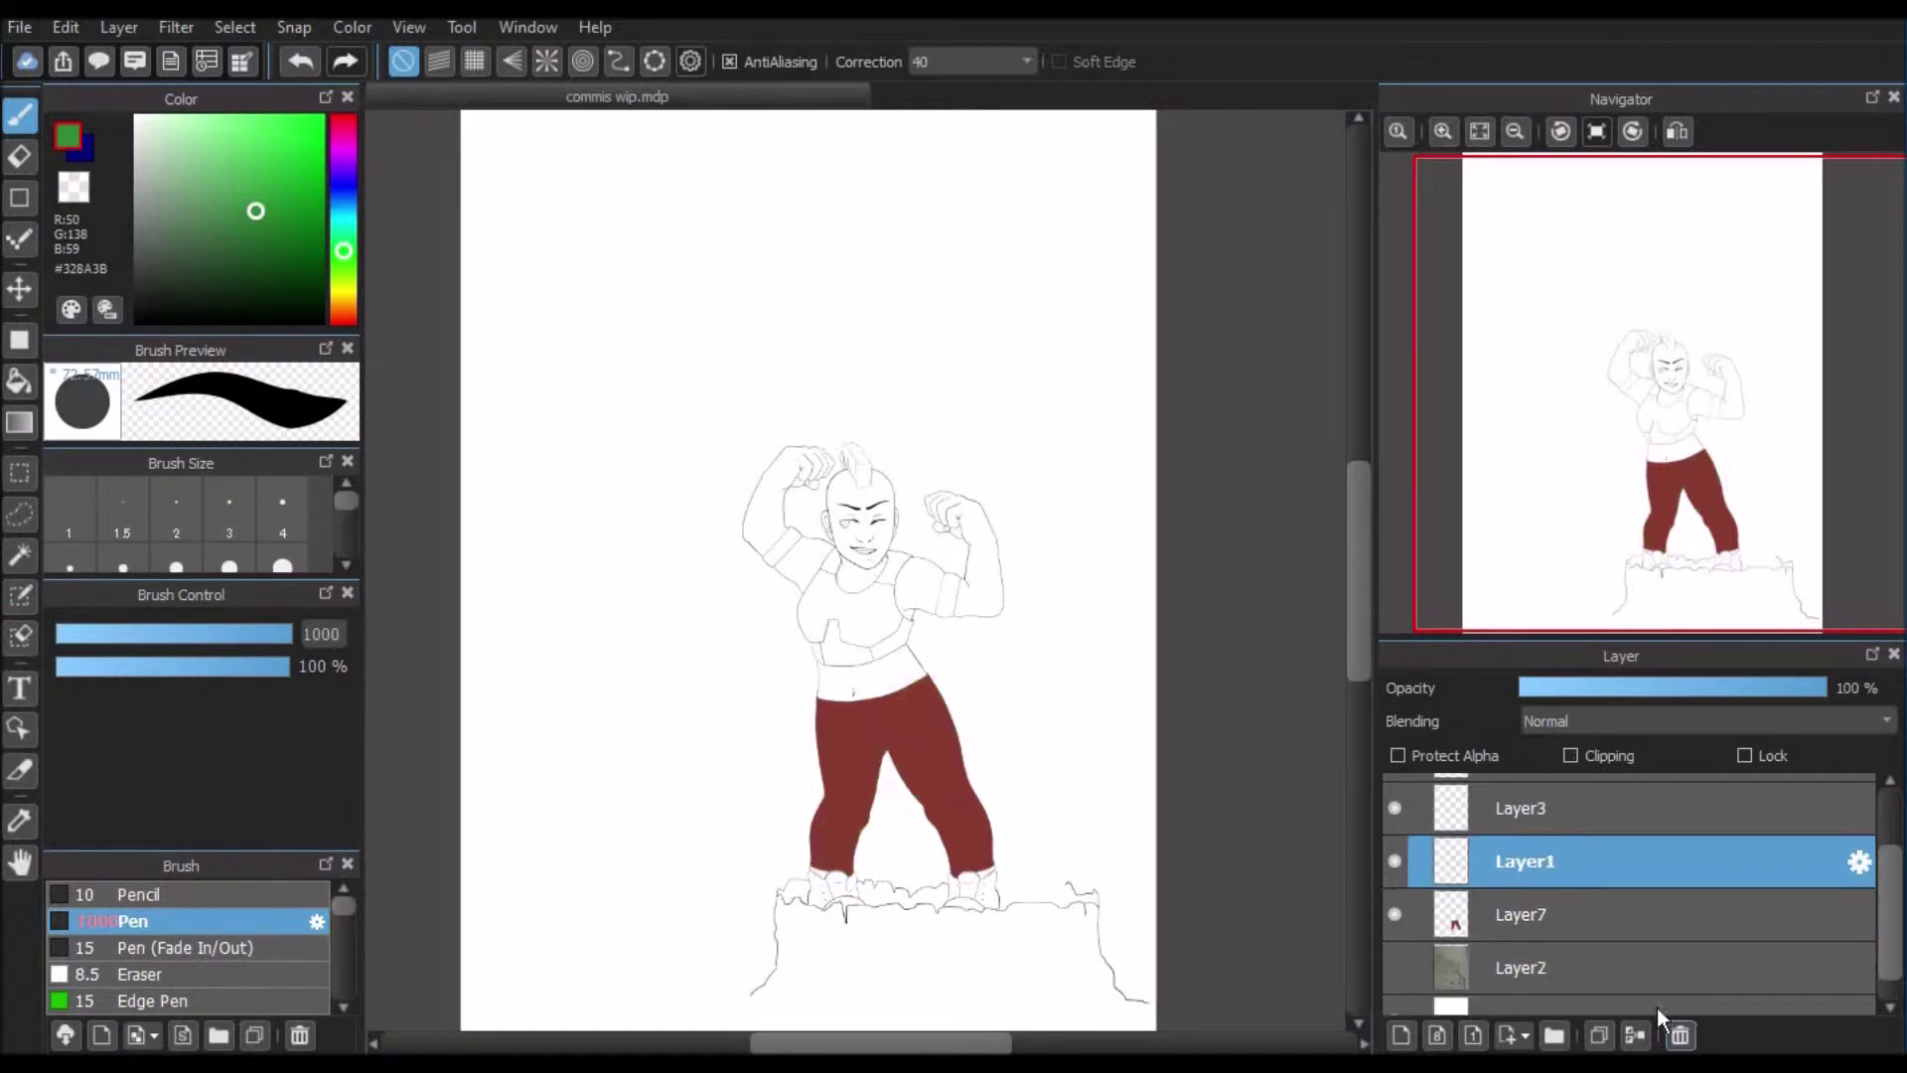
Step: Shift the hue of the trousers on Layer7 to -124 with the Hue filter
click(1546, 920)
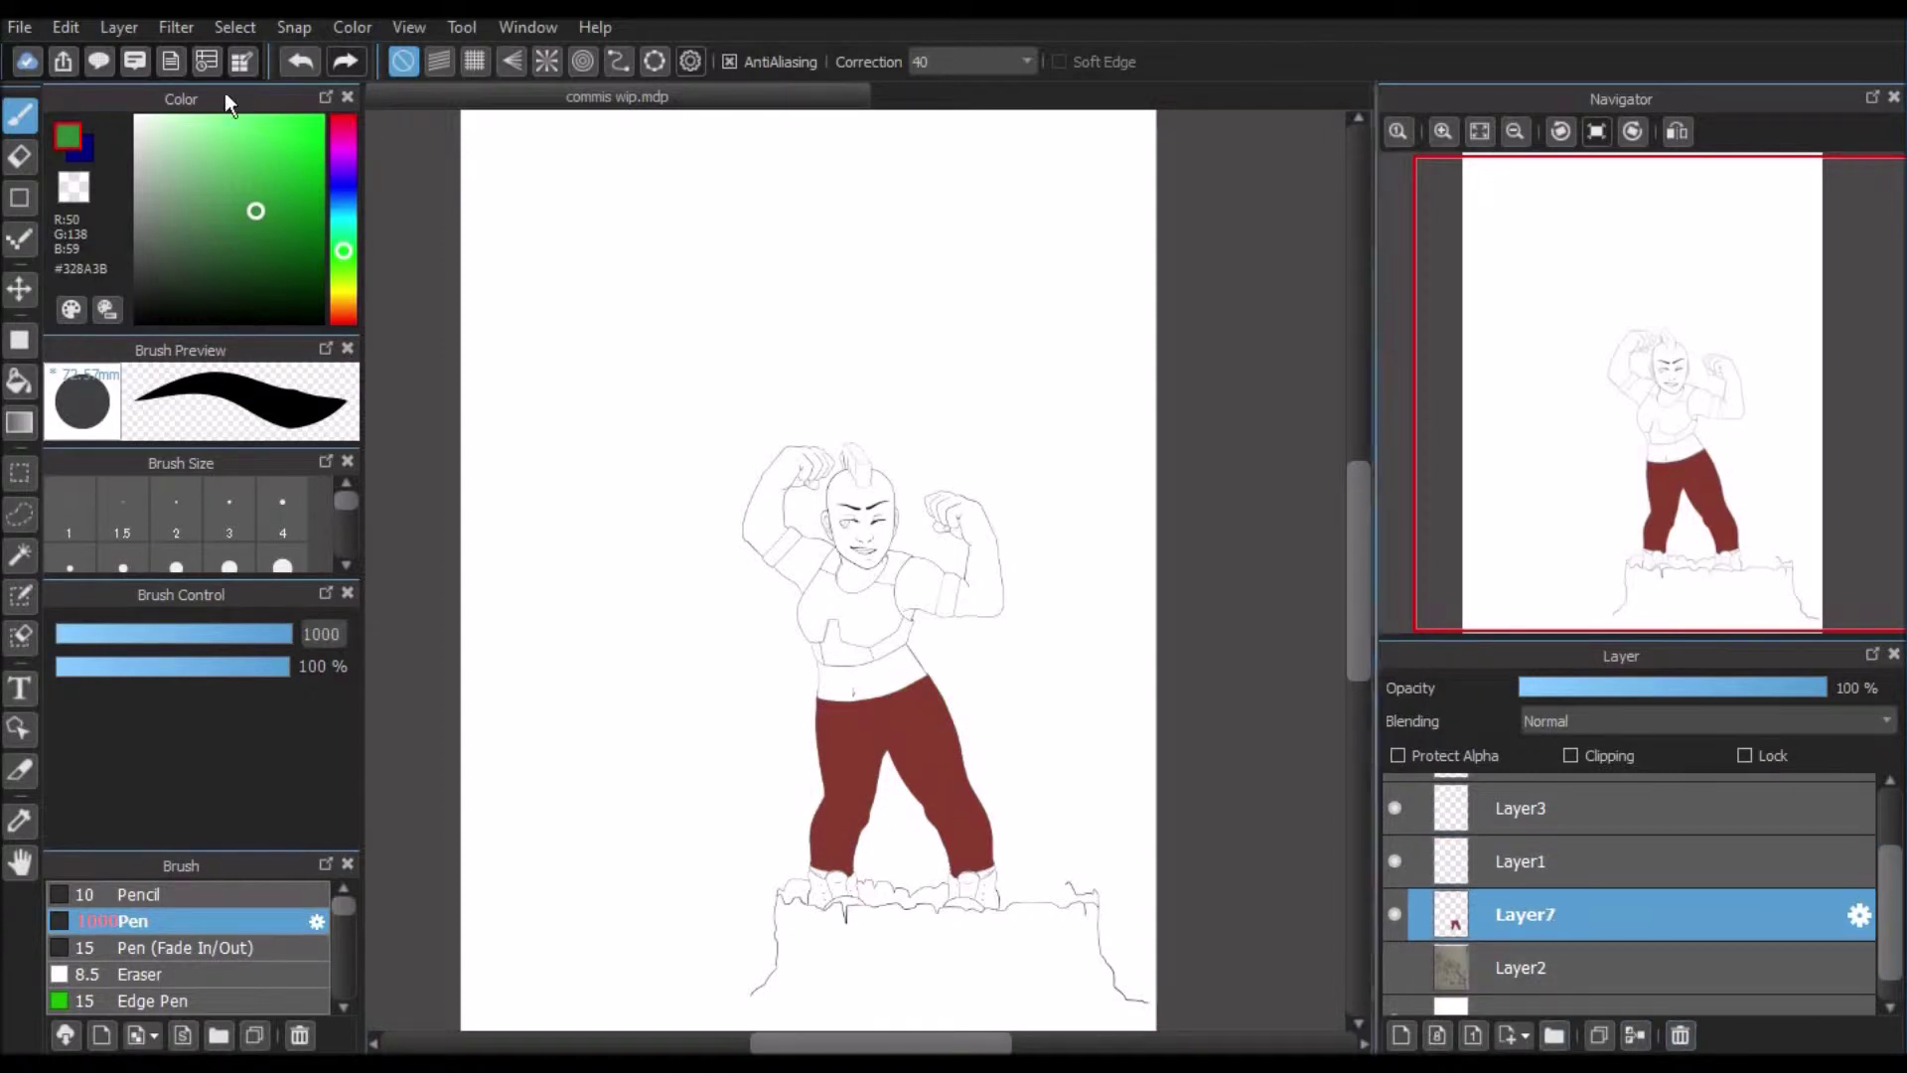
click(181, 31)
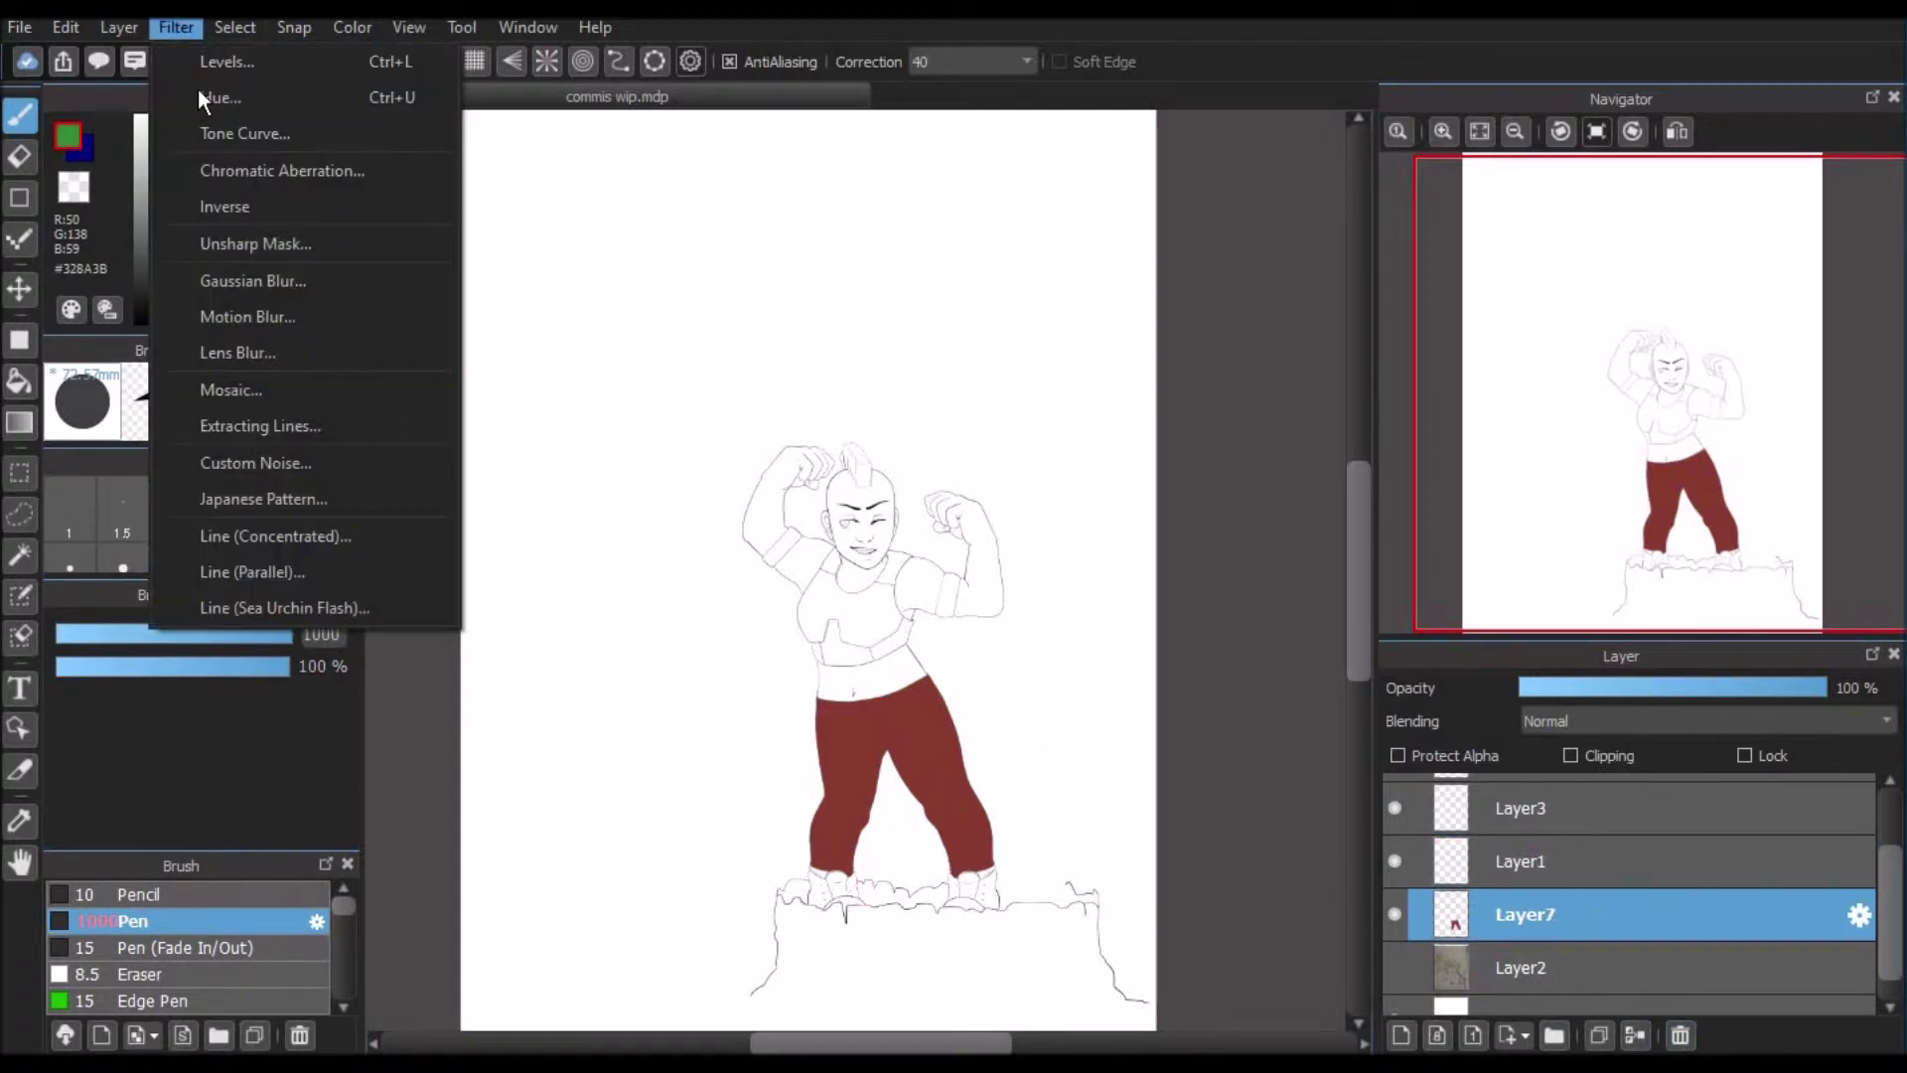
click(288, 98)
drag(1010, 445, 1301, 214)
click(1162, 262)
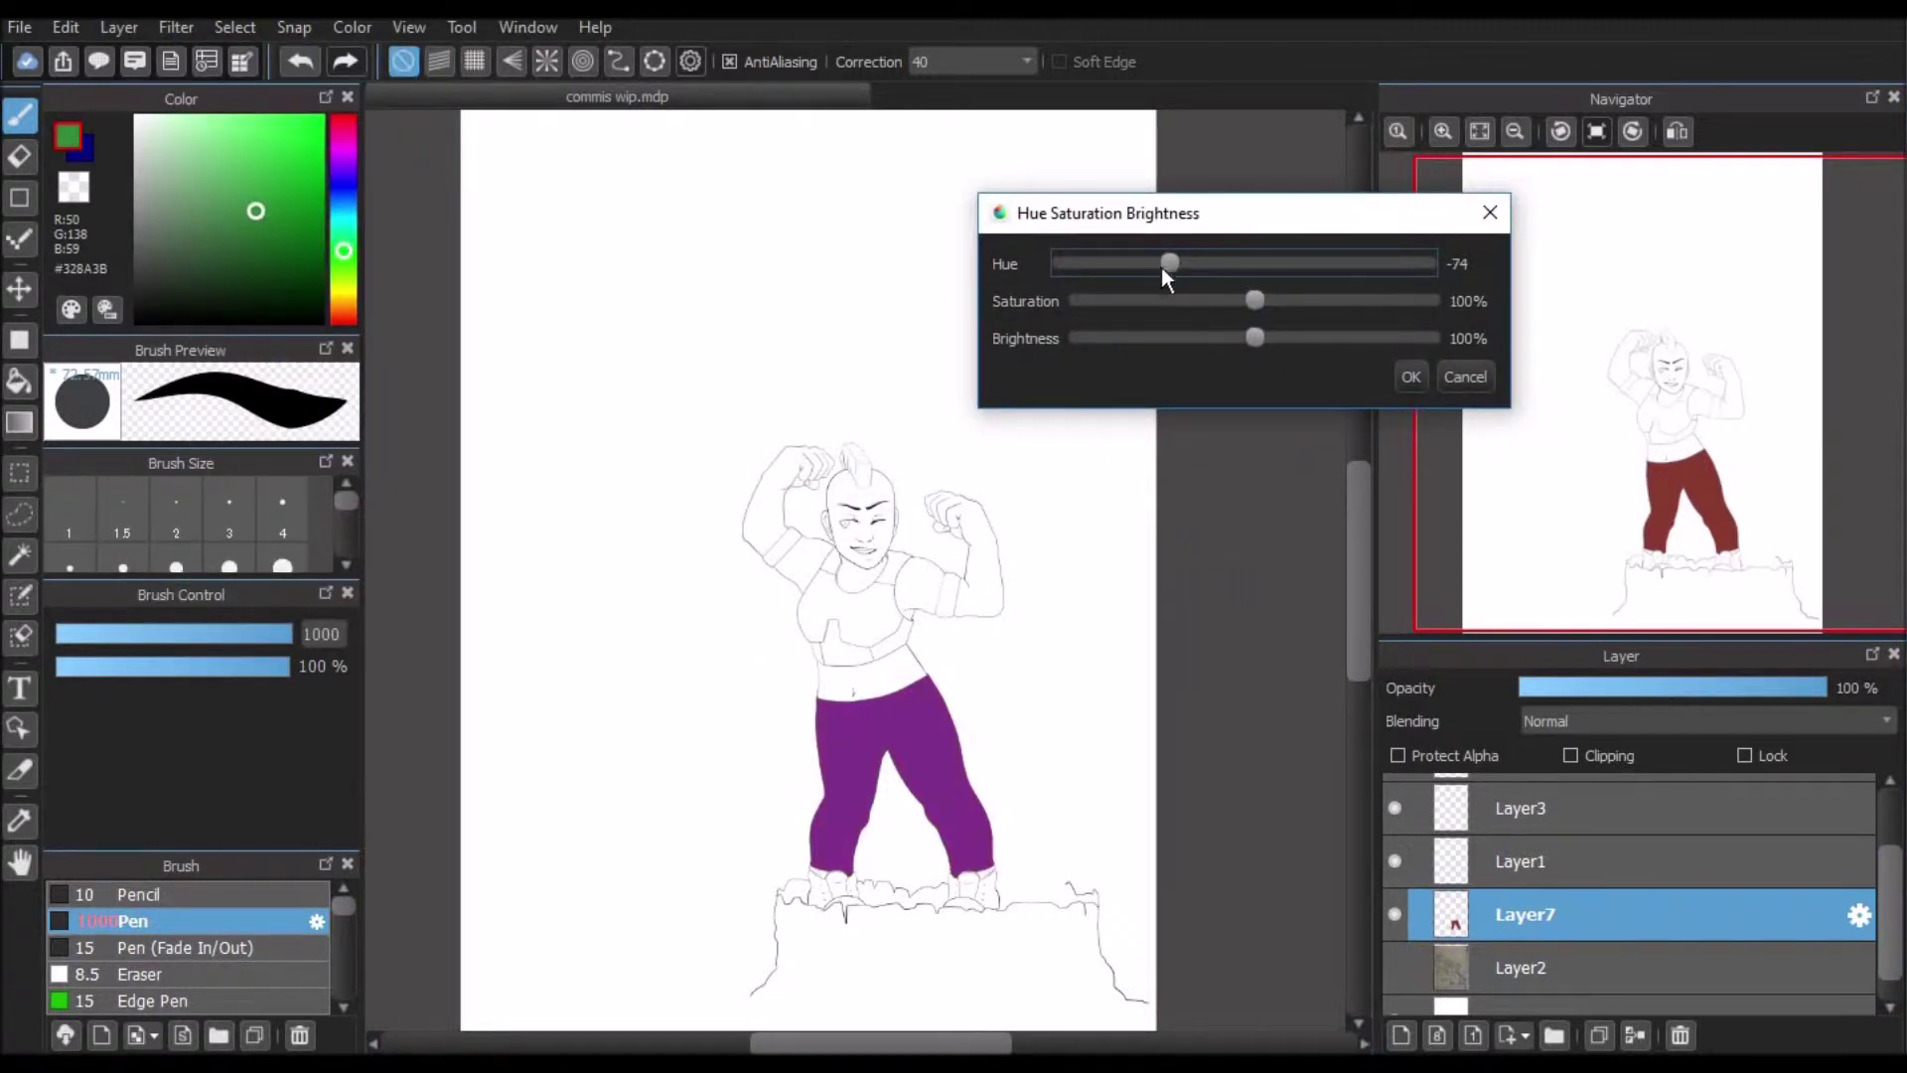
click(1135, 260)
click(1112, 260)
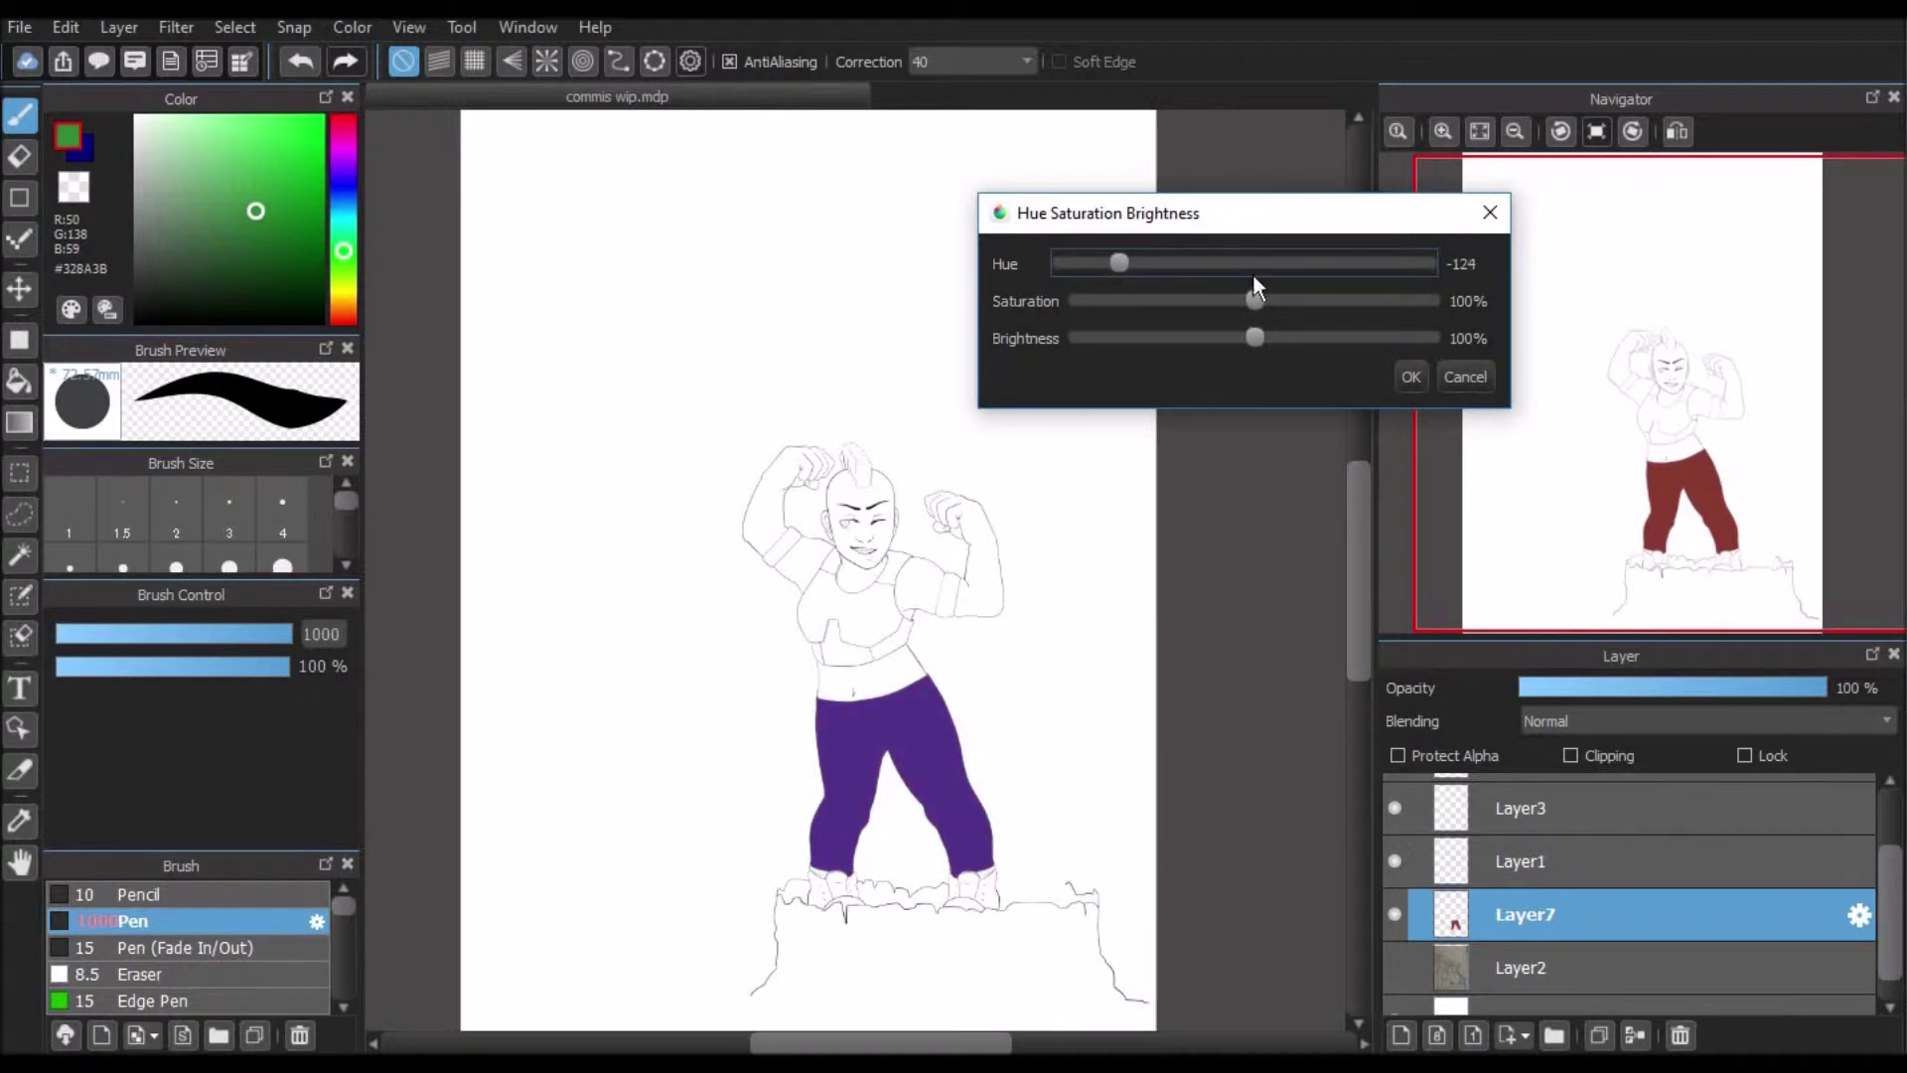
Step: Preview the trousers at 85% saturation and 82% brightness, discard the filter changes and delete Layer7
click(1219, 300)
click(1178, 298)
click(1215, 300)
drag(1349, 300, 1367, 340)
click(1120, 339)
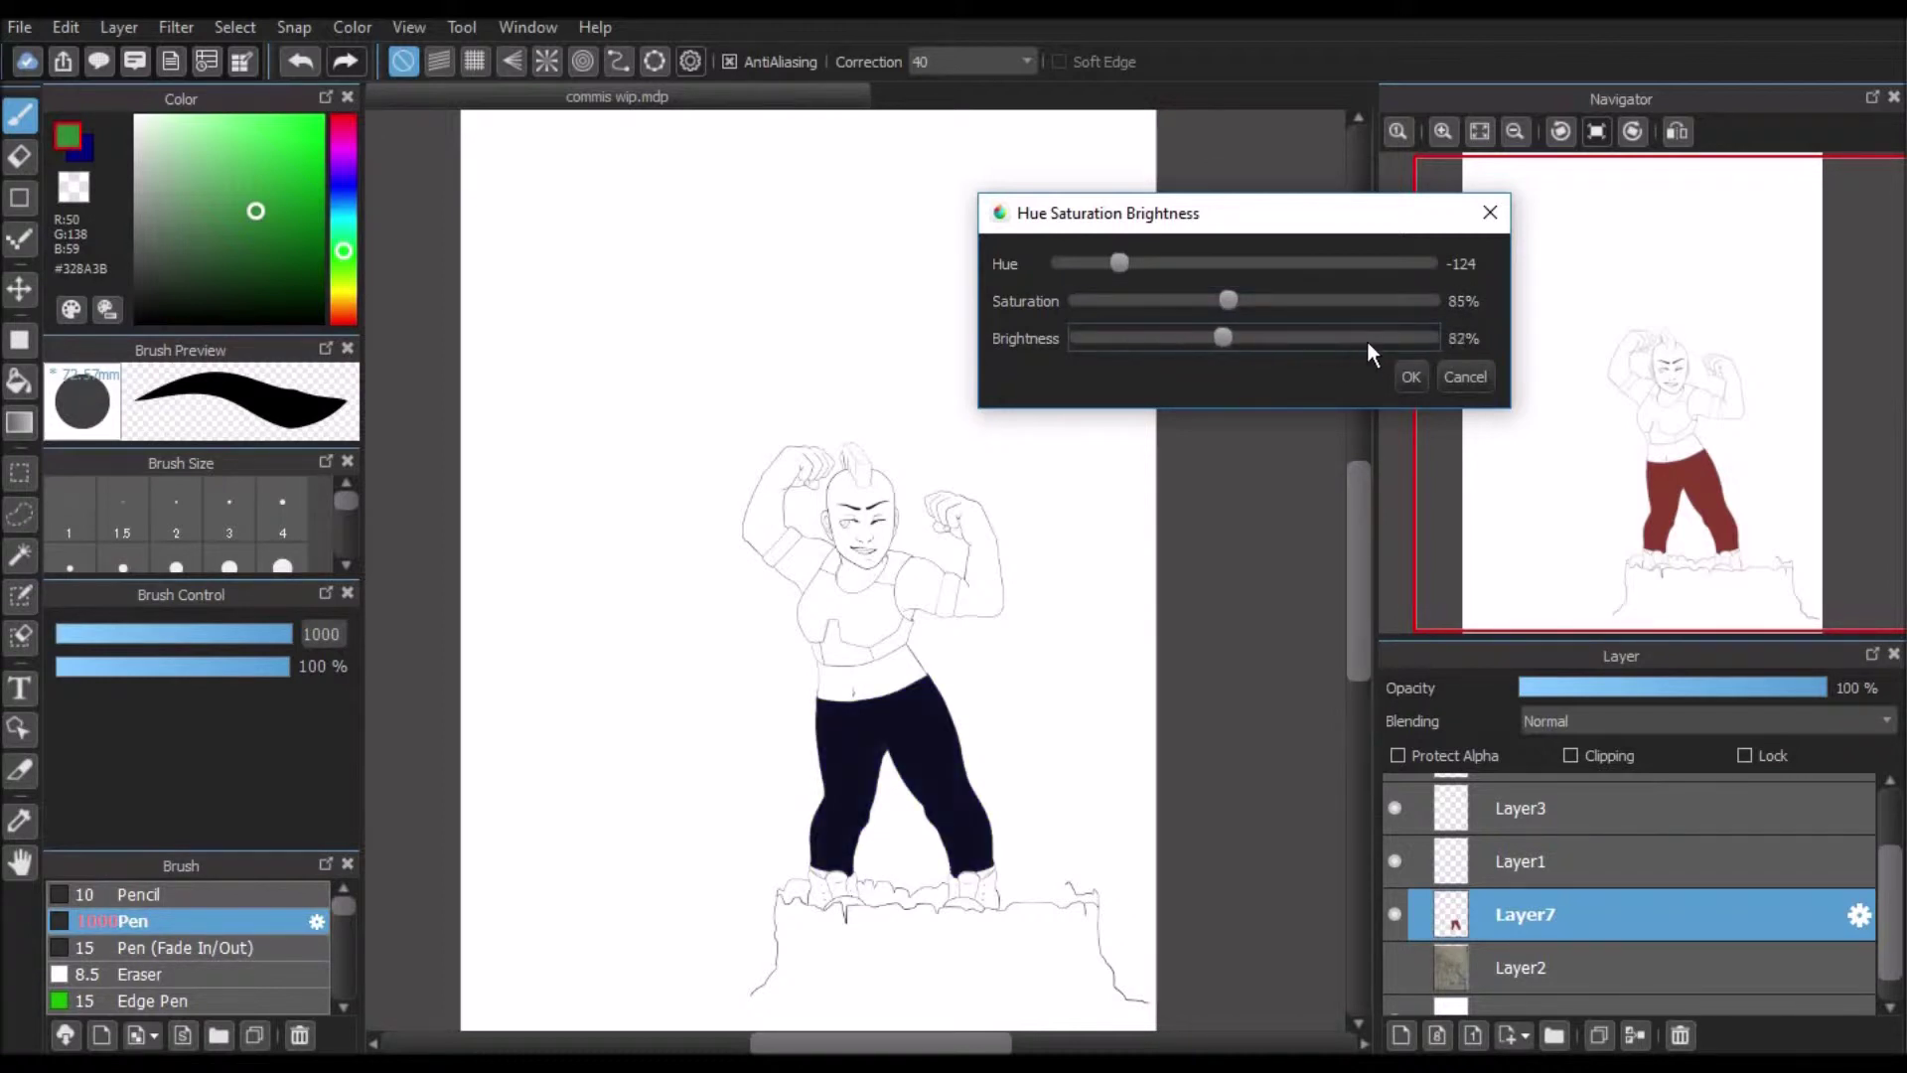
click(1490, 212)
click(1679, 1037)
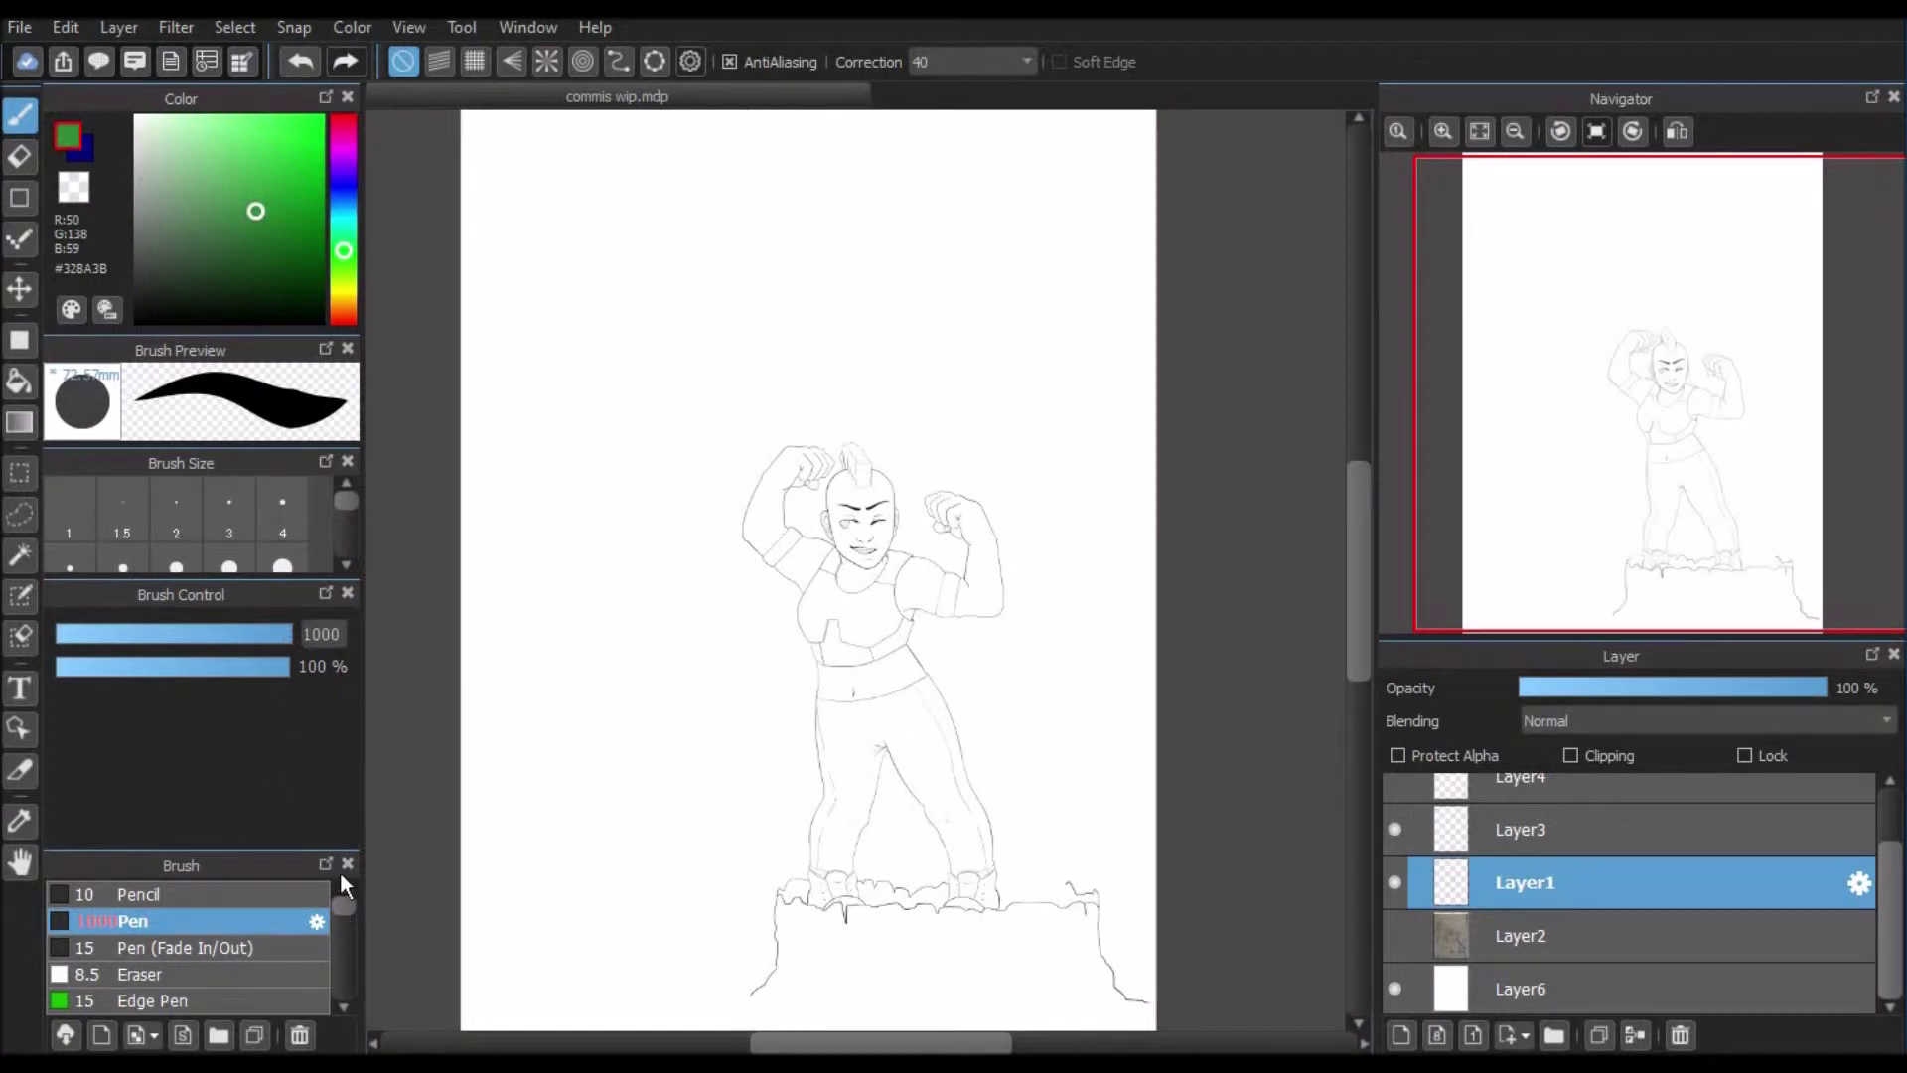
Step: Set the Pen brush size to 50 and the stroke Correction to 0
scroll(342, 515, down, 1)
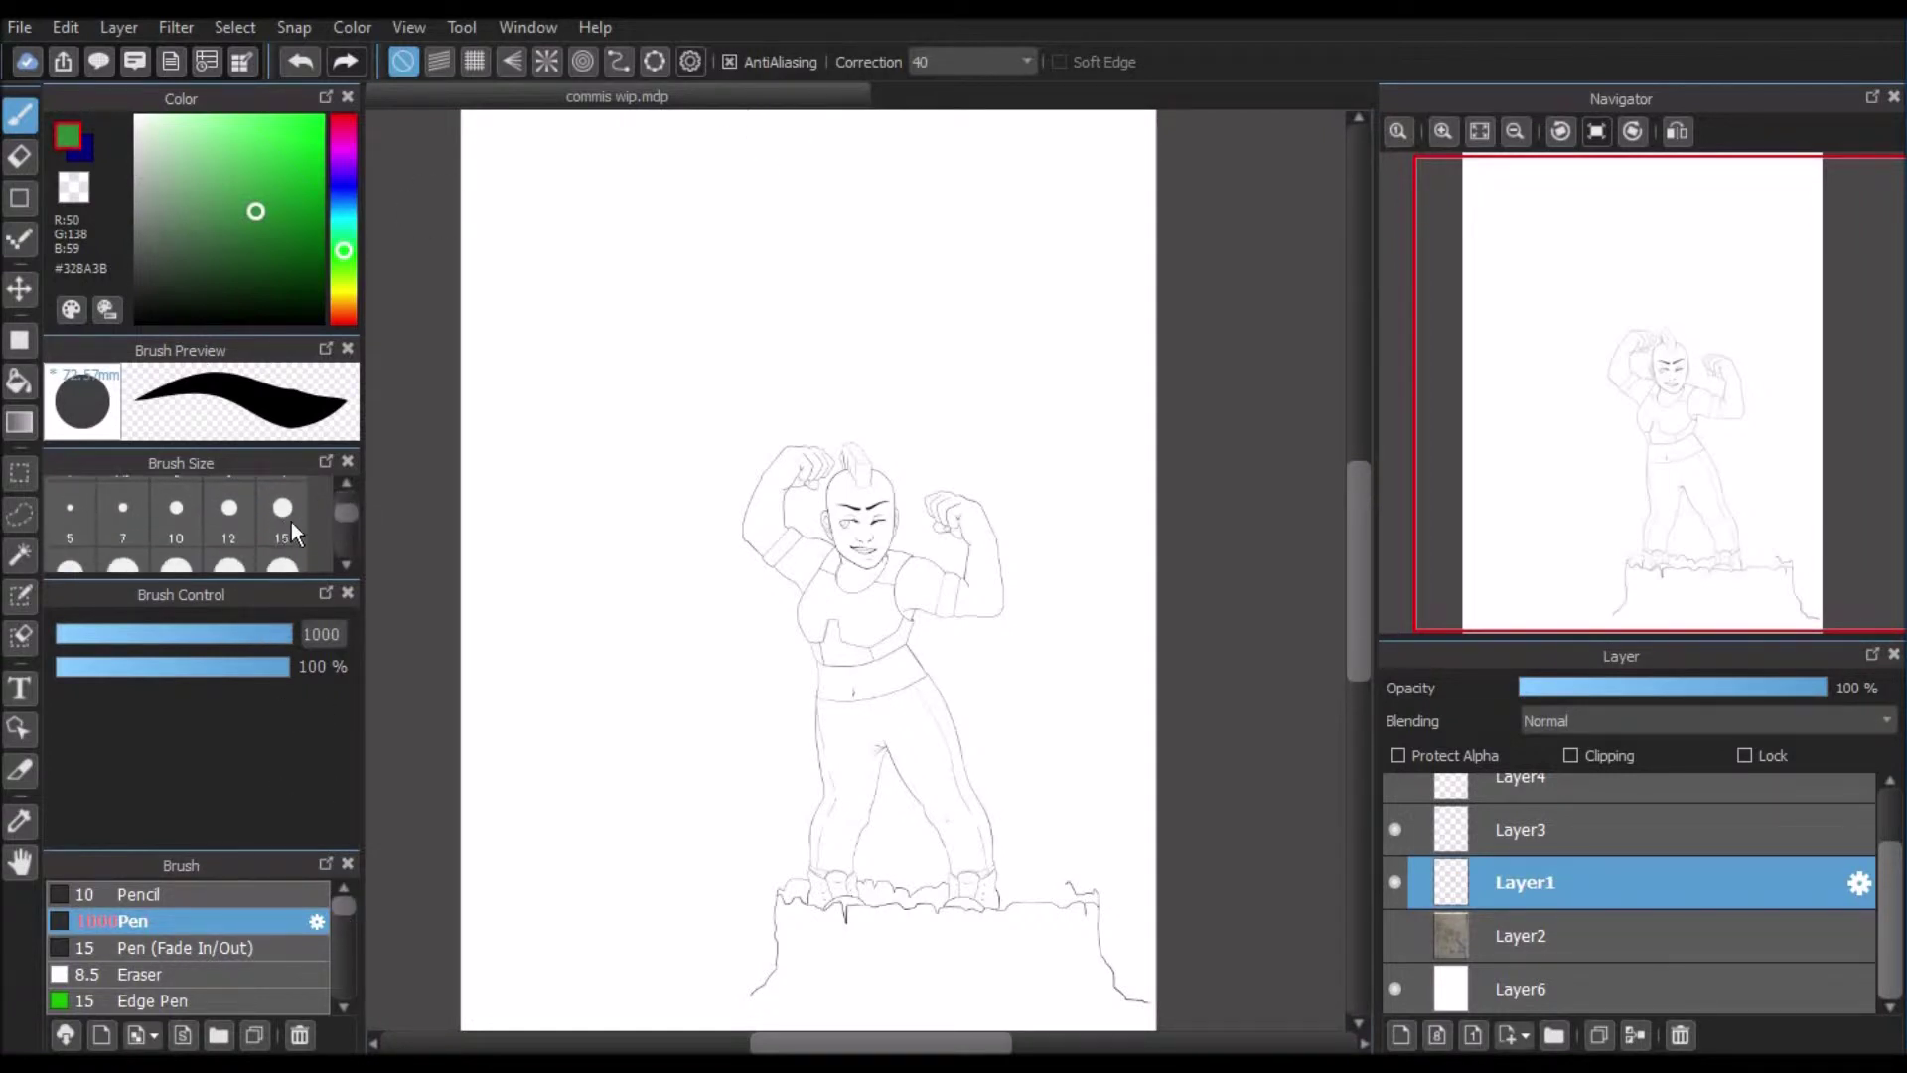
click(282, 512)
scroll(346, 517, down, 1)
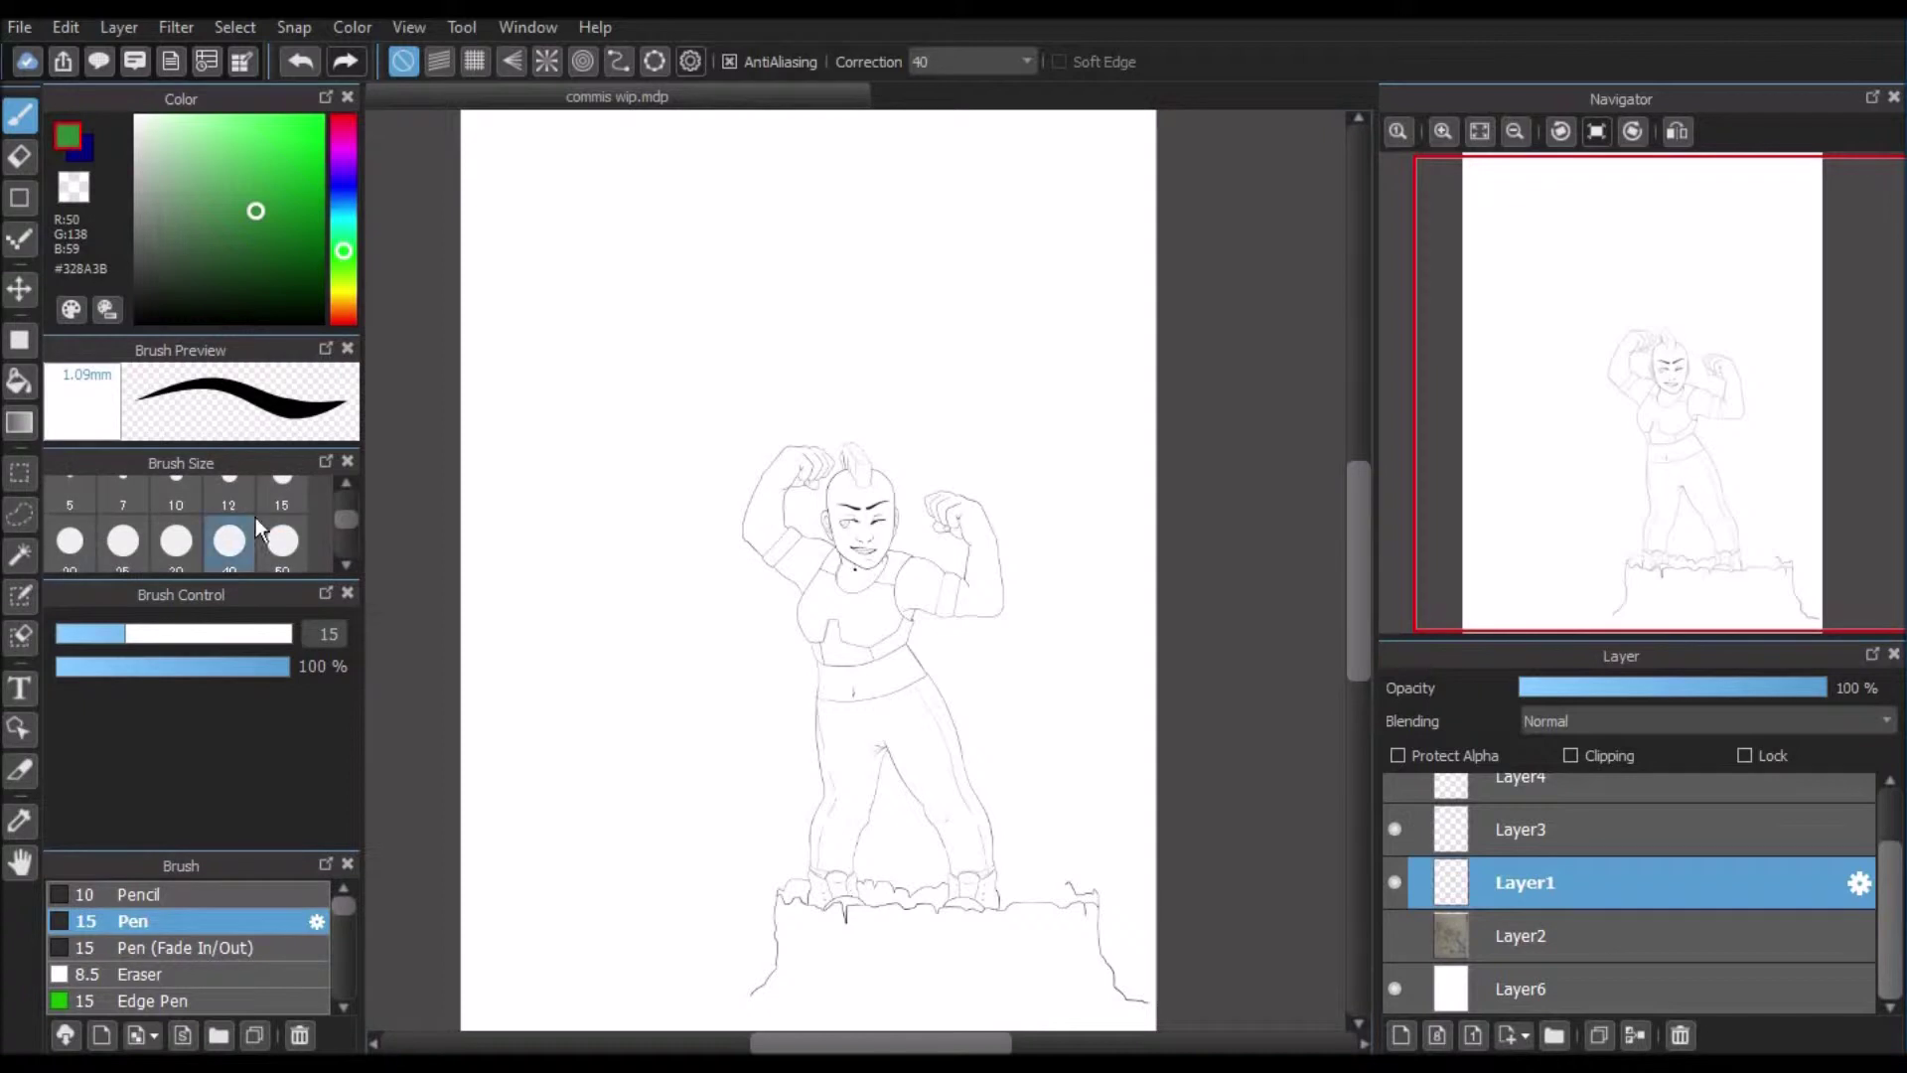
click(228, 540)
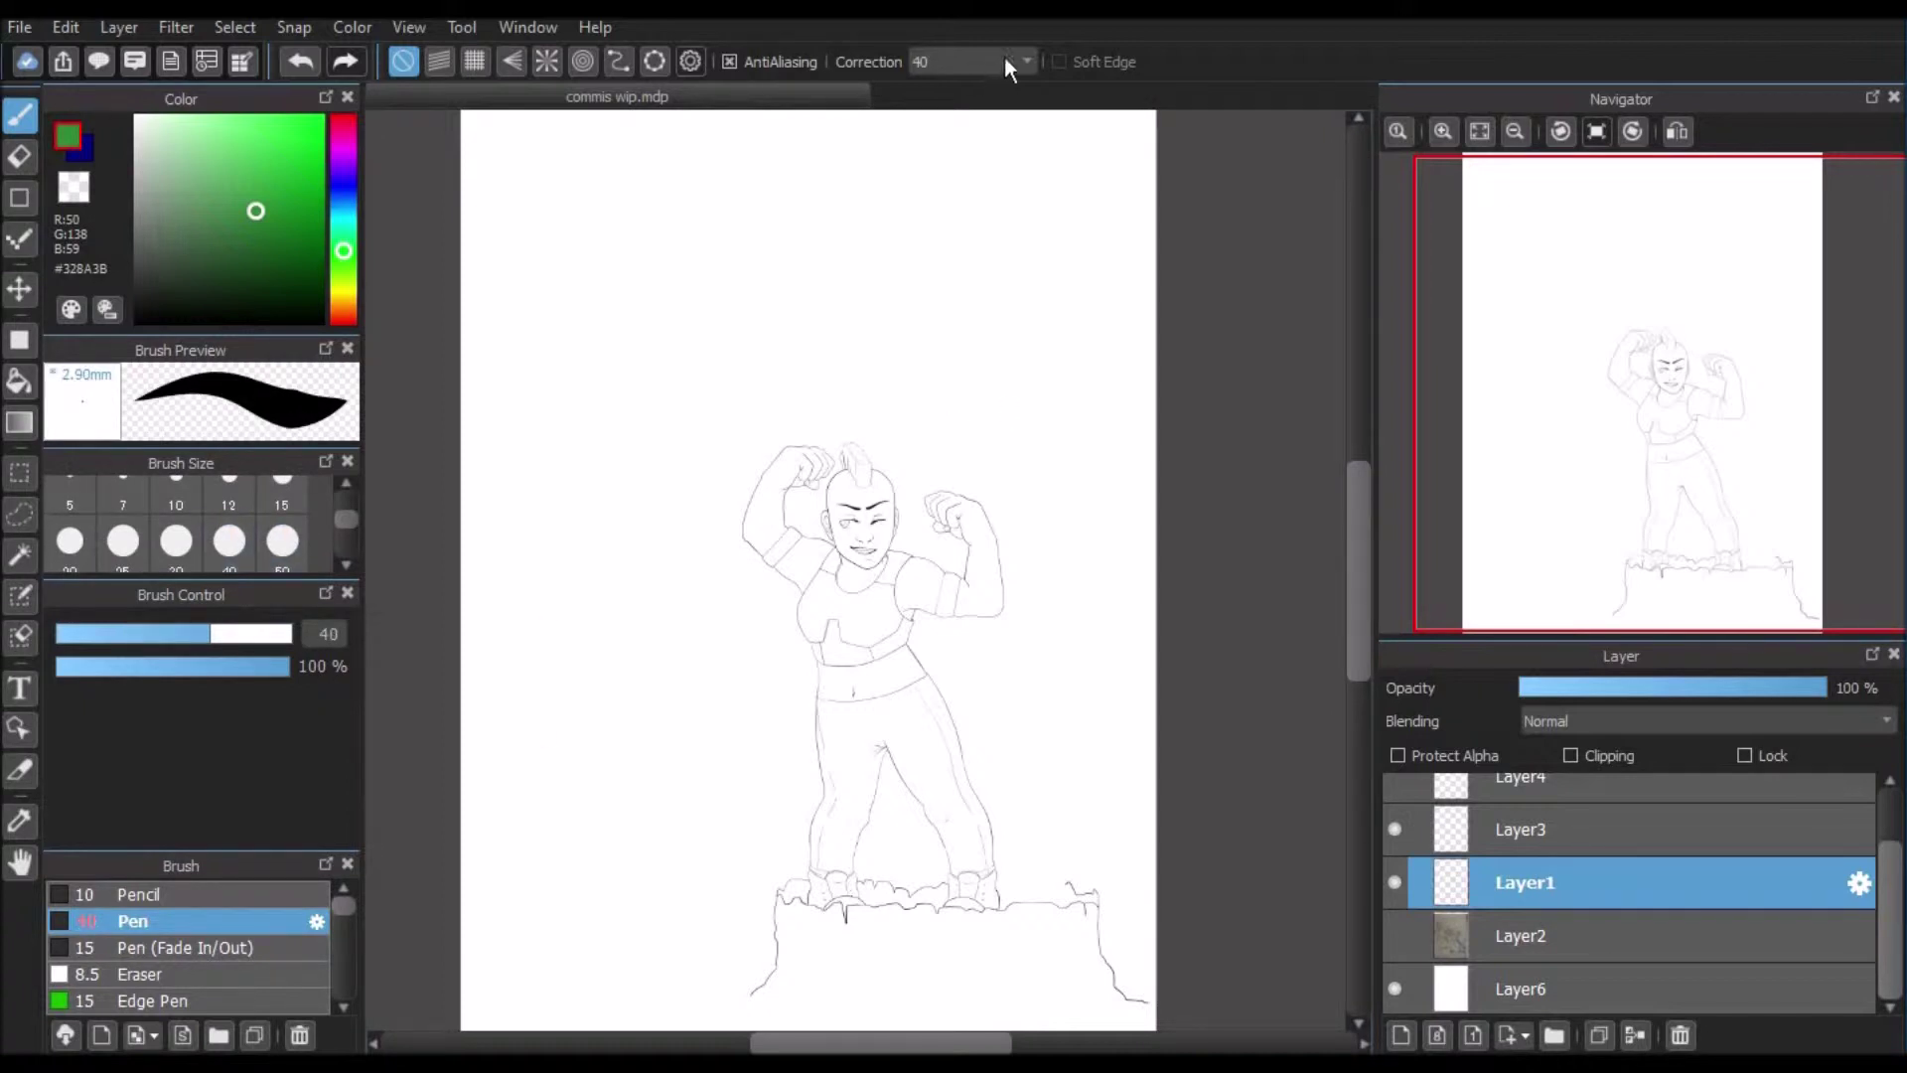
click(955, 65)
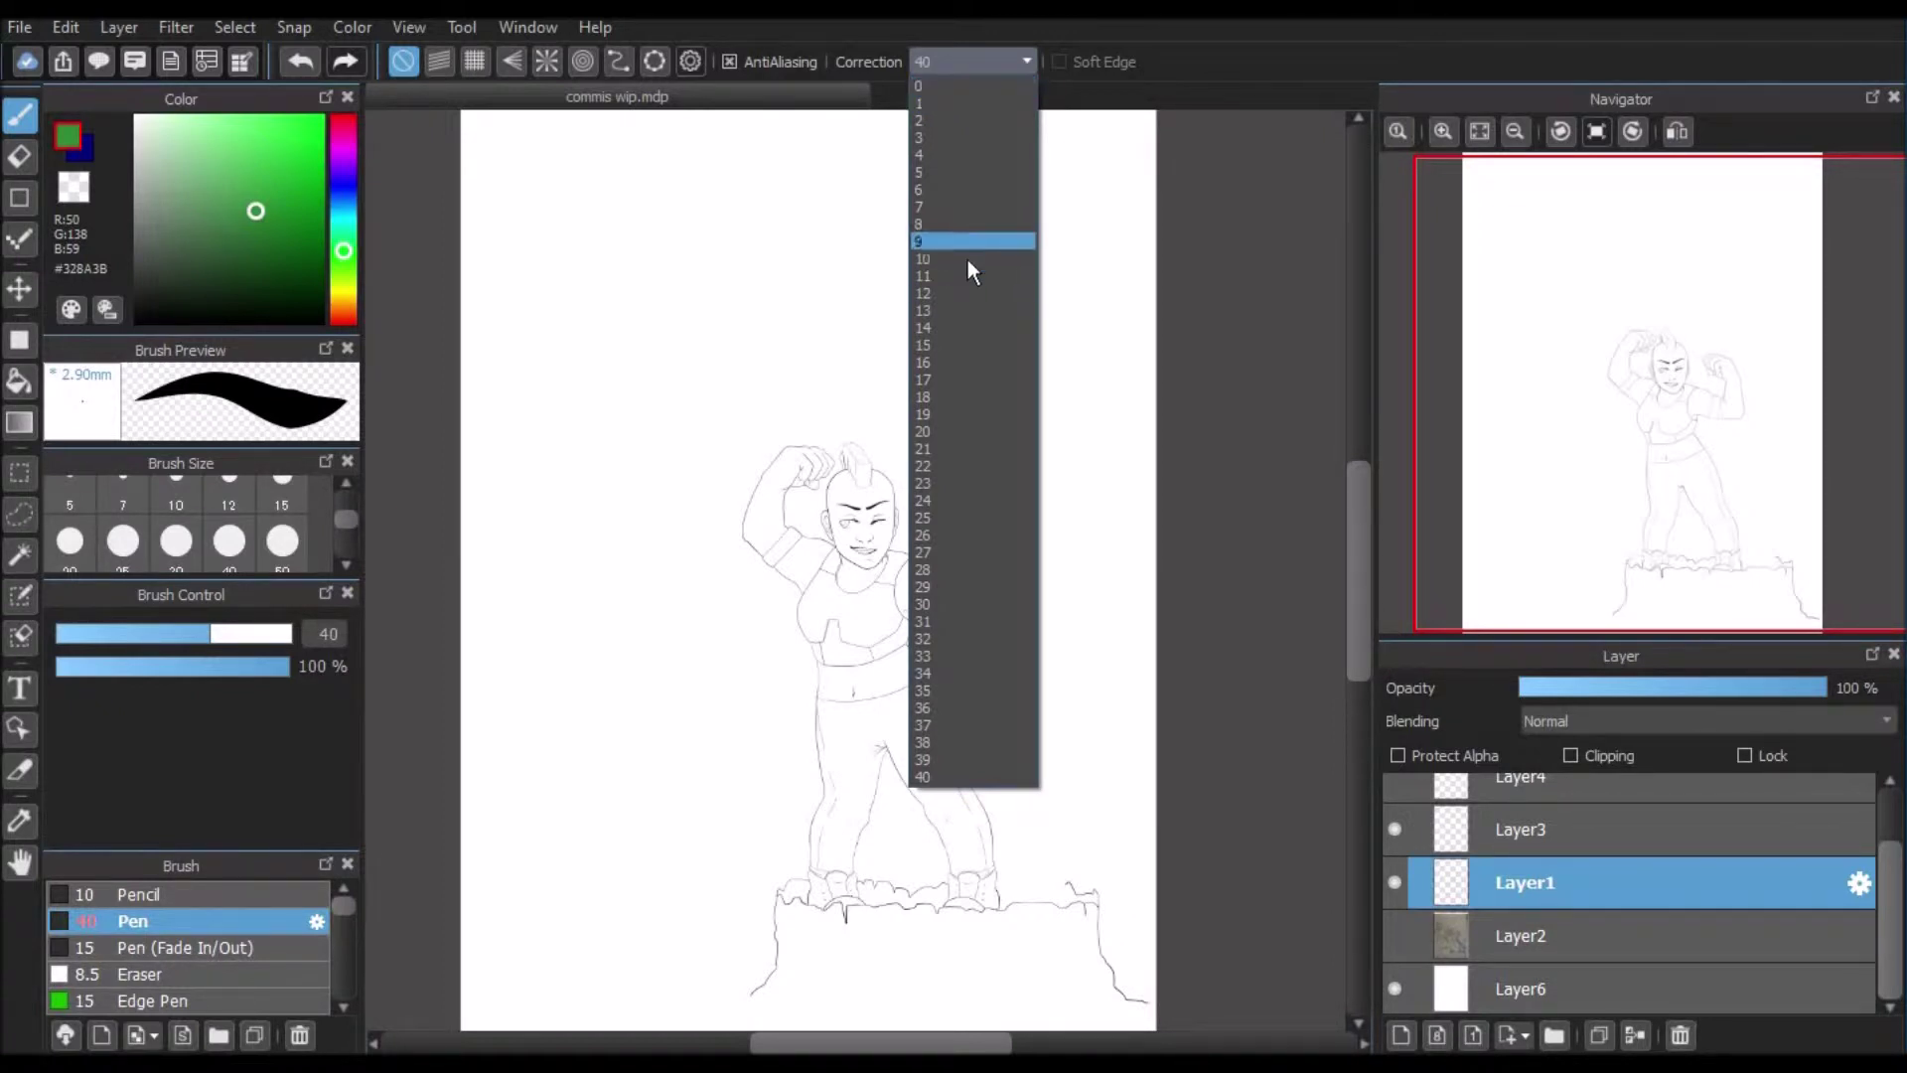
click(924, 85)
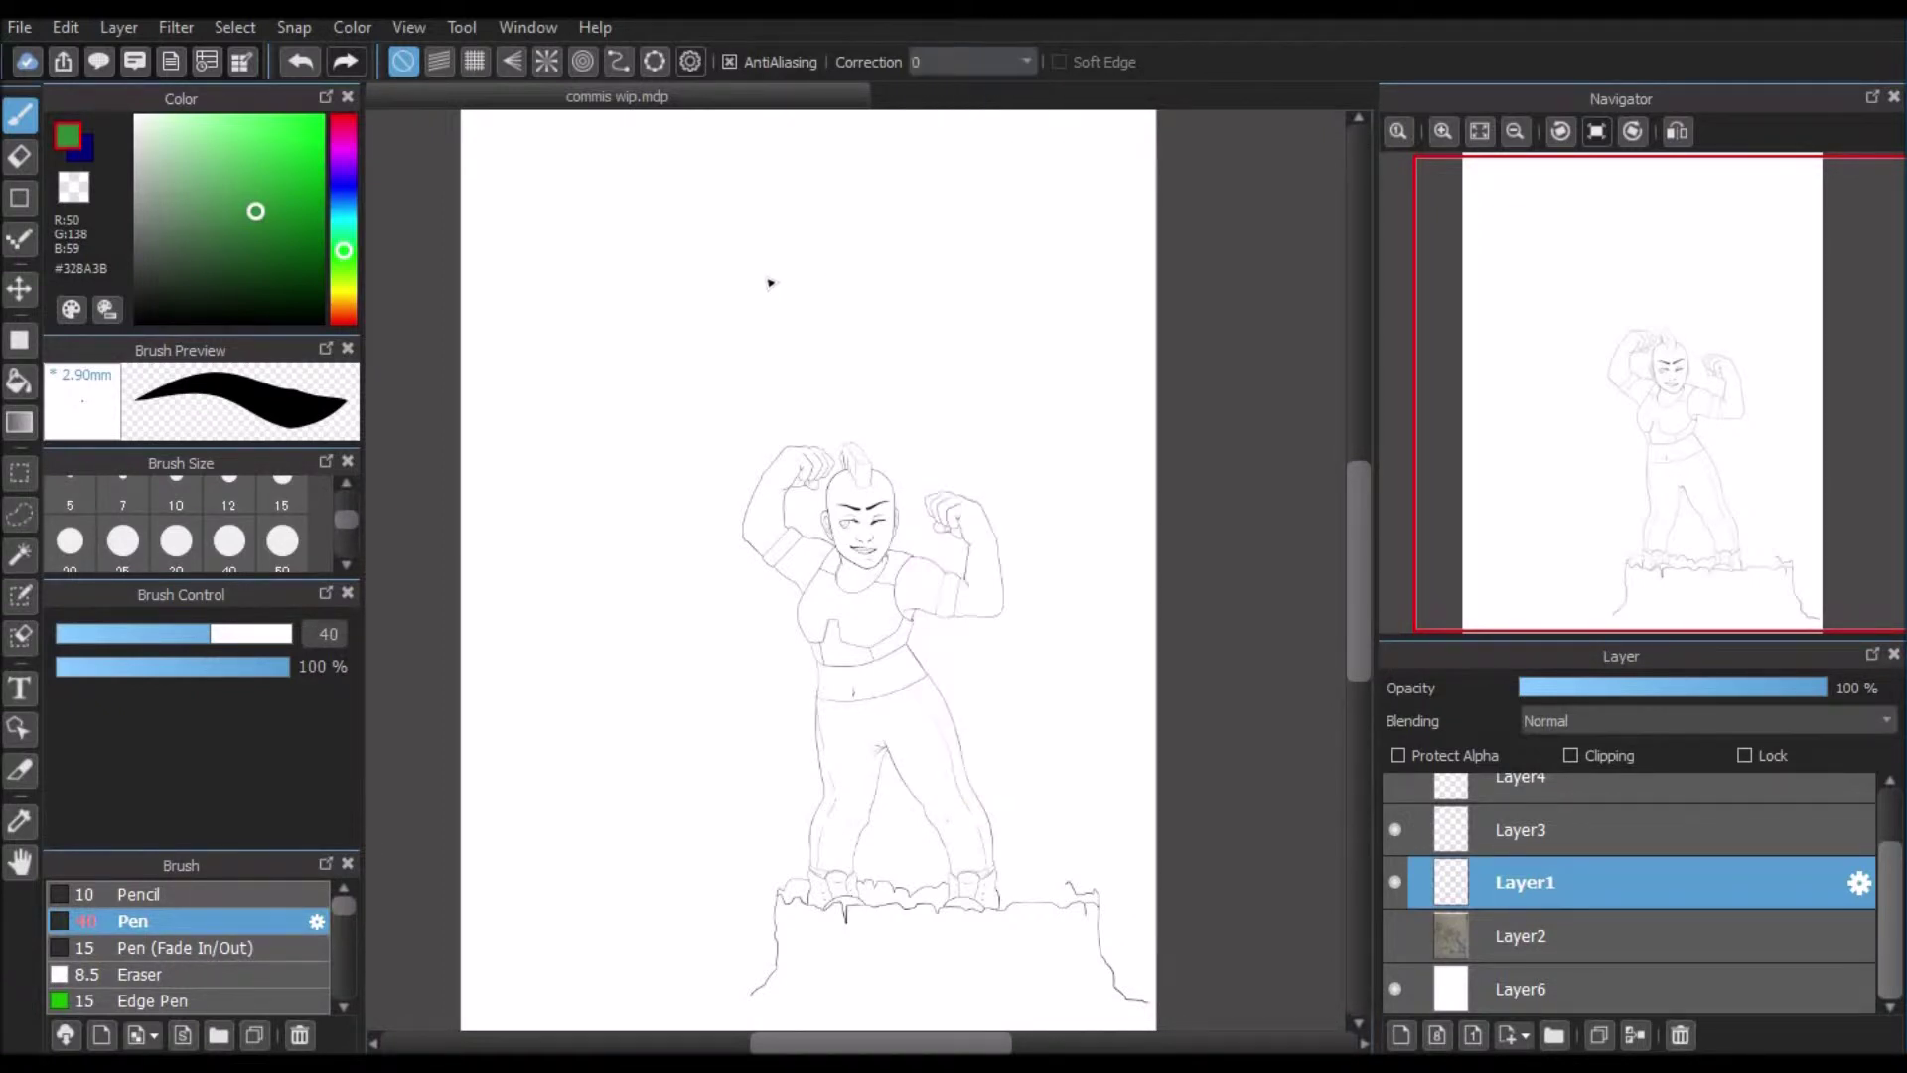
click(310, 537)
Step: Draw several loose green test strokes across the blank area above and beside the figure on Layer1
mouse_move(571, 229)
mouse_down()
mouse_move(592, 273)
mouse_move(983, 357)
mouse_move(1067, 328)
mouse_move(1048, 355)
mouse_up()
mouse_move(912, 282)
mouse_down()
mouse_move(915, 372)
mouse_move(1026, 402)
mouse_move(1075, 378)
mouse_move(1091, 293)
mouse_move(1033, 171)
mouse_up()
mouse_move(864, 198)
mouse_down()
mouse_move(754, 278)
mouse_move(648, 463)
mouse_move(657, 565)
mouse_move(679, 661)
mouse_up()
click(695, 508)
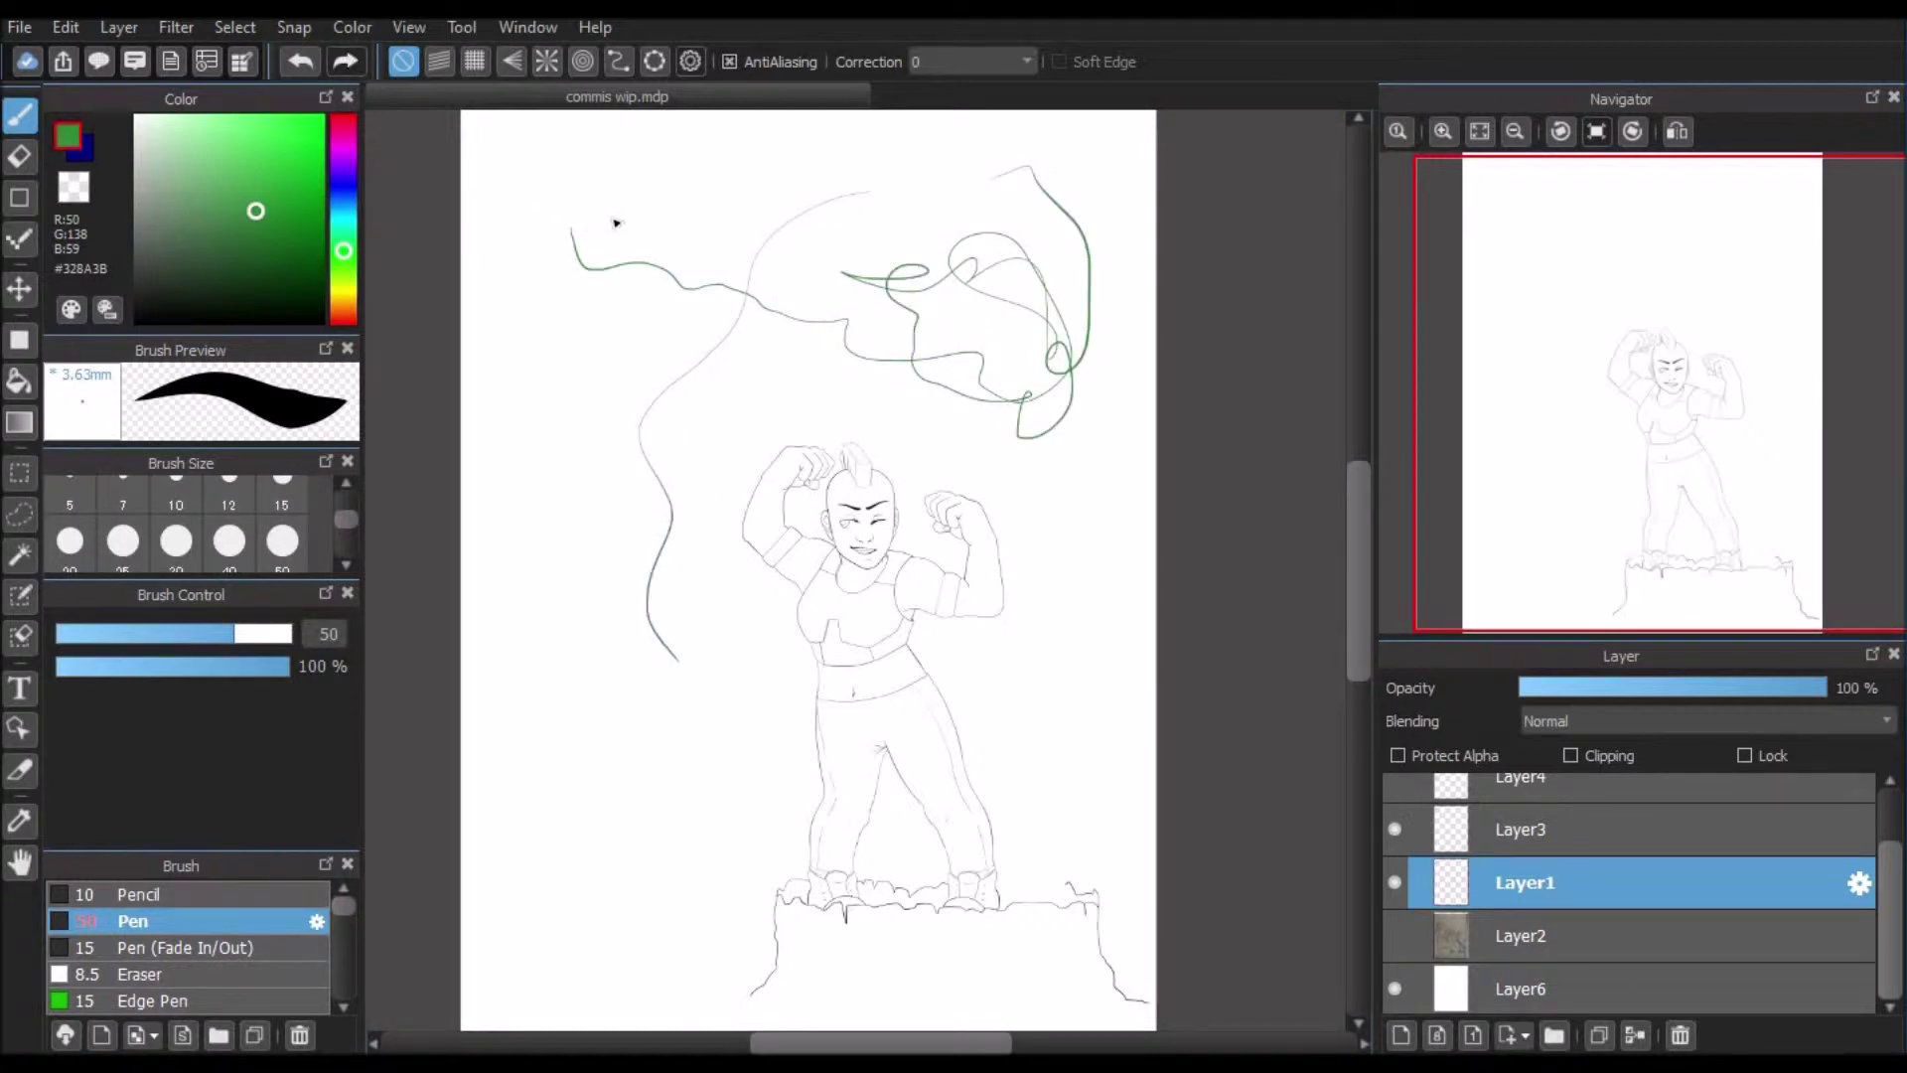
drag(610, 218, 737, 465)
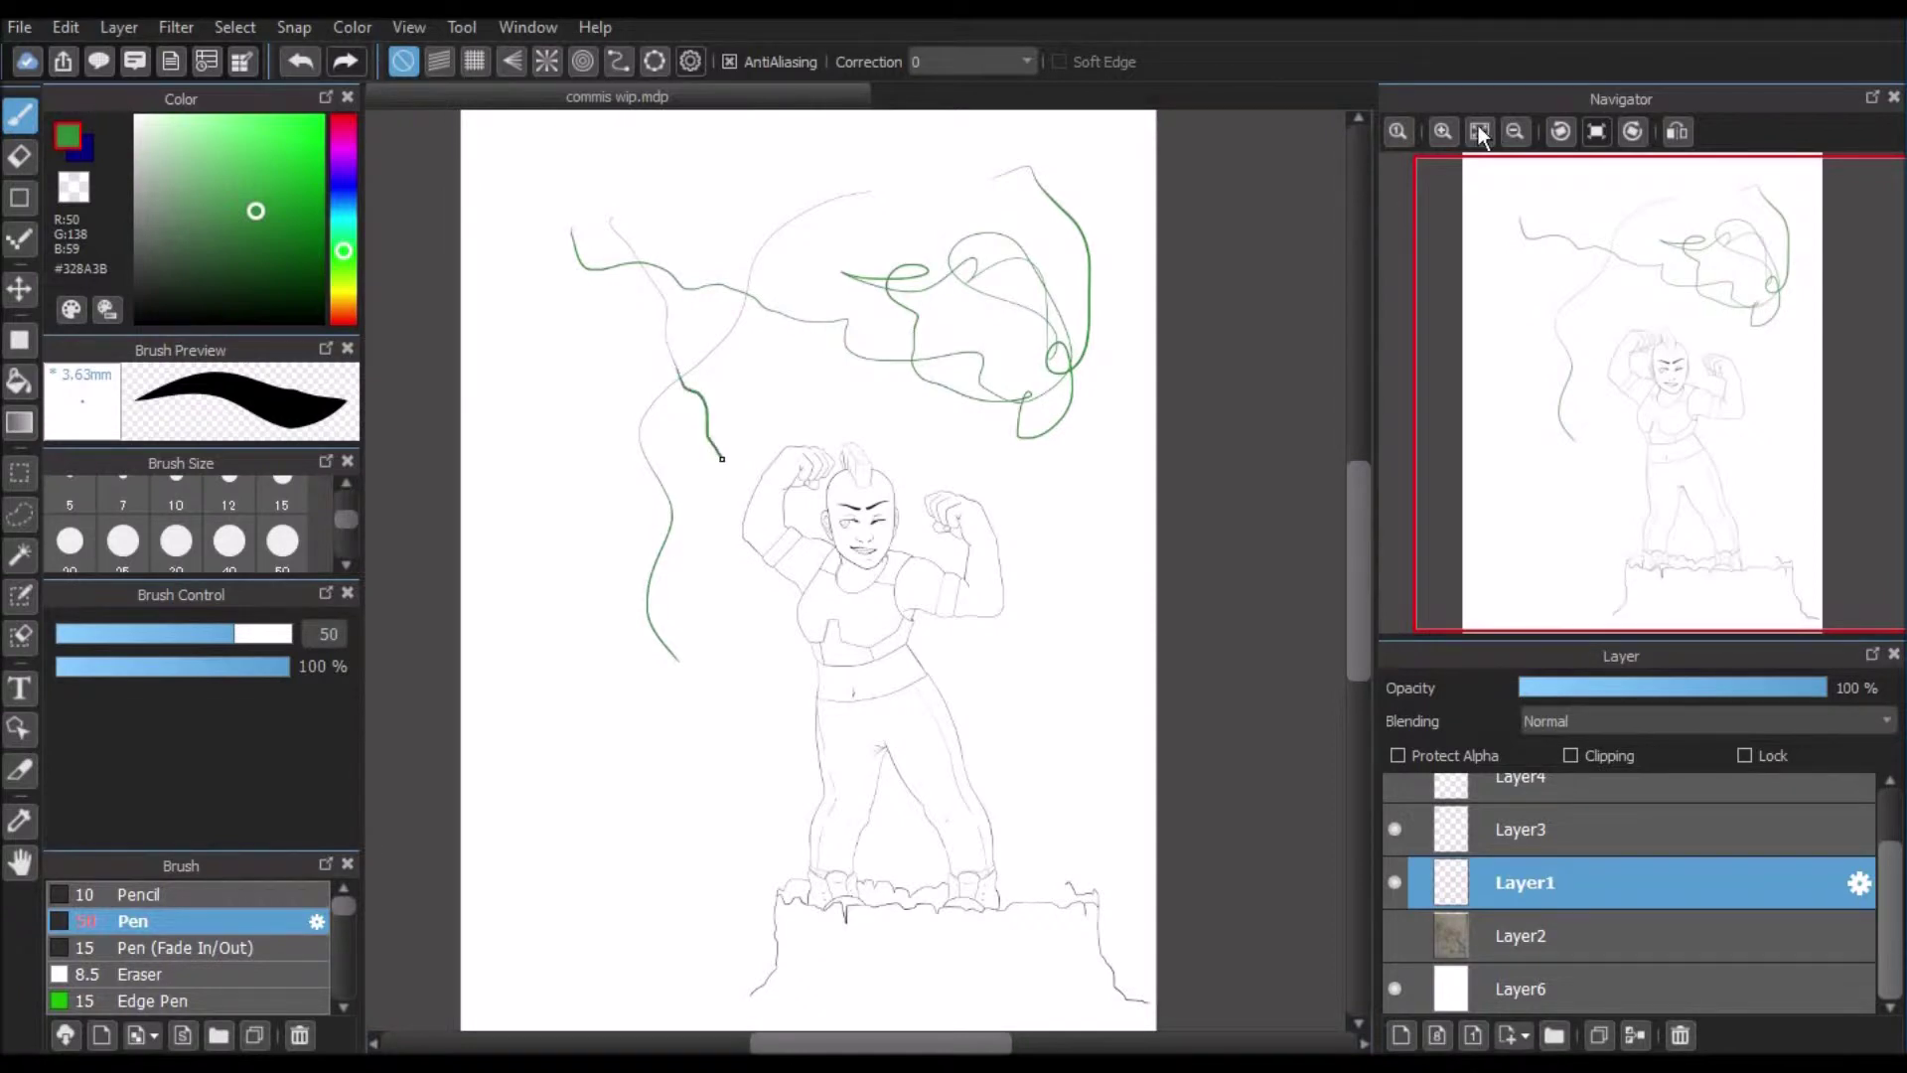
click(1448, 131)
click(1448, 131)
click(1448, 131)
drag(1614, 331, 1577, 314)
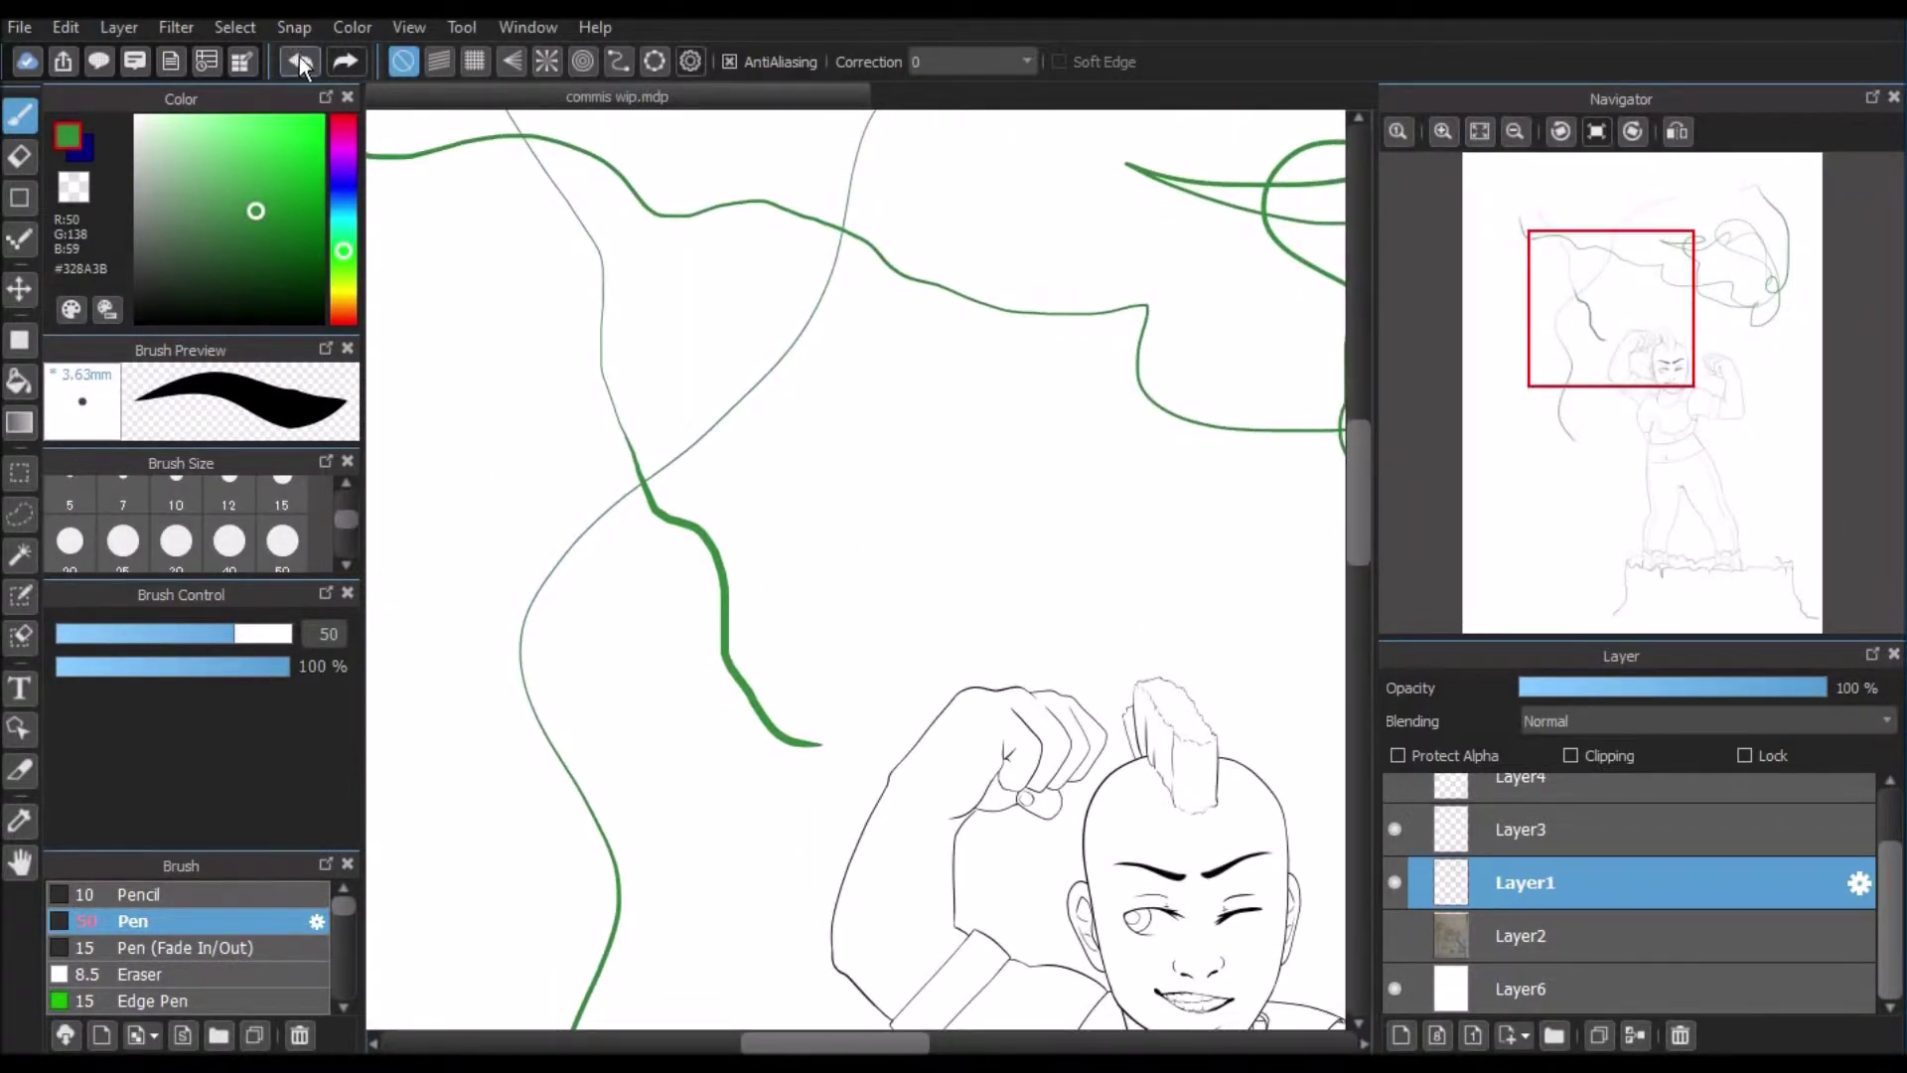
Step: Undo the uncorrected green test strokes on Layer1
click(299, 59)
click(303, 57)
click(307, 62)
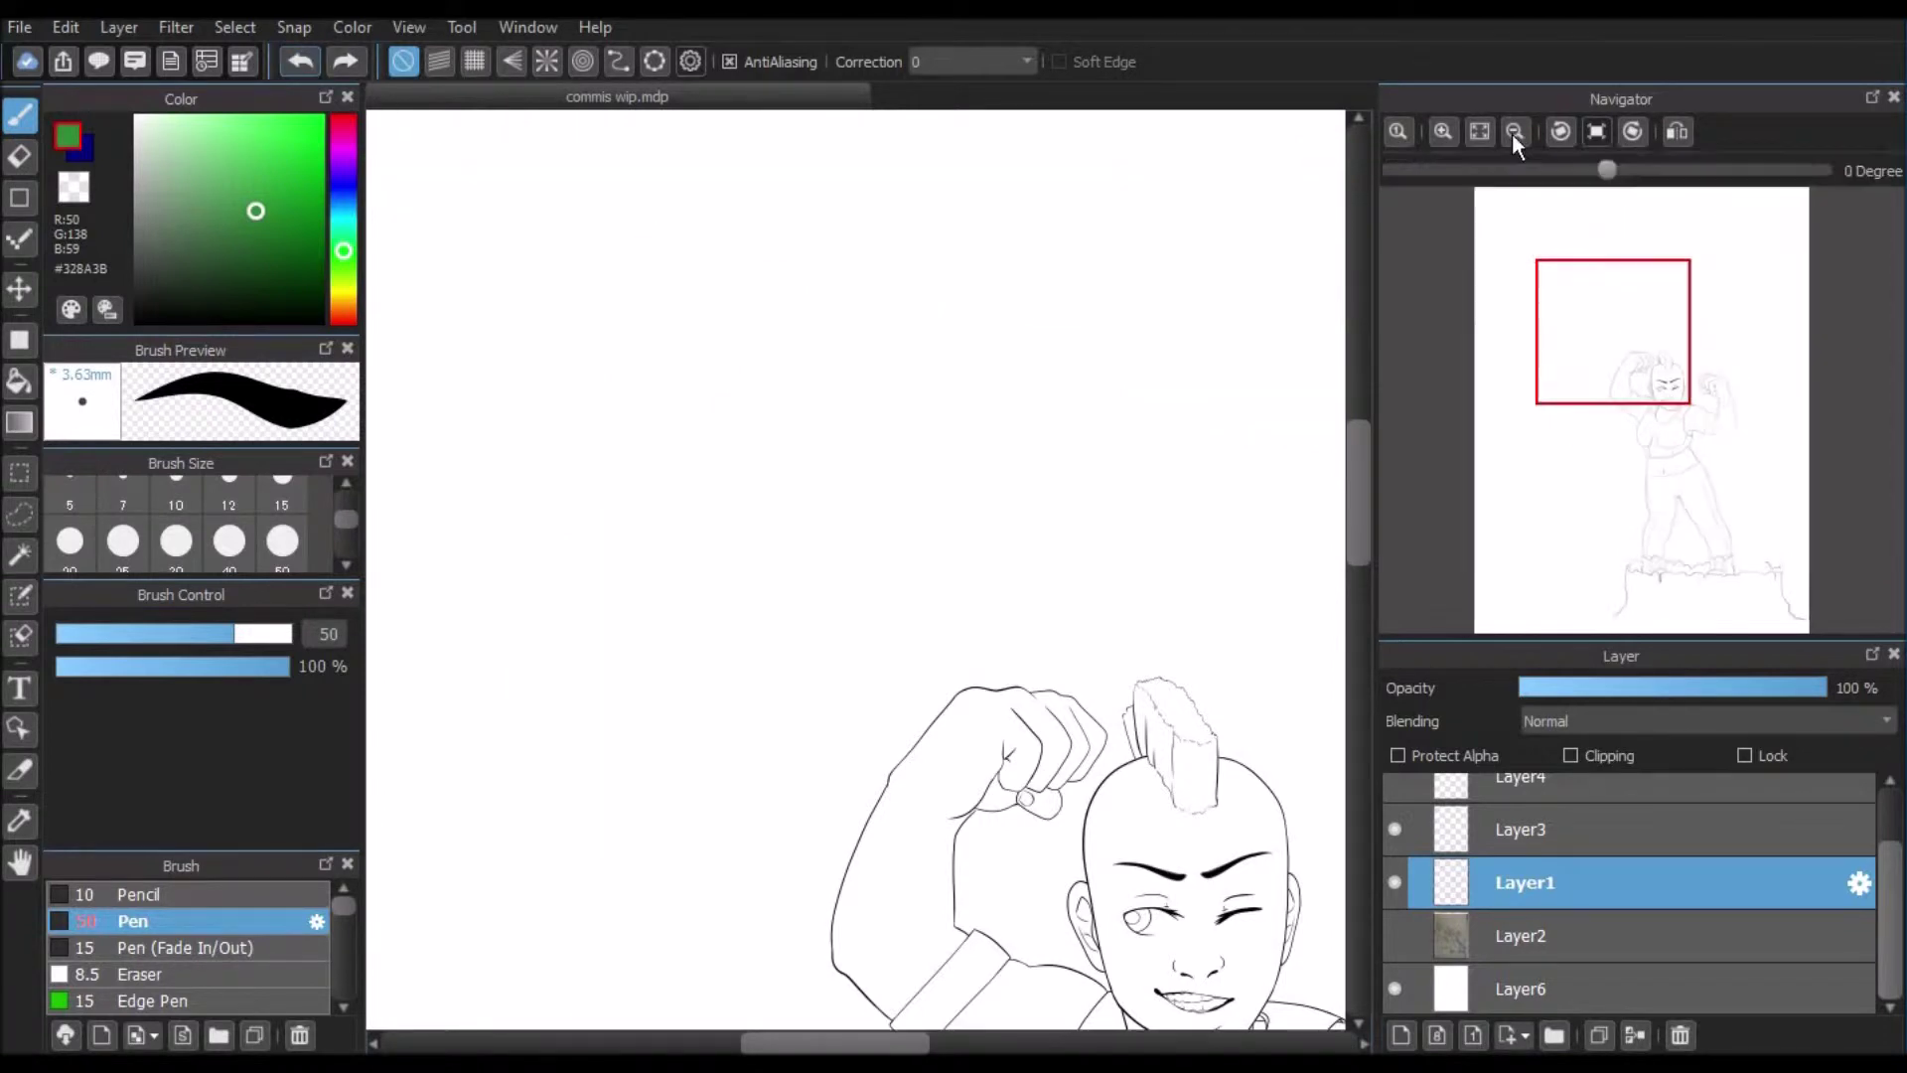
click(1480, 132)
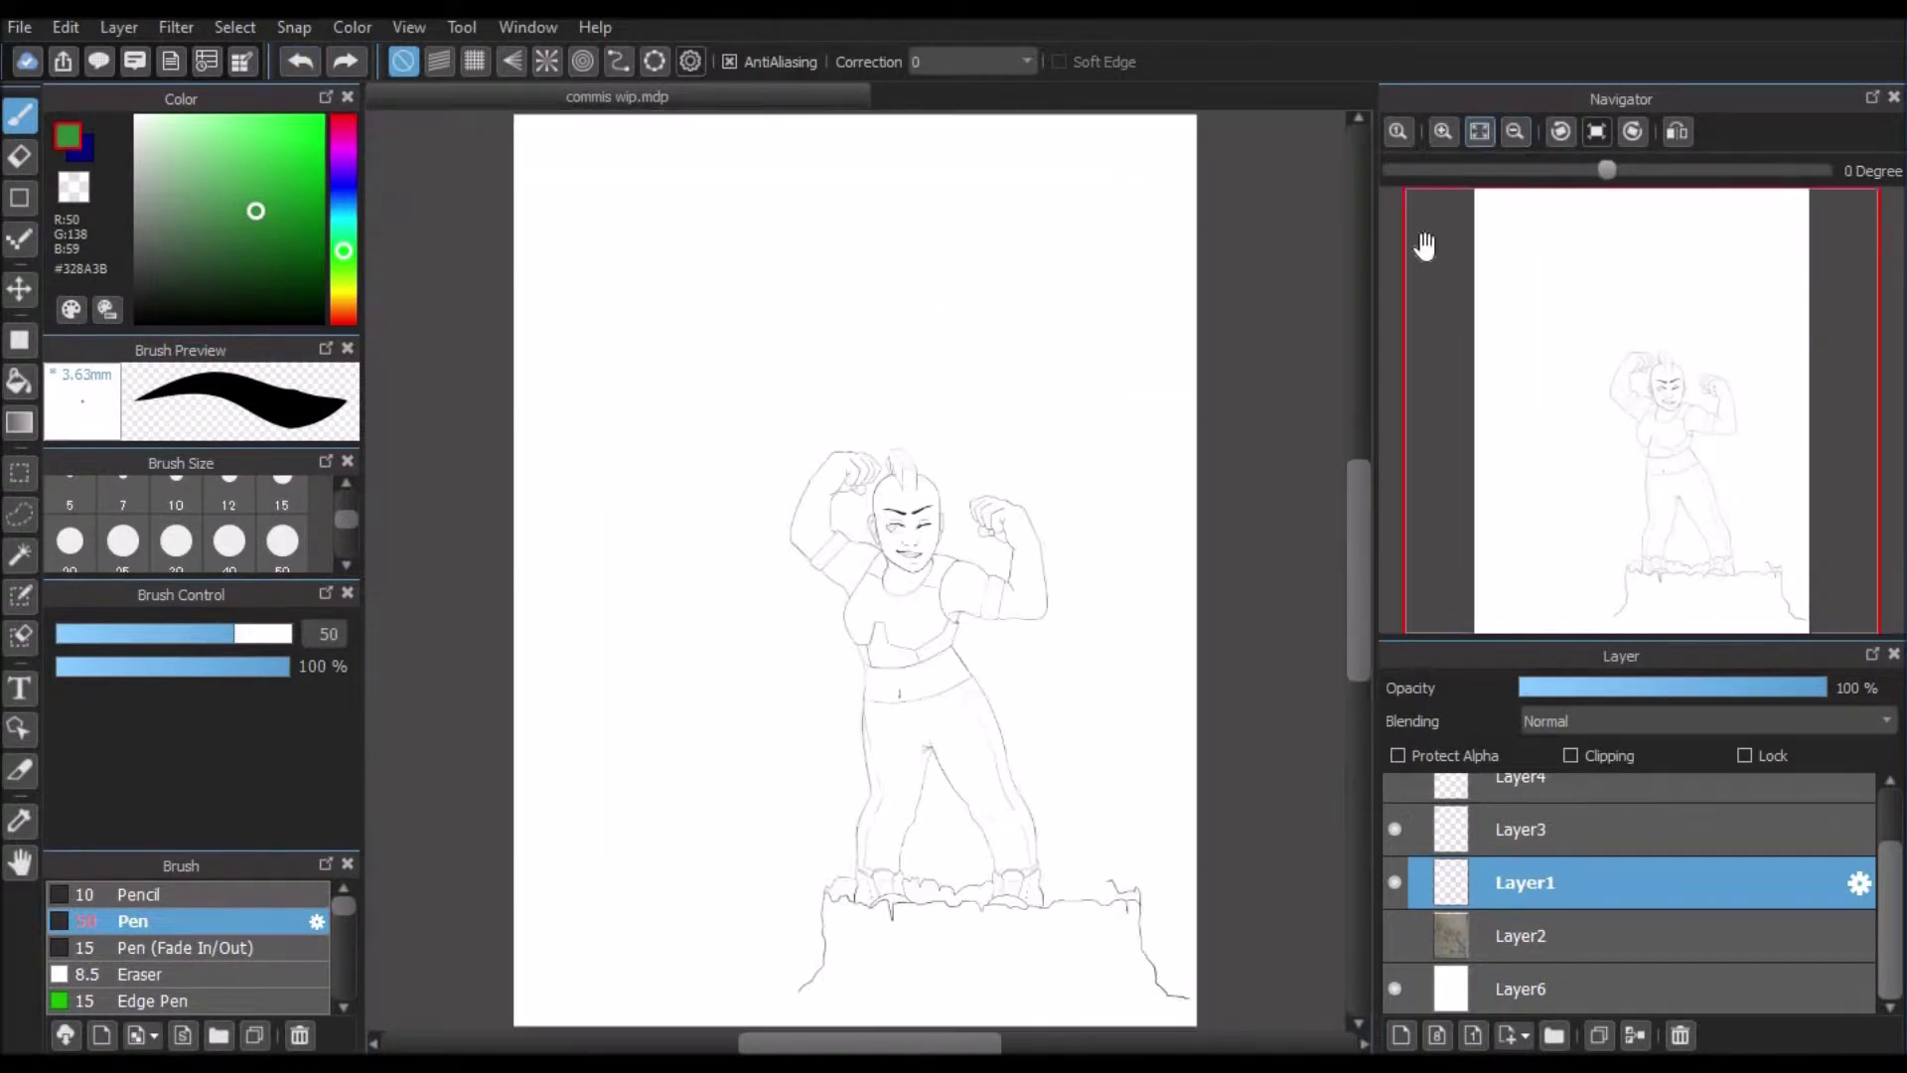
Step: Set the stroke Correction to 40 and draw one long wavy green stroke above the figure on Layer1
click(1019, 63)
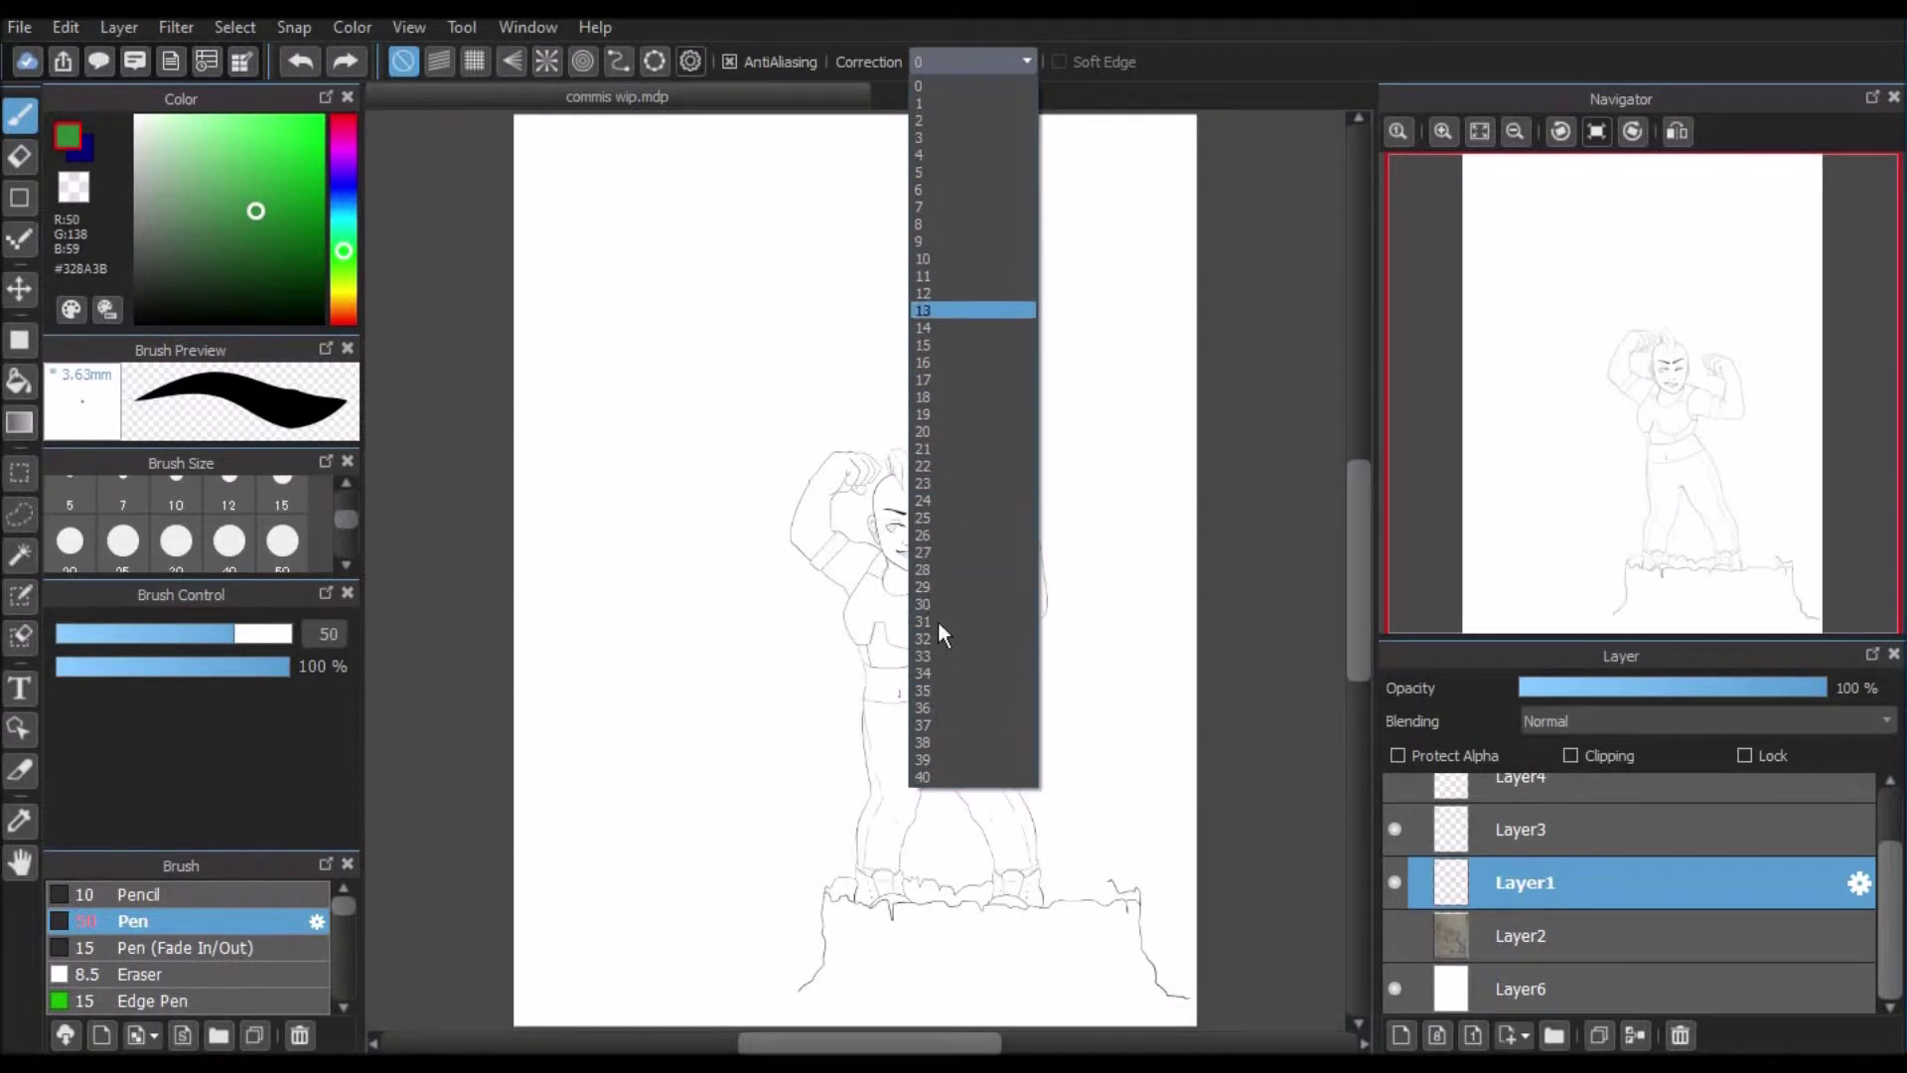
click(944, 775)
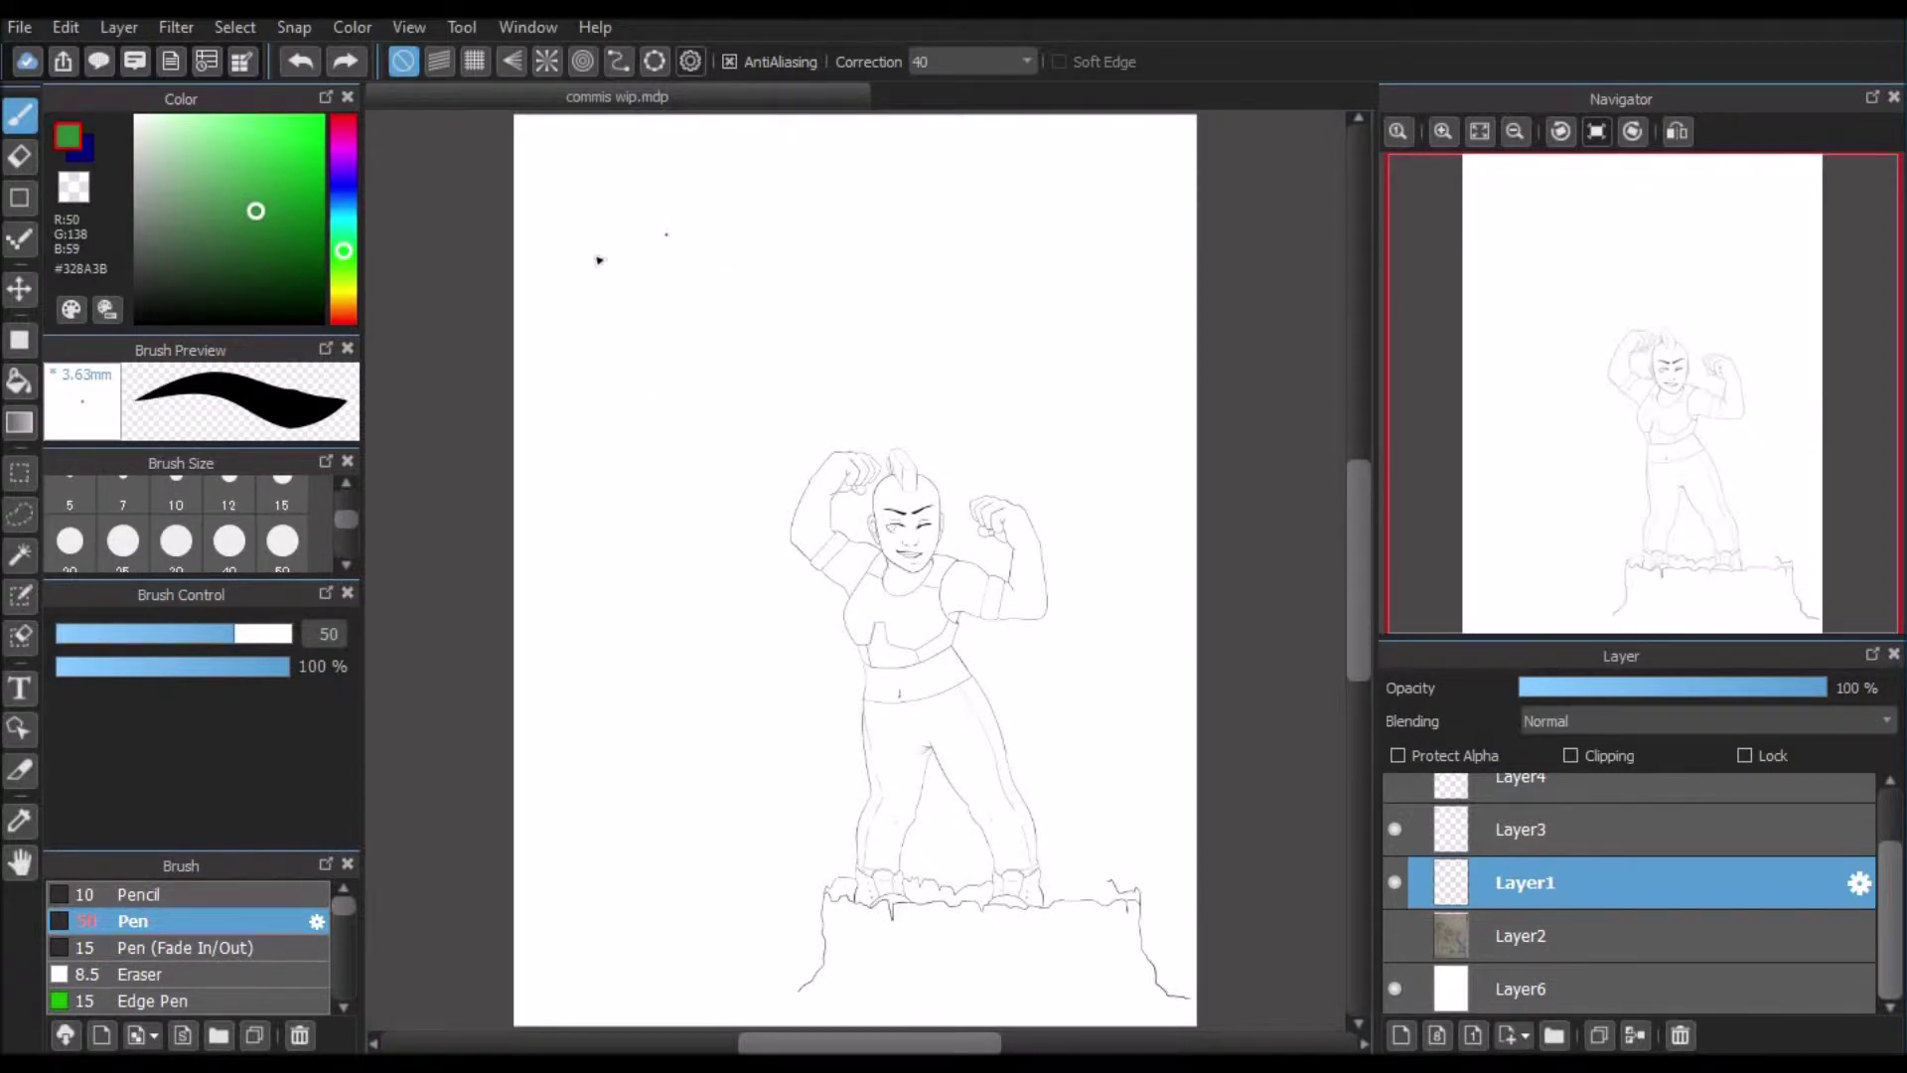
mouse_move(601, 240)
mouse_down()
mouse_move(636, 265)
mouse_move(760, 244)
mouse_move(855, 324)
mouse_move(933, 324)
mouse_move(1033, 370)
mouse_move(1093, 633)
mouse_up()
click(1443, 131)
click(1443, 131)
mouse_move(1618, 309)
mouse_down()
mouse_move(1587, 305)
mouse_move(1432, 127)
mouse_up()
click(1440, 128)
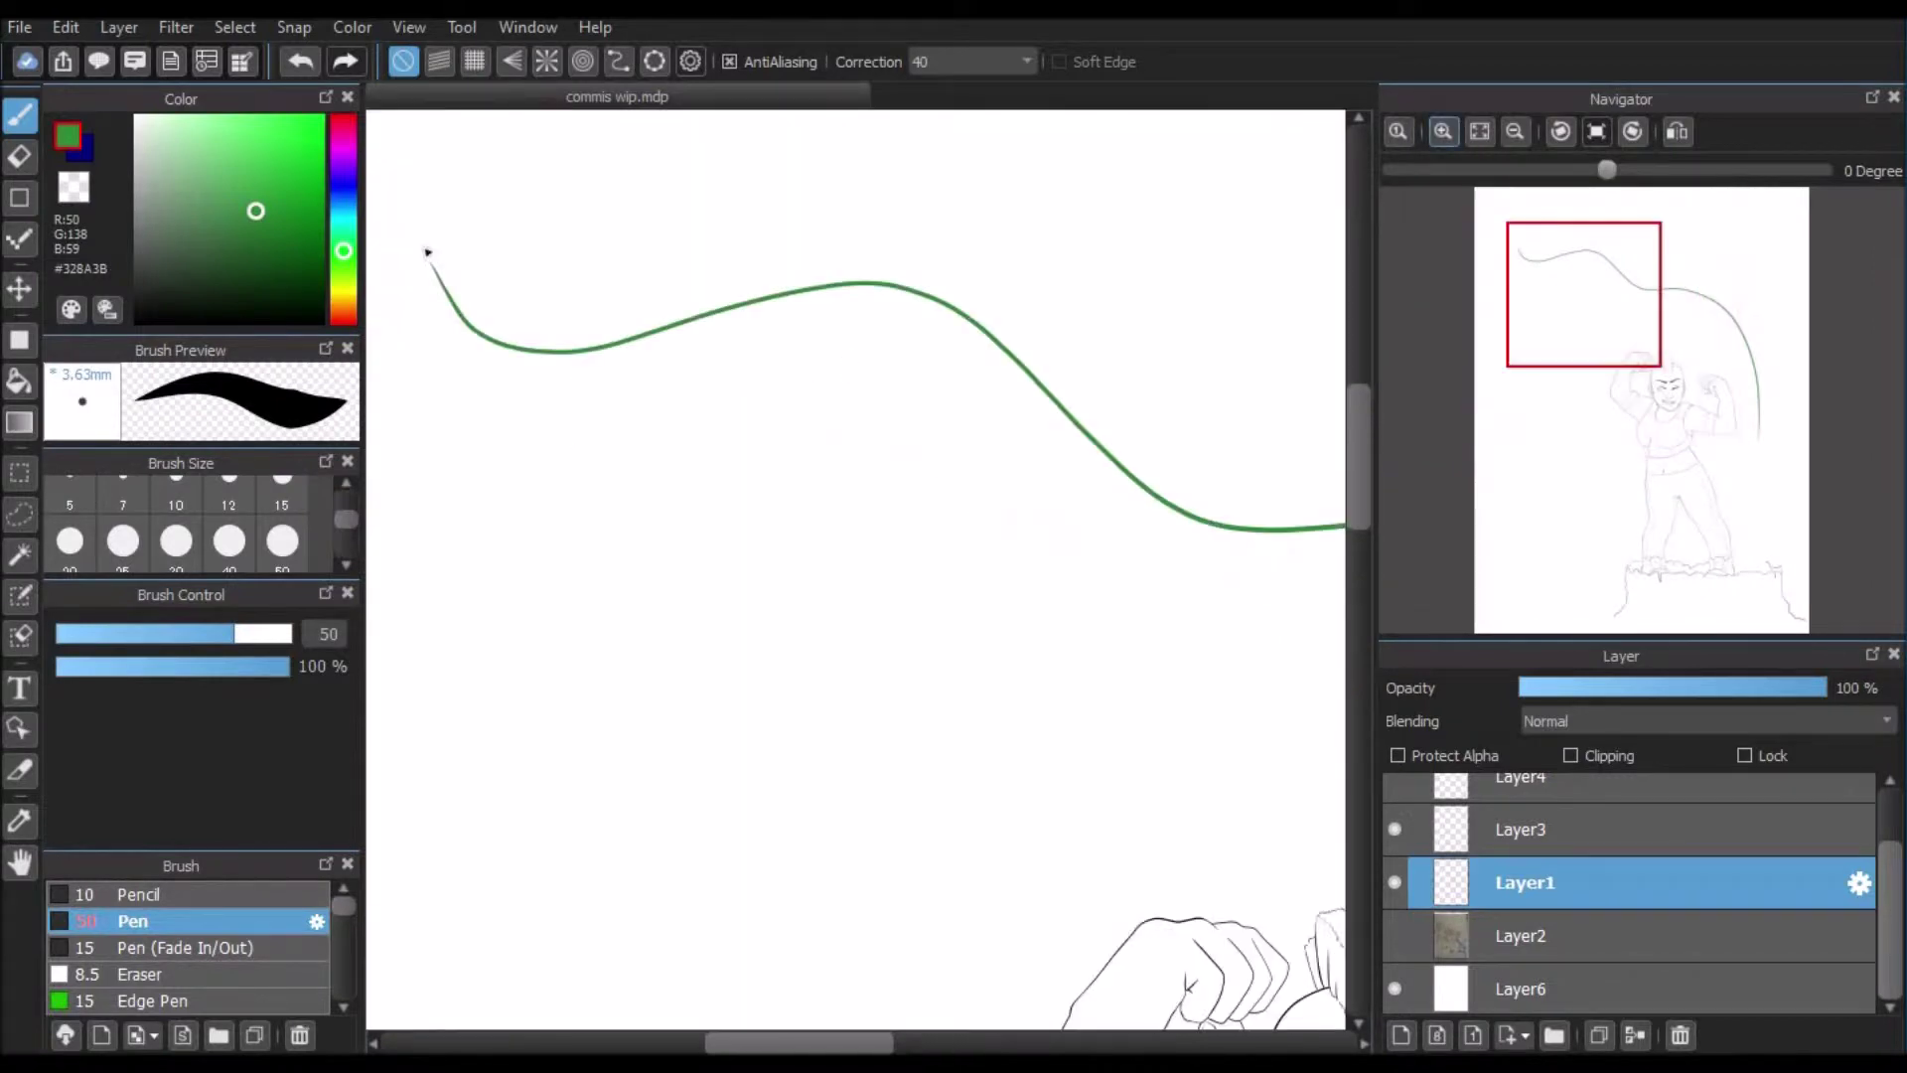
Step: Undo the wavy green stroke and set the Pen to black #000000 at size 15
click(307, 62)
click(320, 320)
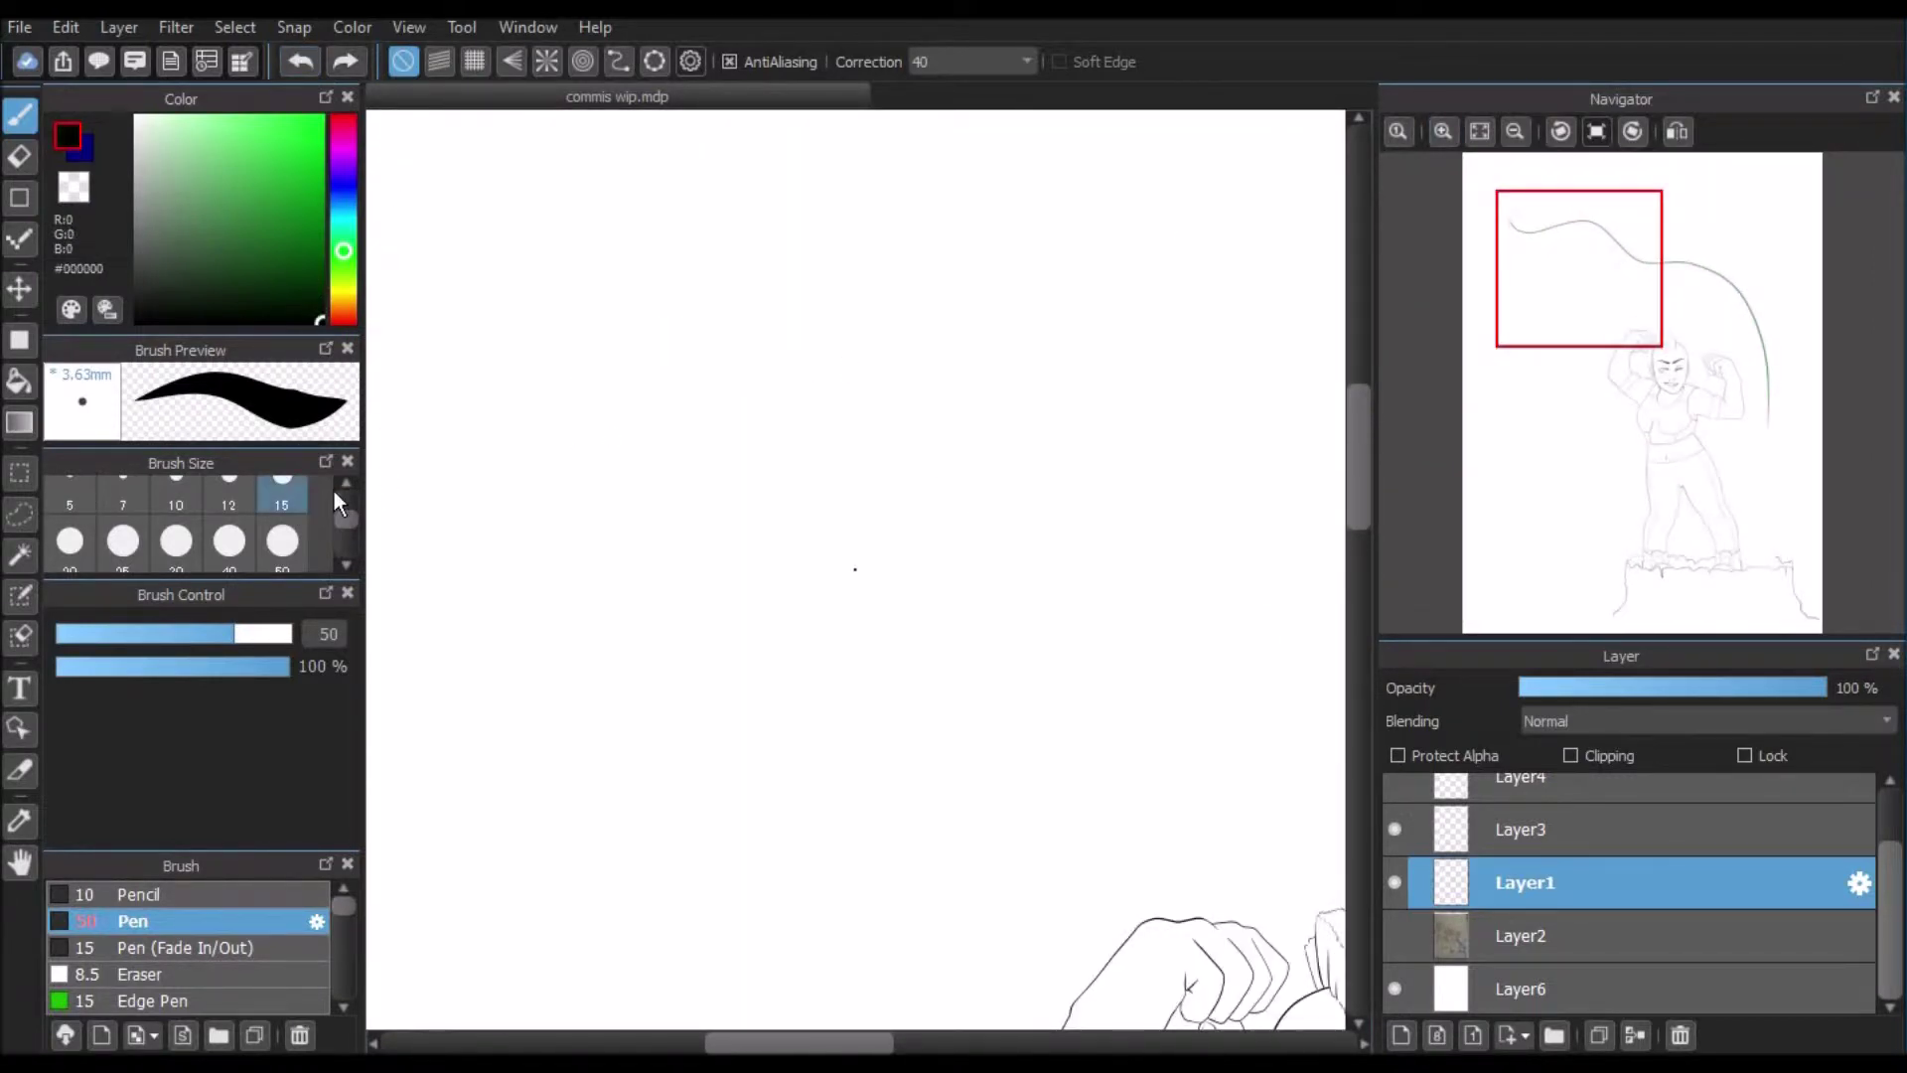
click(282, 497)
Step: Show the pencil sketch on Layer2 and add a new layer directly above it
click(1396, 938)
click(1480, 131)
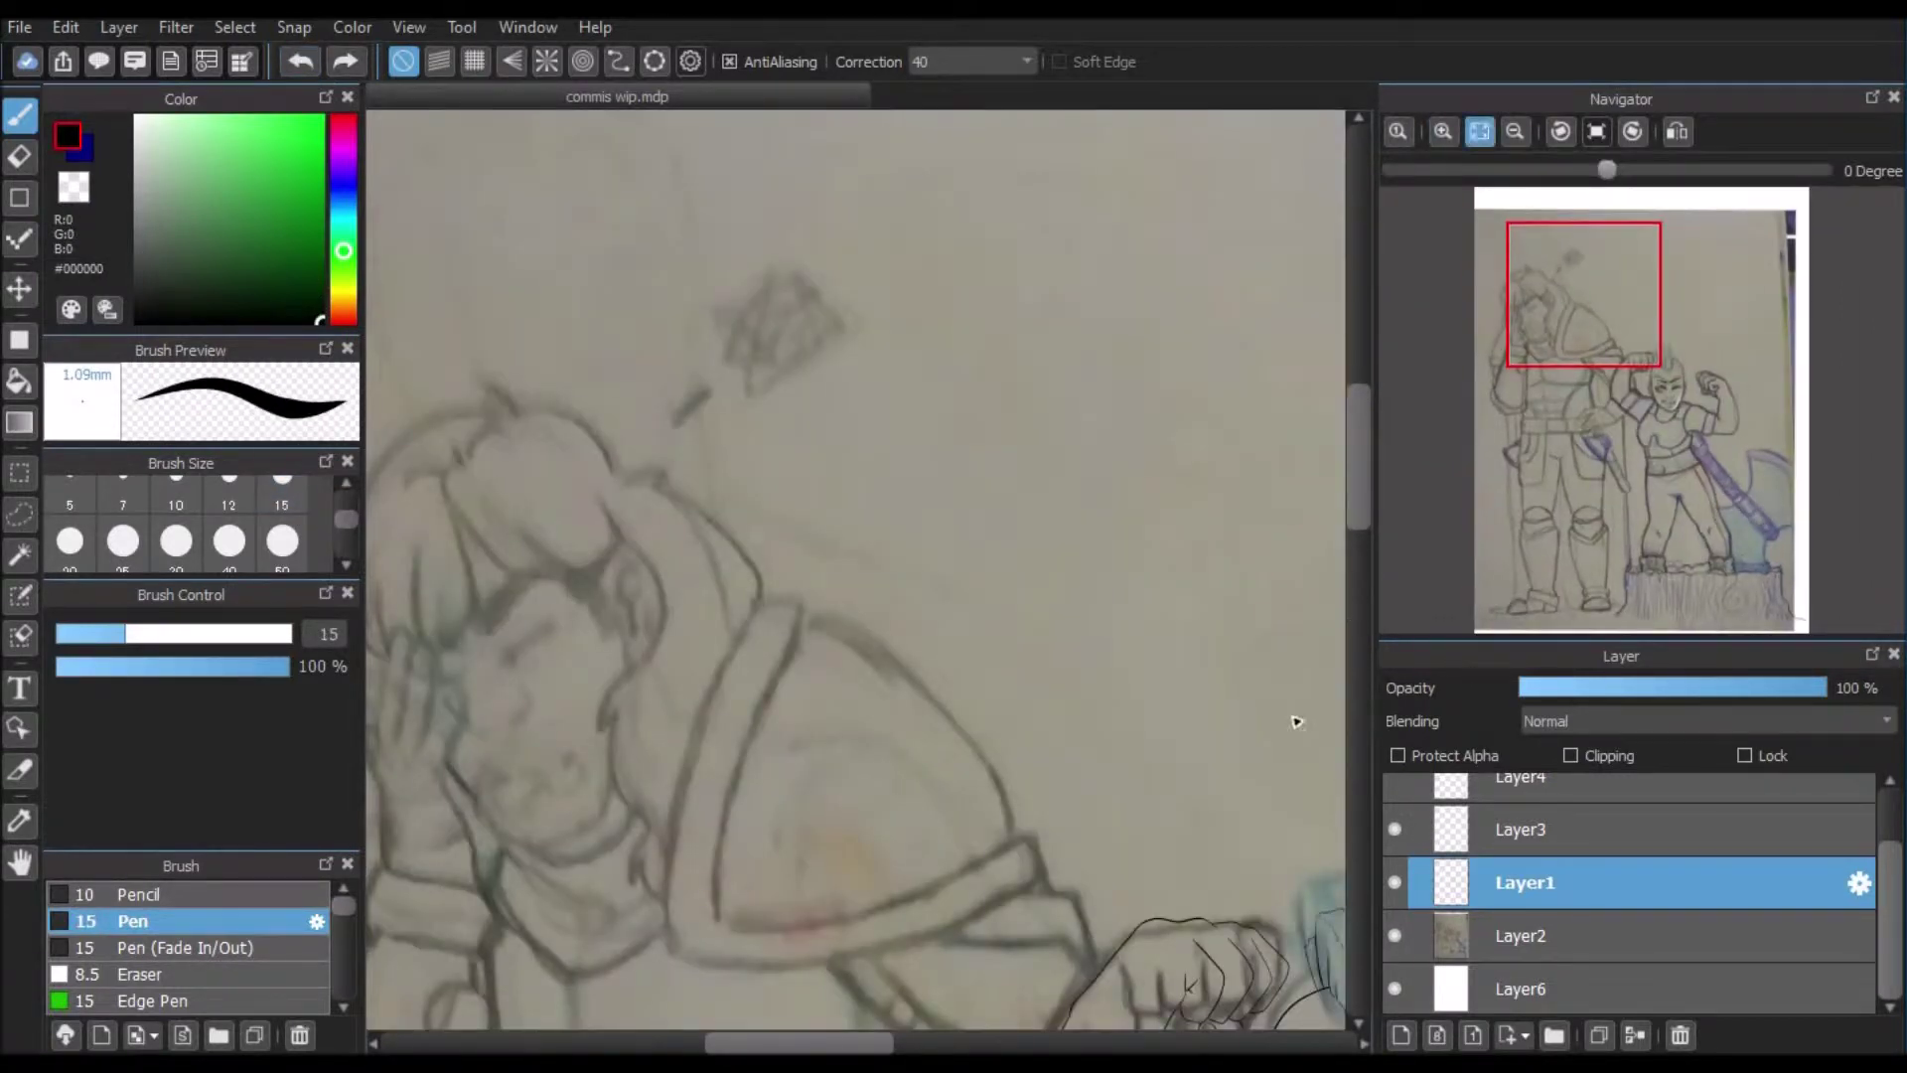
click(1442, 132)
click(1442, 131)
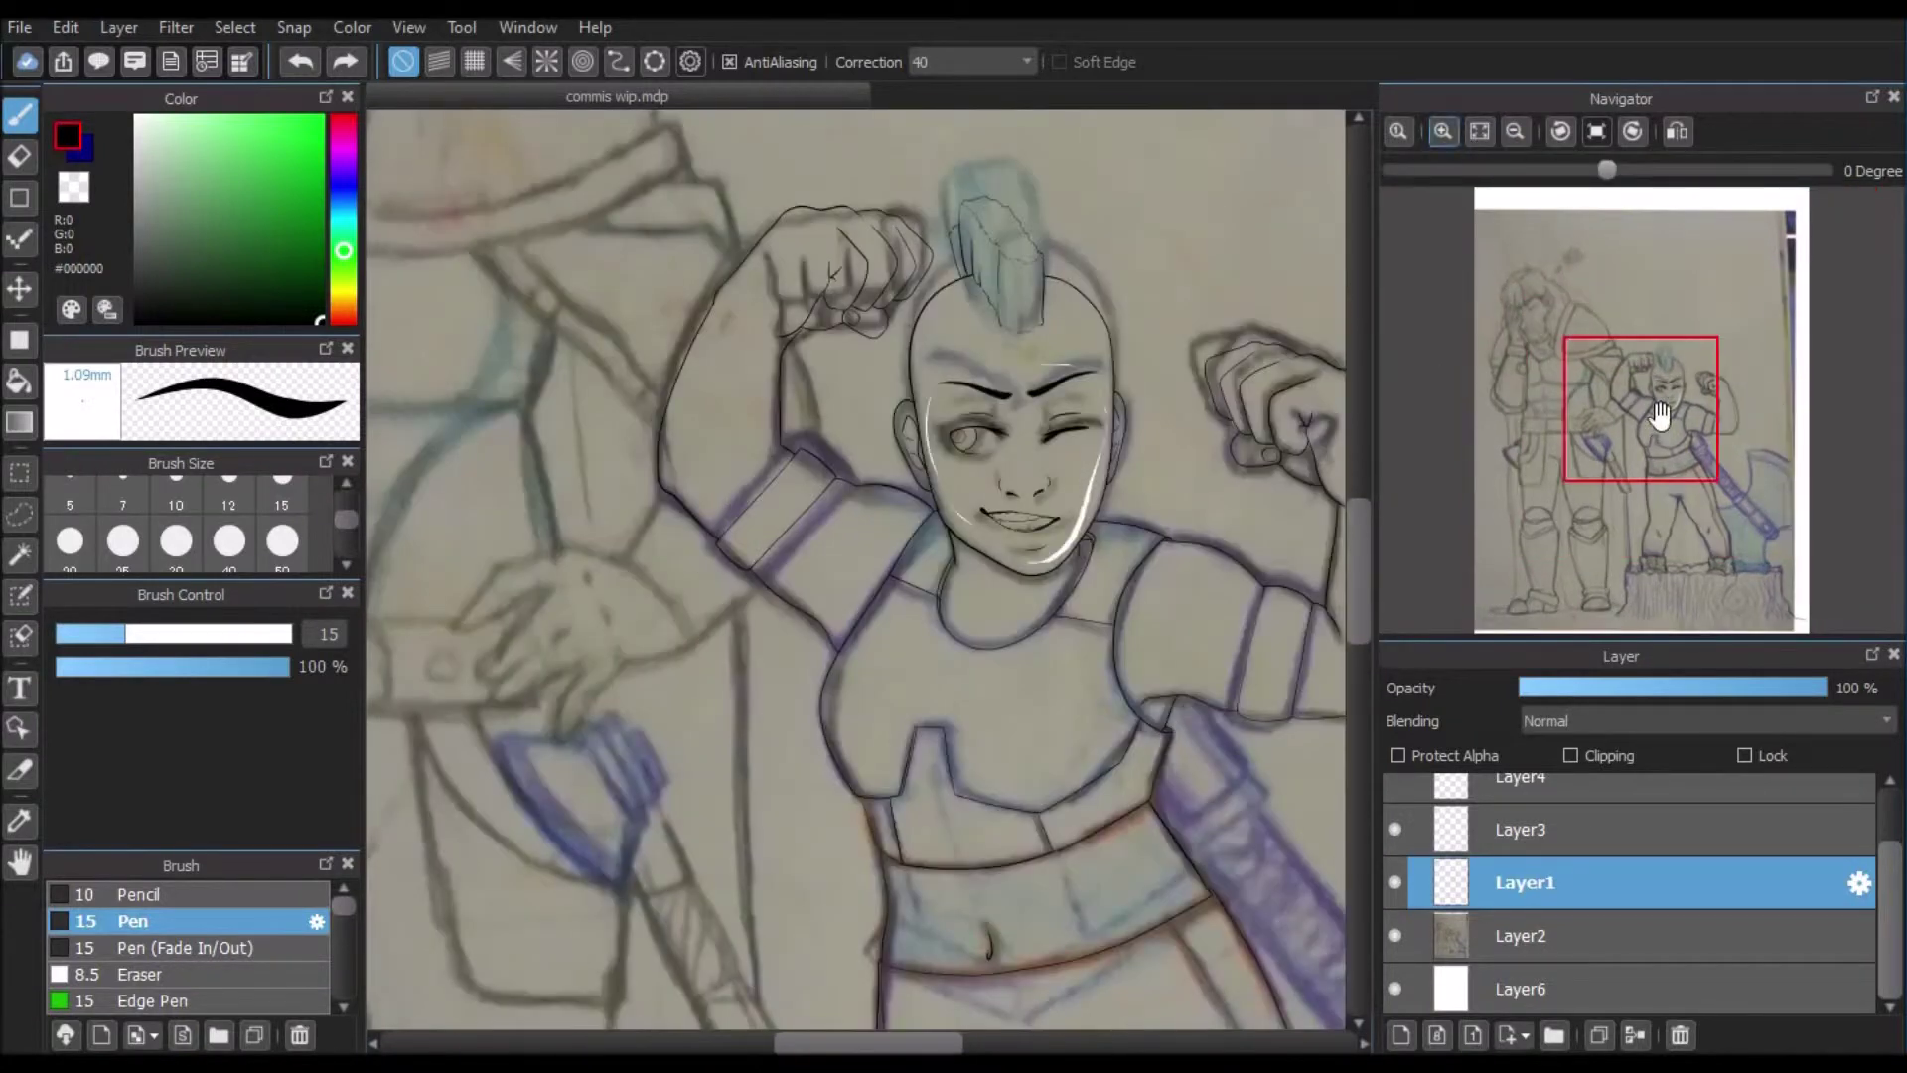
drag(1643, 412, 1555, 310)
click(1479, 131)
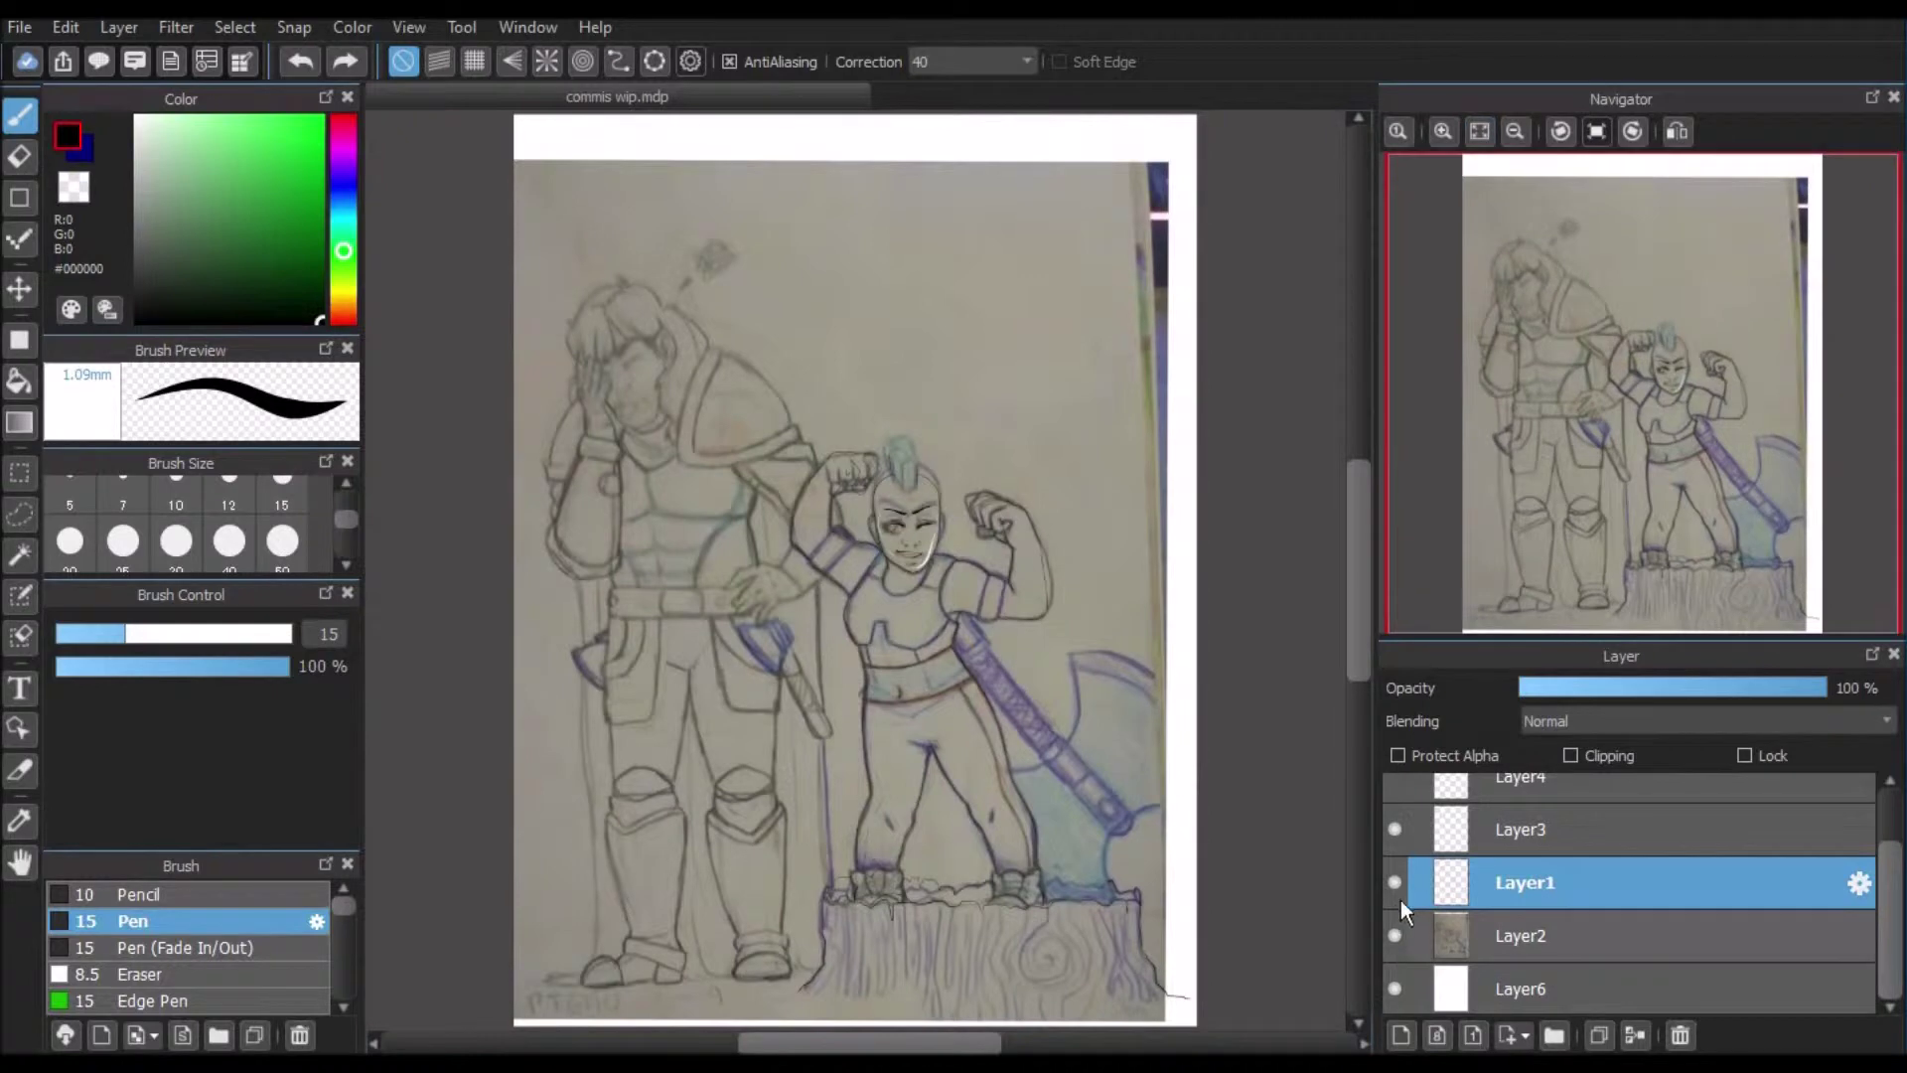
click(1416, 934)
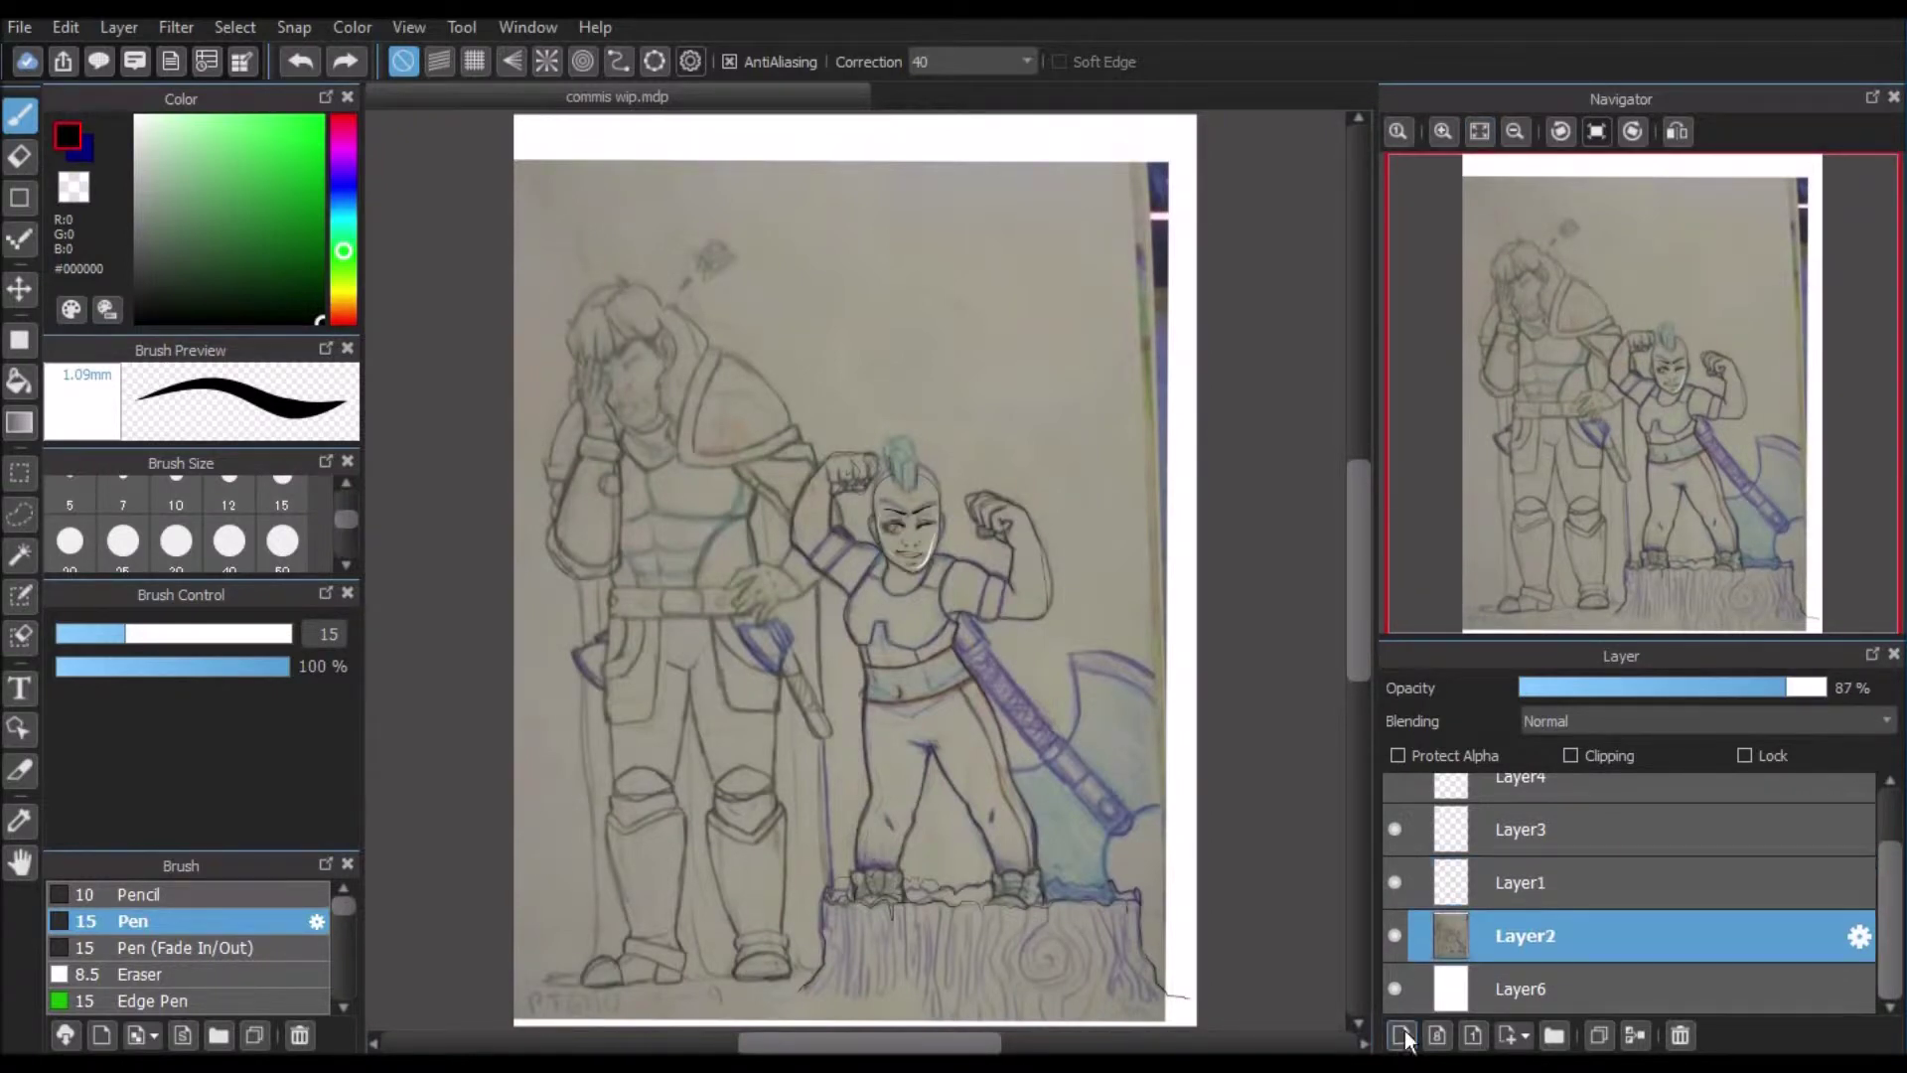
click(1401, 1034)
Step: Ink the finger nearest the face and the palm edge down to the wrist on the tall figure's raised hand on Layer7
click(1444, 133)
click(1445, 133)
click(1445, 133)
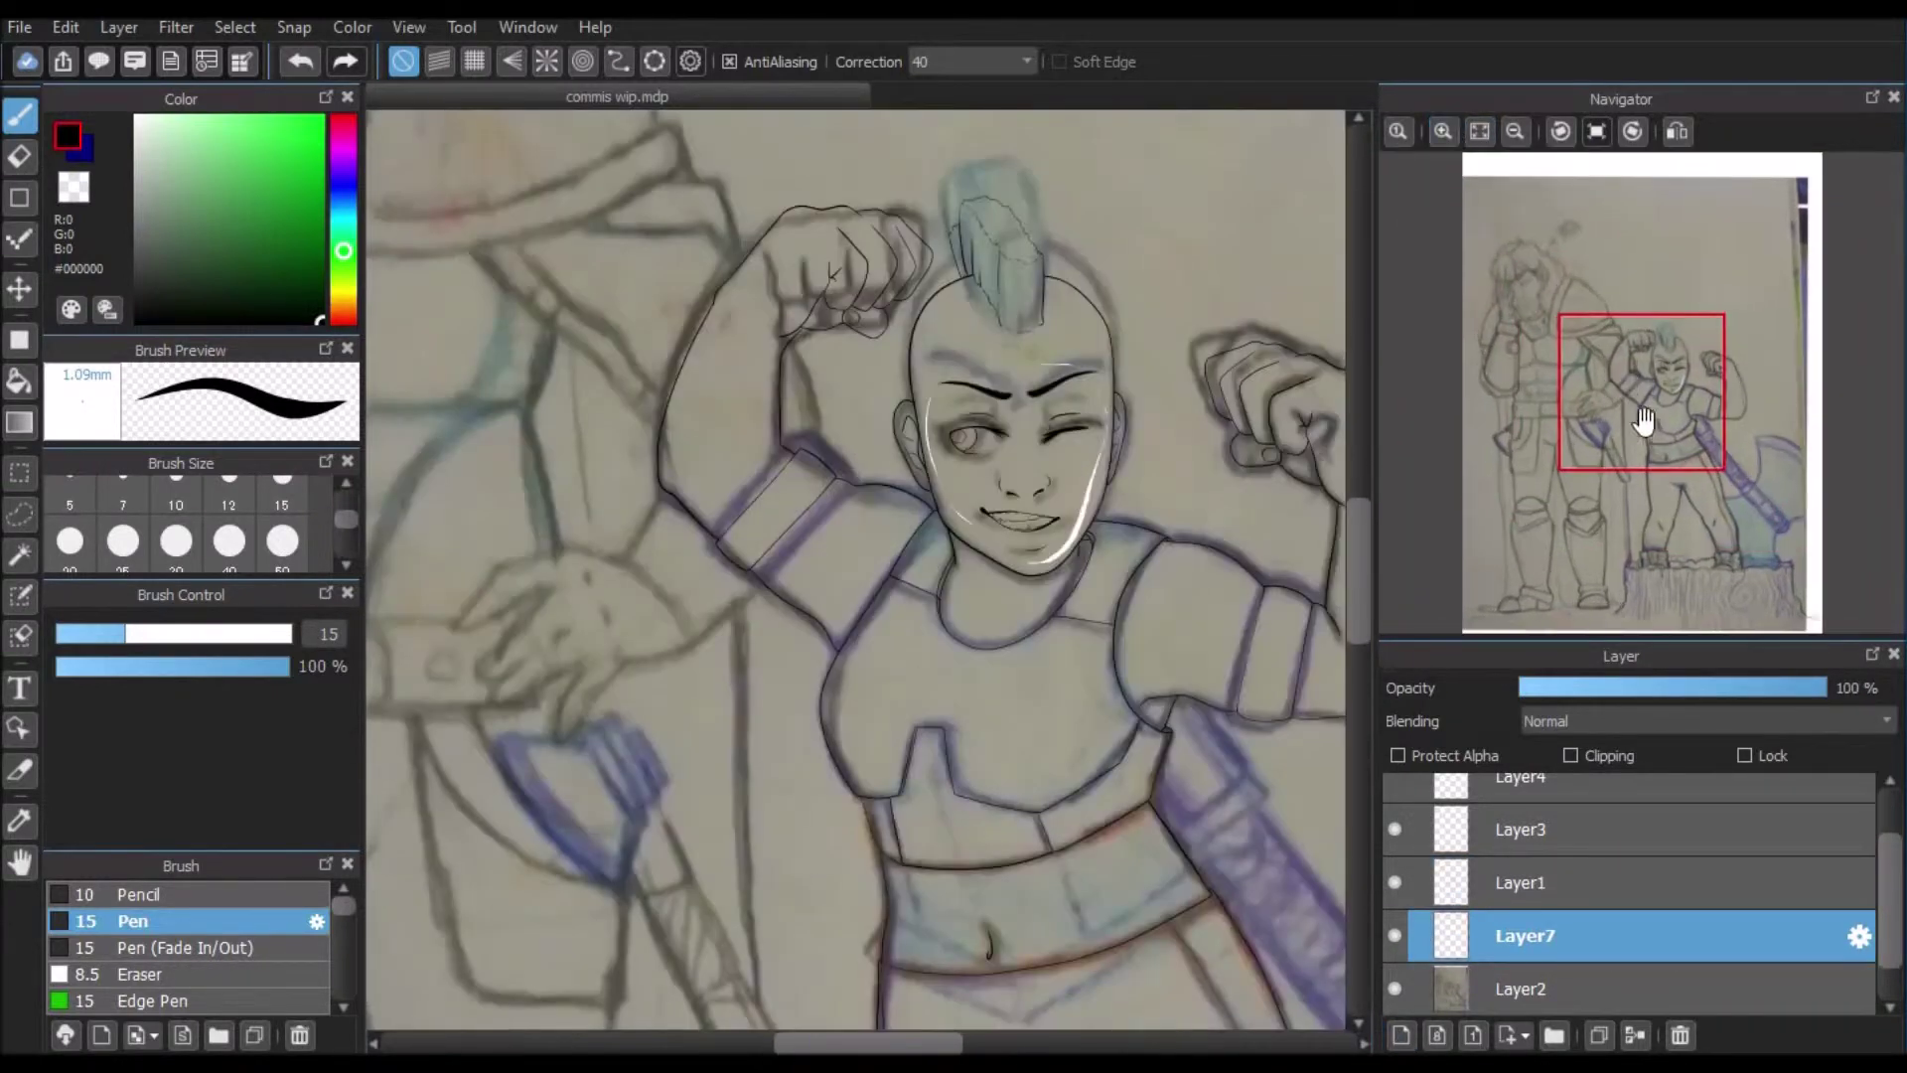
drag(1597, 370, 1489, 288)
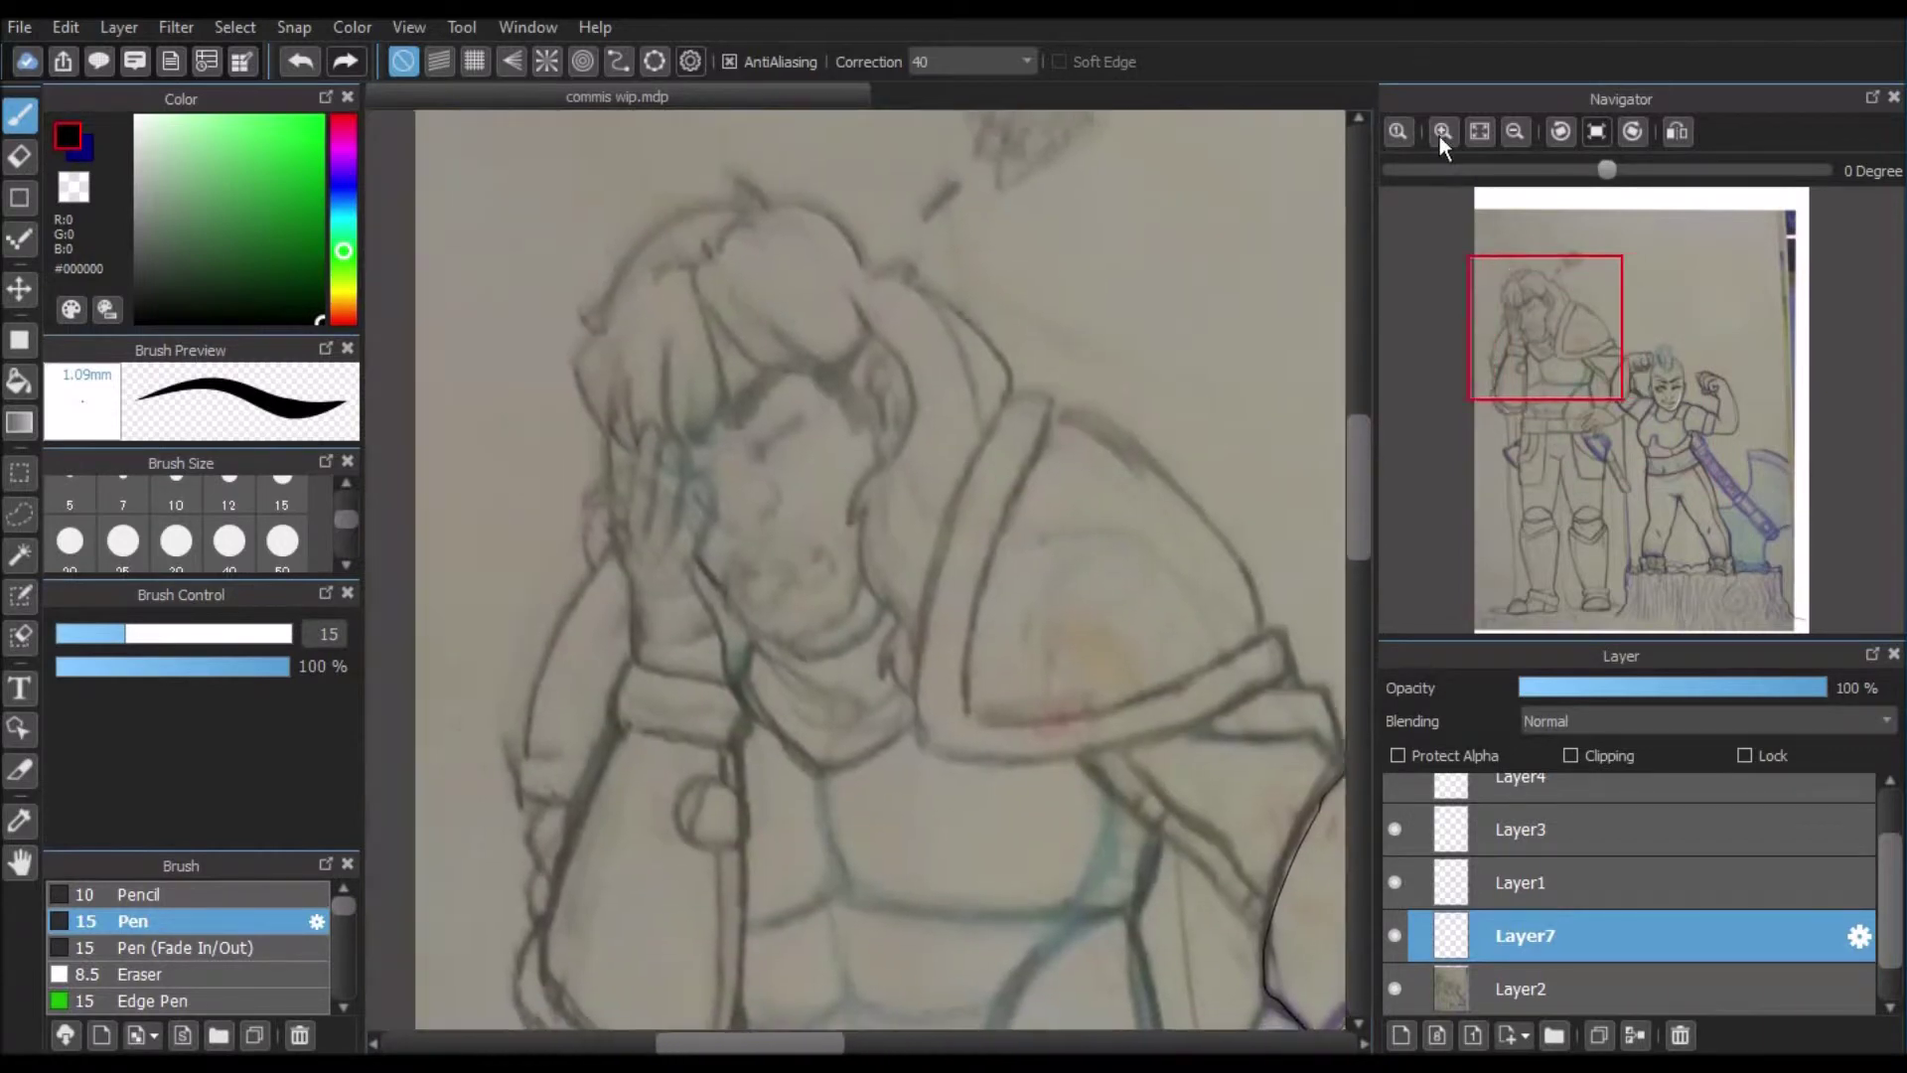
click(1440, 131)
click(1440, 131)
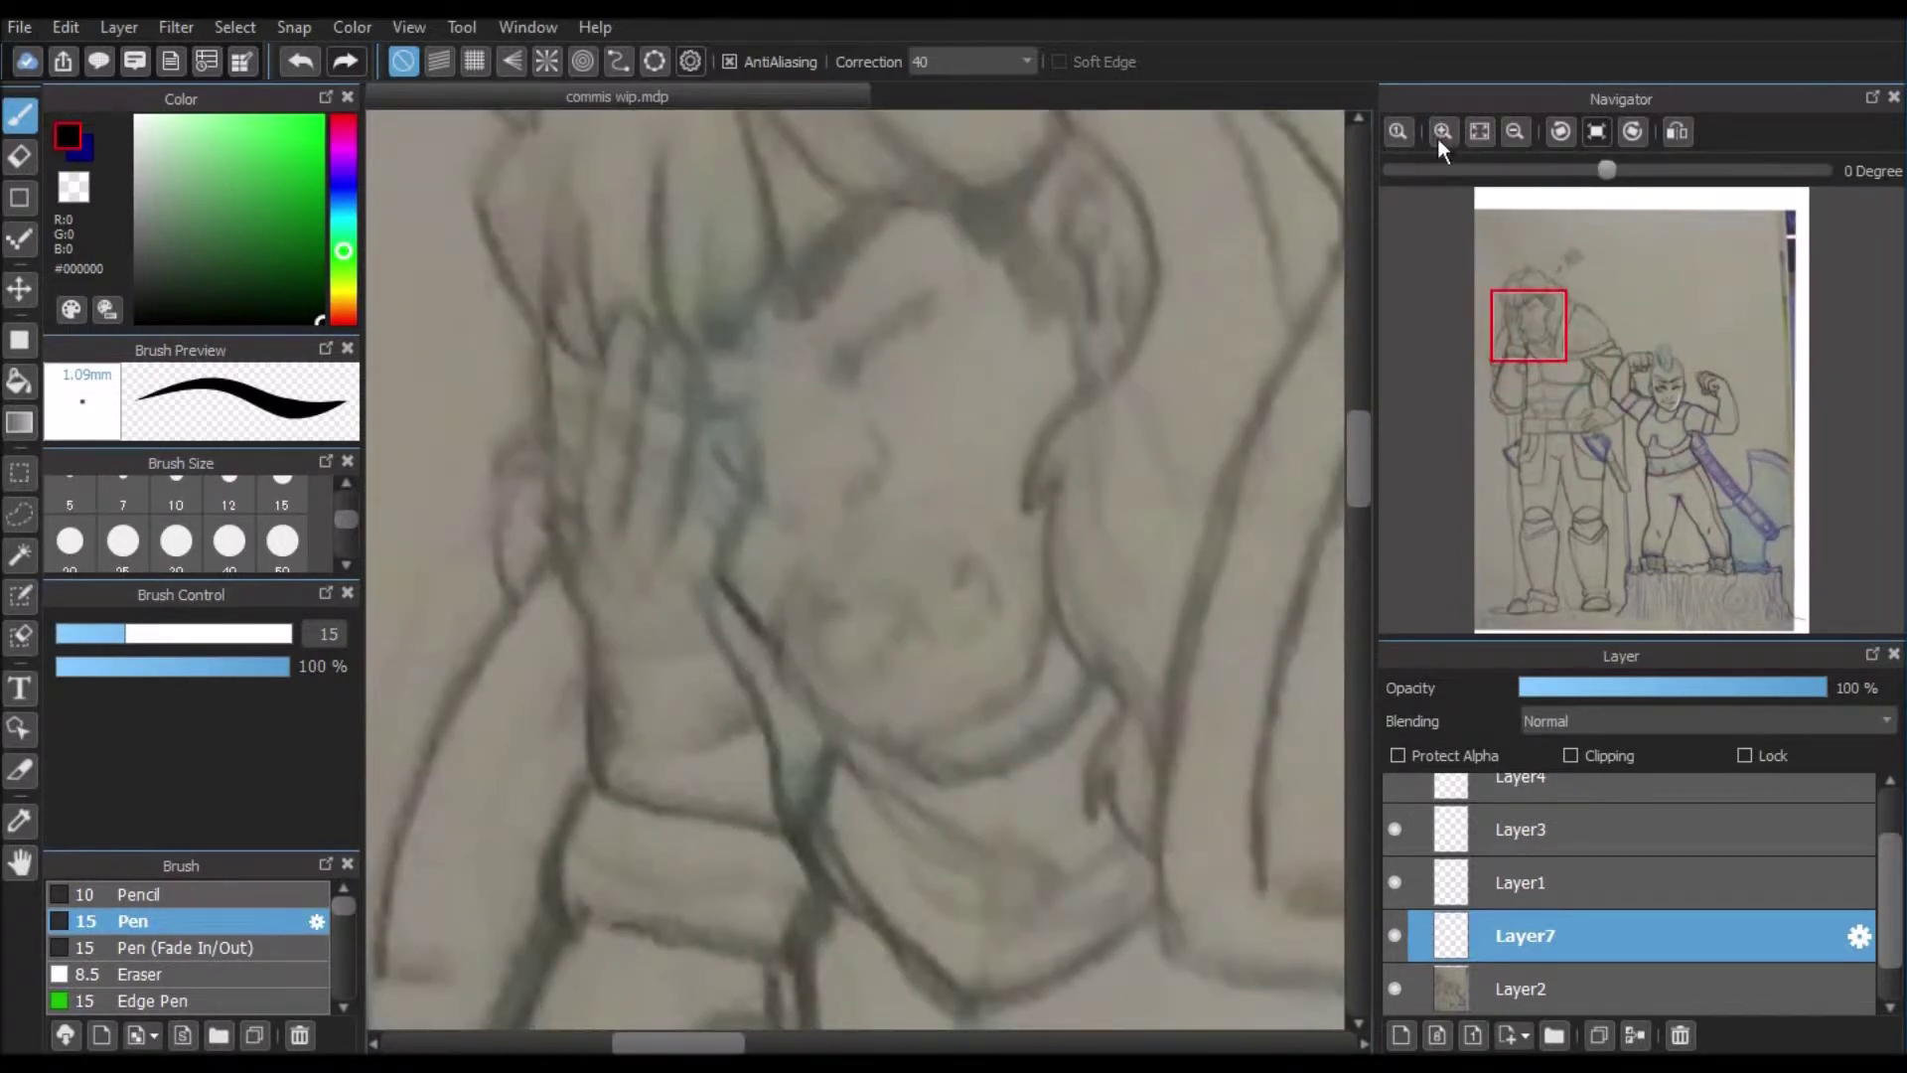
drag(1362, 449, 1361, 443)
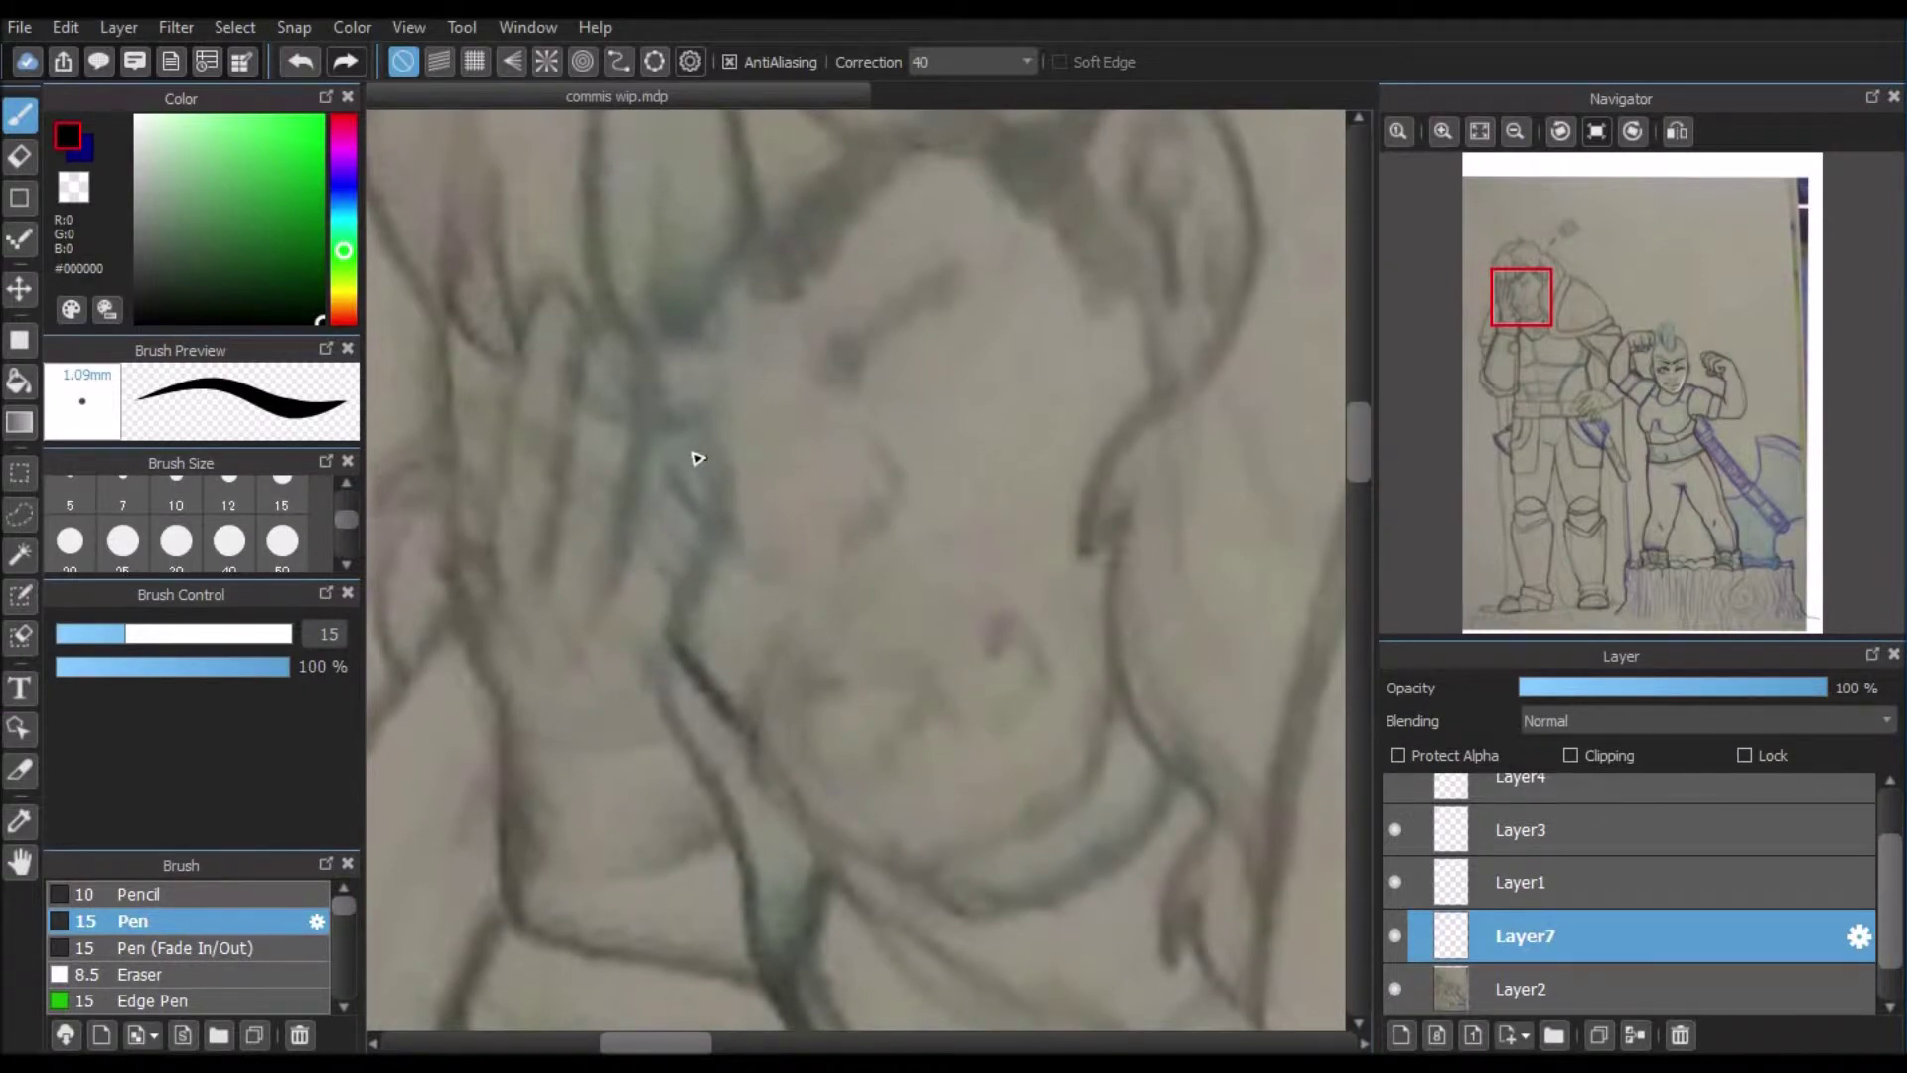
mouse_move(682, 452)
mouse_down()
mouse_move(715, 502)
mouse_move(701, 569)
mouse_up()
mouse_move(672, 679)
mouse_down()
mouse_move(732, 825)
mouse_move(766, 1002)
mouse_up()
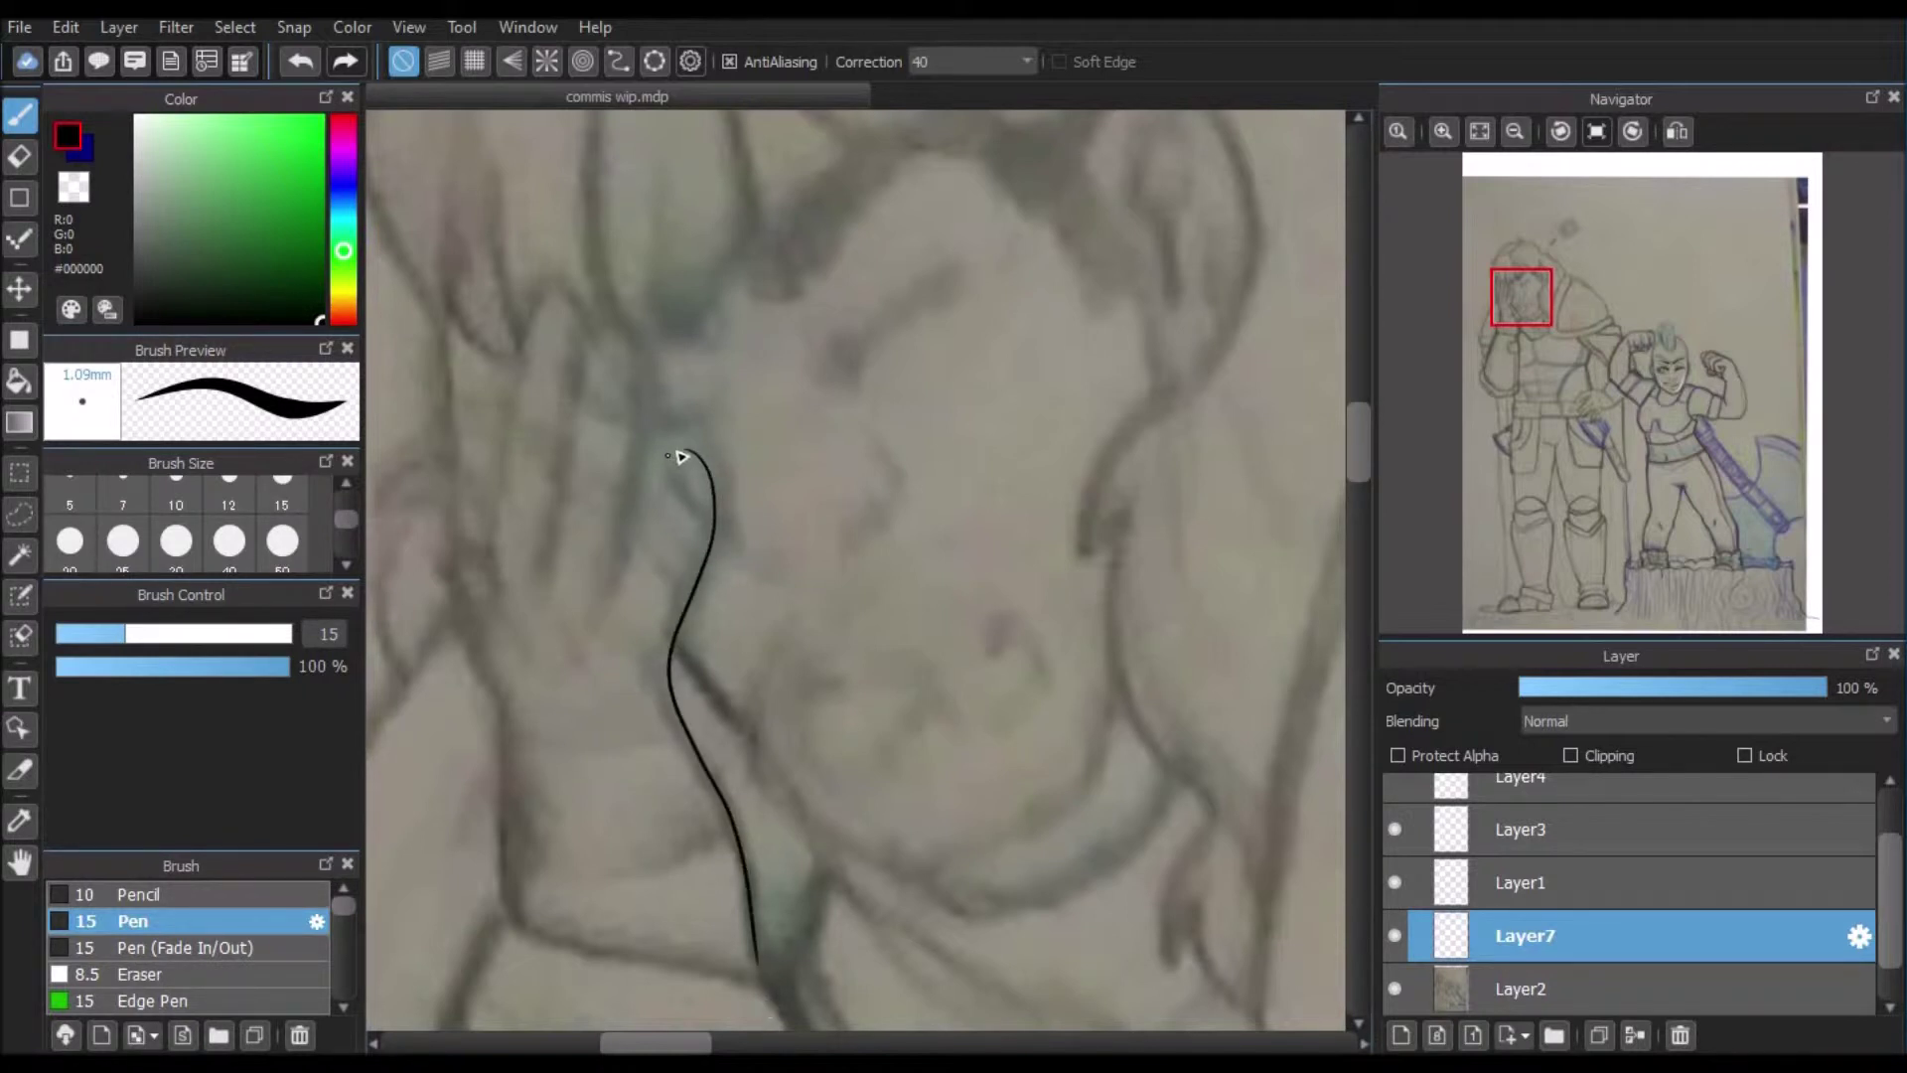
drag(678, 455, 632, 549)
drag(578, 684, 575, 663)
Step: Ink both sides and the rounded tip of the second finger on the tall figure's raised hand
mouse_move(630, 351)
mouse_down()
mouse_move(638, 430)
mouse_move(609, 596)
mouse_up()
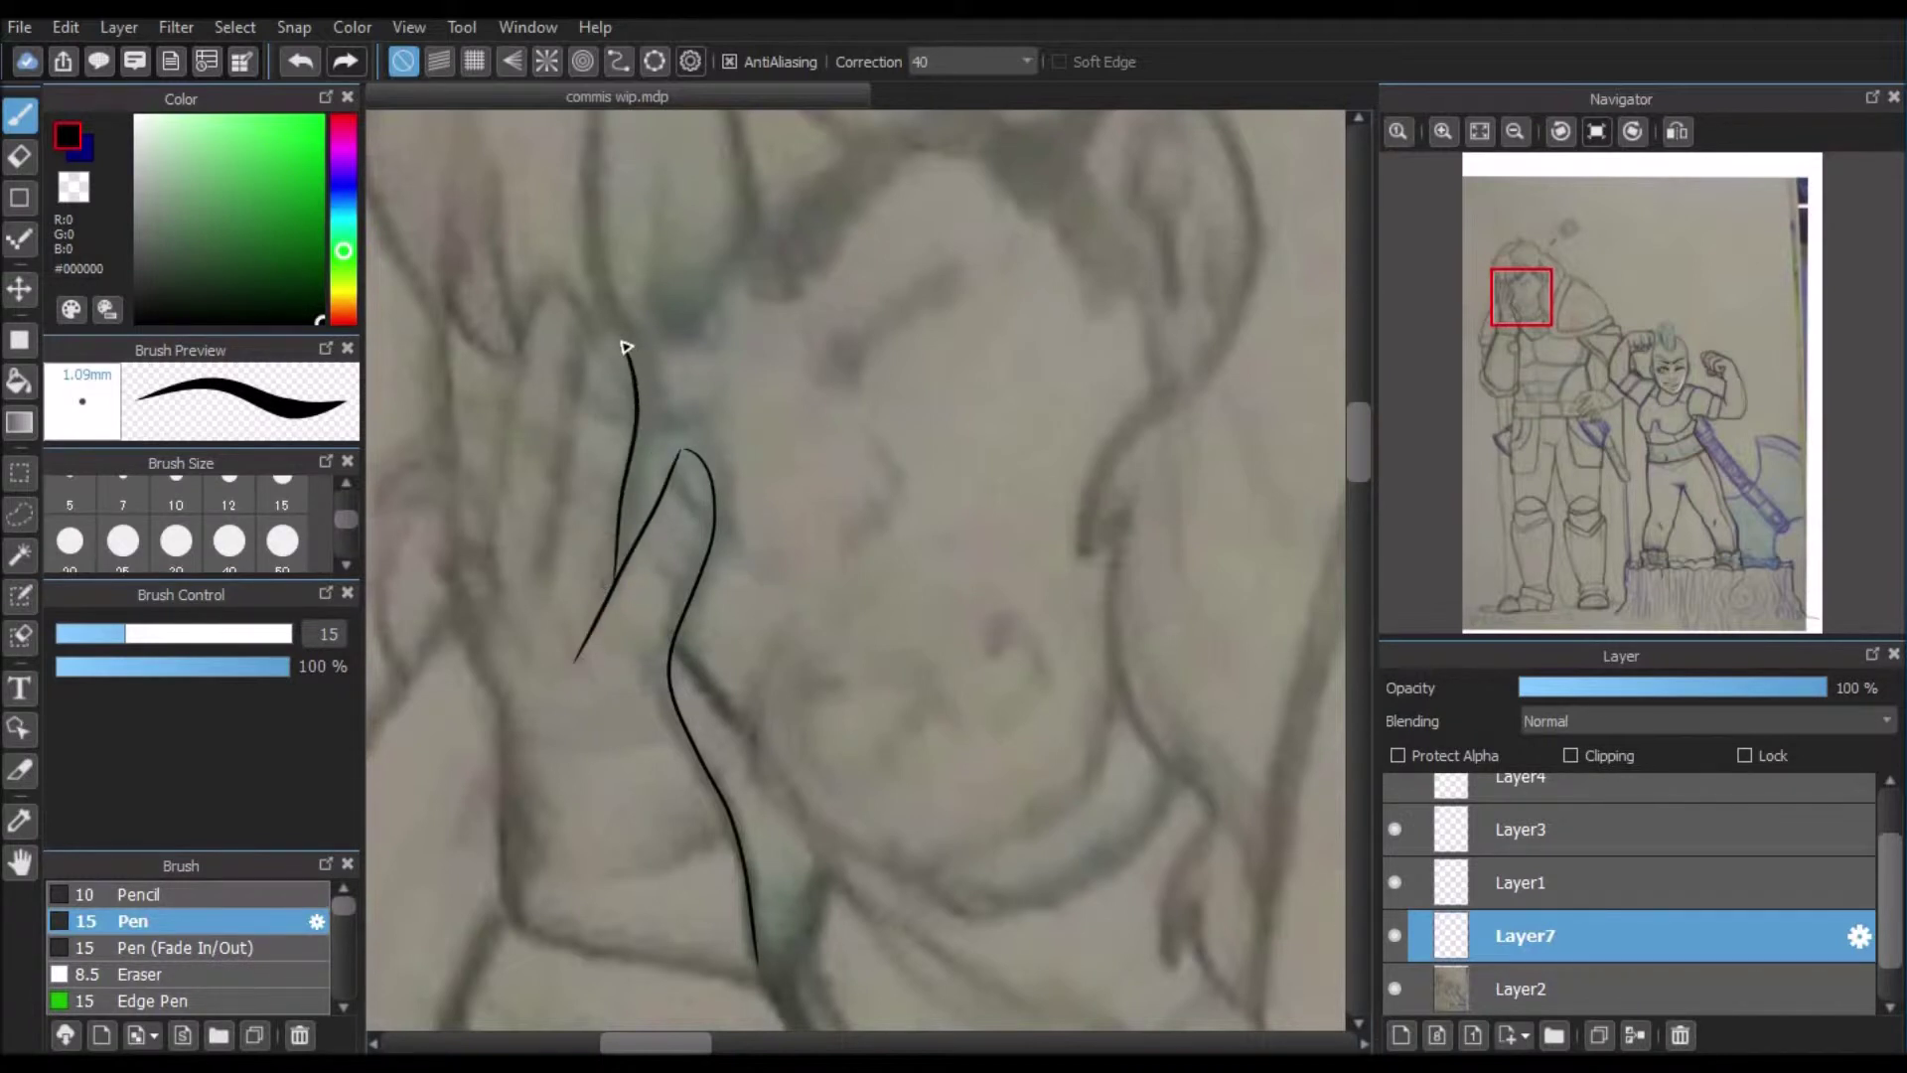
drag(584, 353, 541, 588)
mouse_move(586, 374)
mouse_down()
mouse_move(609, 324)
mouse_move(624, 374)
mouse_up()
click(301, 60)
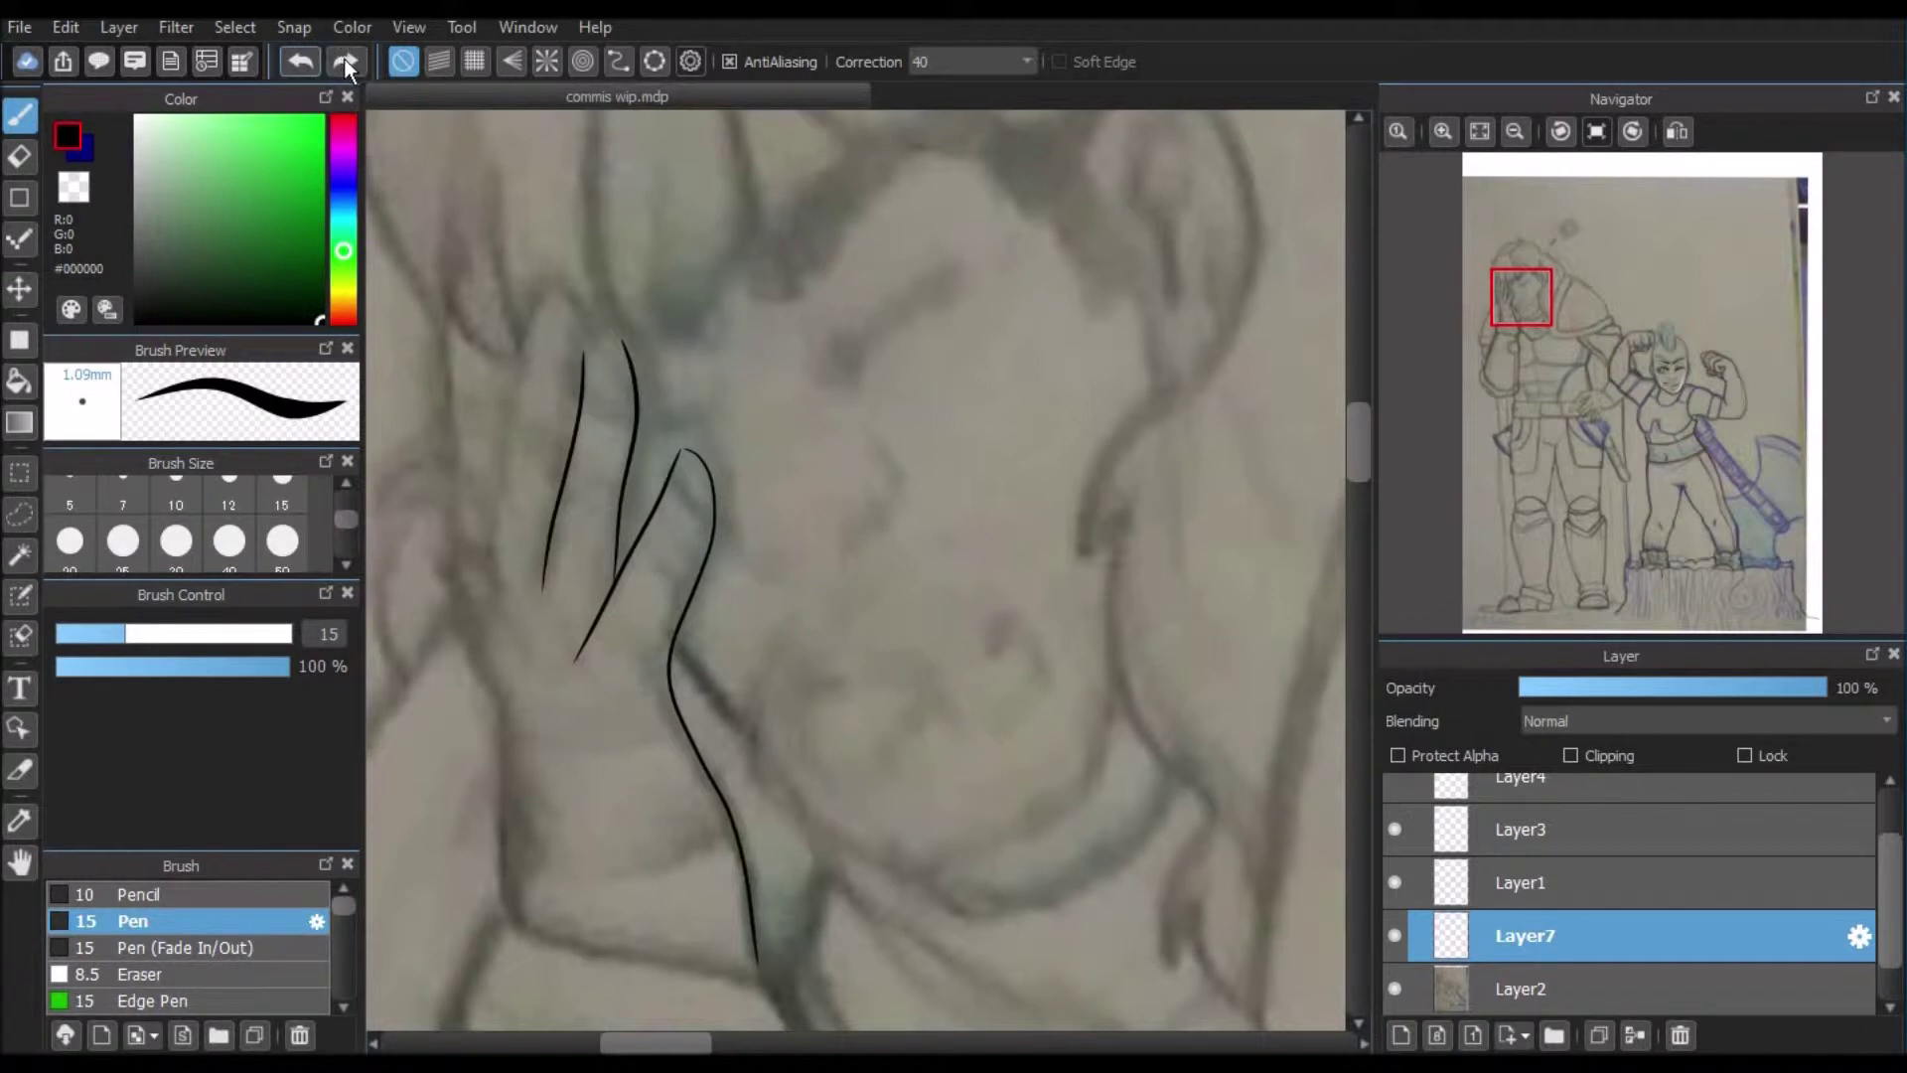
click(353, 68)
Step: Draw a smooth wavy black test stroke across the tall figure's face and undo it
mouse_move(751, 258)
mouse_down()
mouse_move(751, 316)
mouse_move(860, 395)
mouse_move(932, 648)
mouse_move(1011, 660)
mouse_move(1085, 338)
mouse_move(1180, 532)
mouse_up()
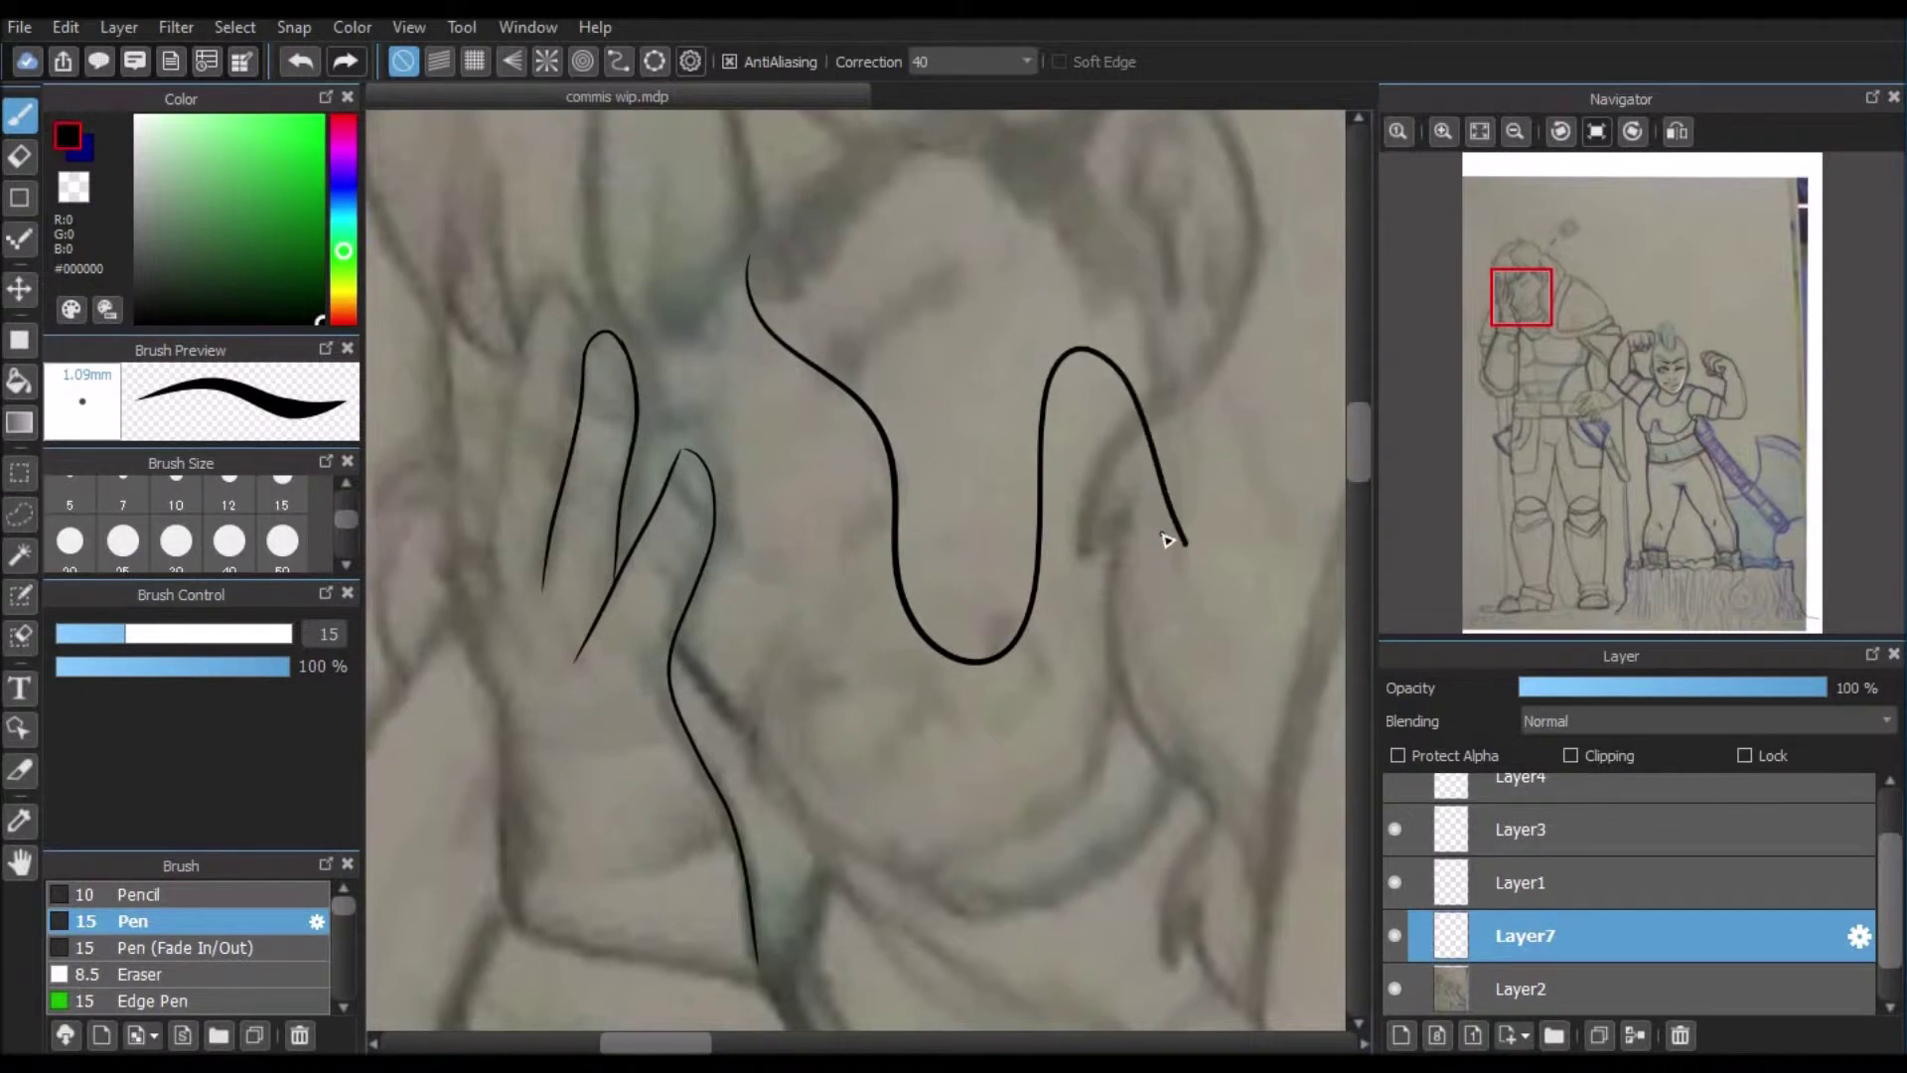
click(299, 62)
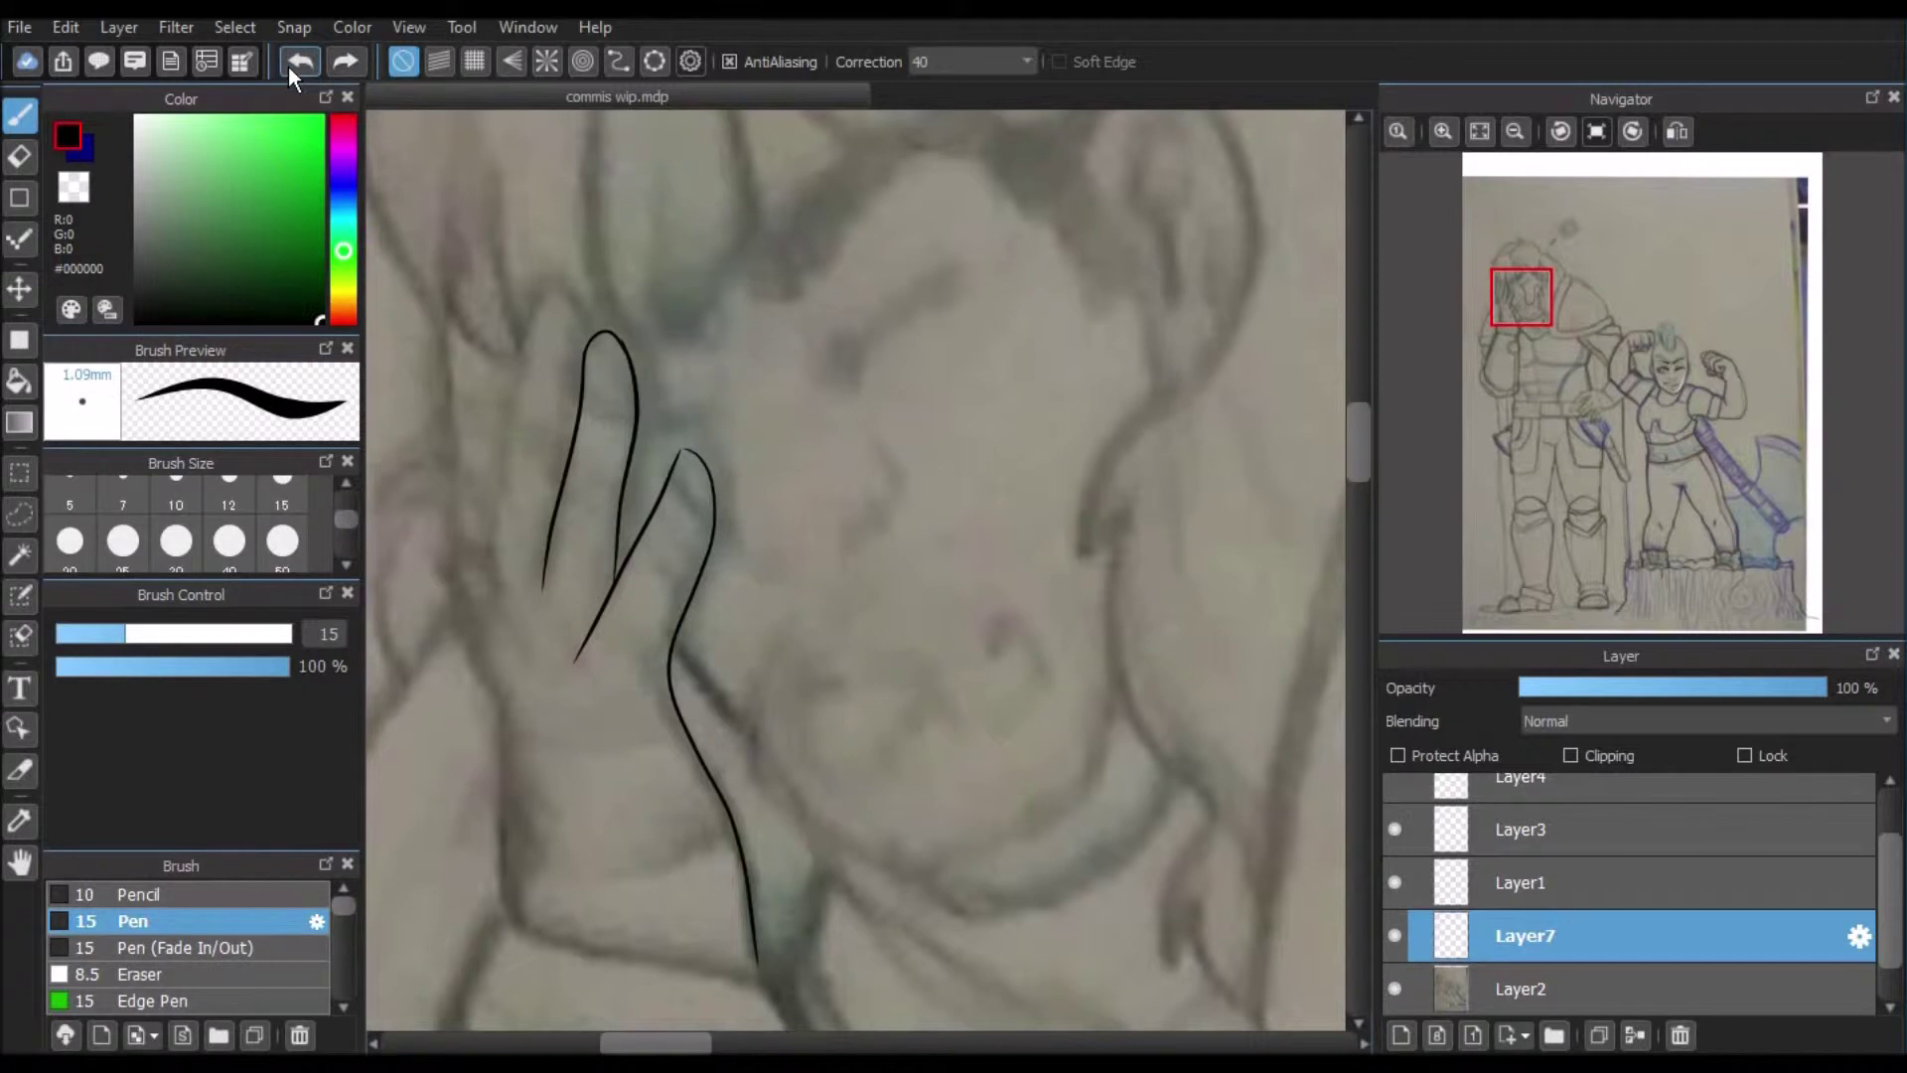
Step: Open the canvas size settings and switch the width and height units to inches
click(1510, 134)
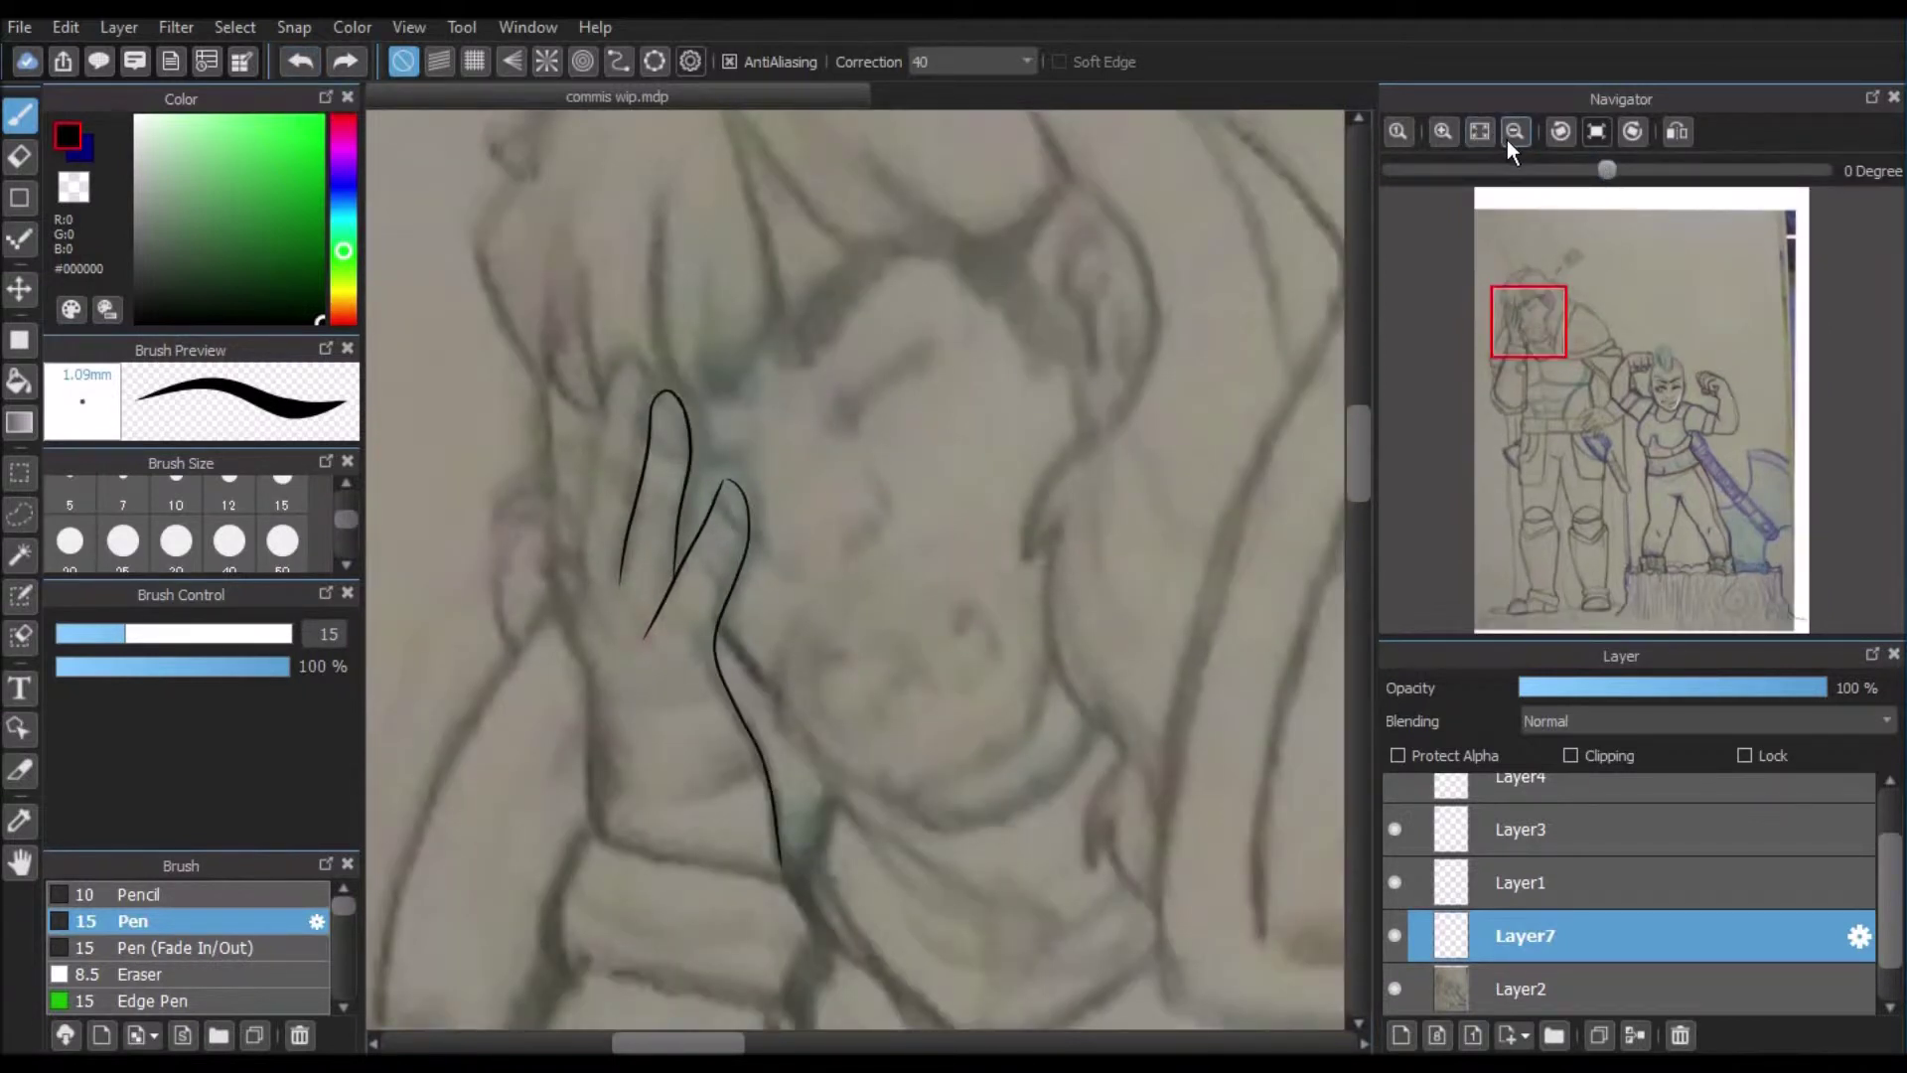
click(1506, 137)
click(1507, 137)
drag(1538, 328, 1581, 350)
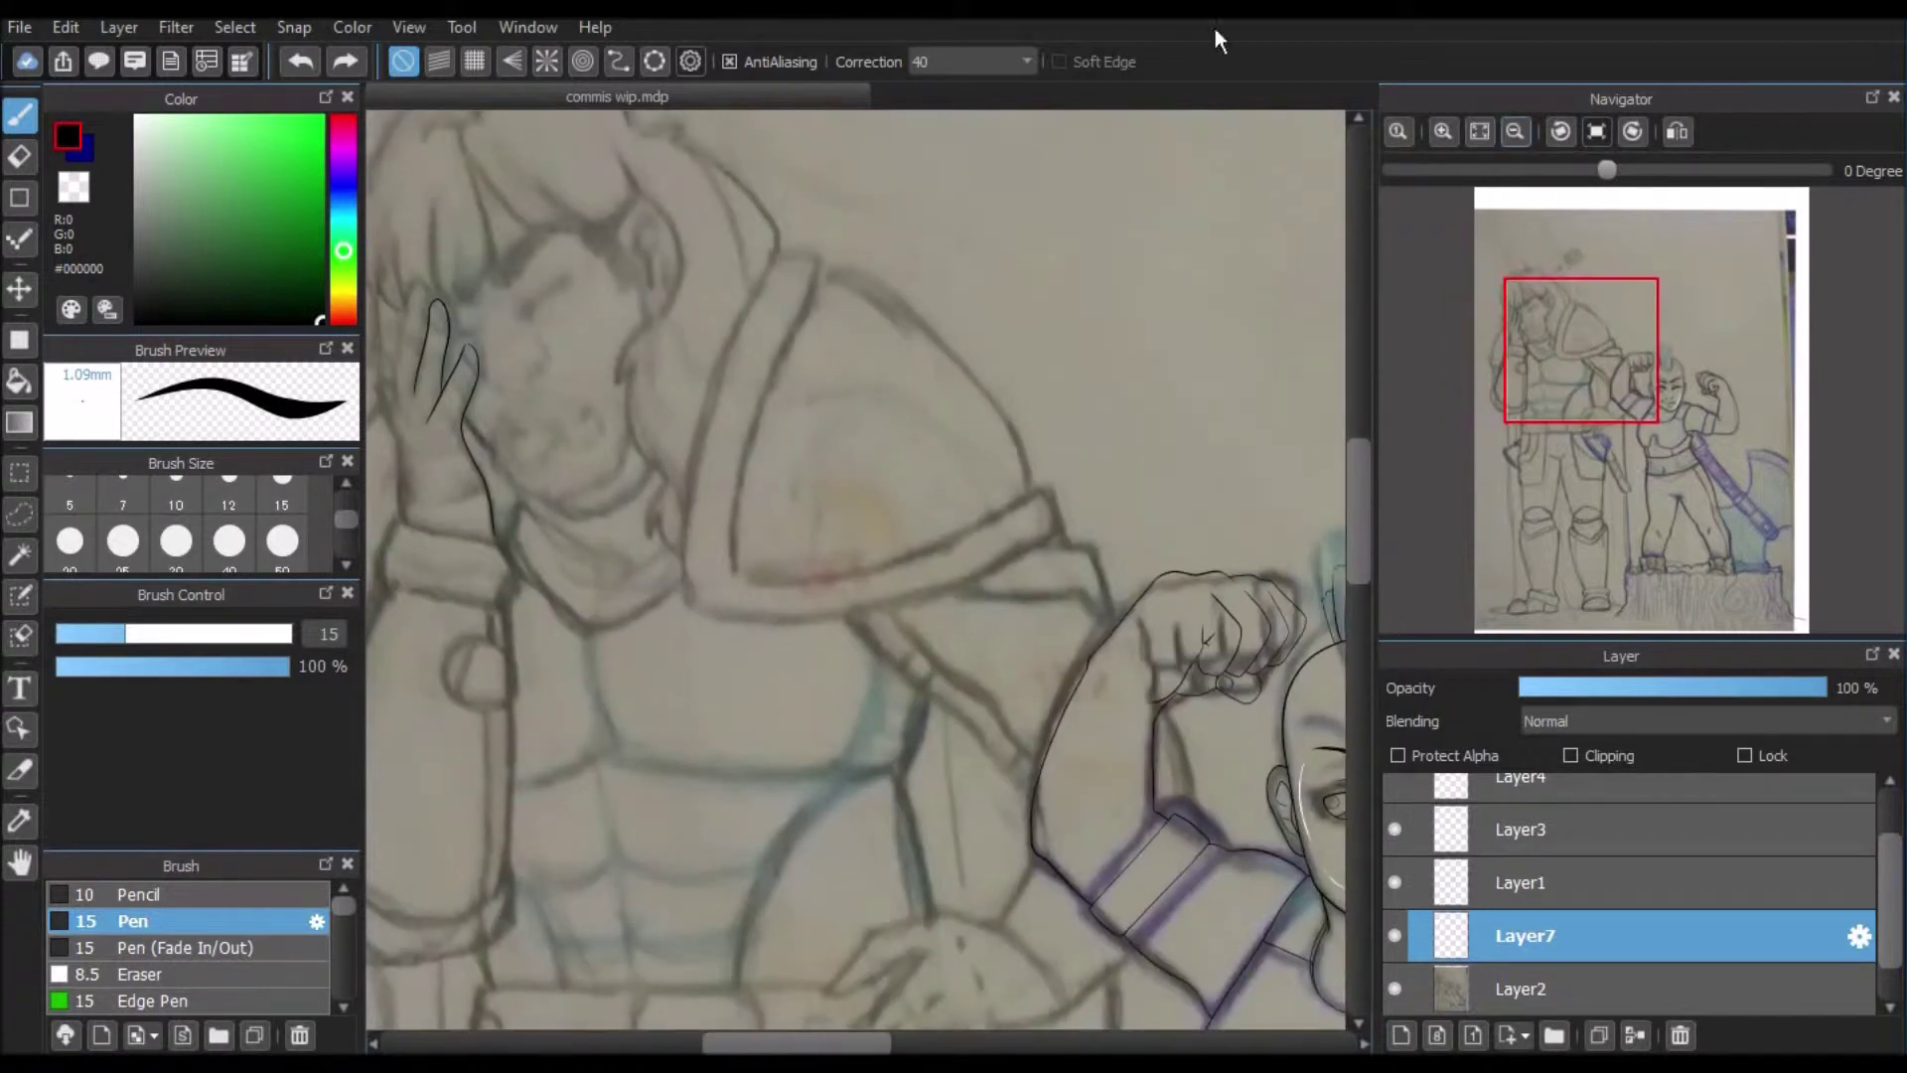
click(1514, 132)
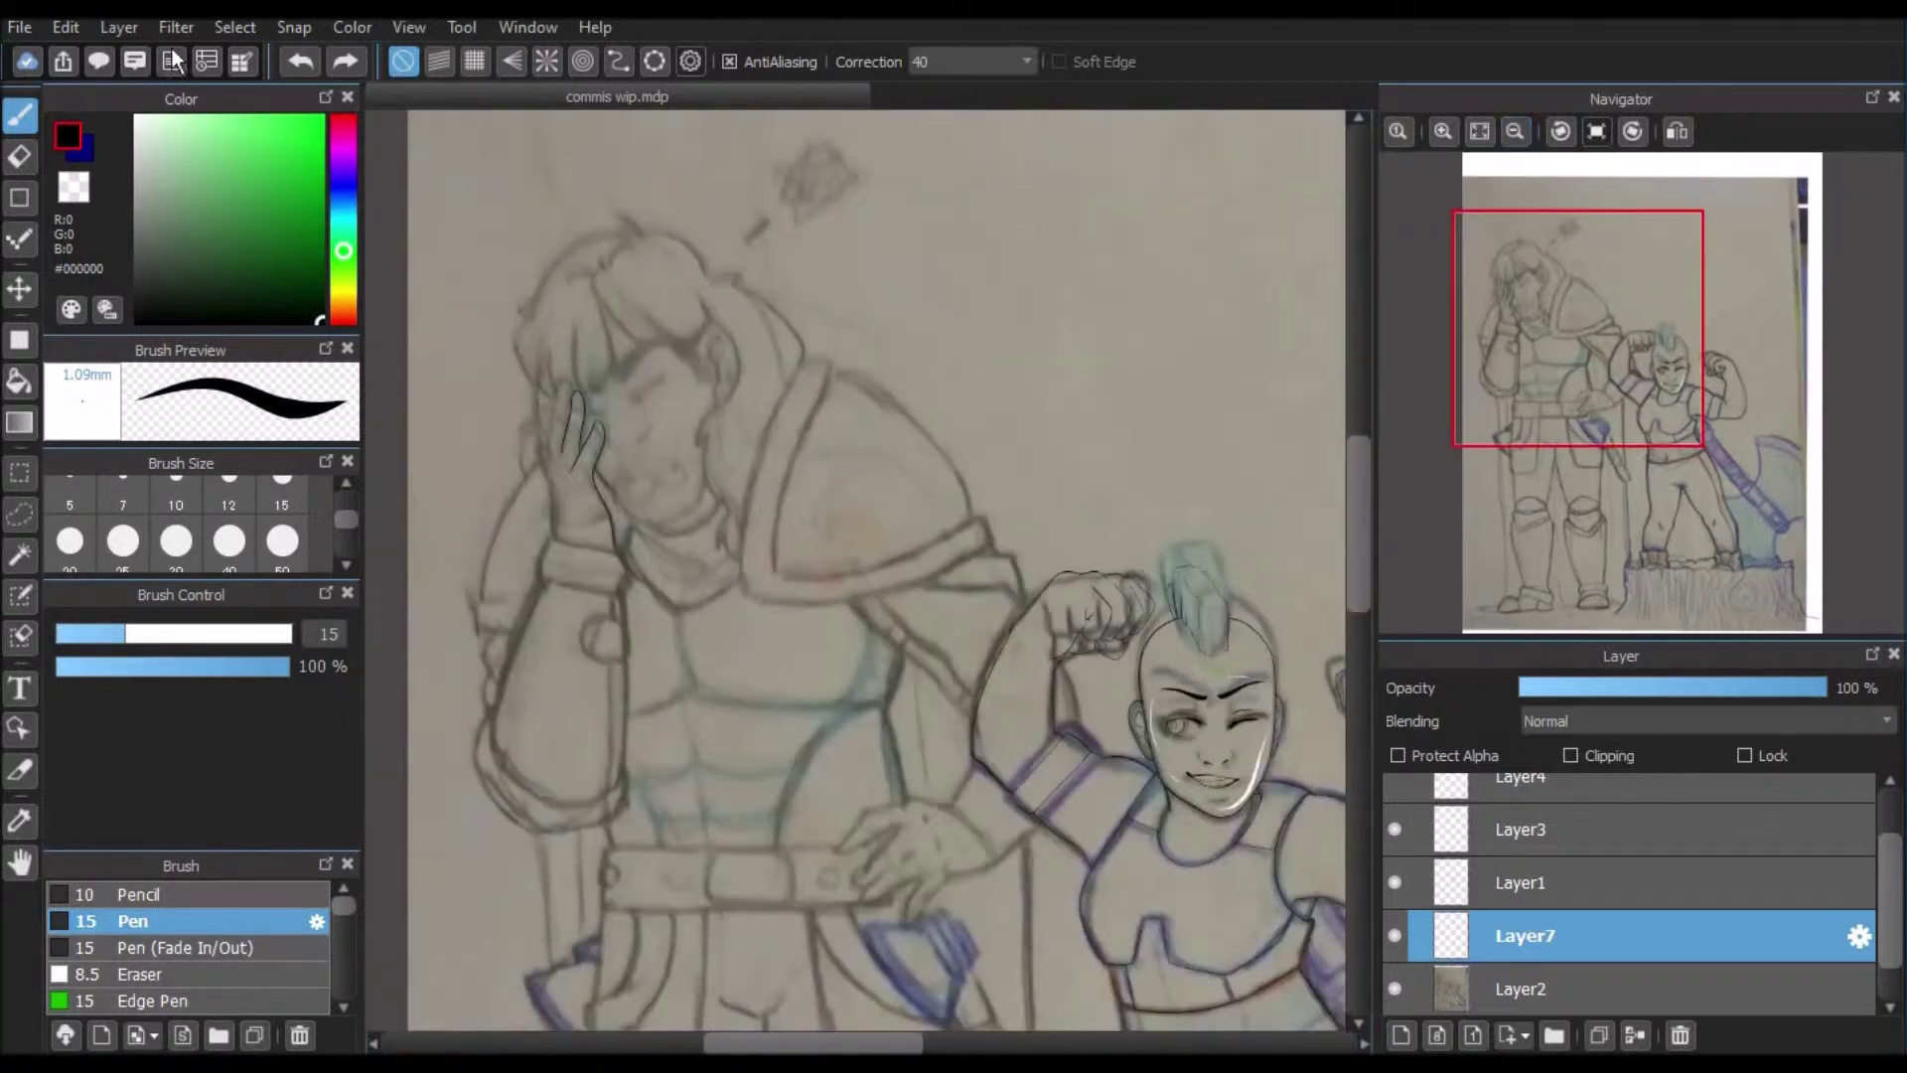
click(72, 29)
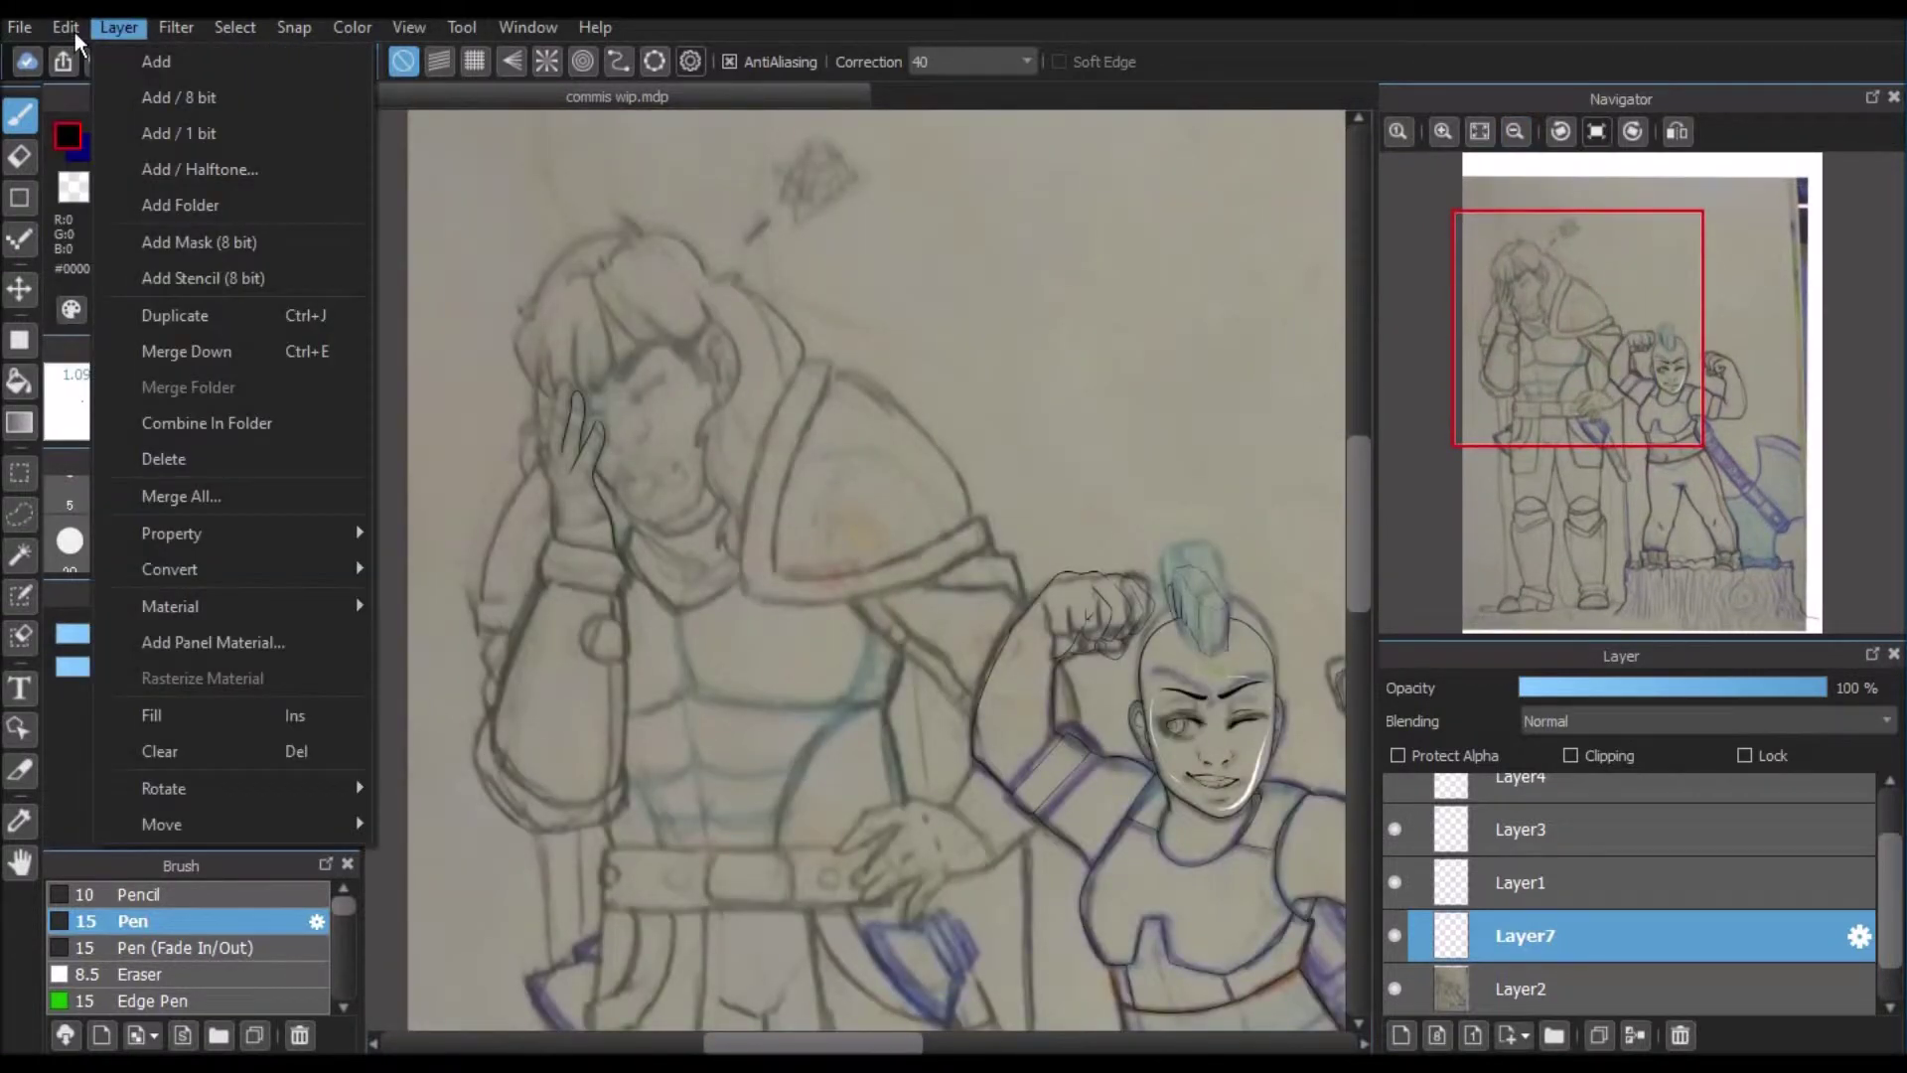
click(167, 426)
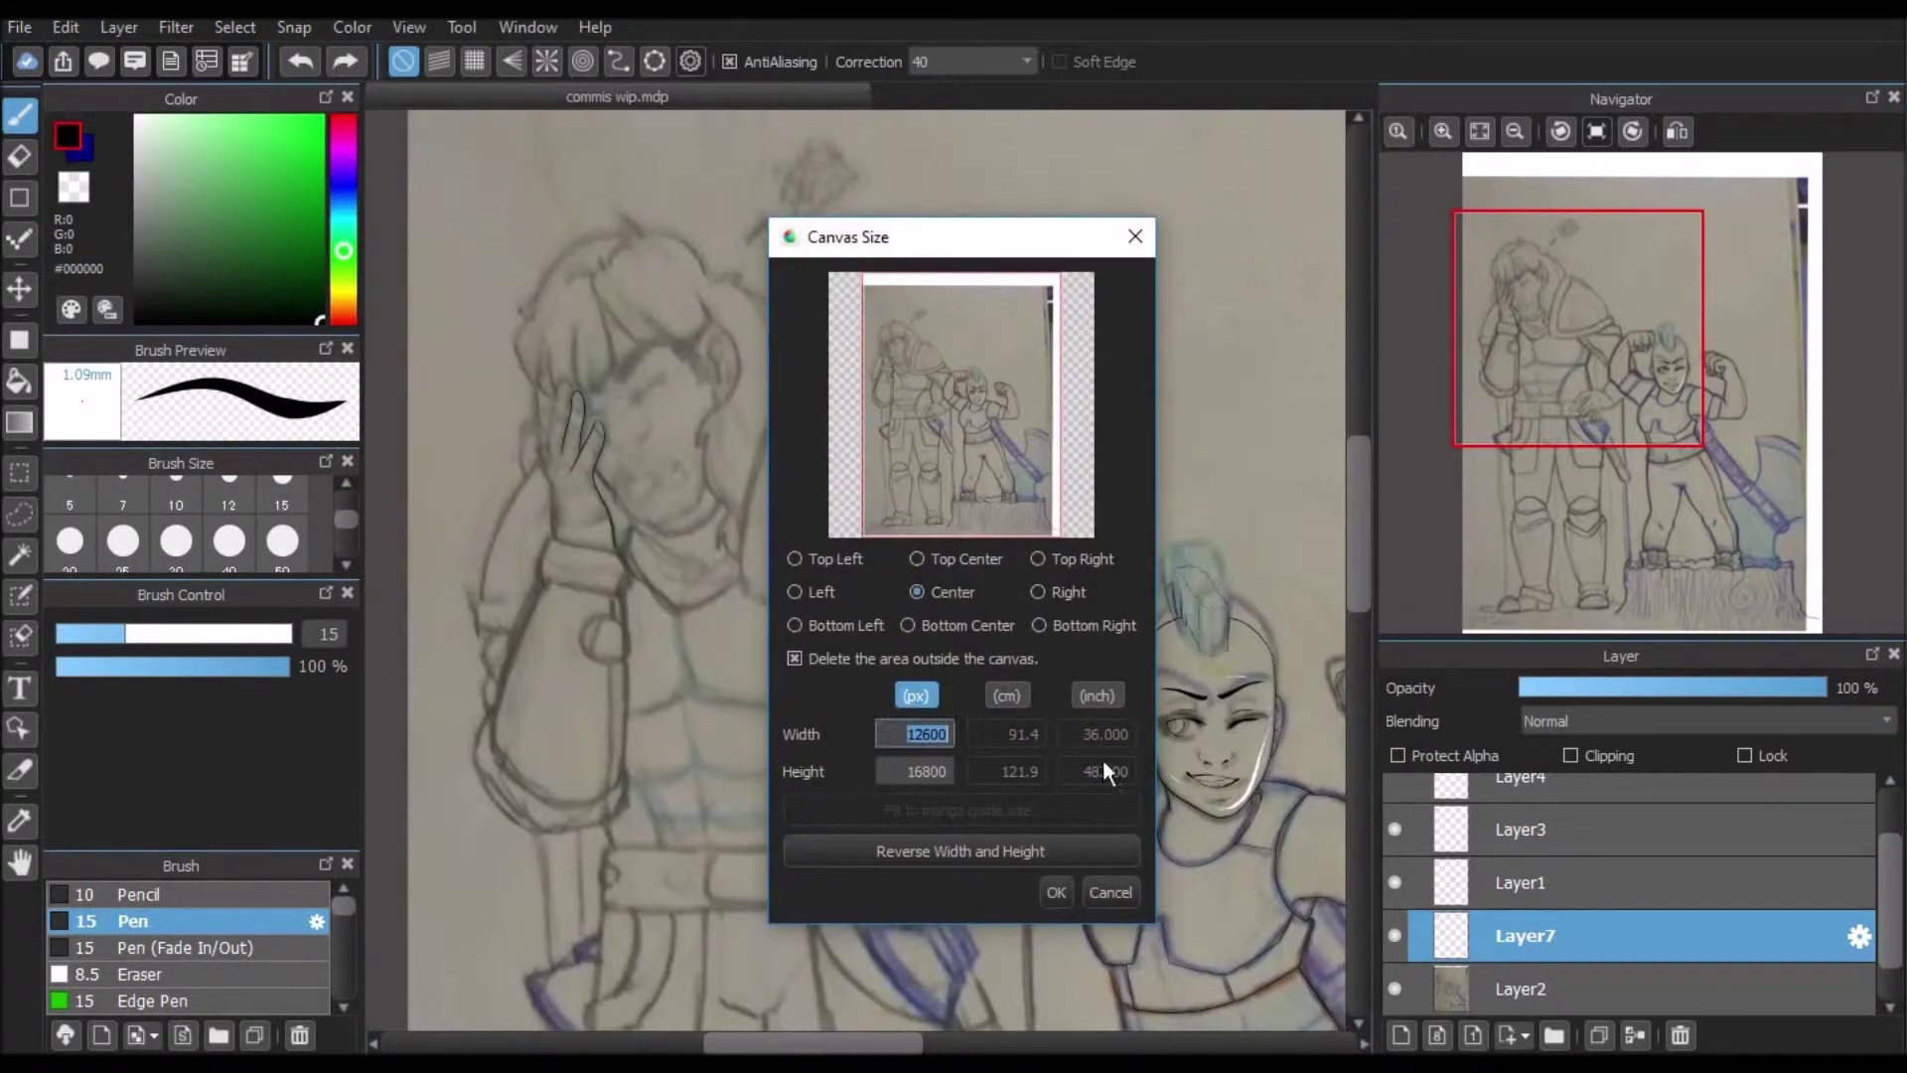
click(1096, 696)
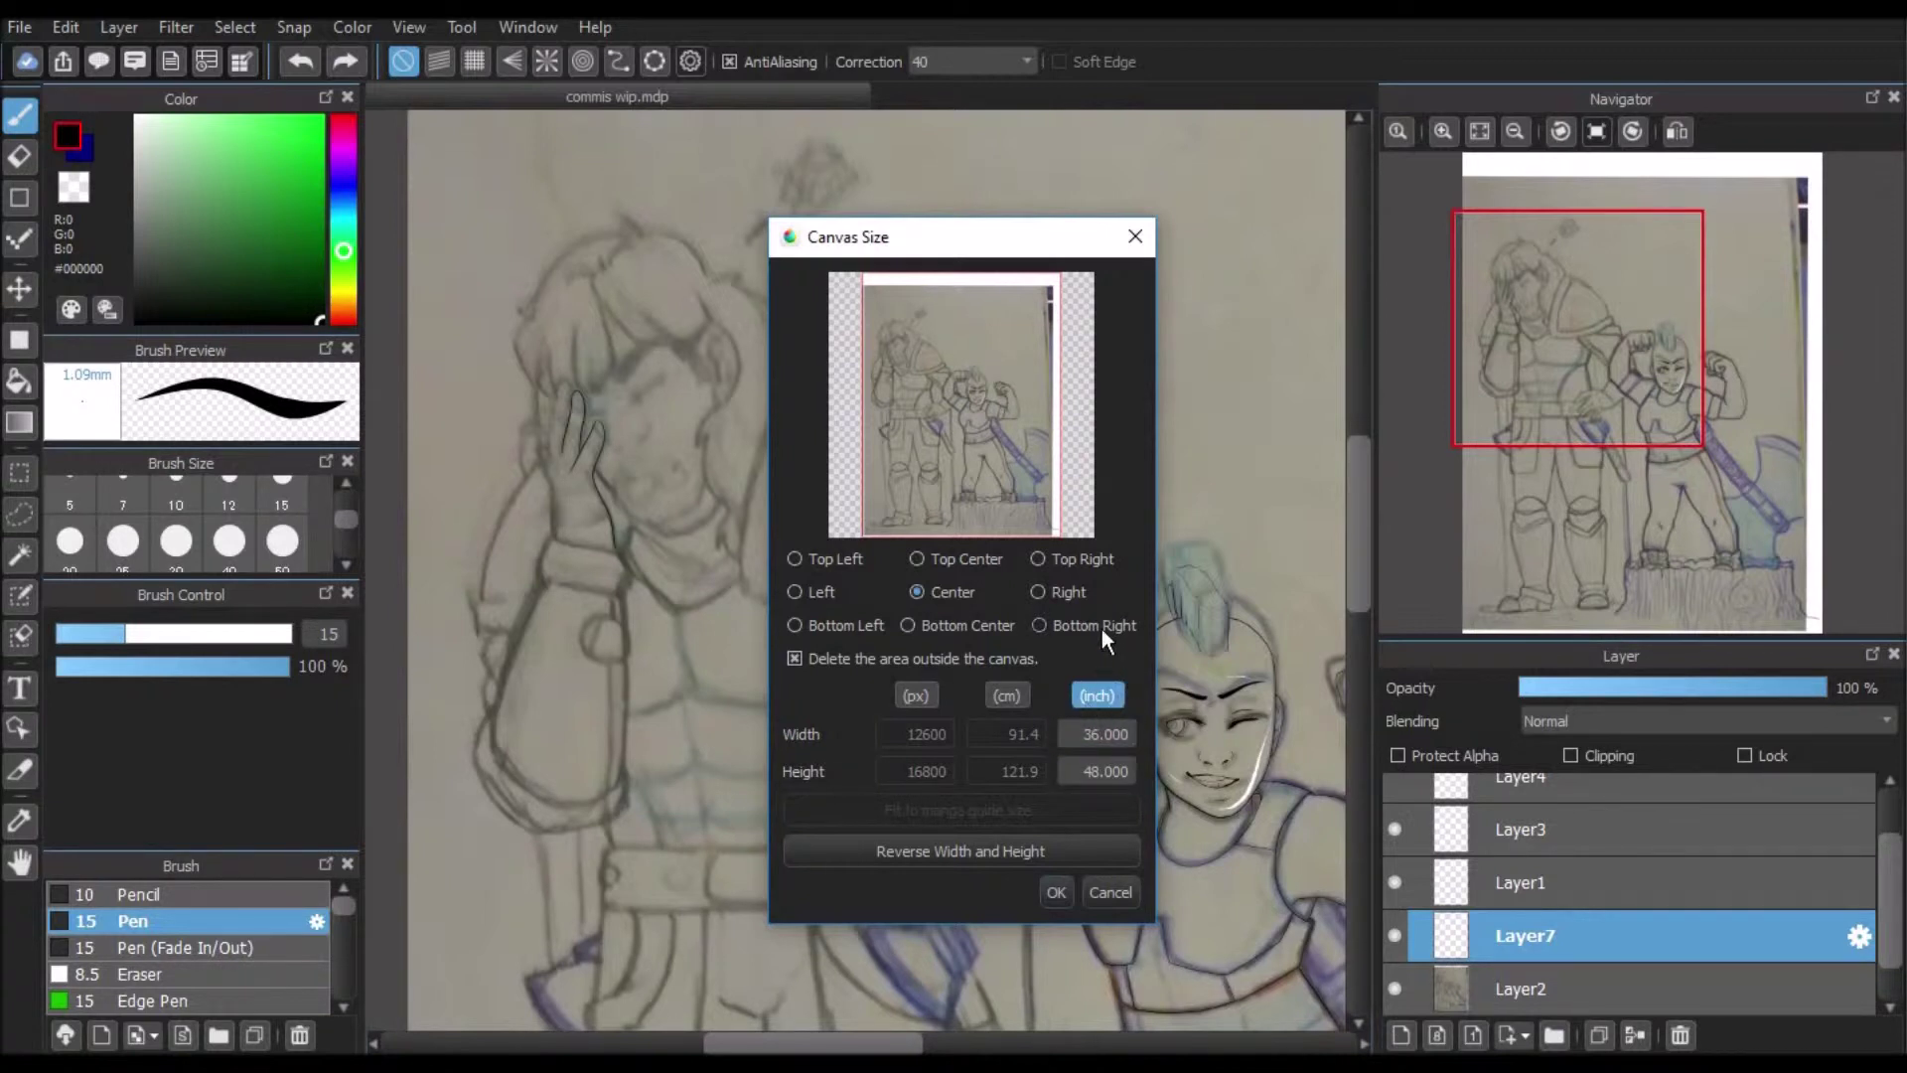
Step: Close the canvas size settings, view the image size settings in inches and close them
click(1105, 886)
click(1480, 131)
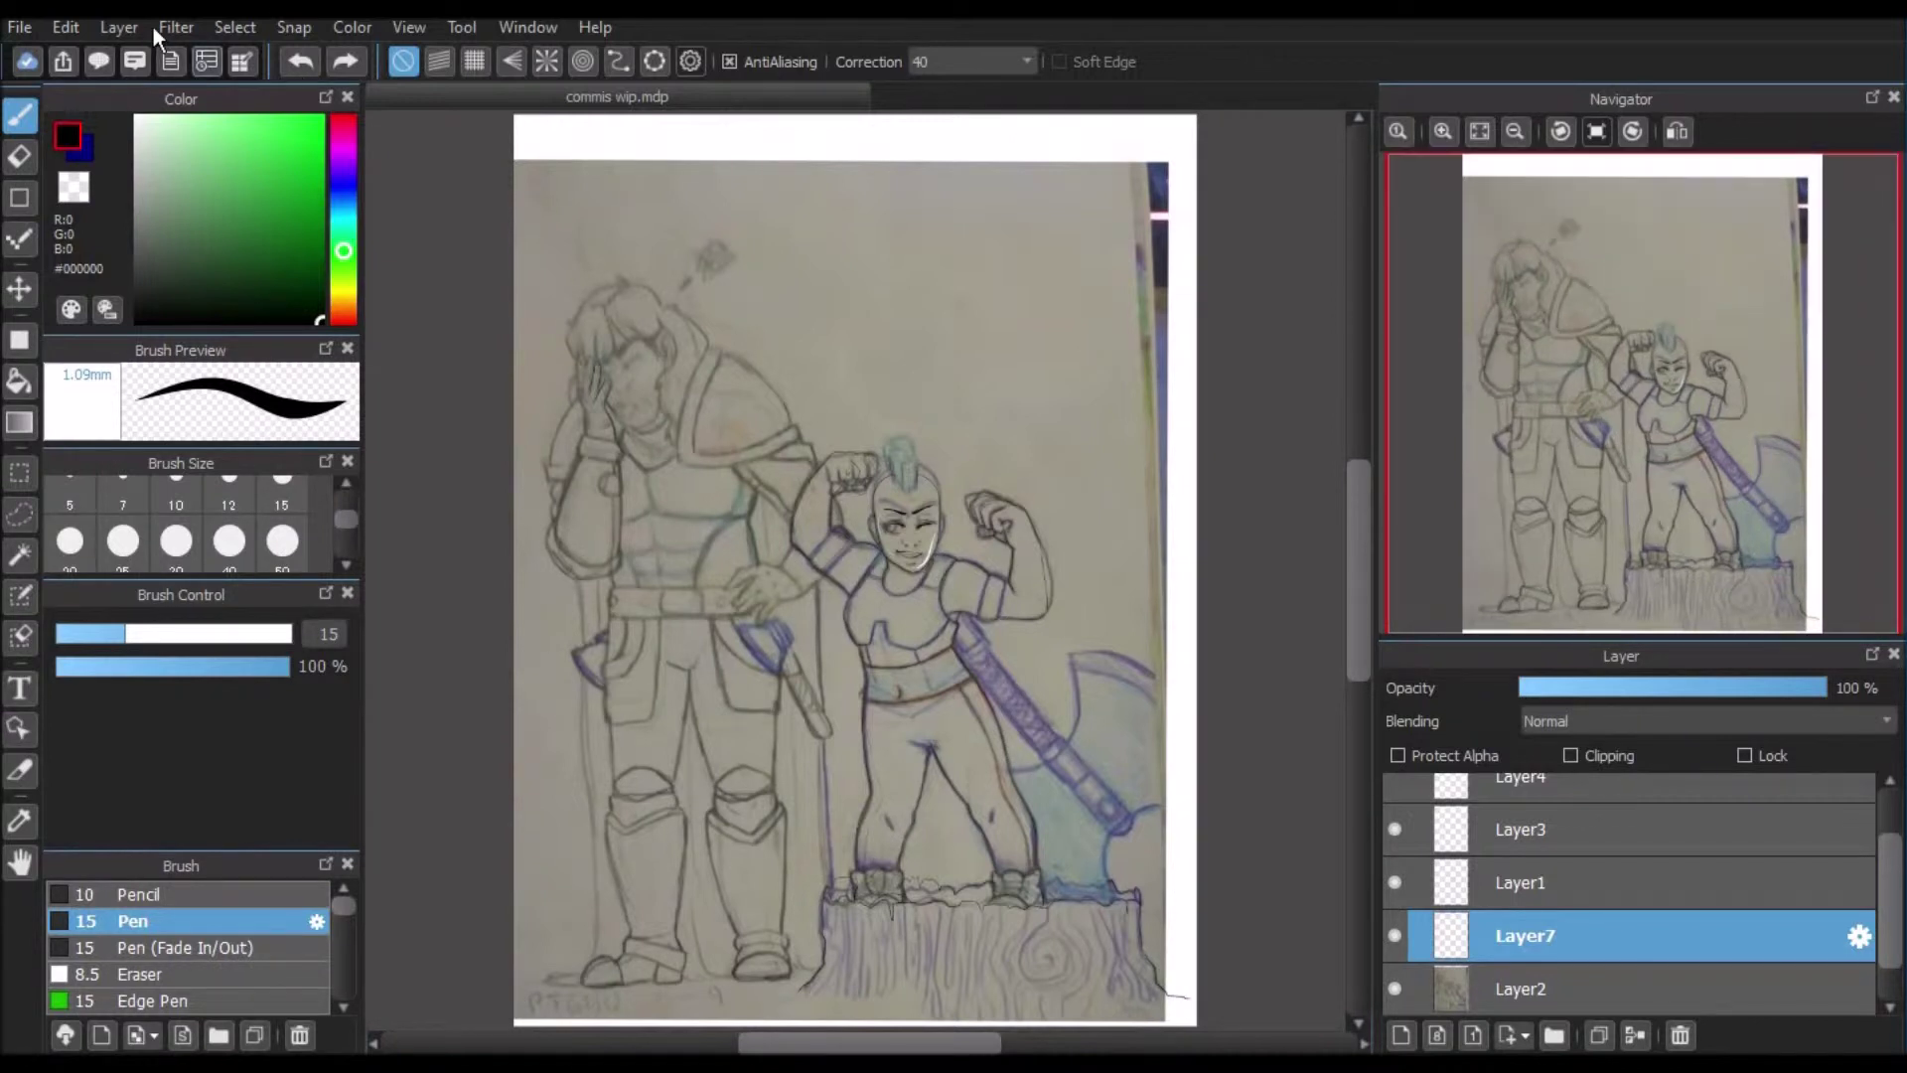
click(66, 27)
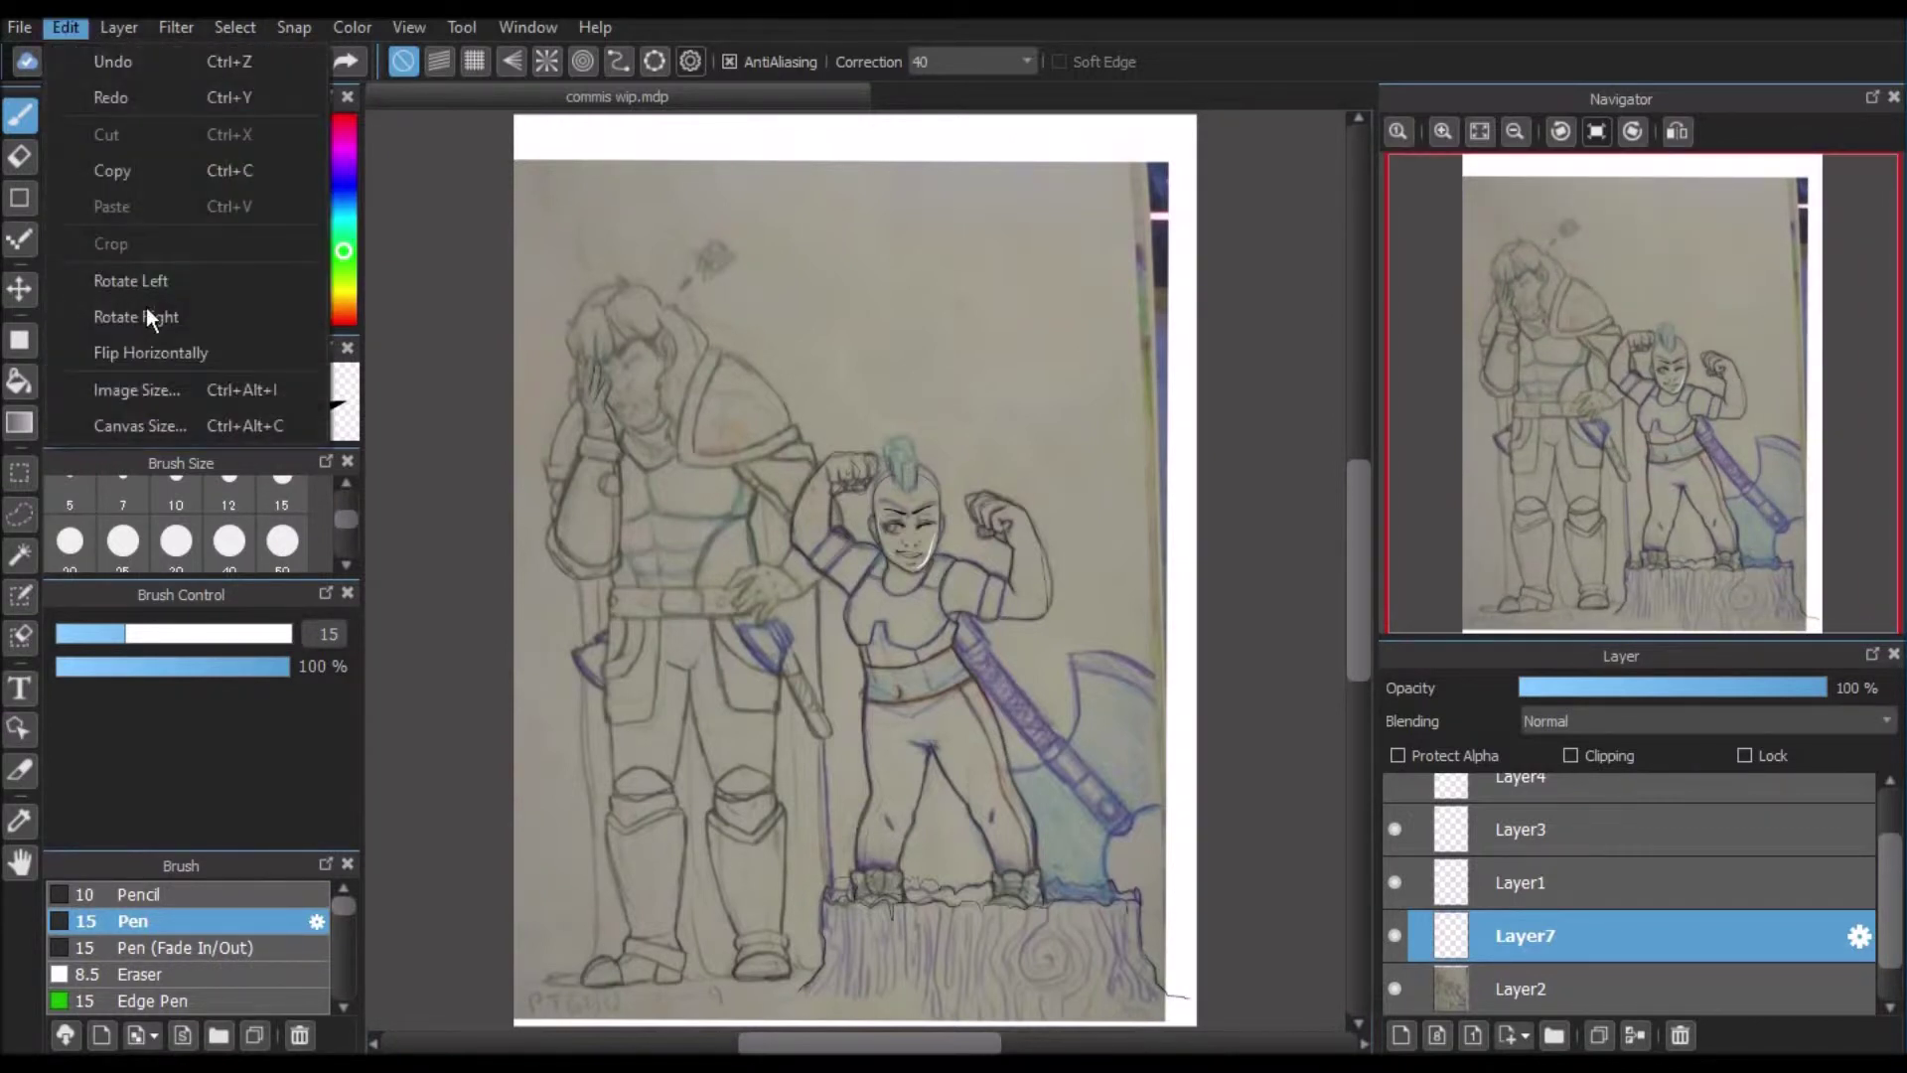
click(247, 413)
click(1073, 372)
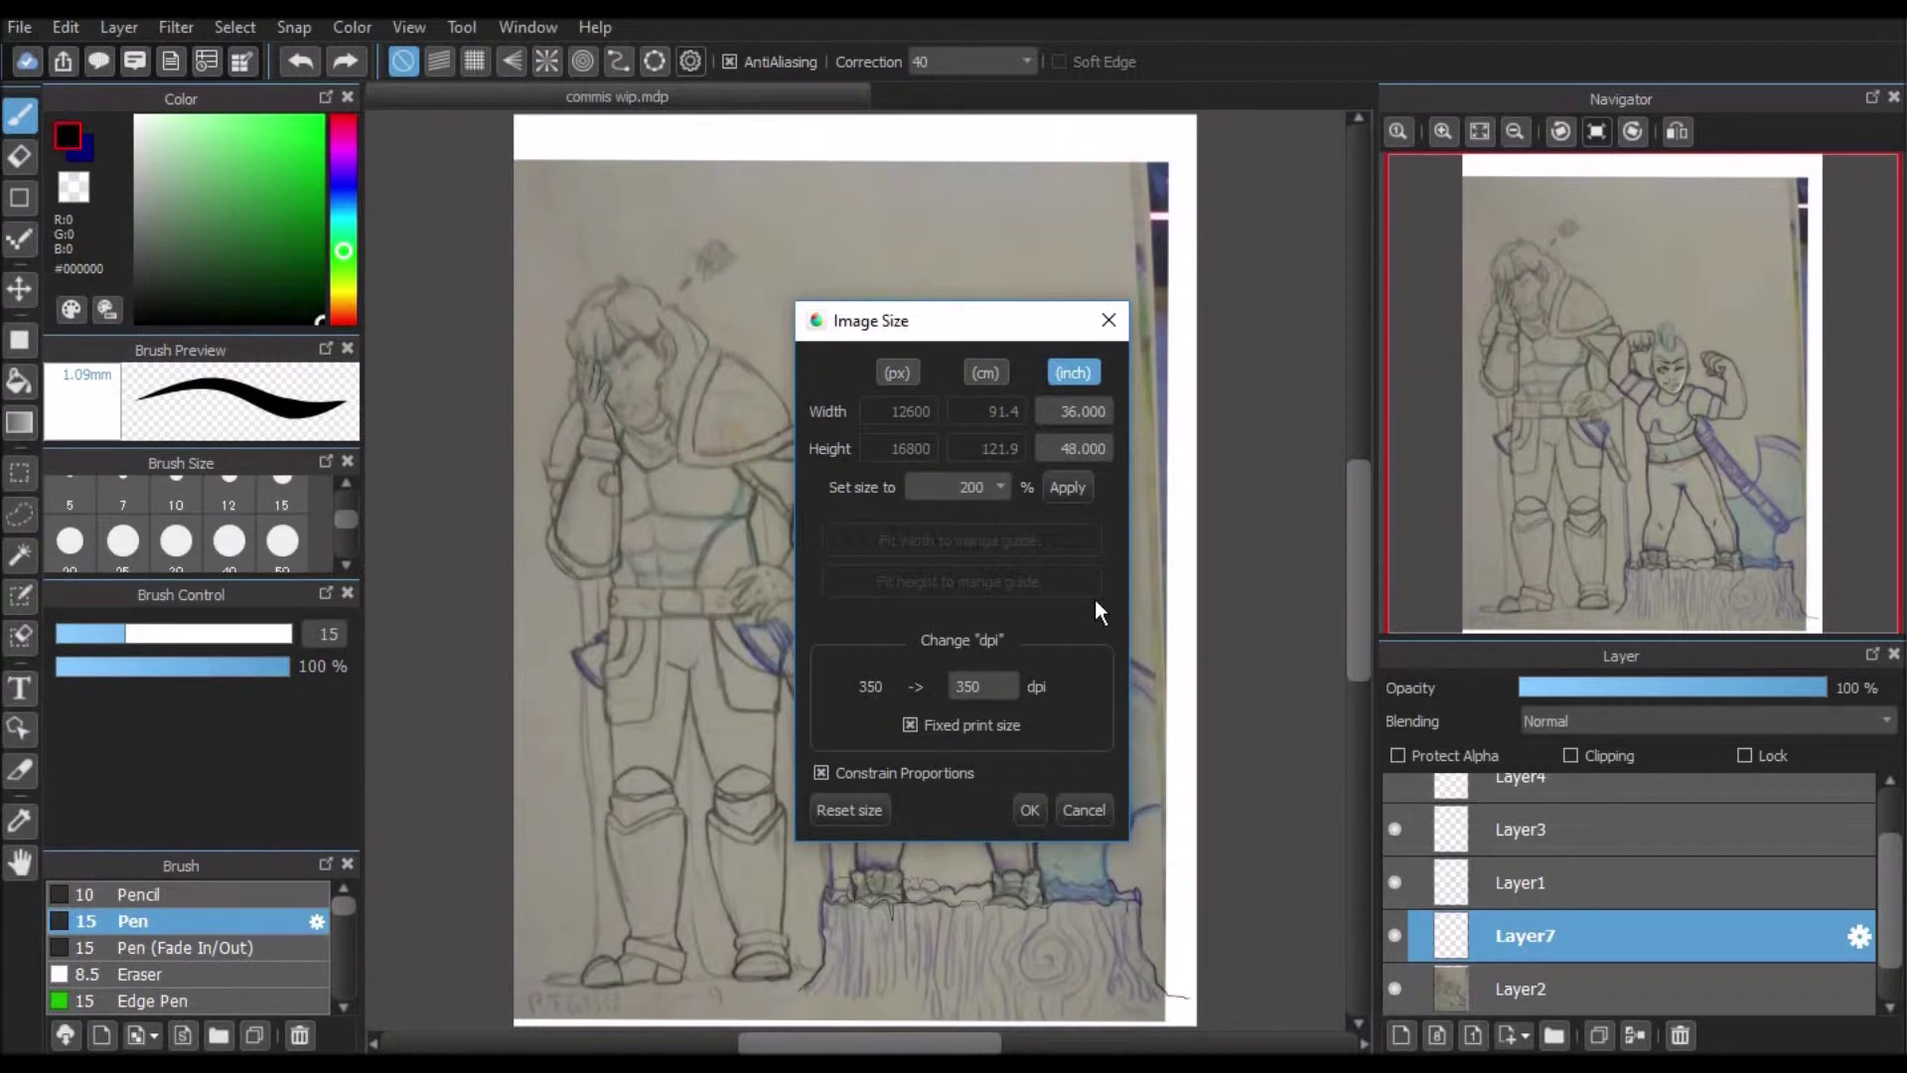
click(1029, 808)
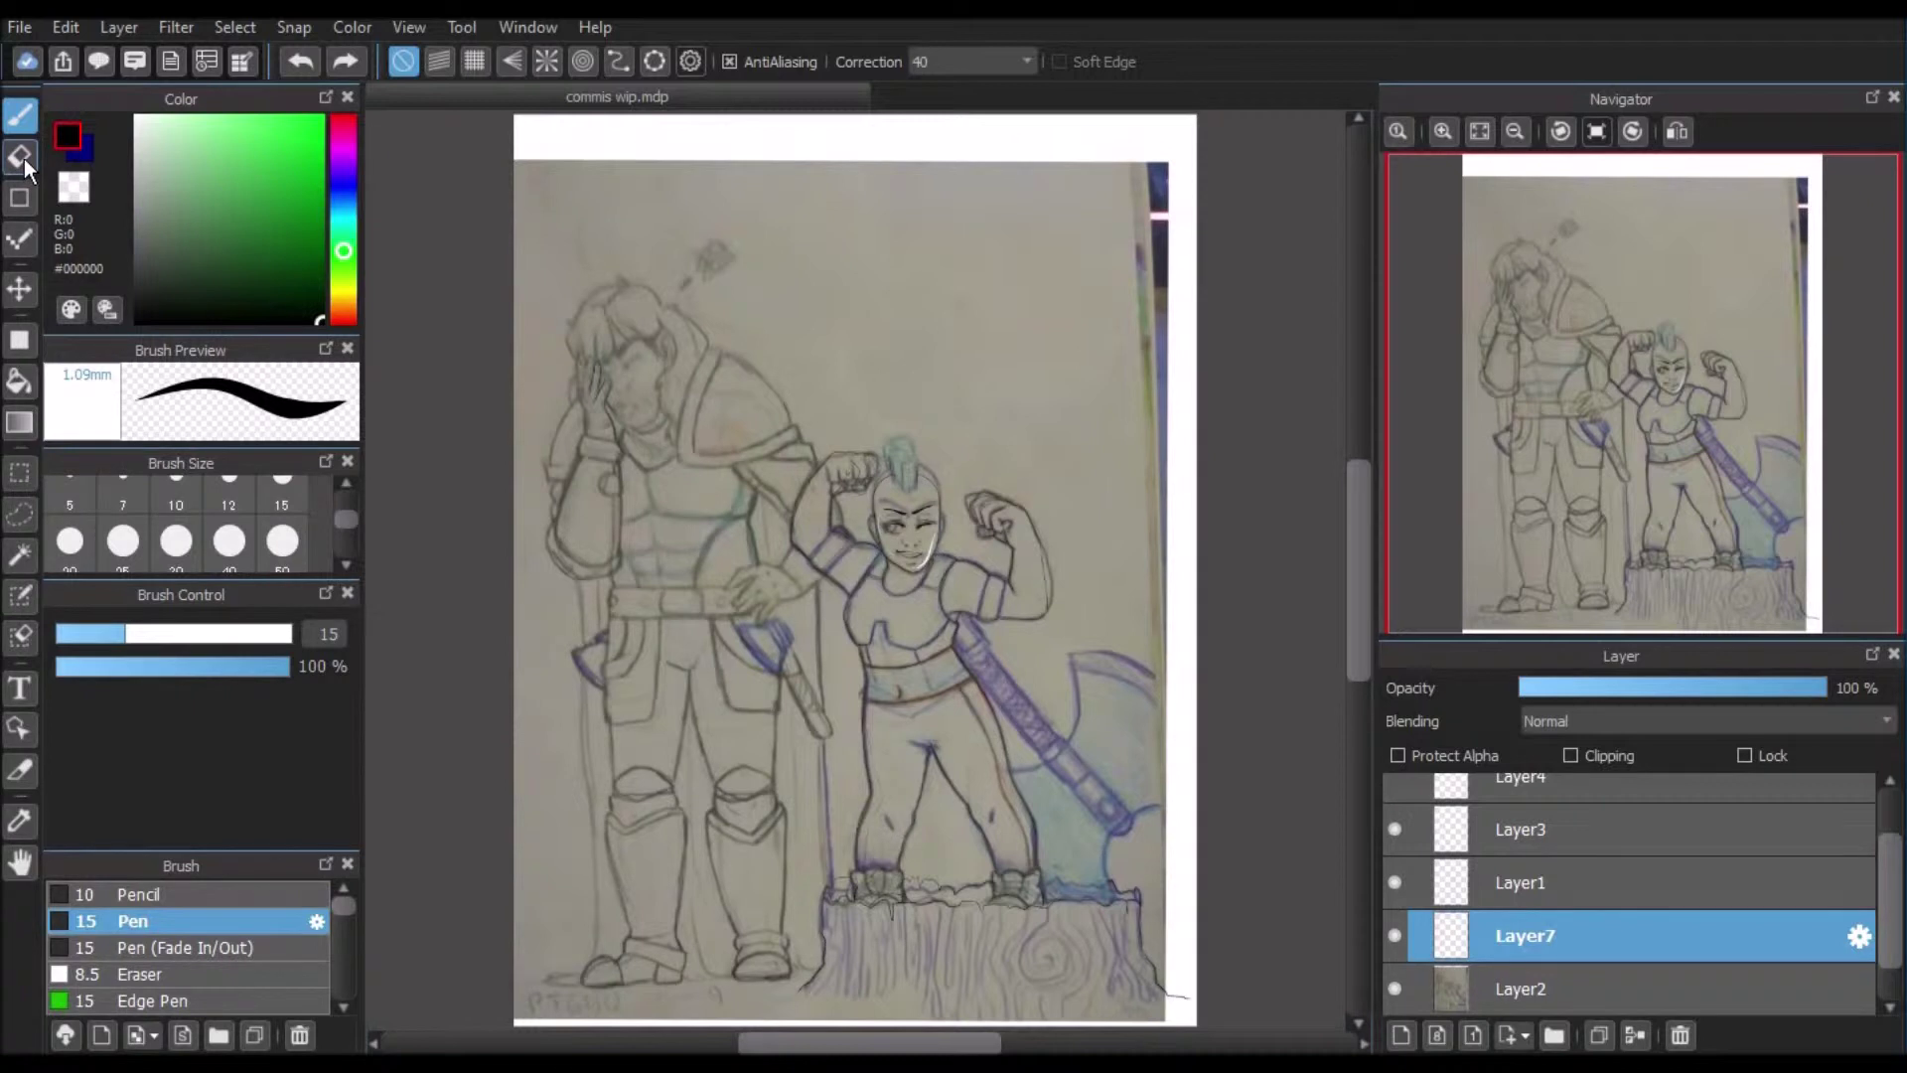
Step: Draw a straight test line above the tall figure's head with the shape tool and undo it
click(18, 196)
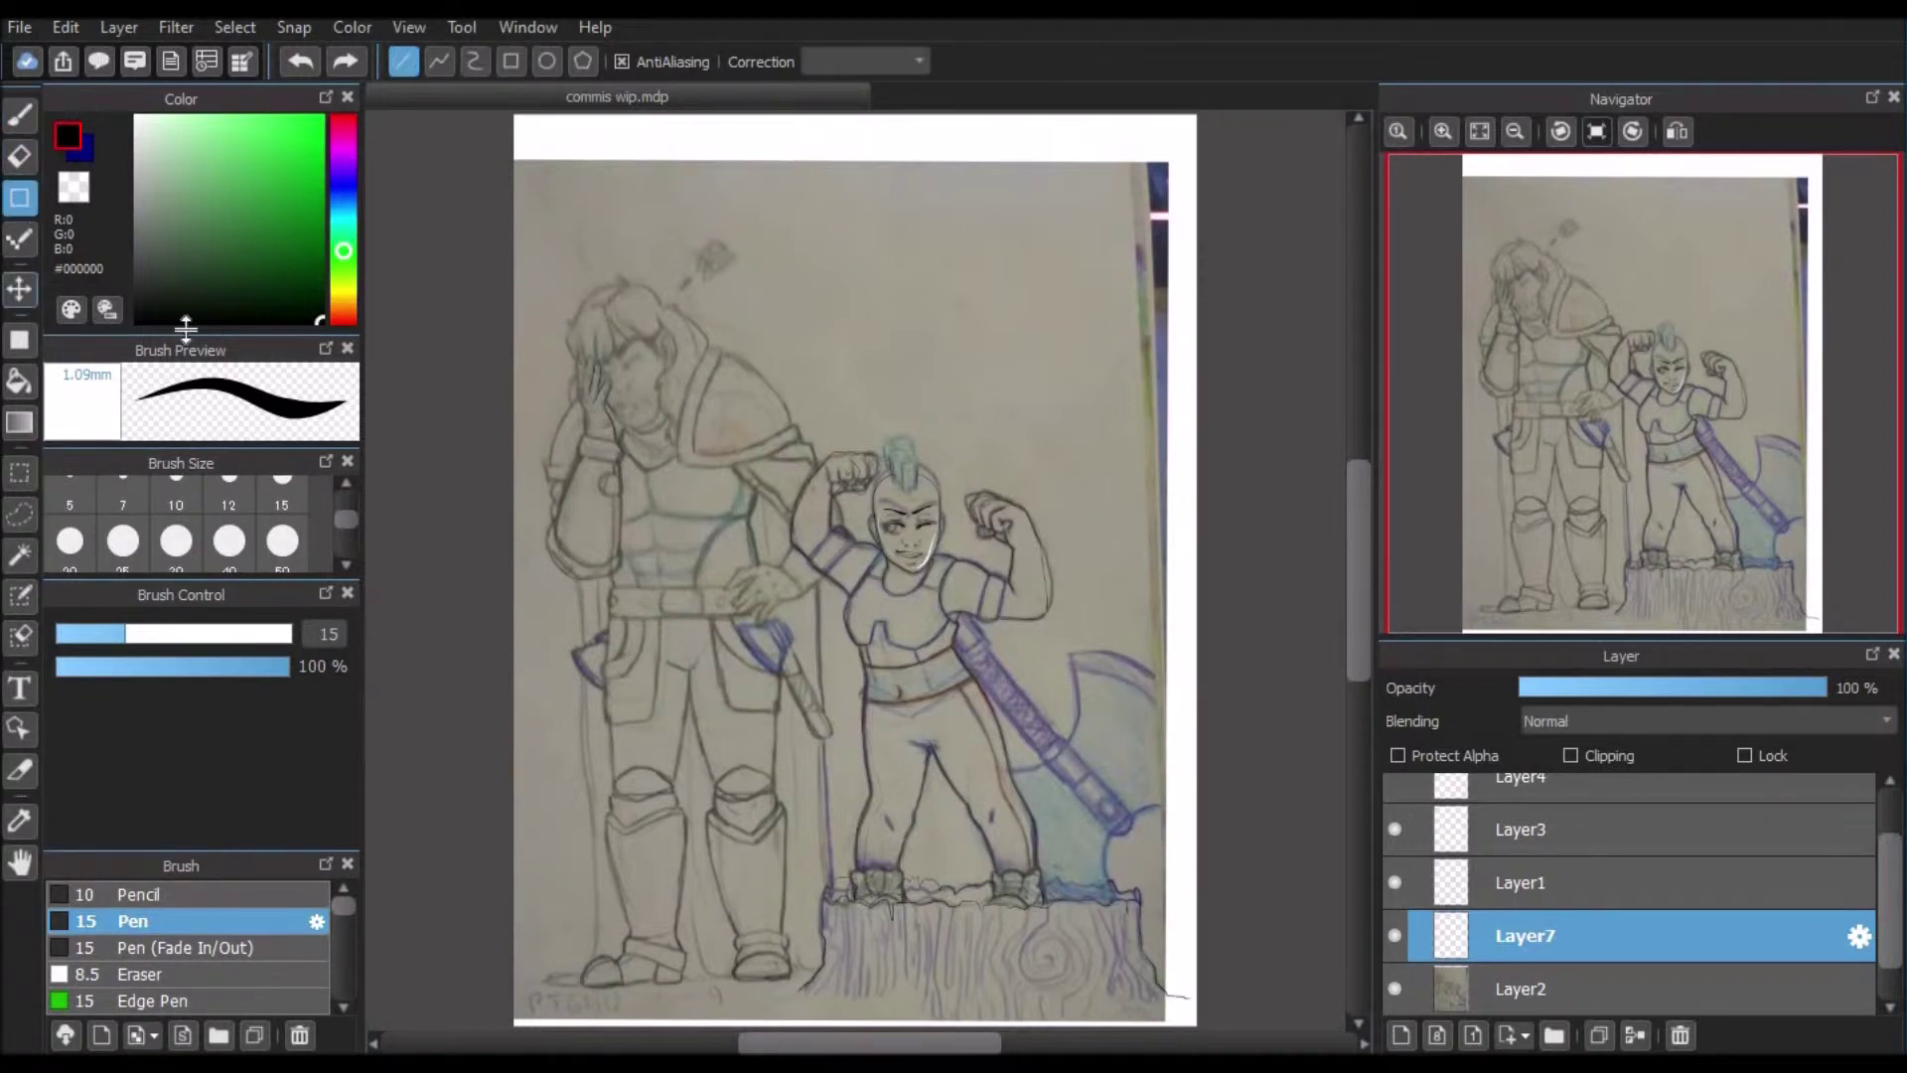
drag(599, 210, 765, 322)
click(300, 61)
Step: Plot a zigzag polyline shape in the empty area above the two figures
click(439, 61)
click(737, 187)
click(731, 269)
click(825, 255)
click(827, 347)
click(945, 293)
click(921, 395)
click(1018, 348)
click(998, 434)
click(924, 244)
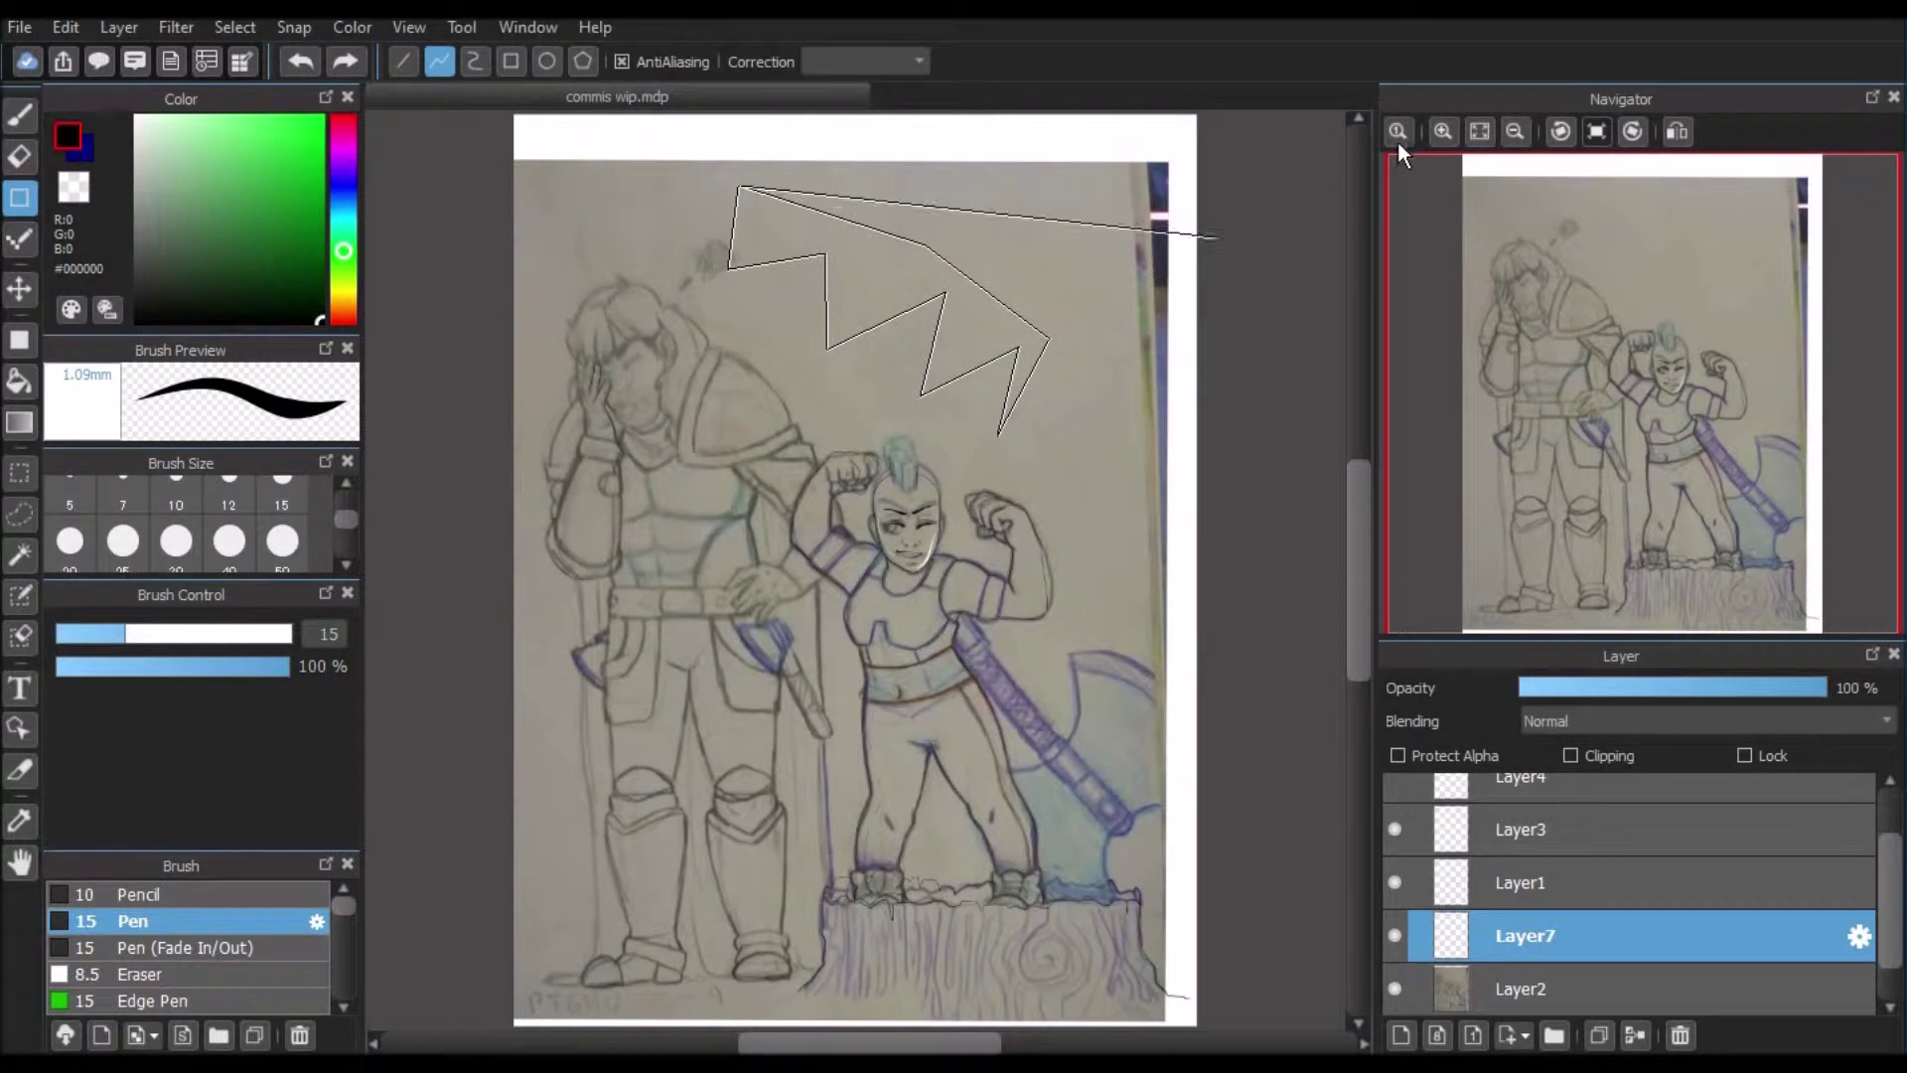
Step: Change the zigzag shape to a curve and extend it with a loop of points above the figures
click(475, 62)
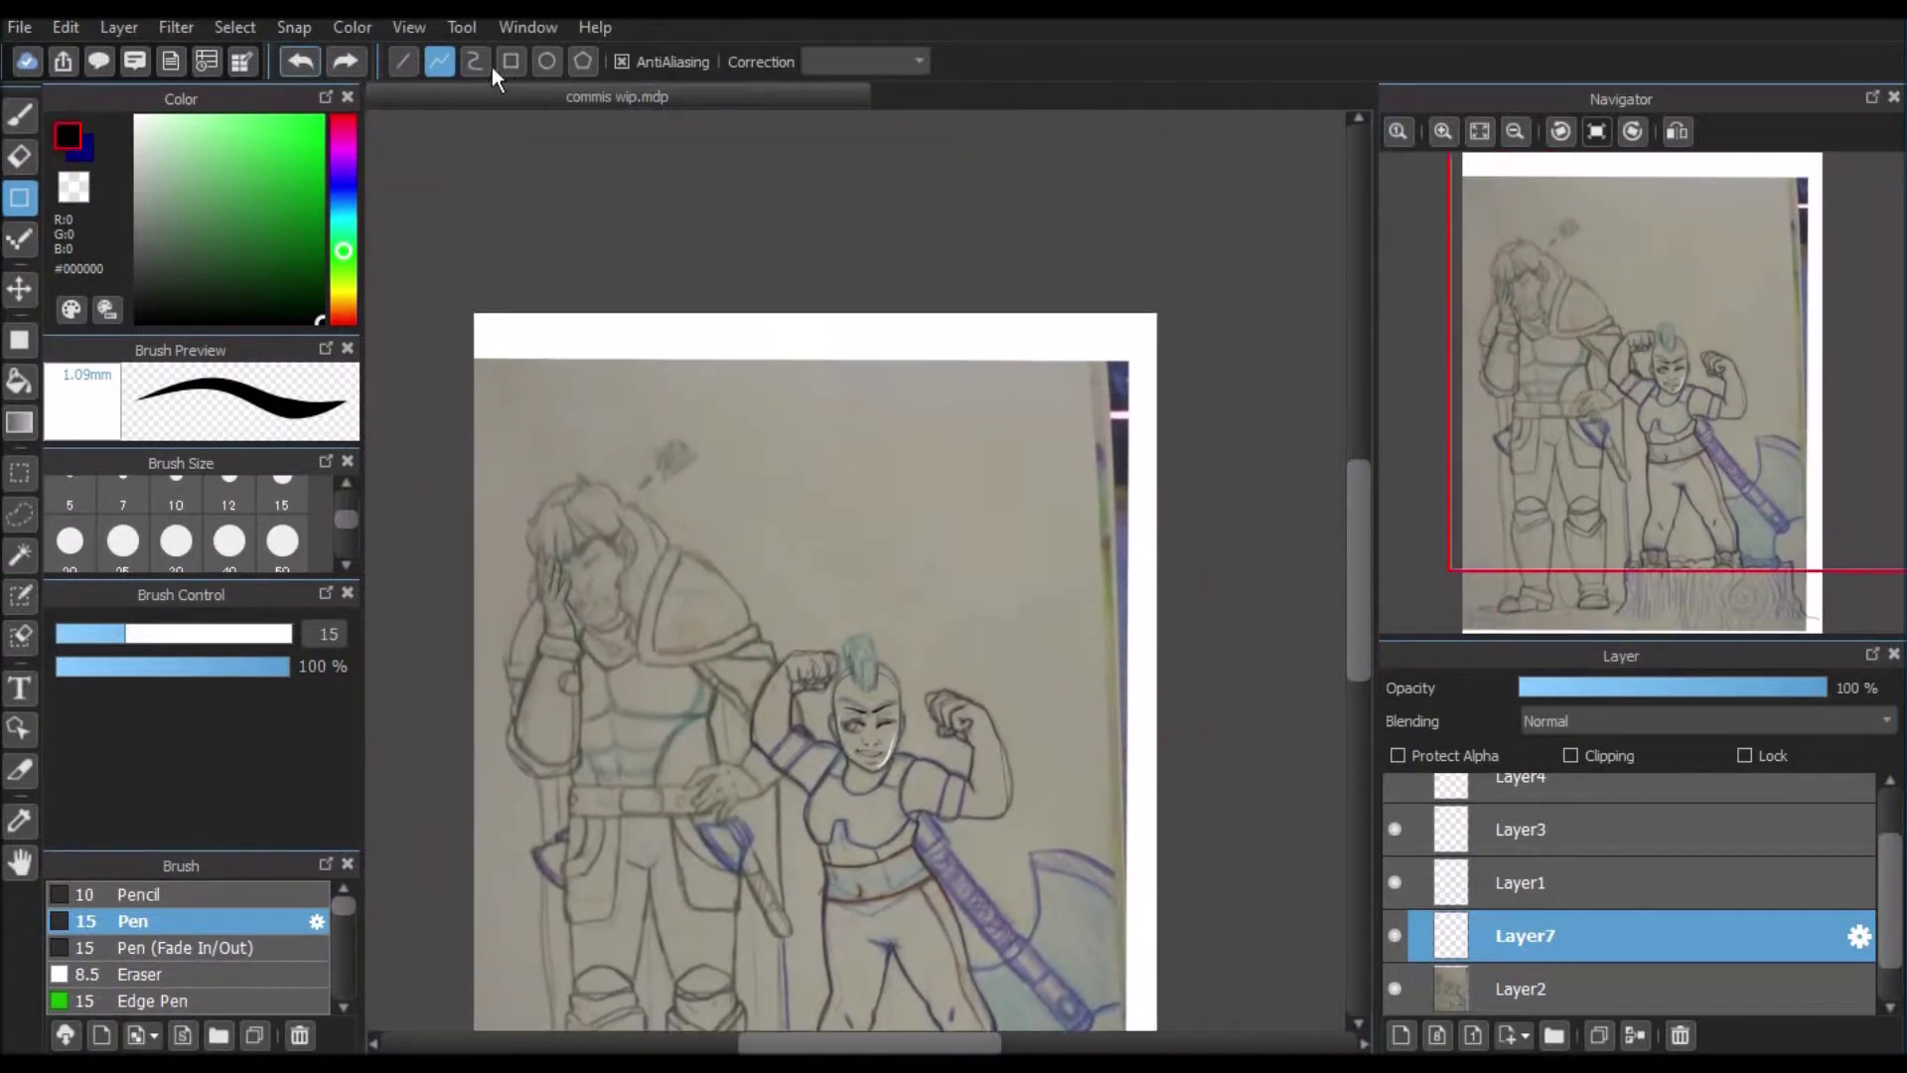
click(1046, 715)
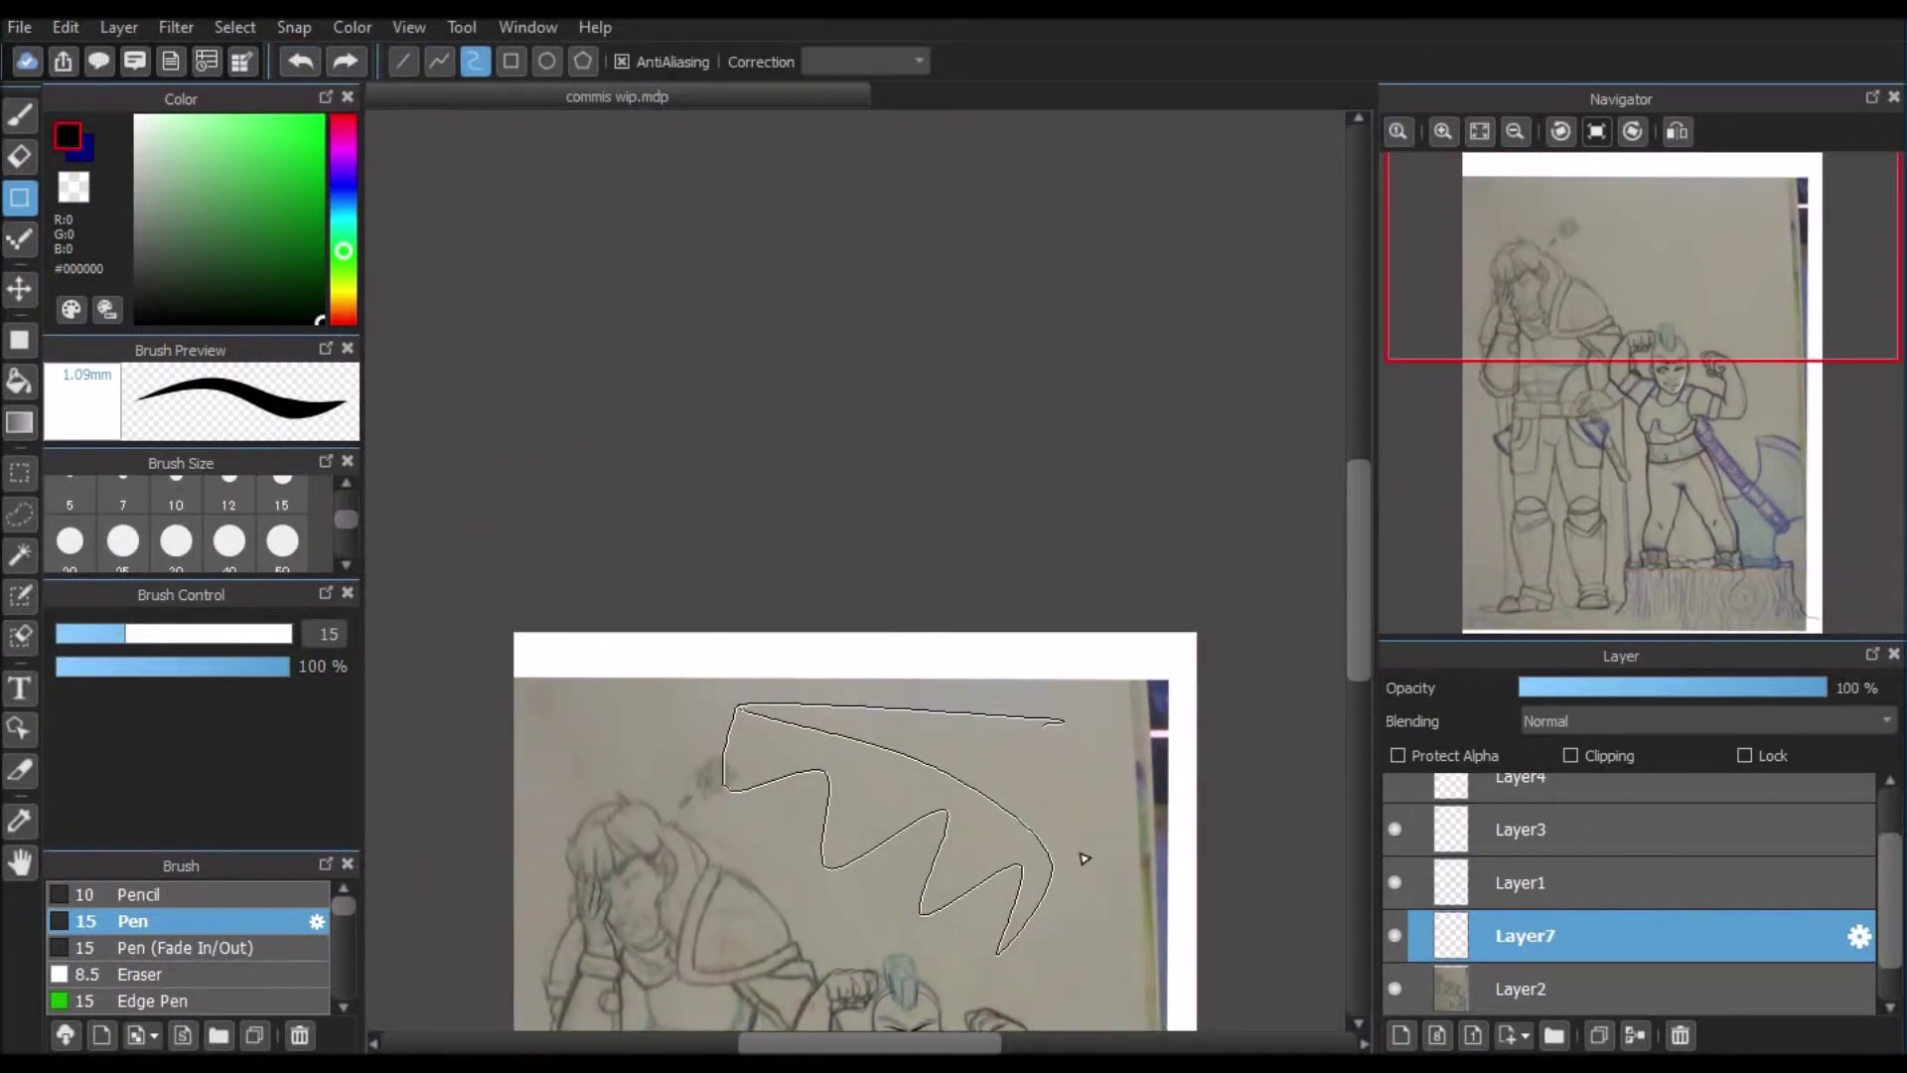
click(1073, 919)
click(728, 832)
click(843, 740)
click(981, 836)
click(941, 911)
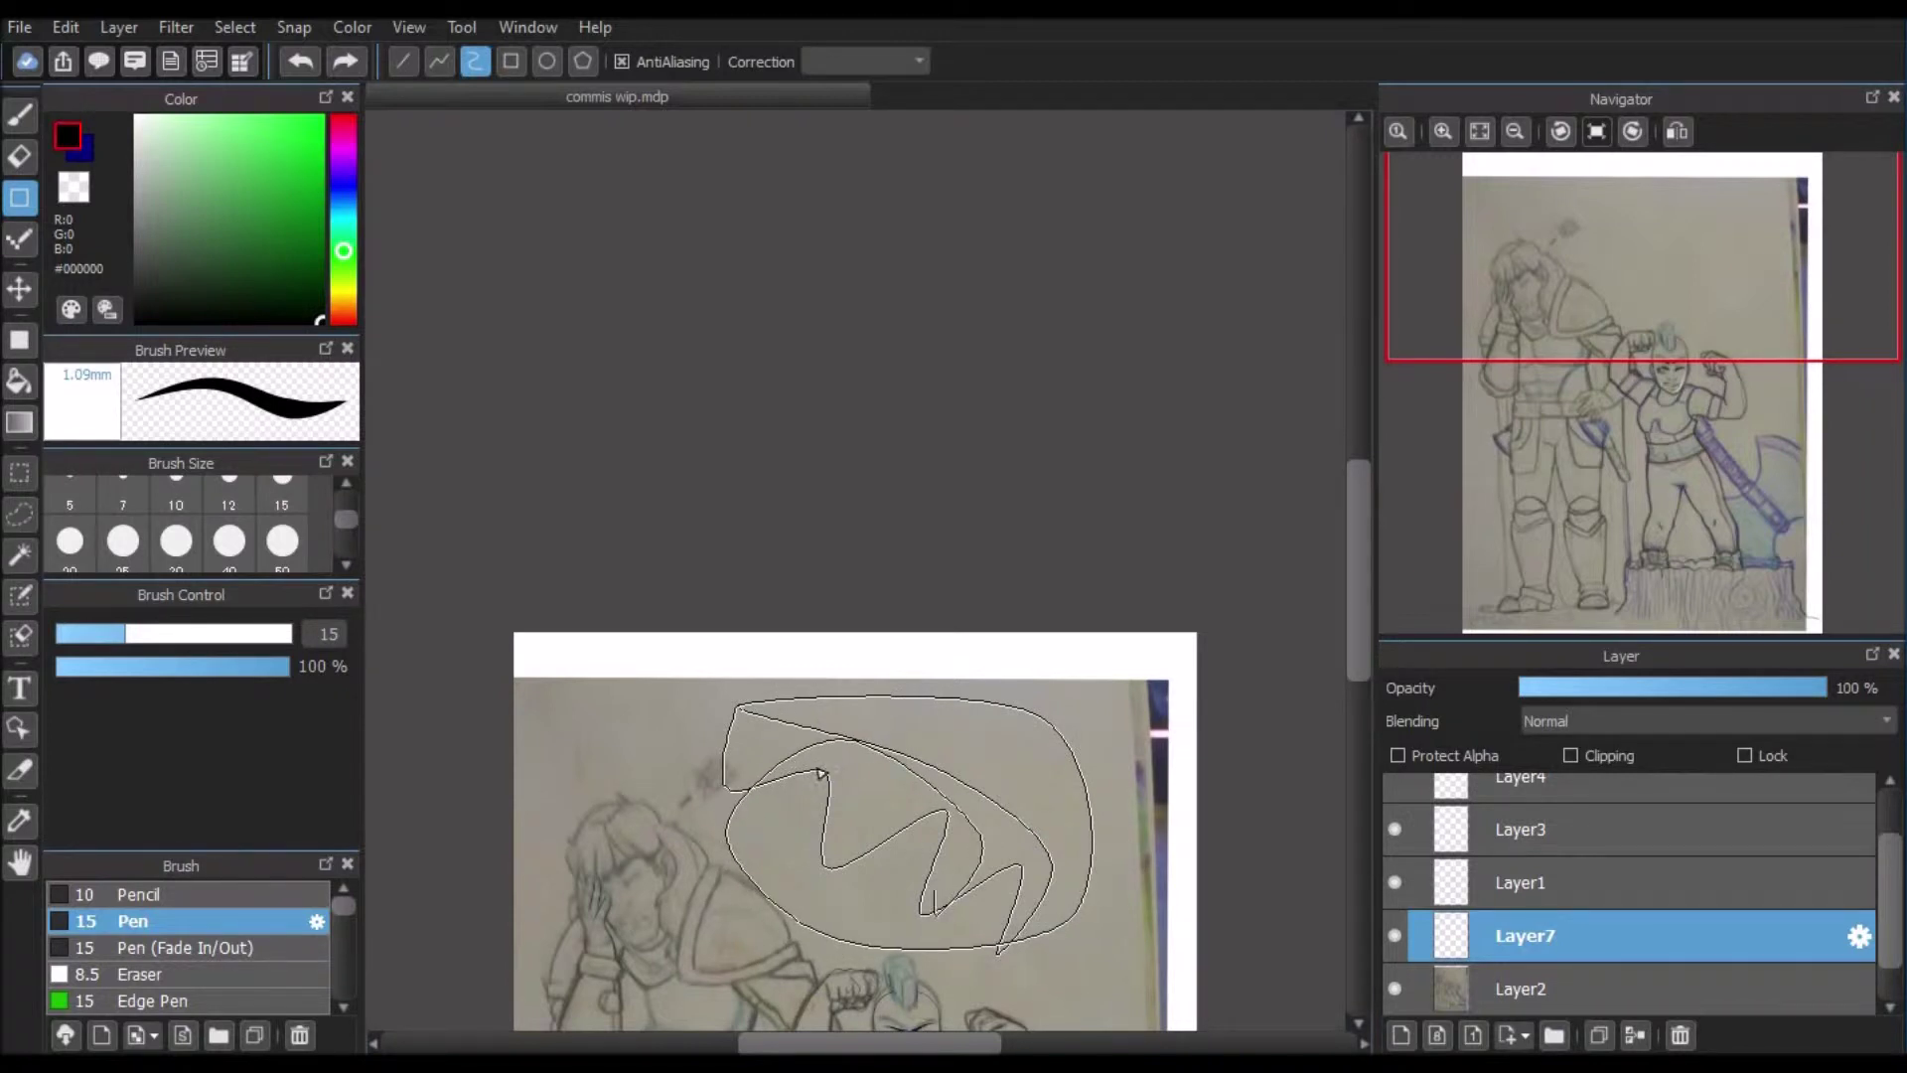
click(832, 800)
Step: Try the rectangle shape and draw an ellipse in the empty area above the shorter figure
click(514, 67)
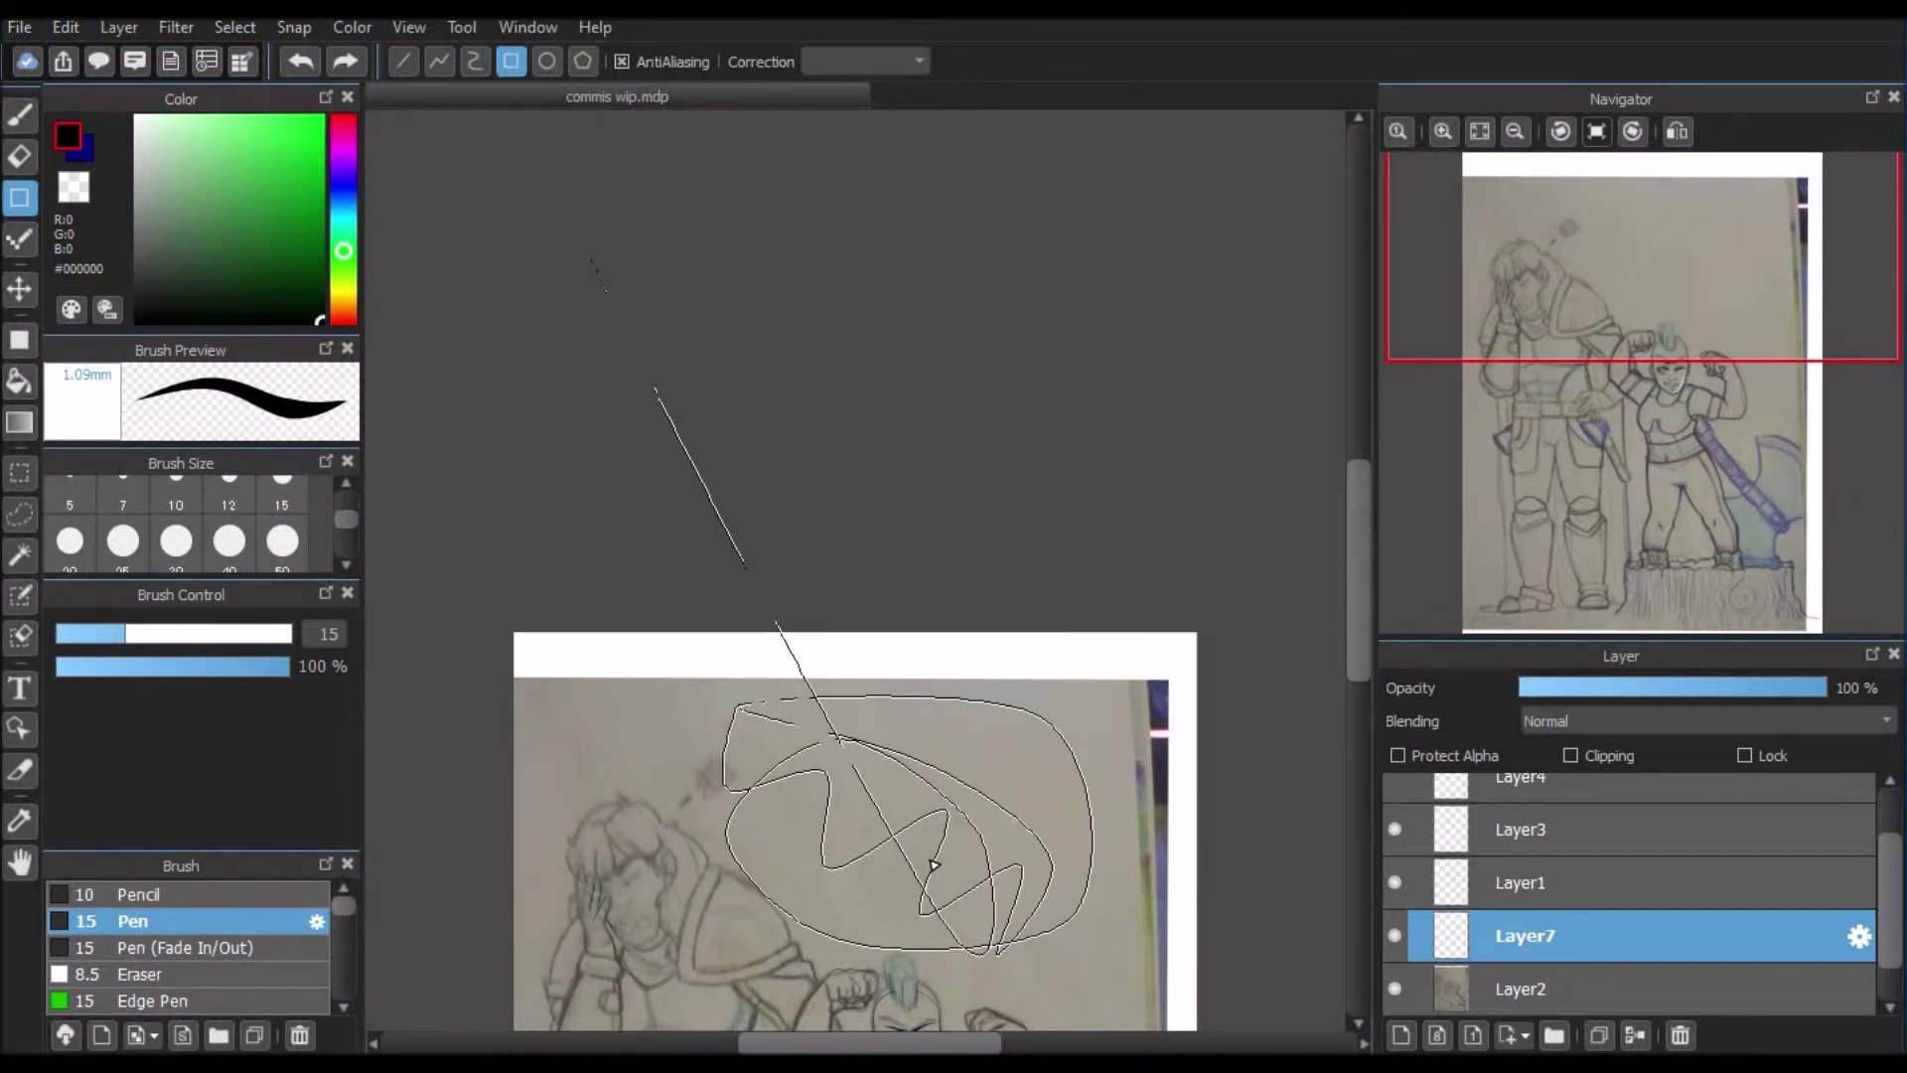
drag(1363, 559, 1368, 487)
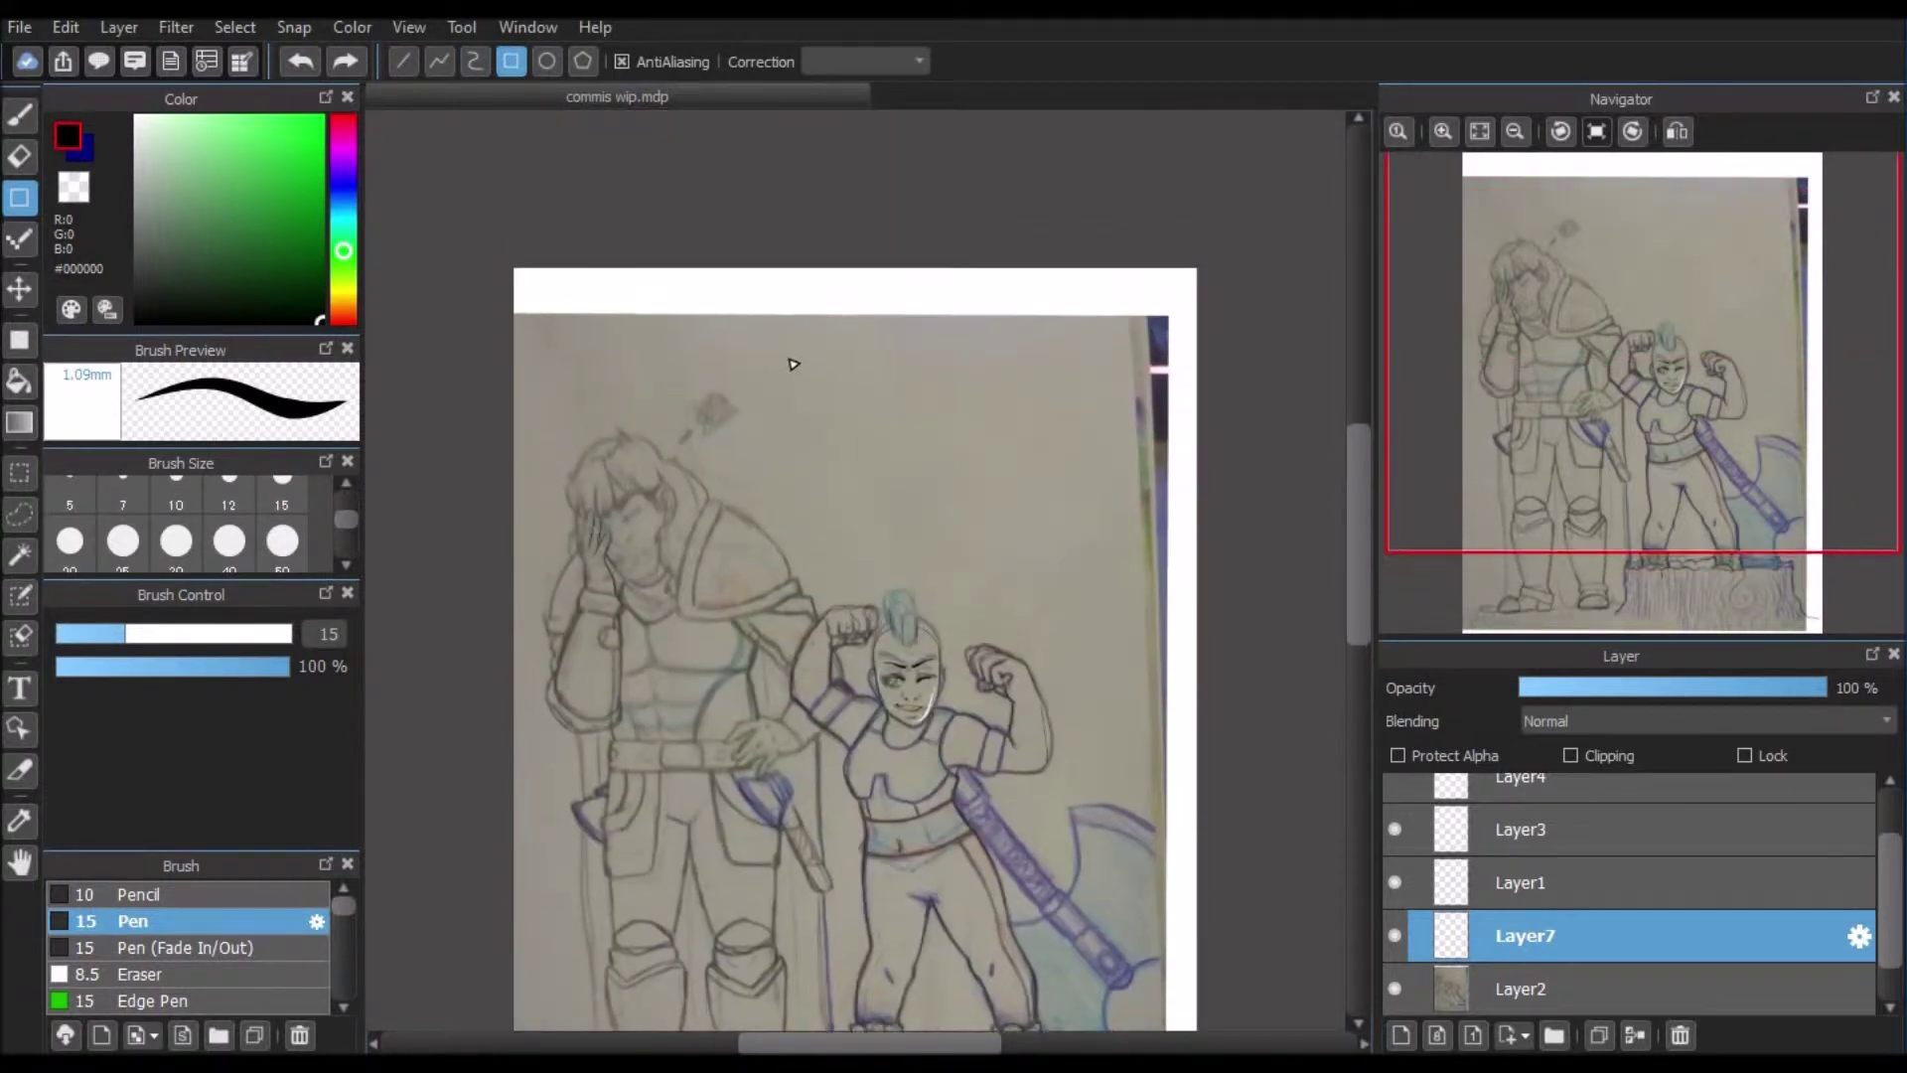
drag(764, 334, 983, 564)
click(547, 61)
drag(851, 361, 985, 508)
Step: Set the shape type to polygon and undo the ellipse drawn above the shorter figure
click(583, 61)
scroll(647, 123, up, 3)
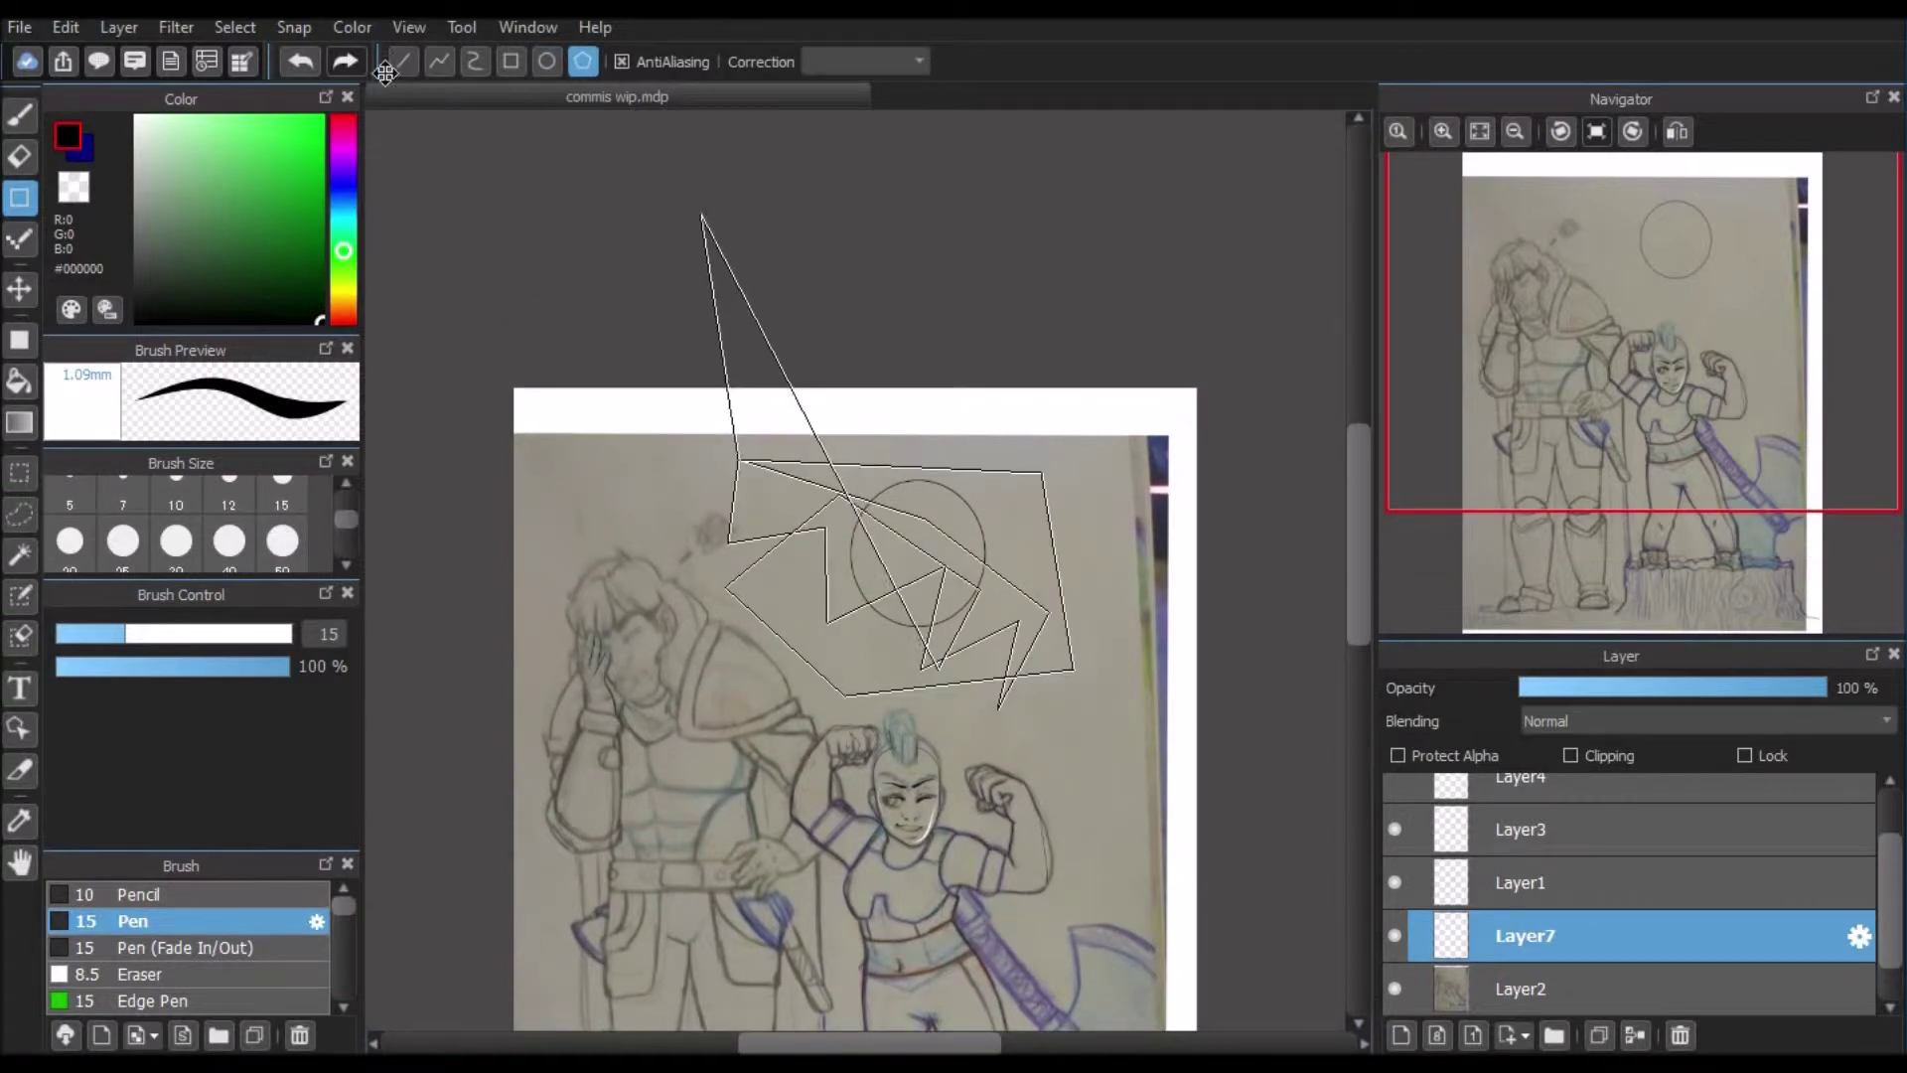
key(Escape)
scroll(499, 93, up, 7)
drag(1357, 572, 1356, 629)
scroll(1144, 582, up, 4)
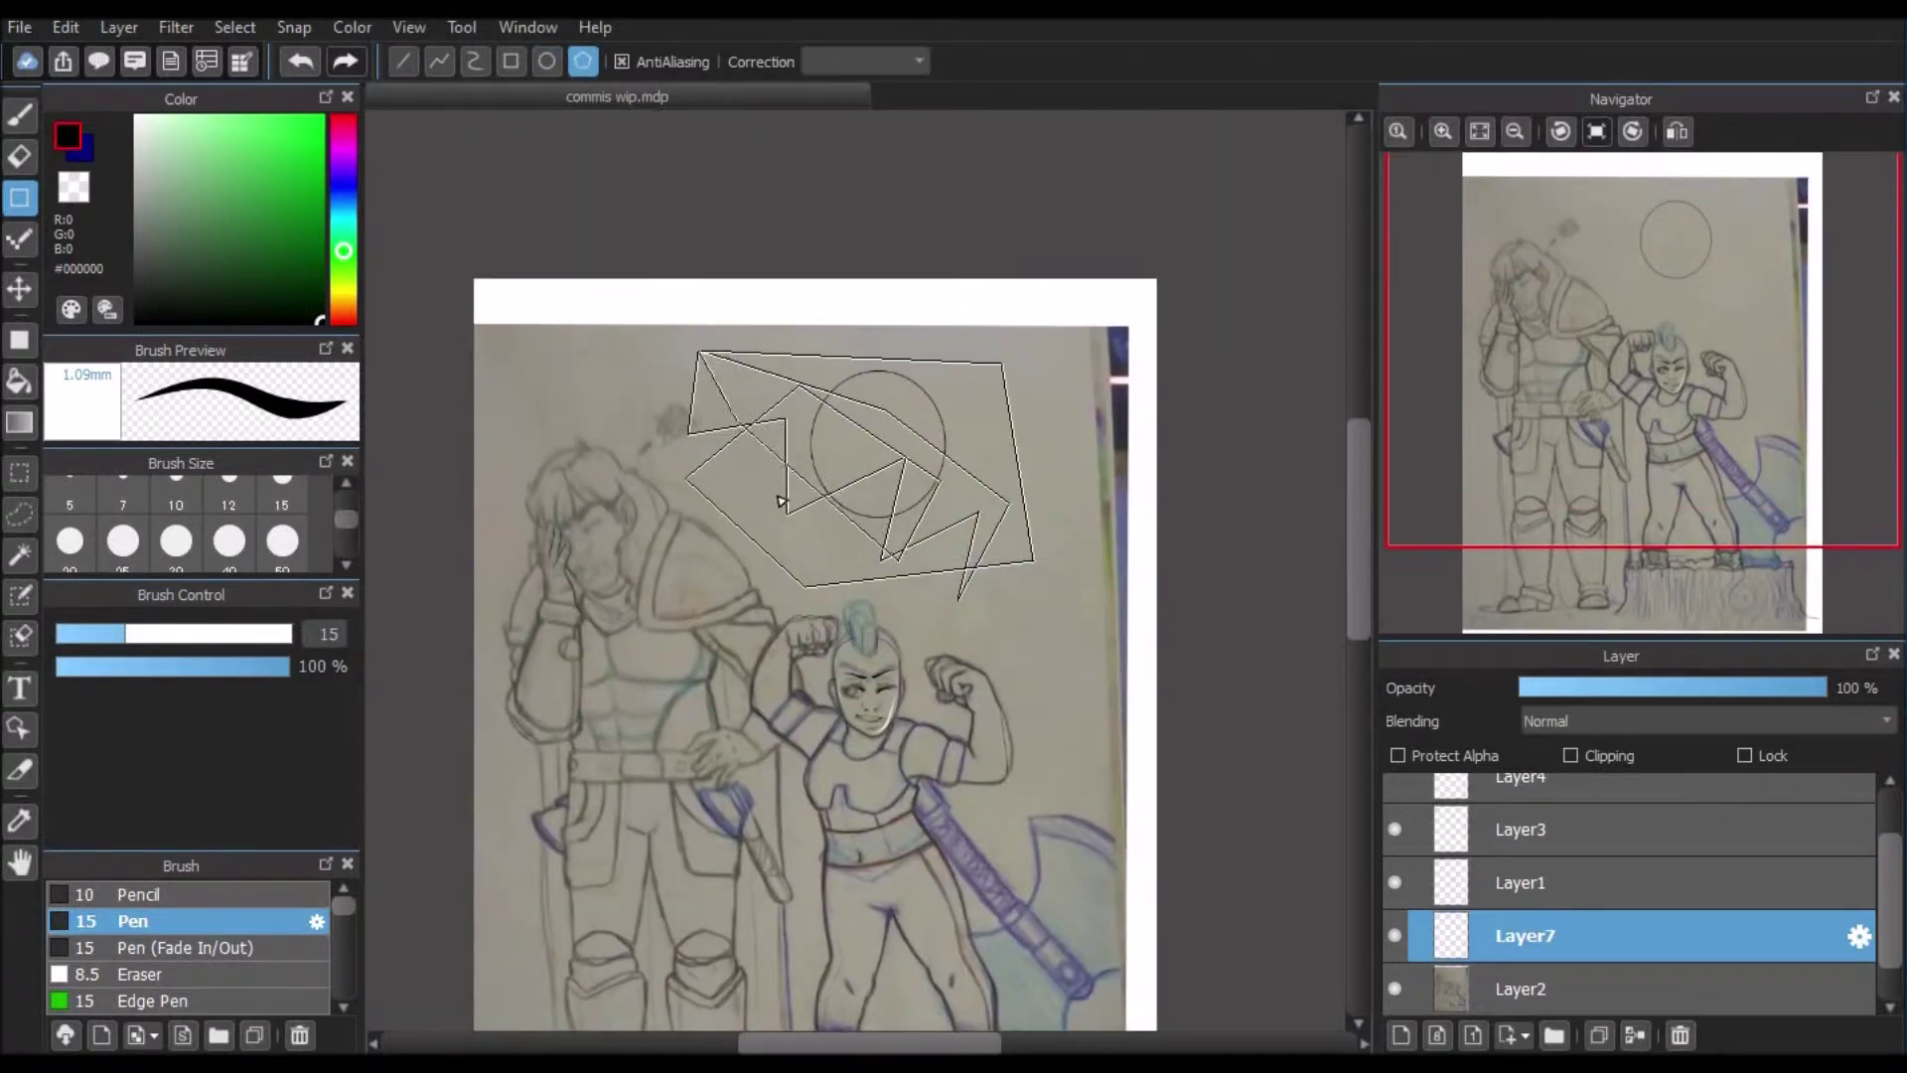
click(291, 63)
click(306, 64)
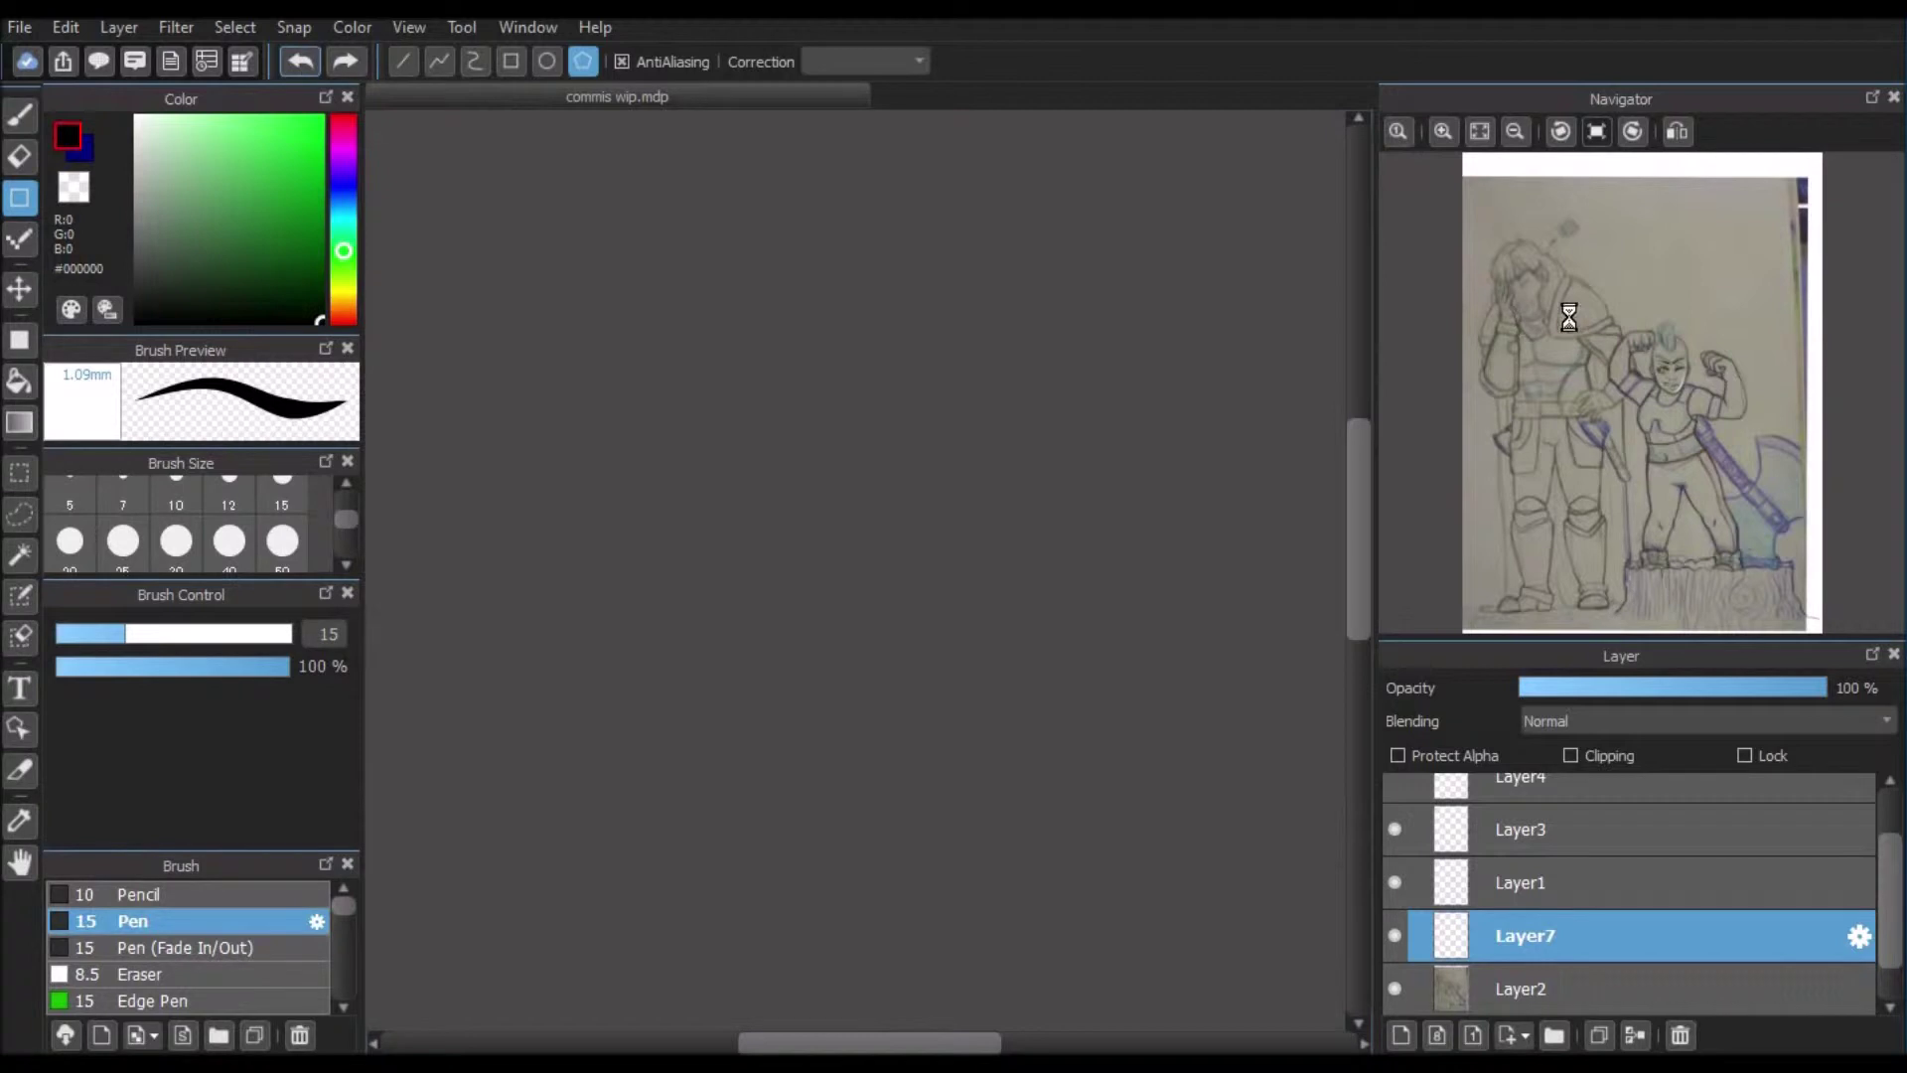
Step: Undo the earlier edits back to the selected red trousers fill on Layer7
click(1481, 135)
scroll(825, 536, right, 2)
scroll(592, 266, up, 3)
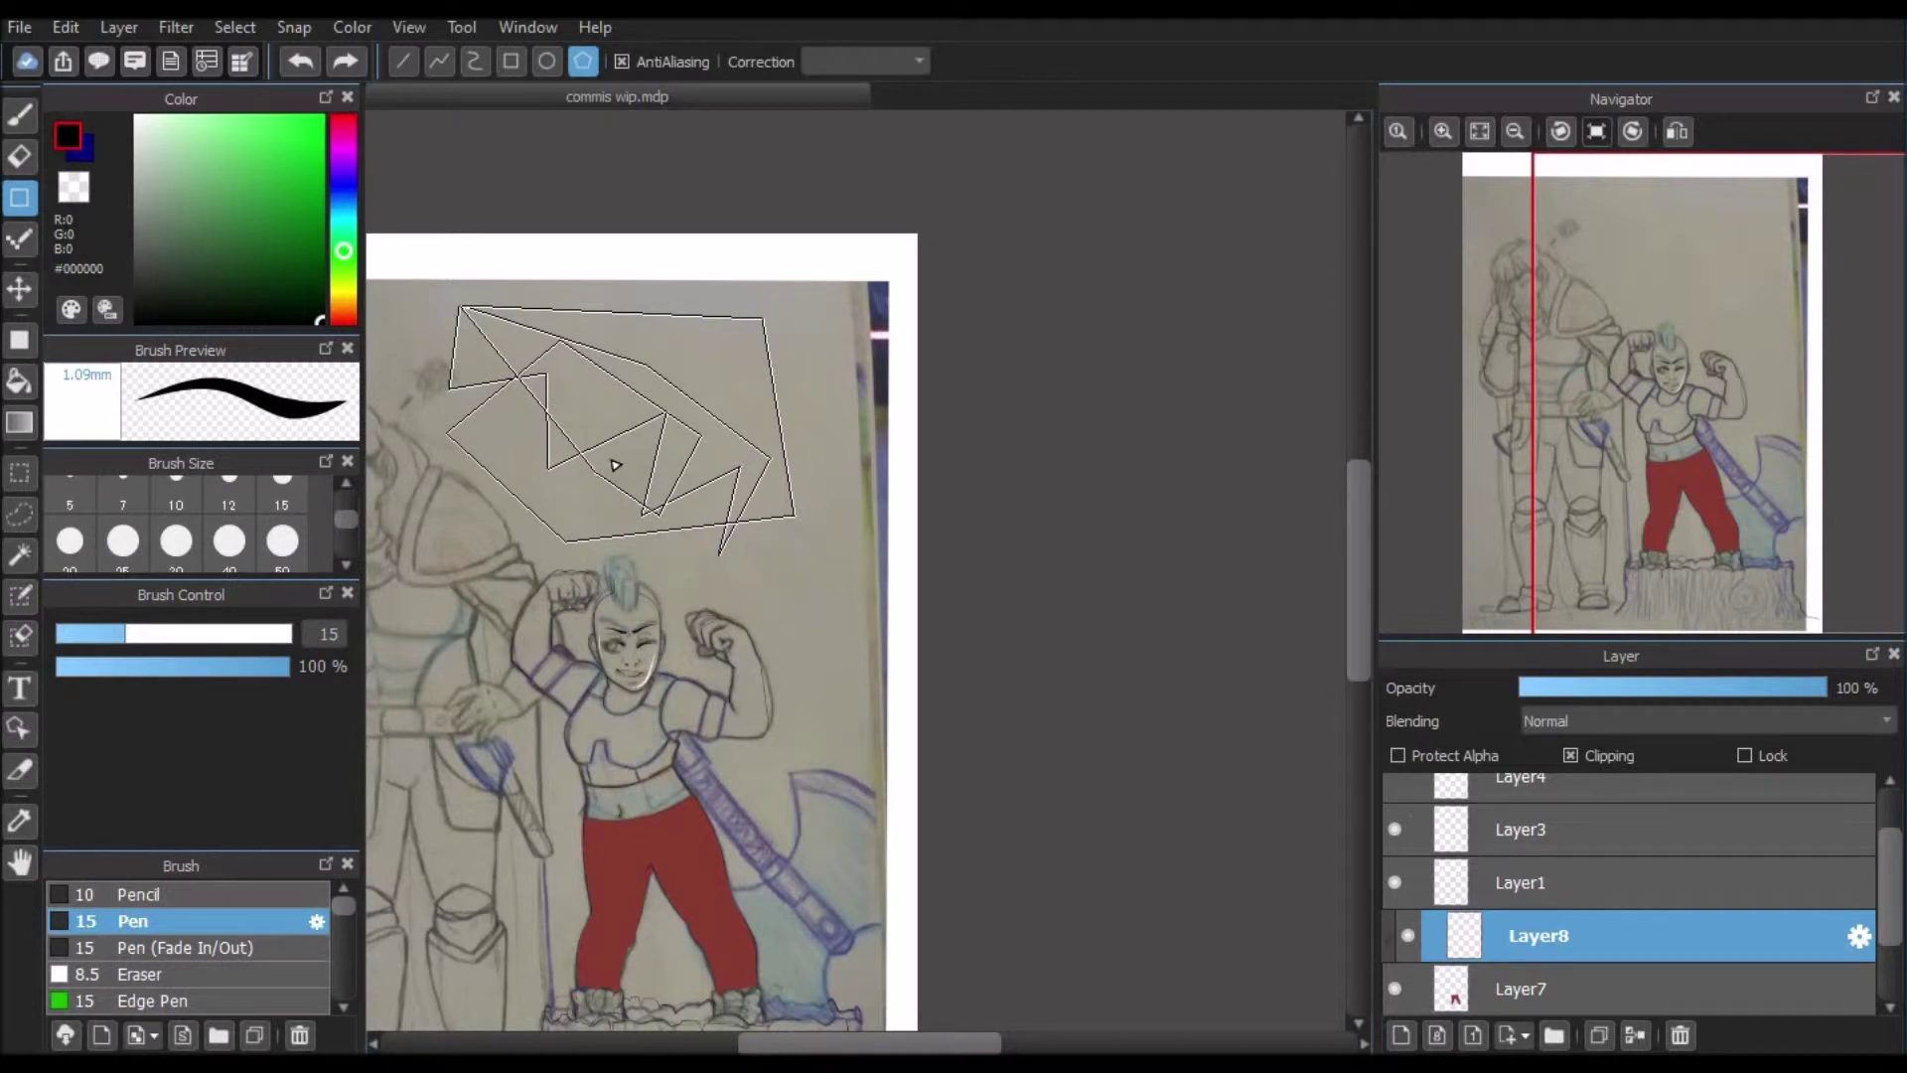
key(ctrl+z)
key(ctrl+z)
key(ctrl+z)
key(ctrl+z)
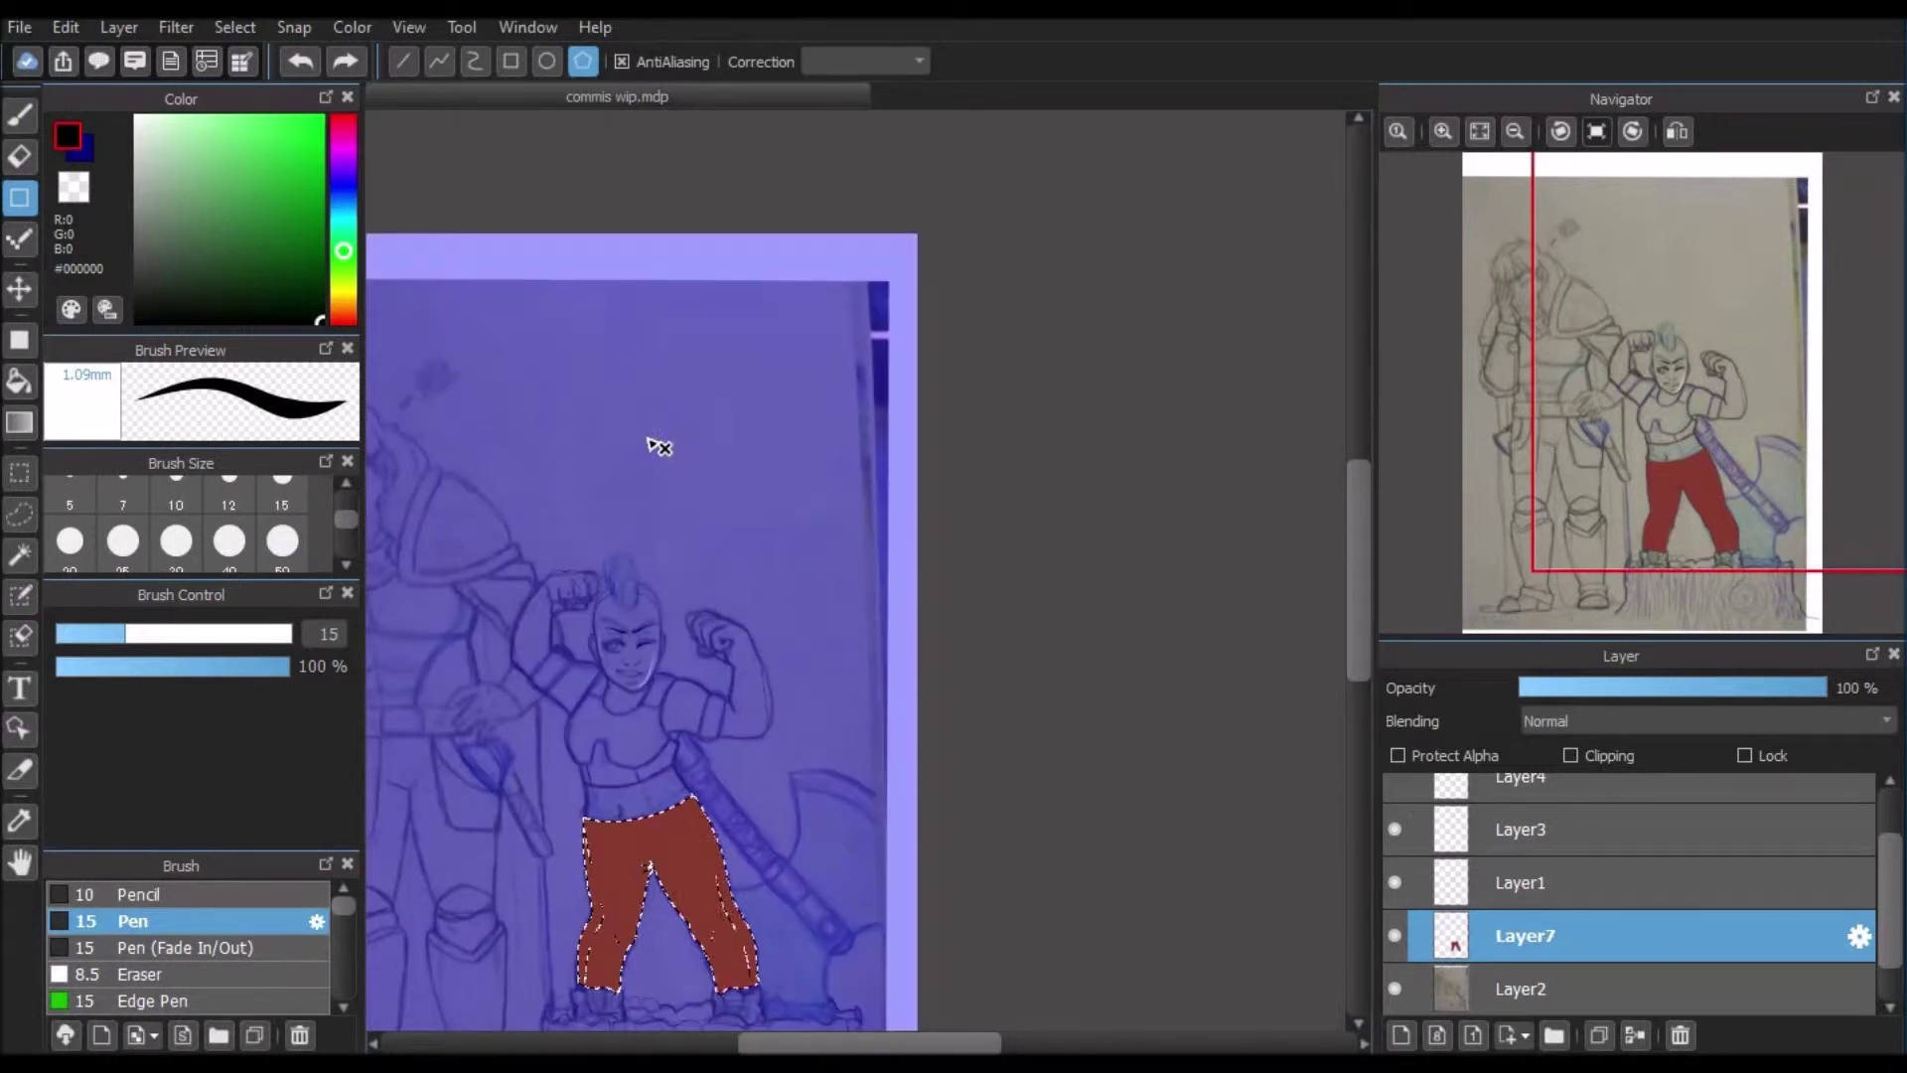
click(294, 62)
Step: Return the shape type to line and clear the selection around the red trousers
mouse_move(444, 298)
mouse_down()
mouse_move(483, 386)
mouse_move(752, 576)
mouse_up()
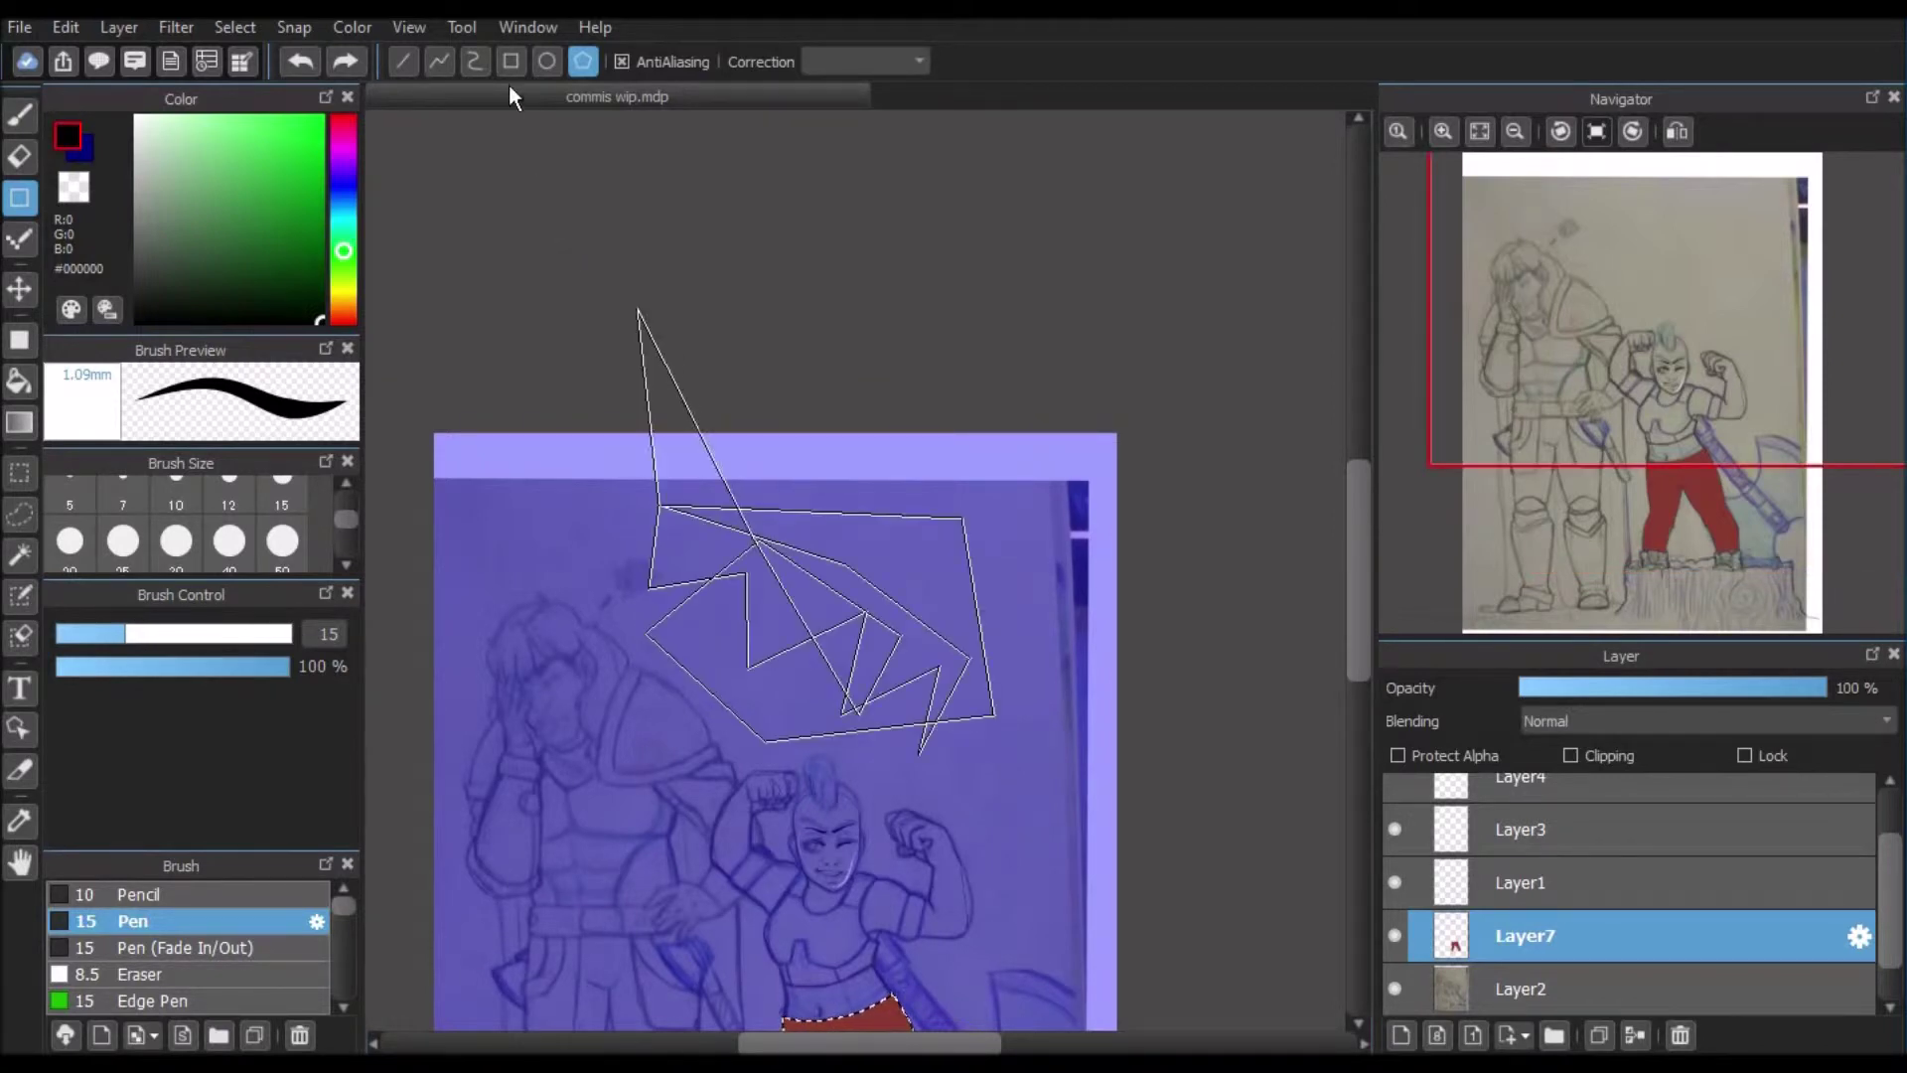
click(443, 59)
click(407, 60)
drag(1360, 542, 1341, 504)
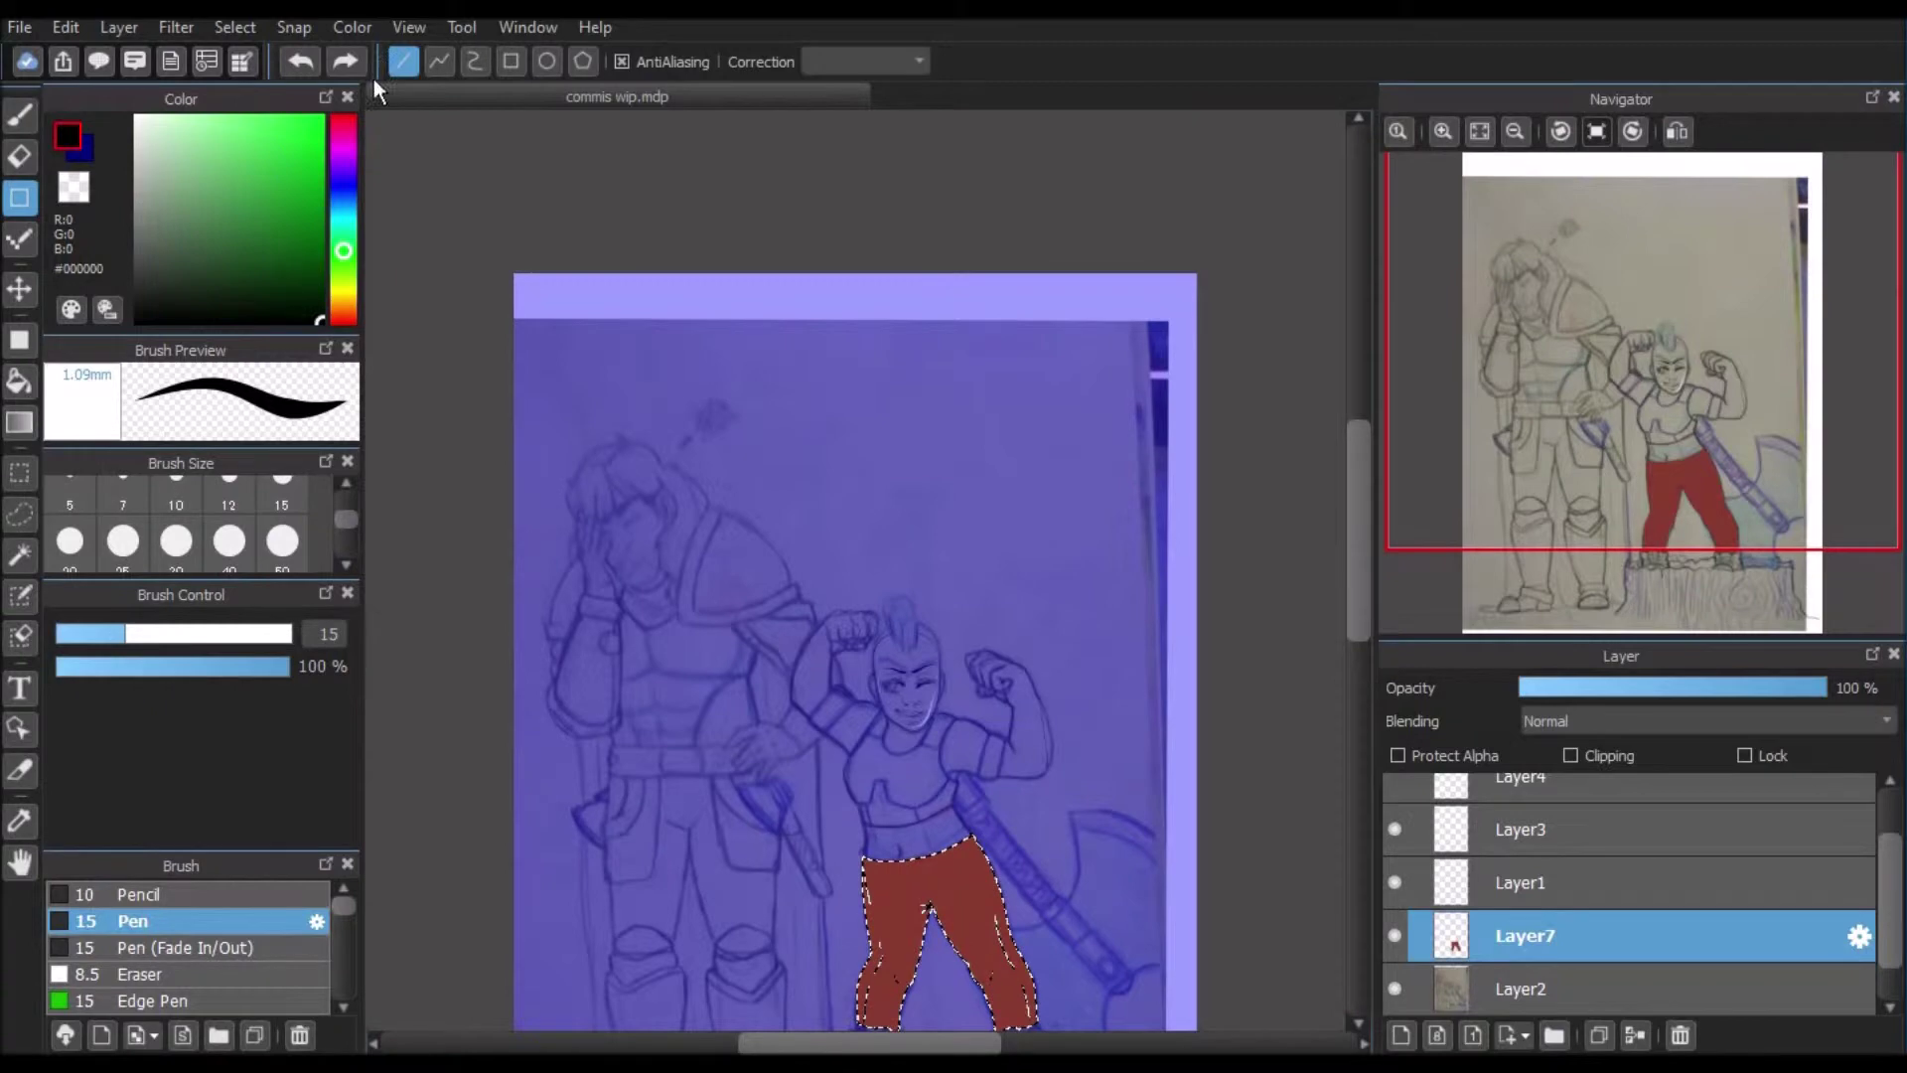
click(231, 28)
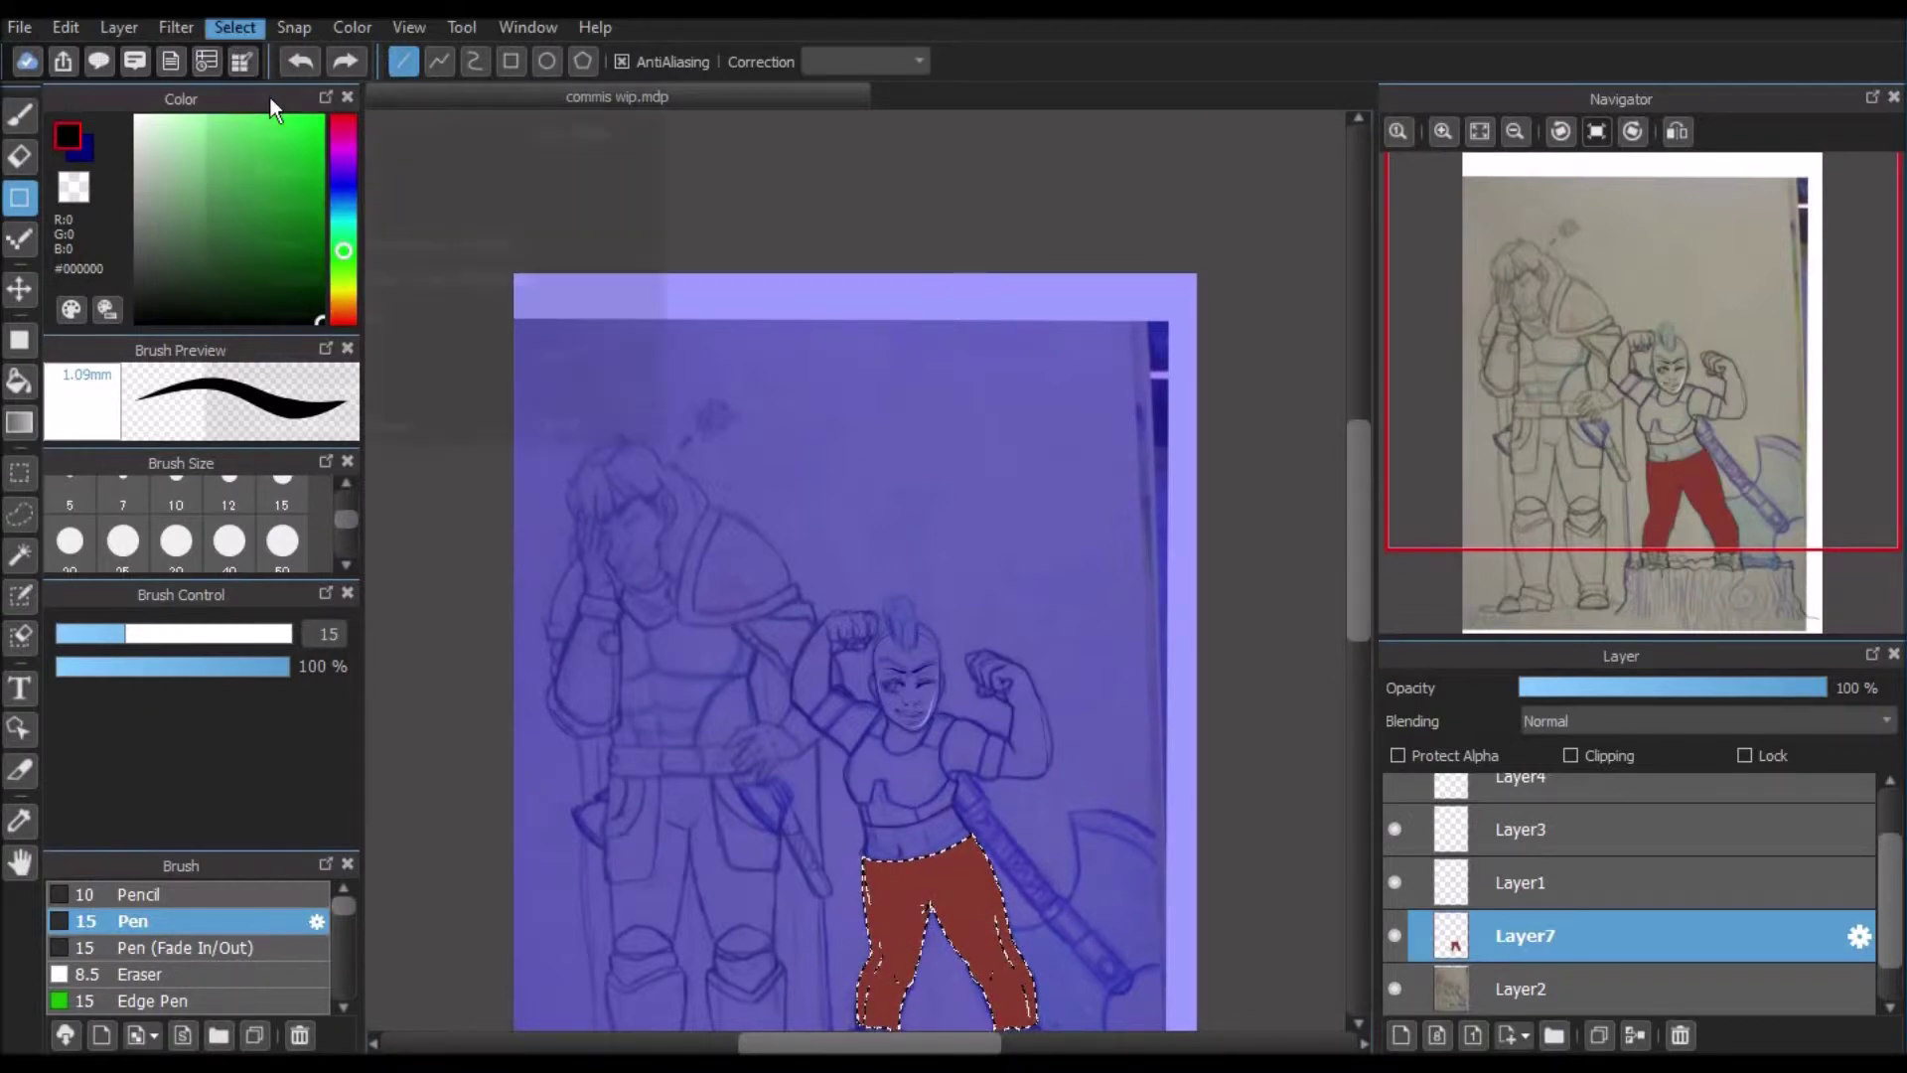
click(271, 95)
click(1480, 131)
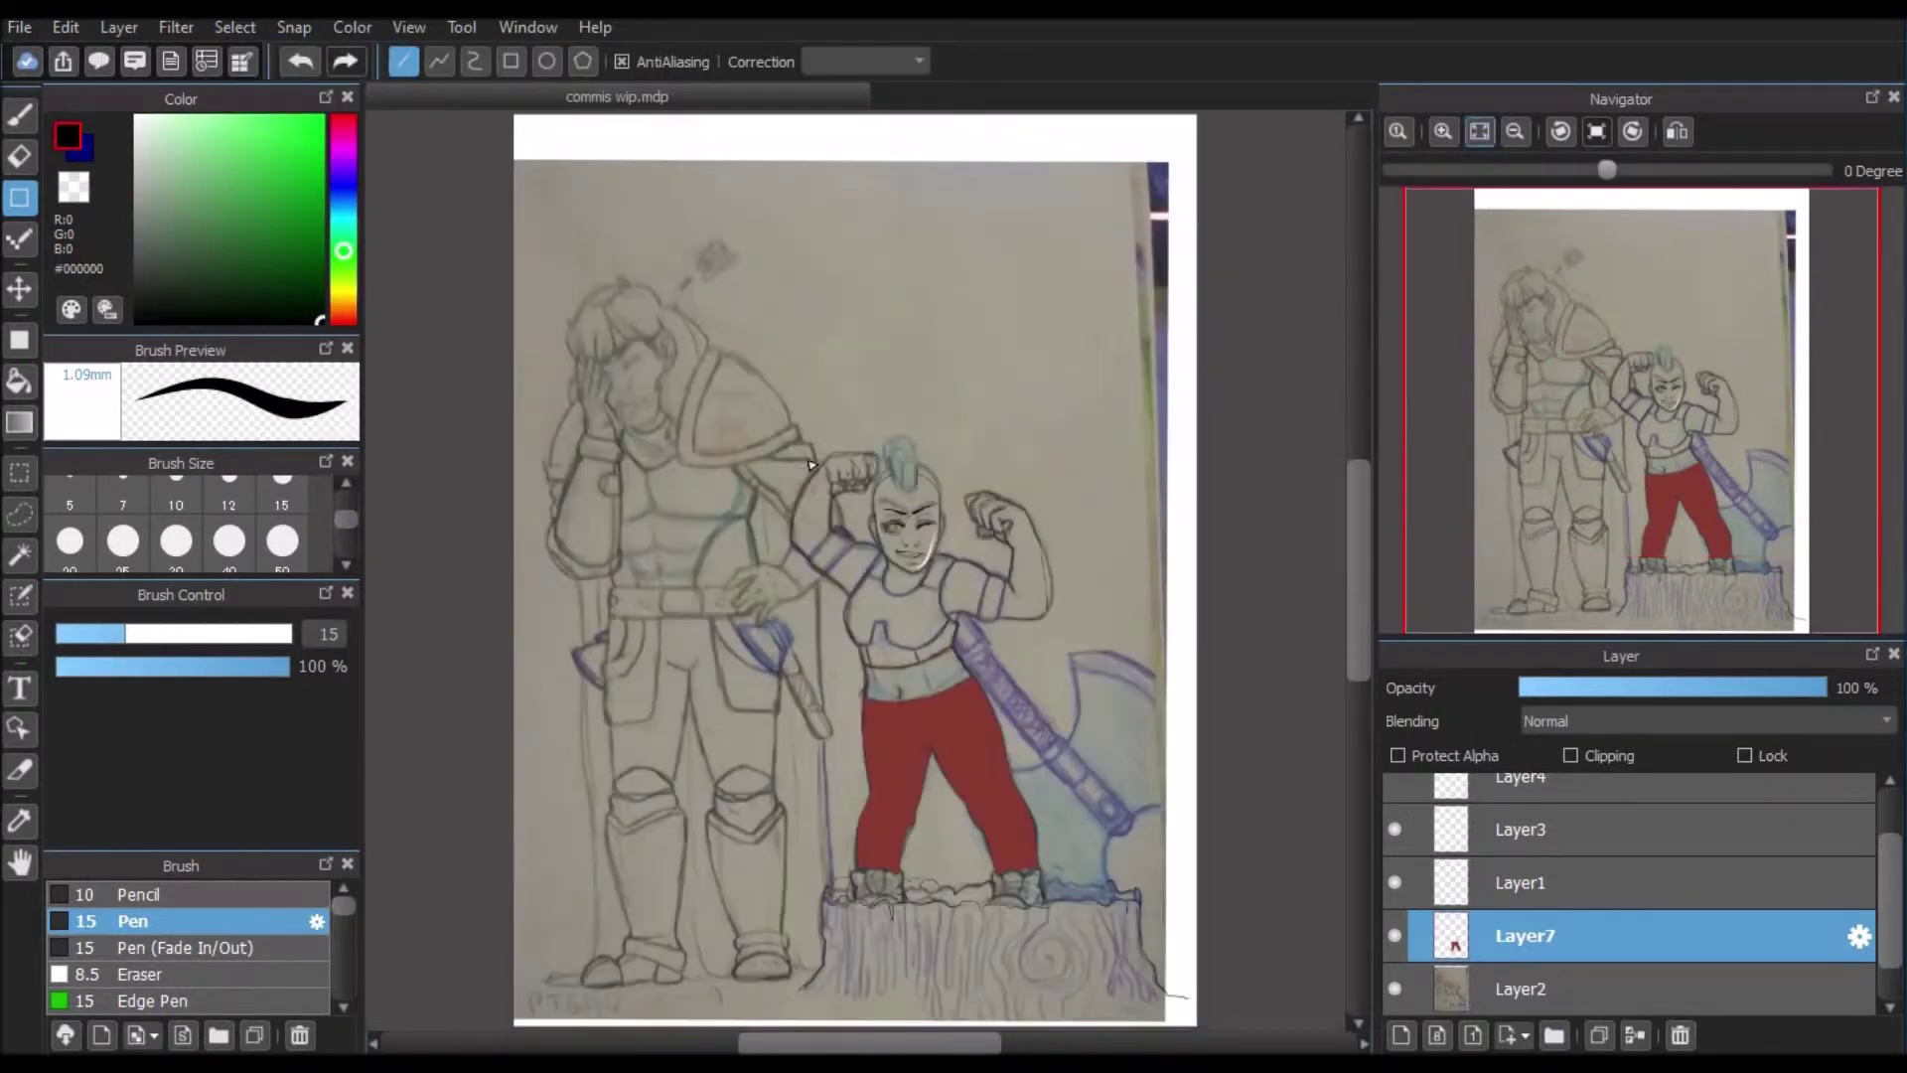
Step: Fill Layer2 with a vertical linear black-to-blue gradient, apply a second, diagonal one and undo the diagonal gradient
click(24, 417)
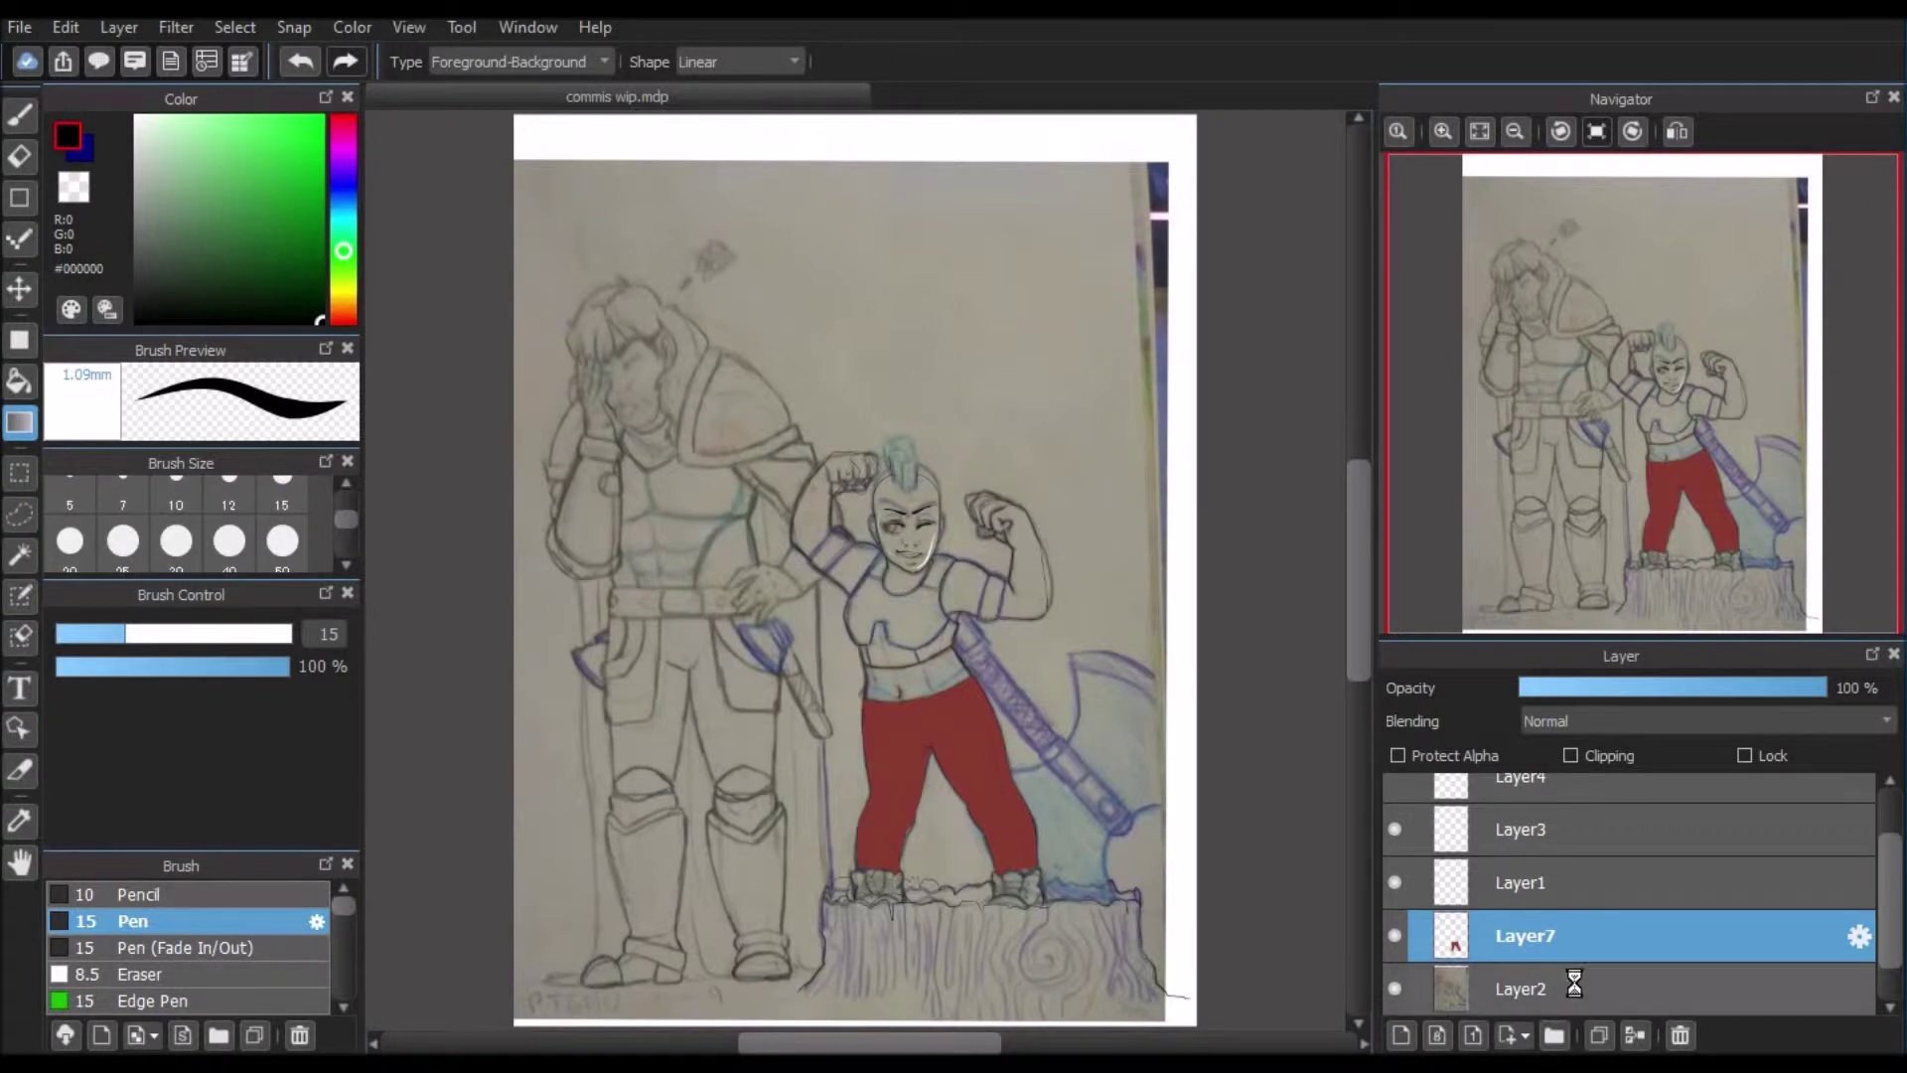
click(1524, 991)
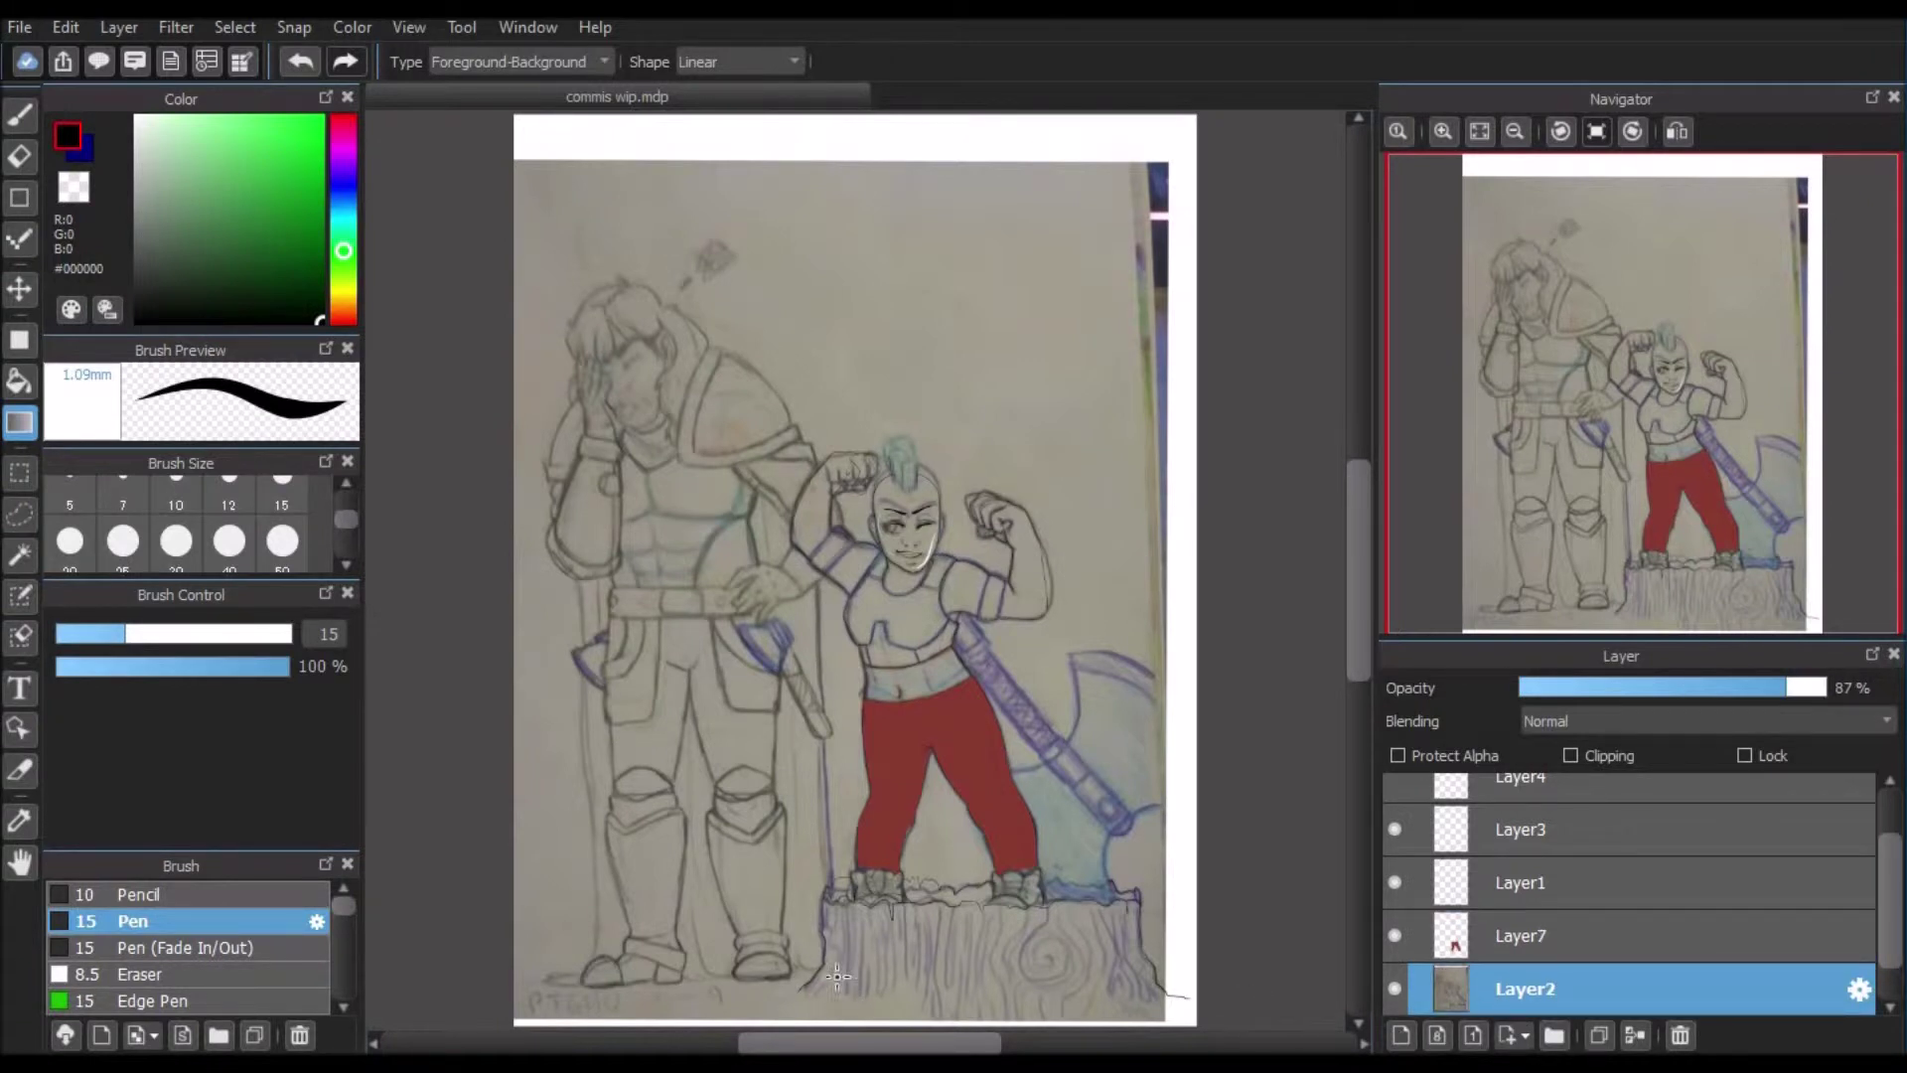
drag(841, 1001, 843, 326)
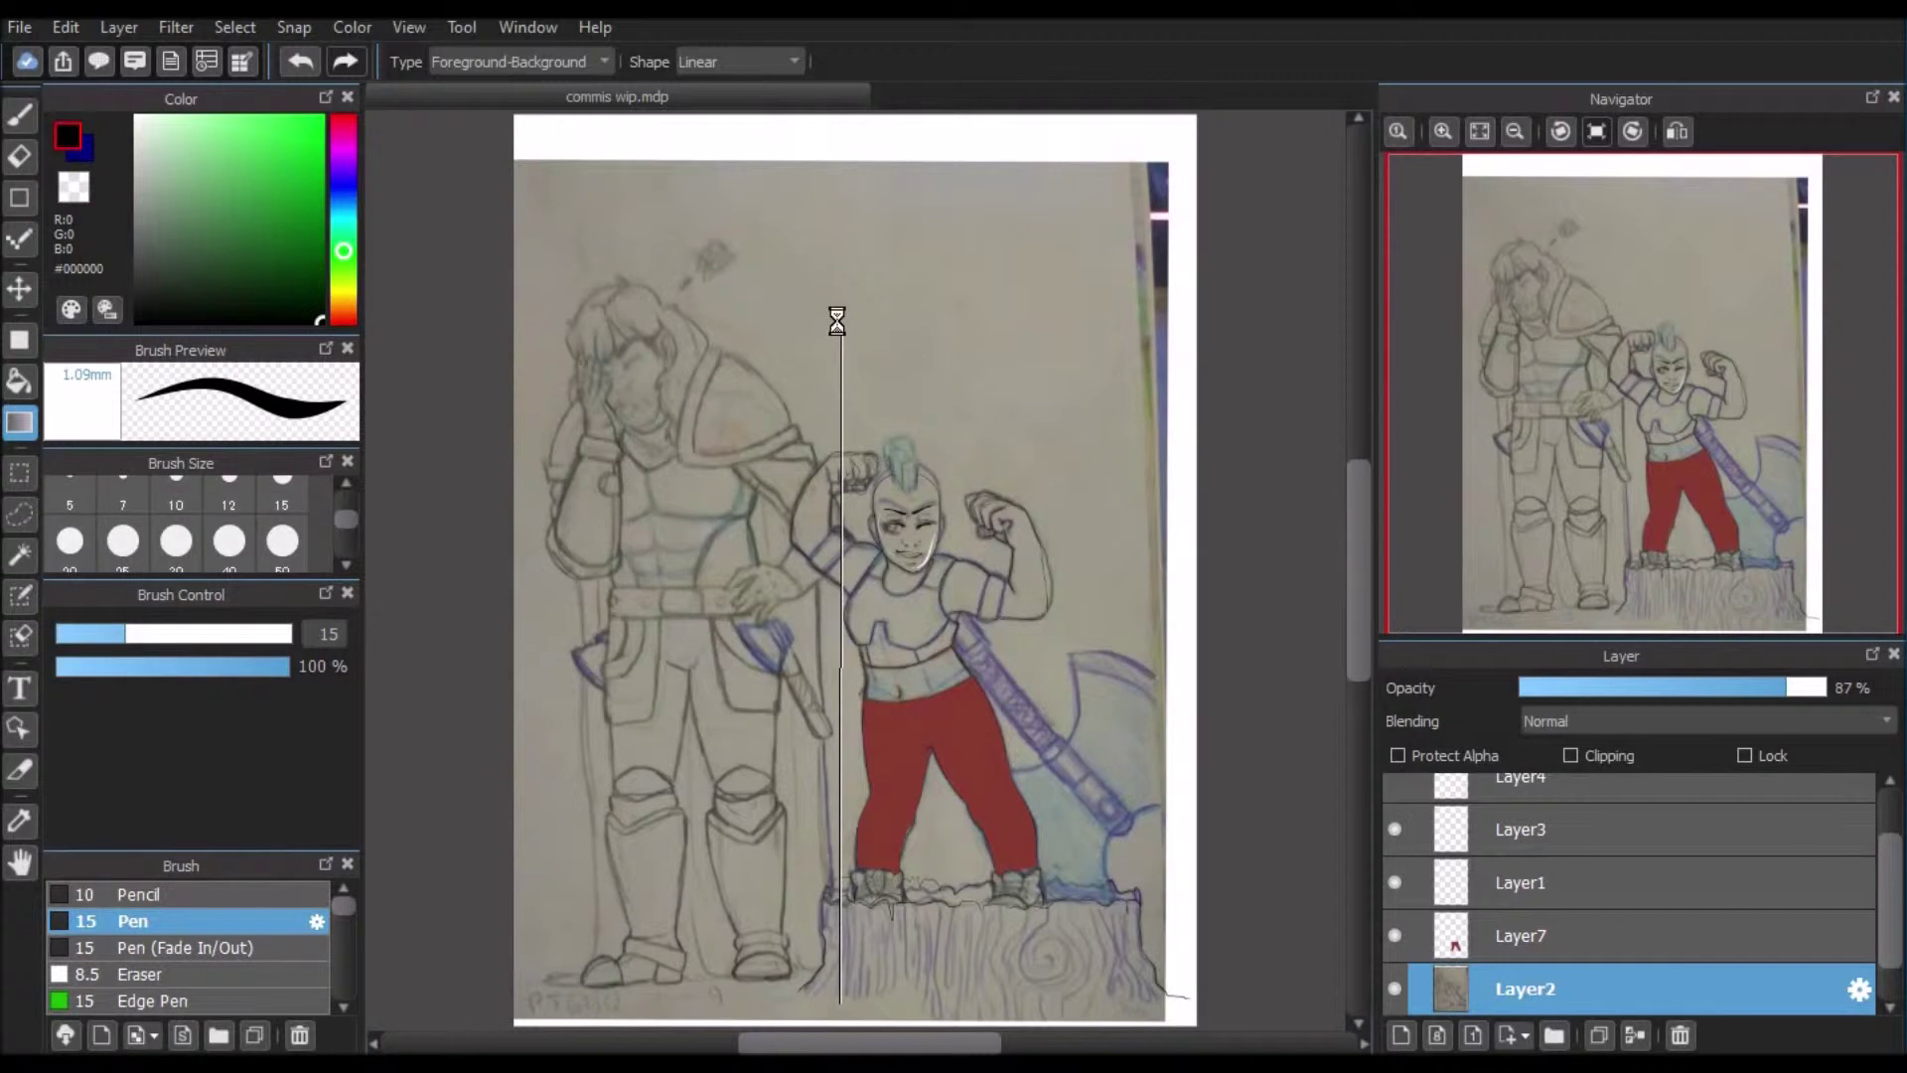
drag(837, 320, 876, 345)
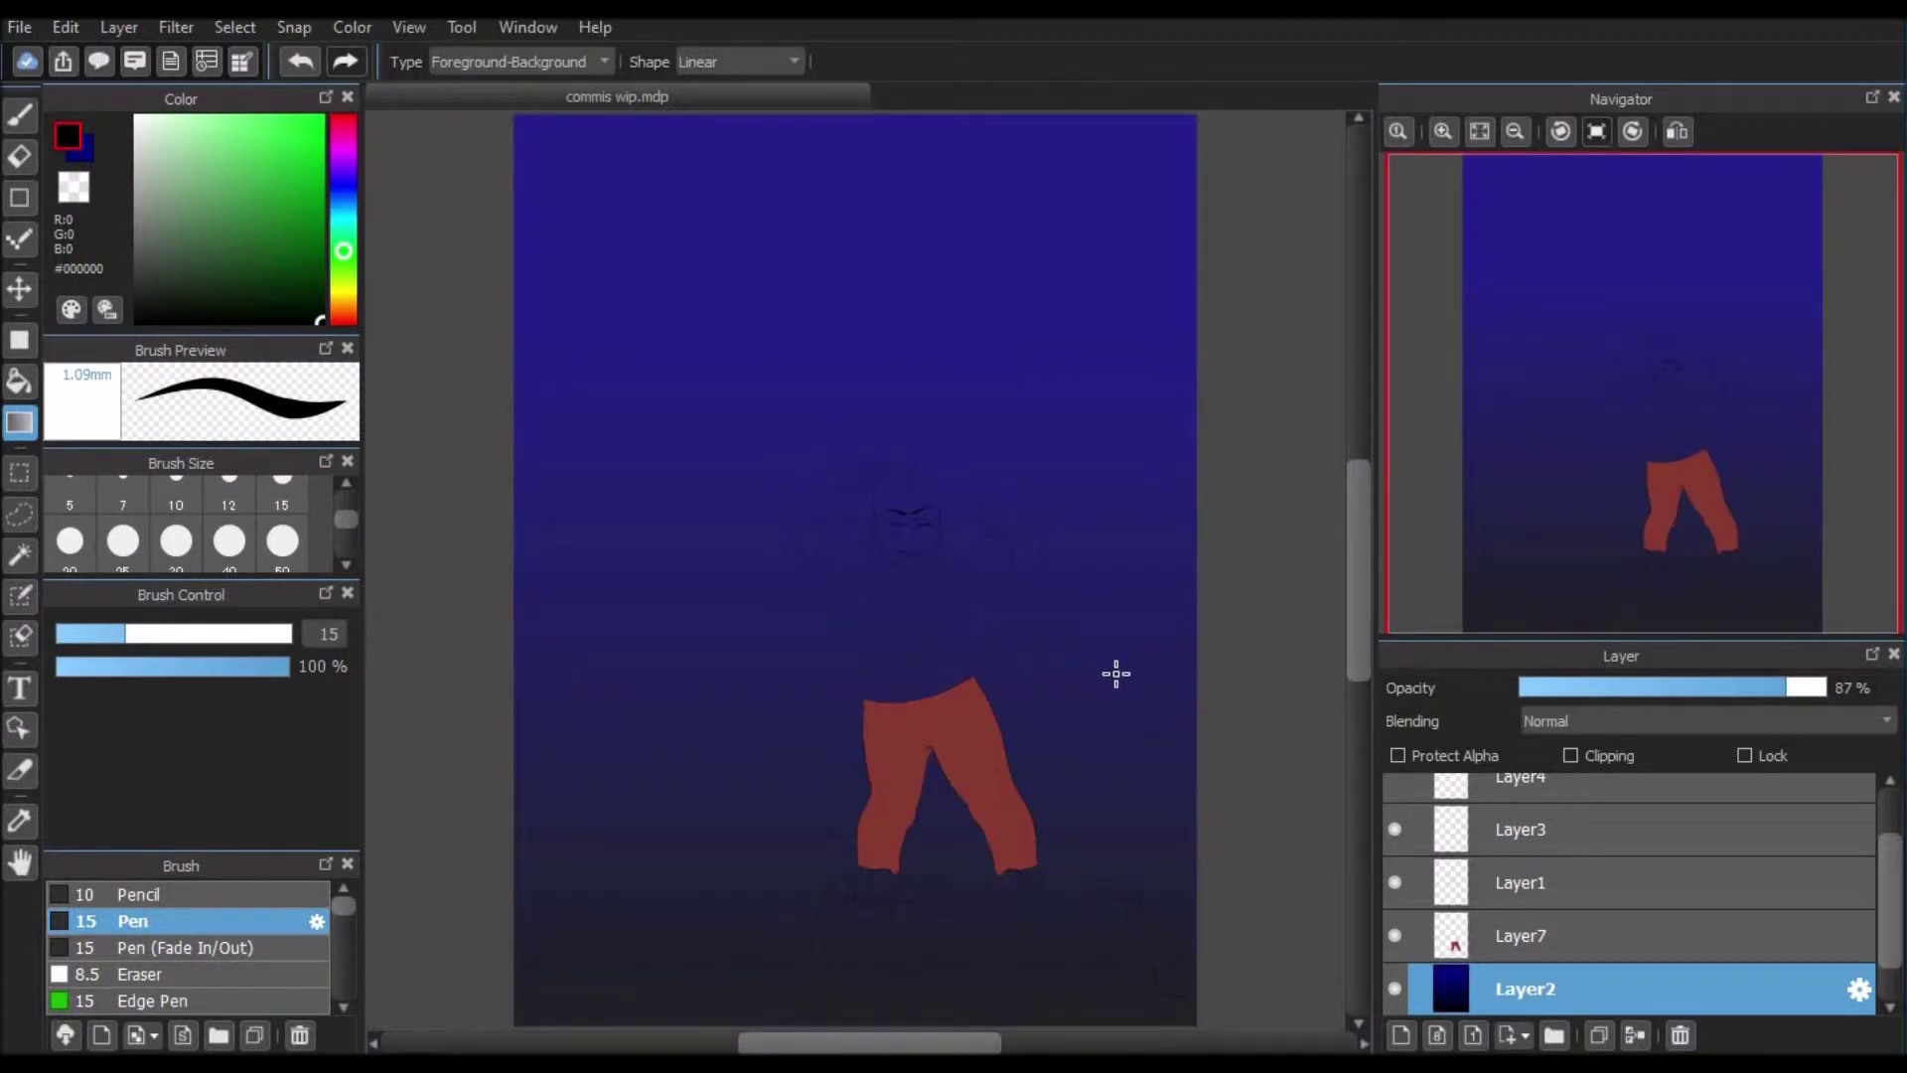
drag(912, 779, 1154, 413)
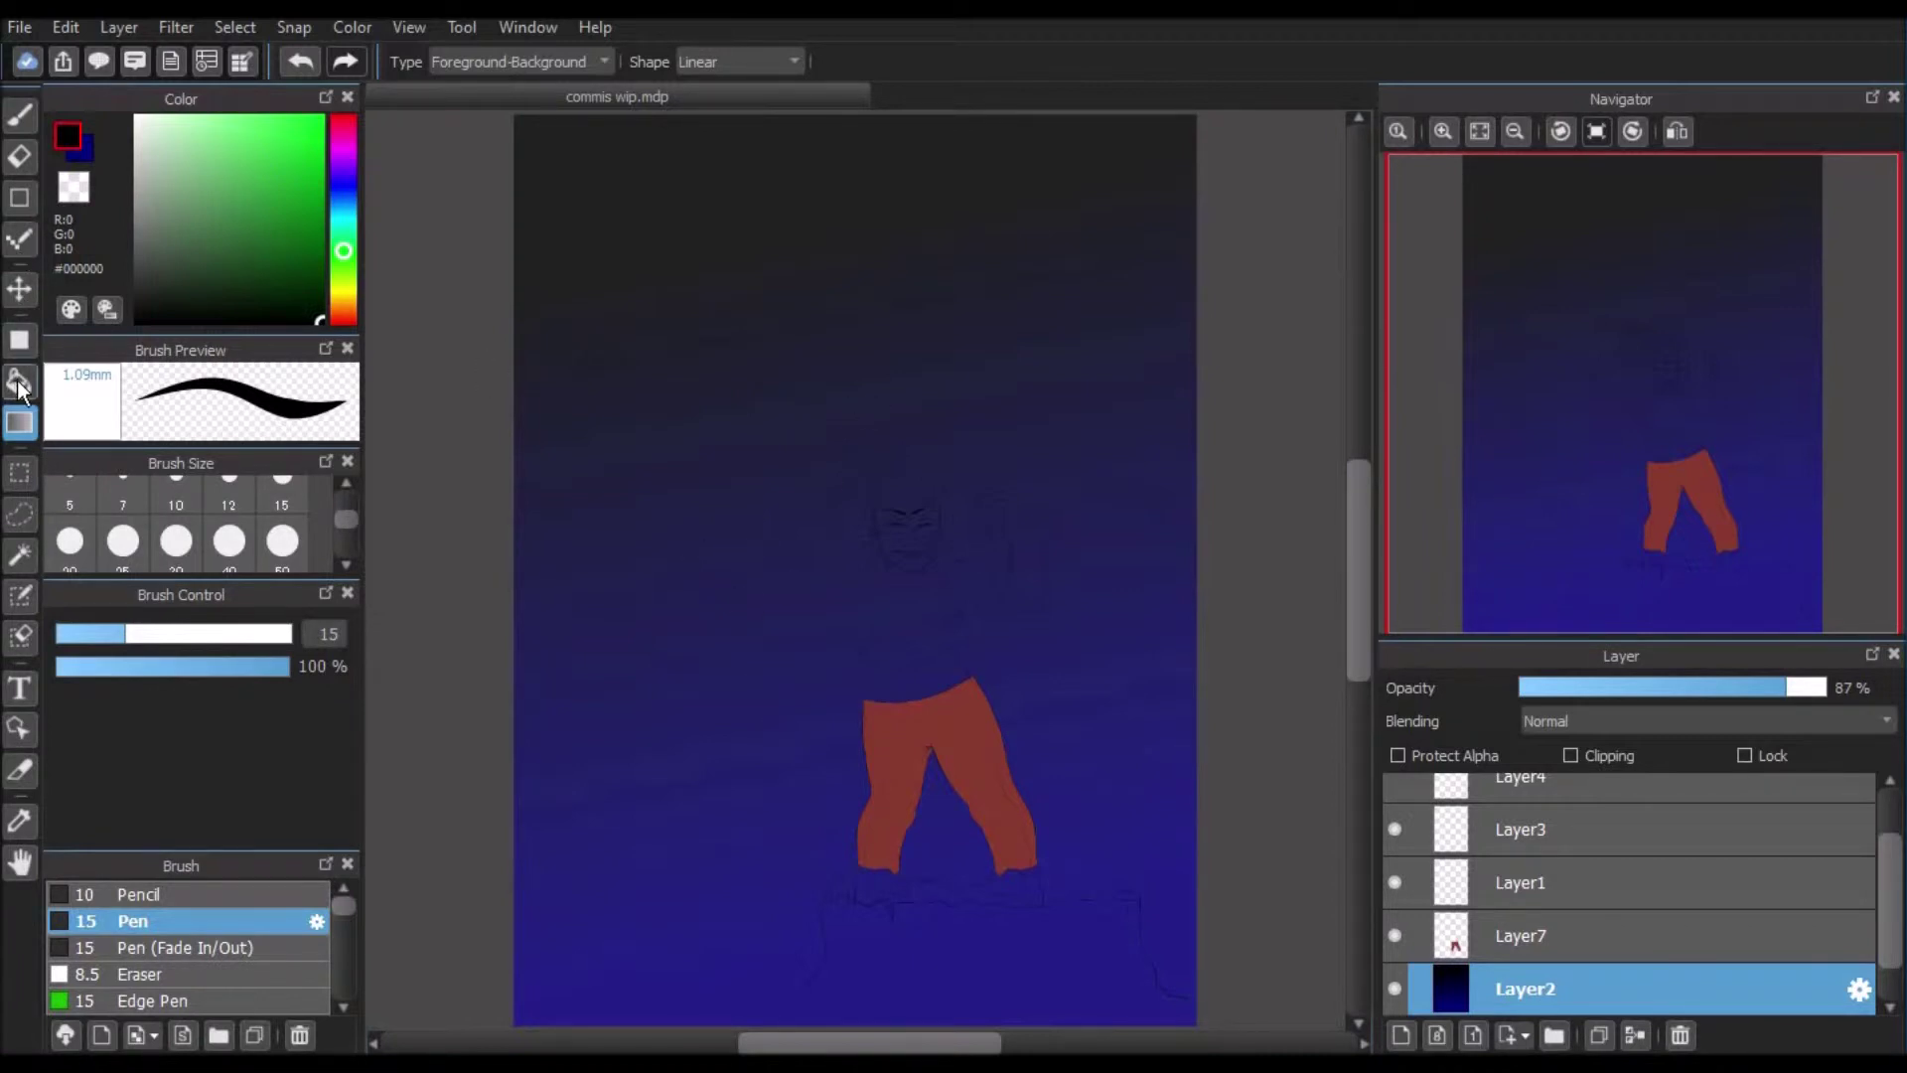
click(301, 63)
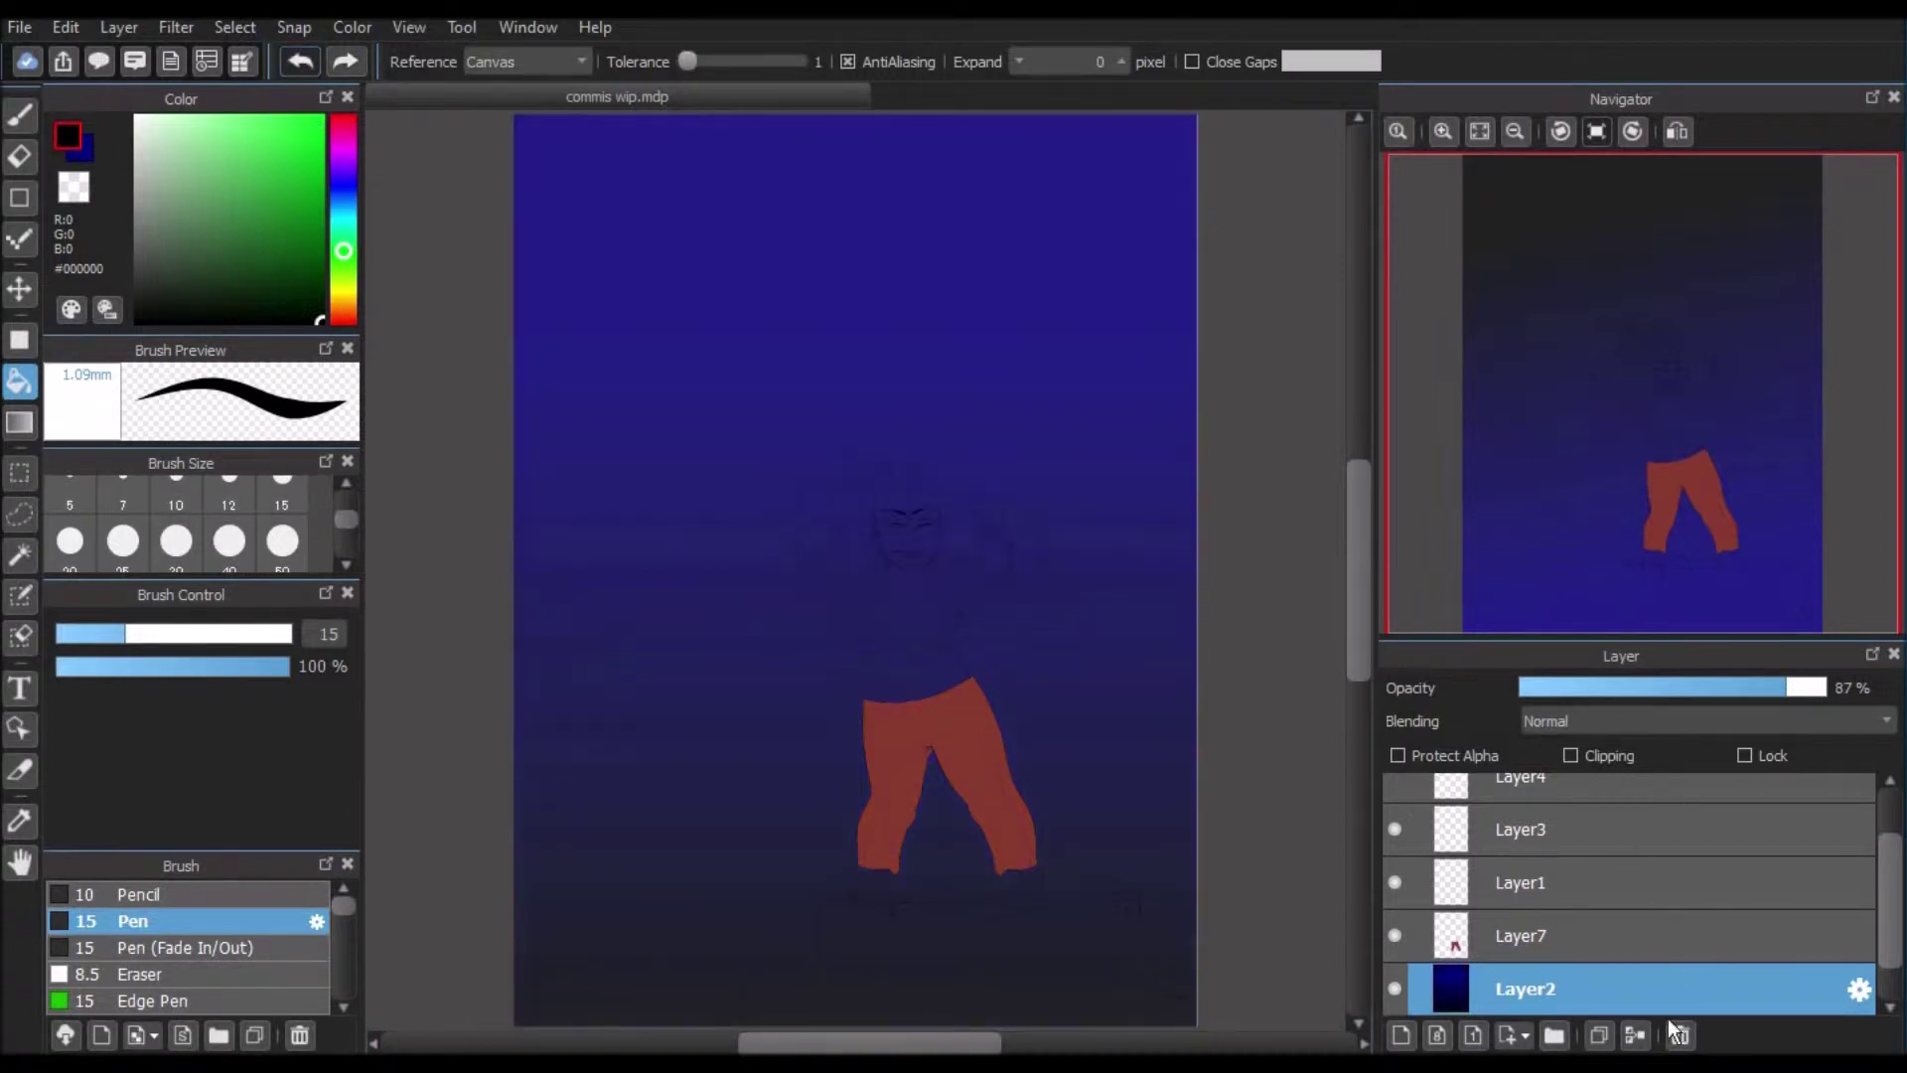
Step: Delete Layer2, test a bucket fill on Layer7 and undo it
click(1682, 1035)
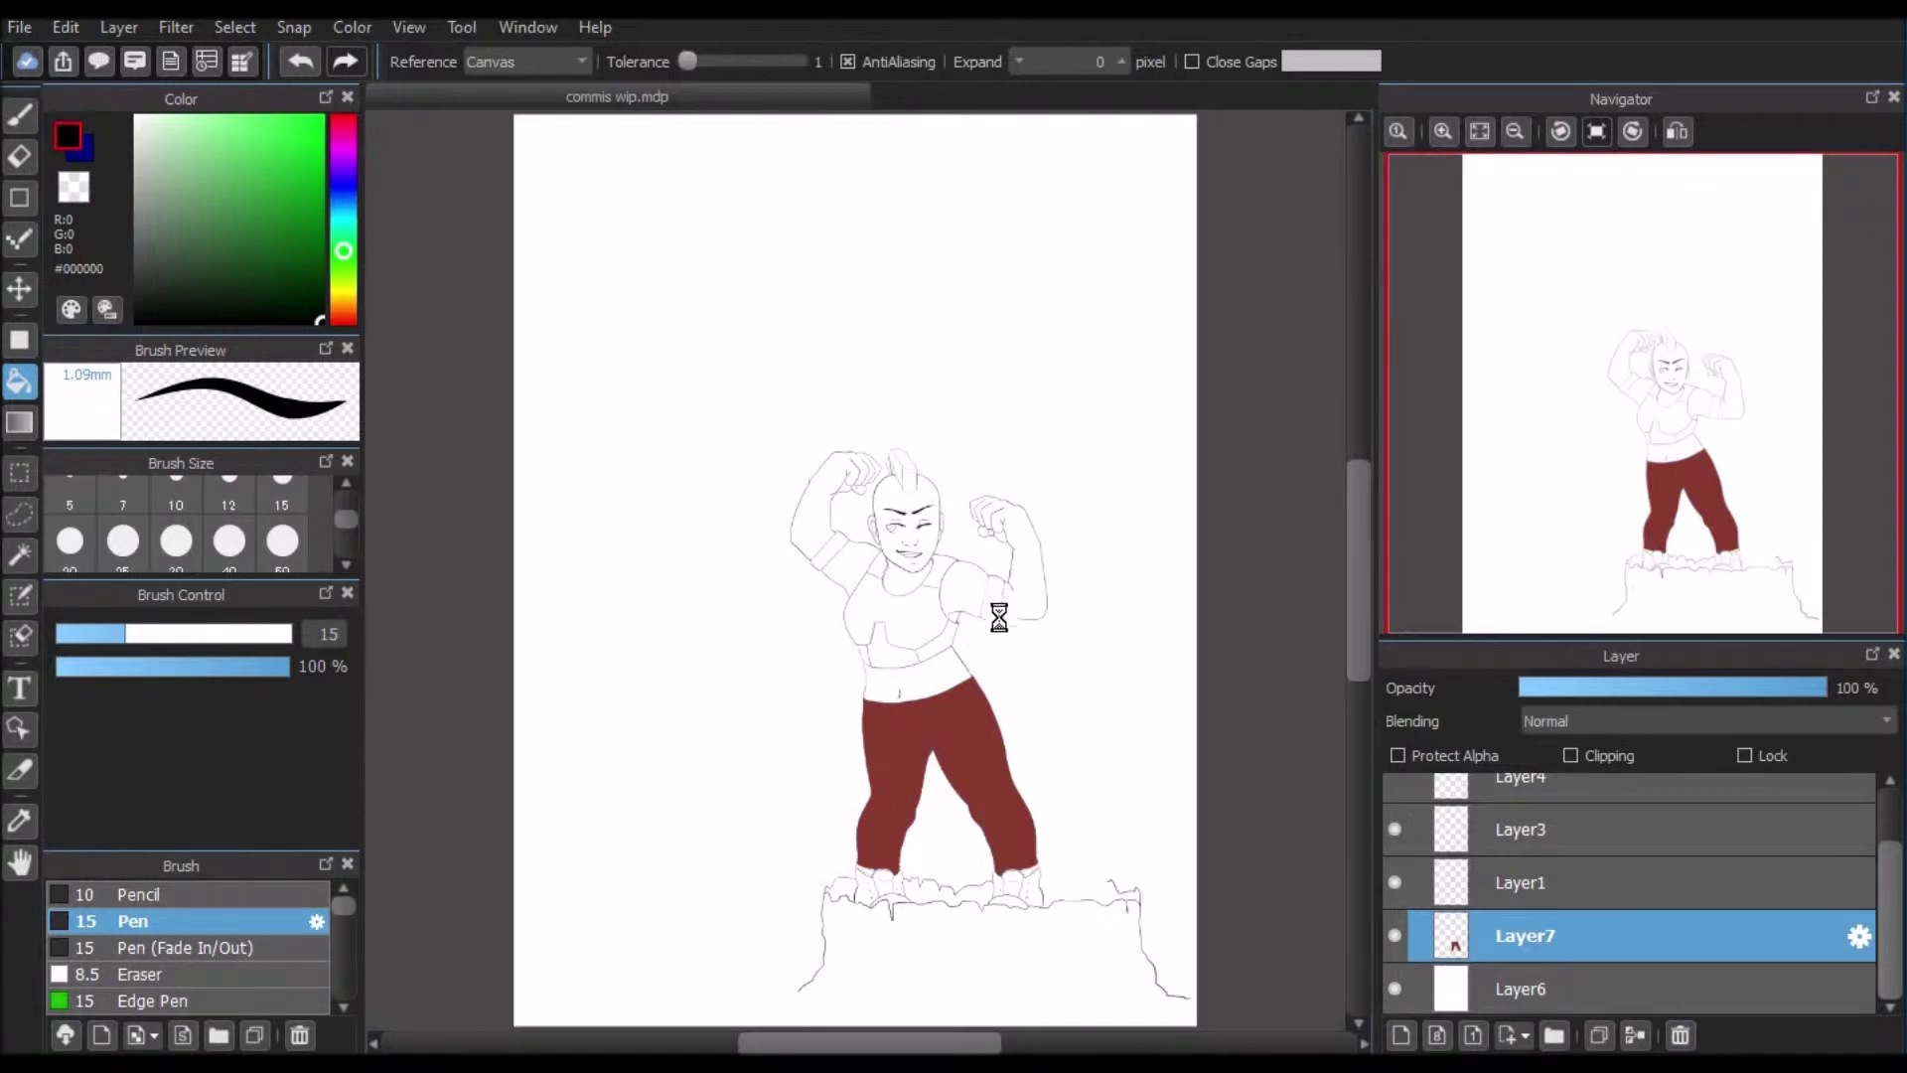
click(842, 590)
click(292, 59)
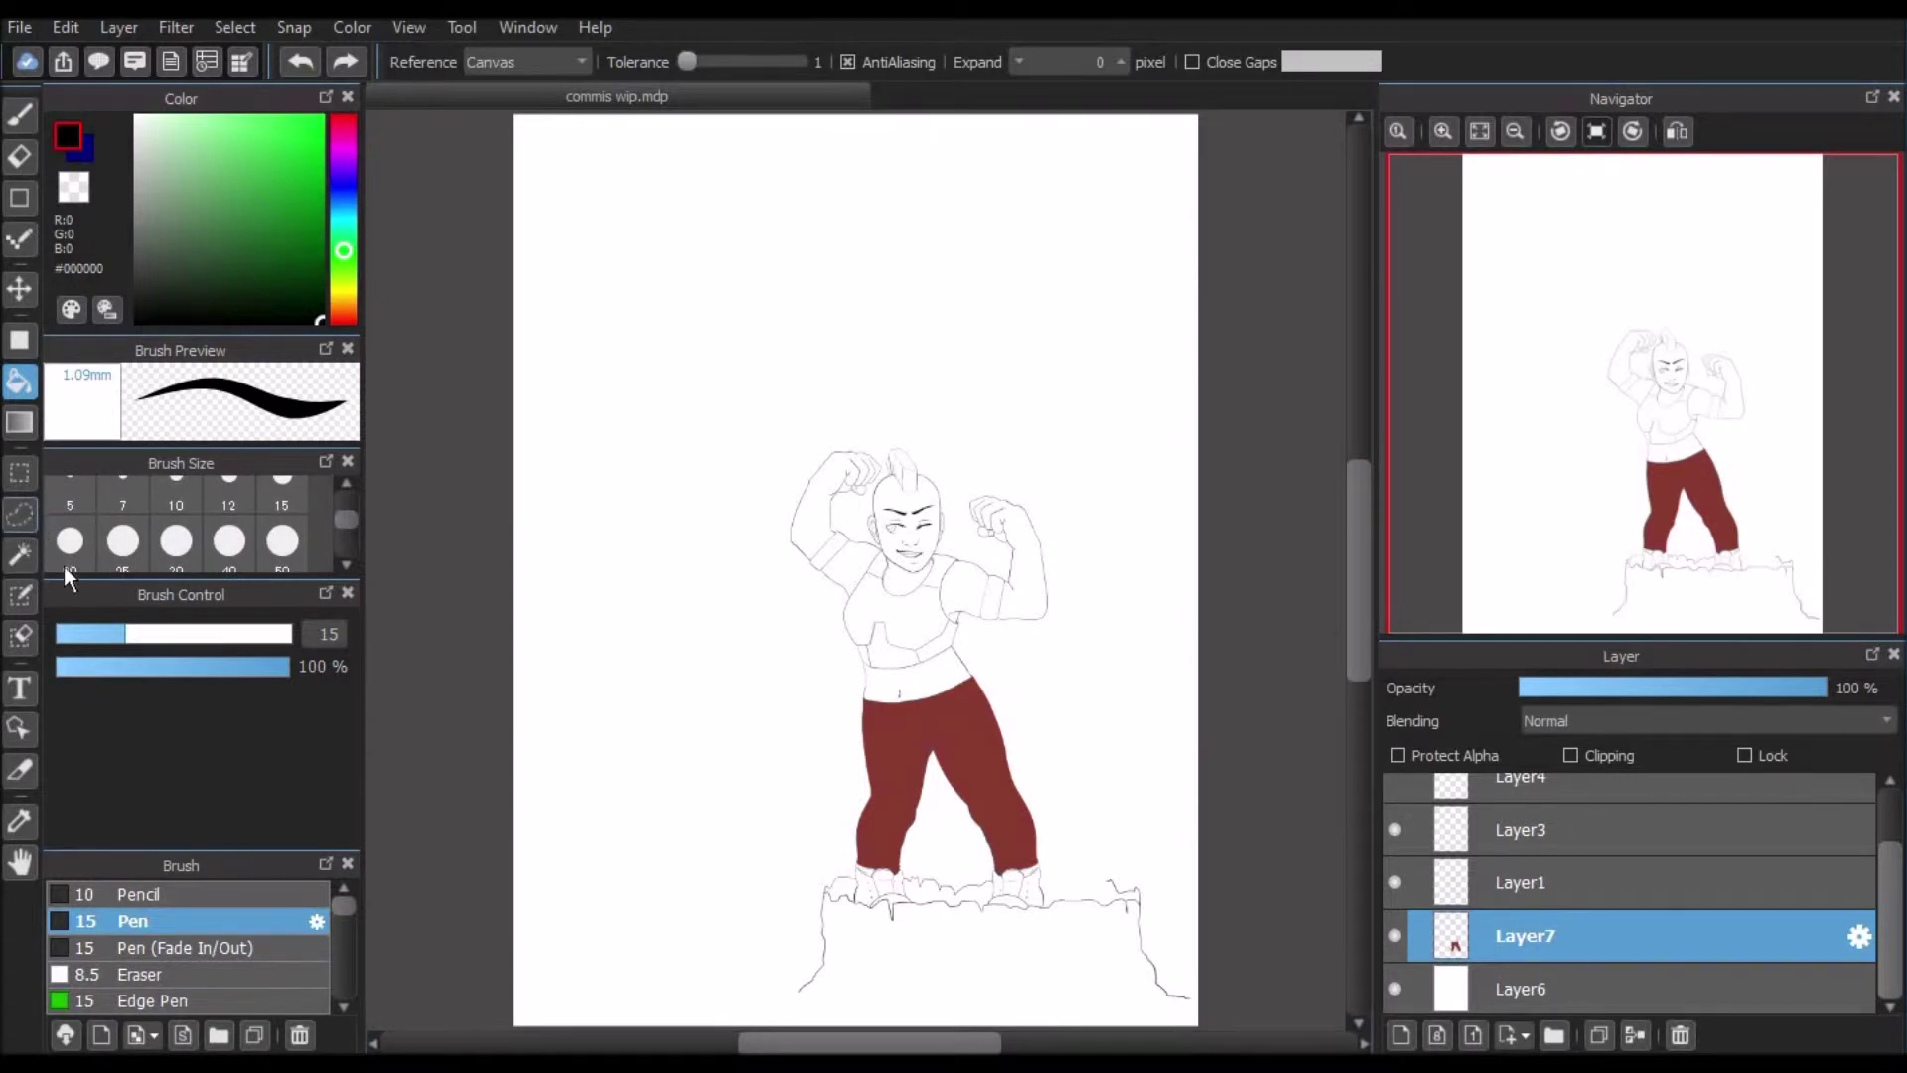
Step: Draw a freehand lasso selection above the figure's raised fist and deselect it
click(20, 514)
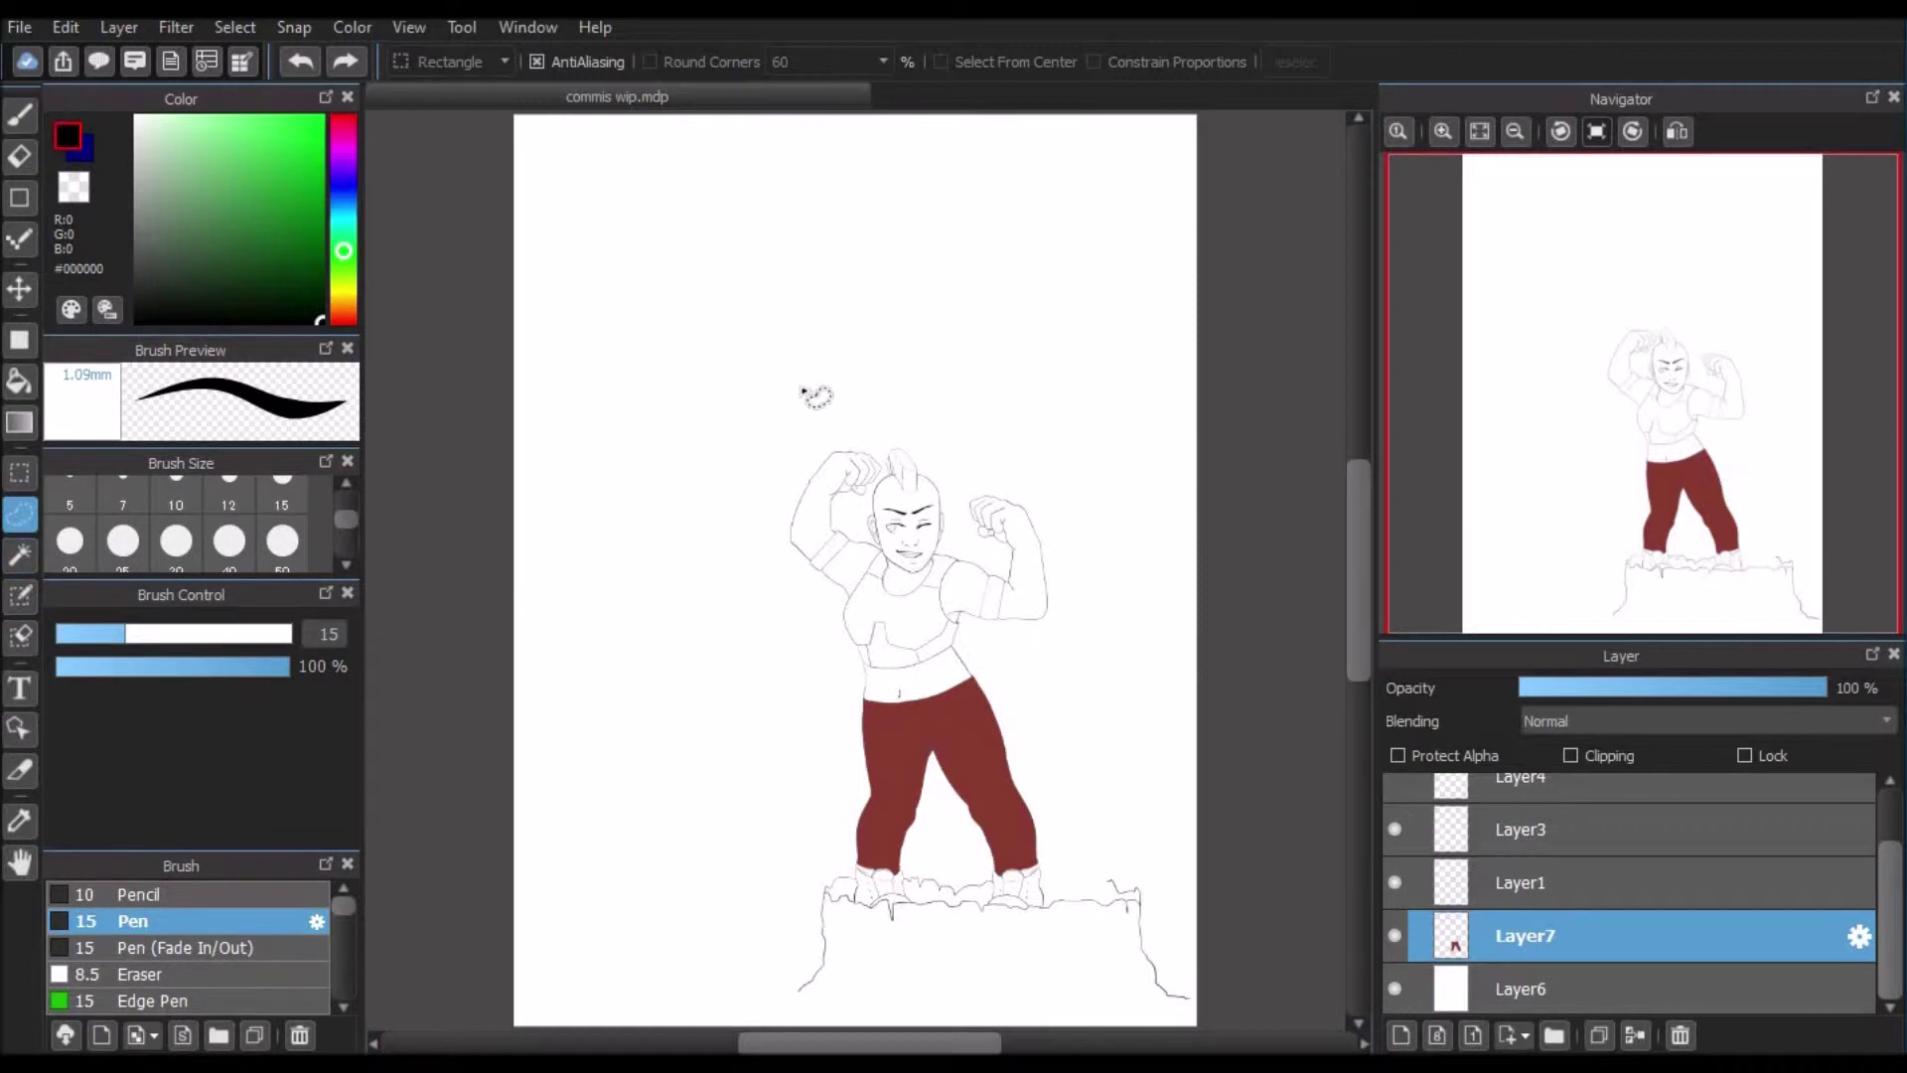
mouse_move(719, 379)
mouse_down()
mouse_move(802, 395)
mouse_move(882, 293)
mouse_move(810, 263)
mouse_move(824, 474)
mouse_up()
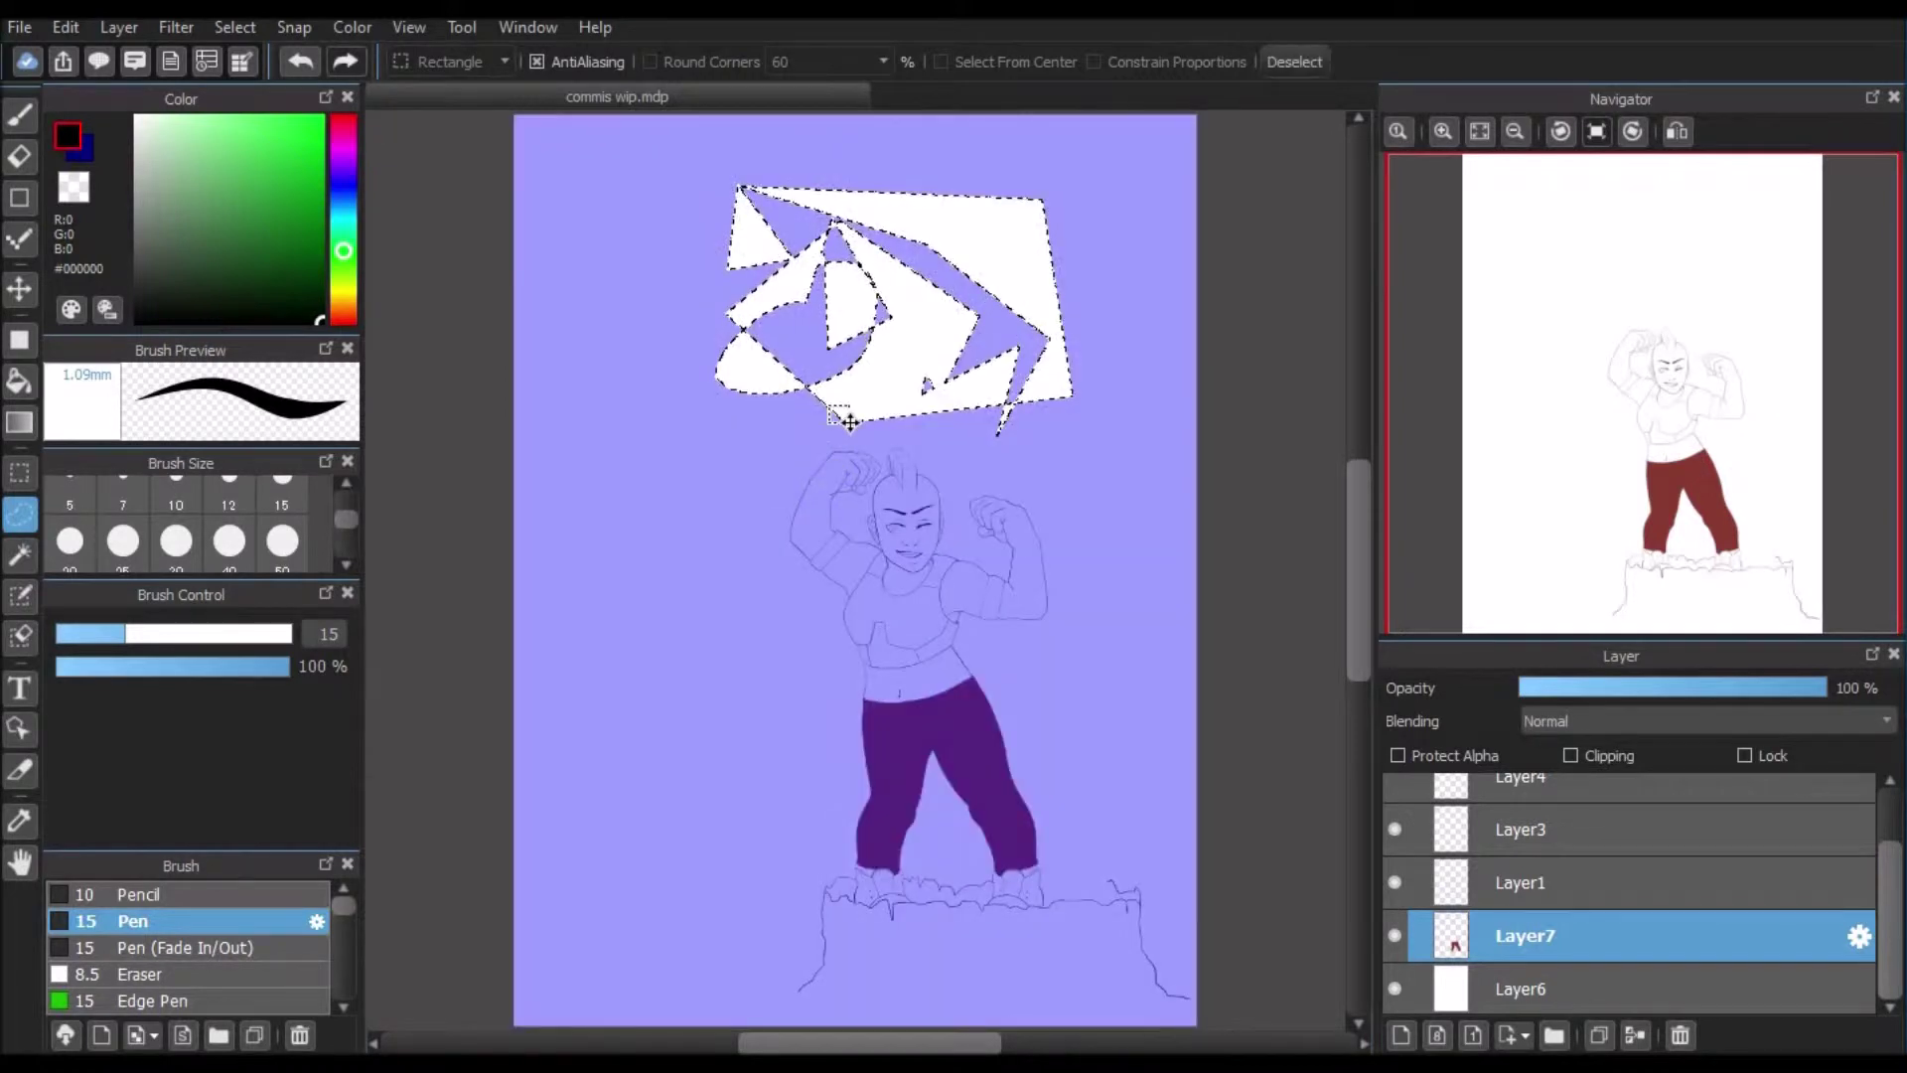
key(ctrl+d)
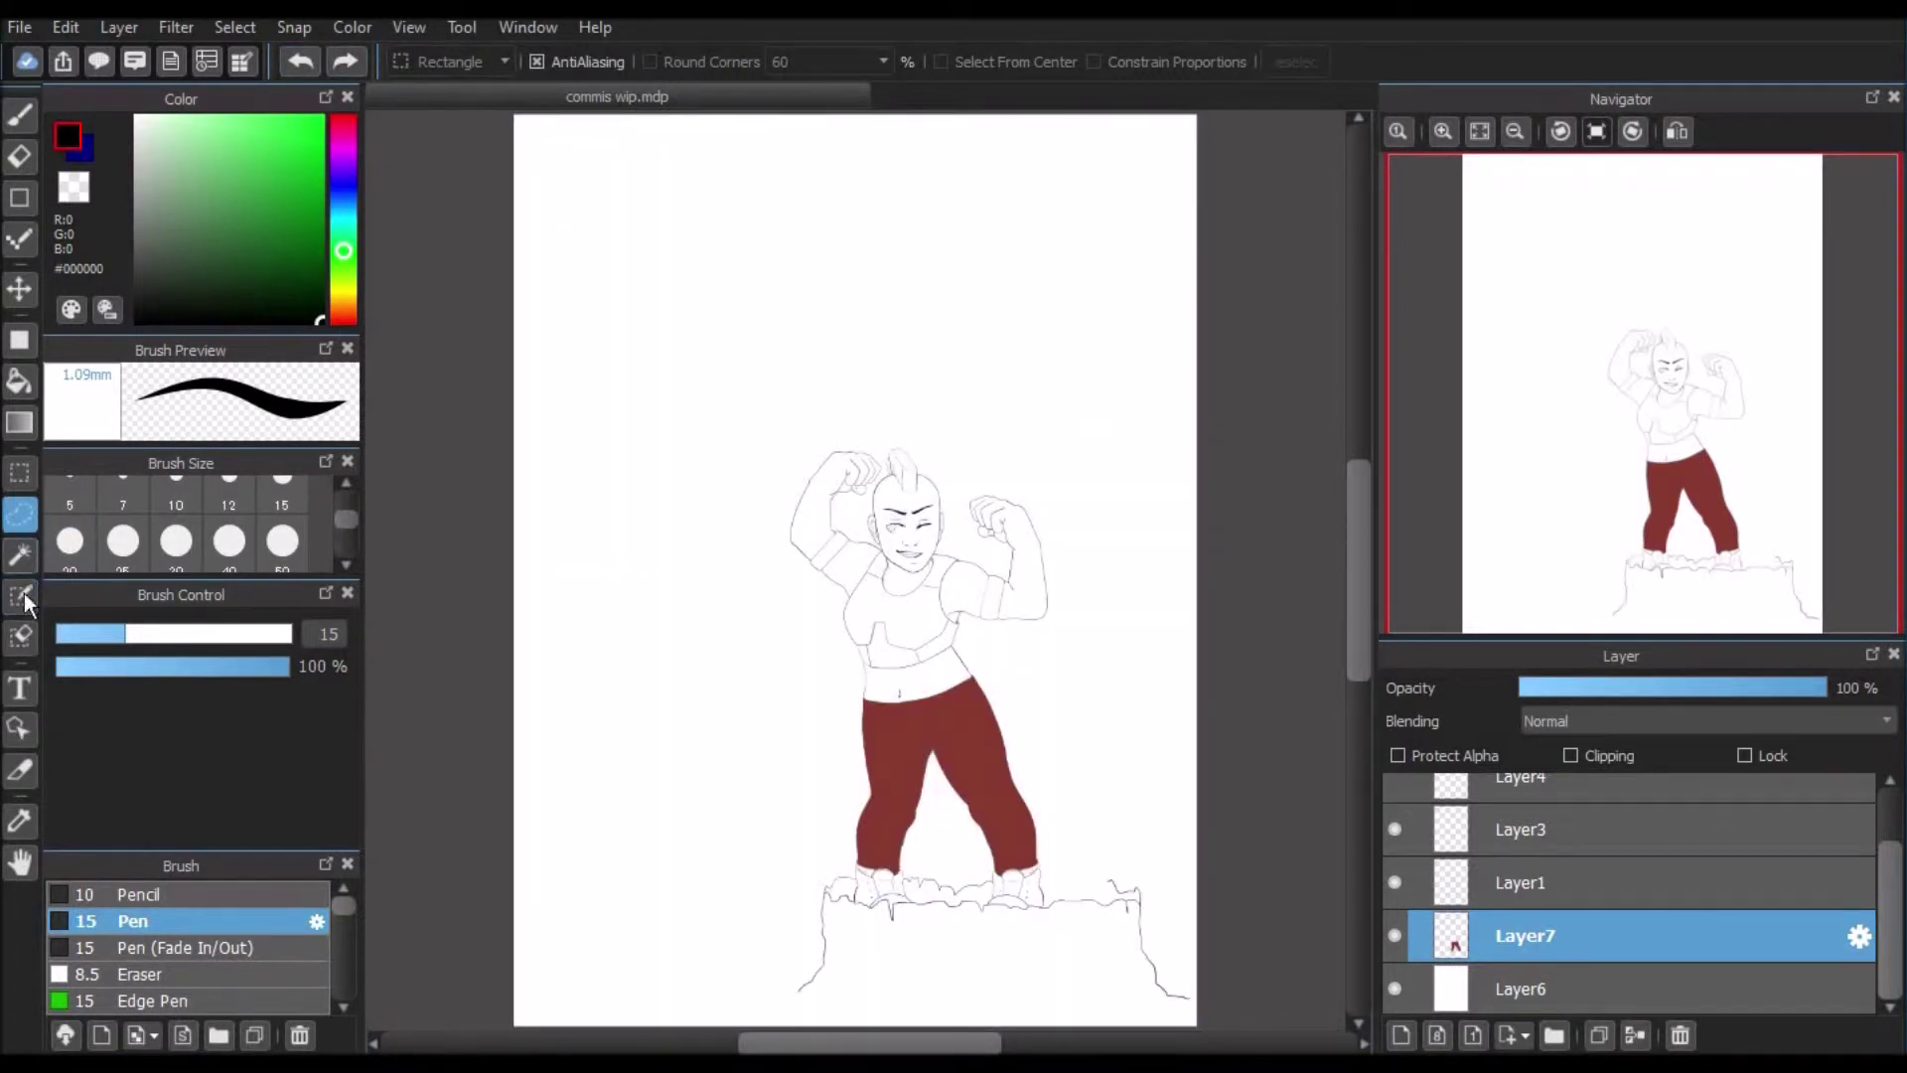
Step: Enlarge the brush to 474 and paint a selection patch above the figure's raised fist with the Select Pen
click(20, 598)
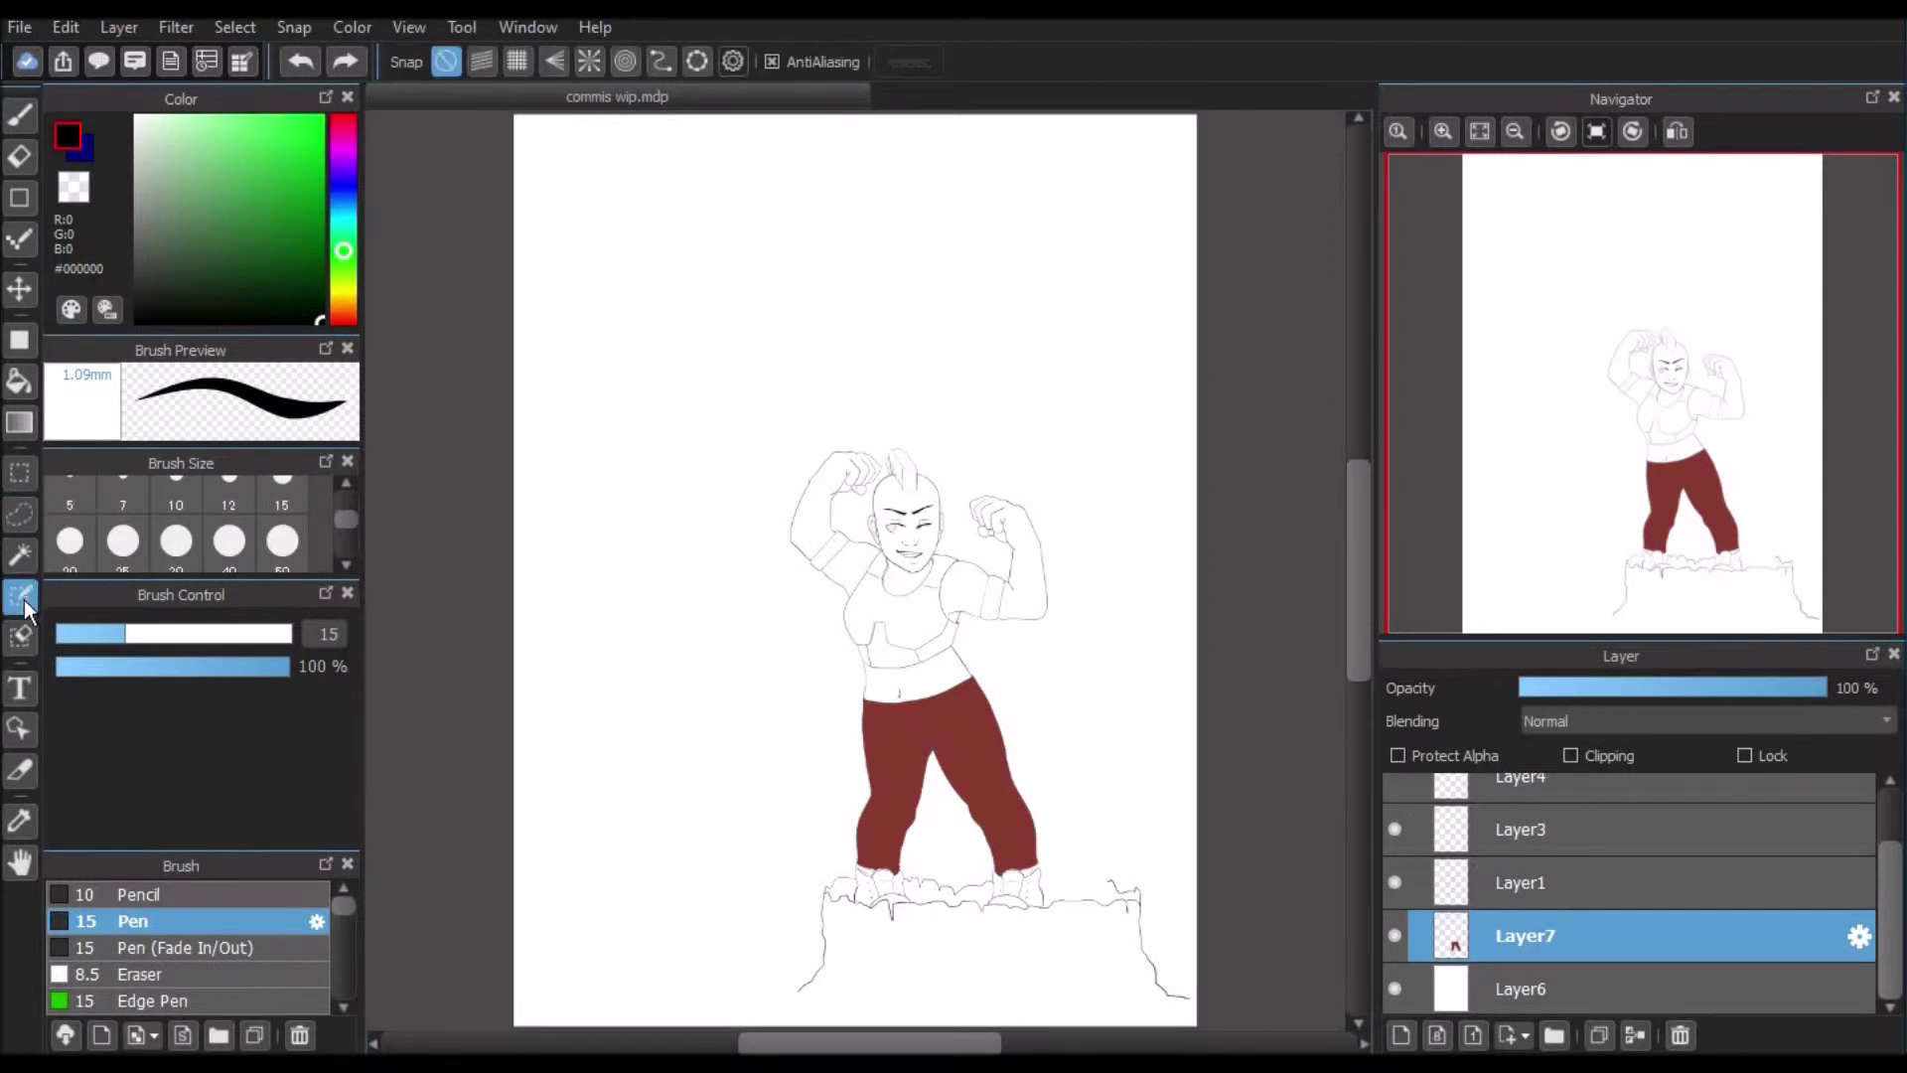
click(210, 633)
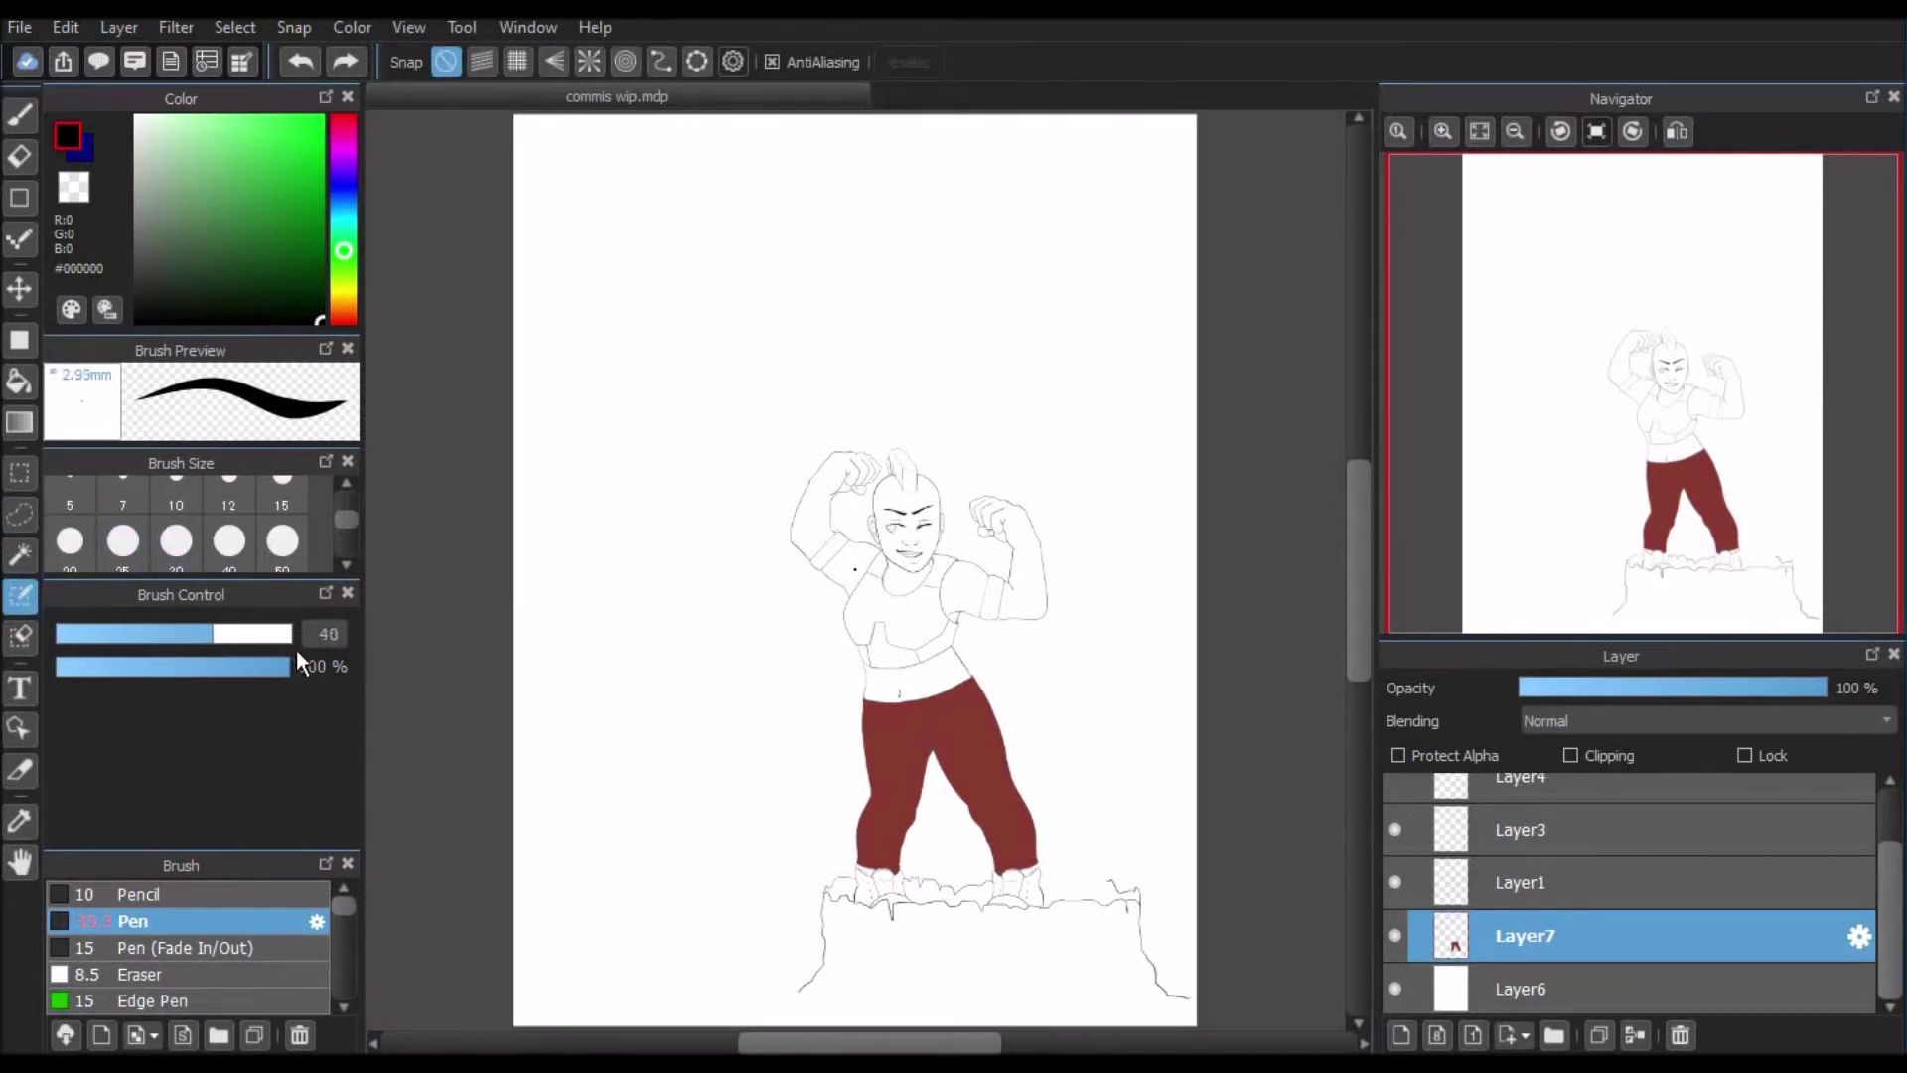
drag(296, 650, 403, 671)
mouse_move(743, 418)
mouse_down()
mouse_move(748, 461)
mouse_move(768, 367)
mouse_move(762, 494)
mouse_move(800, 364)
mouse_move(785, 486)
mouse_move(816, 372)
mouse_move(806, 475)
mouse_up()
click(20, 115)
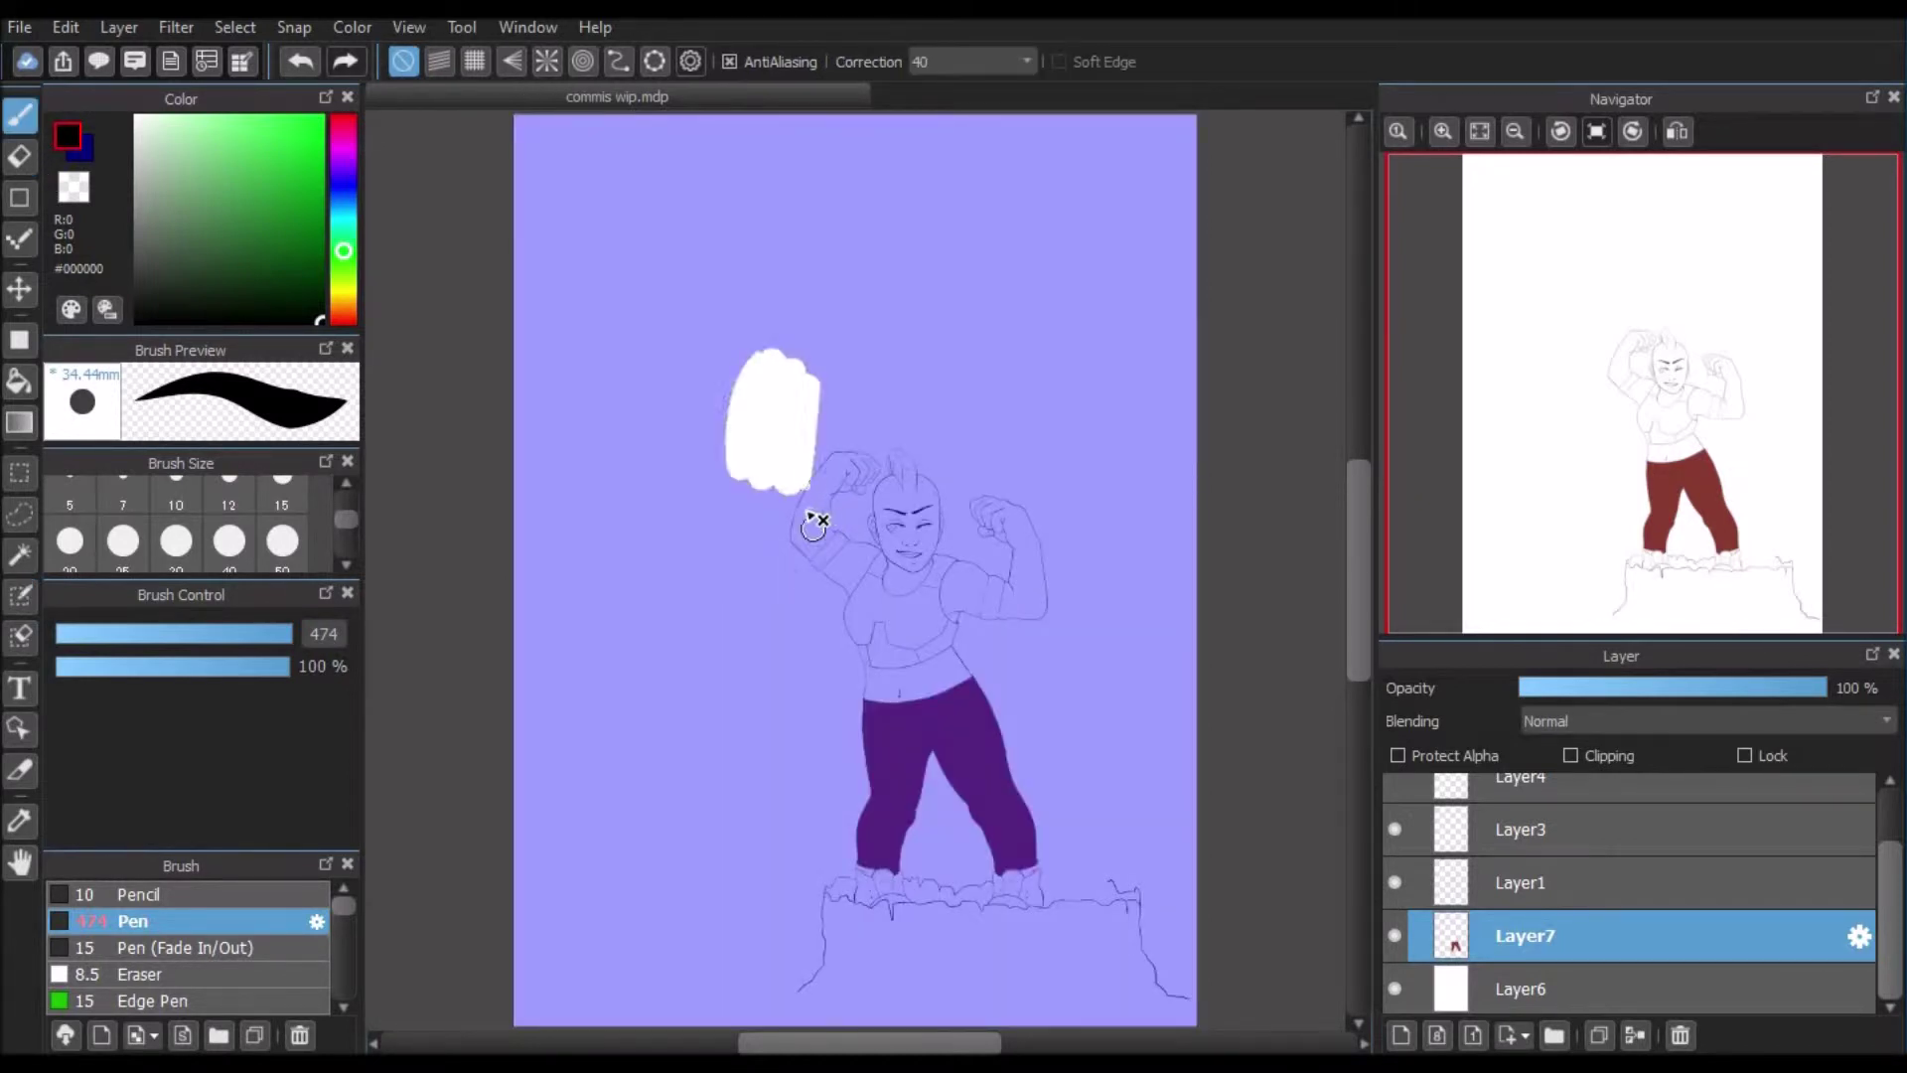
Step: Remove one side of the painted selection with the Select Eraser and deselect the rest
click(20, 635)
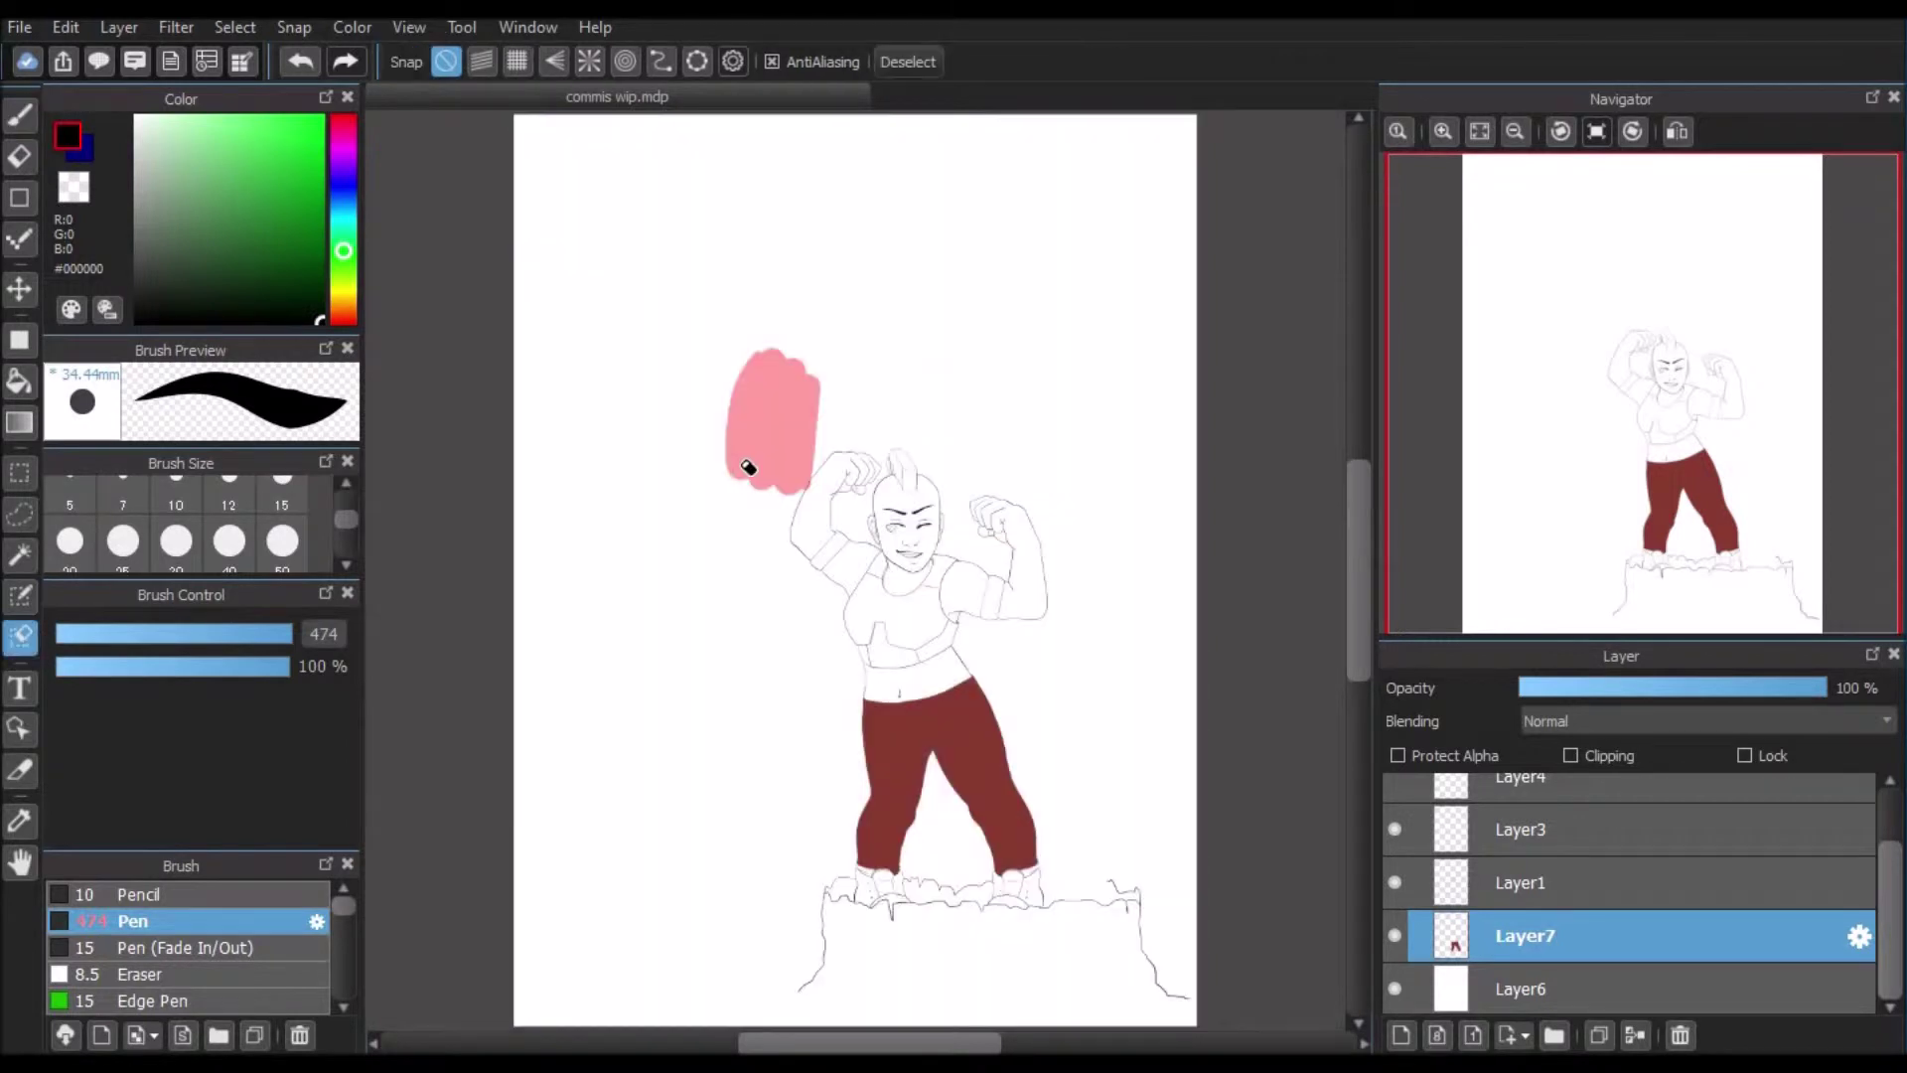
mouse_move(823, 375)
mouse_down()
mouse_move(803, 498)
mouse_move(837, 355)
mouse_move(793, 539)
mouse_move(837, 334)
mouse_move(788, 498)
mouse_move(785, 559)
mouse_up()
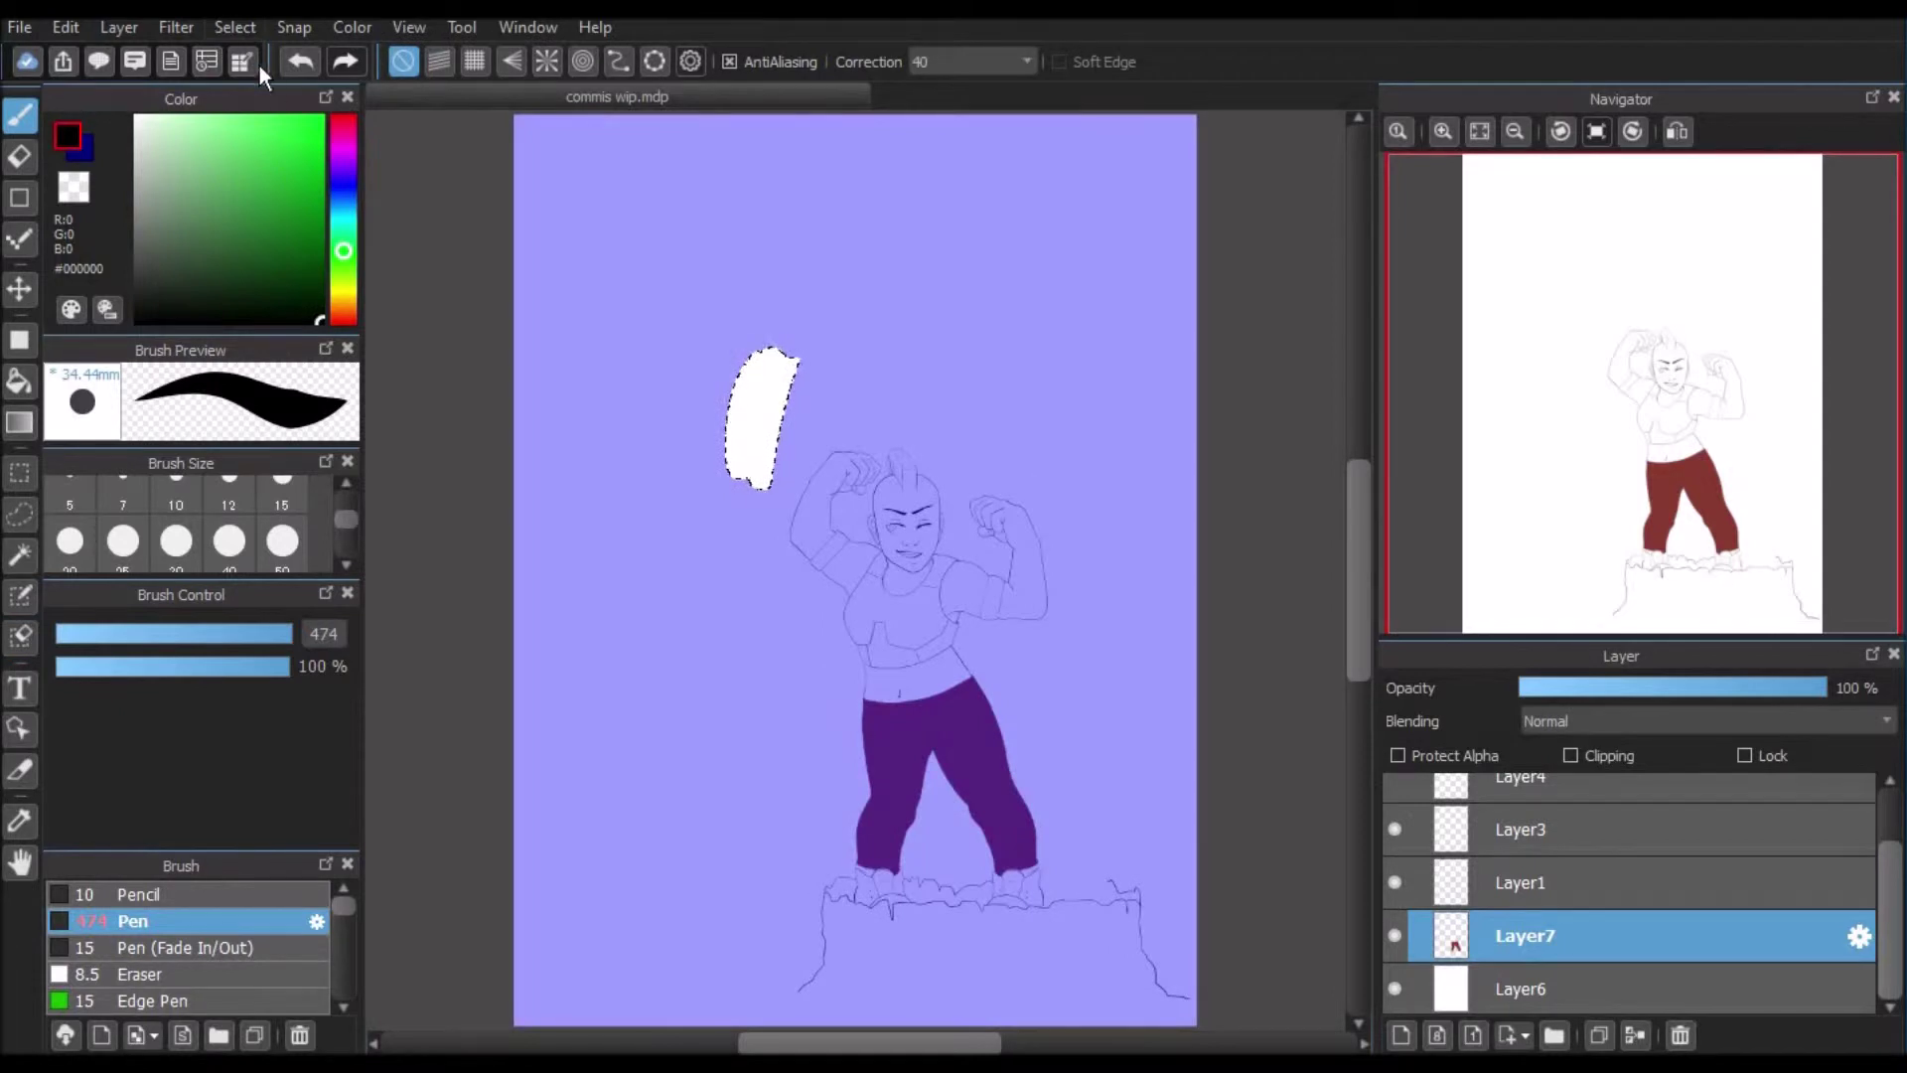
click(234, 27)
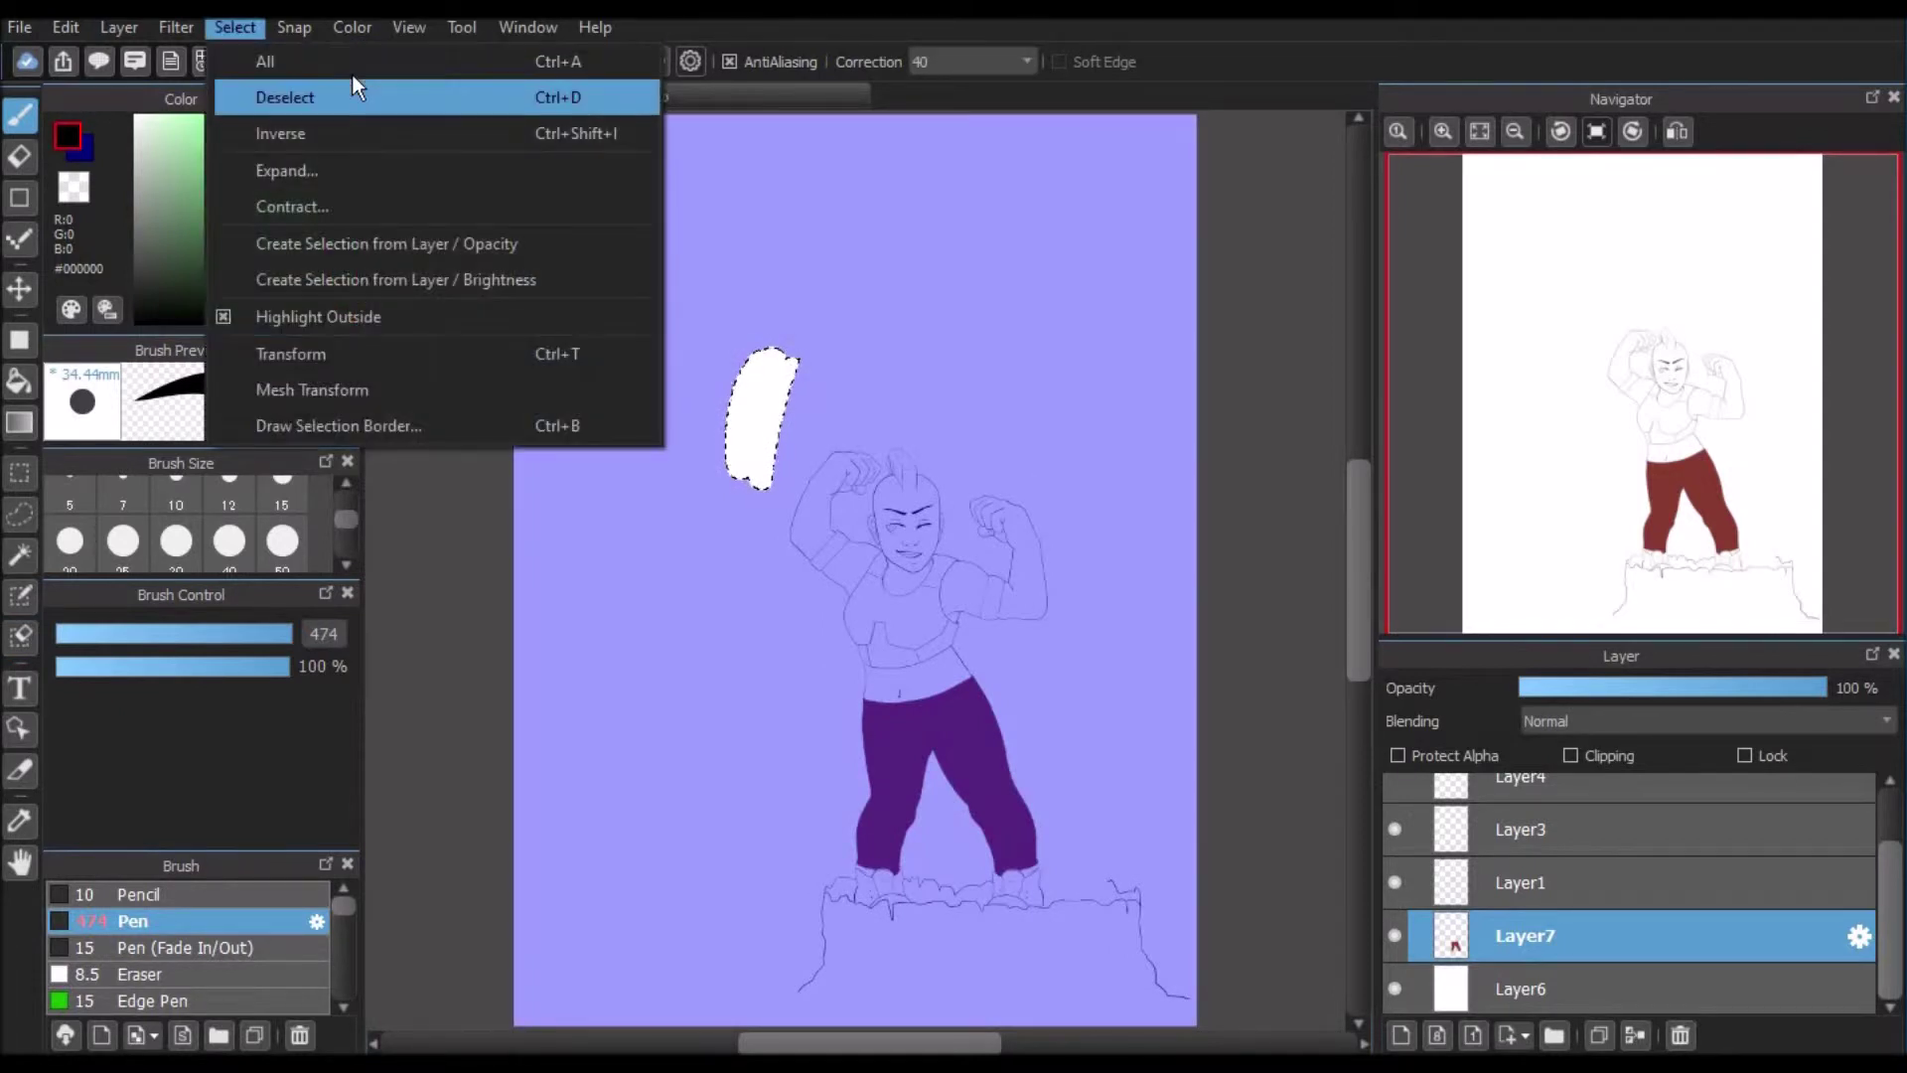
click(350, 89)
click(308, 25)
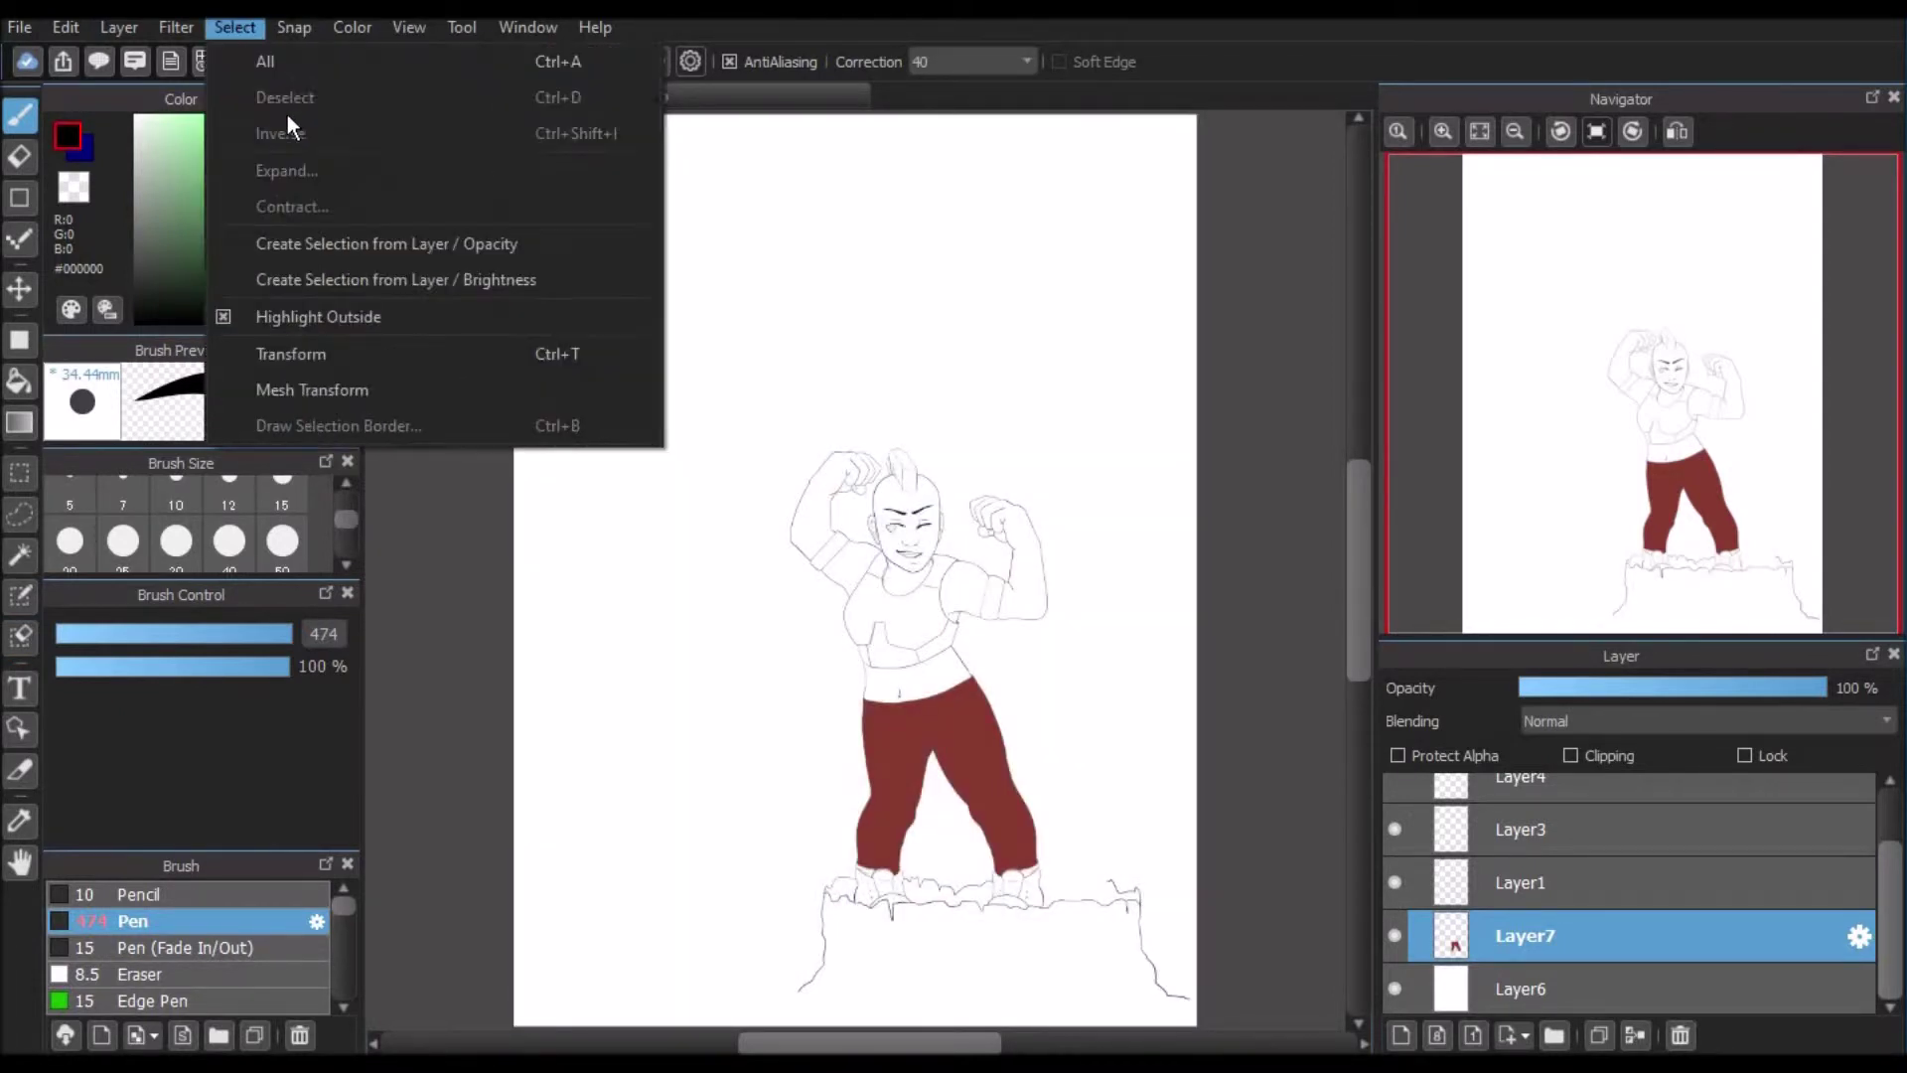
click(236, 30)
Step: Lasso the whole figure and its rock base on Layer7 and start a Transform on the selection
click(20, 513)
mouse_move(832, 387)
mouse_down()
mouse_move(640, 905)
mouse_move(853, 1021)
mouse_move(1006, 997)
mouse_move(1134, 1048)
mouse_move(1258, 996)
mouse_move(1167, 477)
mouse_move(843, 383)
mouse_up()
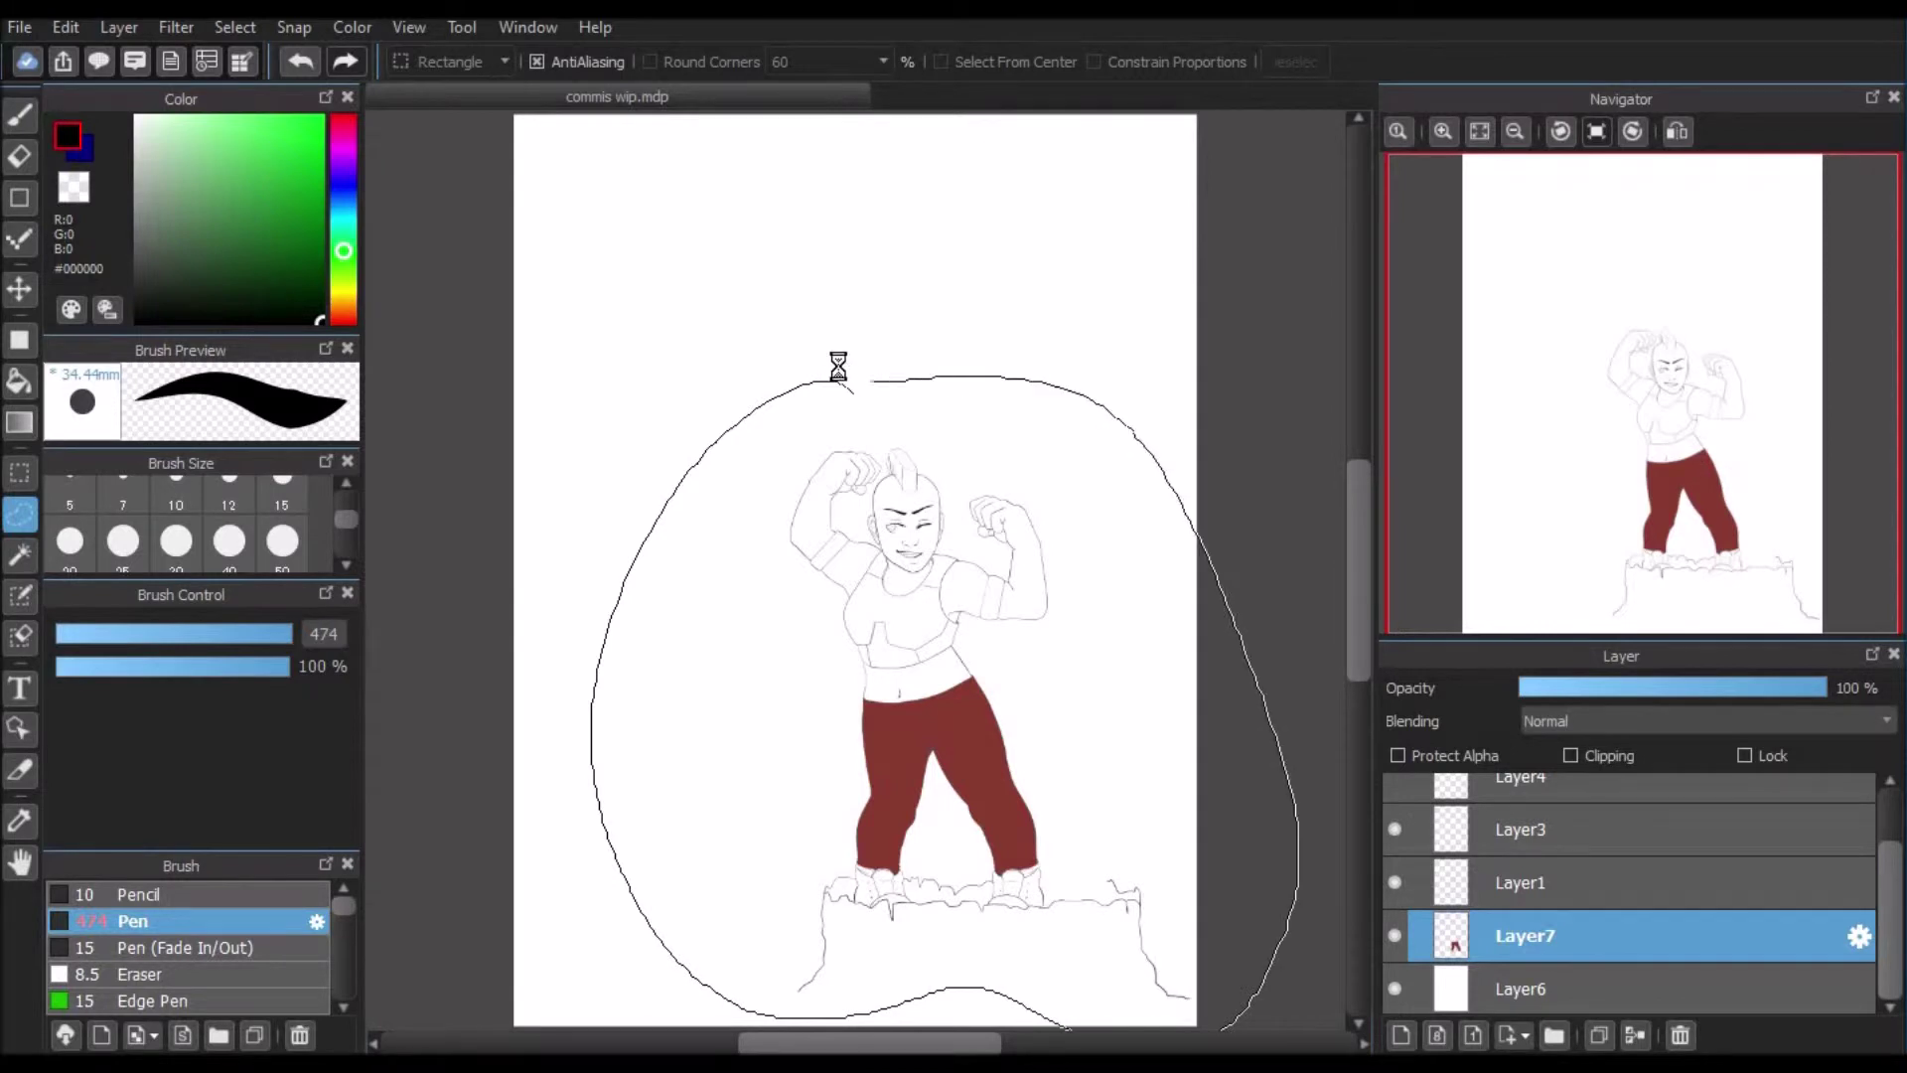
click(234, 26)
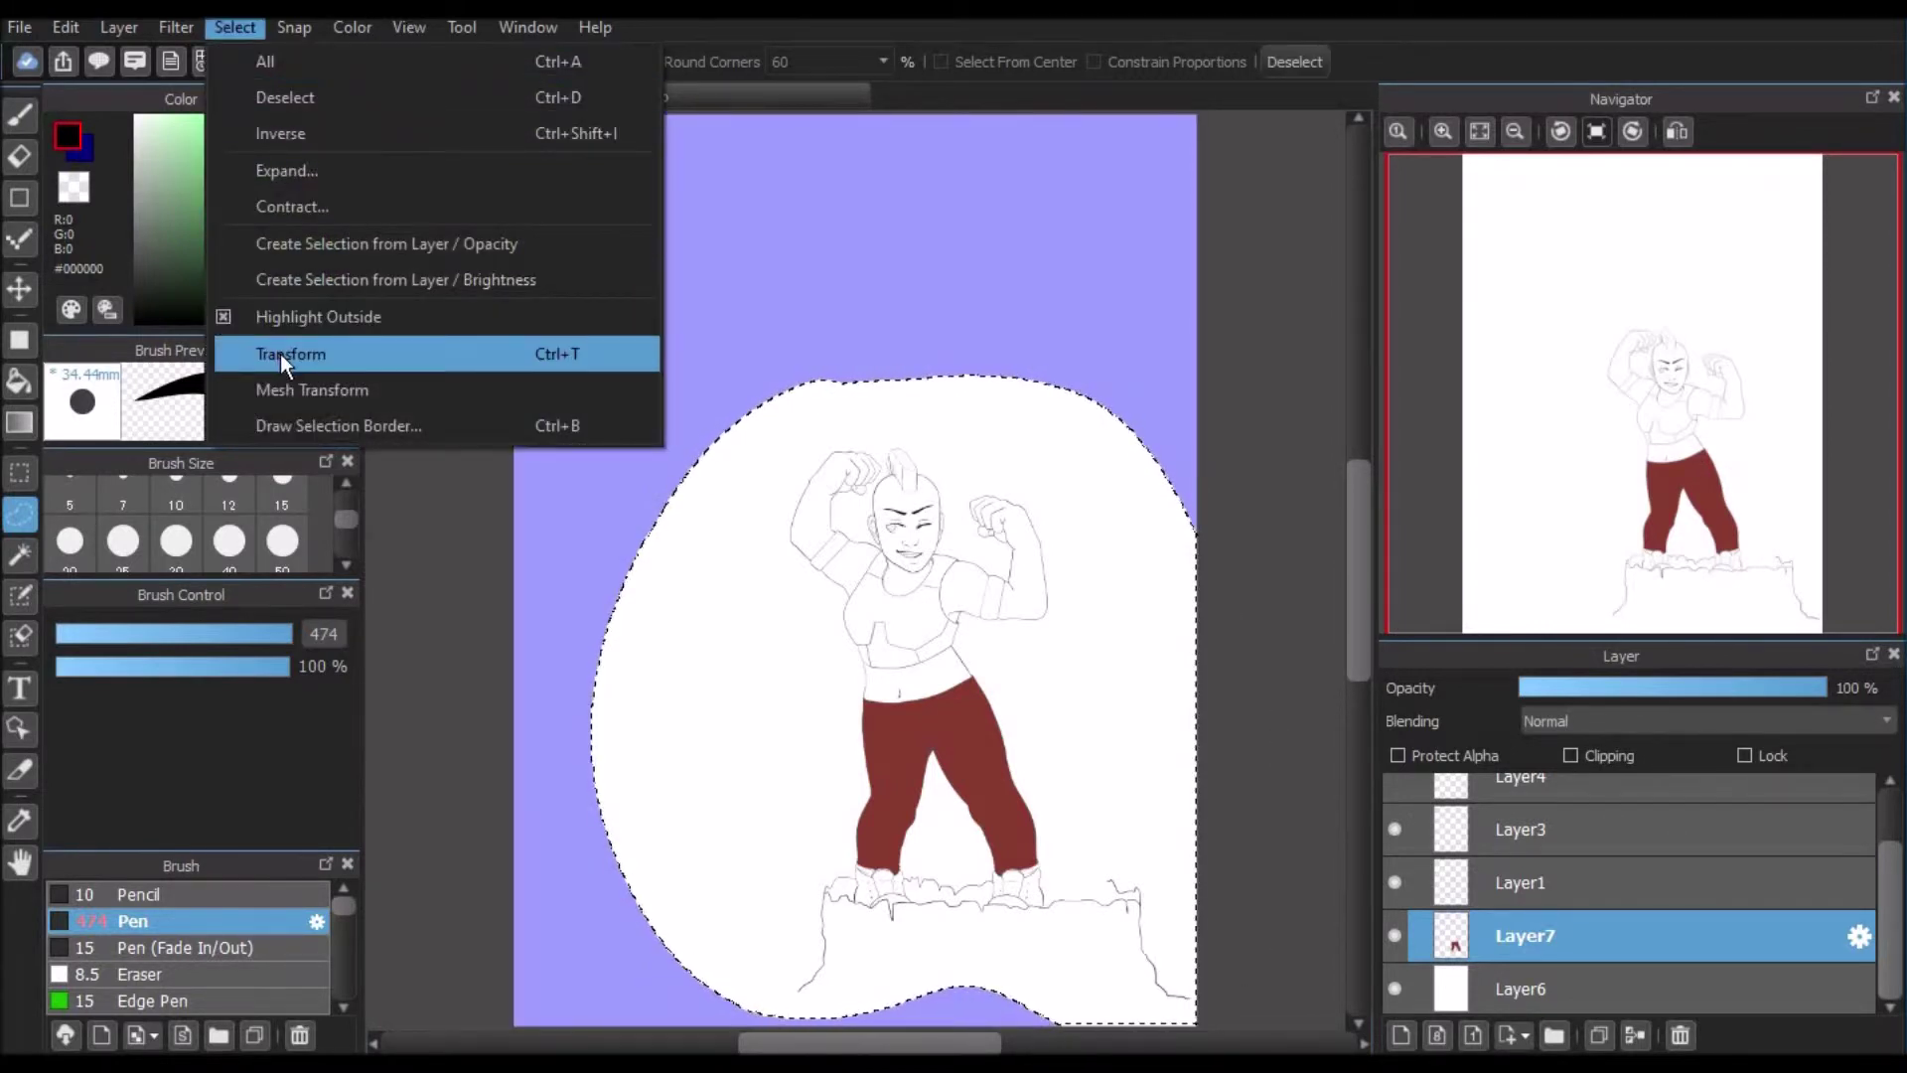
click(316, 354)
click(1515, 131)
drag(1005, 671, 993, 806)
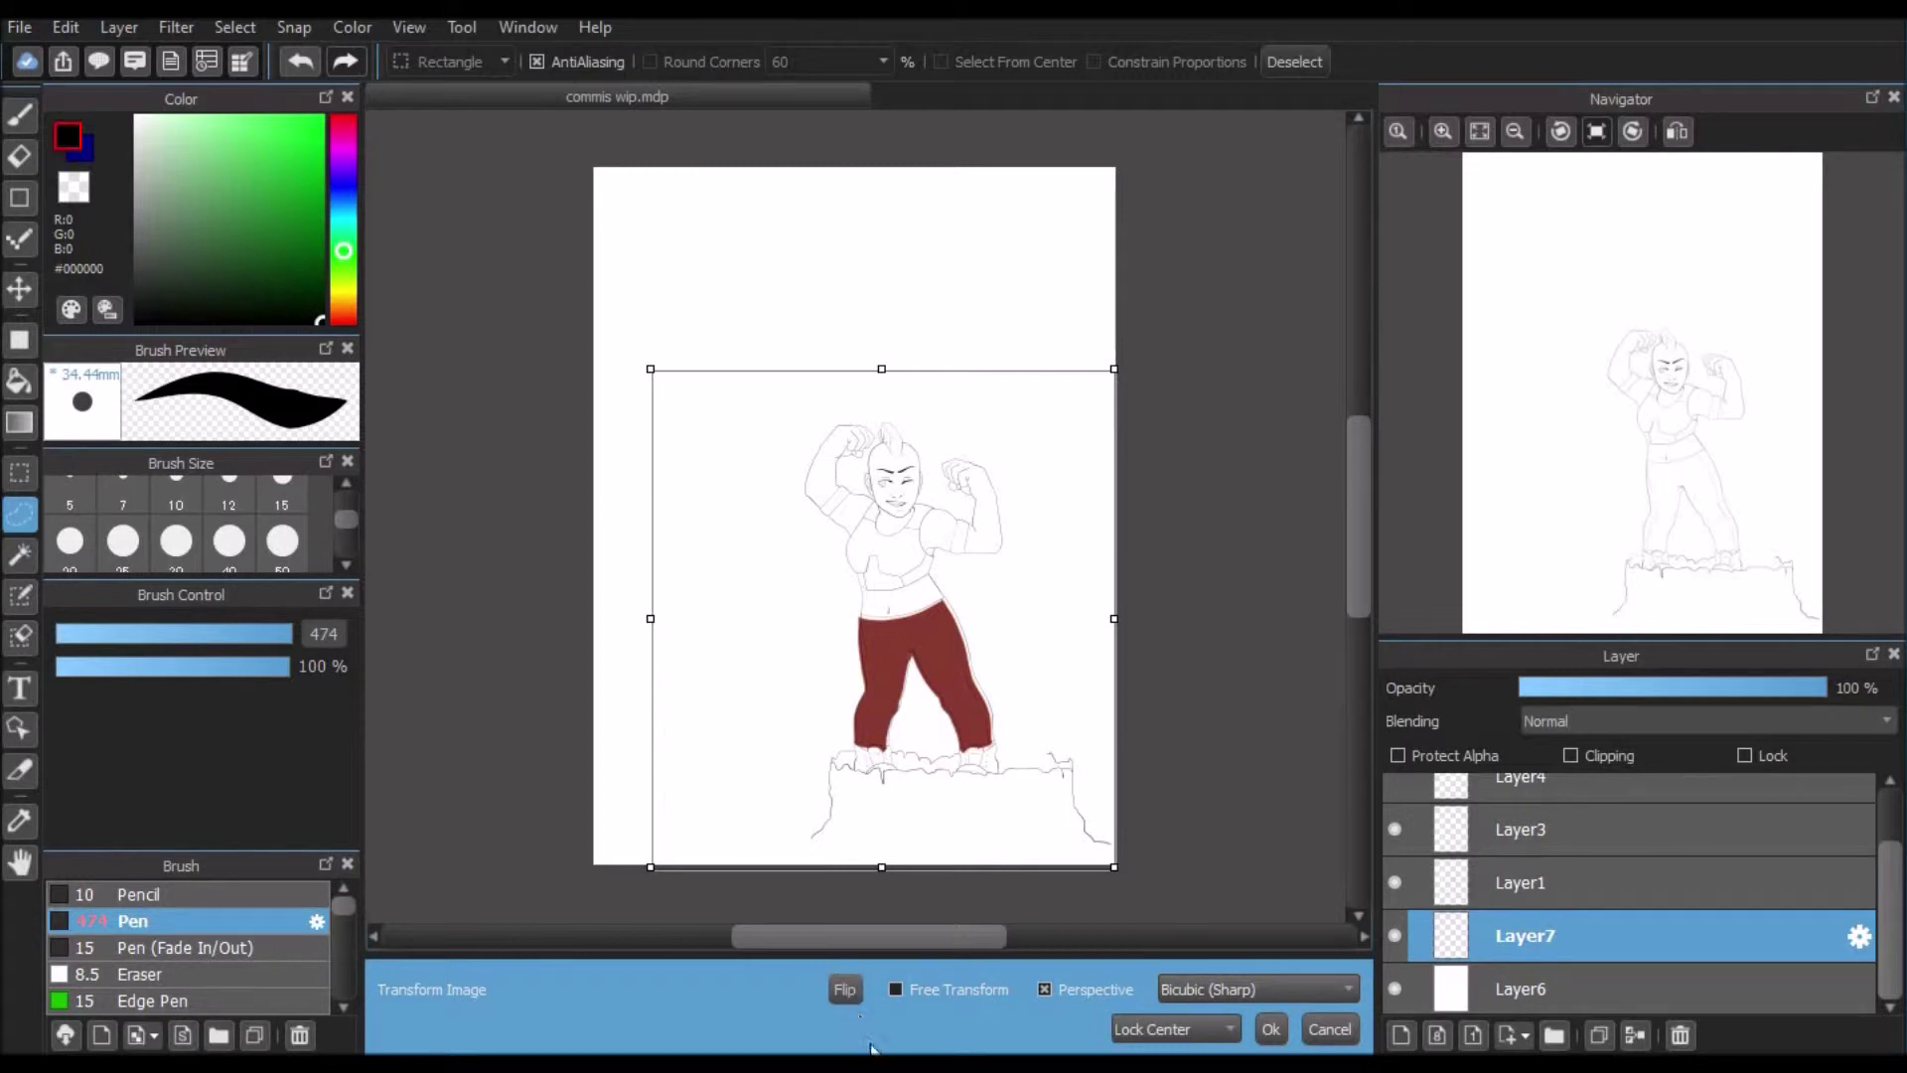
Step: Flip the red trousers horizontally several times within the transform, back to their original orientation
click(847, 991)
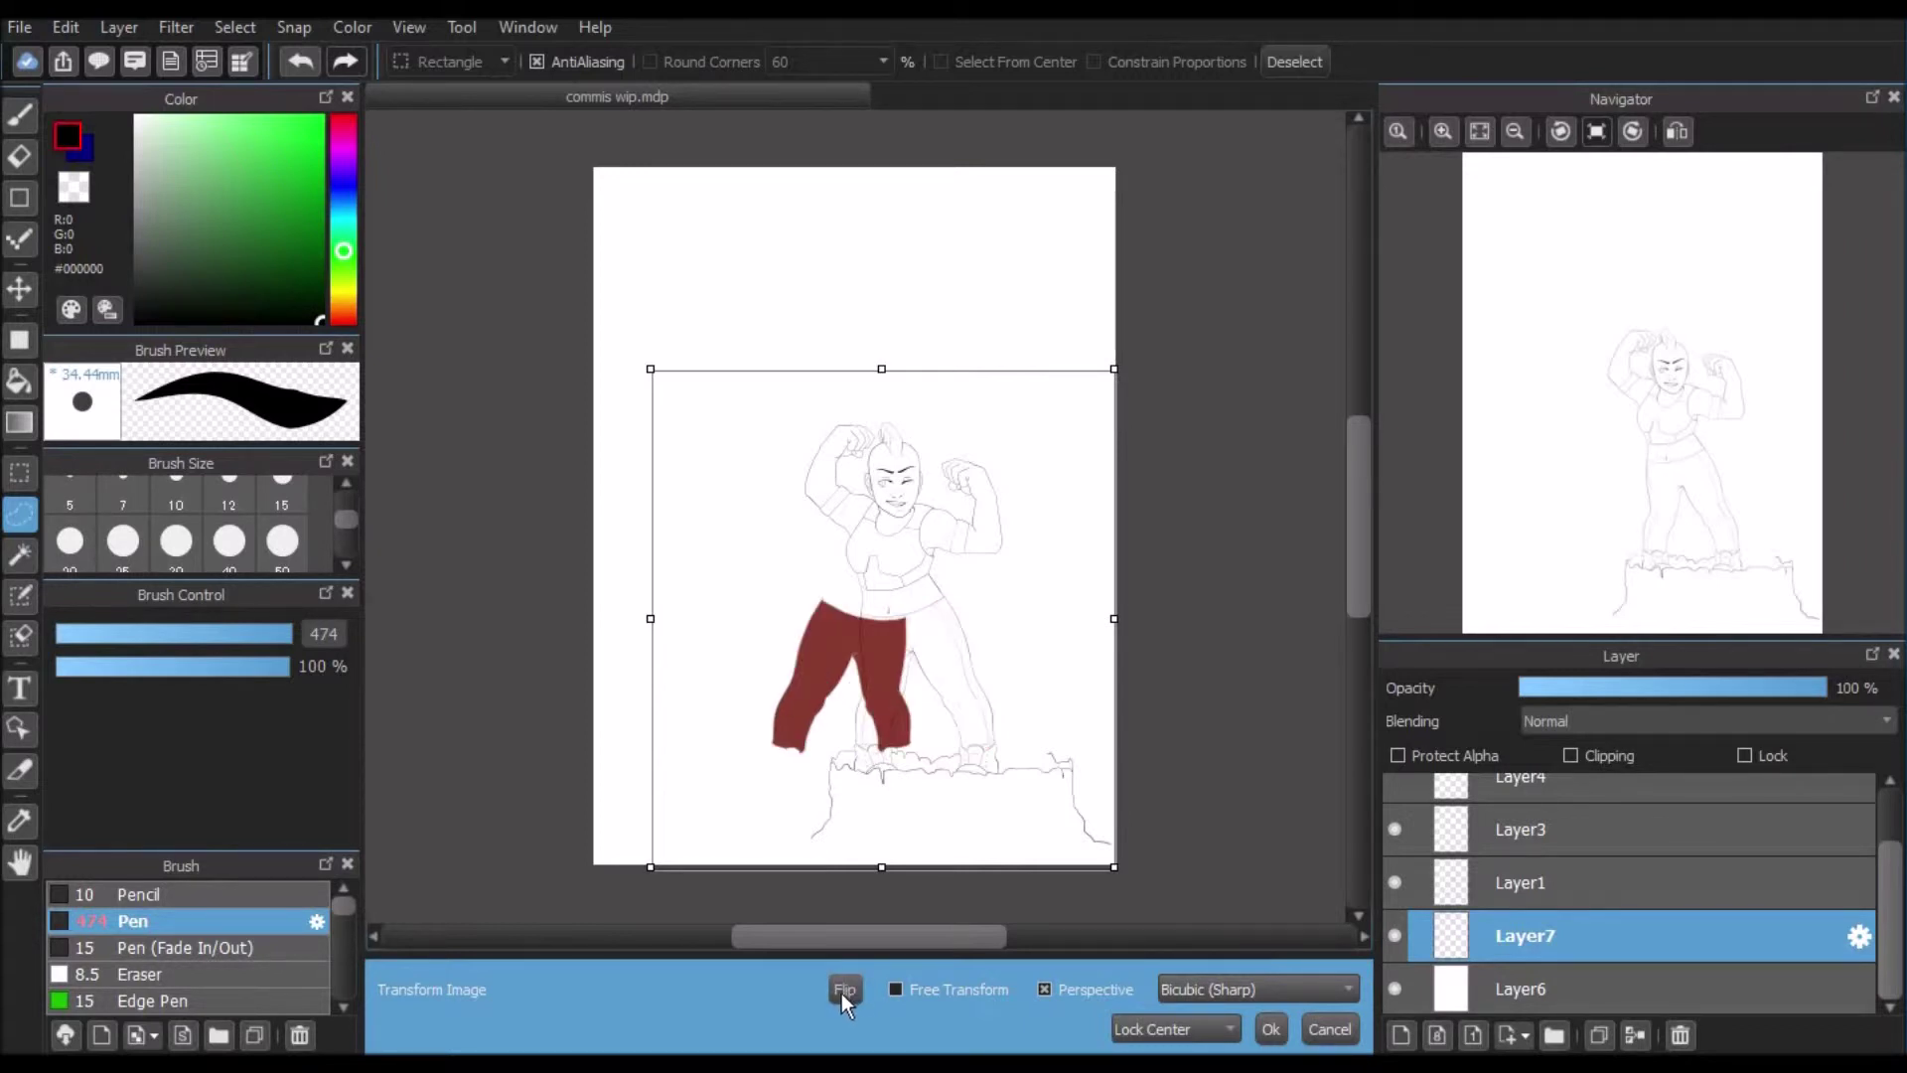
click(842, 993)
click(843, 994)
click(842, 997)
click(843, 993)
click(856, 995)
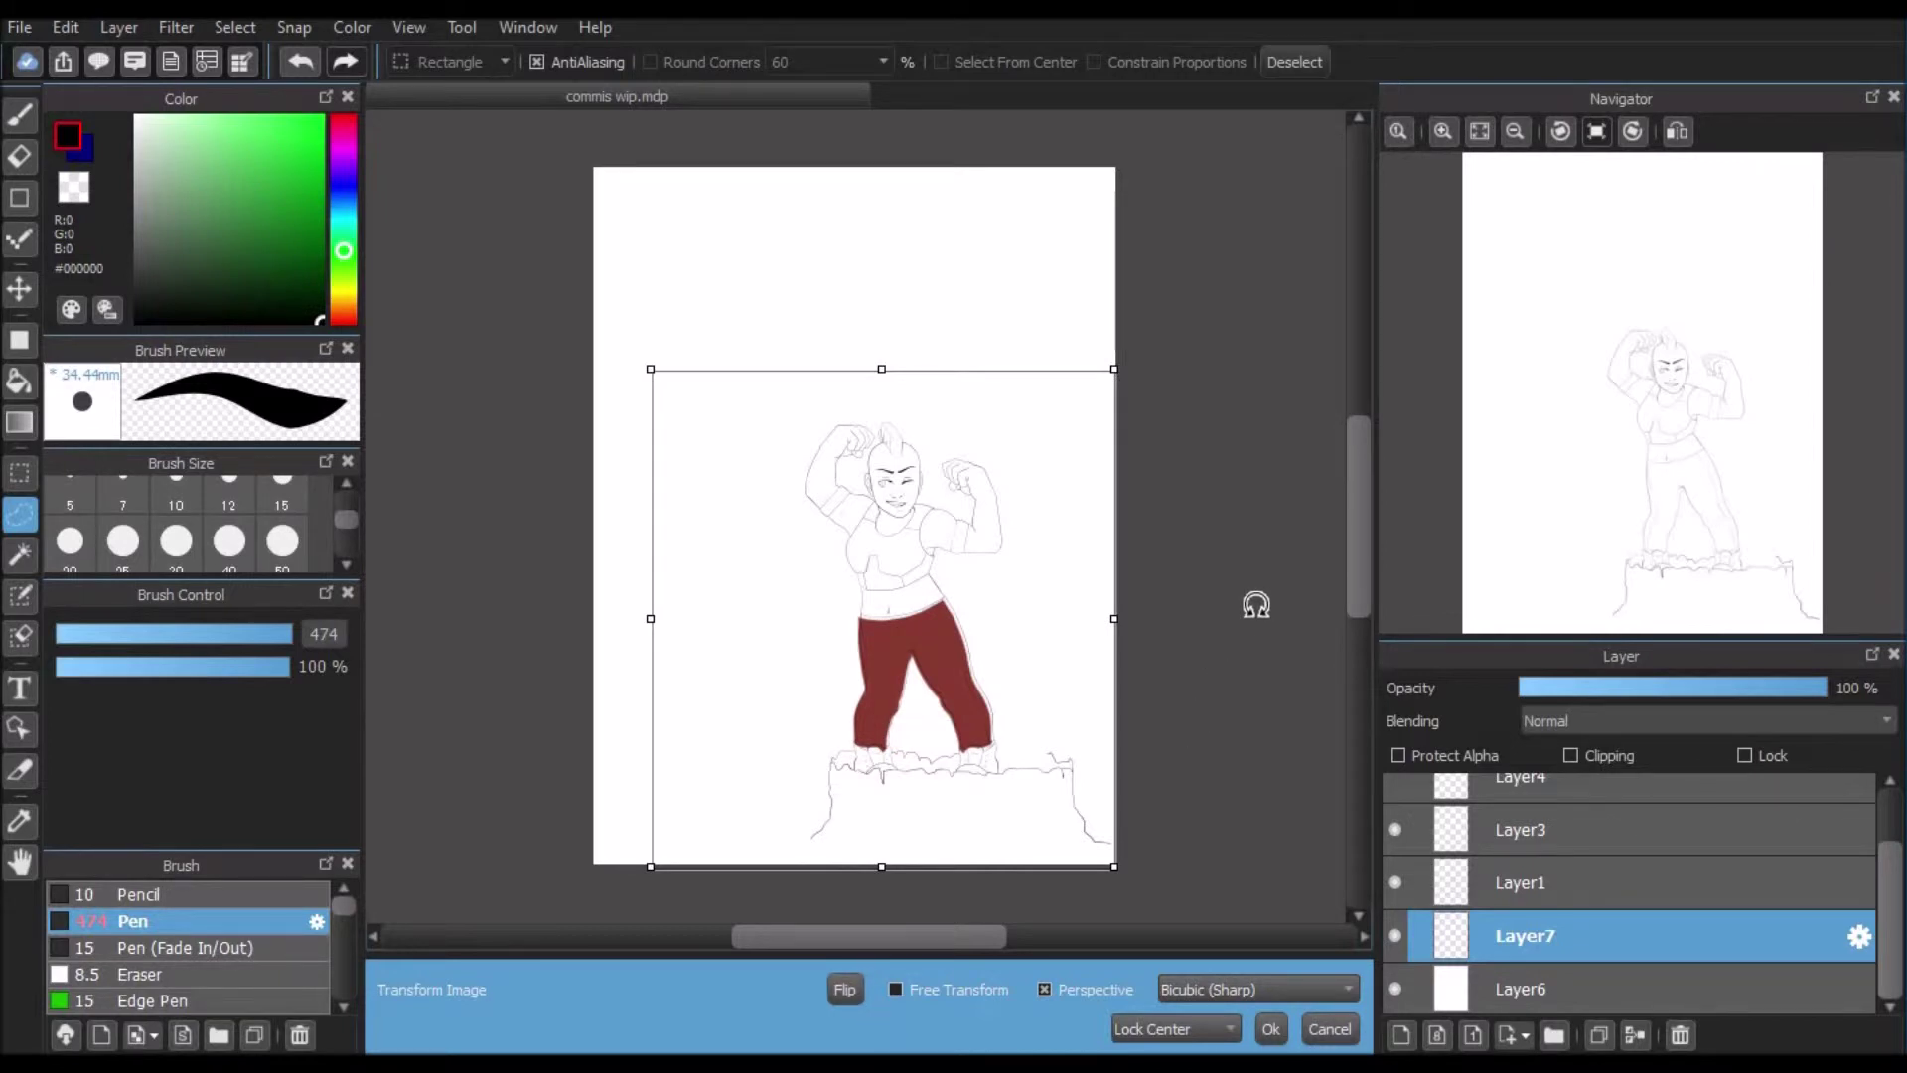
Step: Enable Free Transform and distort the red trousers by moving the transform box's corners
click(895, 990)
mouse_move(1004, 639)
mouse_down()
mouse_move(970, 583)
mouse_move(1010, 612)
mouse_up()
drag(1081, 186, 824, 720)
drag(949, 551, 1158, 596)
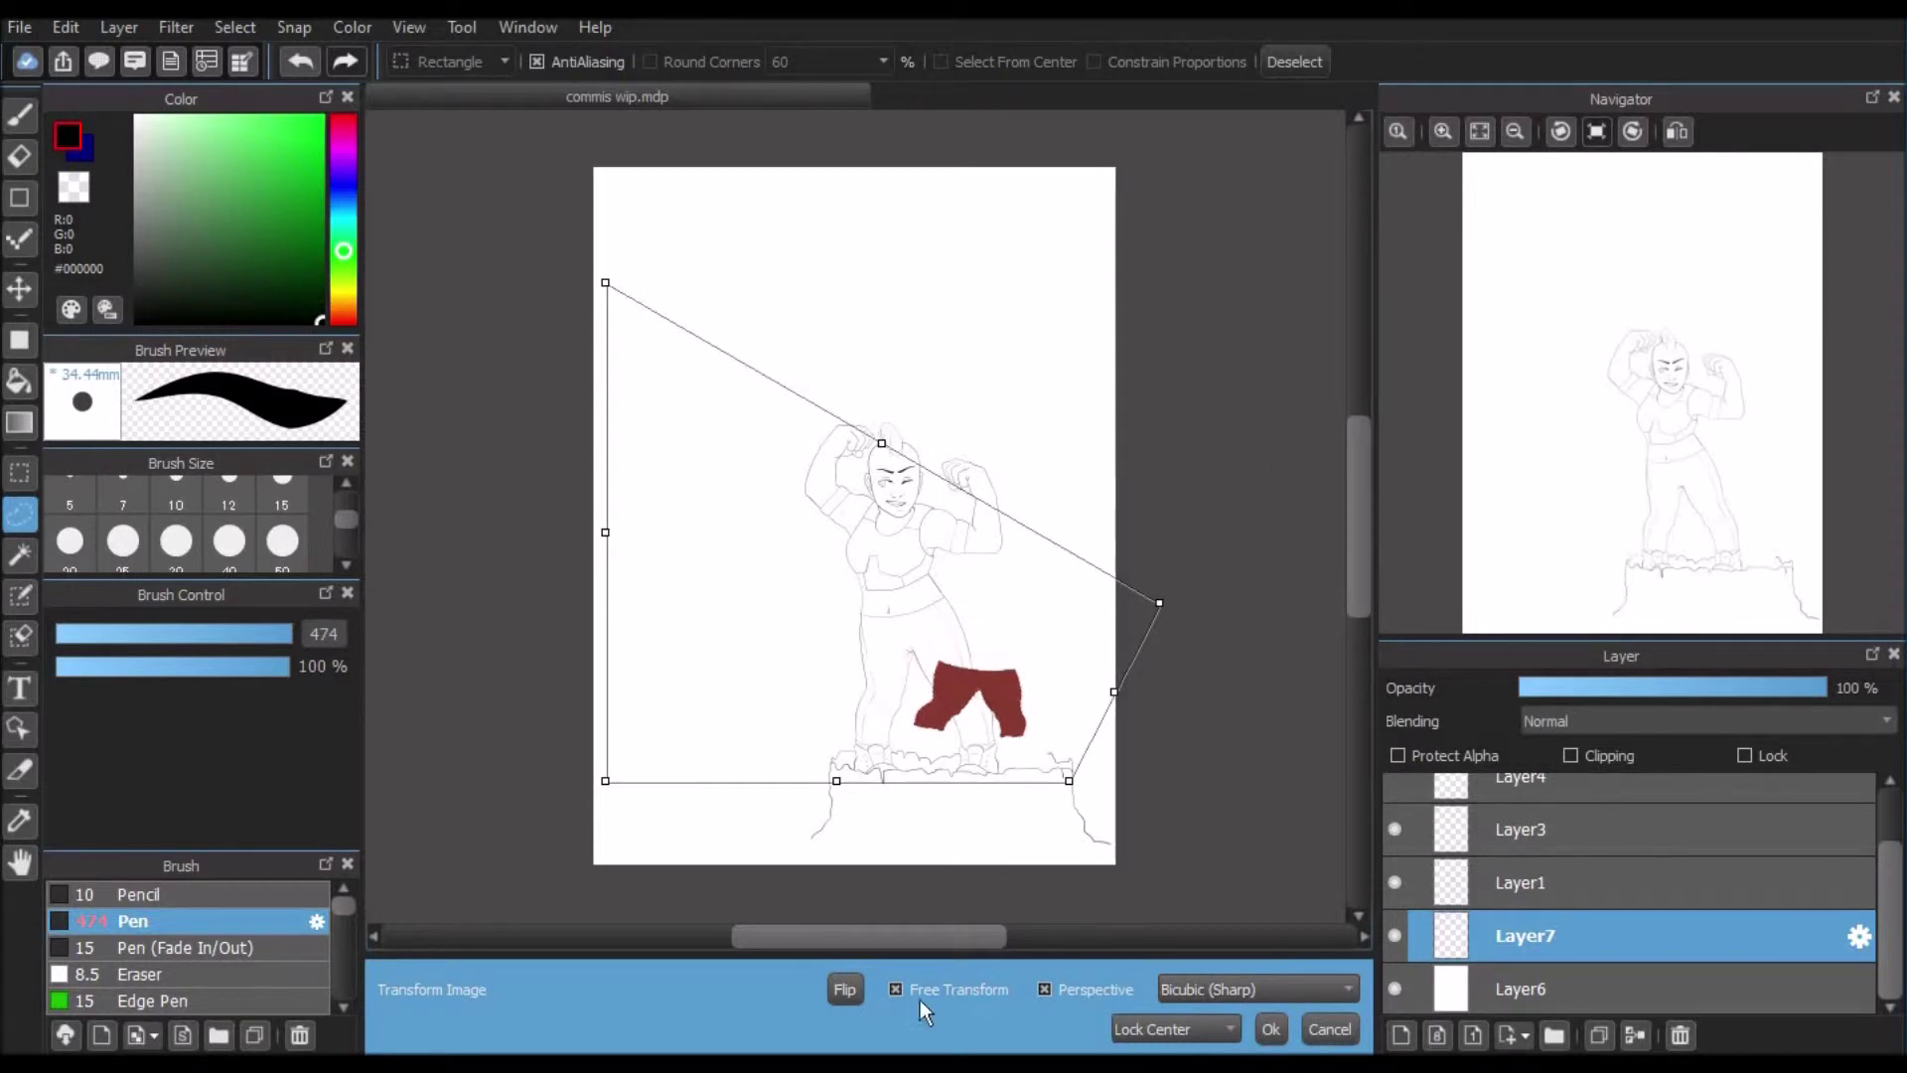
Step: Turn off Free Transform, try rescaling the trousers from a corner, cancel the transform and deselect
click(896, 989)
drag(1113, 369, 1093, 556)
click(1331, 1031)
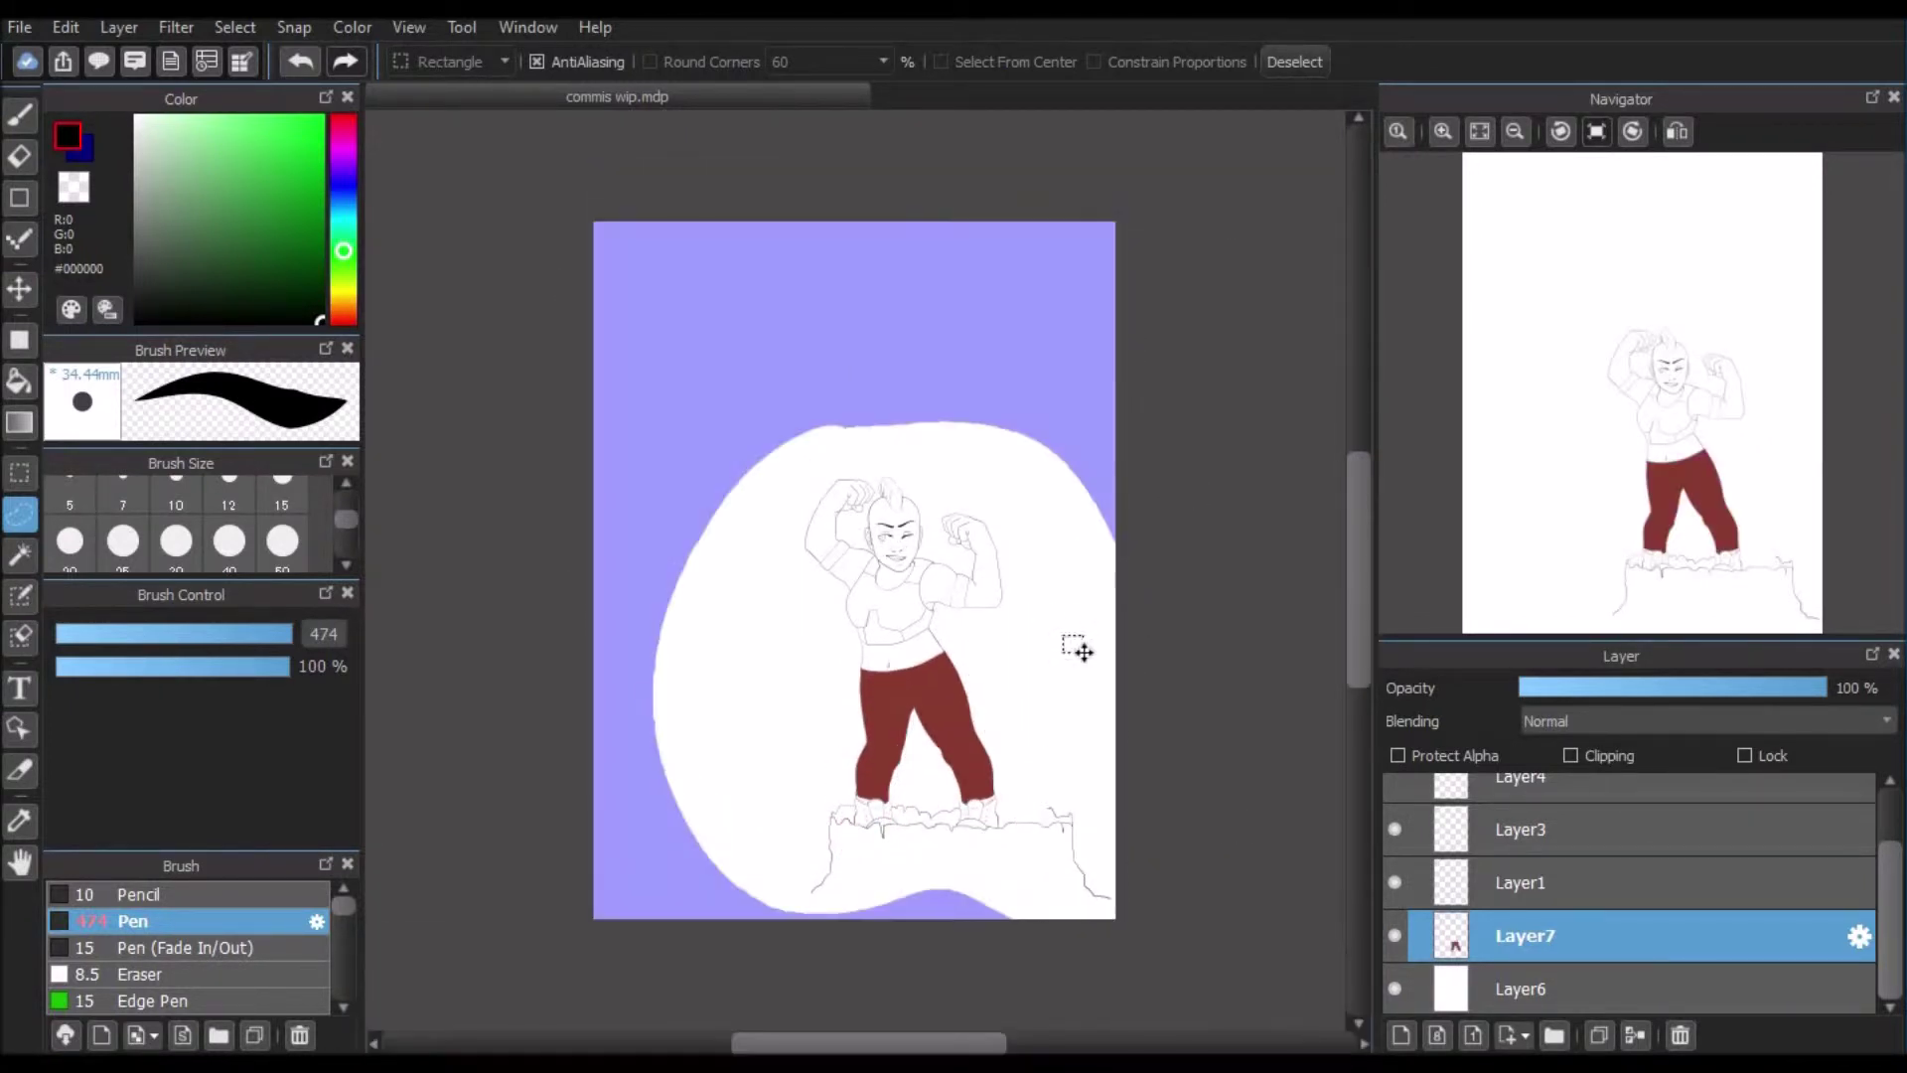
click(234, 27)
click(270, 93)
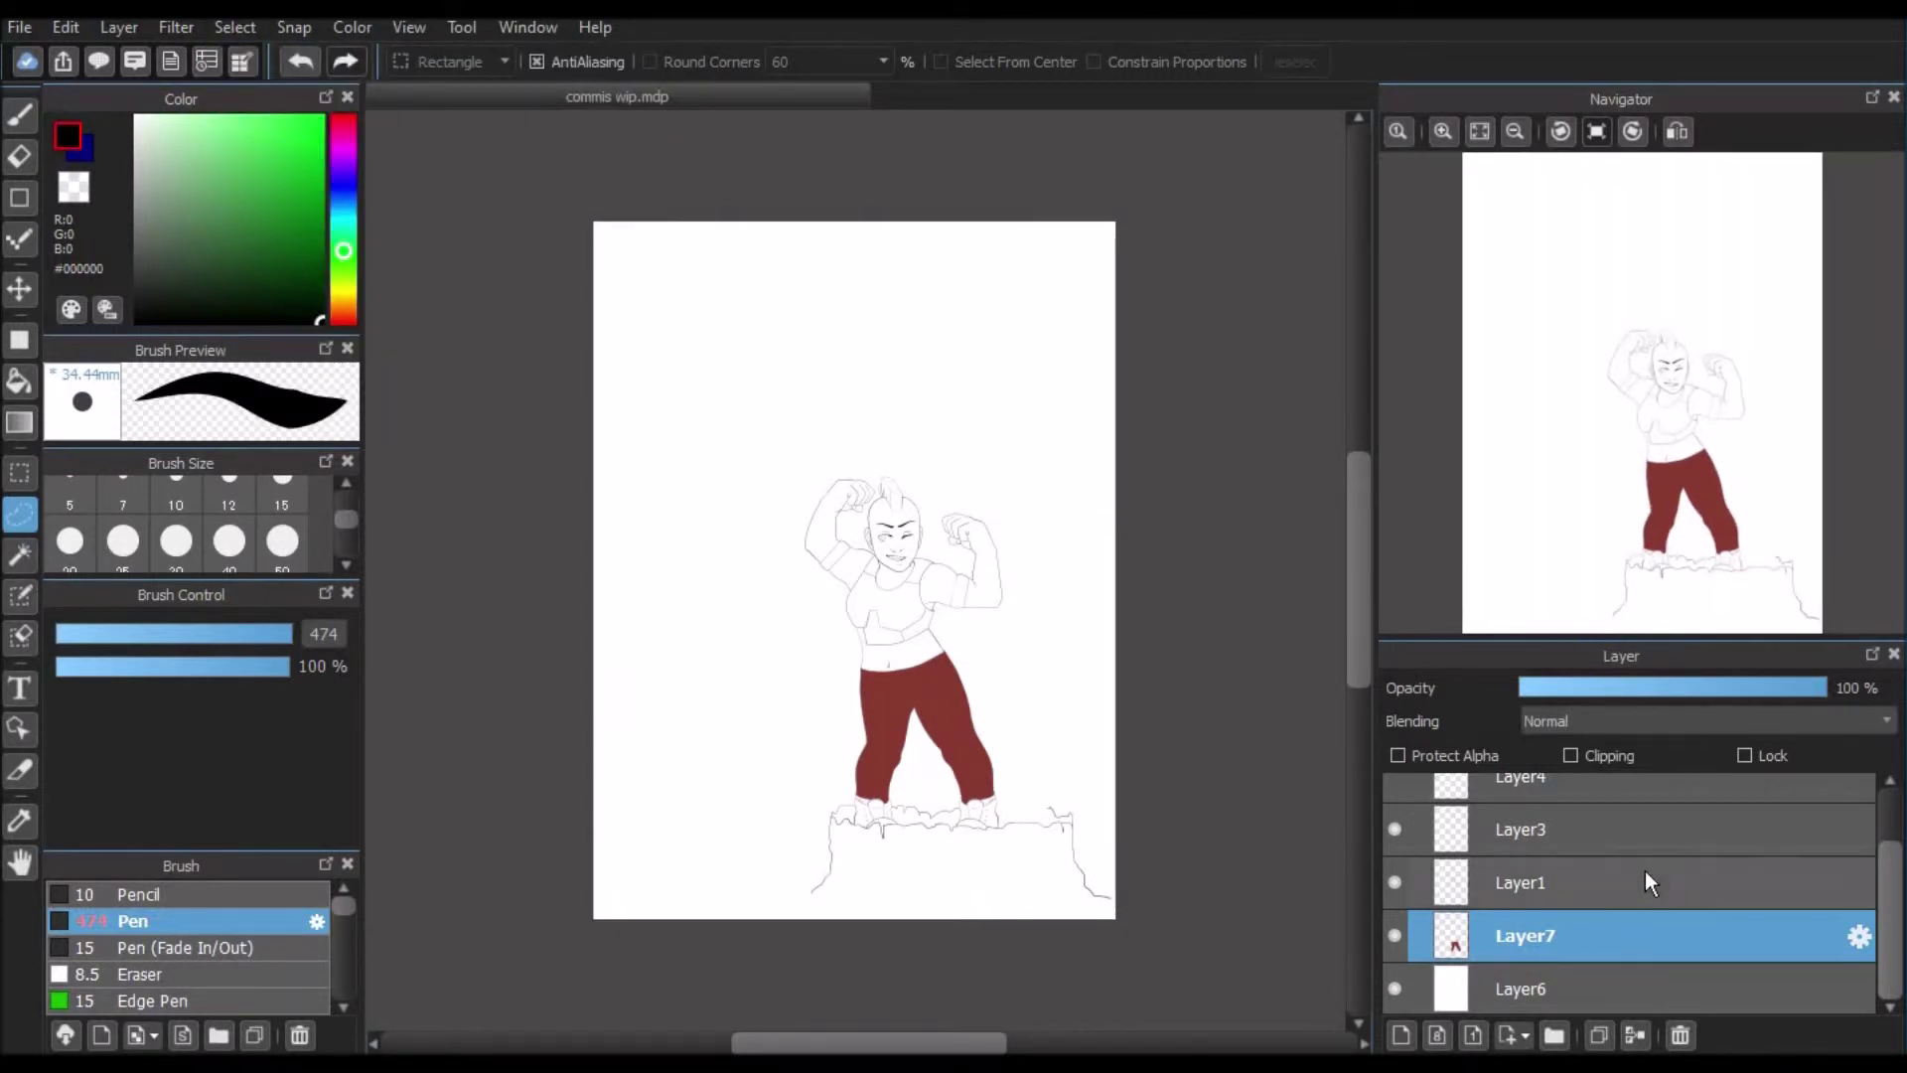
Step: Add a new layer above Layer7 and turn on Clipping for it
click(1401, 1035)
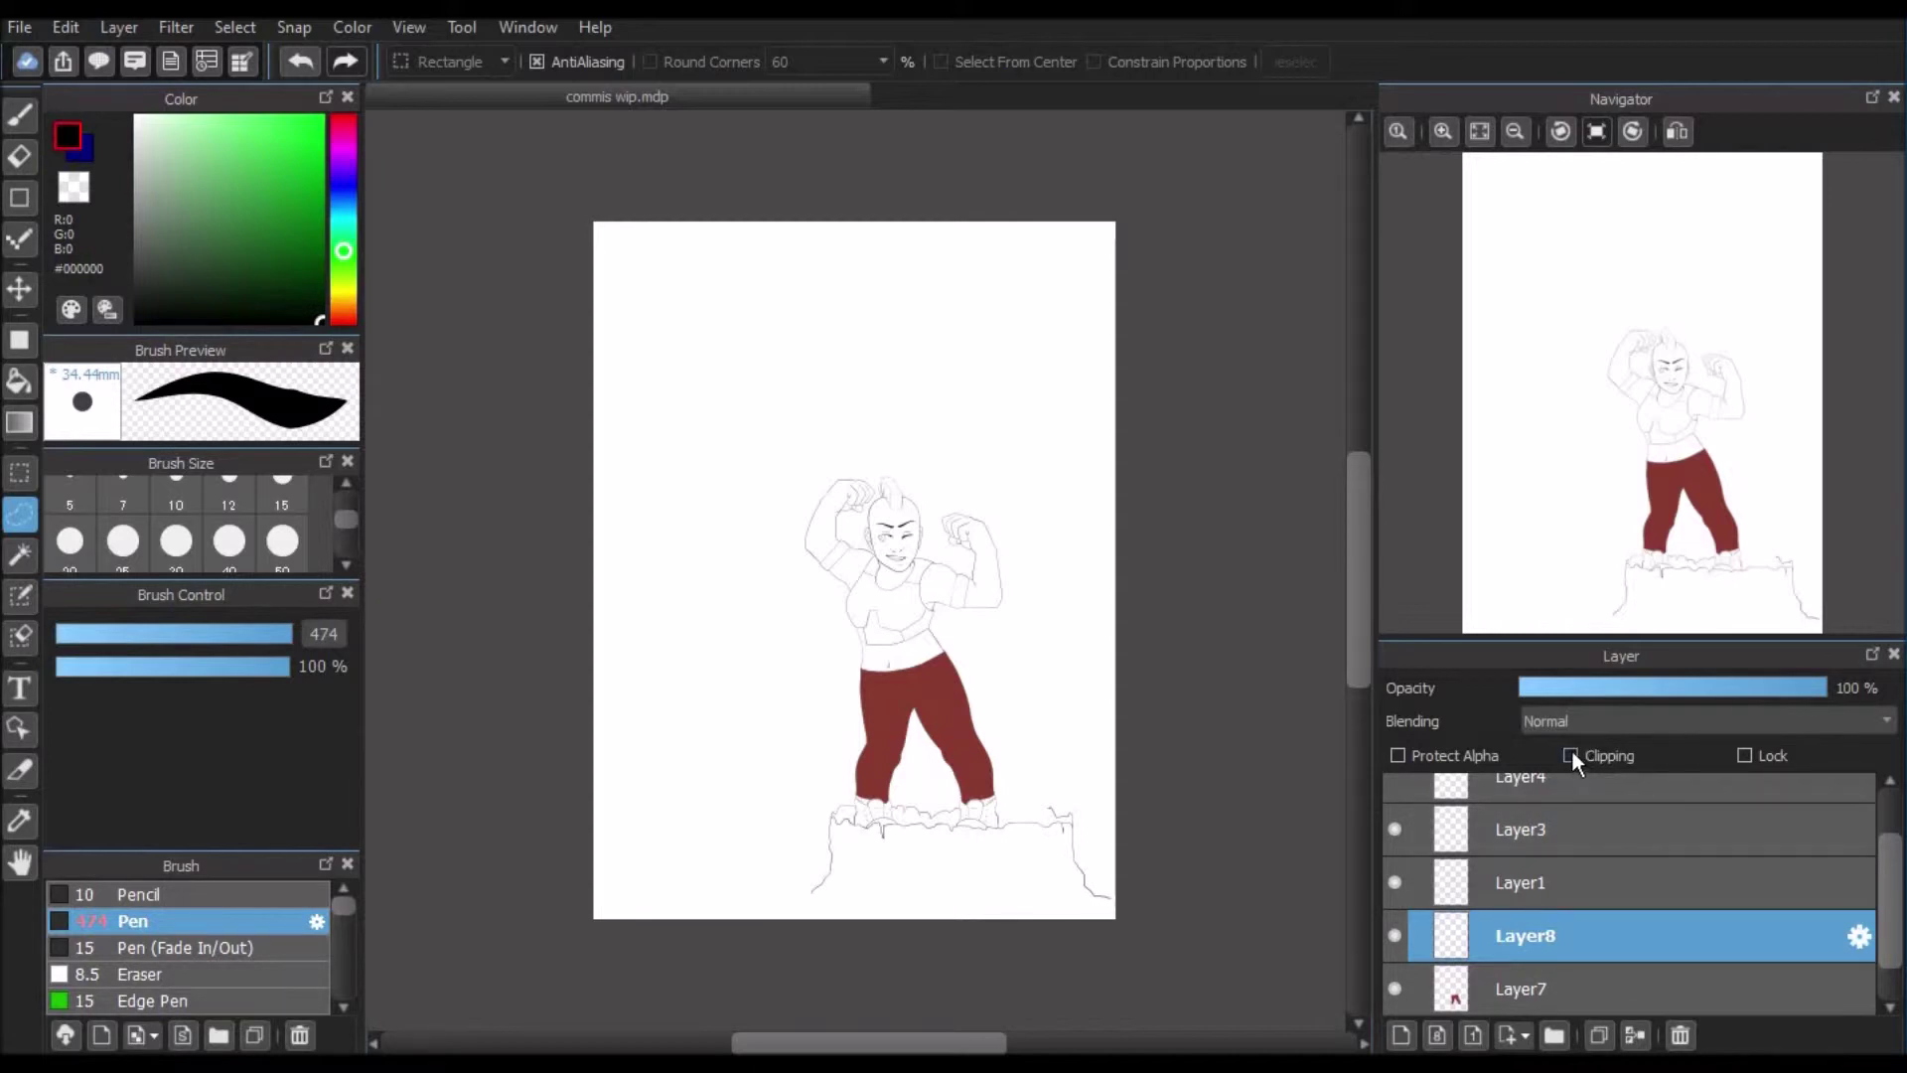
click(1523, 968)
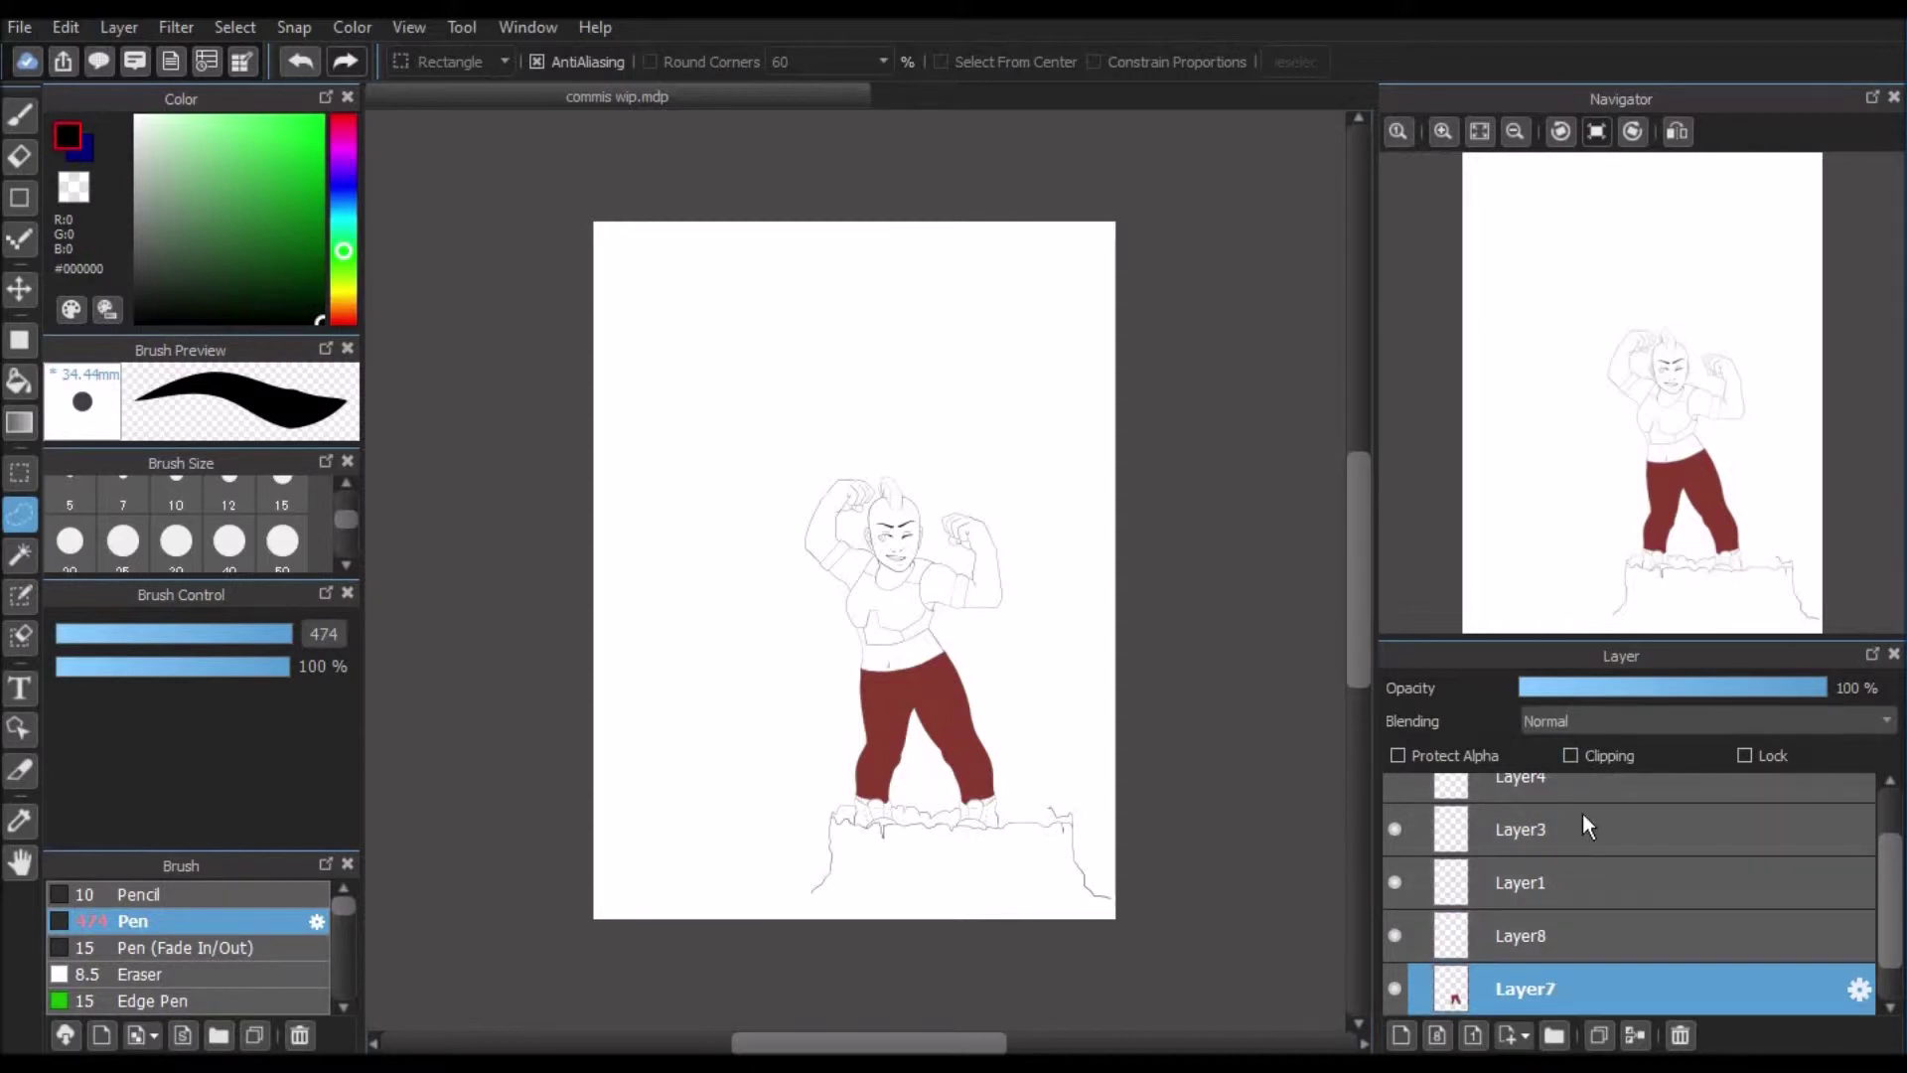
click(1551, 931)
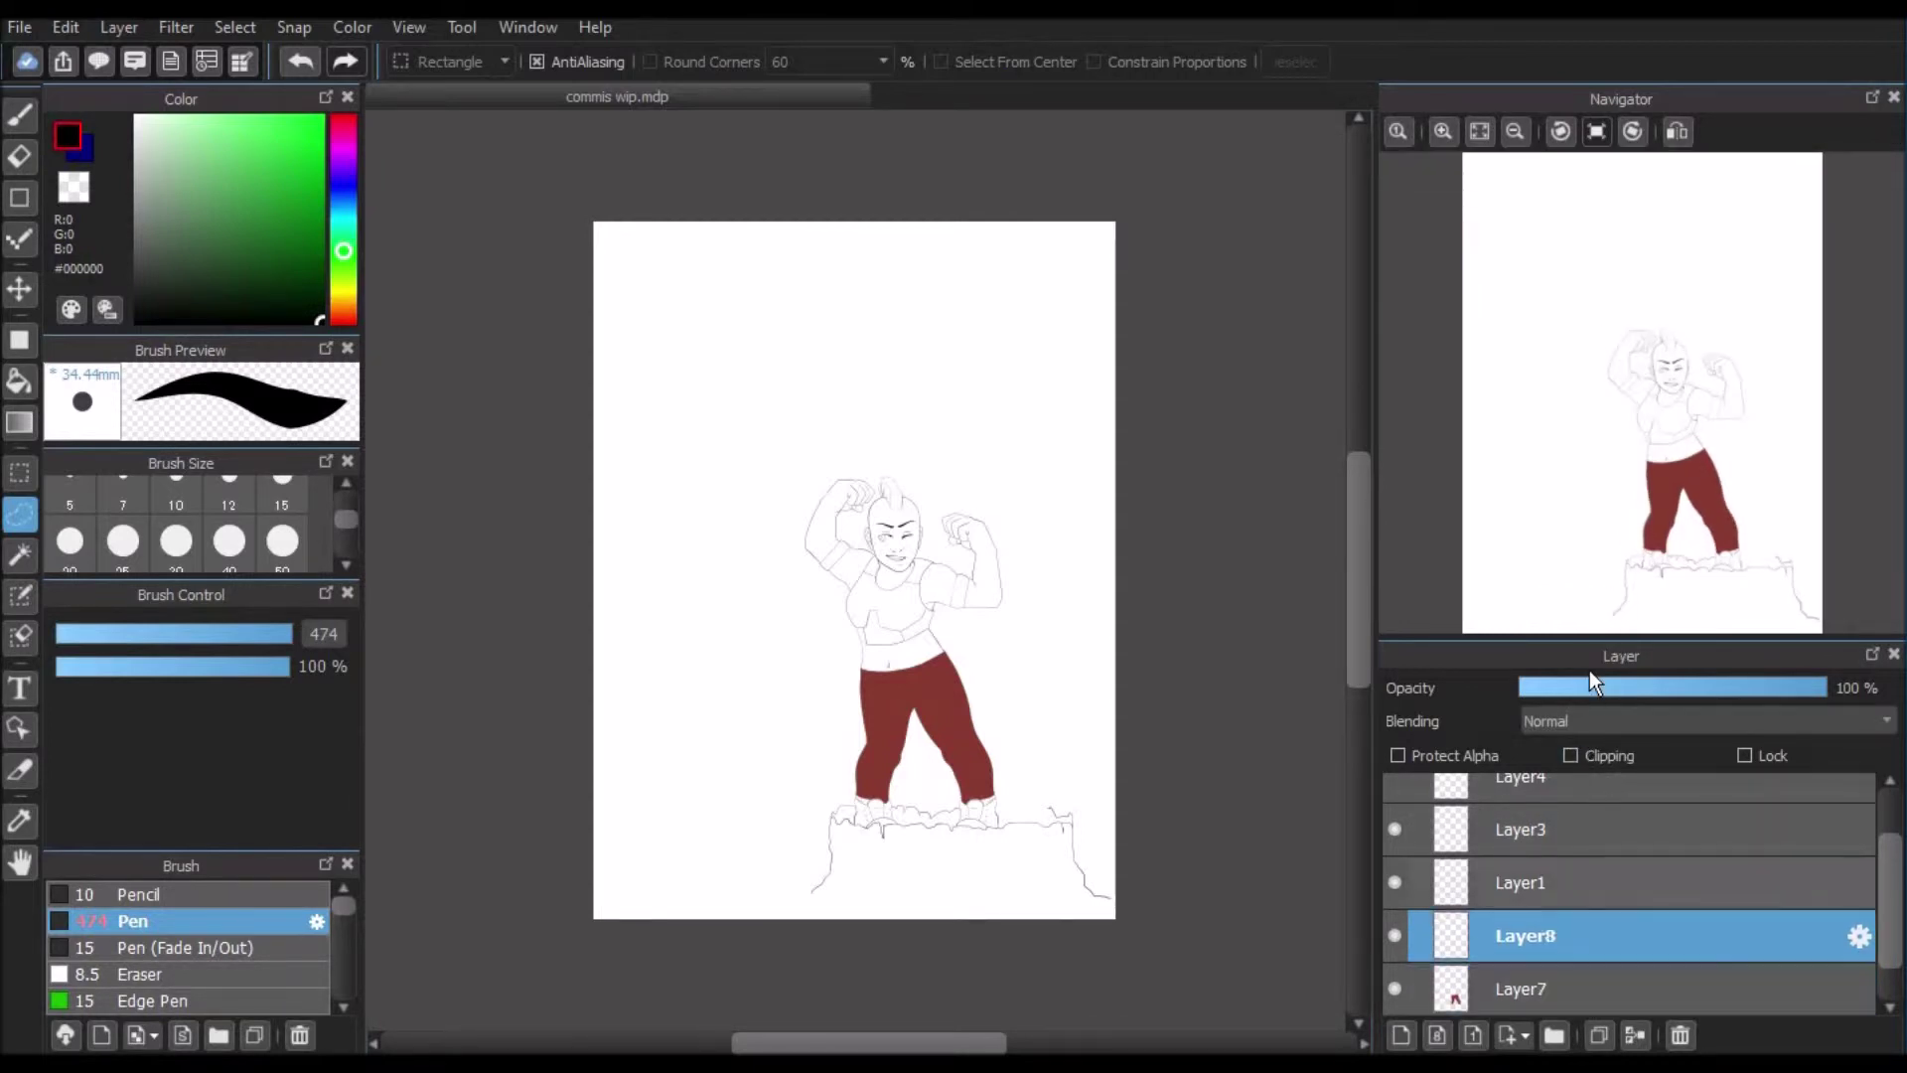
click(1568, 754)
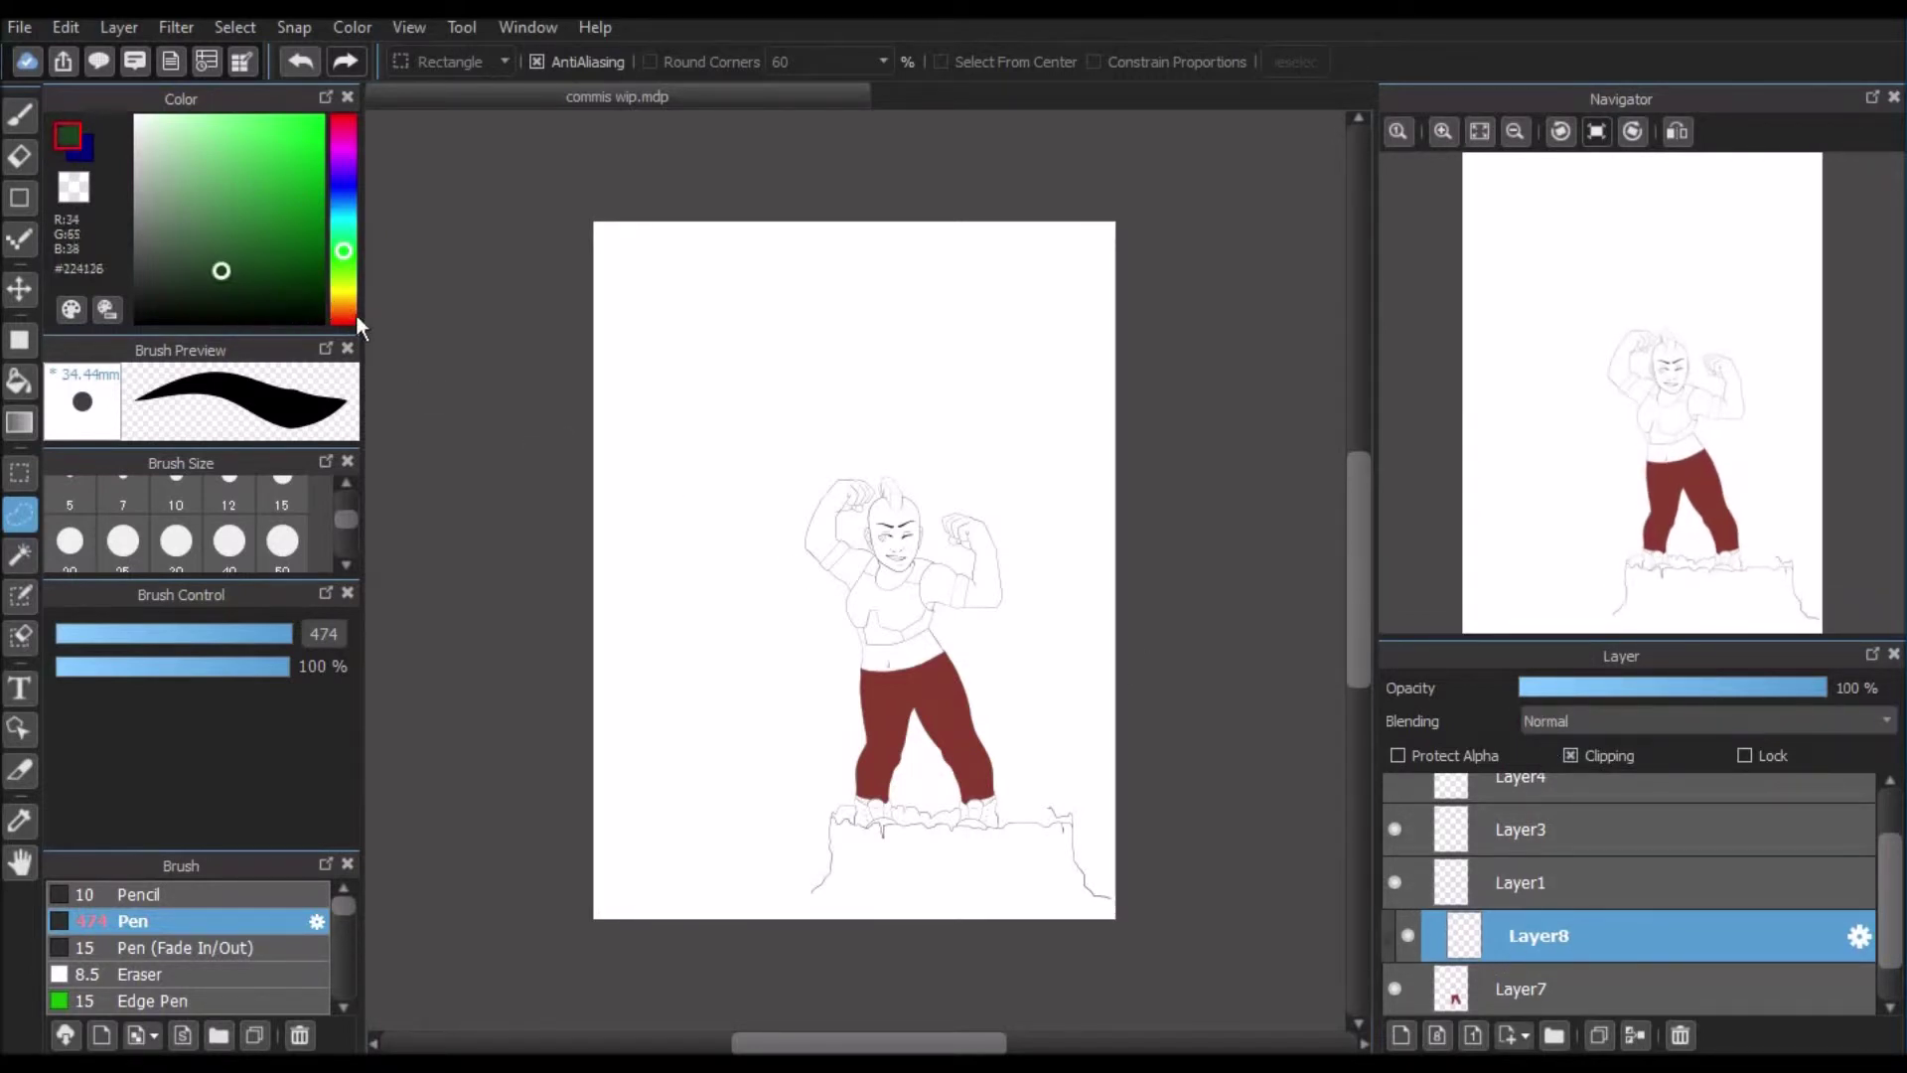
Step: Sample the trousers' red (#8A3B32) for the brush and set Layer8's blending mode to Multiply
key(i)
click(902, 694)
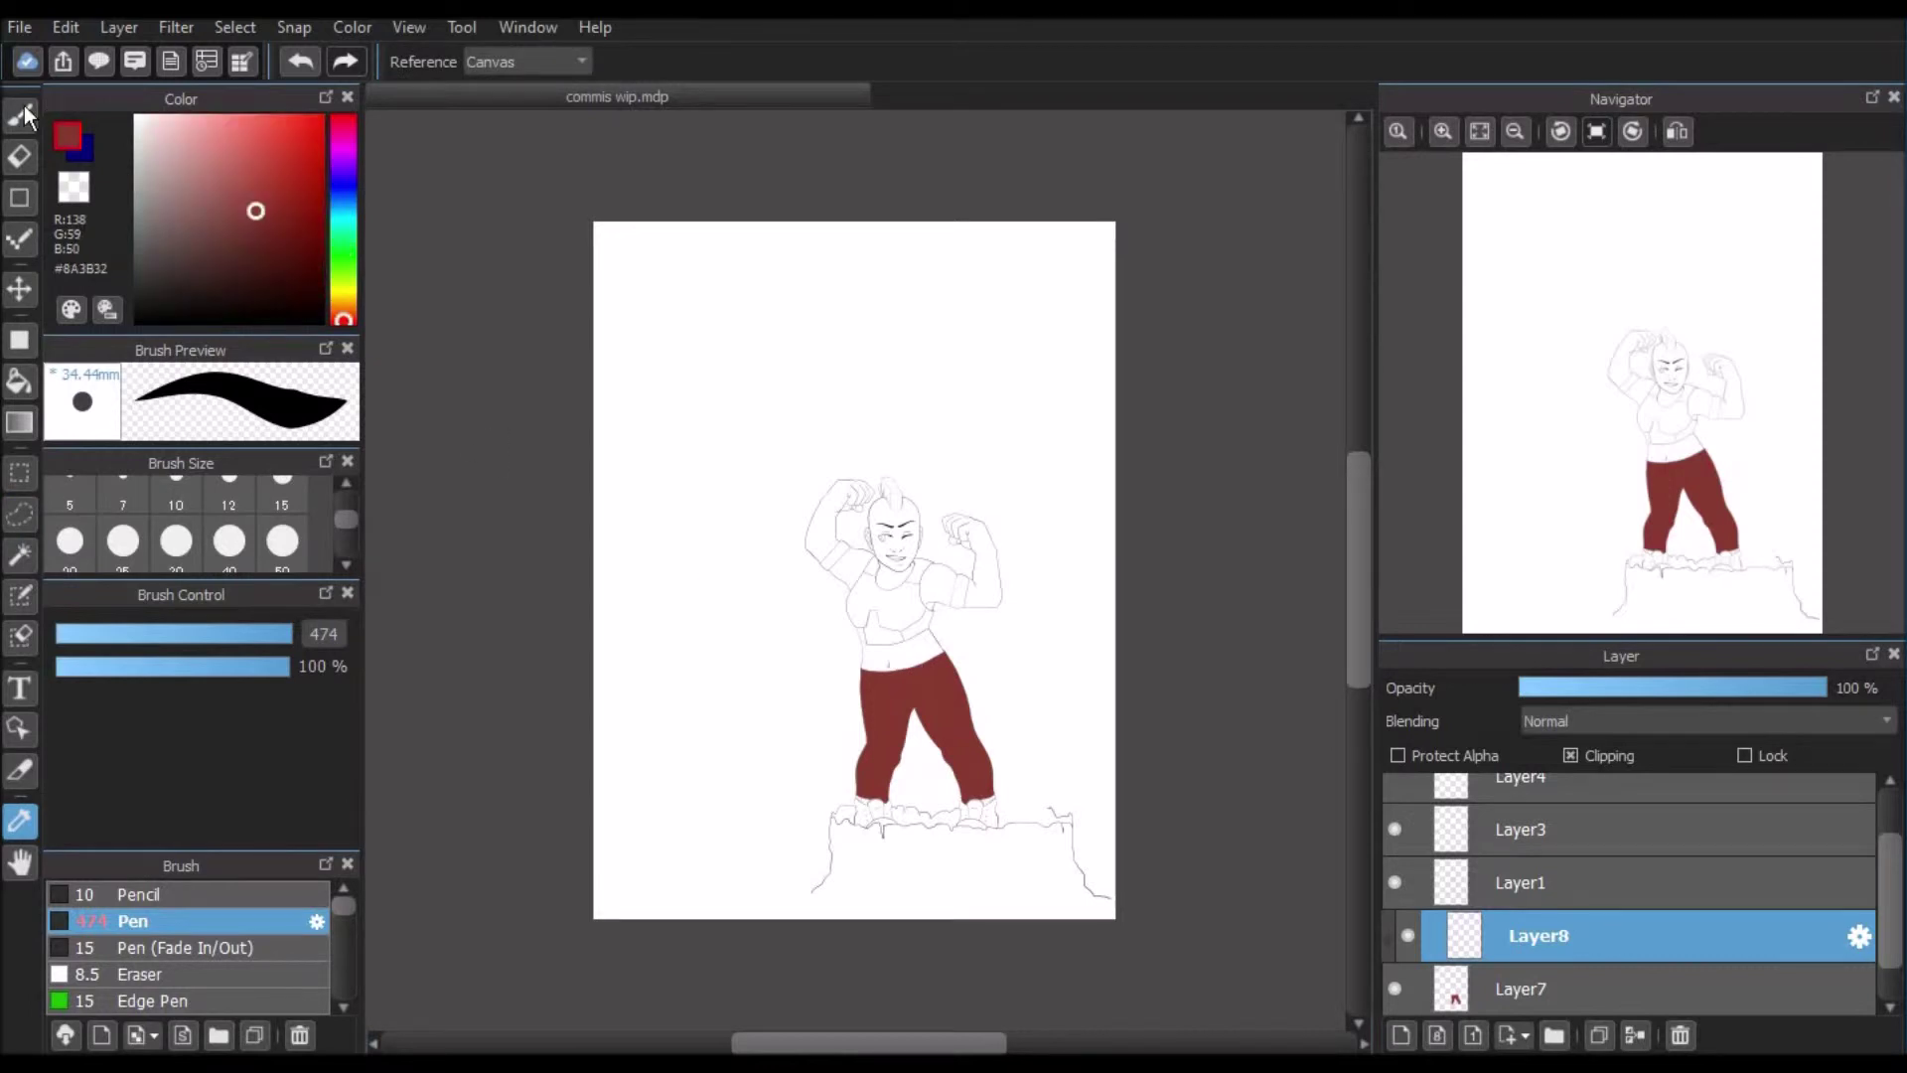
key(b)
click(1564, 719)
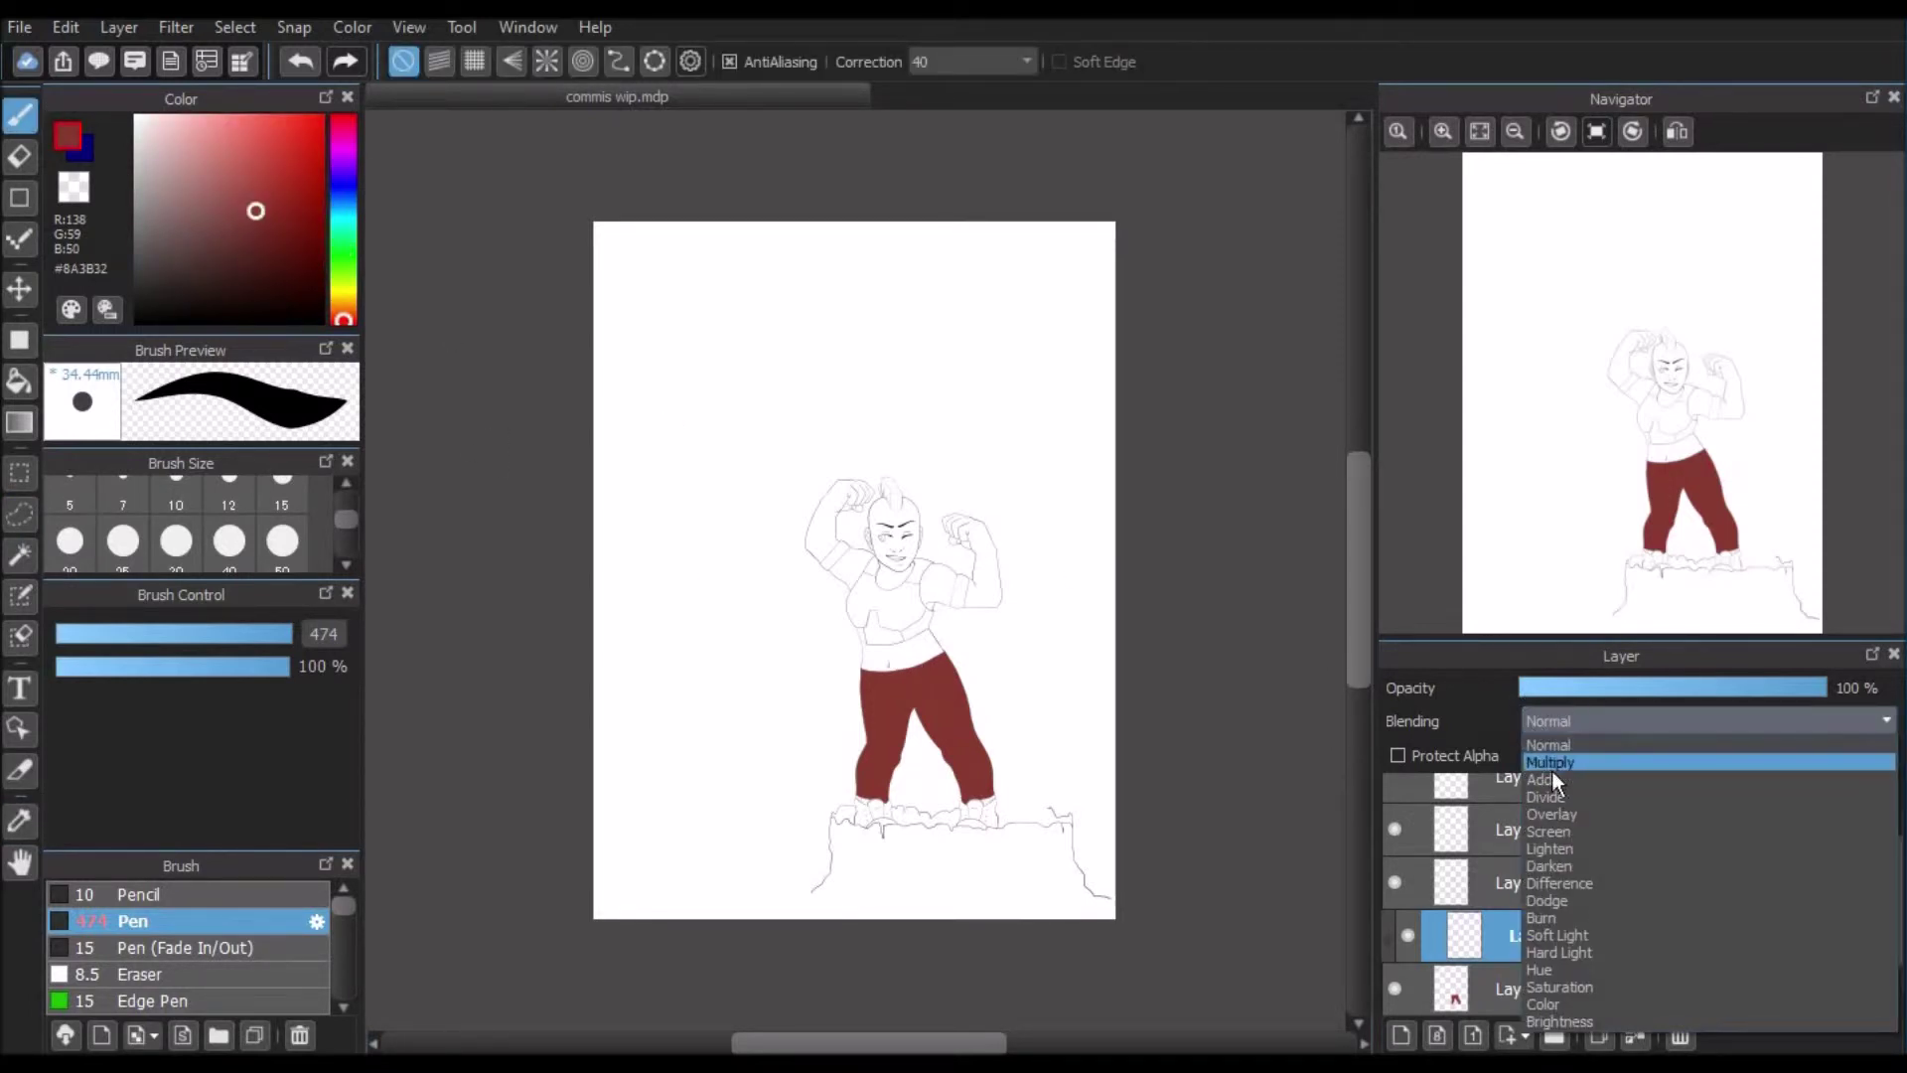
click(1557, 761)
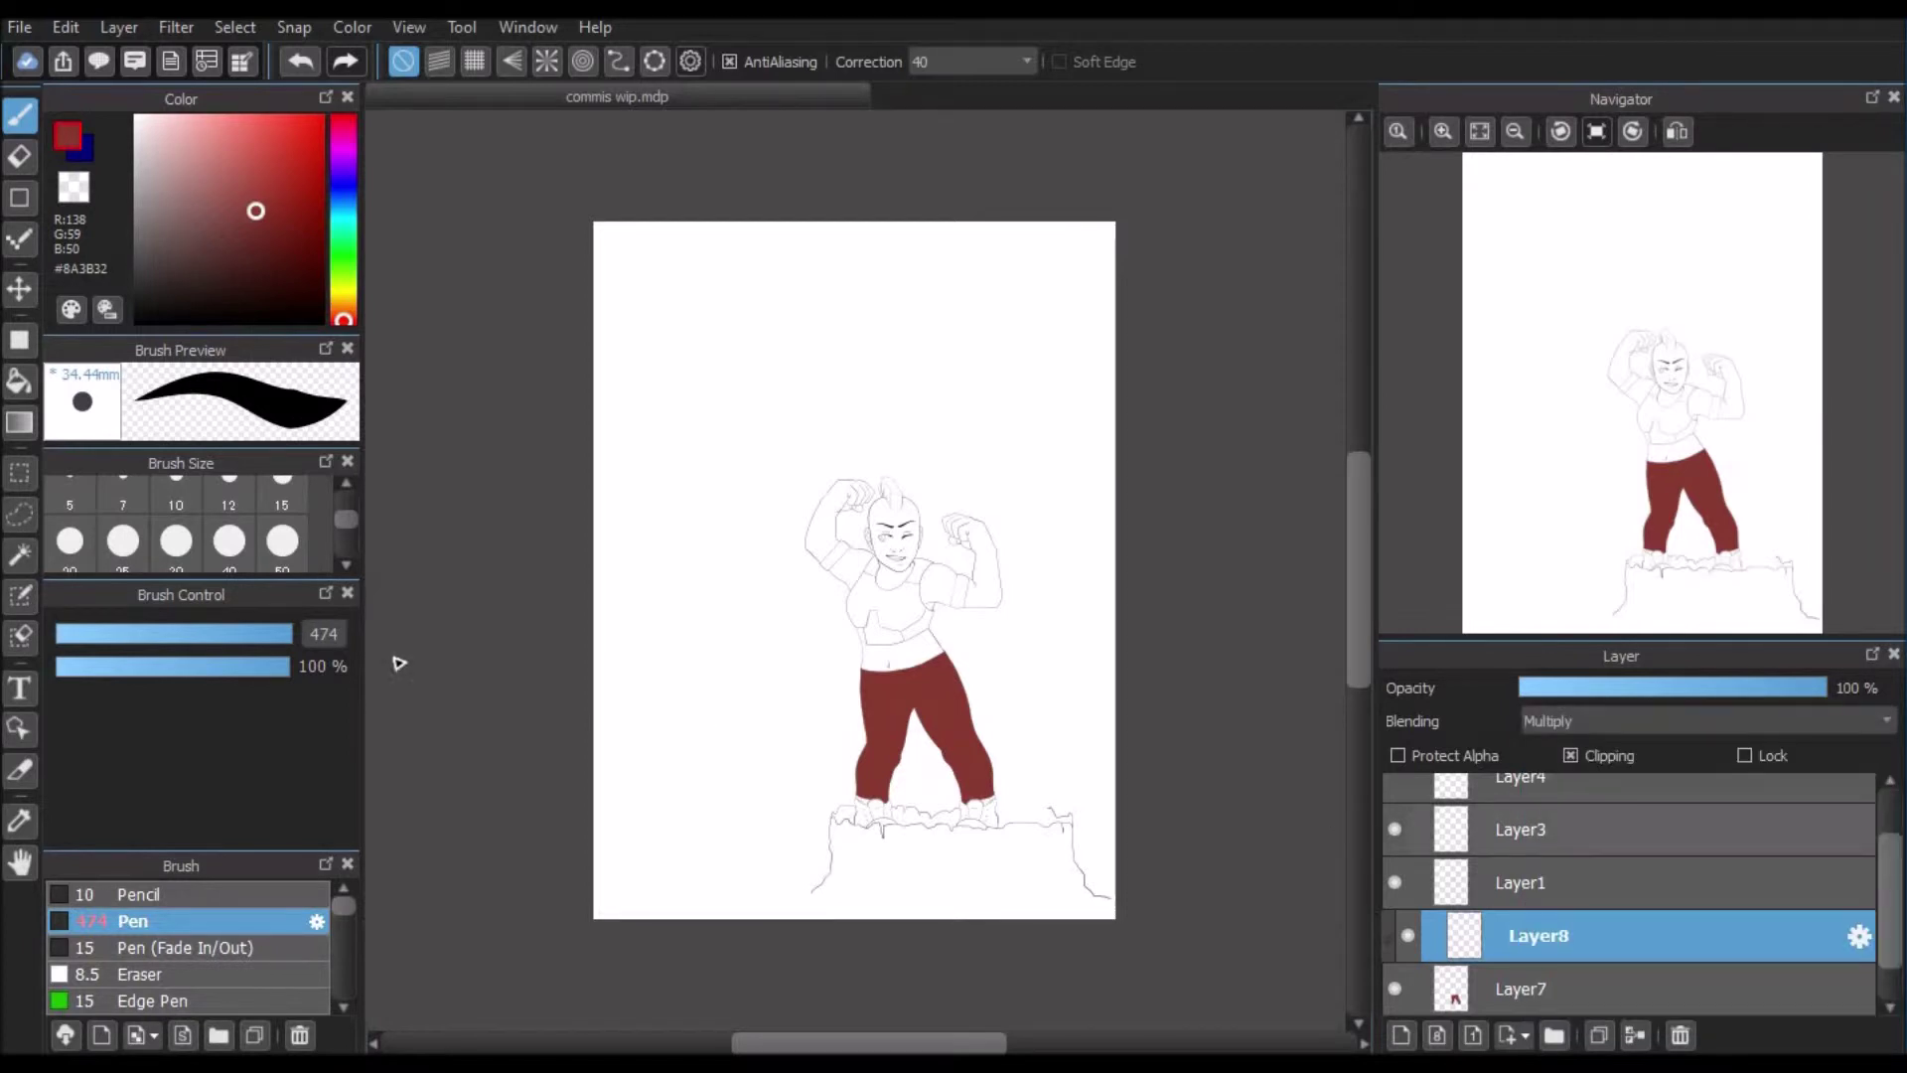
Step: Paint broad Multiply strokes at brush size 1000 across the trousers' inner thighs on Layer8 and undo them
click(1442, 132)
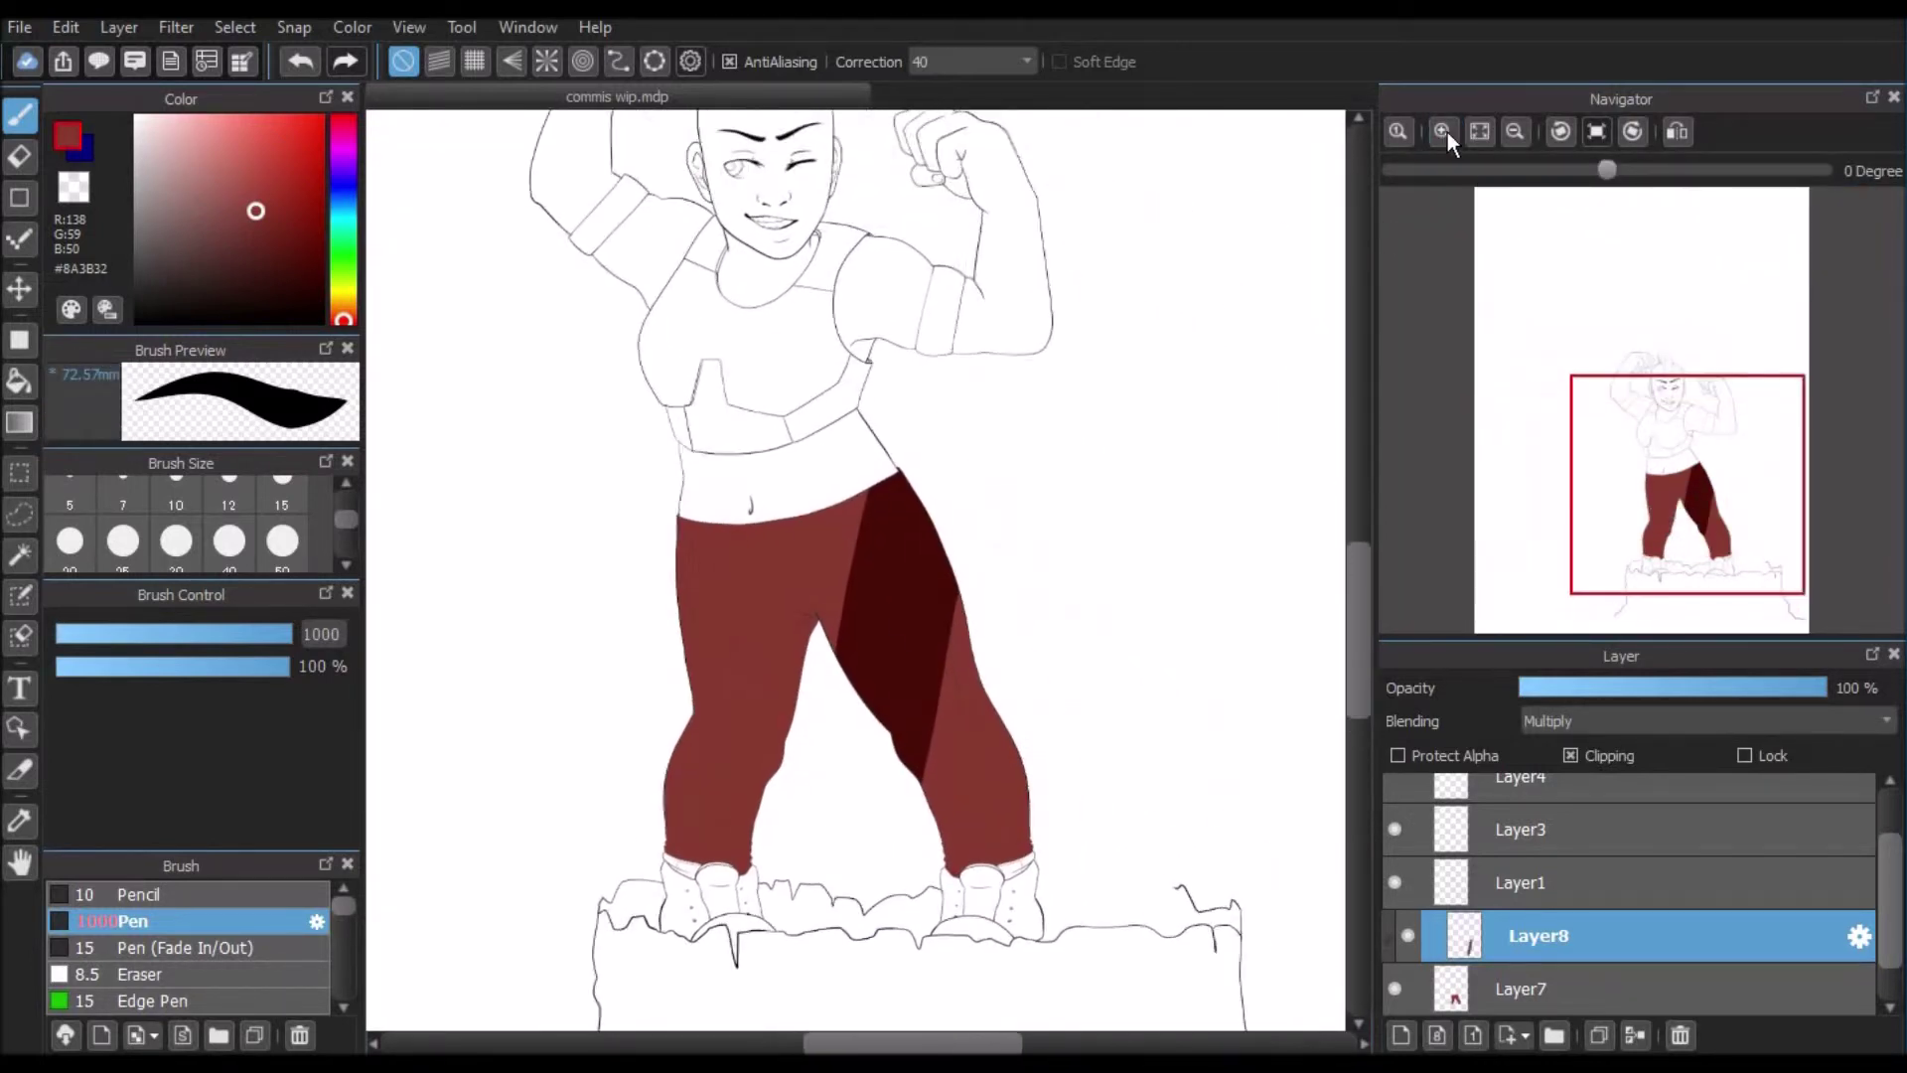
click(1445, 133)
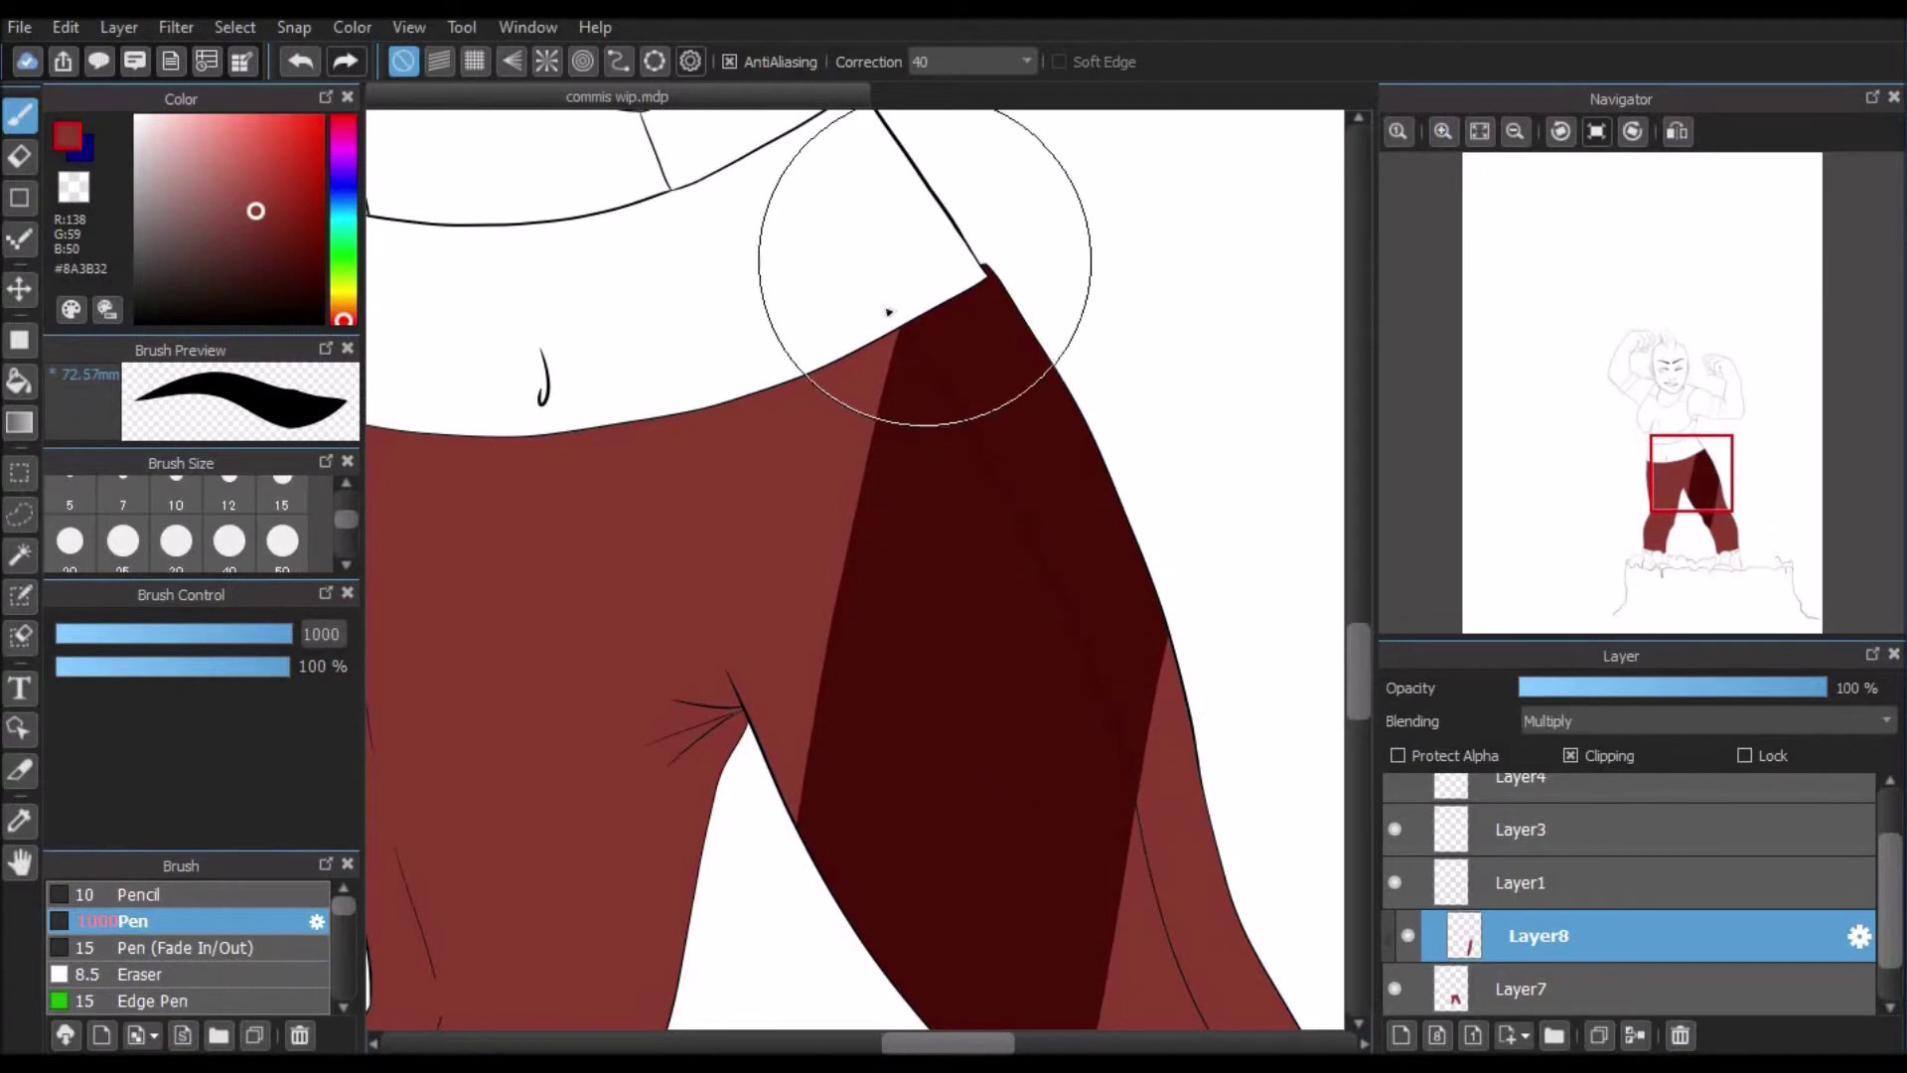
mouse_move(825, 417)
mouse_down()
mouse_move(785, 655)
mouse_move(780, 1013)
mouse_up()
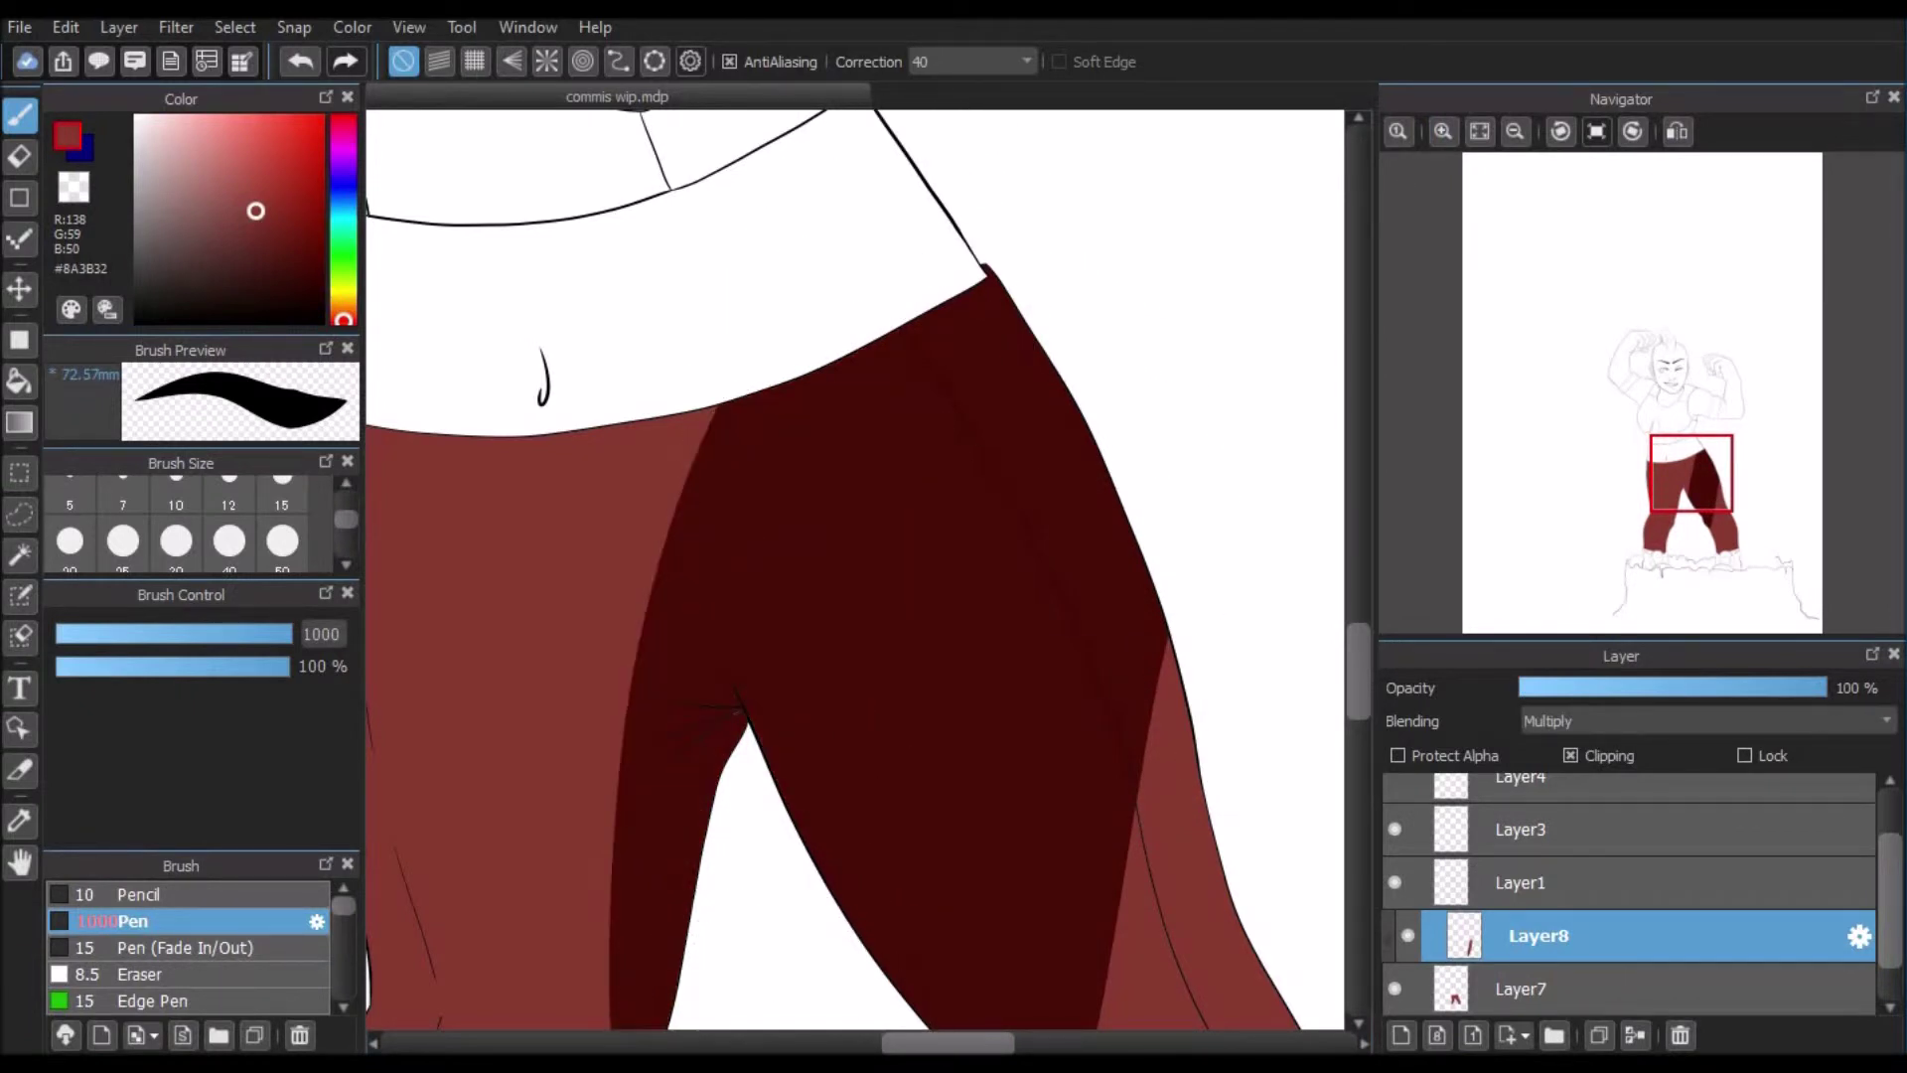
click(1512, 137)
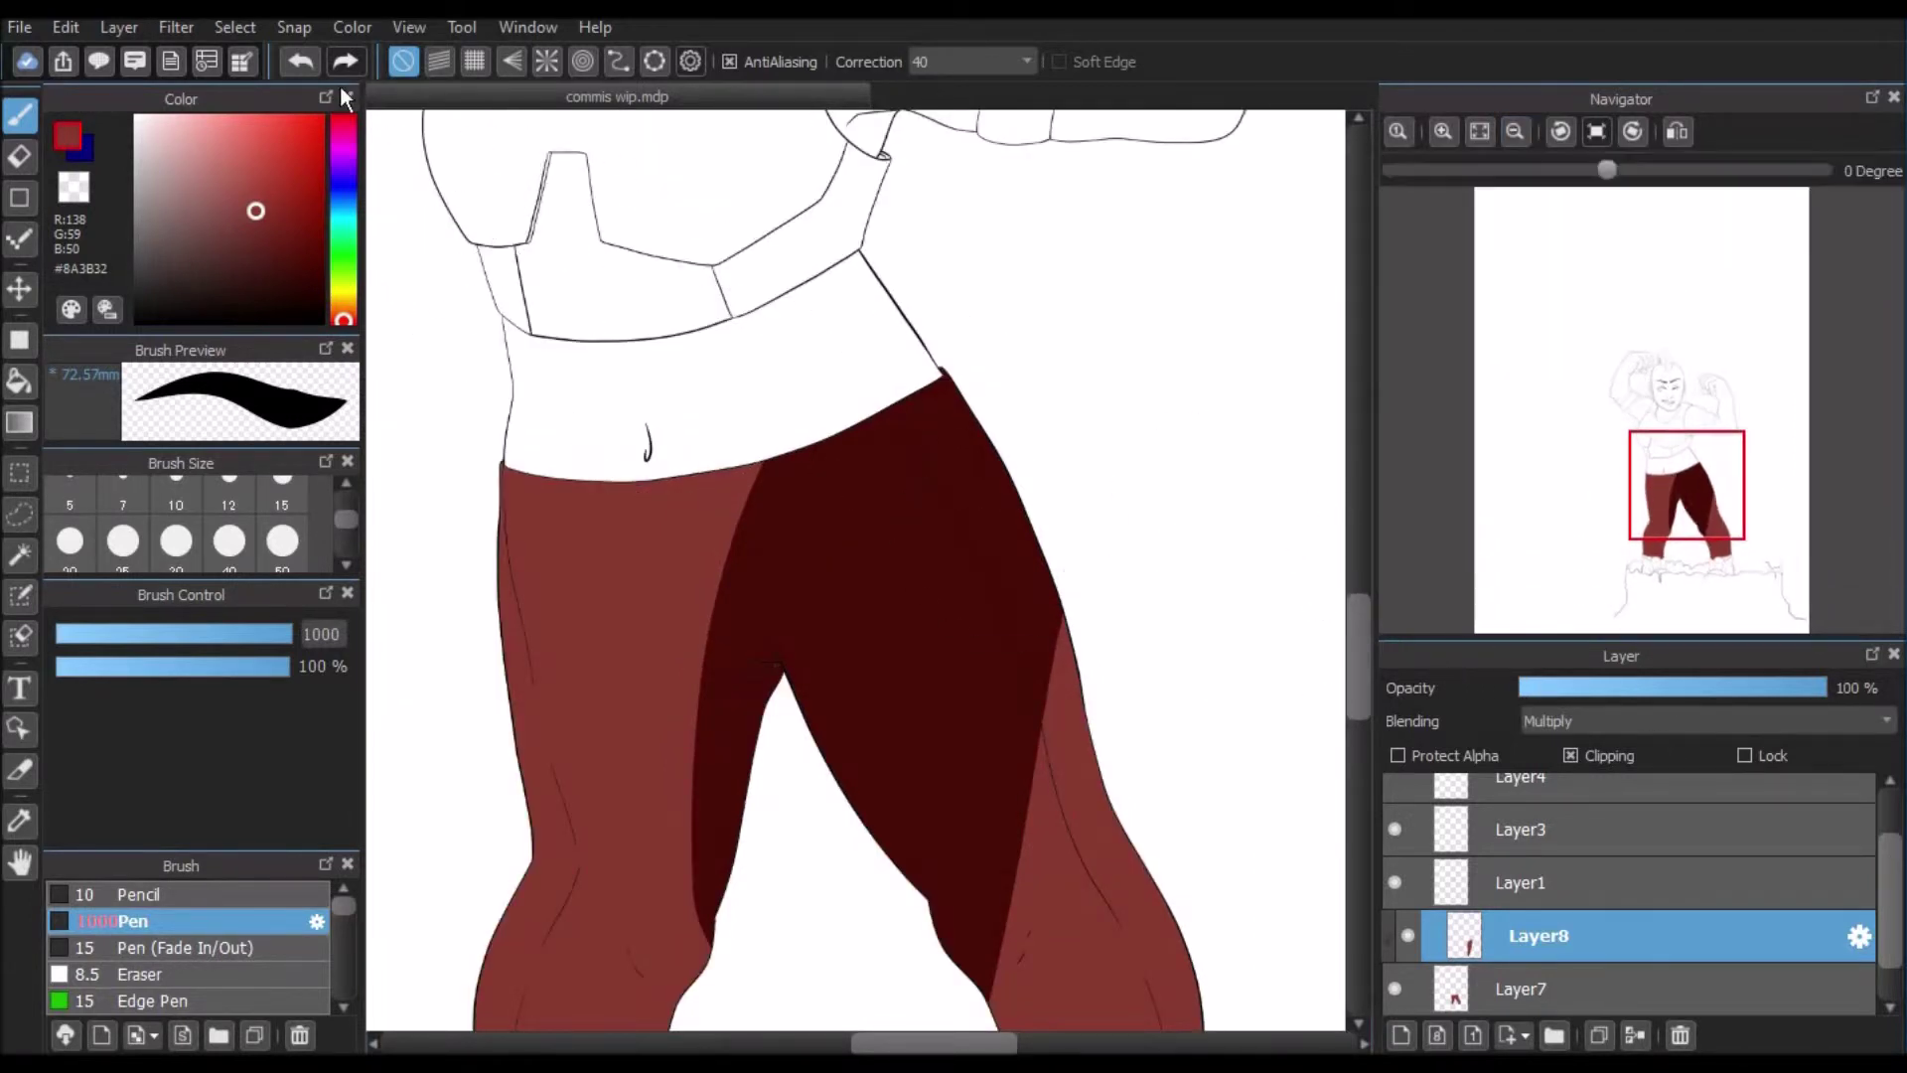
click(300, 61)
key(ctrl+z)
Step: Set Layer8's blending mode to Add, paint two broad strokes across the thighs and undo them
click(1588, 720)
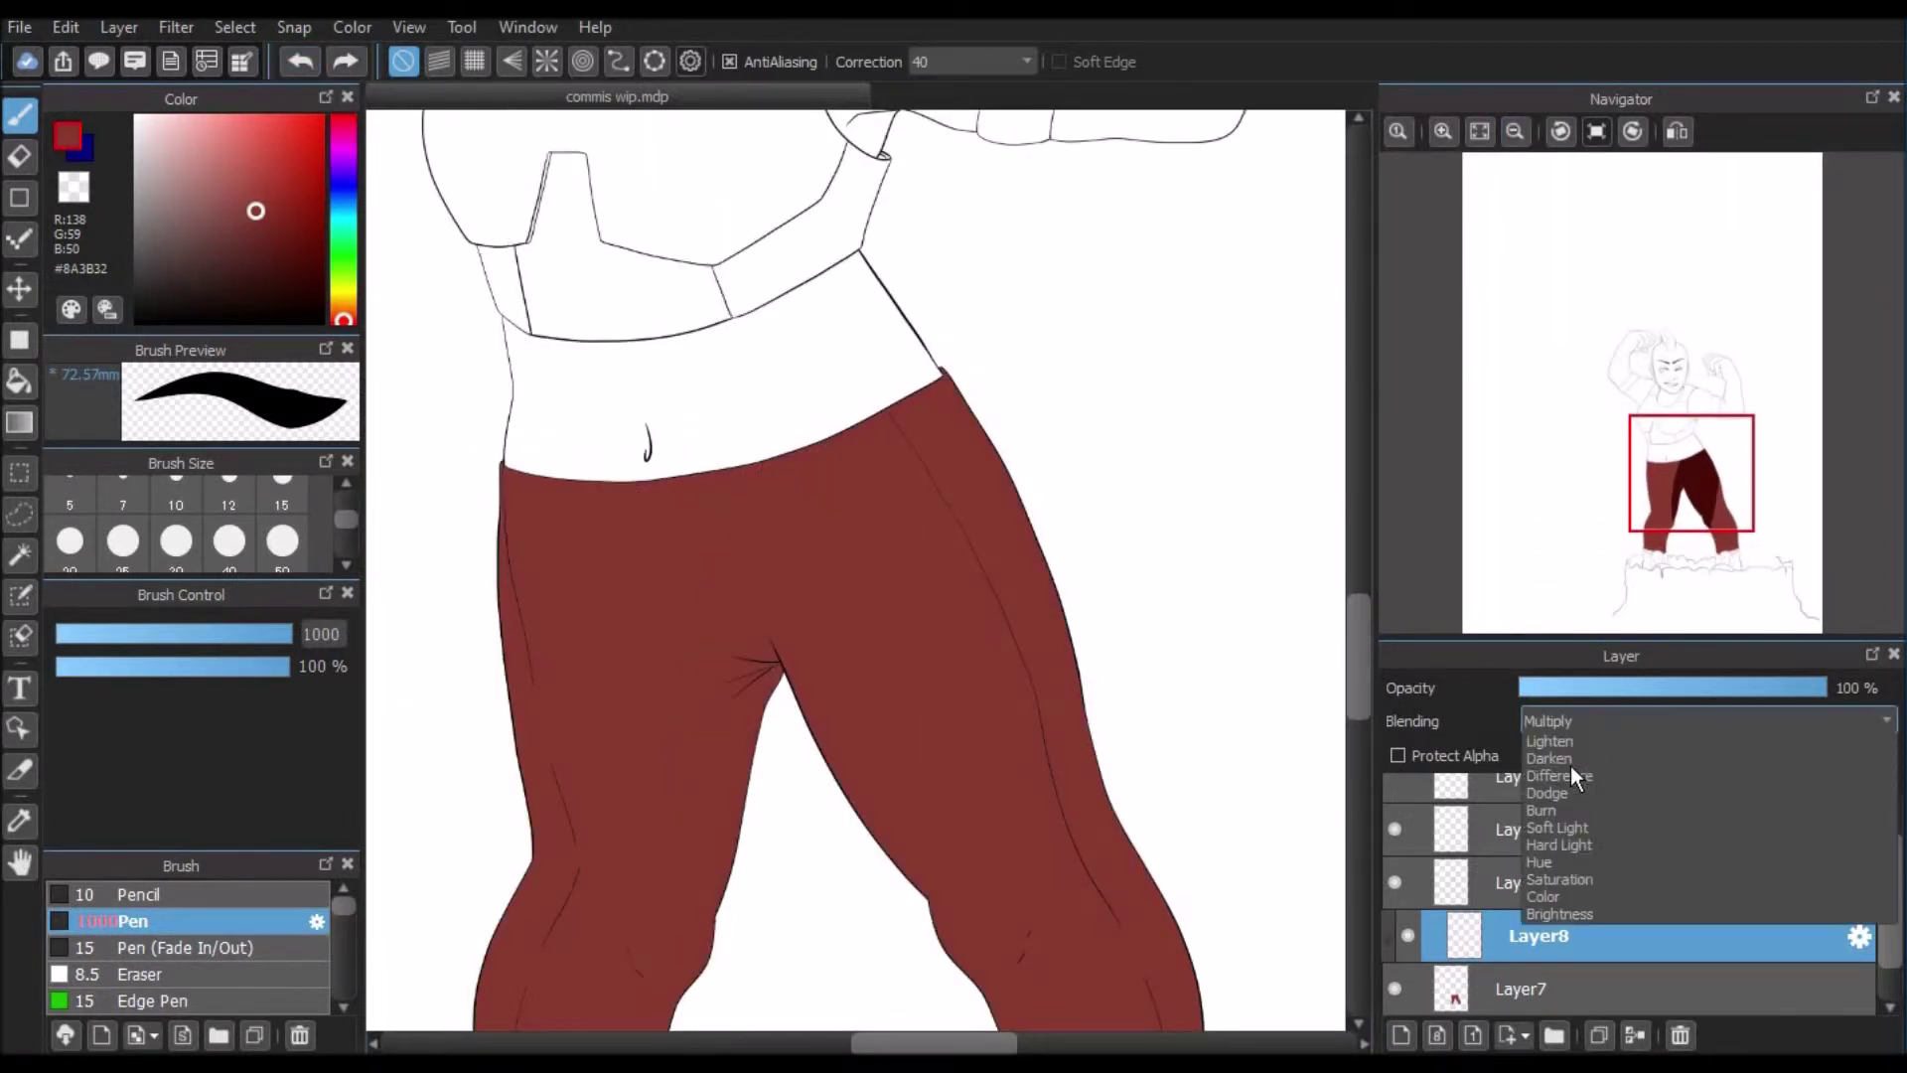
click(1570, 715)
click(1516, 135)
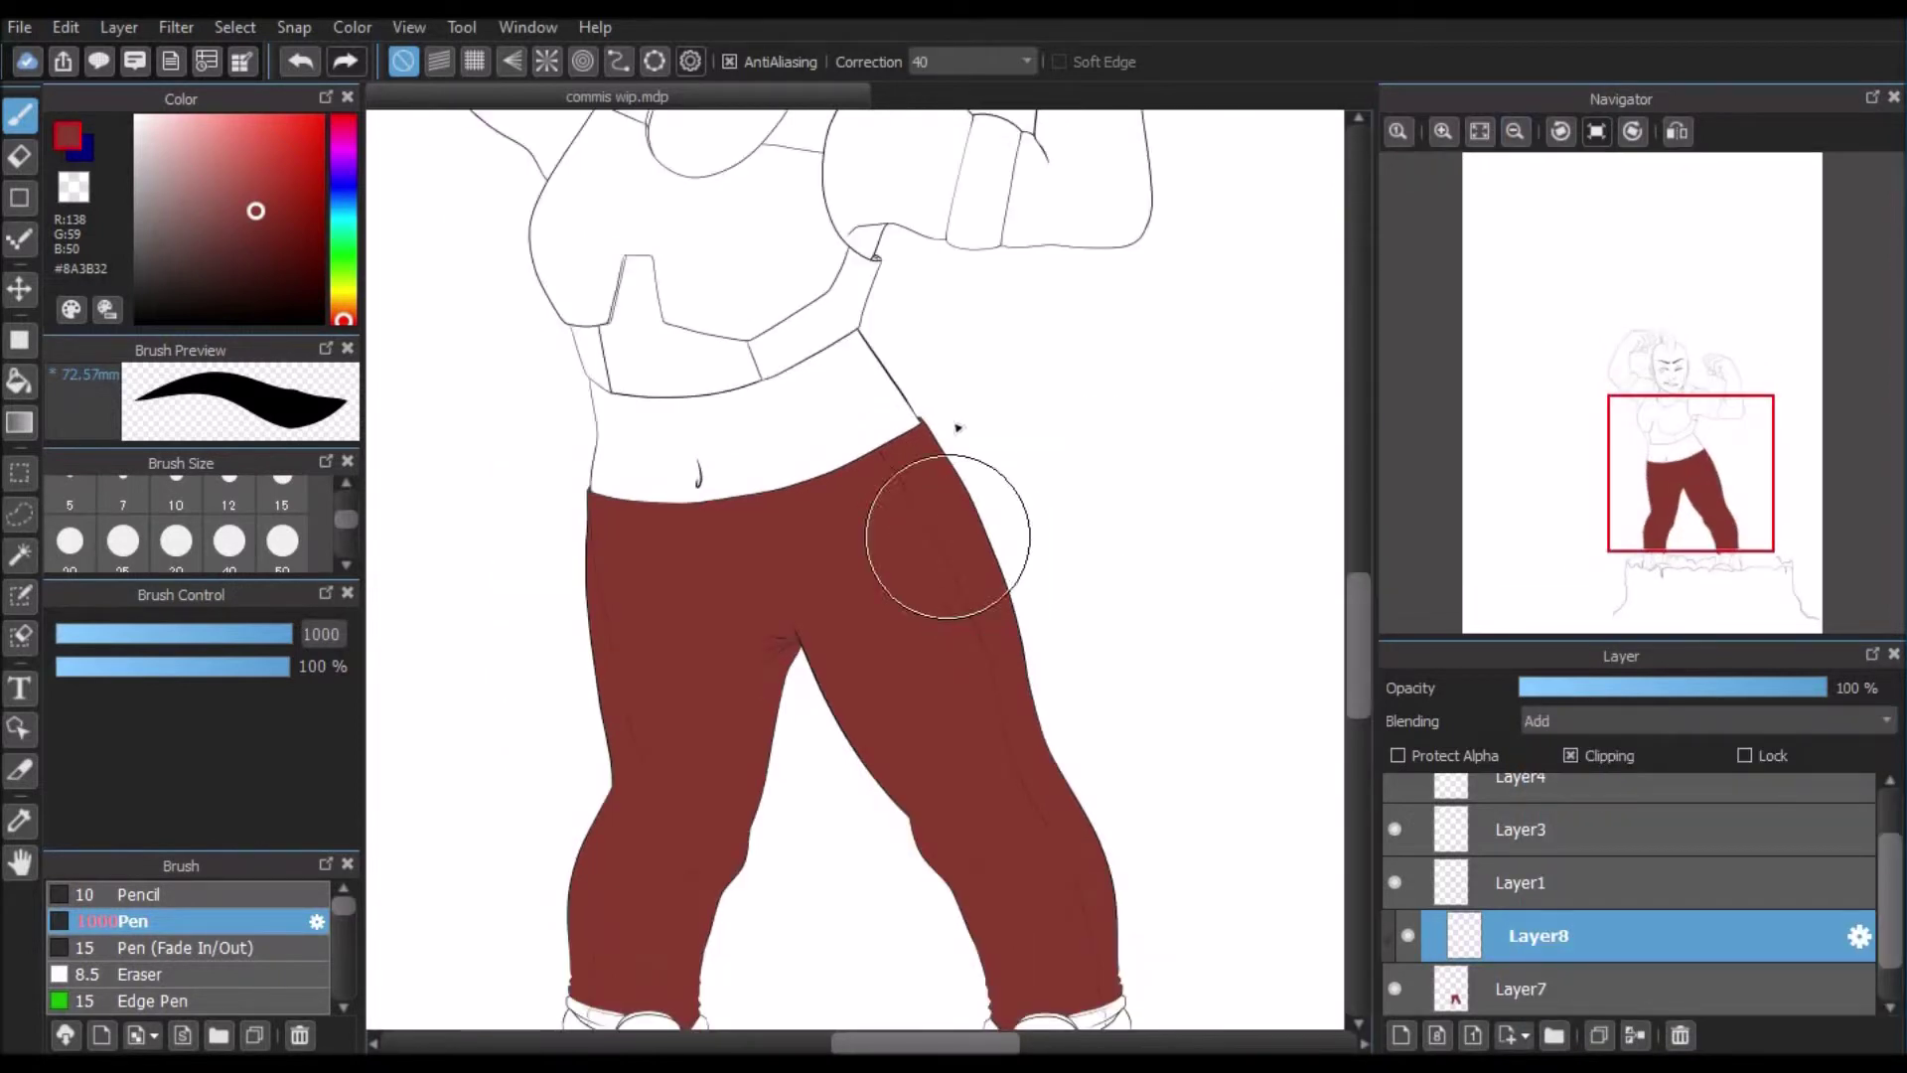
drag(923, 447, 817, 986)
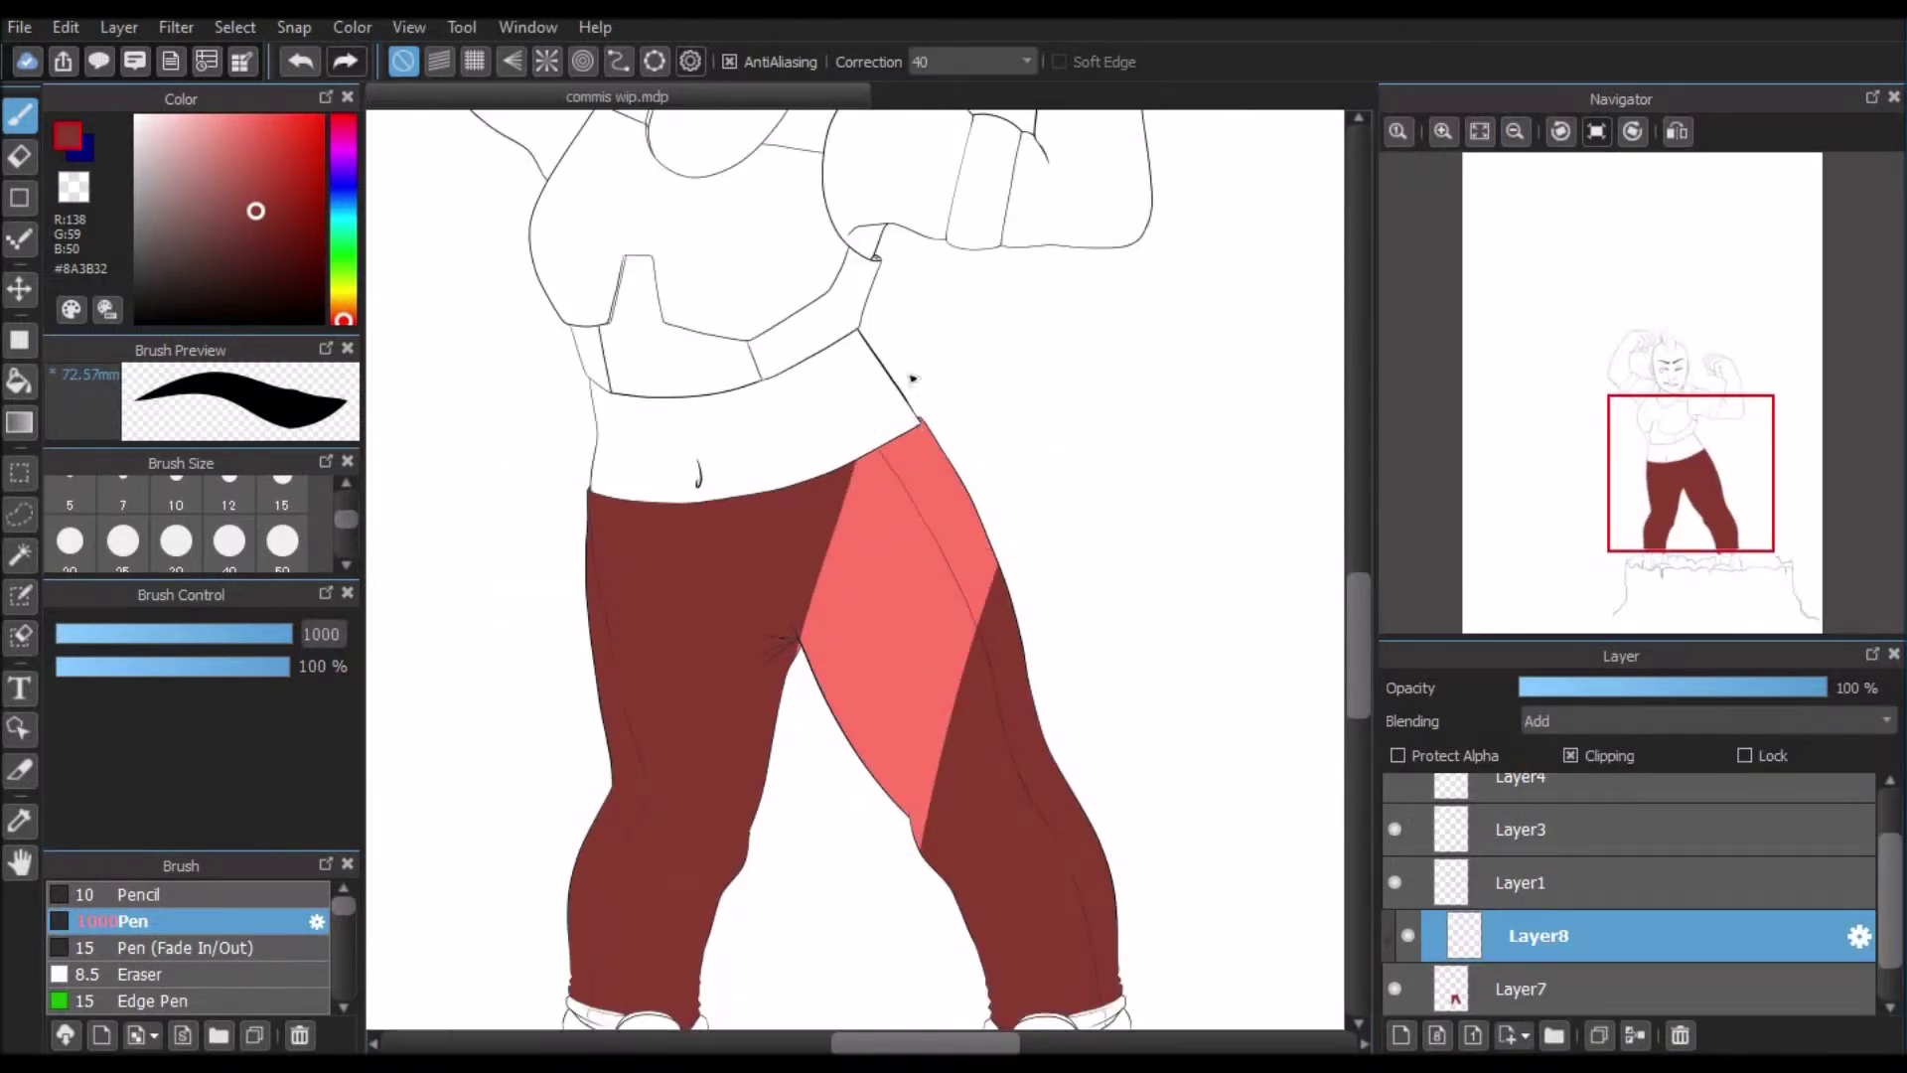
mouse_move(913, 427)
mouse_down()
mouse_move(874, 467)
mouse_move(769, 834)
mouse_up()
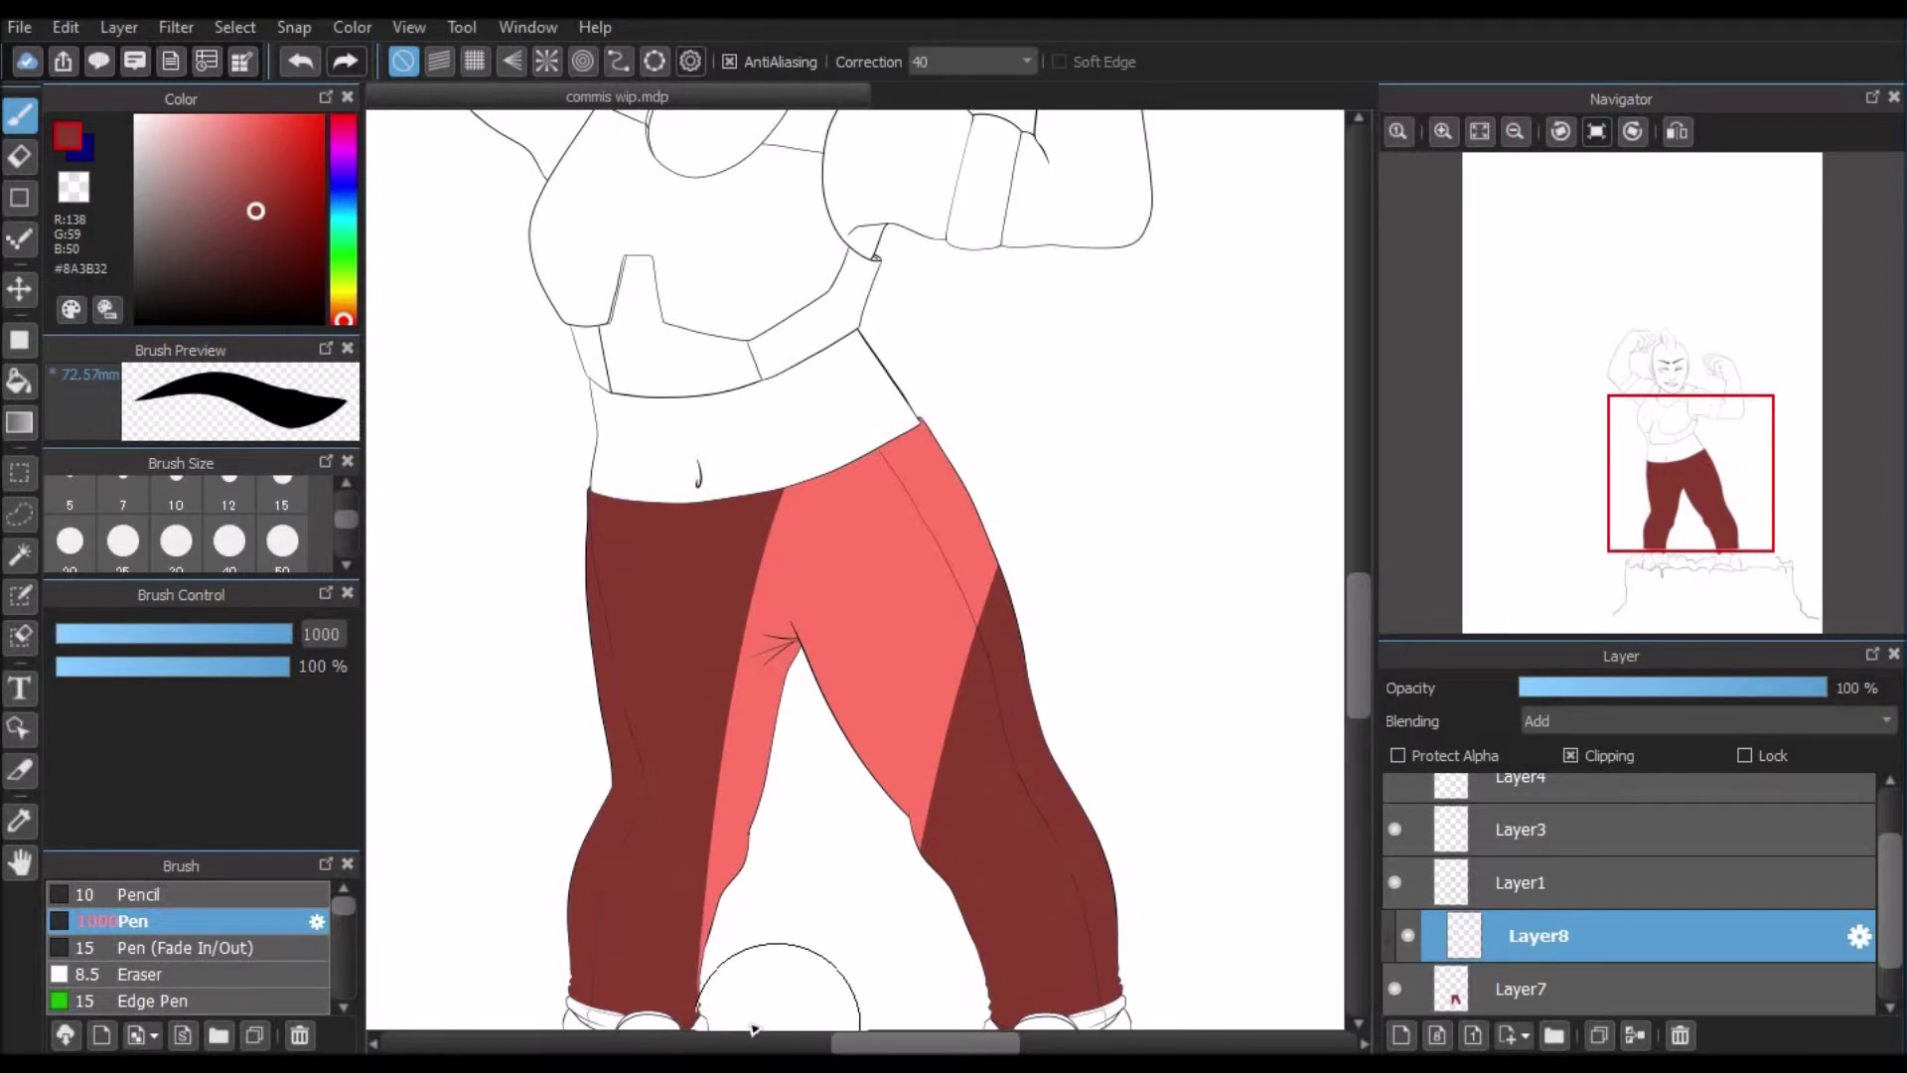
click(318, 69)
click(319, 69)
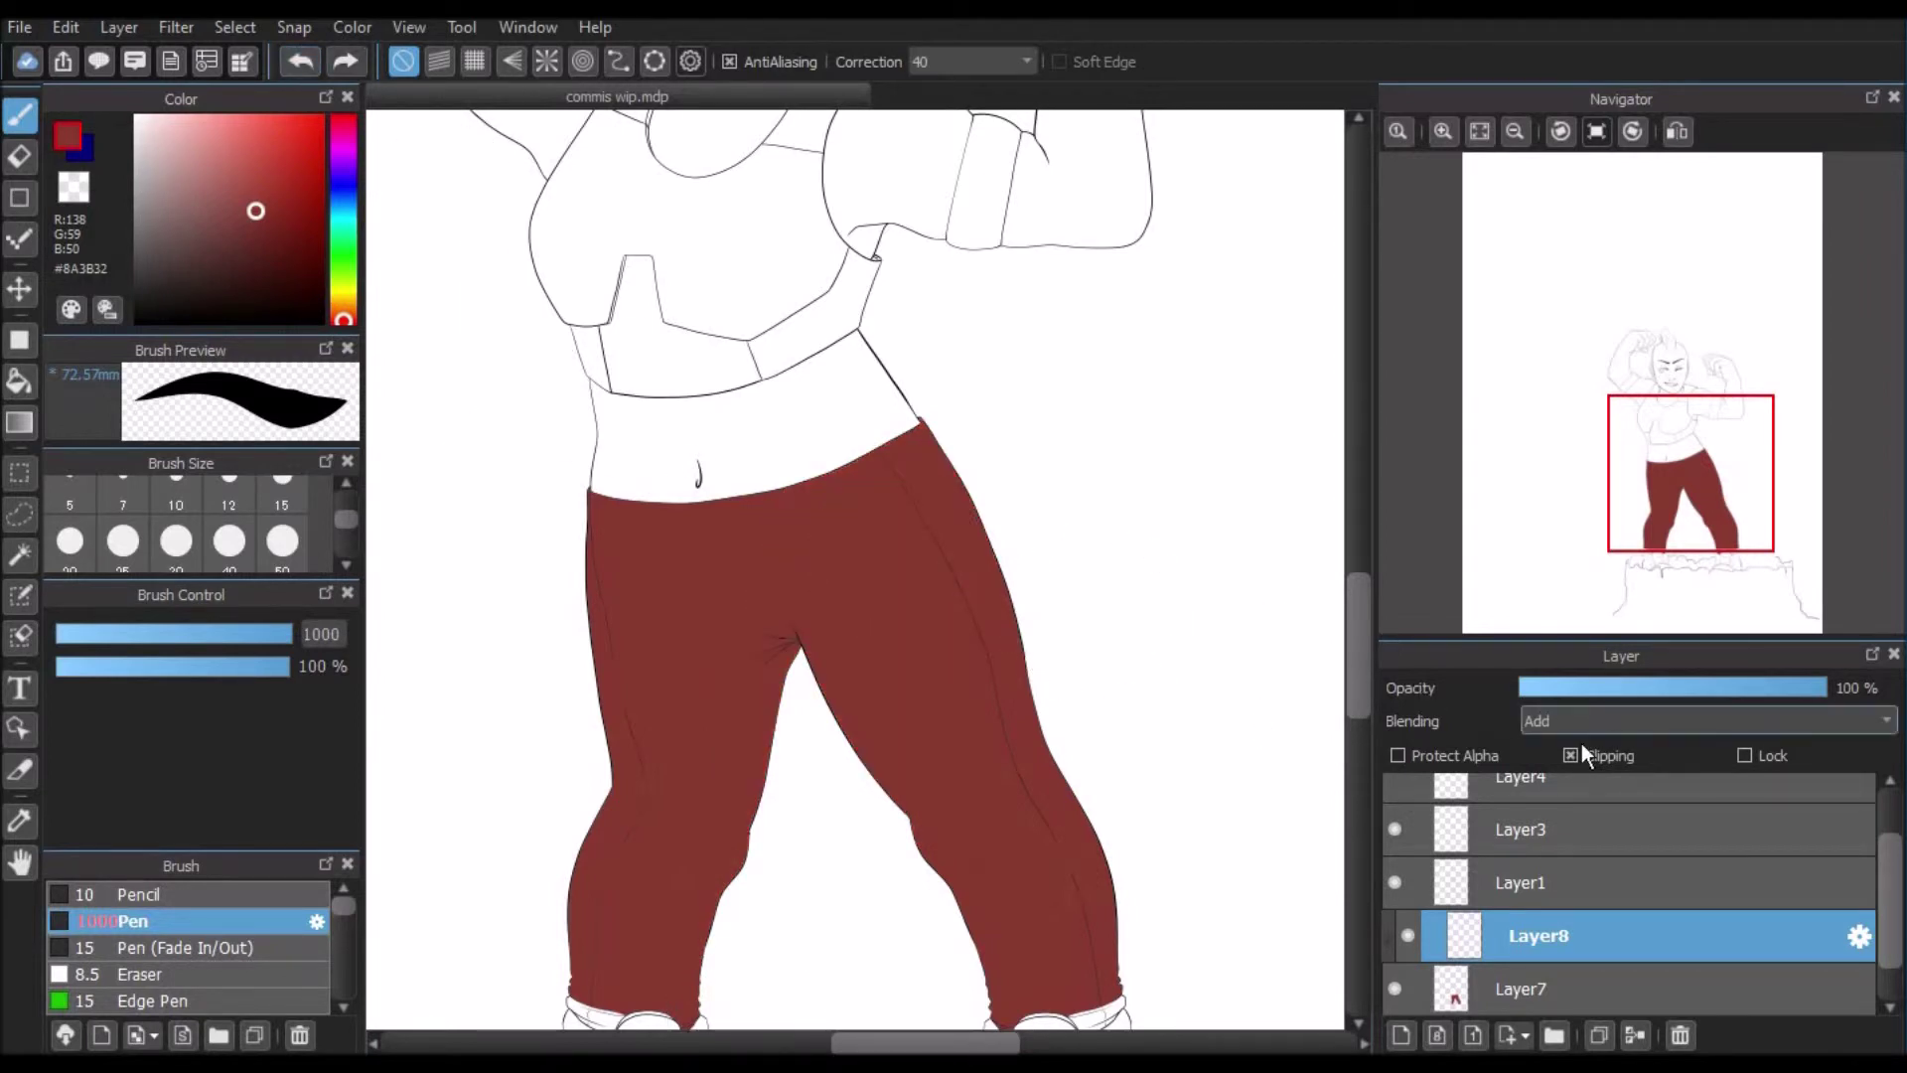
Step: Set Layer8's blending mode to Divide and paint two broad strokes across the trousers' inner thighs
click(1589, 722)
click(1567, 798)
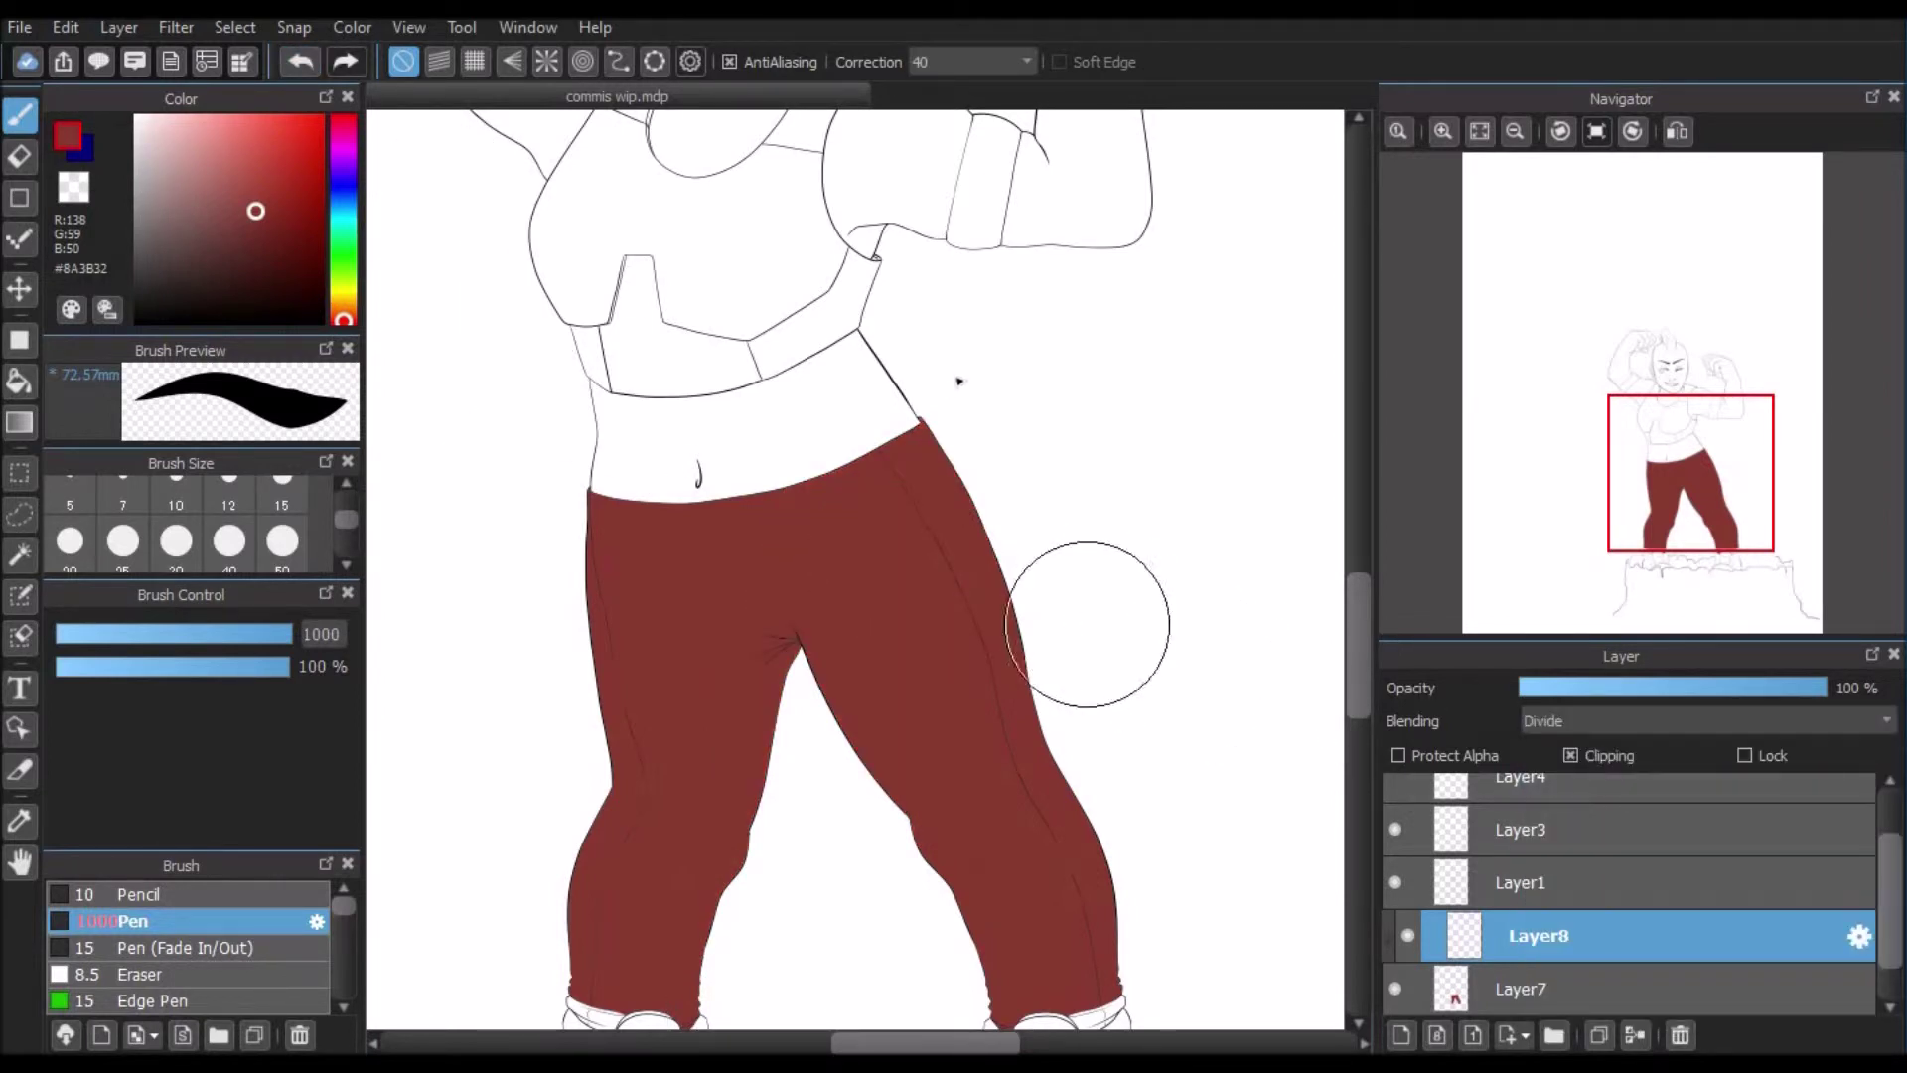
drag(970, 340, 852, 931)
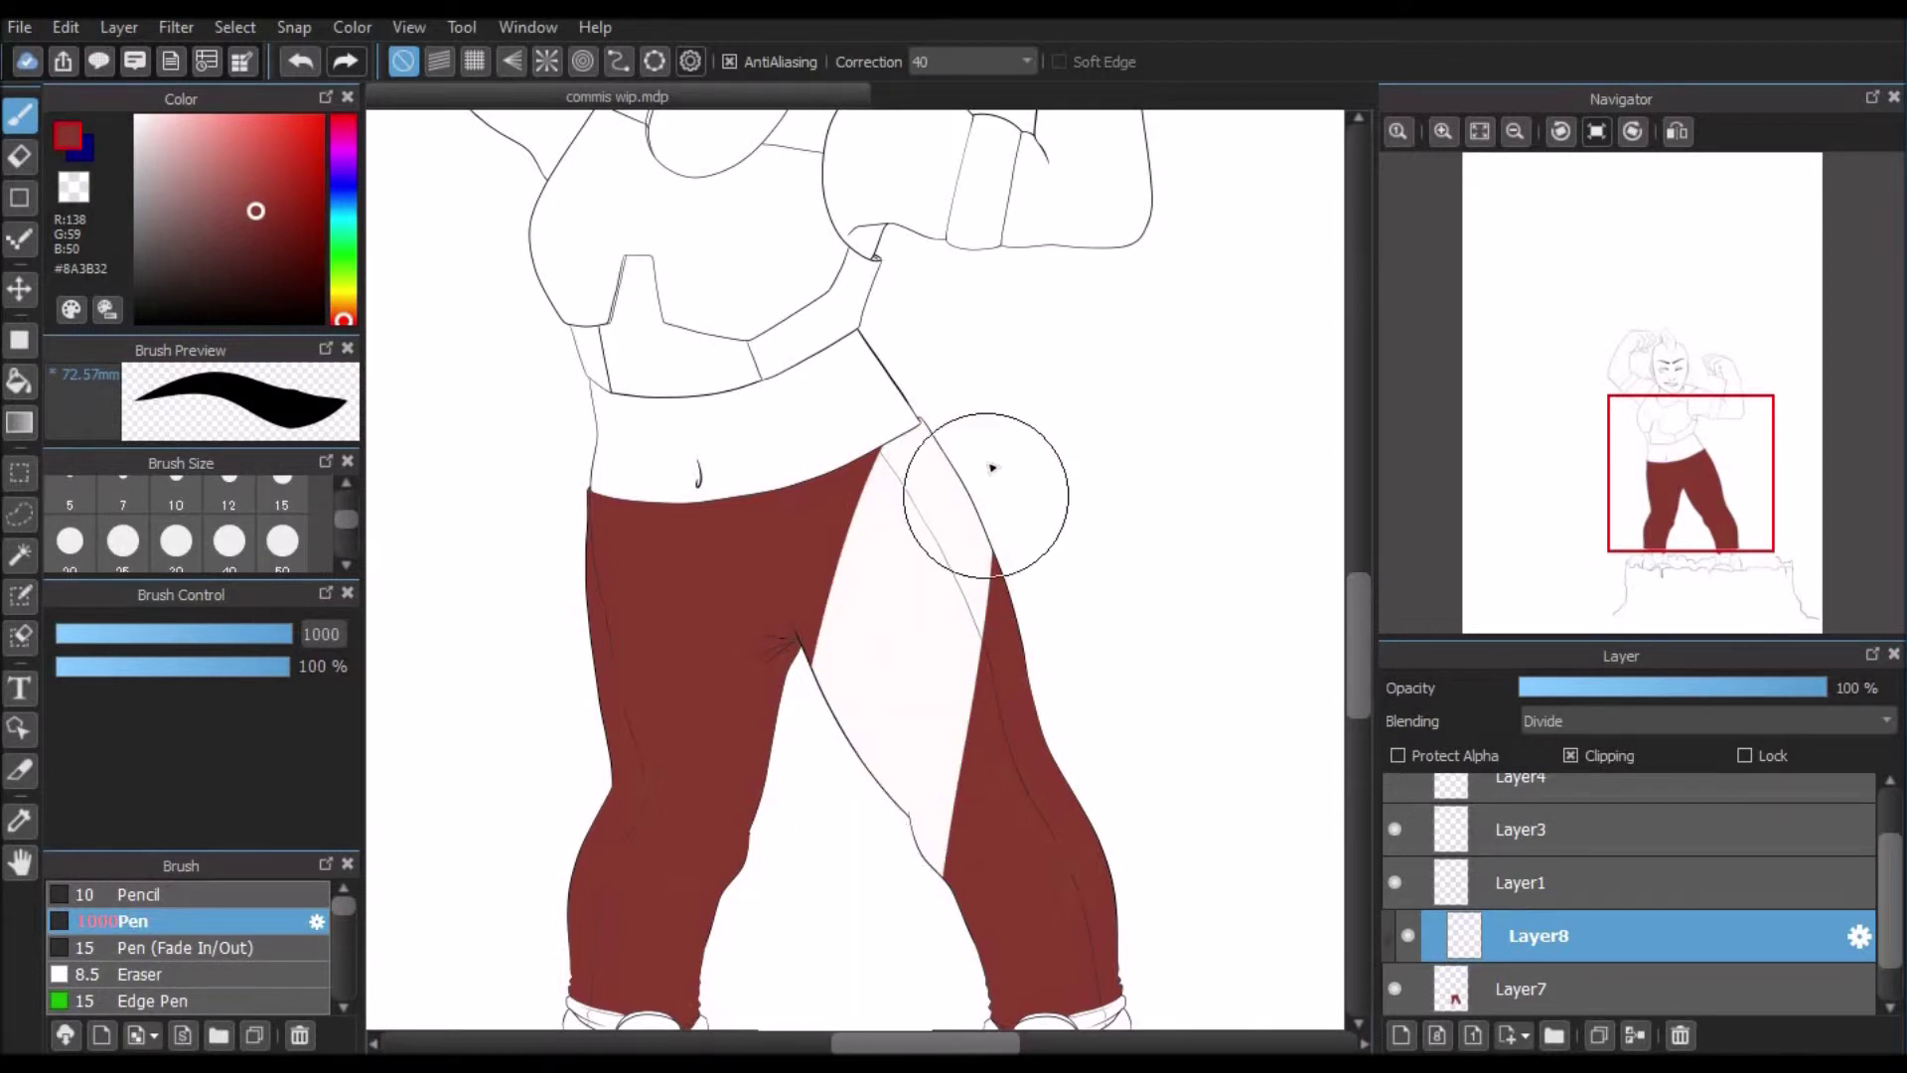
mouse_move(925, 370)
mouse_down()
mouse_move(899, 418)
mouse_move(809, 969)
mouse_up()
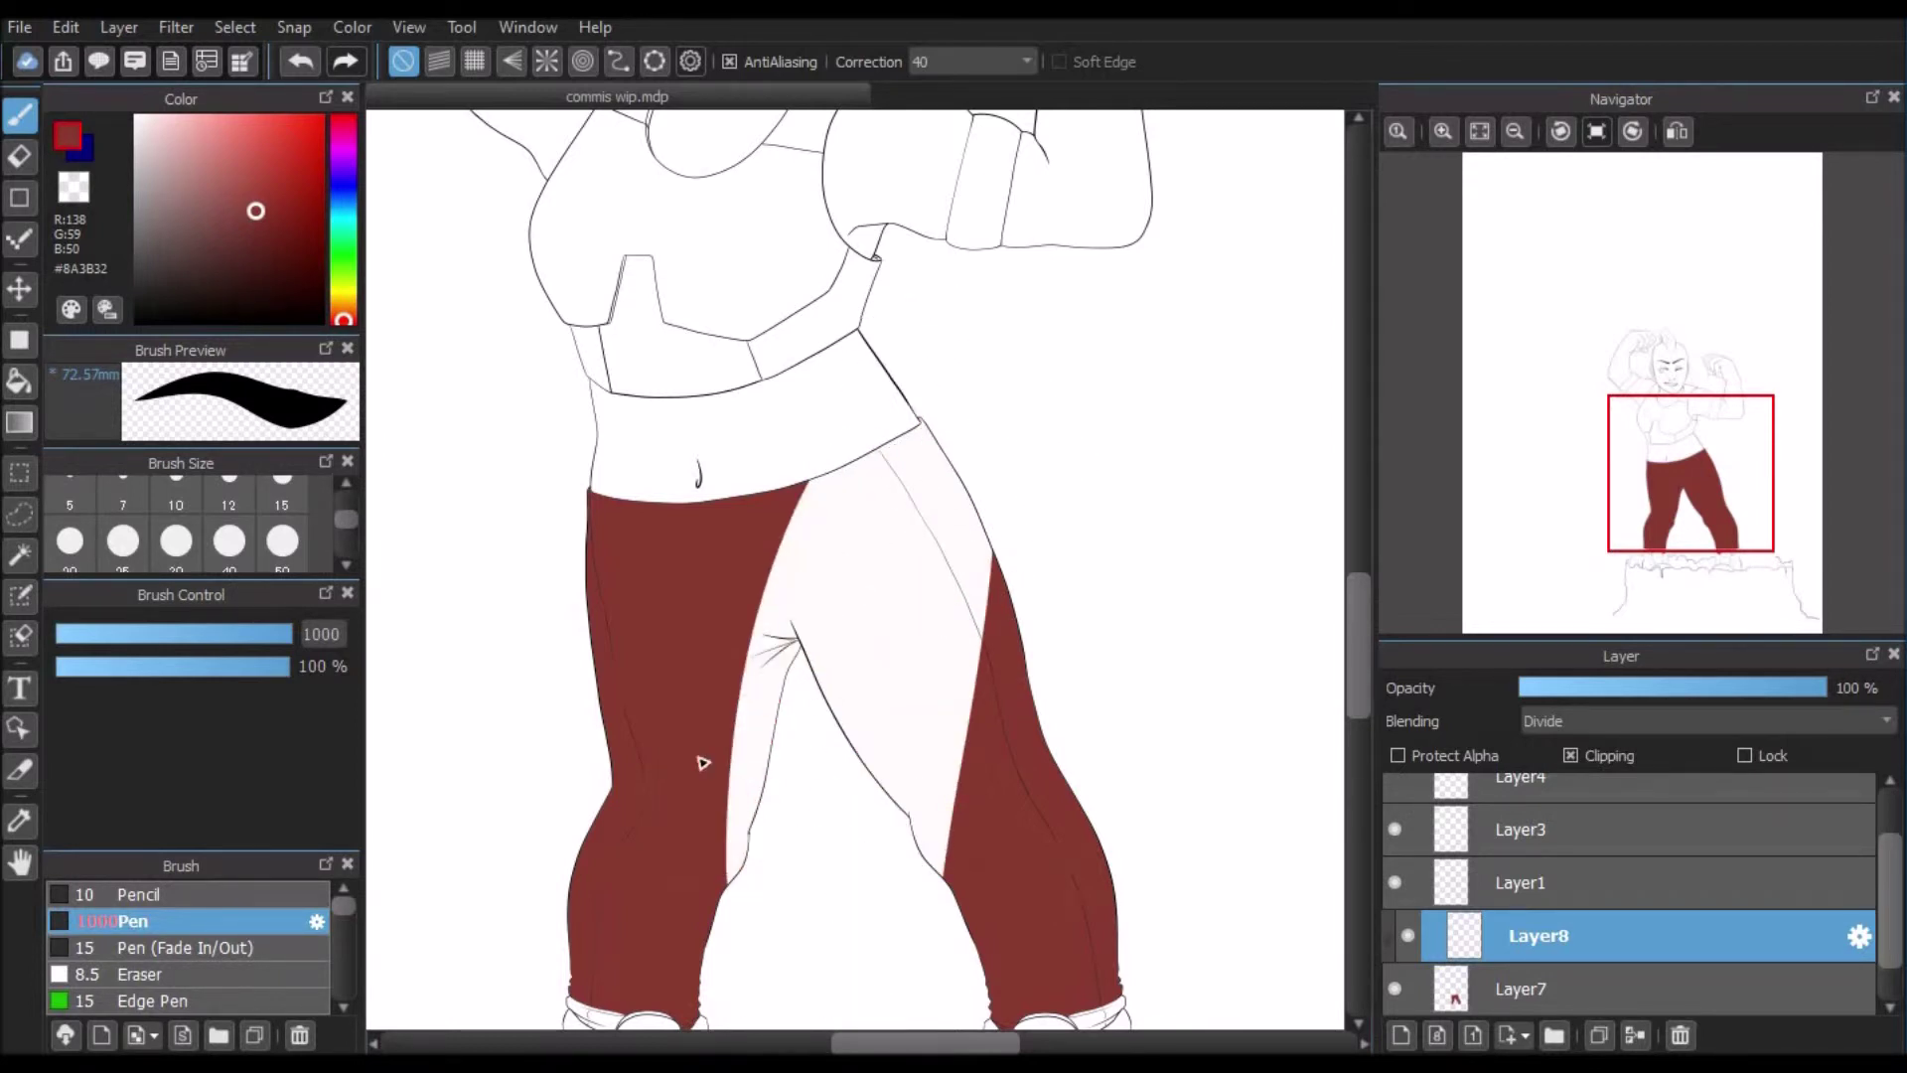
Step: Switch the brush colour to green (#3B8A32), paint broad strokes across the trousers and undo all the Divide strokes on Layer8
click(344, 258)
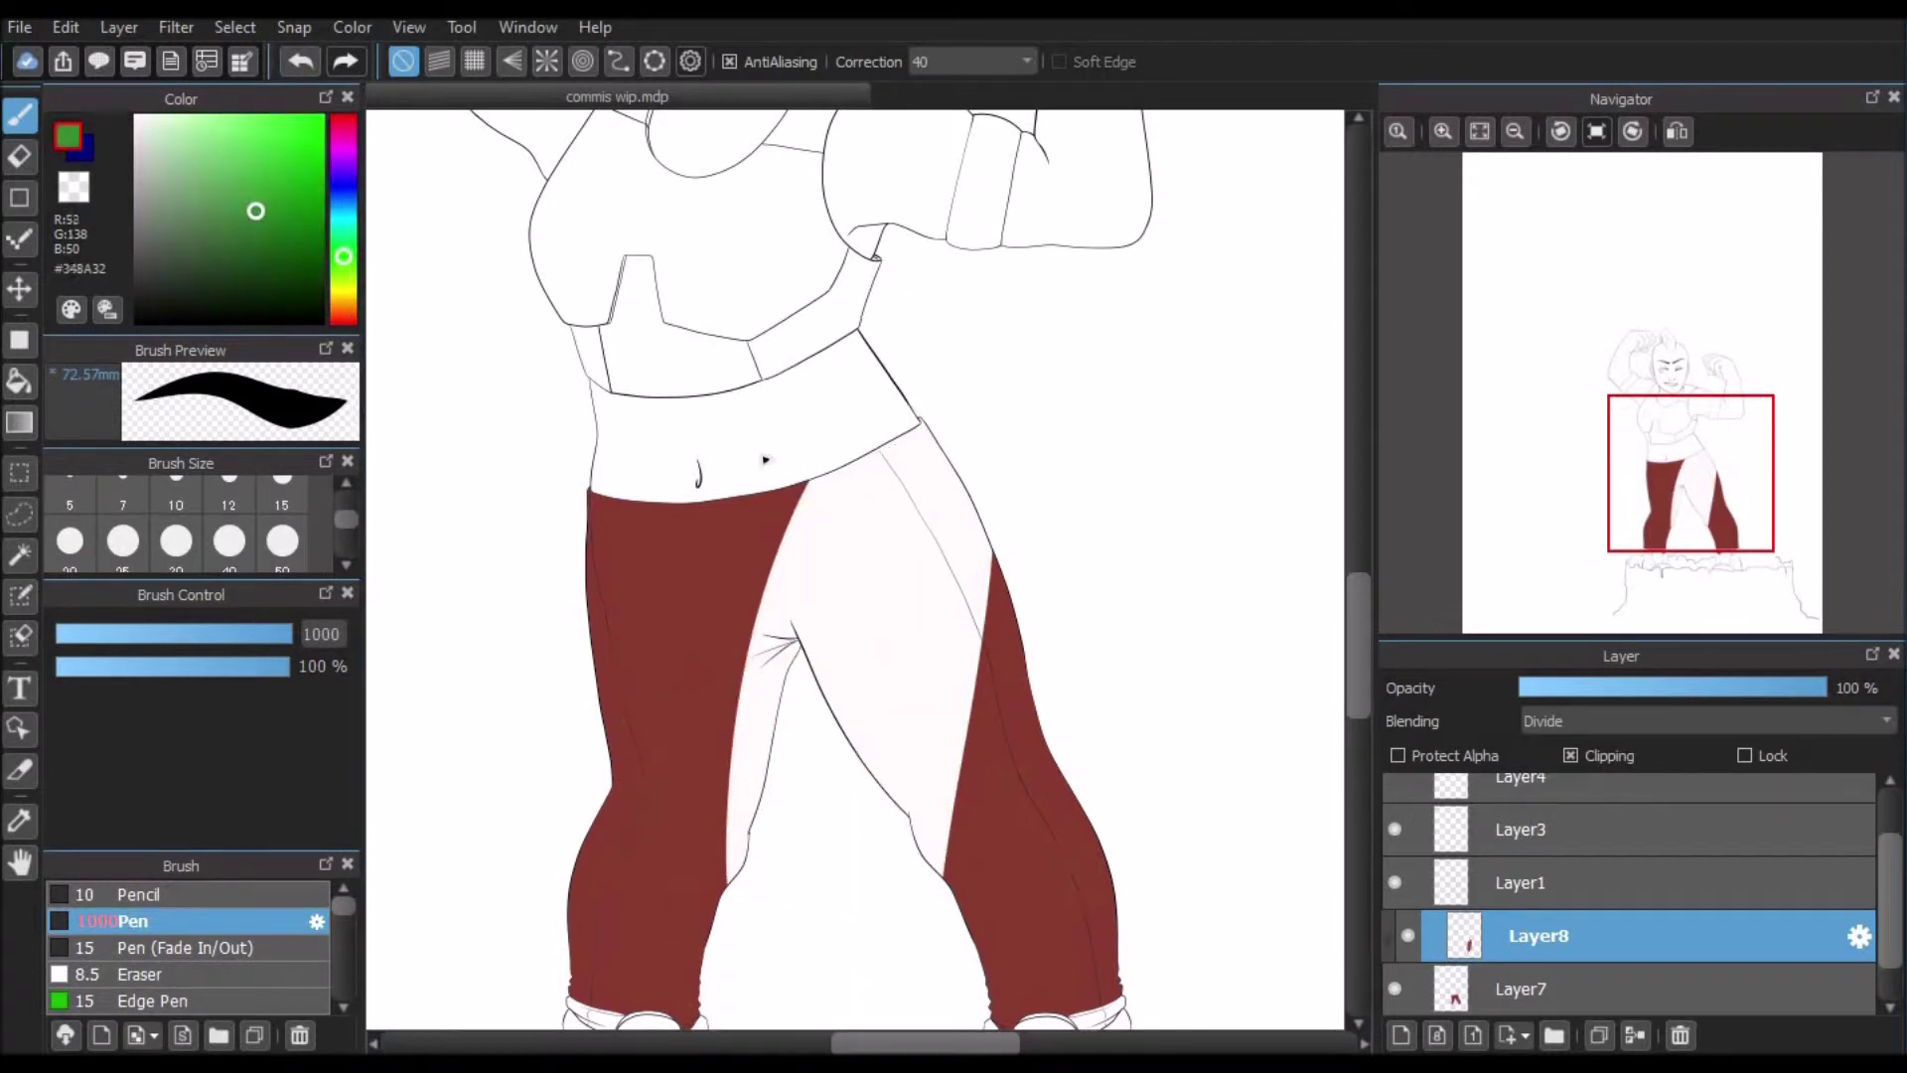
drag(760, 447, 710, 953)
mouse_move(1030, 590)
mouse_down()
mouse_move(988, 640)
mouse_move(978, 923)
mouse_up()
mouse_move(626, 501)
mouse_down()
mouse_move(674, 648)
mouse_move(651, 691)
mouse_move(735, 983)
mouse_up()
key(ctrl+z)
key(ctrl+z)
key(ctrl+z)
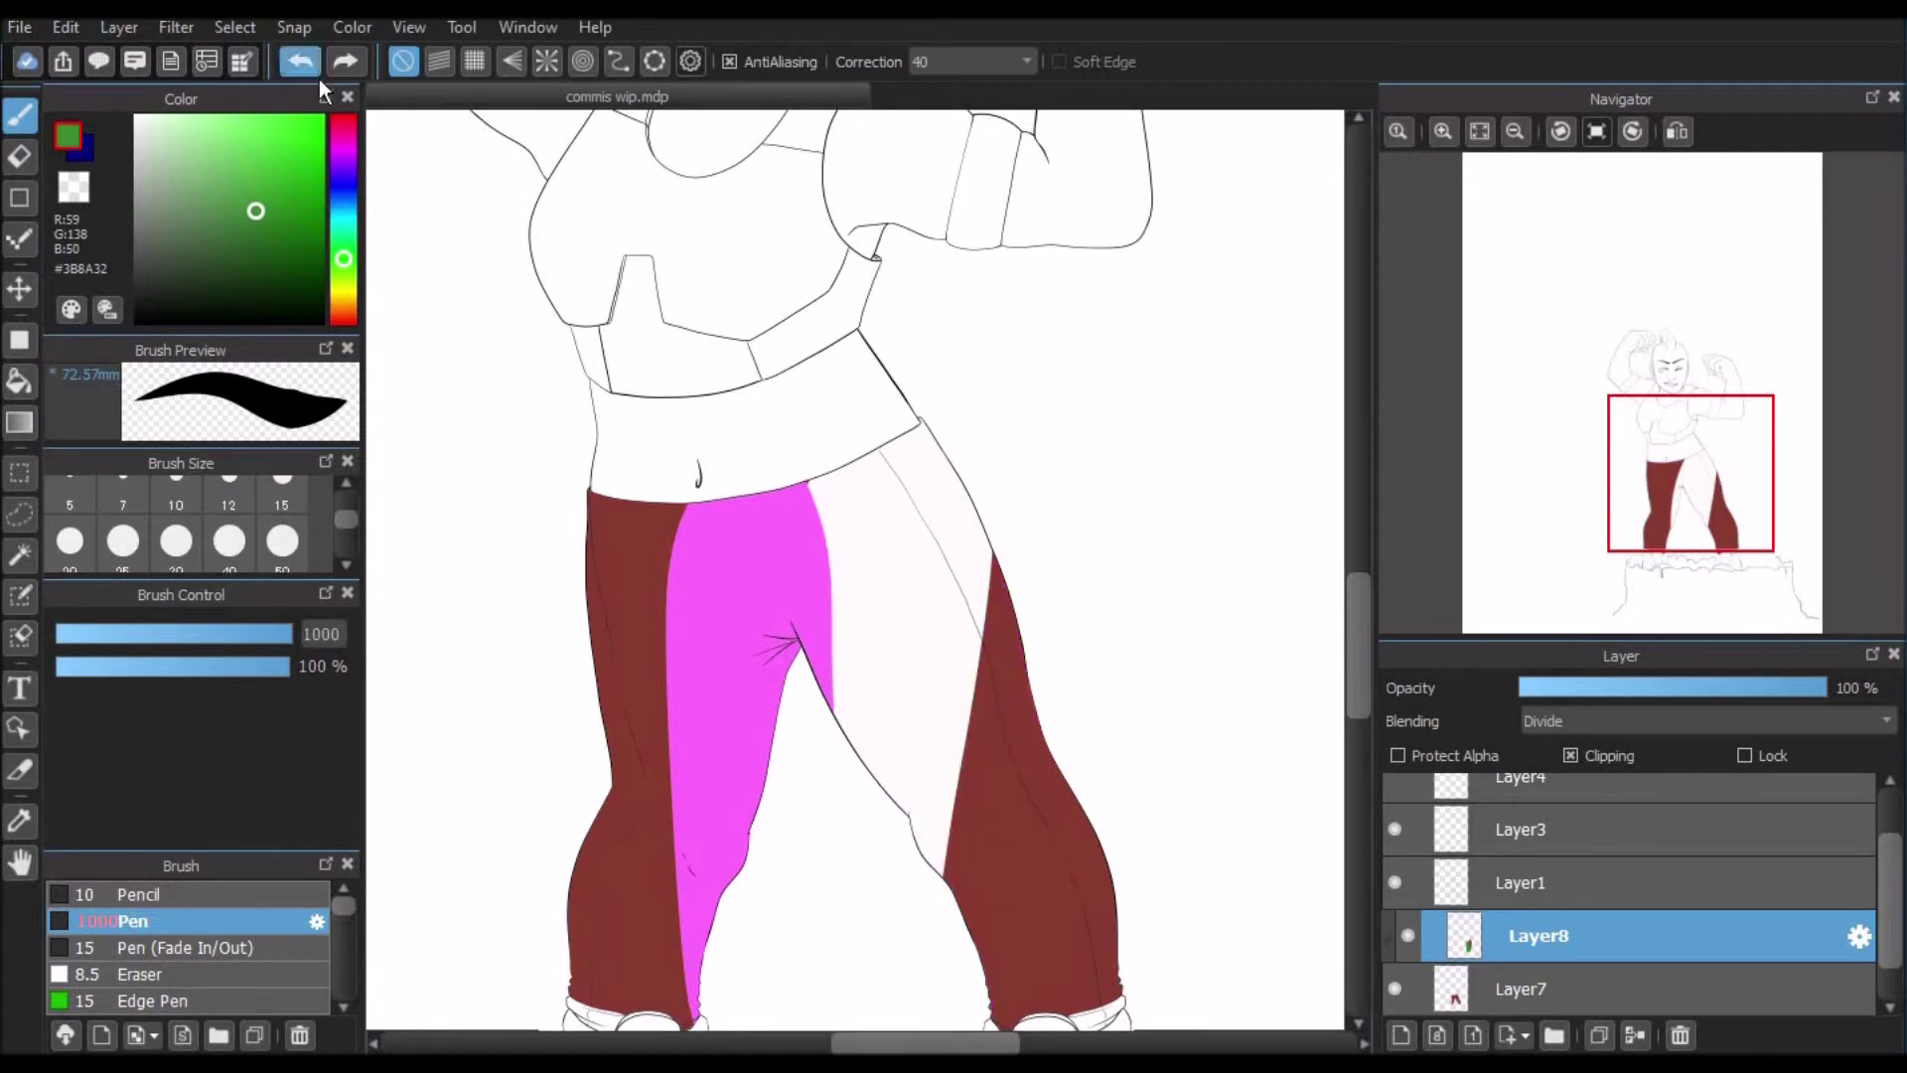
key(ctrl+z)
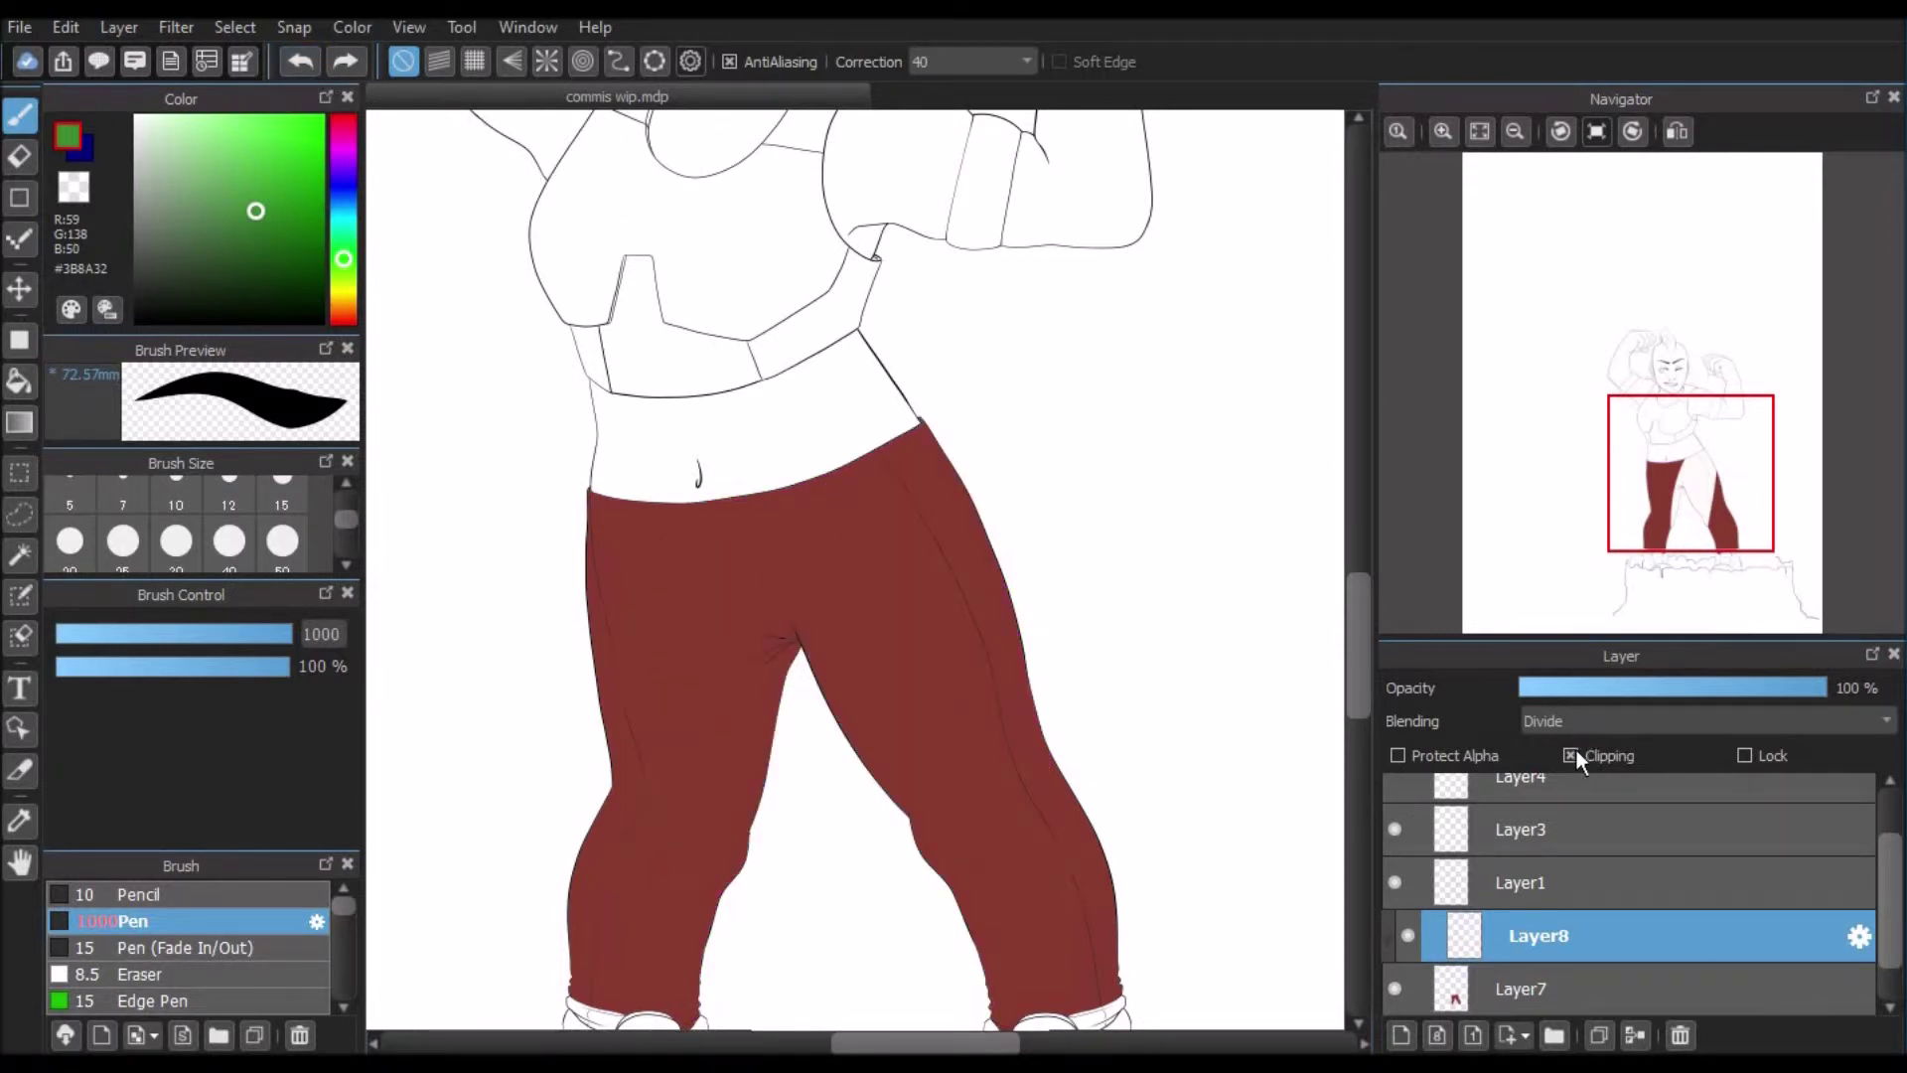
Step: Set Layer8's blending mode to Overlay and paint green over the inner and outer thigh with the Fluffy Watercolor 3 brush at size 1000
click(1589, 721)
click(1559, 814)
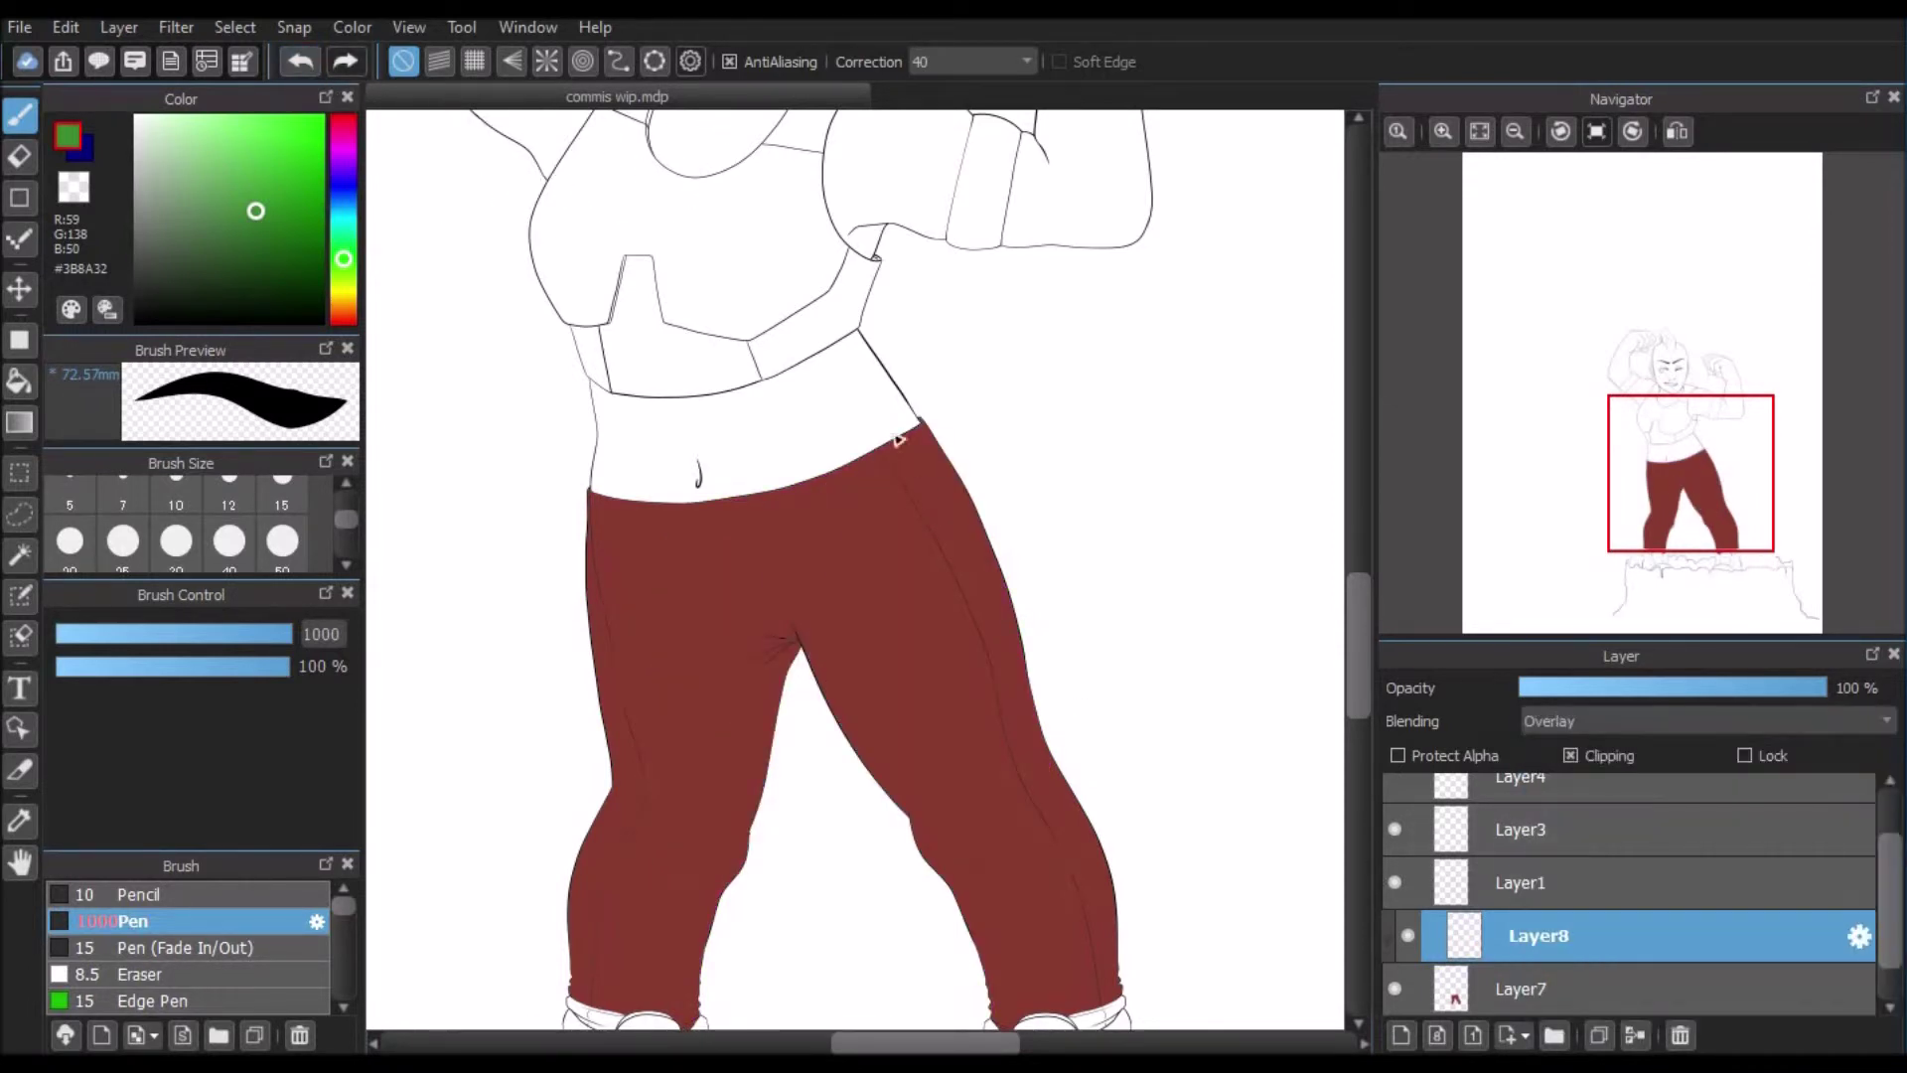
scroll(344, 934, down, 8)
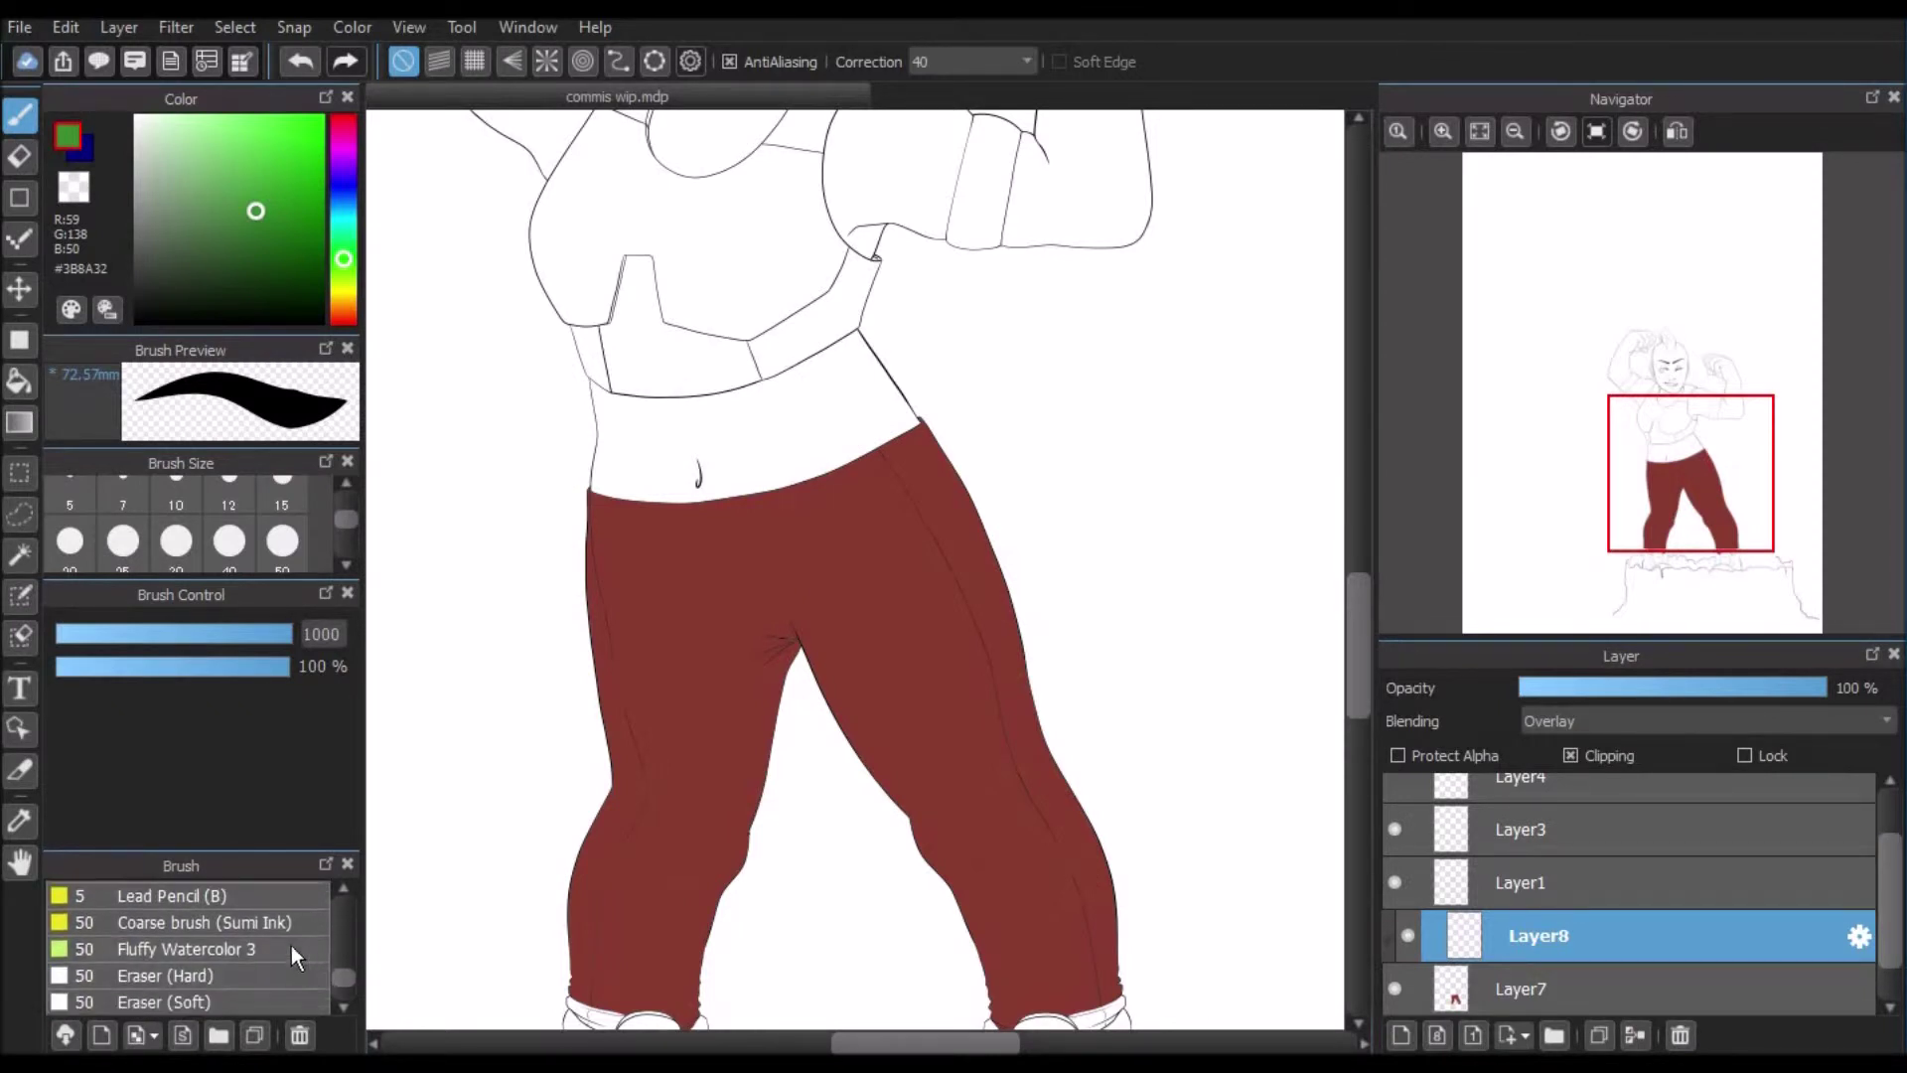
click(290, 962)
drag(536, 720, 615, 696)
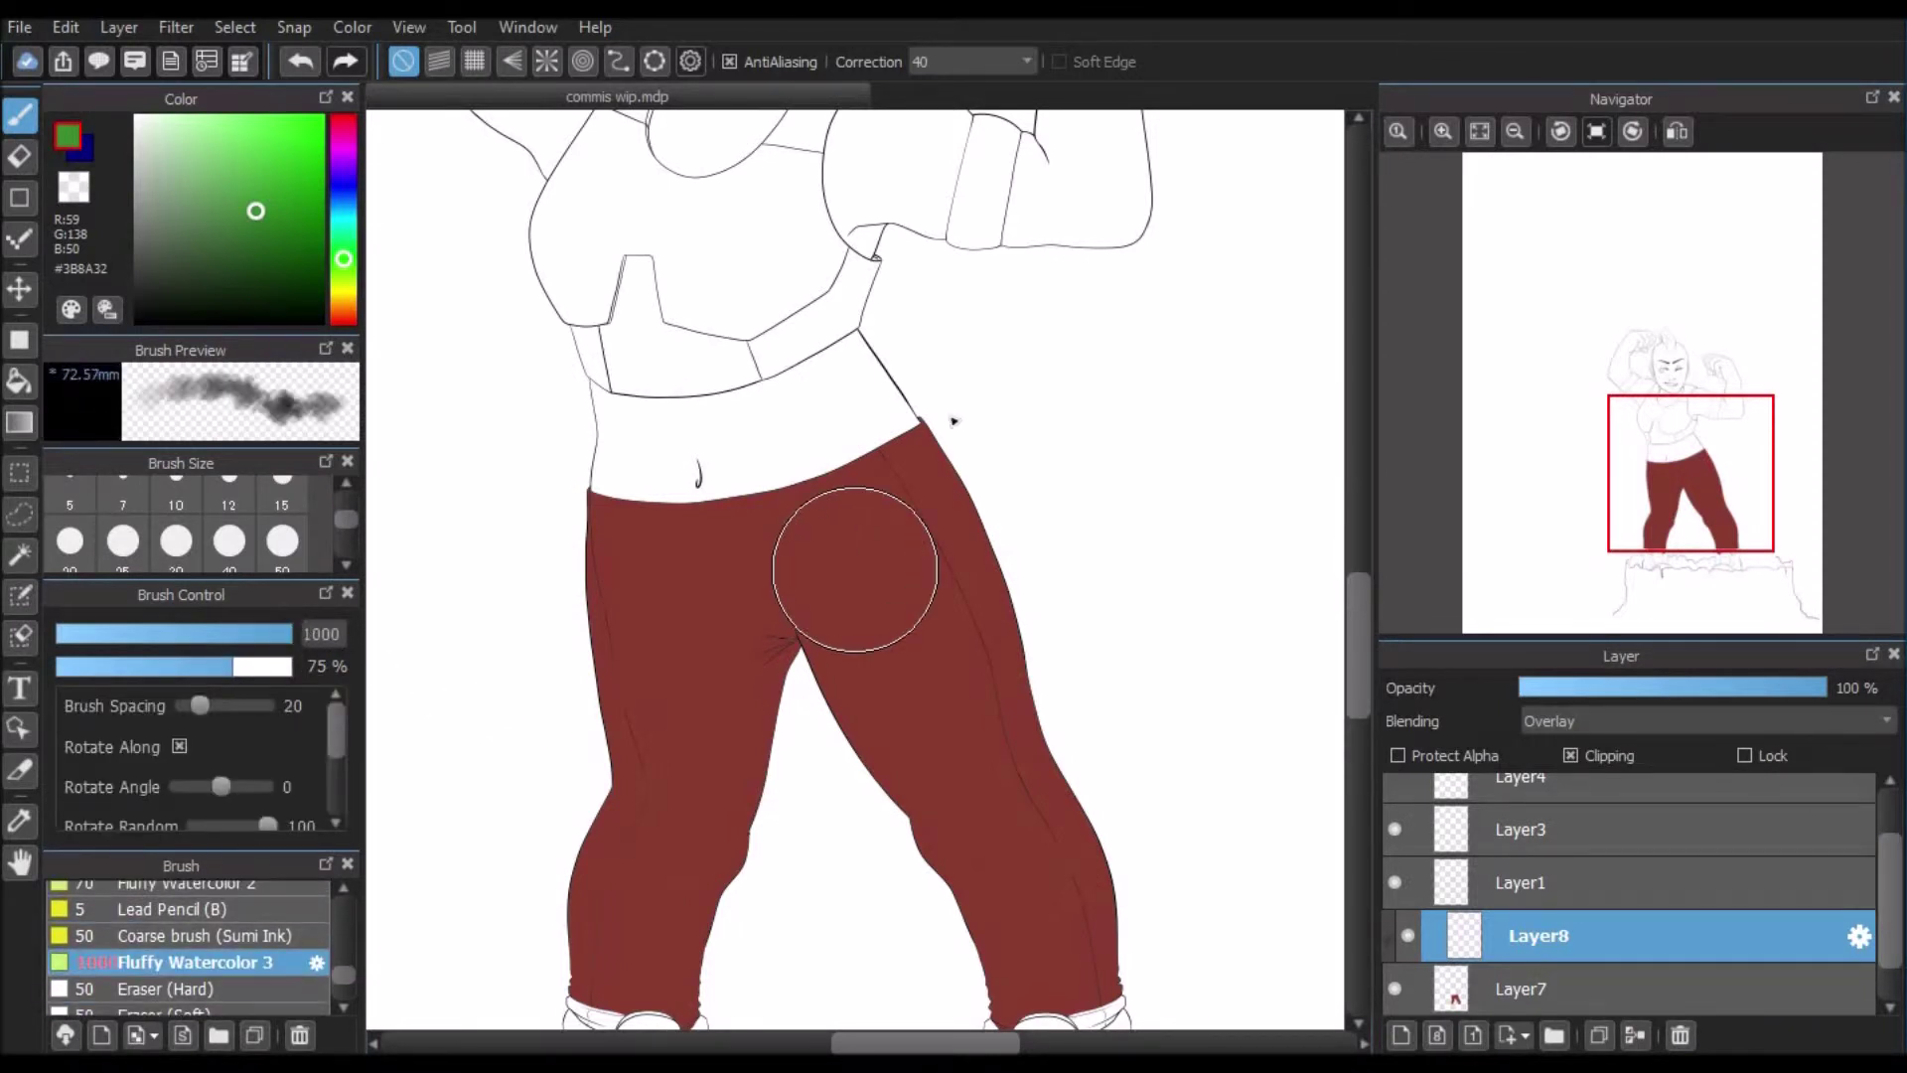
drag(940, 400, 838, 898)
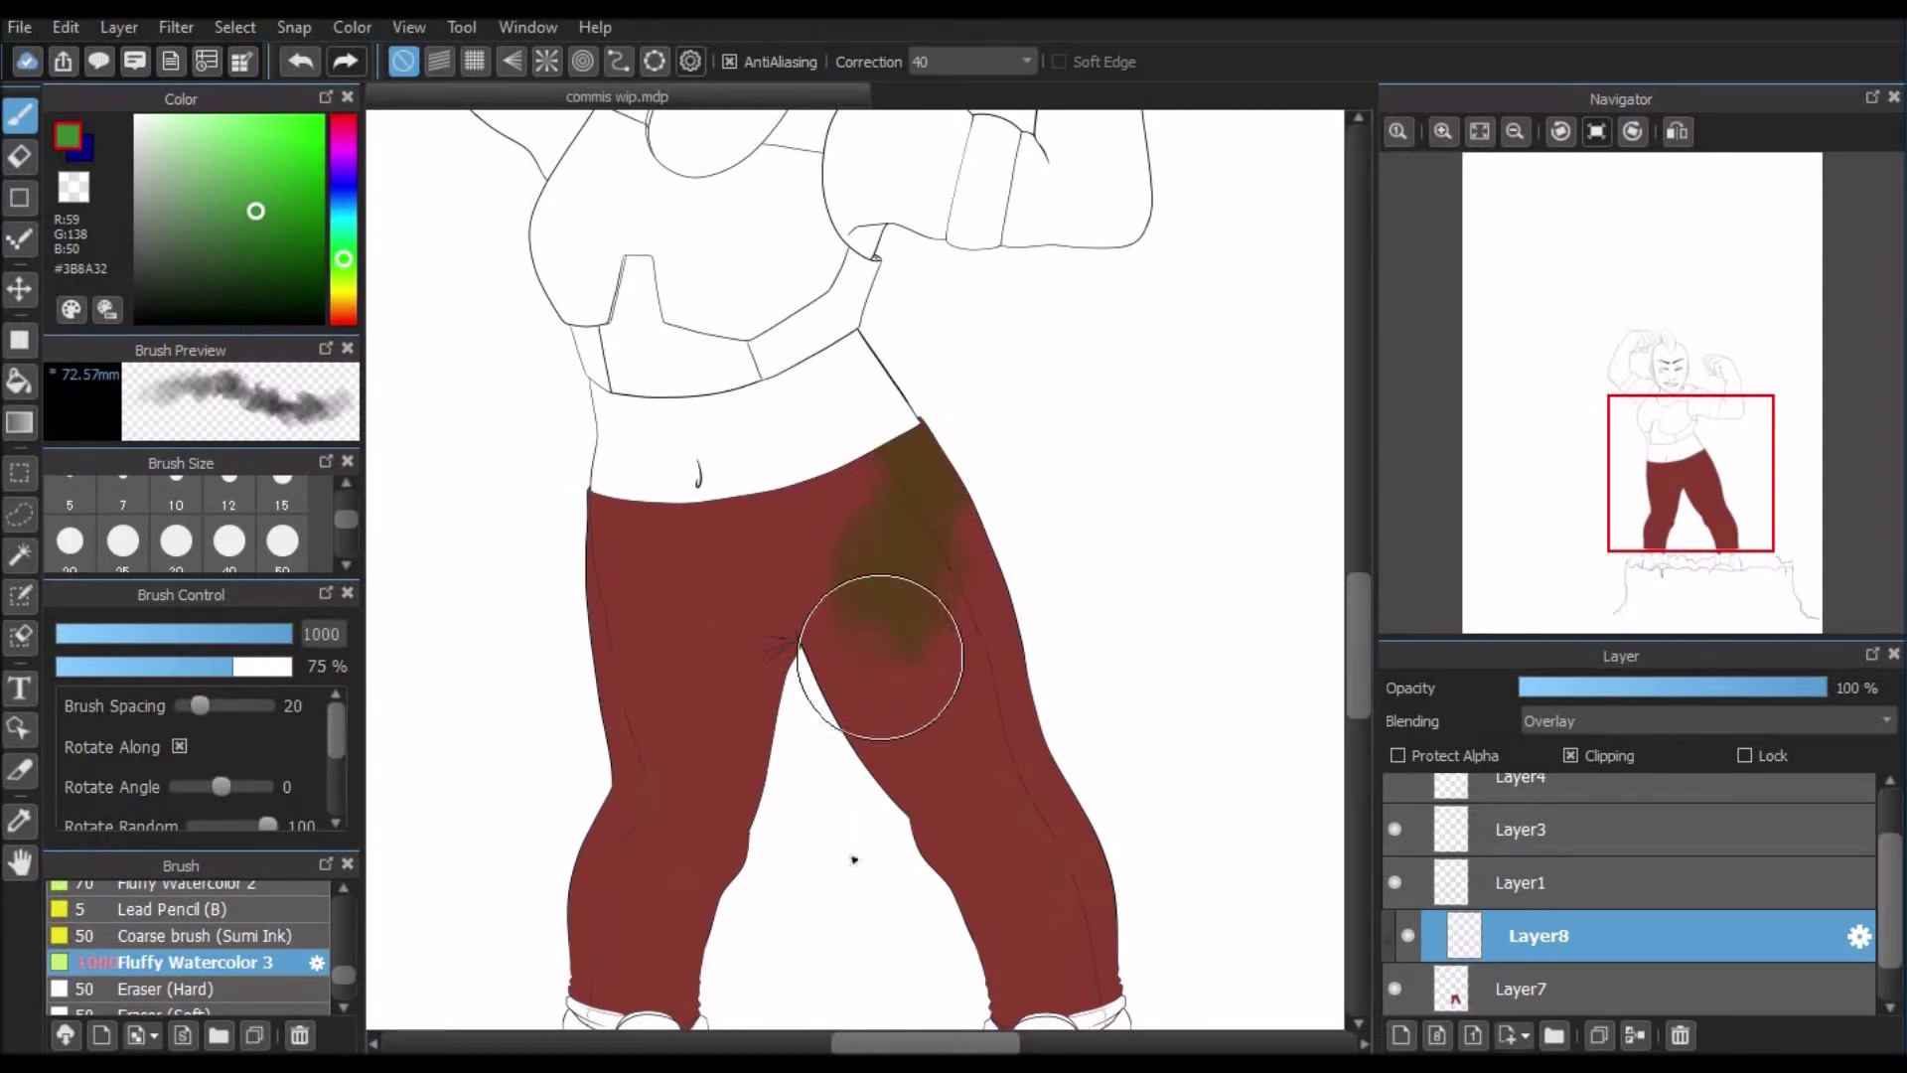
mouse_move(1000, 512)
mouse_down()
mouse_move(915, 791)
mouse_move(871, 1032)
mouse_up()
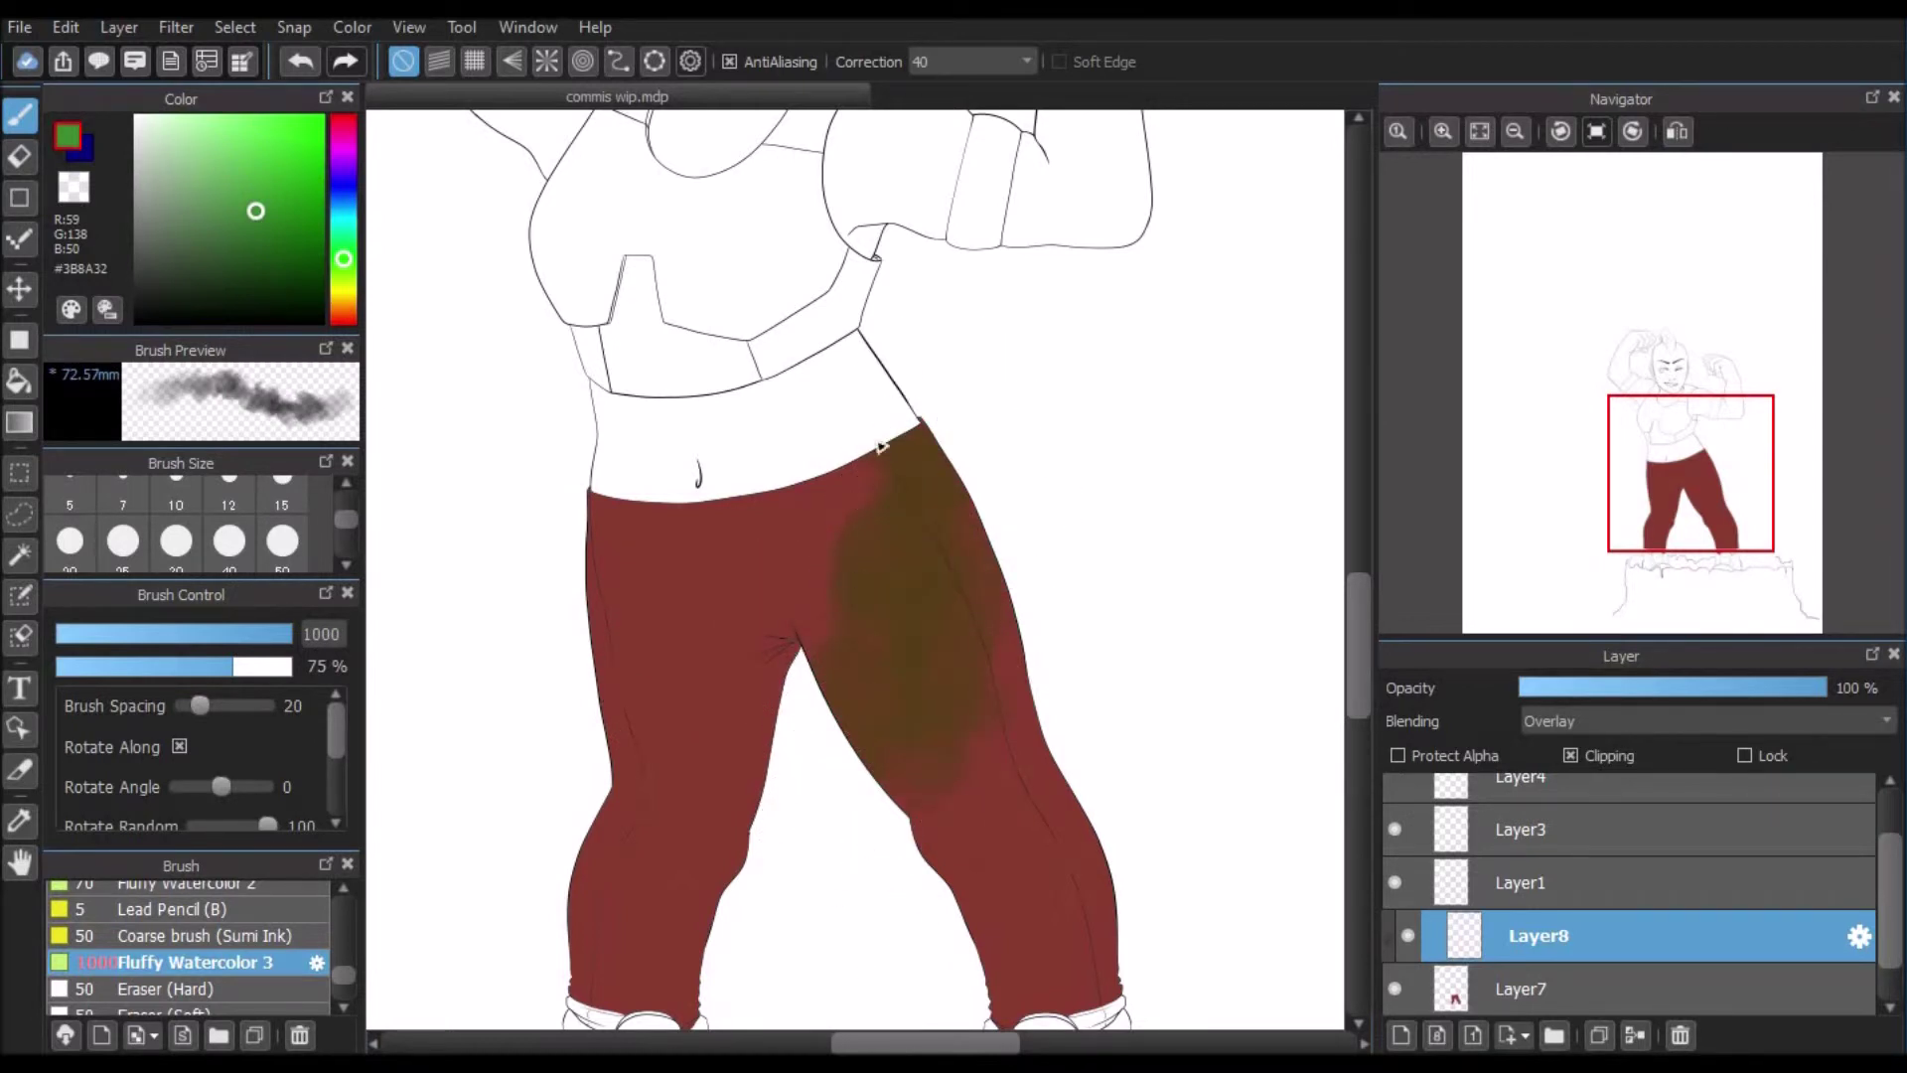
mouse_move(849, 529)
mouse_down()
mouse_move(856, 486)
mouse_move(789, 692)
mouse_up()
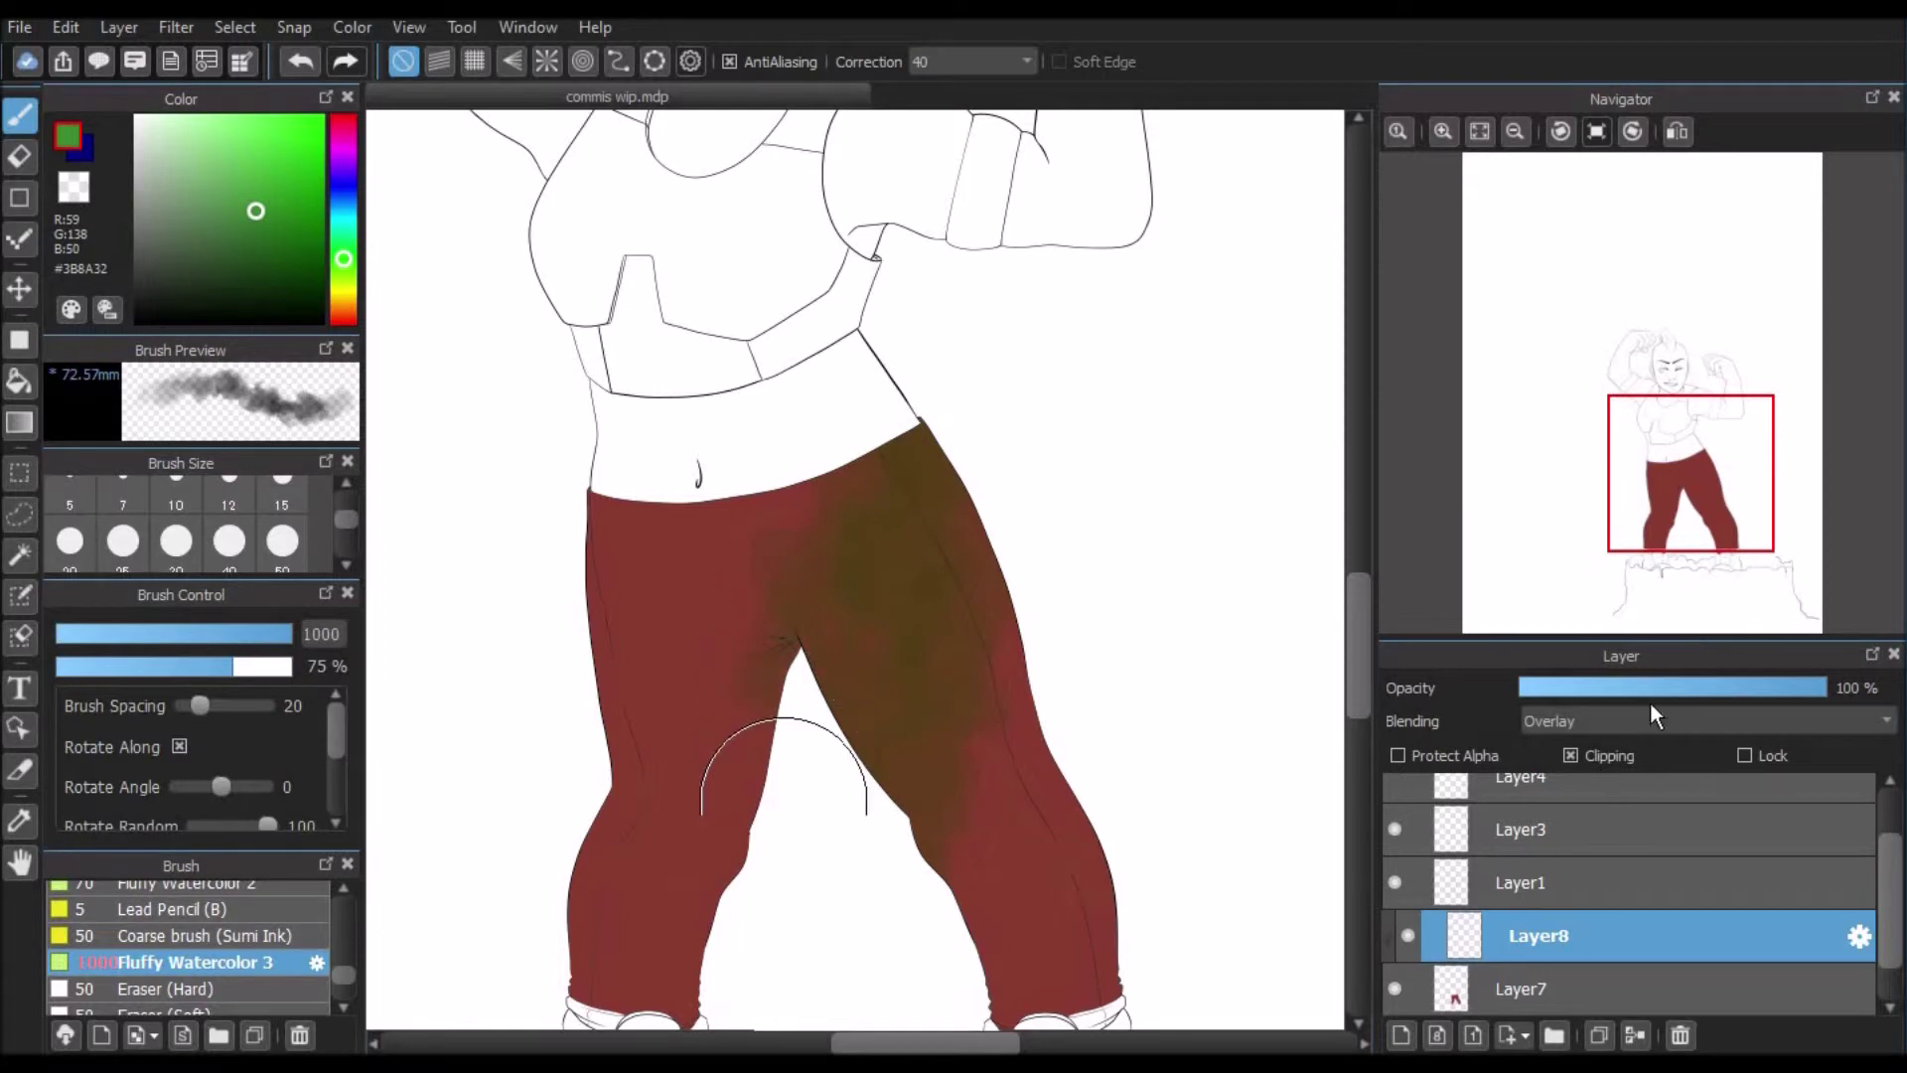
Step: Compare the green watercolour strokes on the thigh between the Normal and Overlay blending modes, leaving Layer8 on Overlay
click(1480, 130)
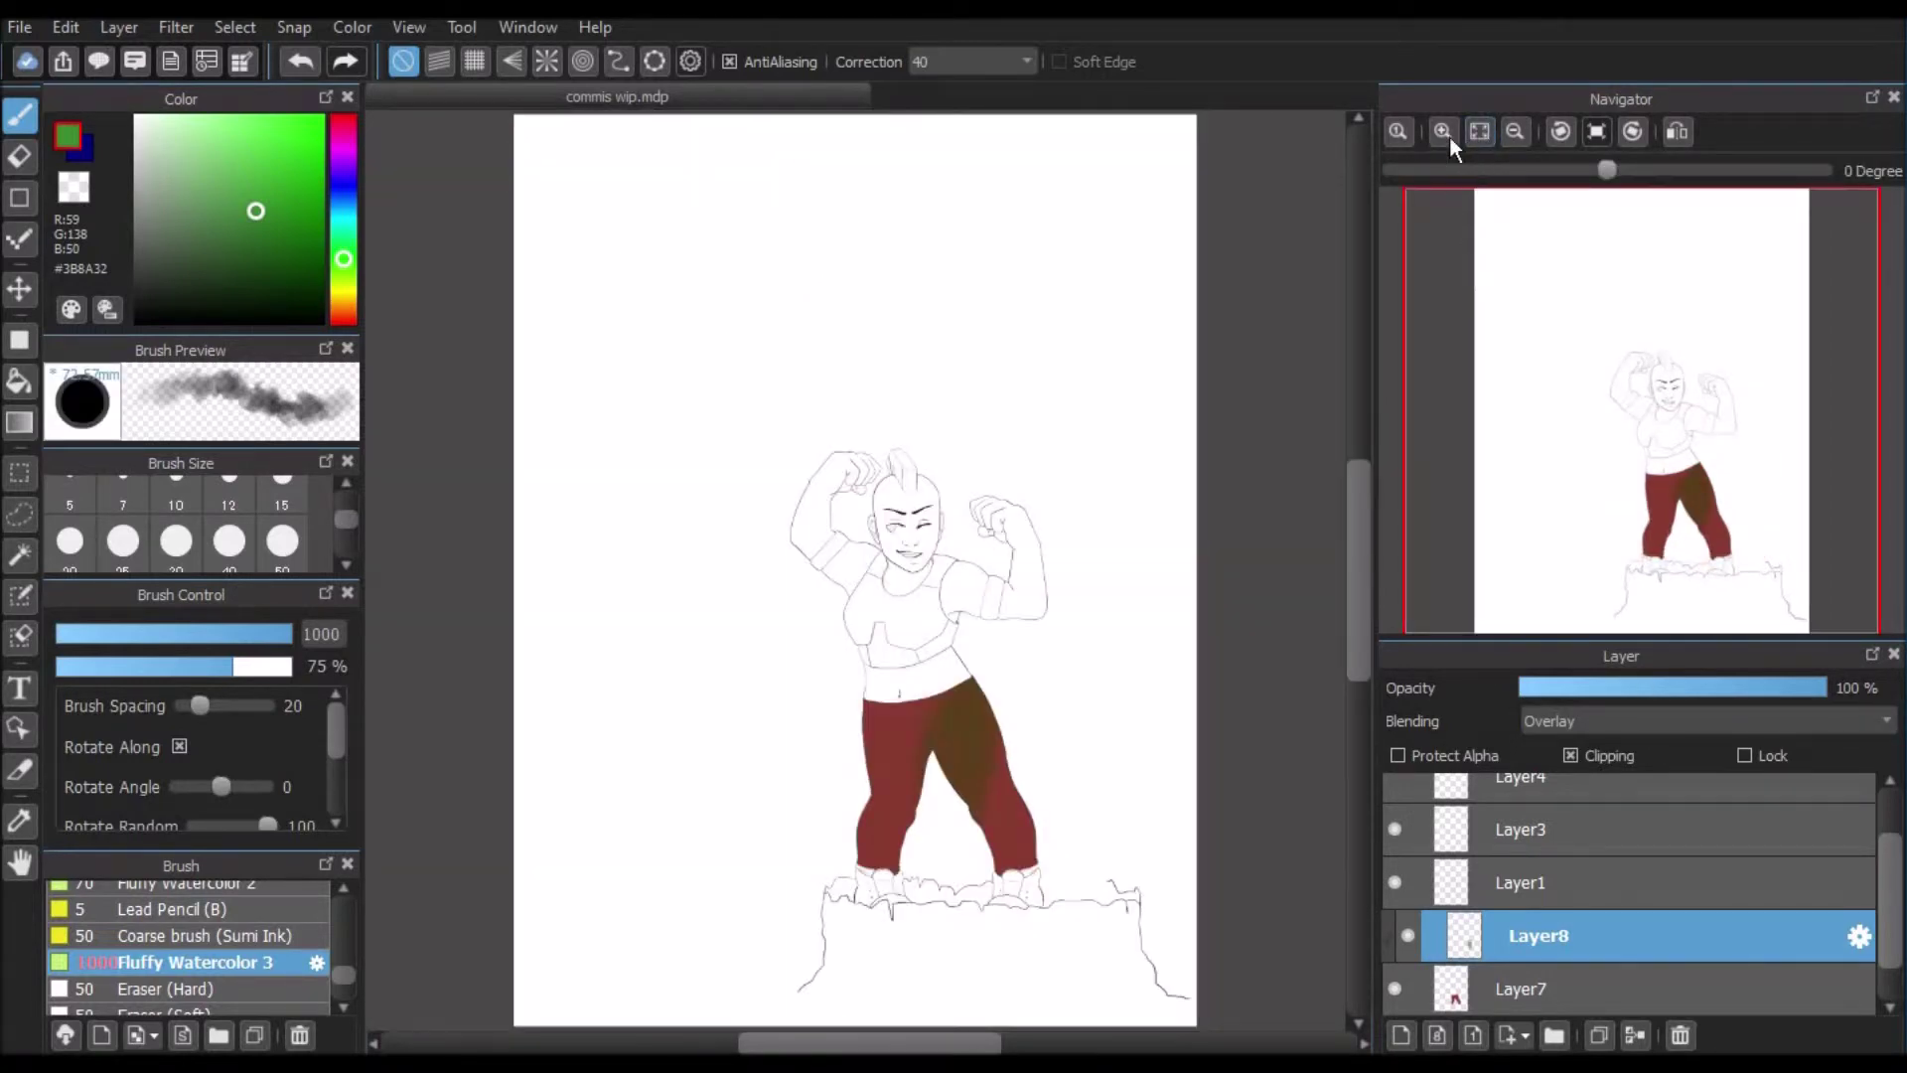
click(1443, 130)
click(1440, 127)
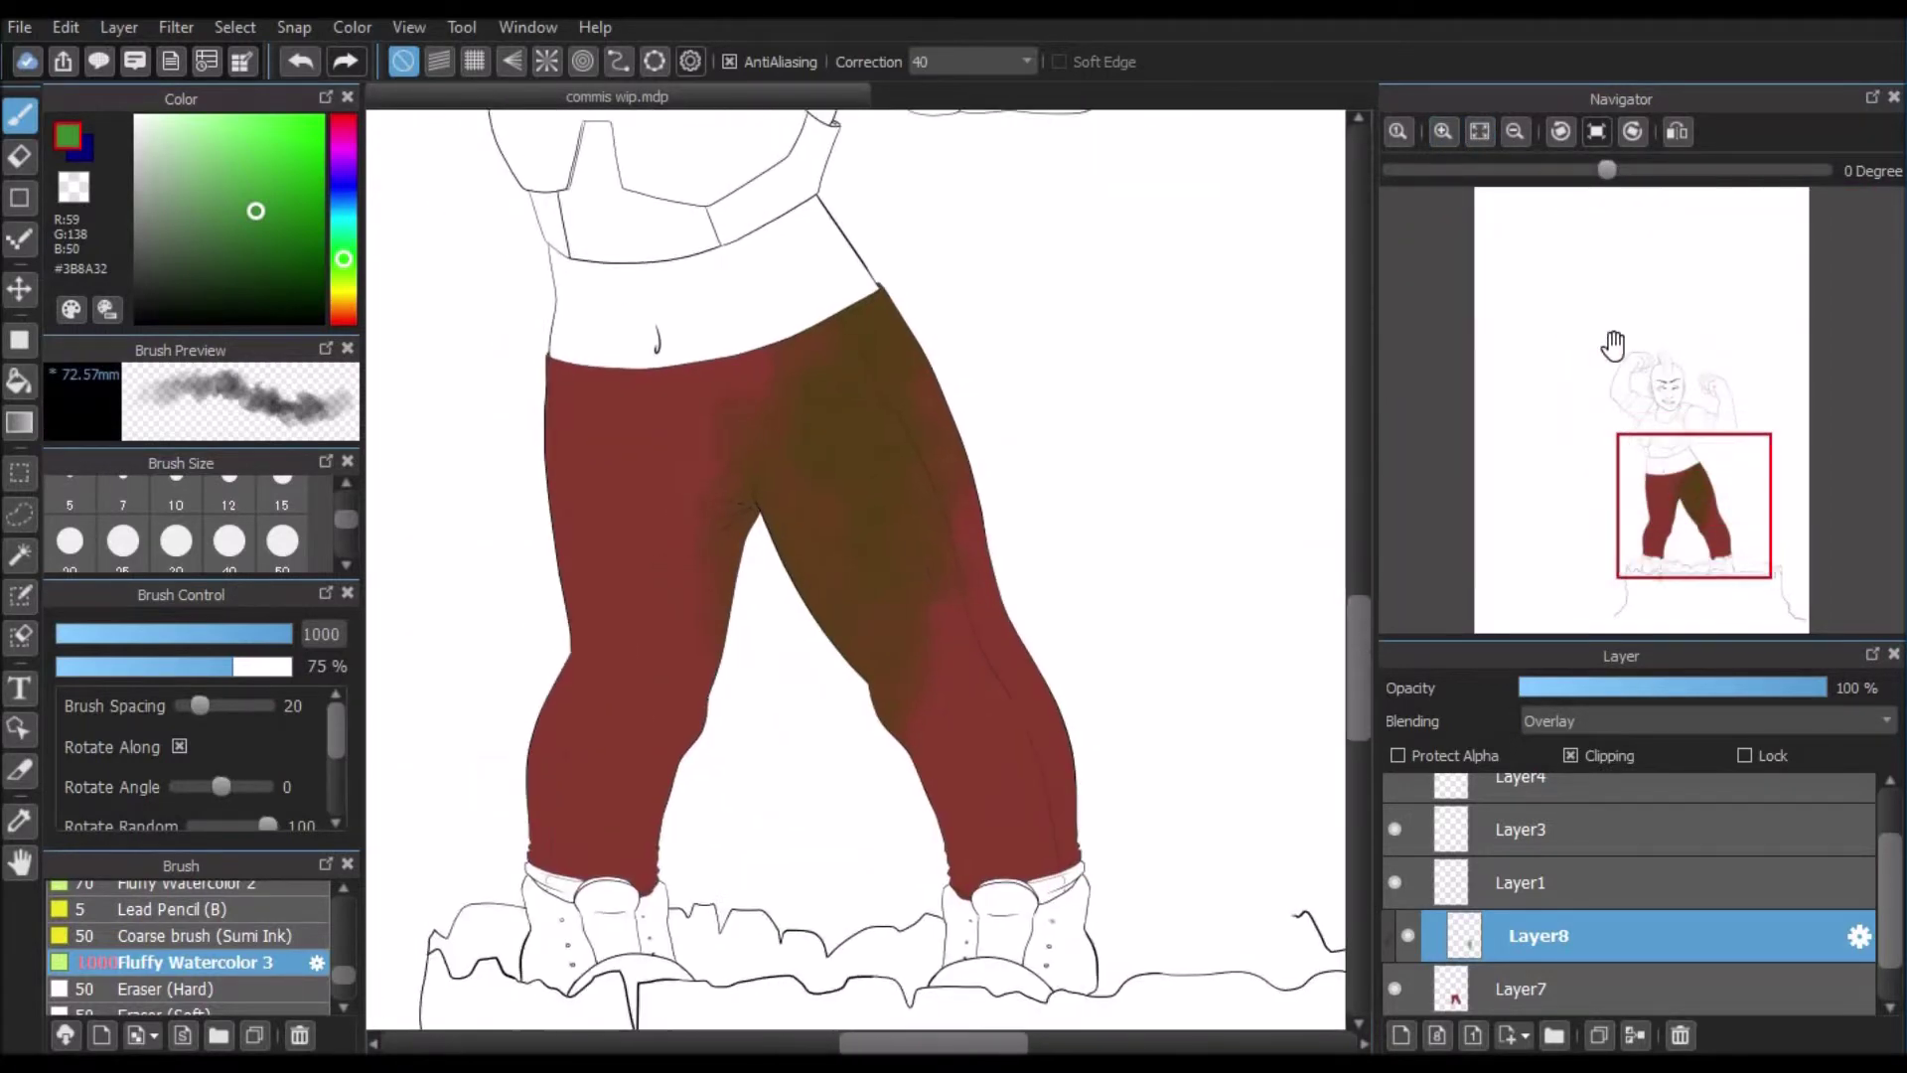
click(1443, 130)
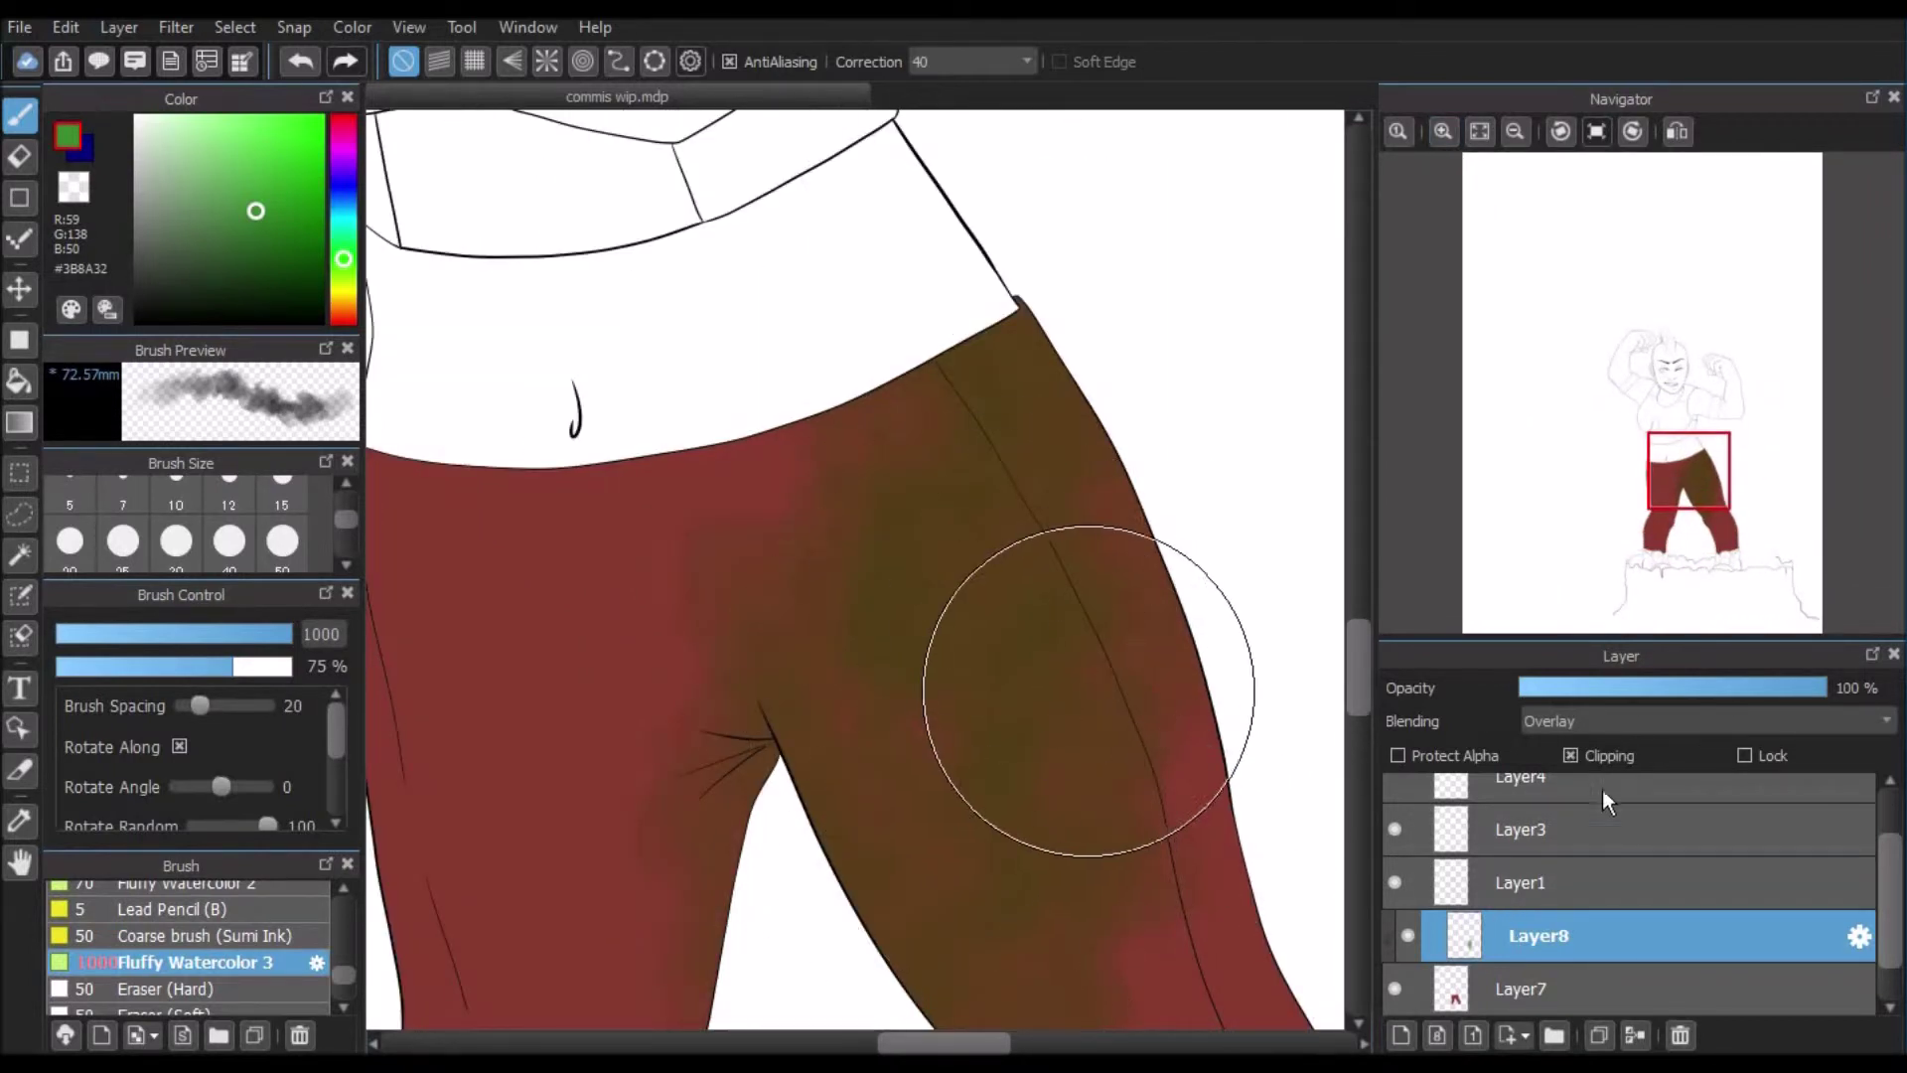
click(1629, 719)
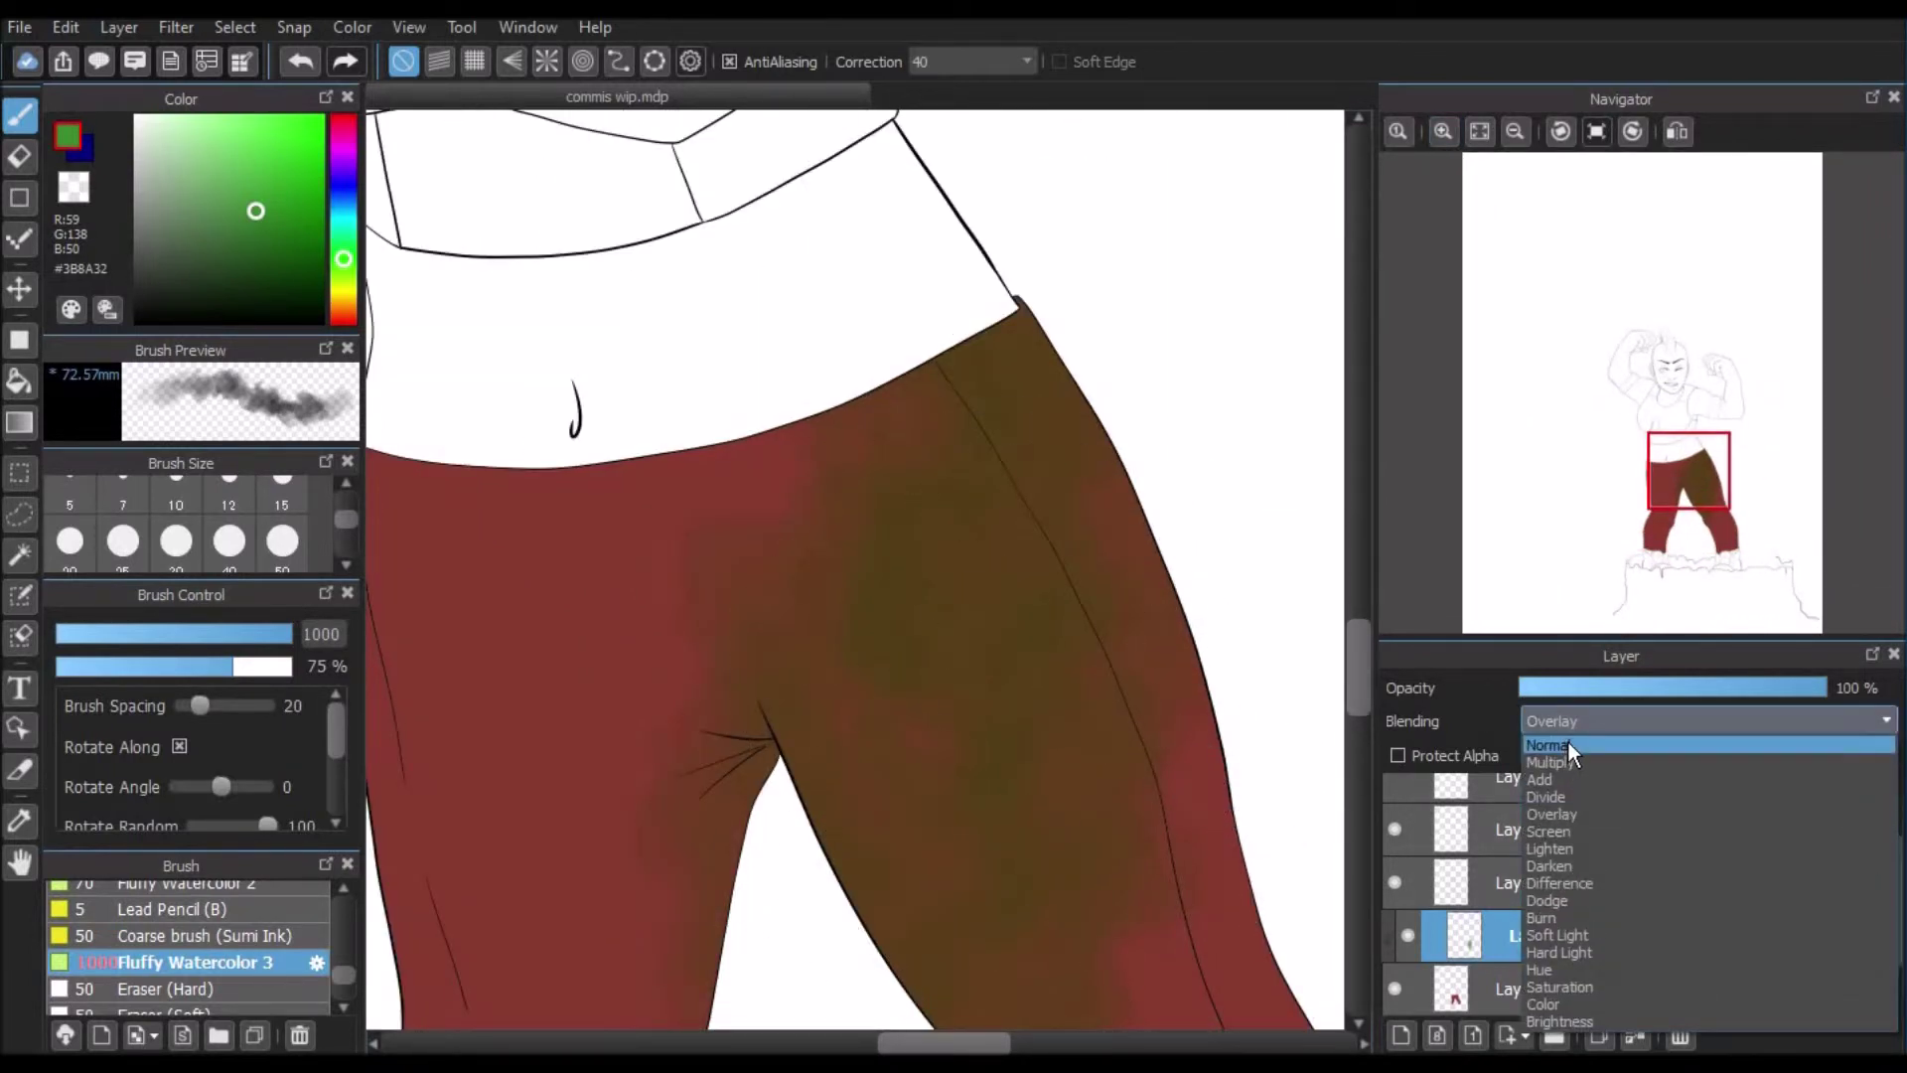
click(1569, 742)
click(1569, 727)
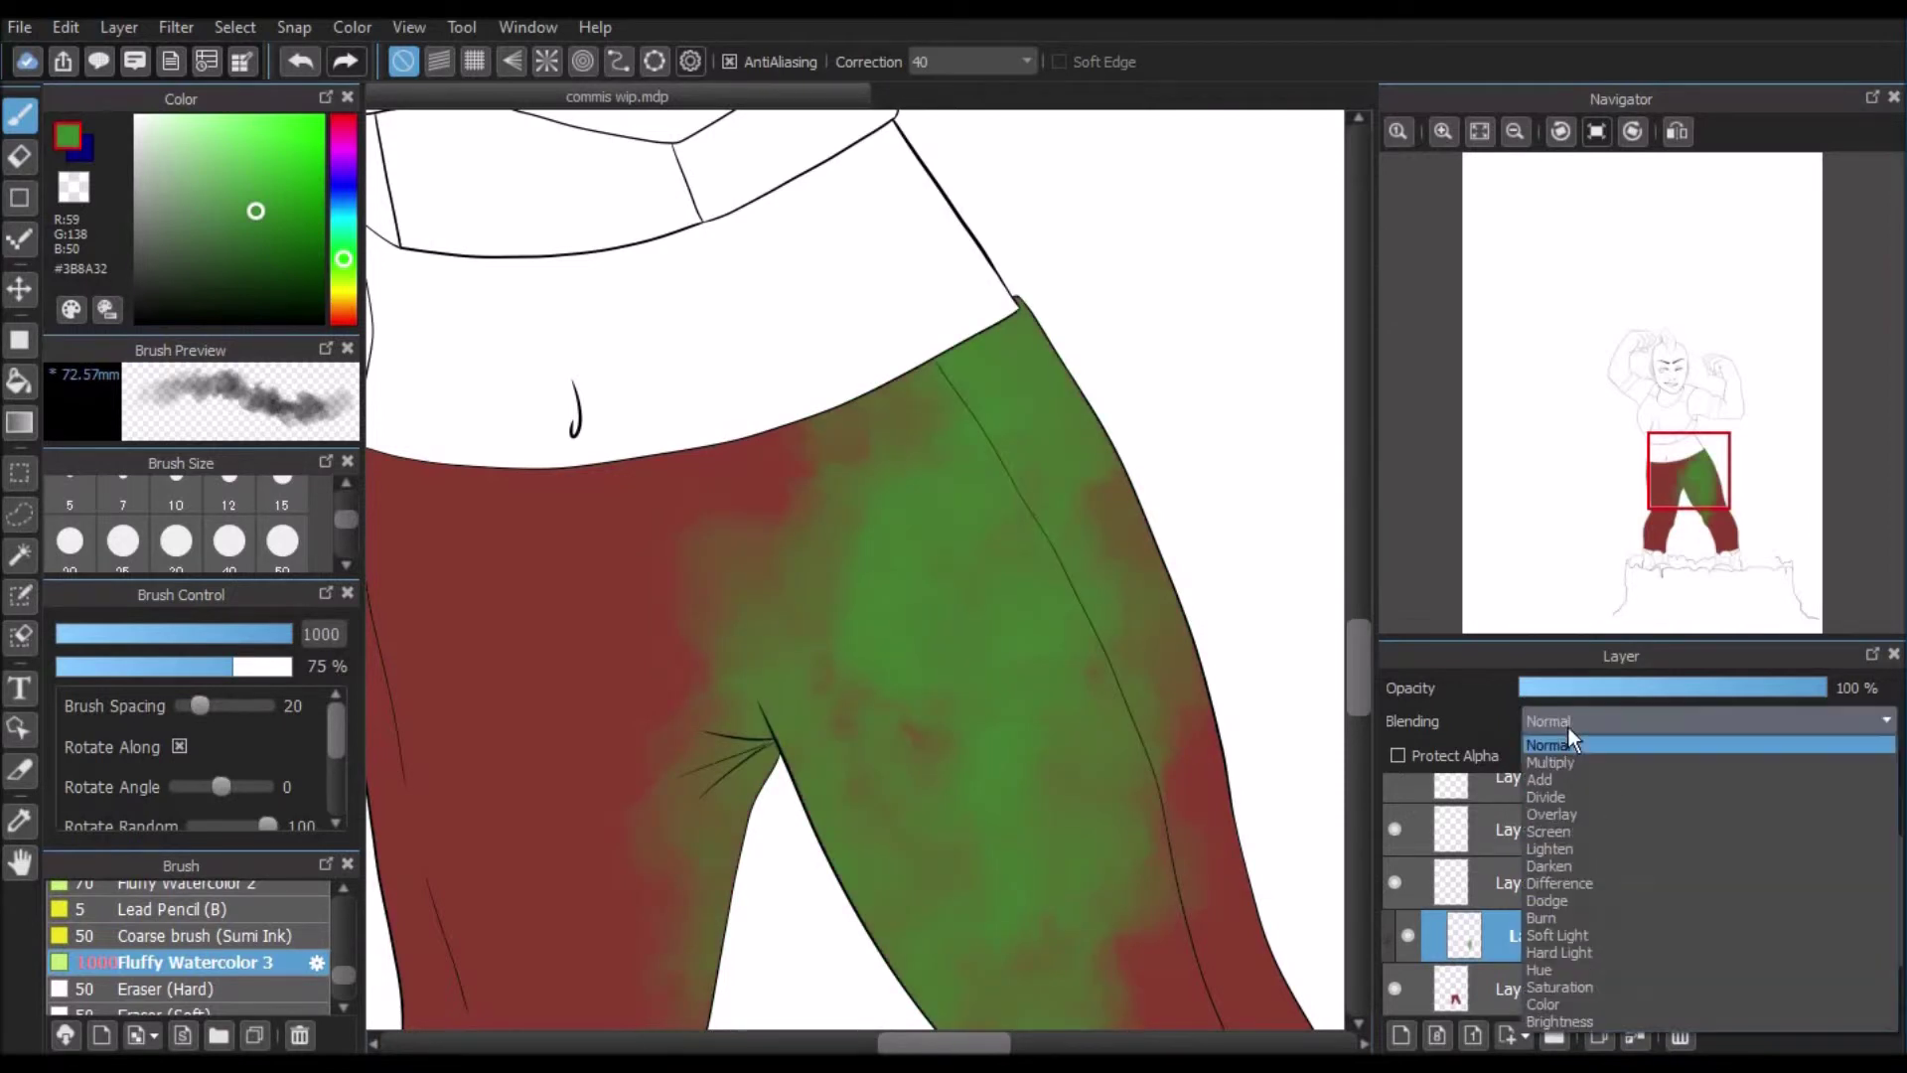
click(1561, 813)
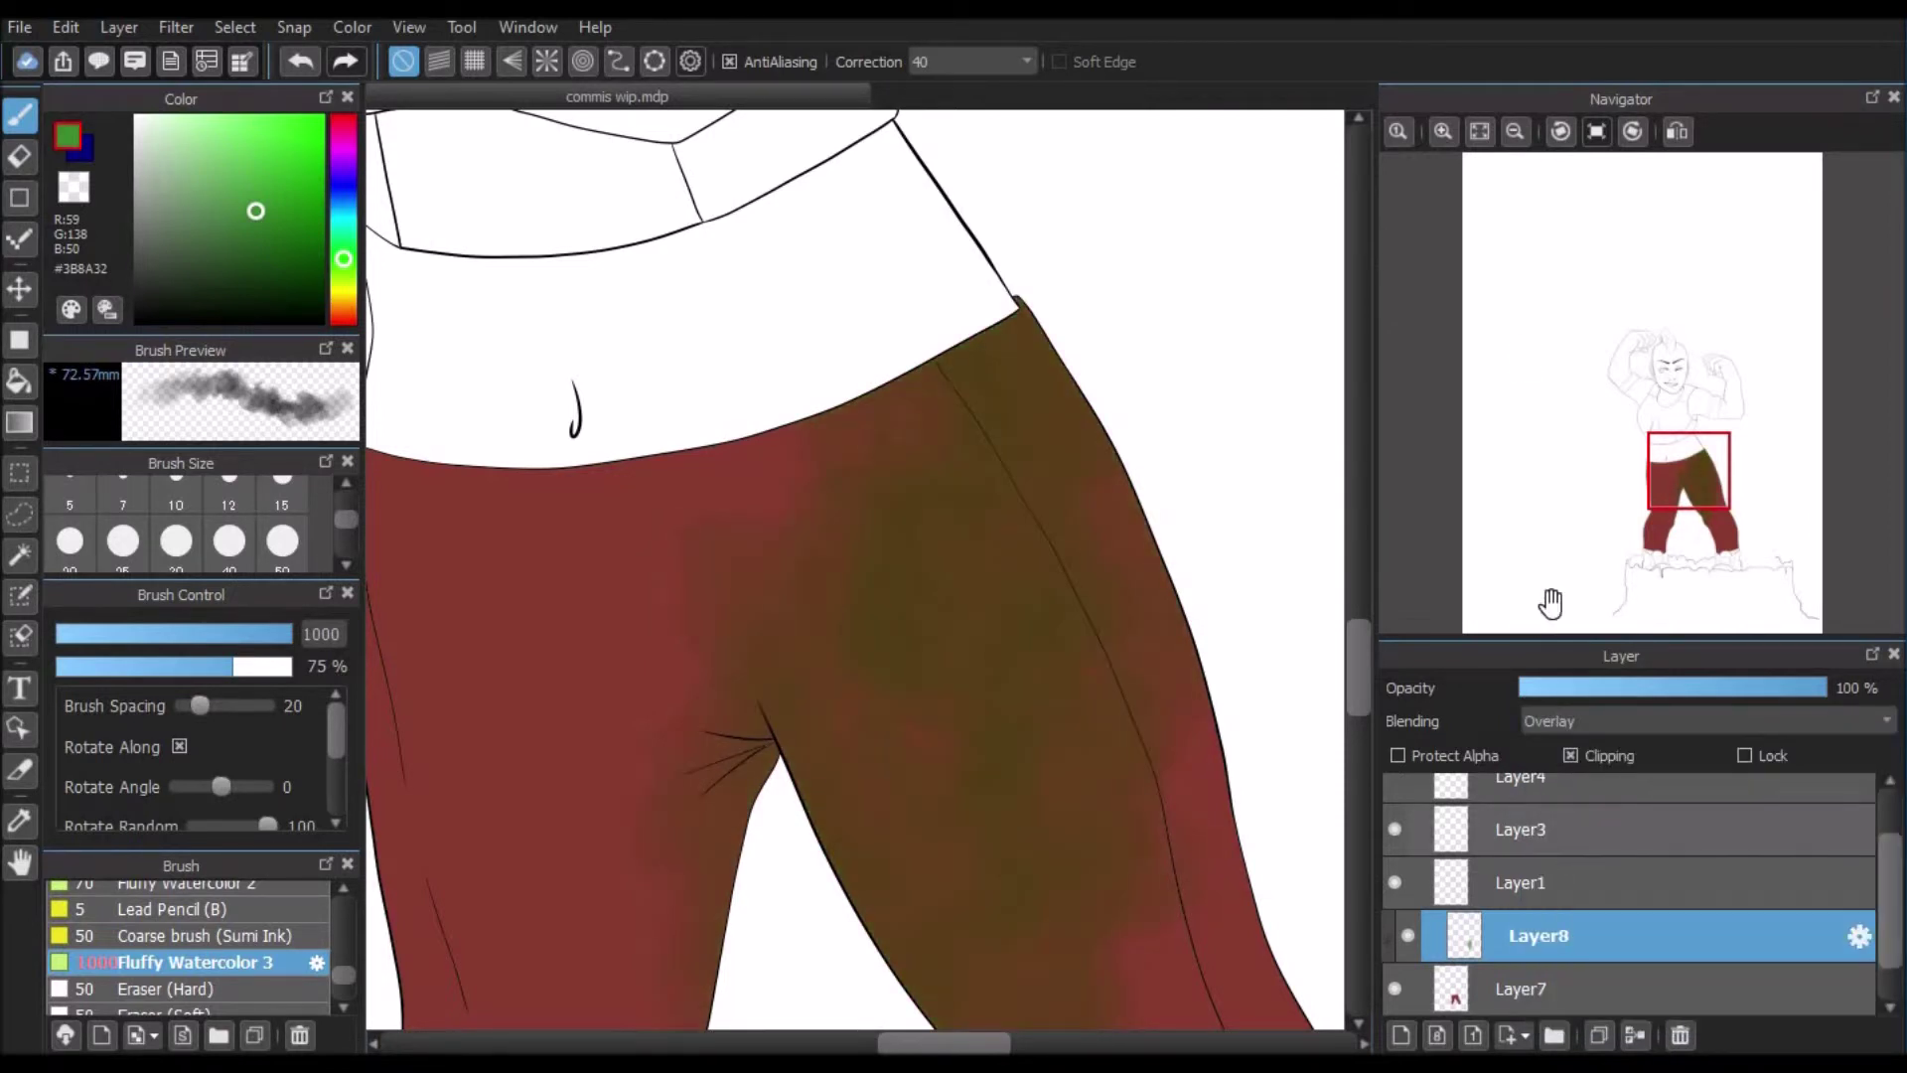
click(1514, 133)
click(1514, 133)
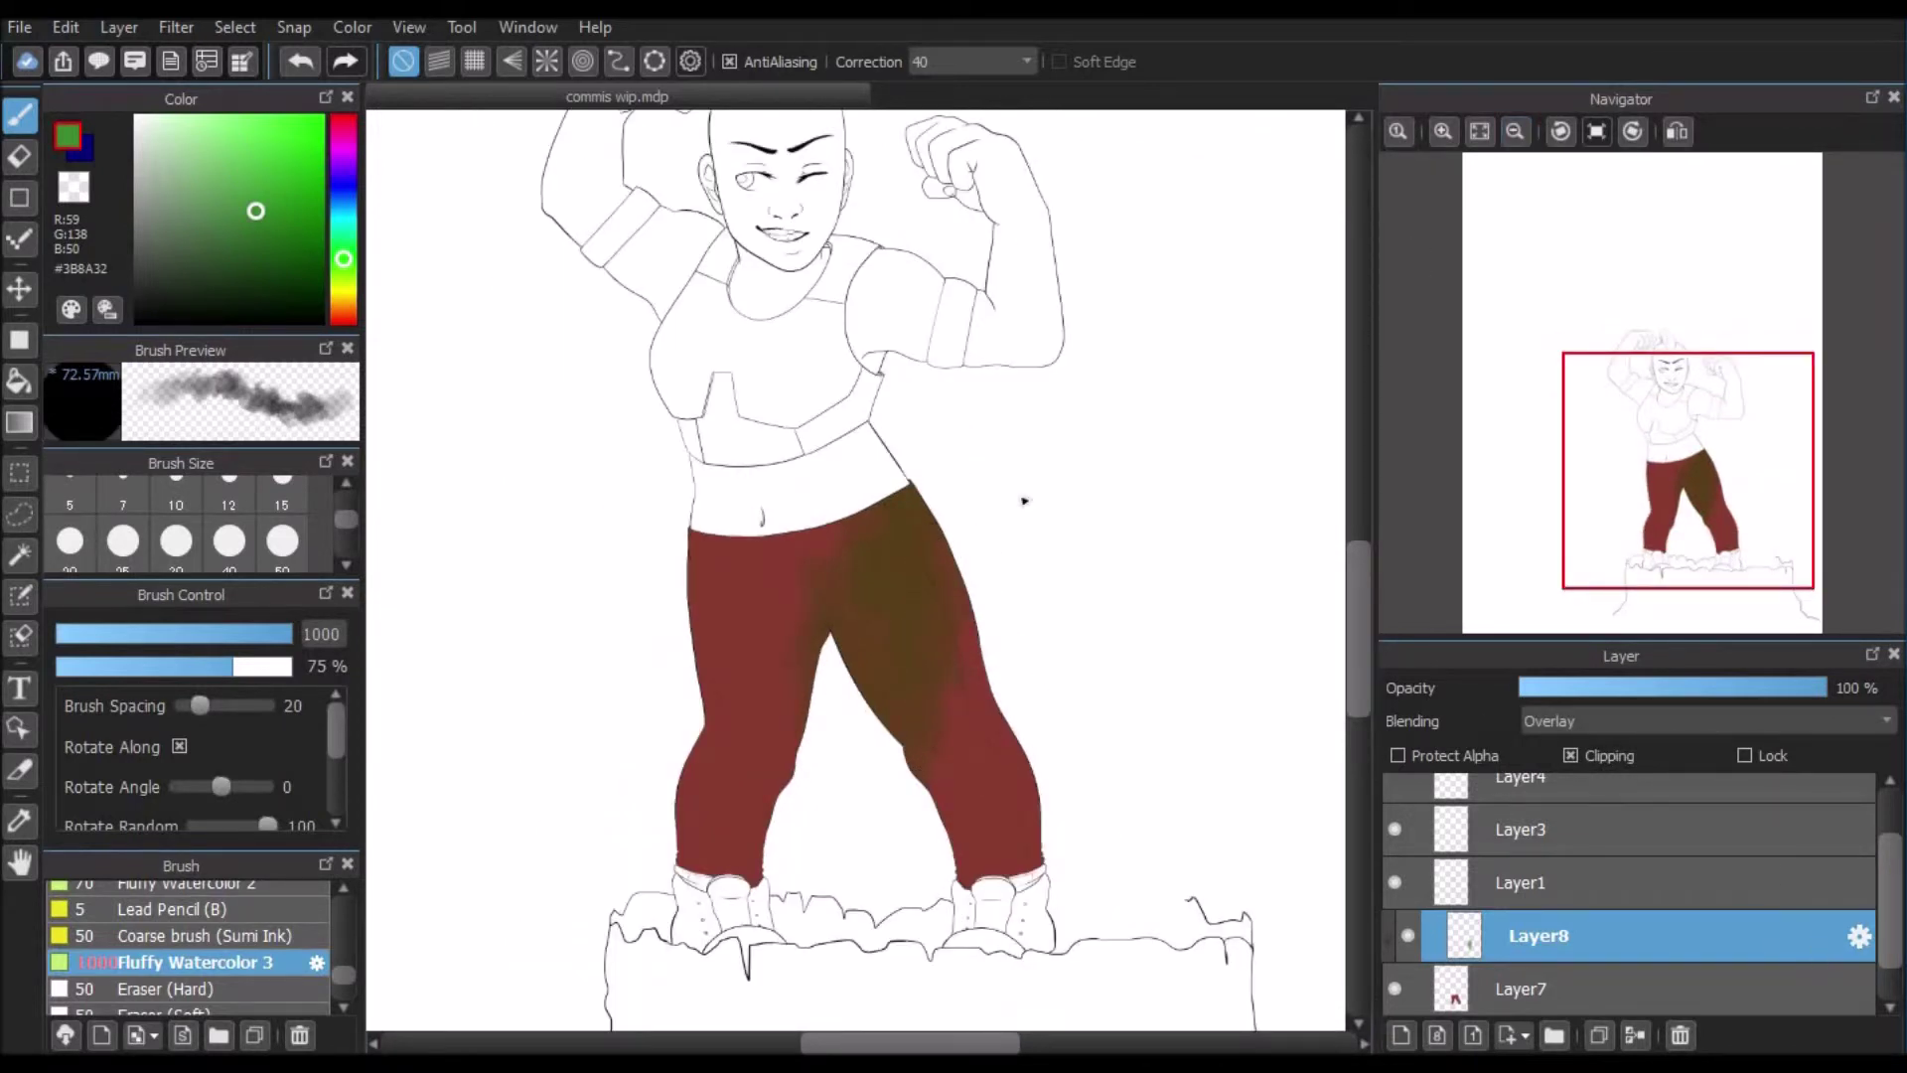
Step: Undo the green Fluffy Watercolor 3 strokes on Layer8
click(300, 62)
click(298, 68)
click(298, 68)
Step: Set Layer8's blending mode to Screen and scatter green flowers over the thigh with the Flower Stamp brush
click(1575, 713)
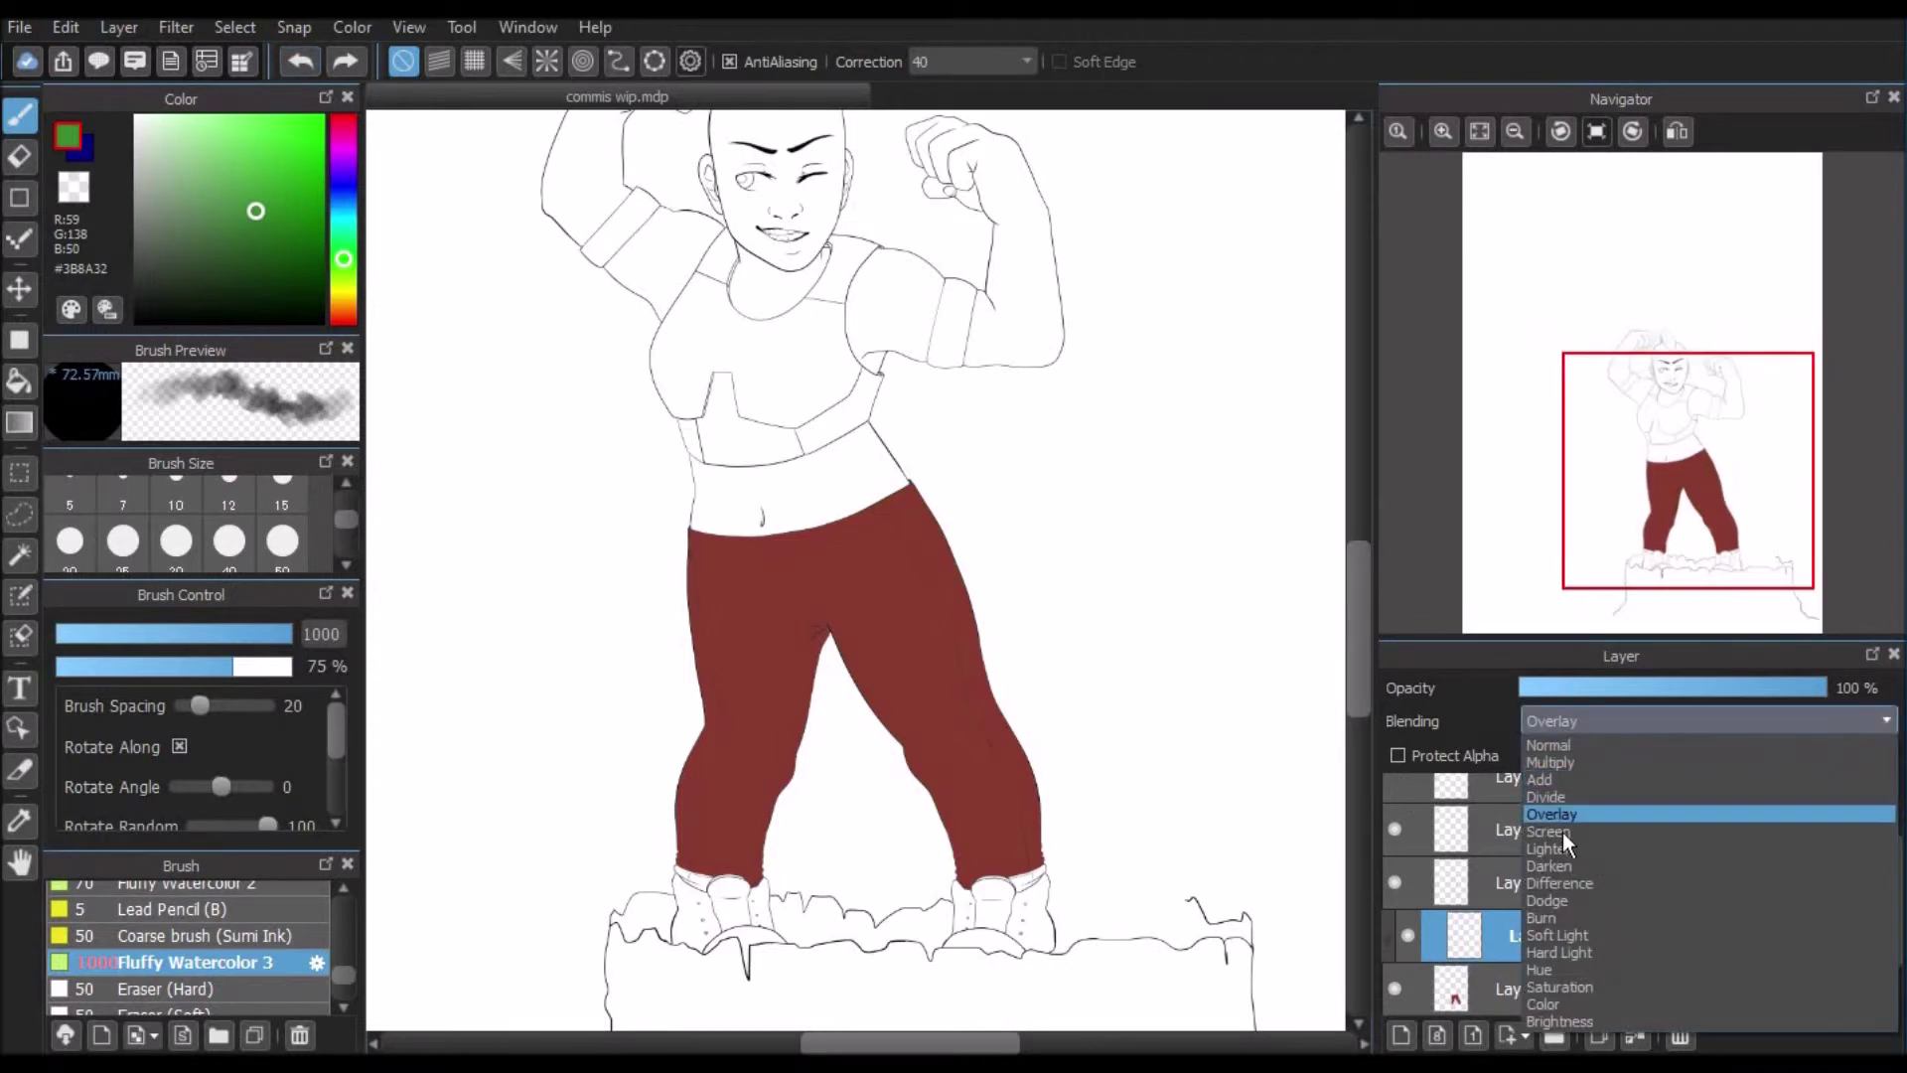
click(1563, 830)
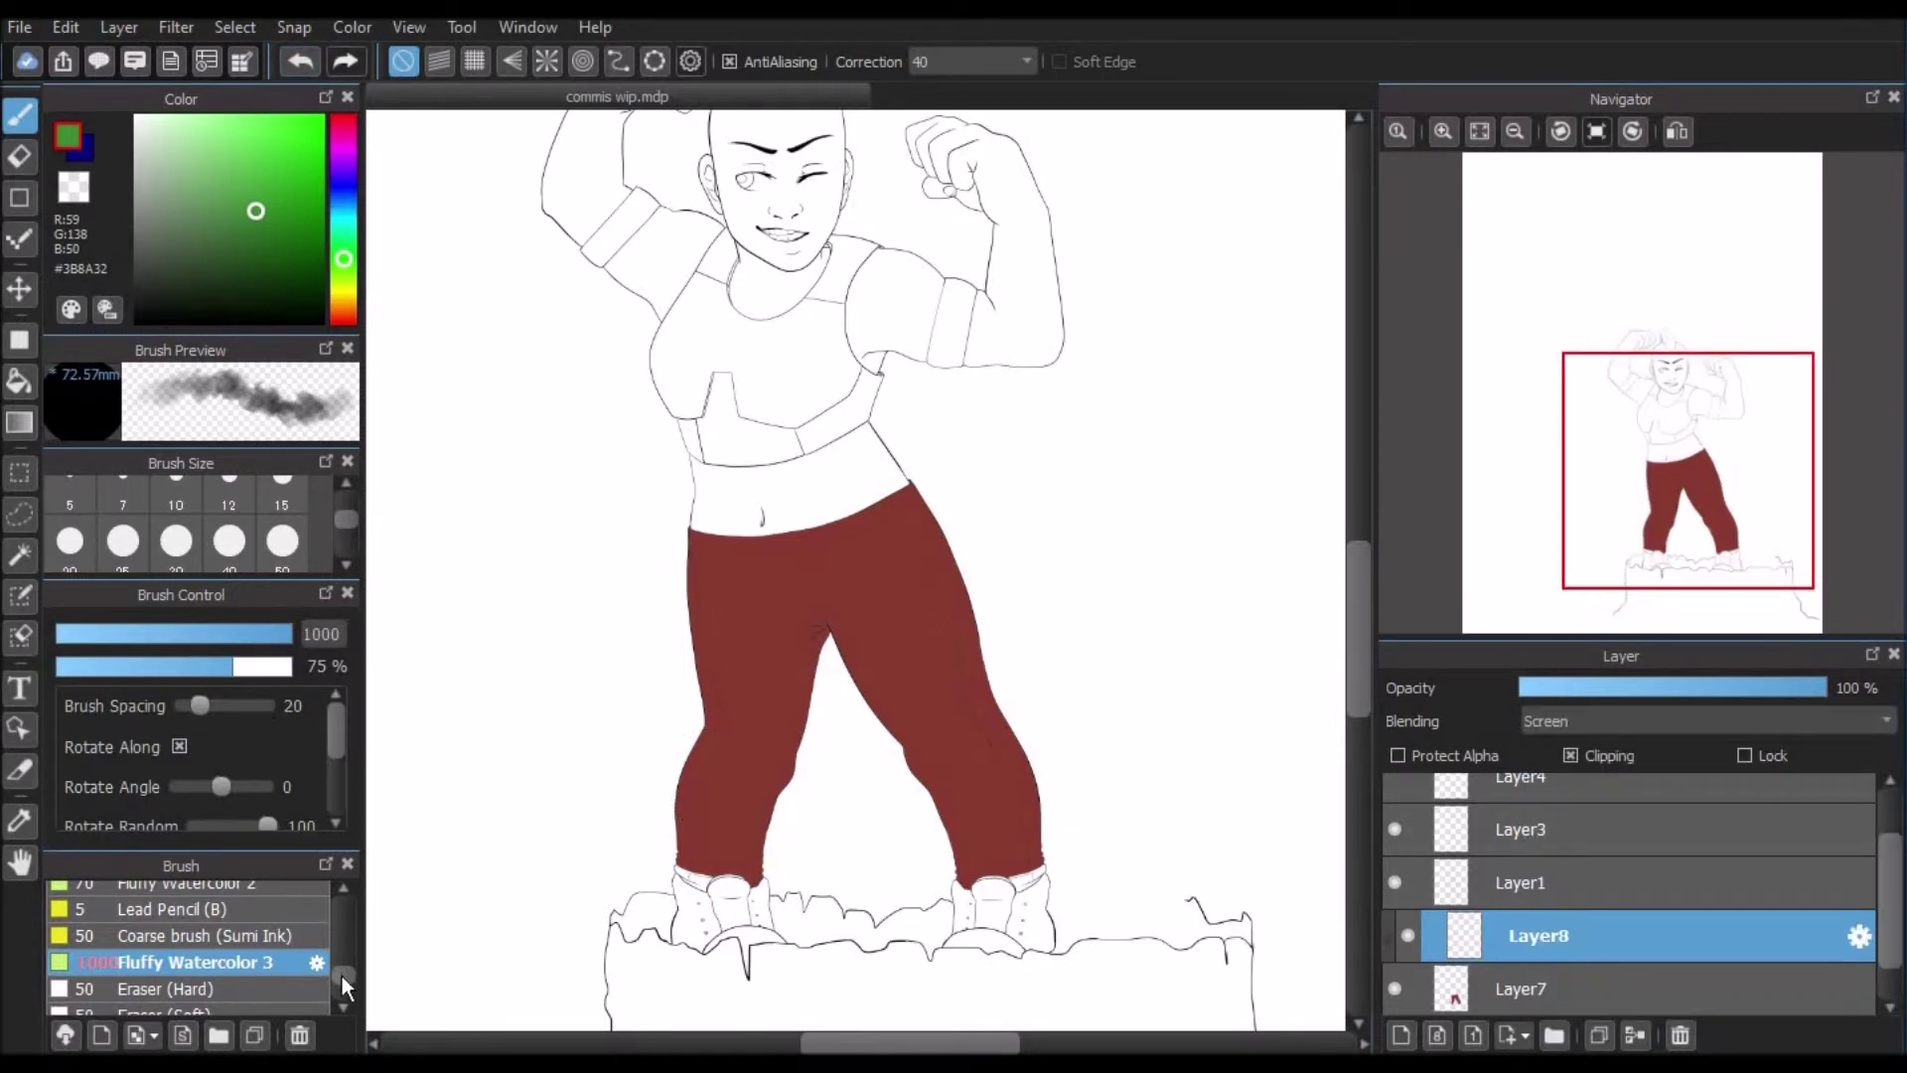
drag(343, 969, 339, 951)
click(174, 951)
drag(905, 559, 886, 703)
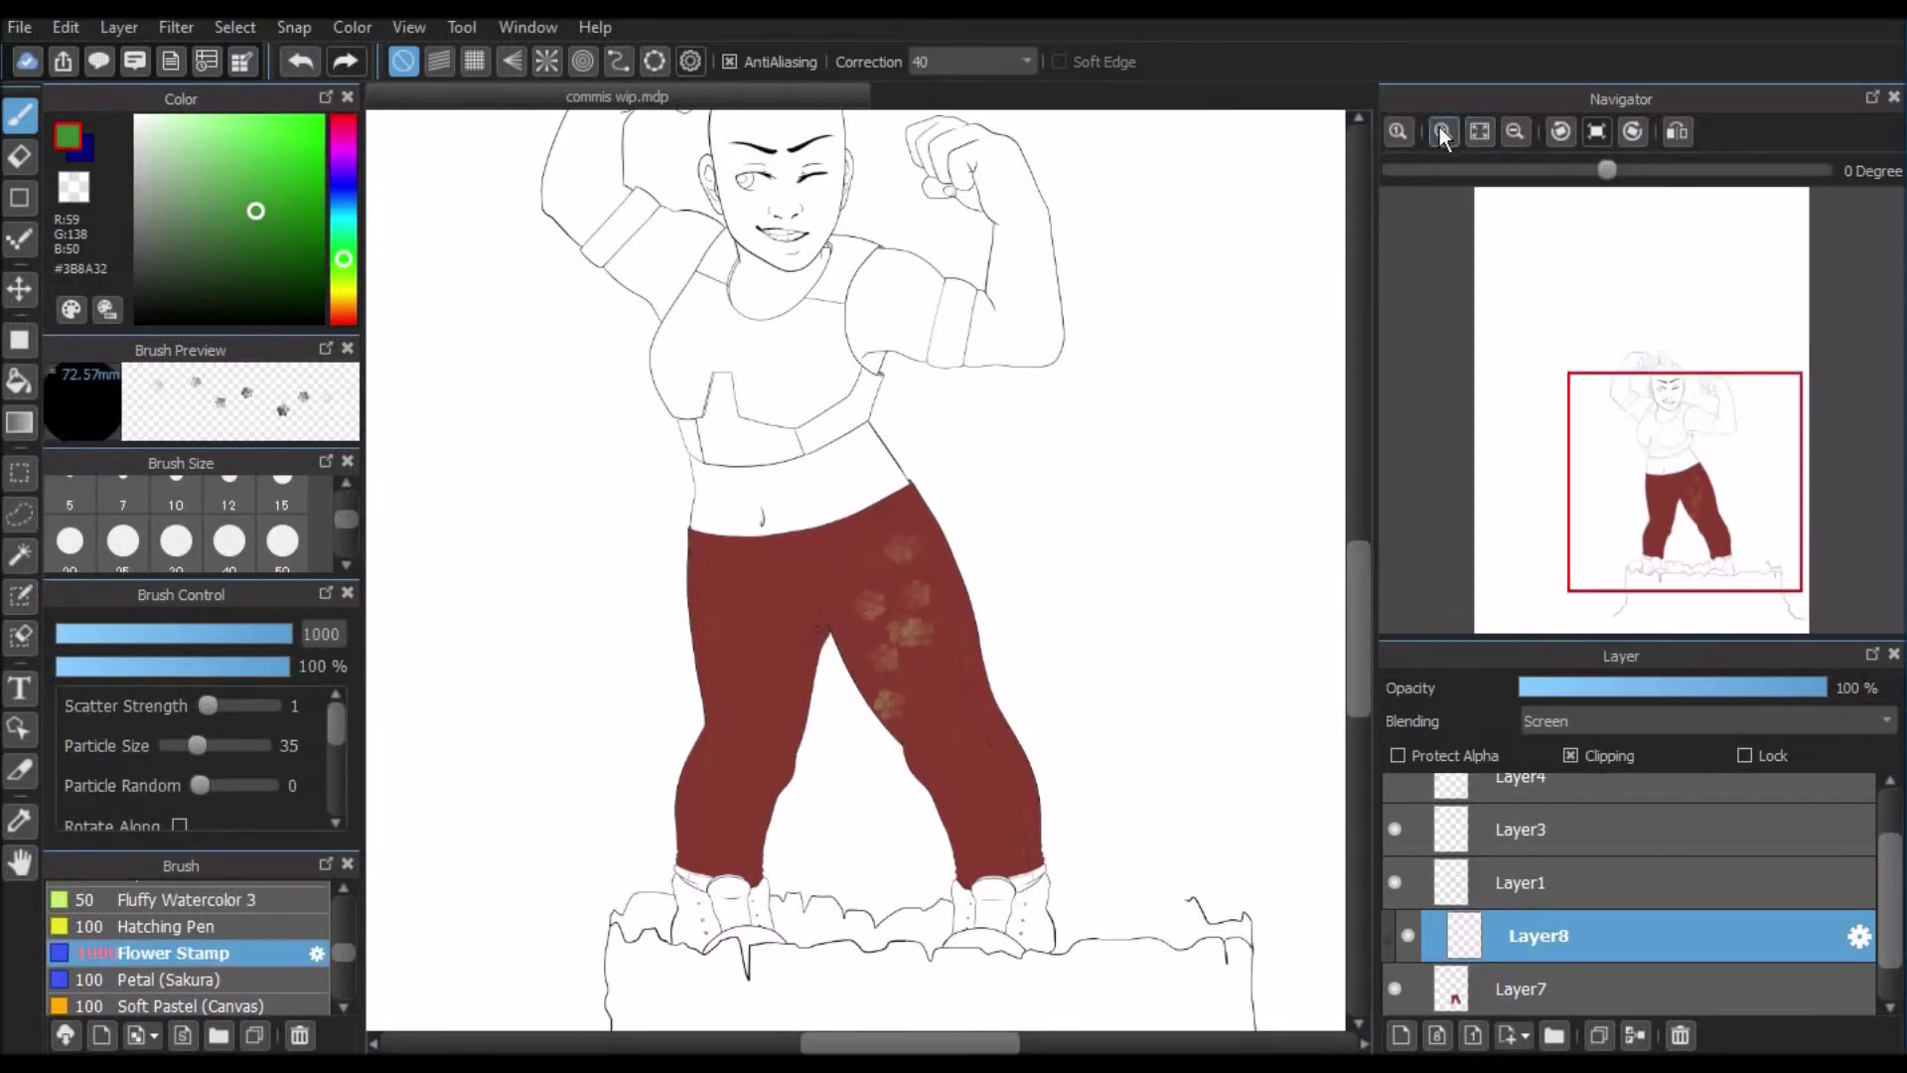
click(1442, 132)
click(1442, 132)
mouse_move(1126, 431)
mouse_down()
mouse_move(765, 681)
mouse_move(809, 890)
mouse_move(860, 668)
mouse_move(1010, 797)
mouse_move(1001, 766)
mouse_up()
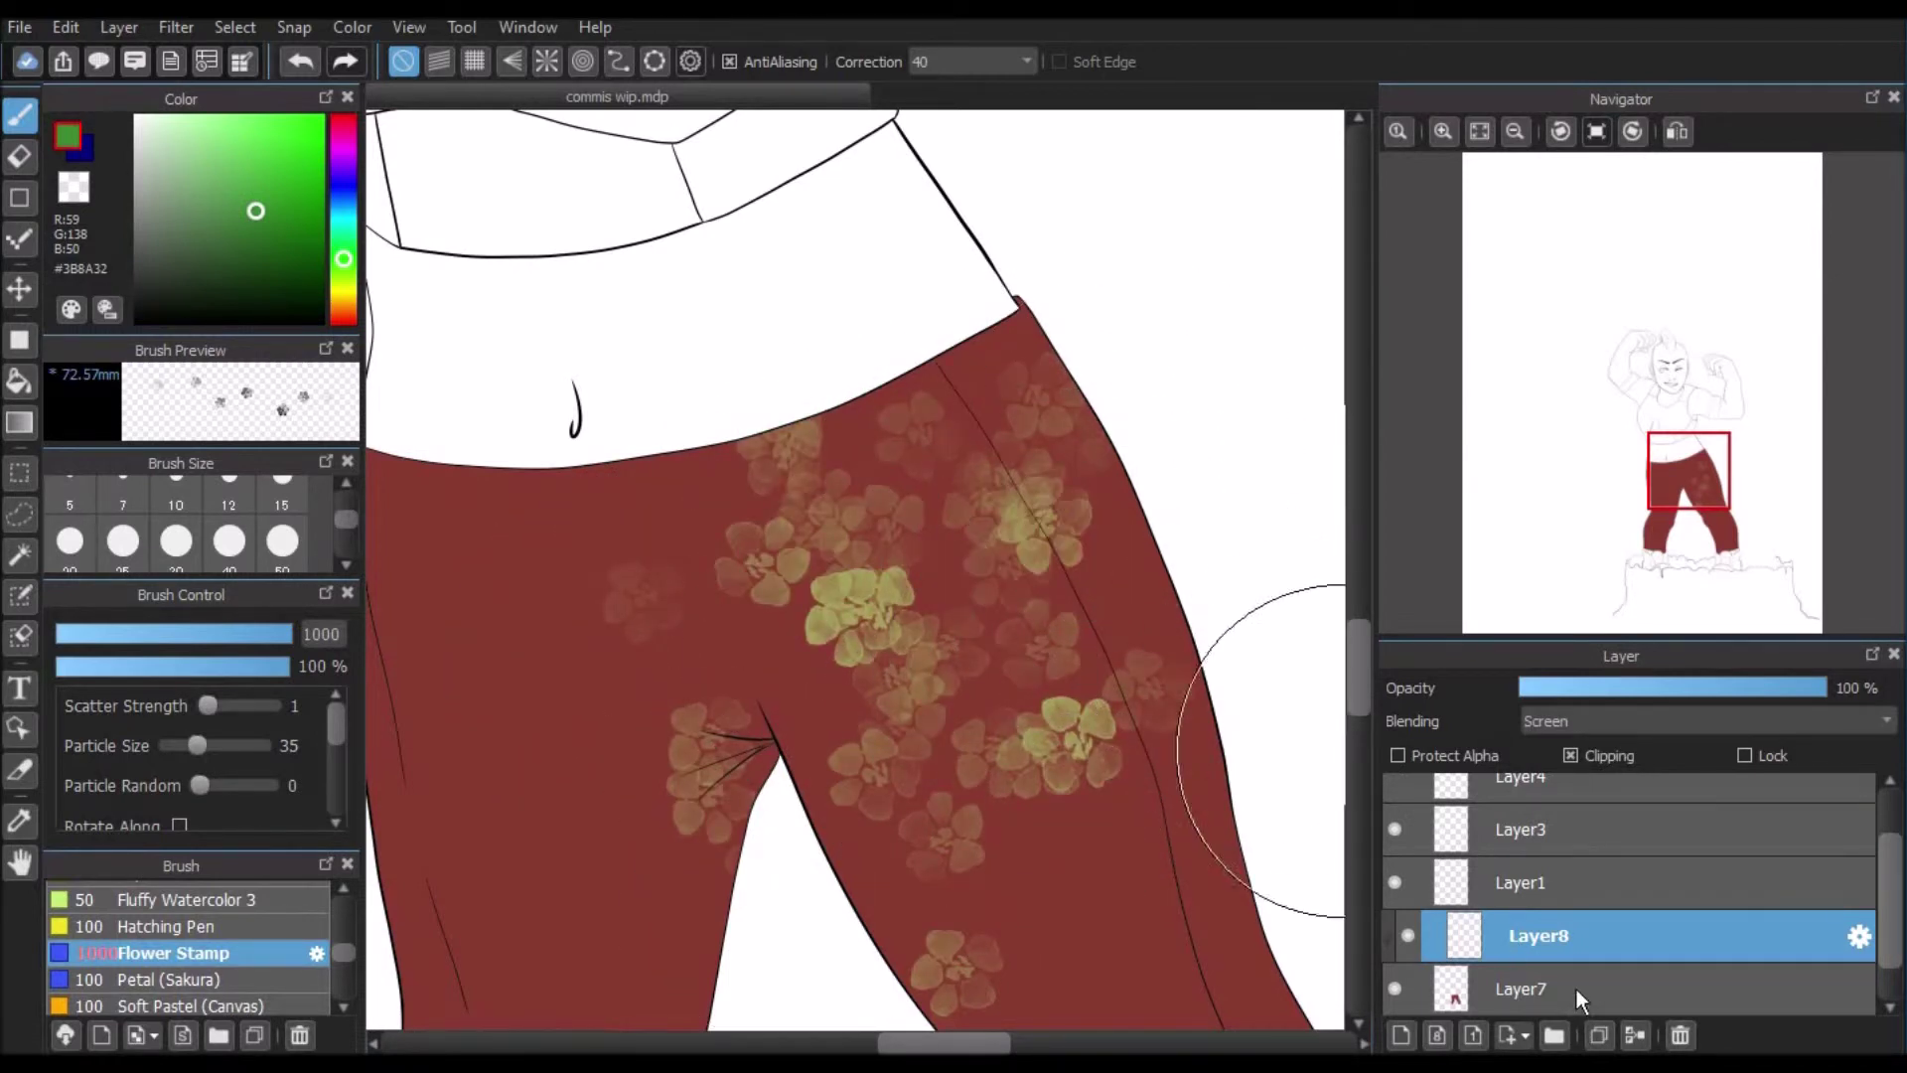
Step: Compare the flower stamps in Normal and Screen, and set Layer8's blending mode to Lighten
click(1583, 722)
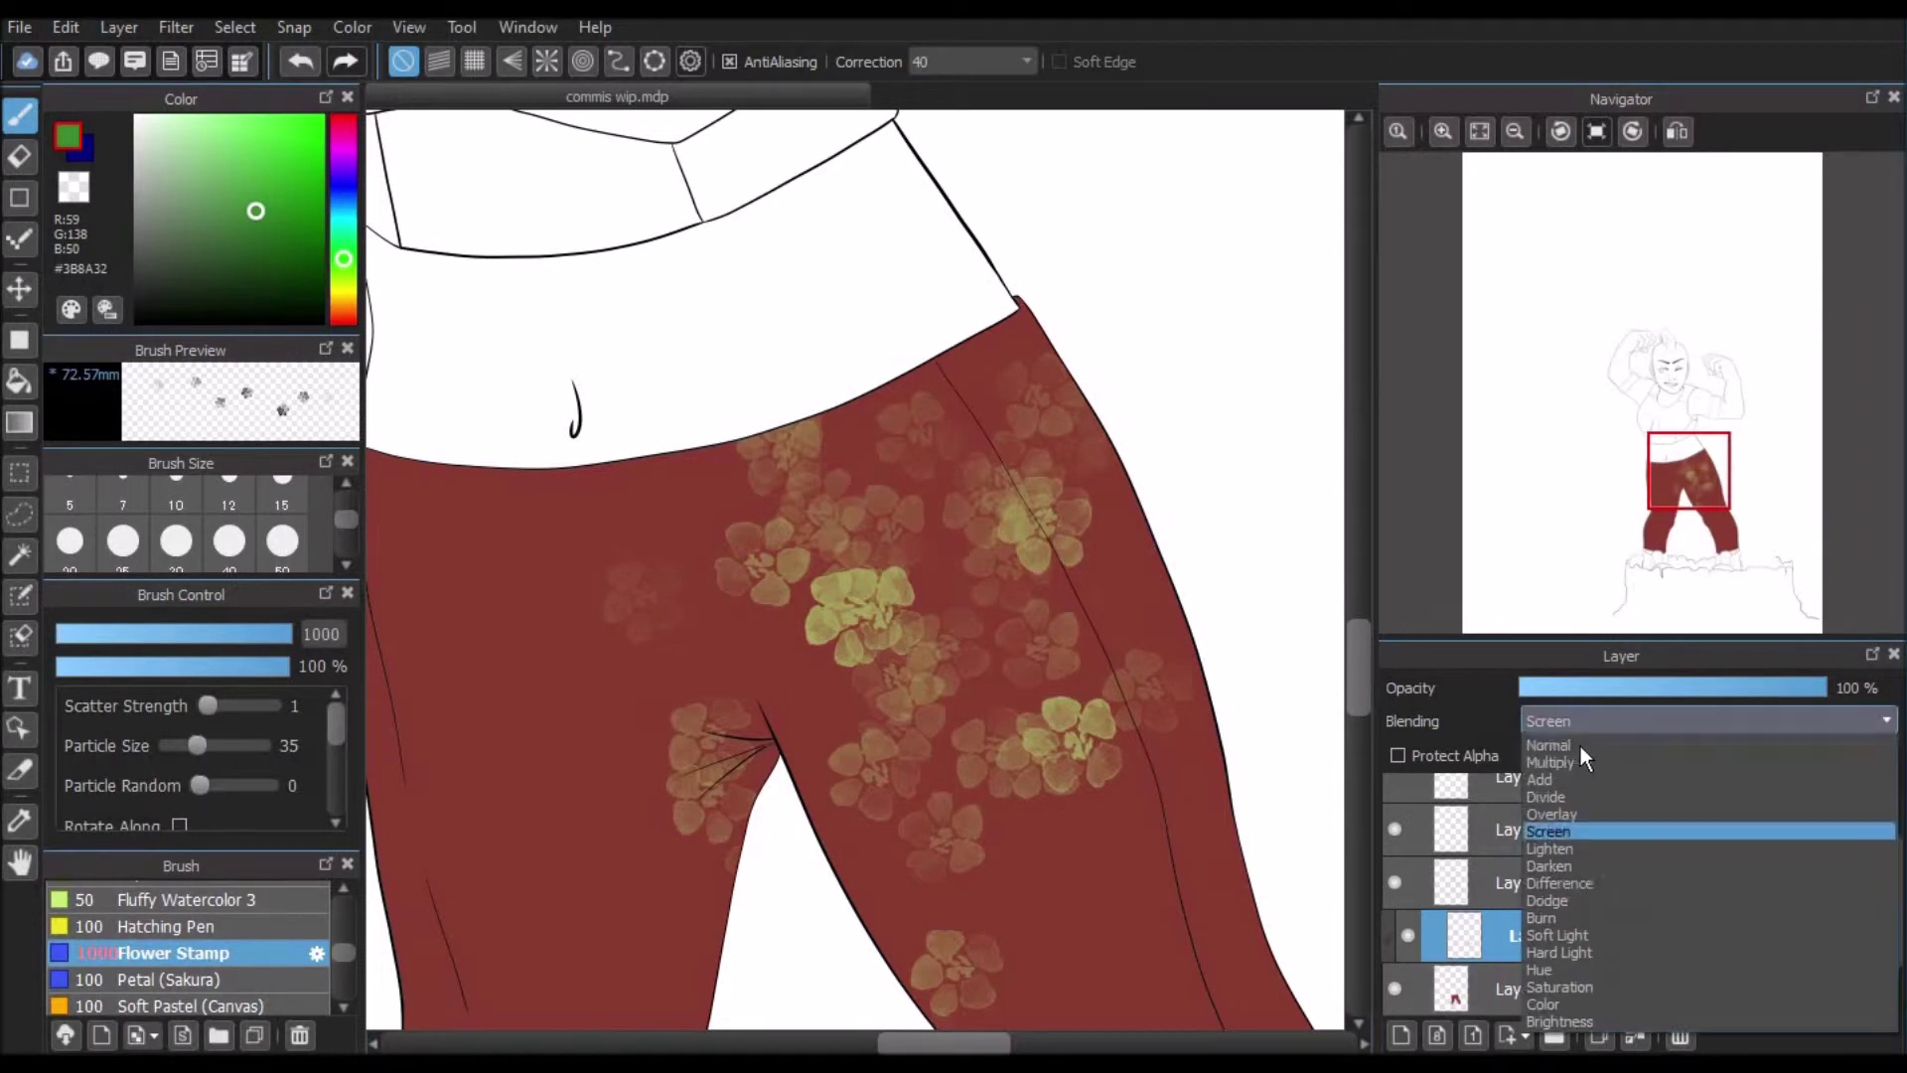
click(1577, 740)
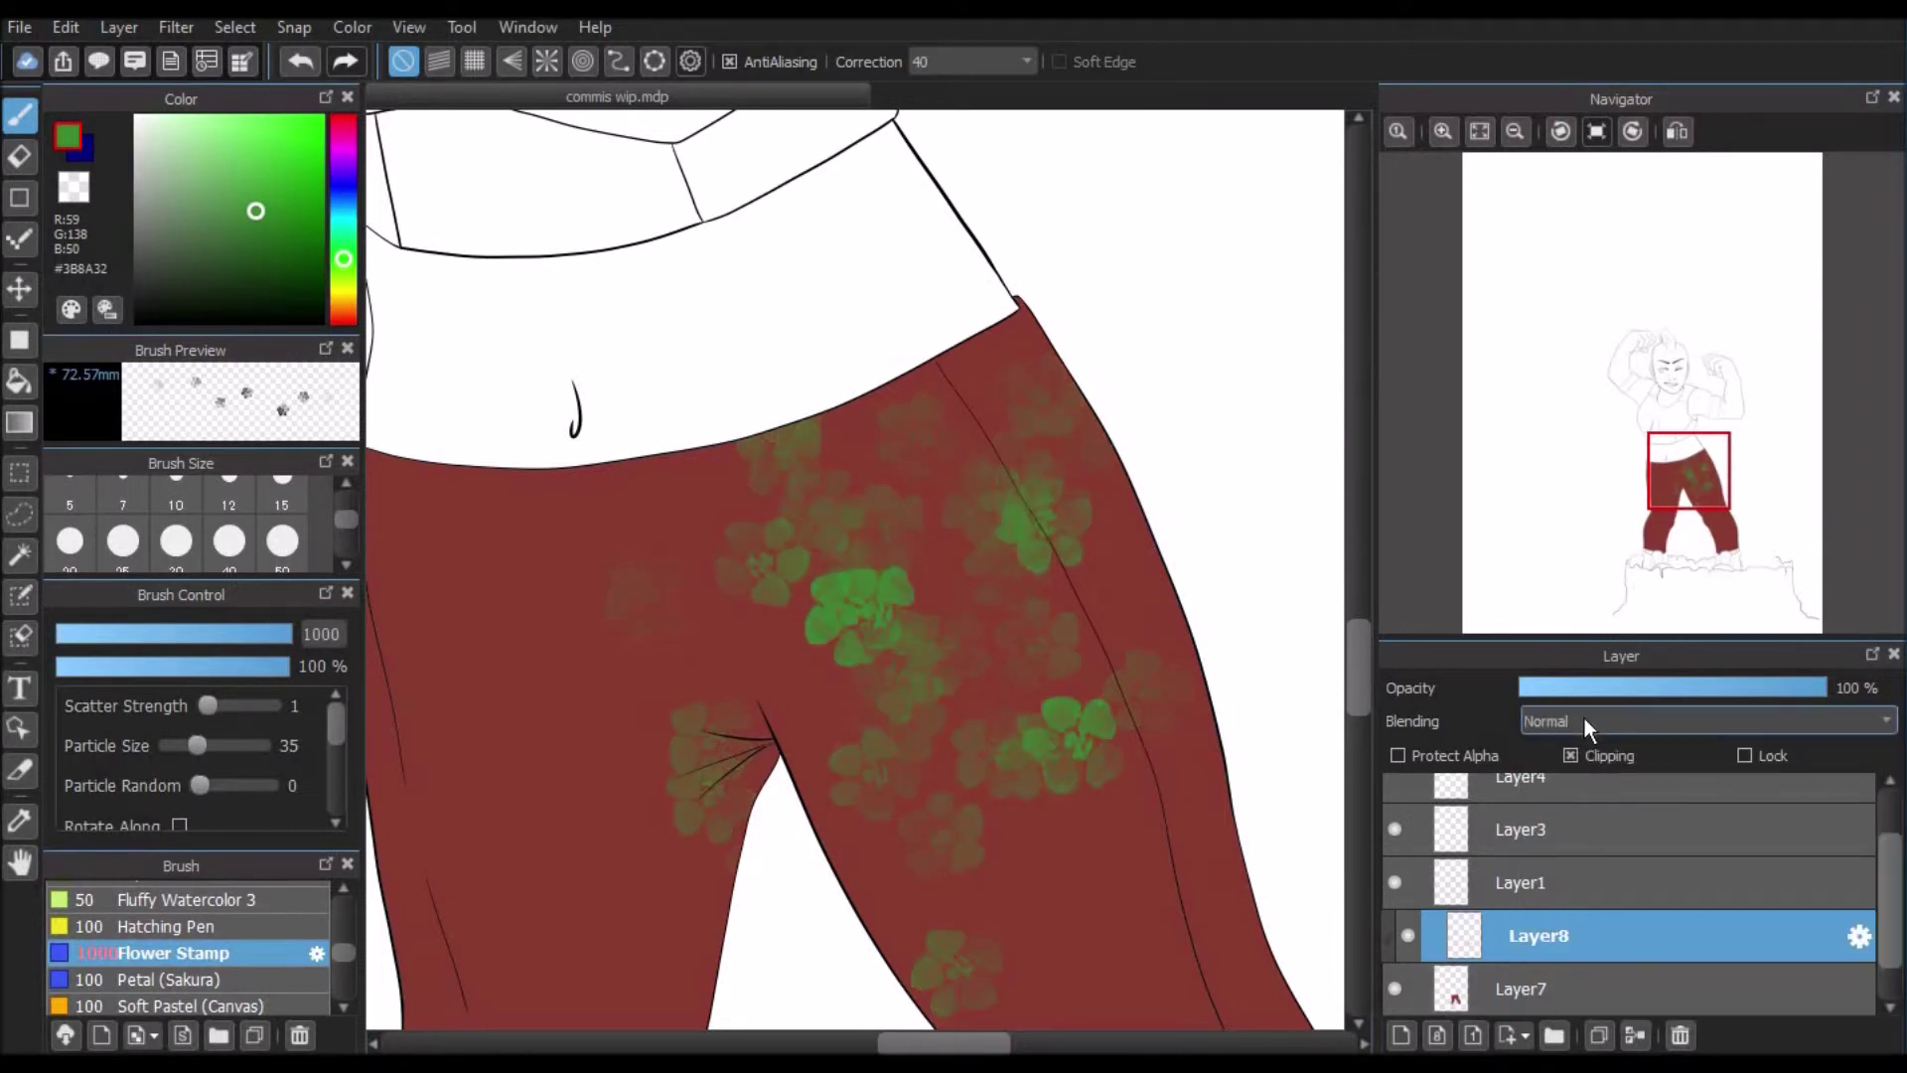
click(1583, 722)
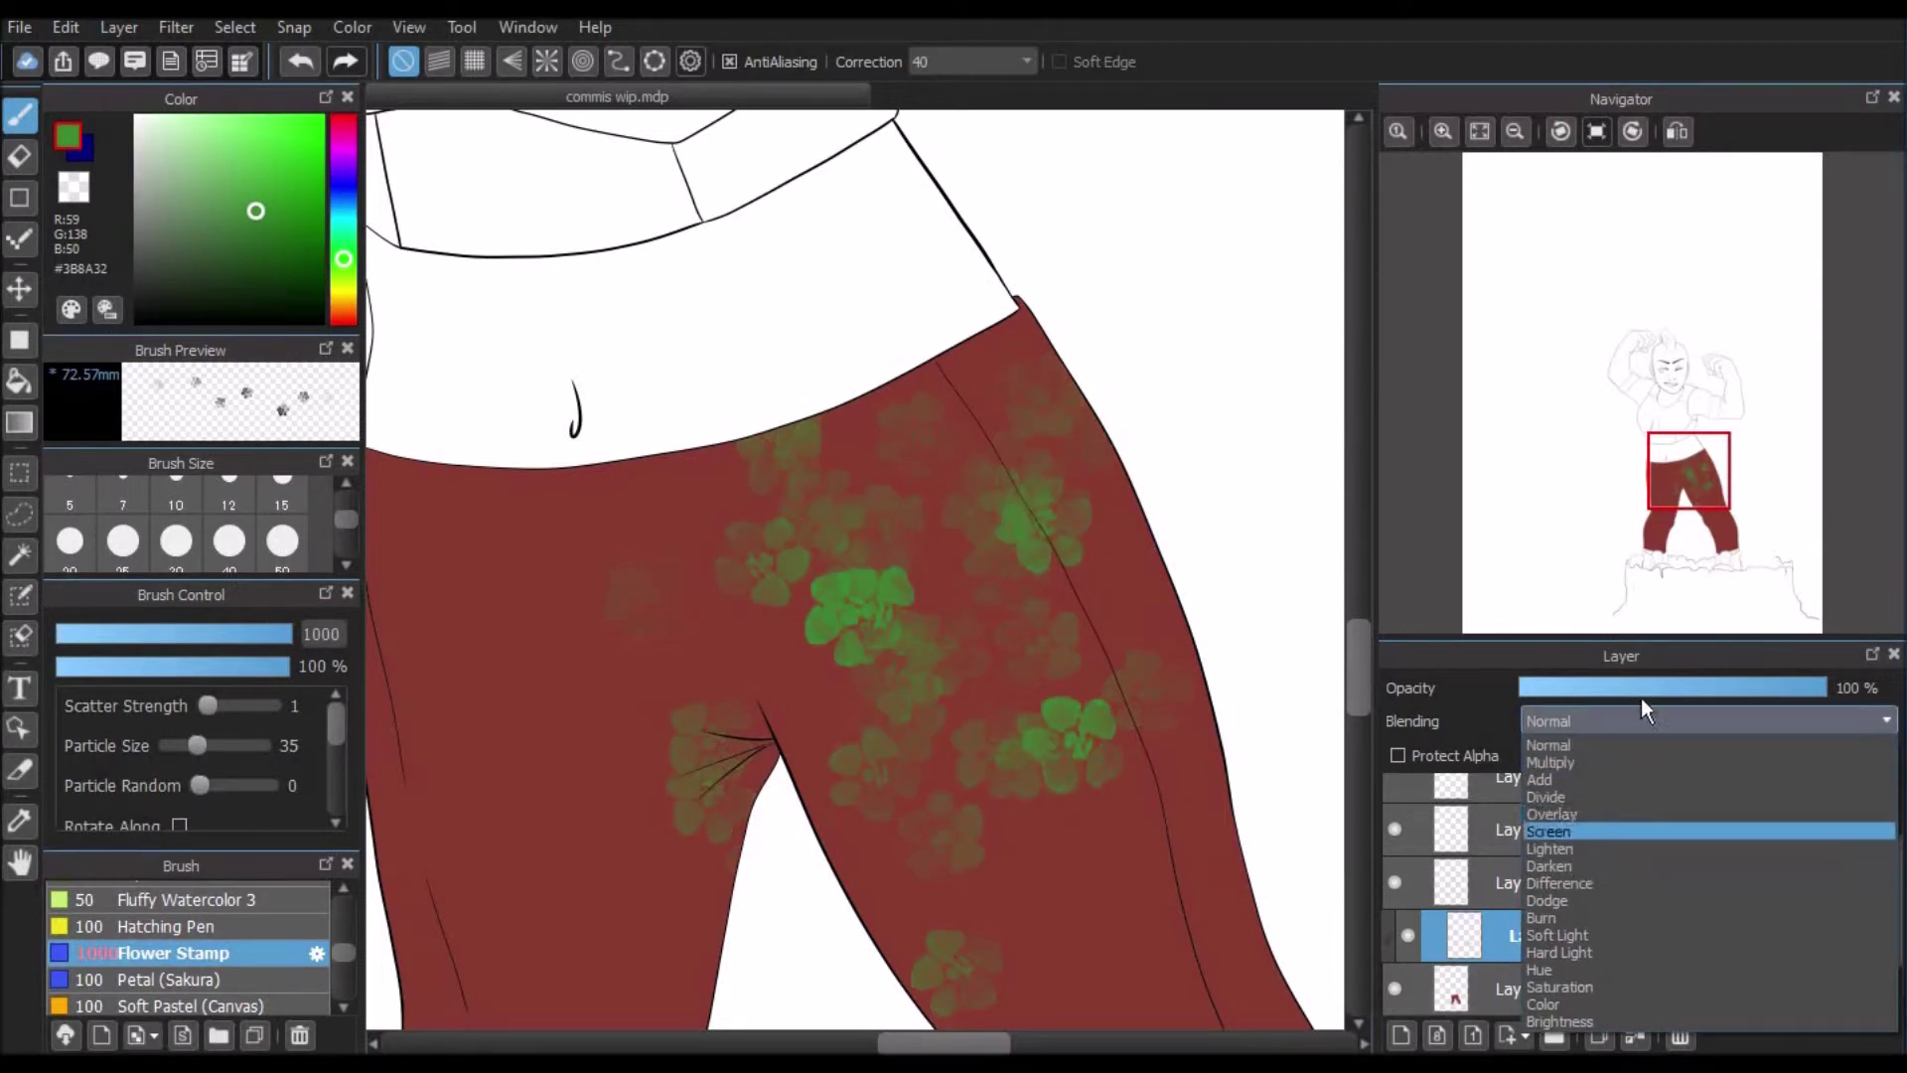
click(1564, 831)
click(1615, 723)
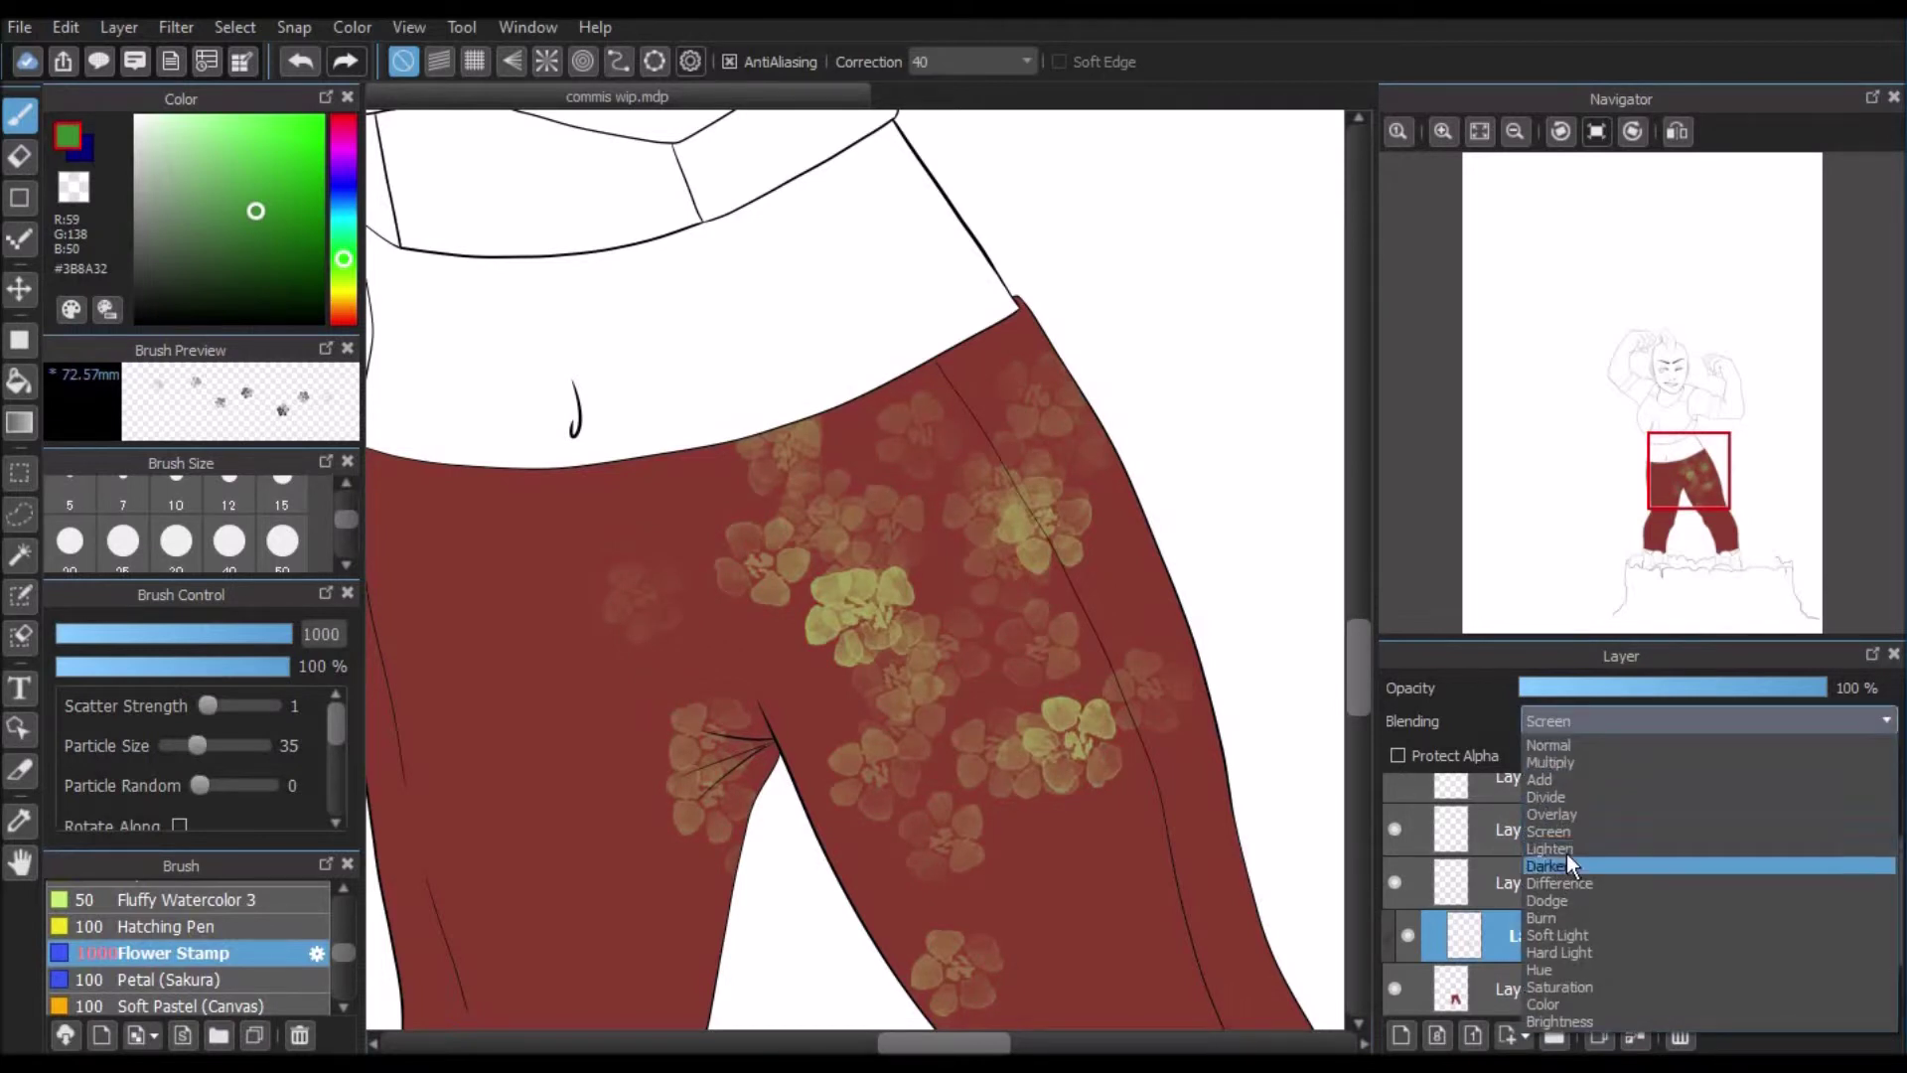
click(1571, 850)
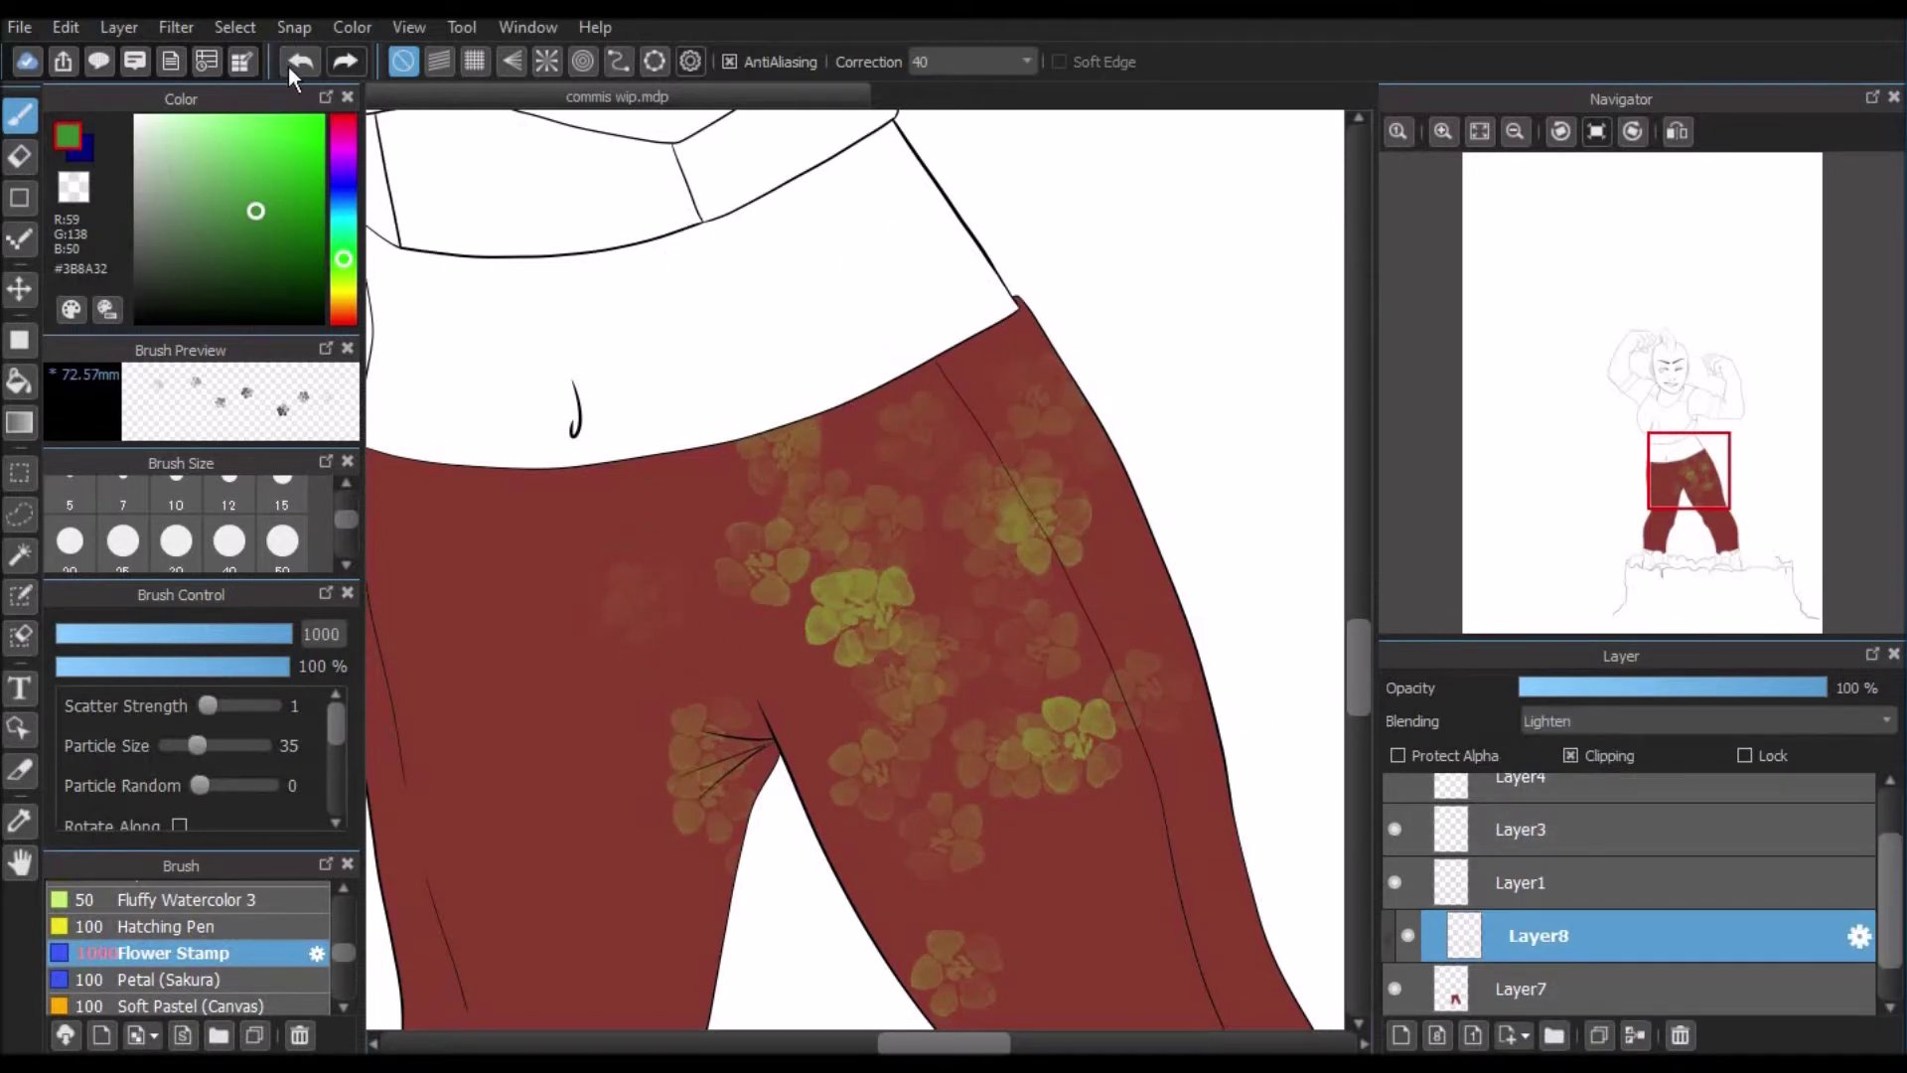
Step: Delete the flower-stamped layer and create a new layer clipped to Layer7 in its place
click(1679, 1034)
click(1442, 958)
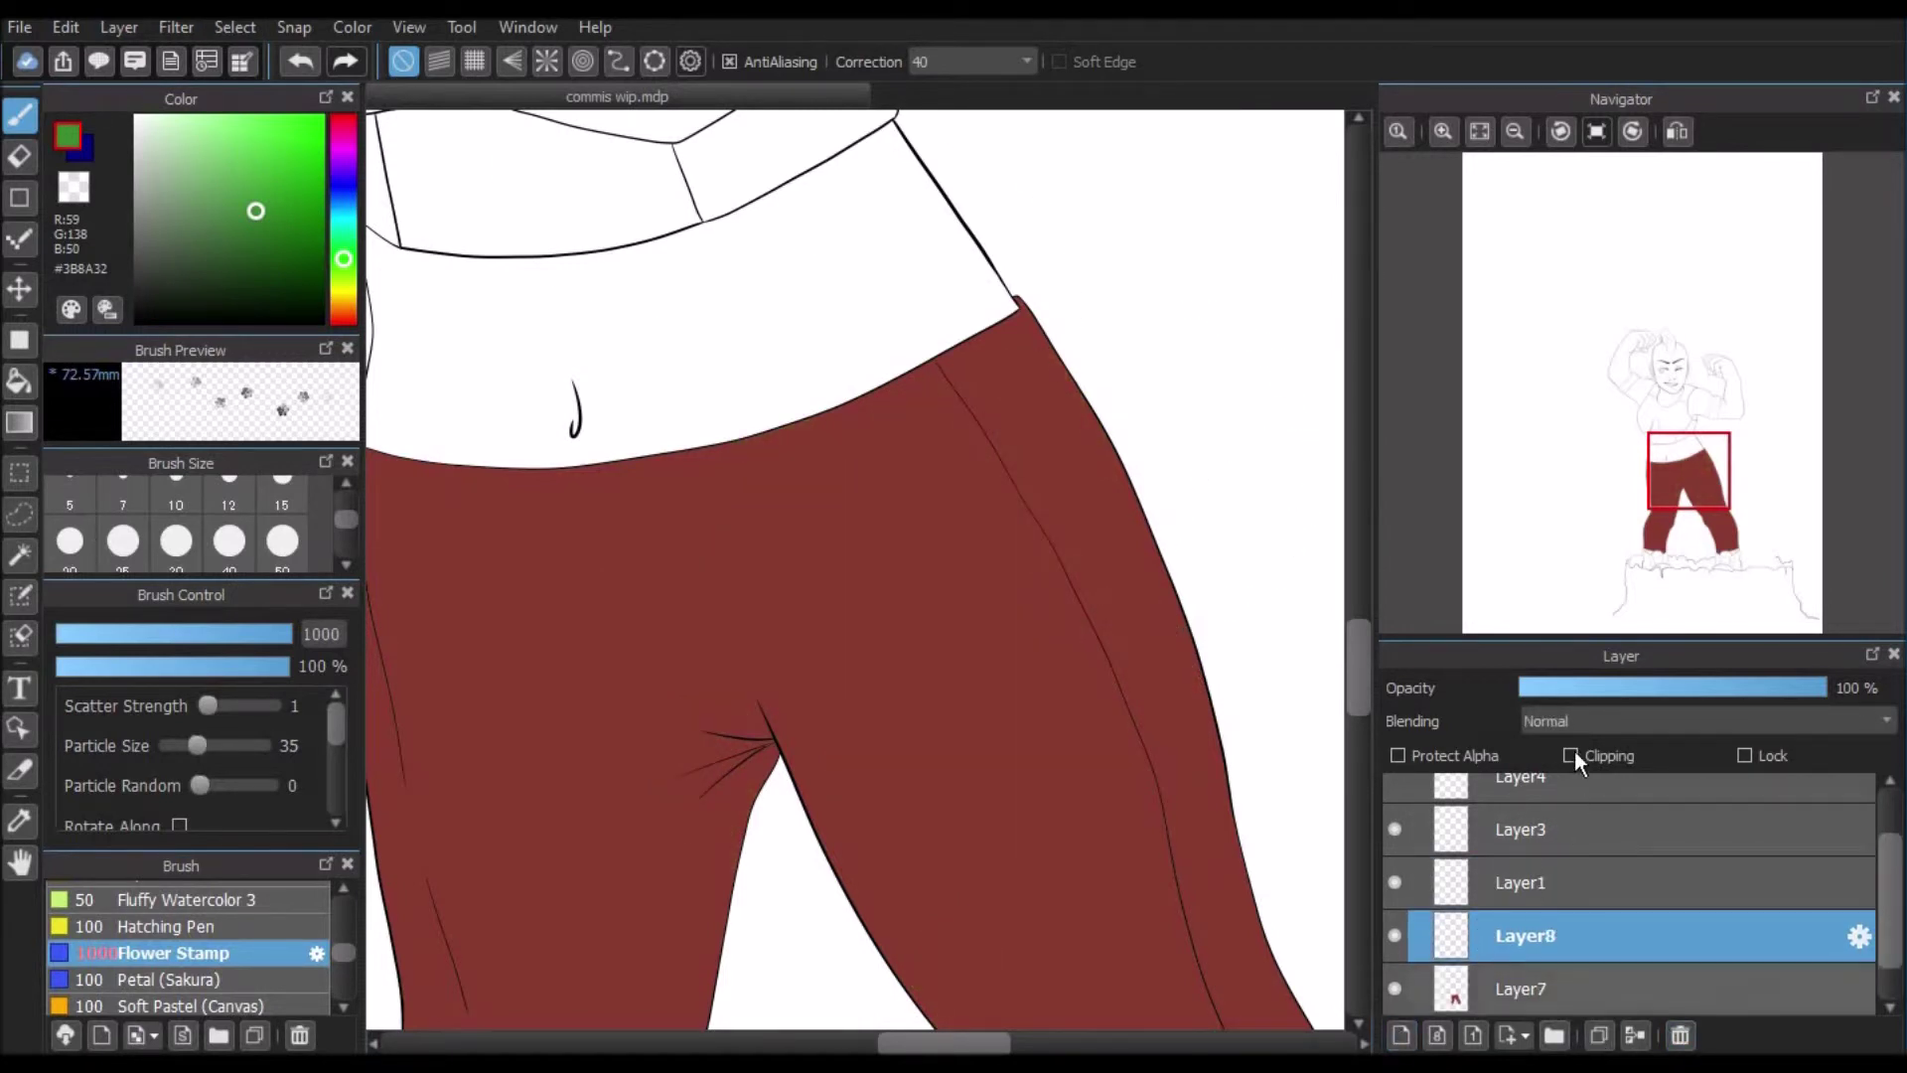
Step: Paint broad green Pen strokes across the thigh on the new Layer8, set its blending mode to Lighten and undo these changes
scroll(298, 914, up, 5)
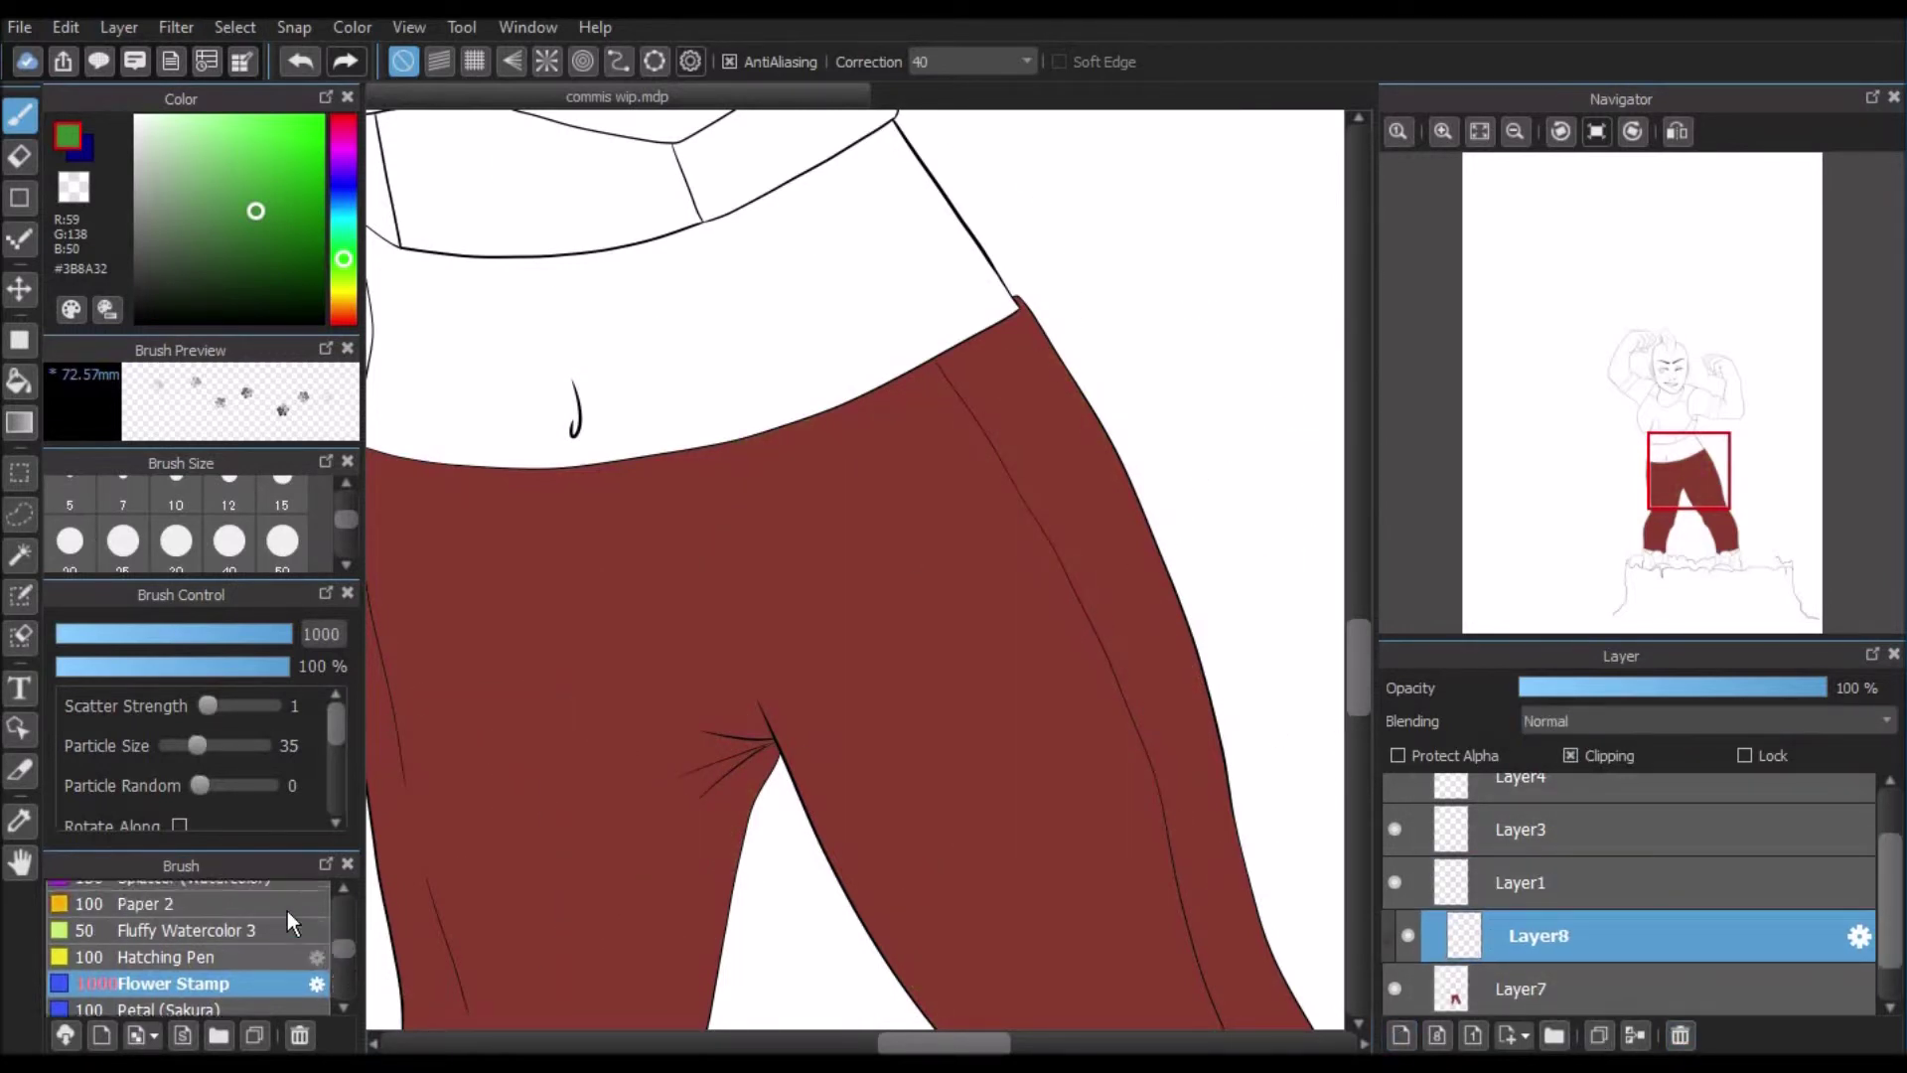
scroll(296, 926, up, 2)
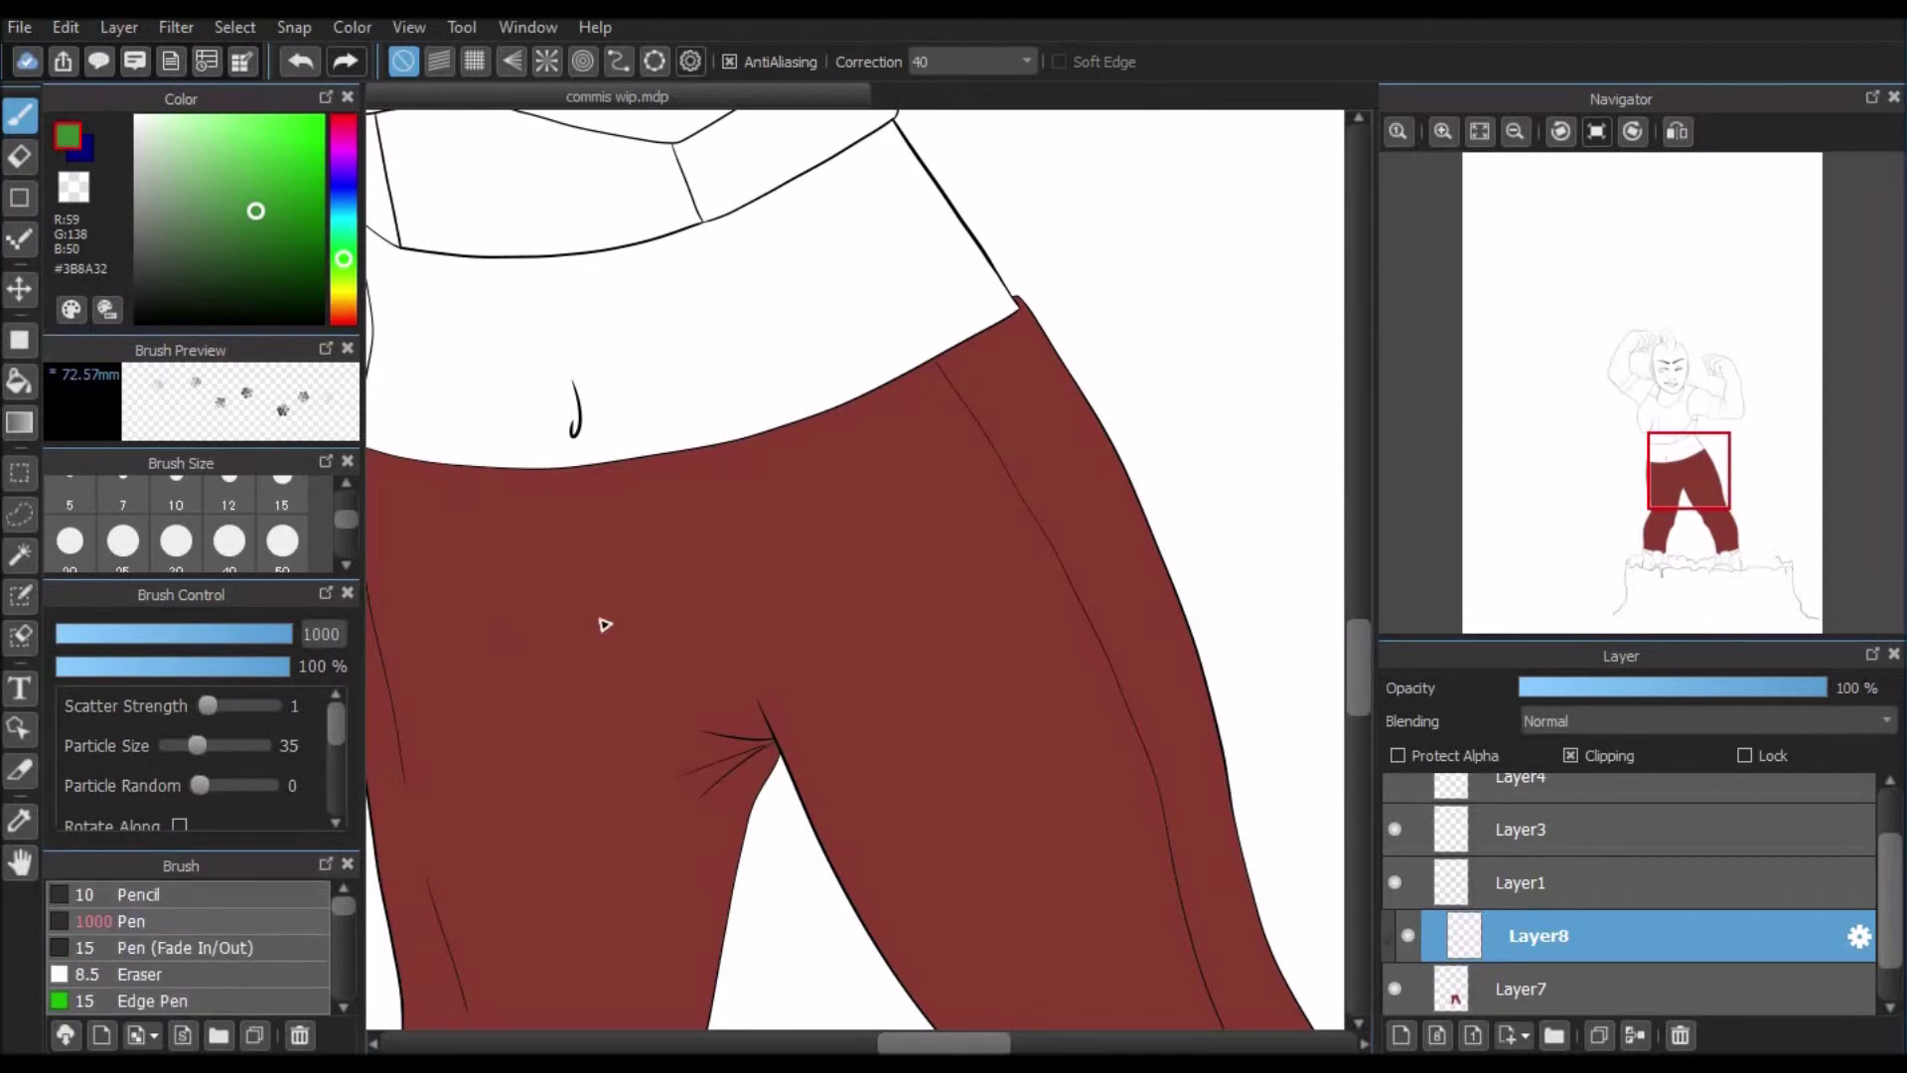
click(283, 923)
drag(1011, 415, 800, 966)
mouse_move(1015, 347)
mouse_down()
mouse_move(773, 762)
mouse_move(756, 1025)
mouse_move(794, 993)
mouse_up()
click(1623, 722)
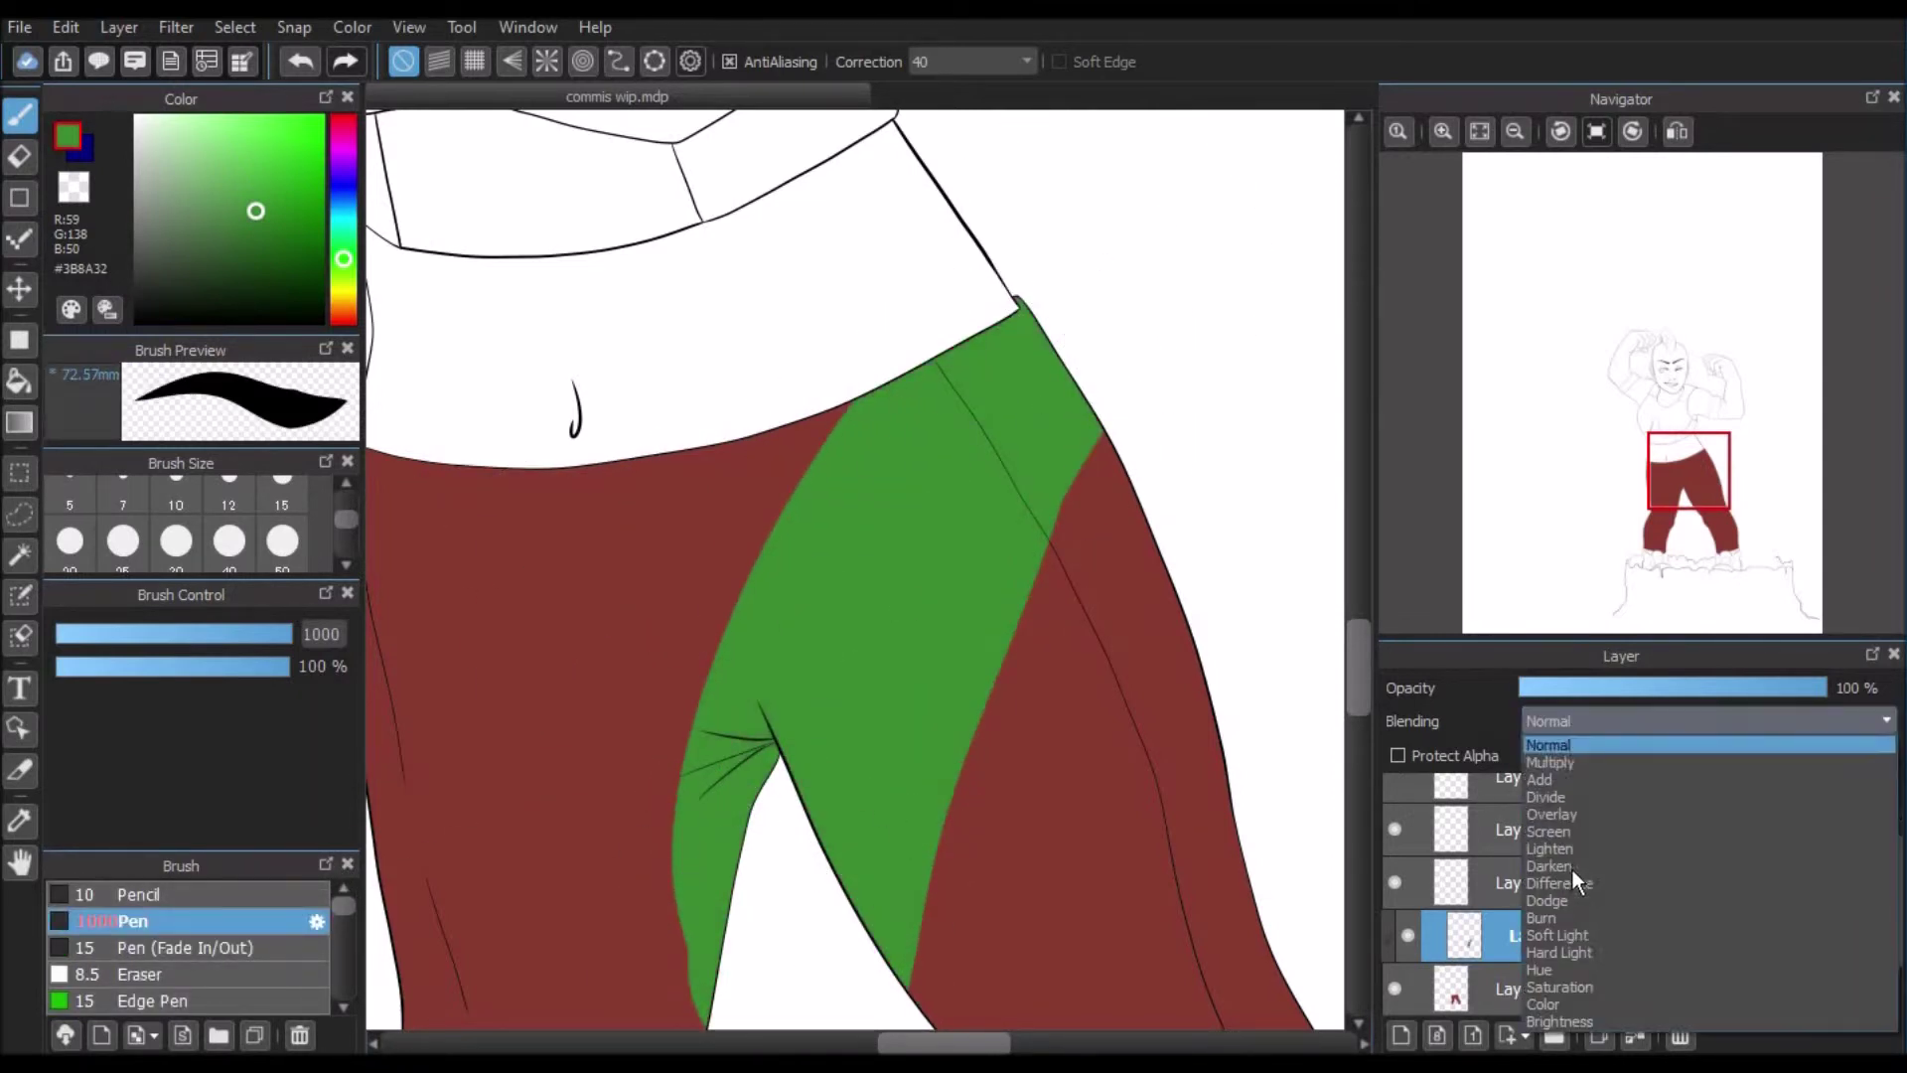
click(1570, 846)
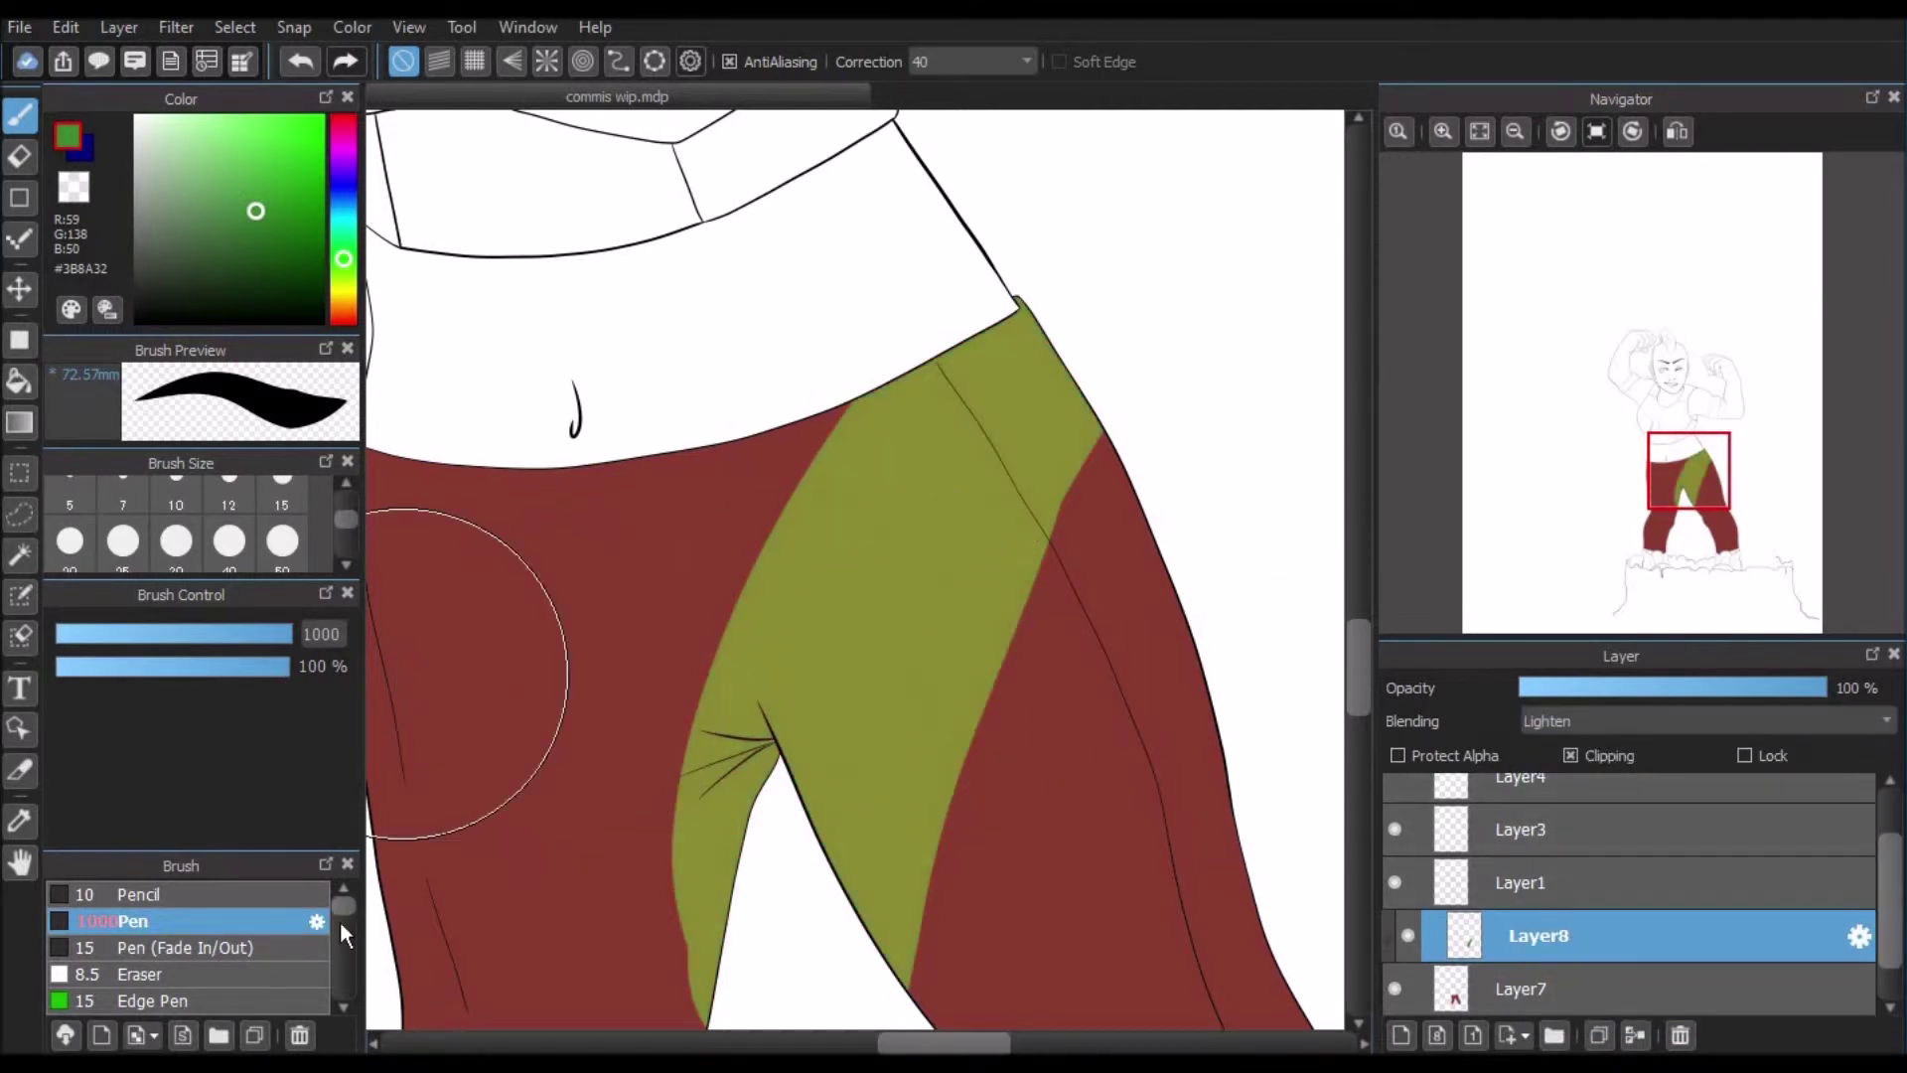
scroll(342, 911, down, 2)
click(302, 62)
click(302, 62)
Step: Set Layer8's blending mode to Lighten and airbrush green at size 1000 along the trousers' outer thigh
click(1589, 722)
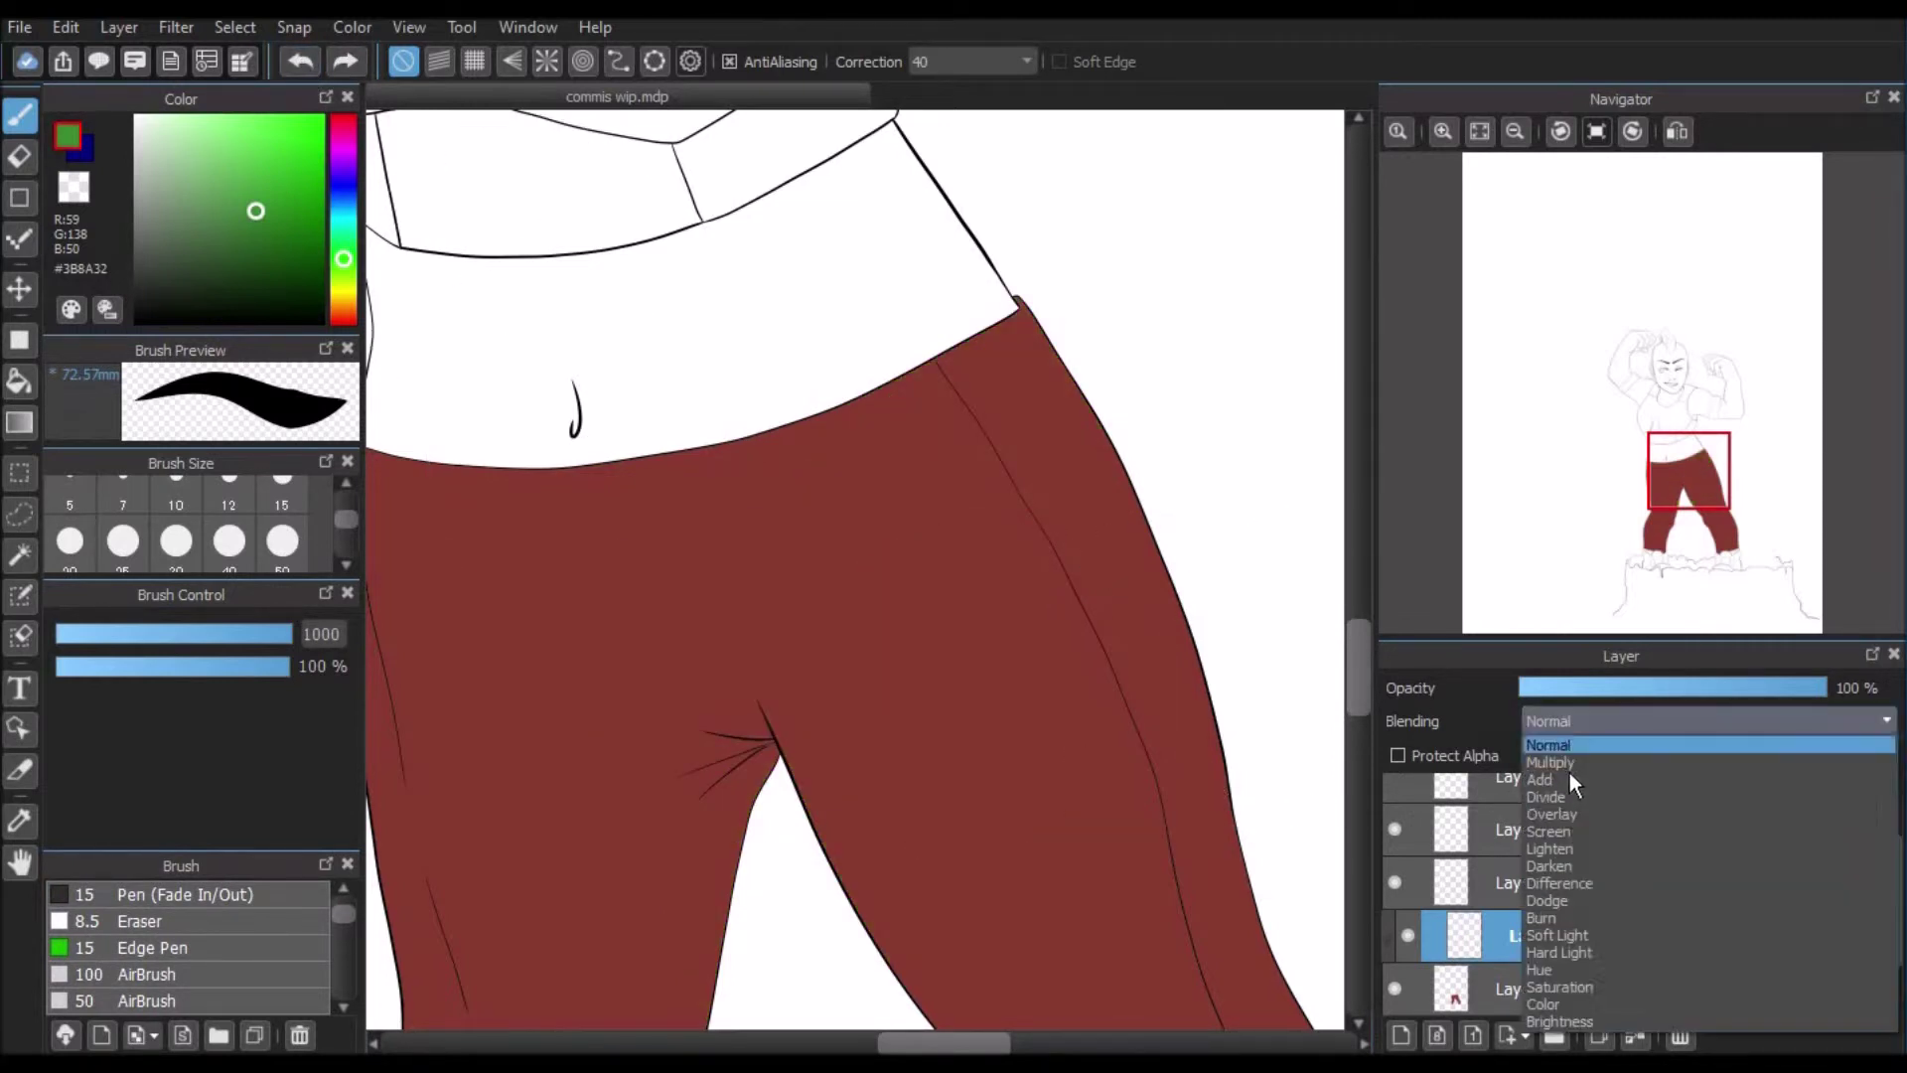
click(1535, 848)
scroll(294, 920, down, 2)
click(199, 921)
mouse_move(1063, 350)
mouse_down()
mouse_move(994, 299)
mouse_move(1185, 483)
mouse_move(1298, 903)
mouse_move(1245, 826)
mouse_move(1094, 313)
mouse_move(964, 195)
mouse_move(1072, 322)
mouse_move(1248, 788)
mouse_move(1103, 405)
mouse_move(977, 290)
mouse_move(1212, 698)
mouse_move(1306, 975)
mouse_up()
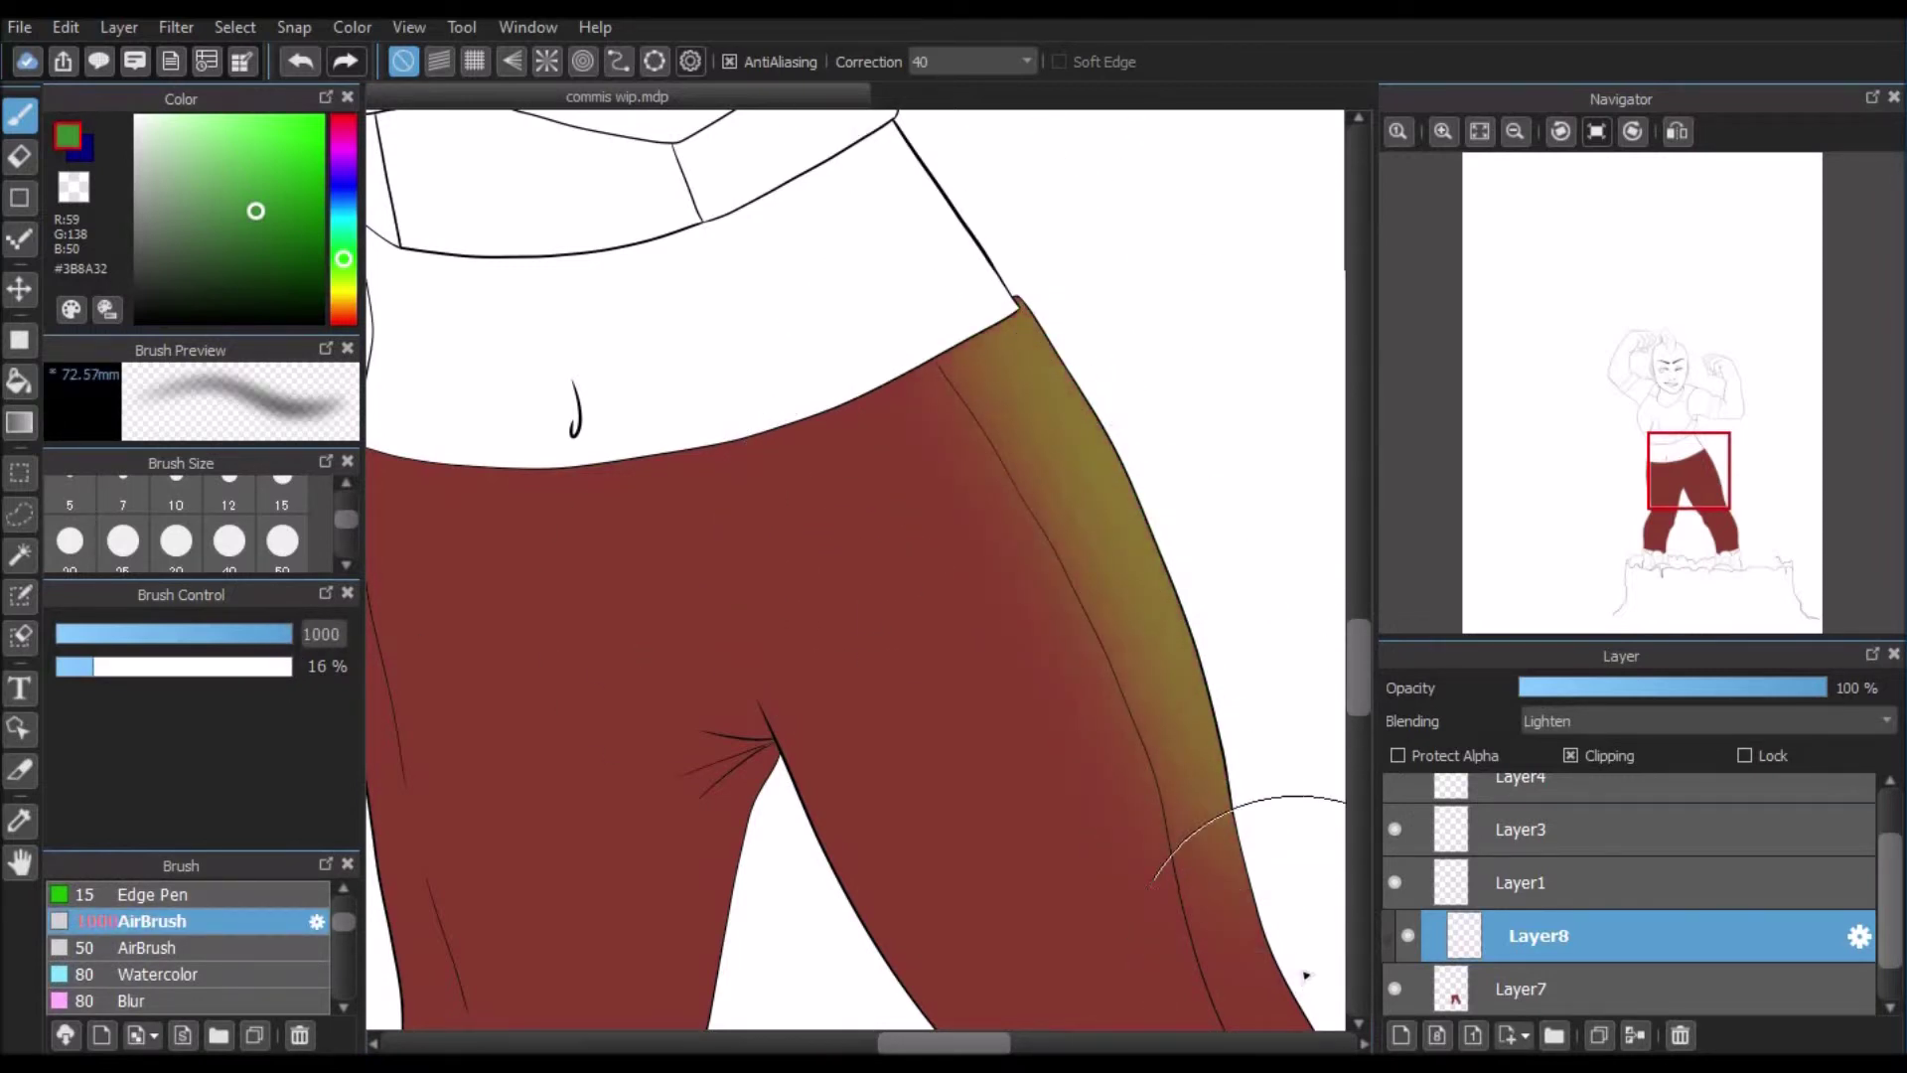
Step: Set Layer8's blending mode to Darken and extend the green airbrush shading down the trousers' outer lower leg
click(1593, 723)
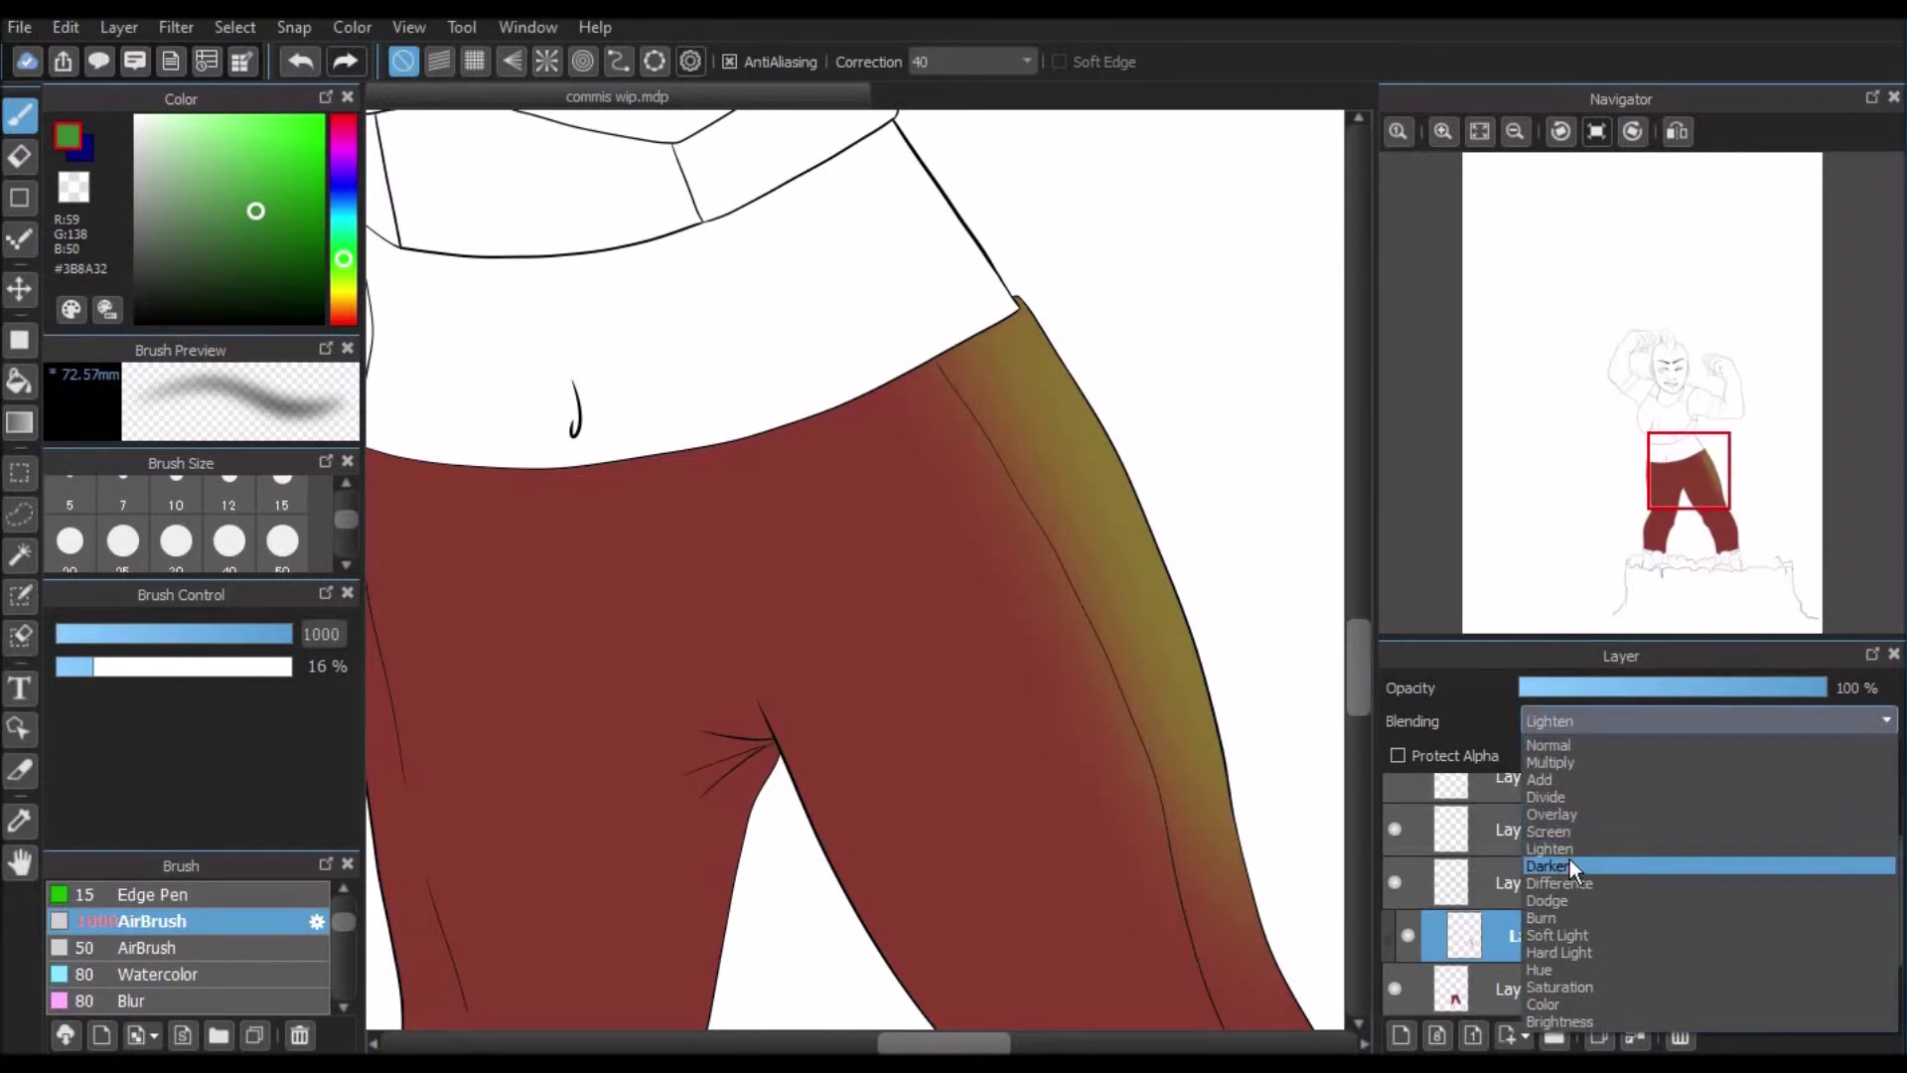
click(1569, 860)
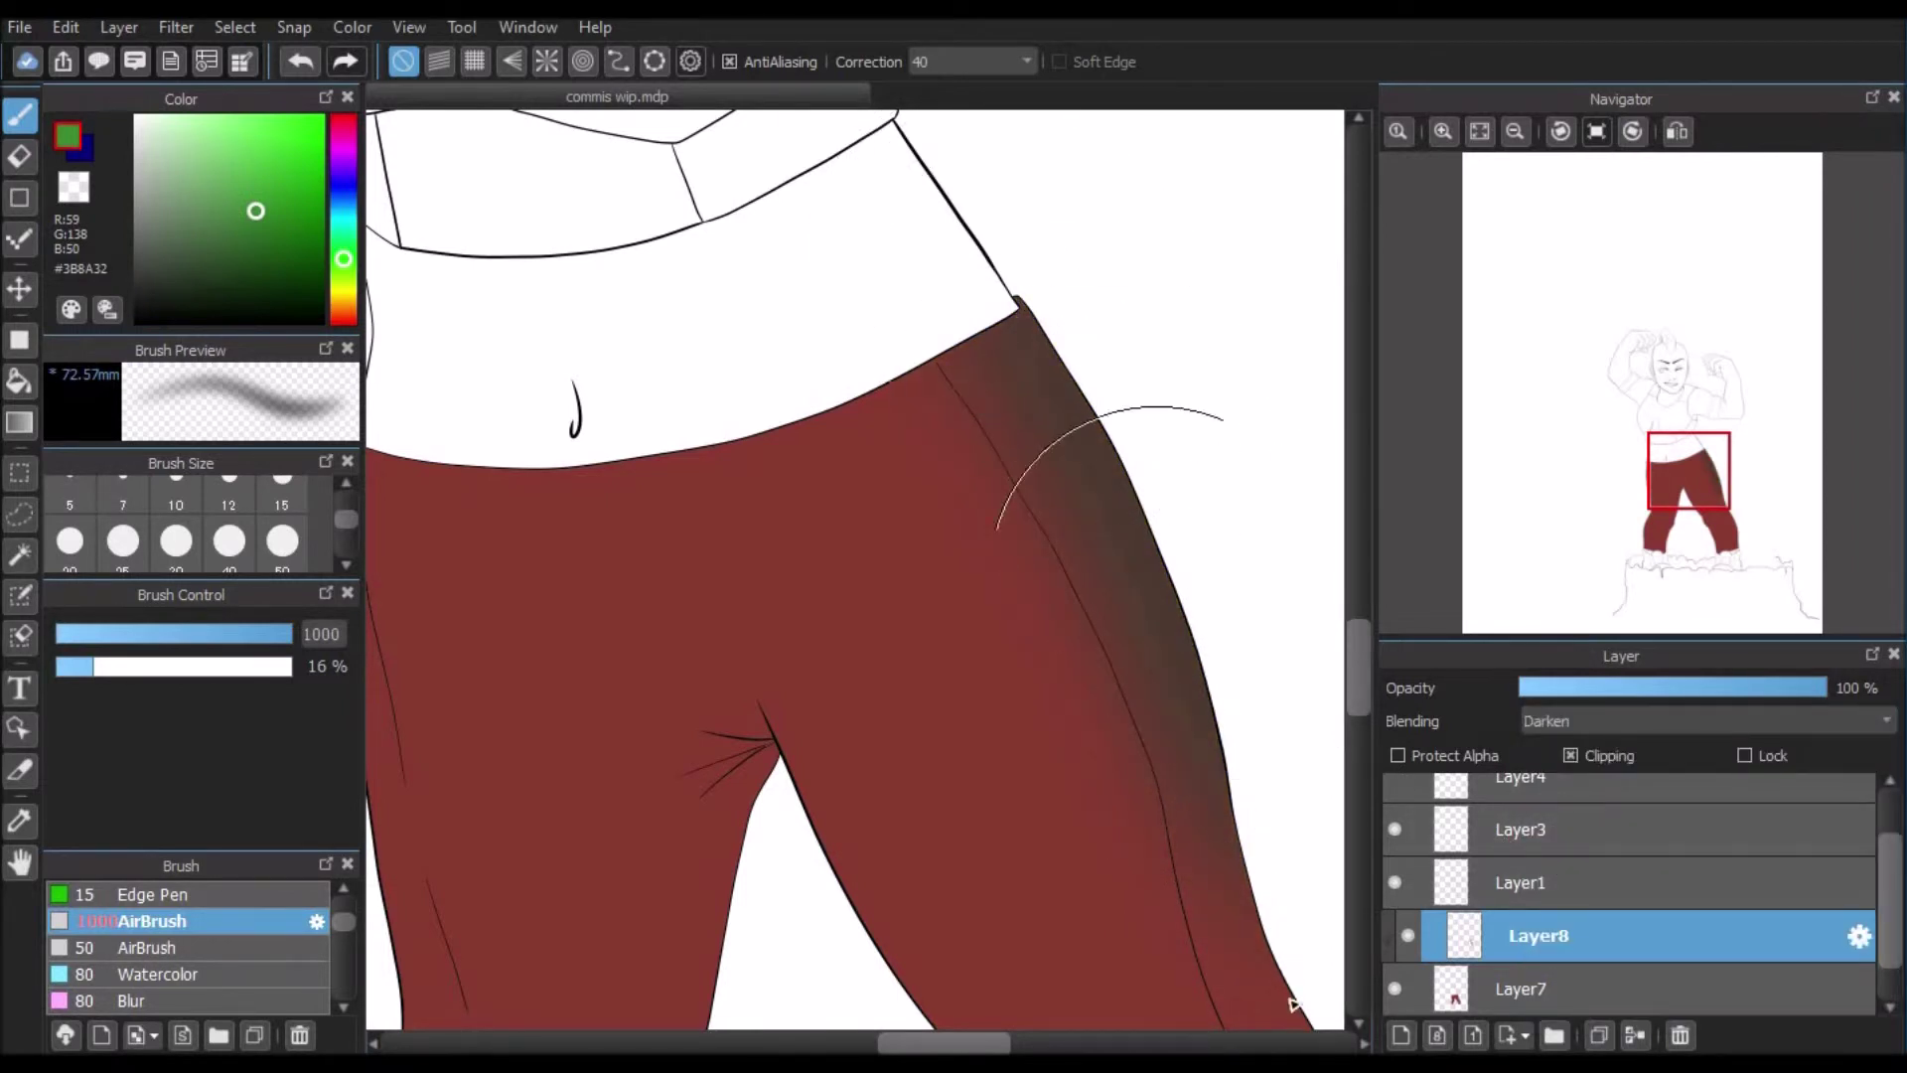
drag(1704, 480, 1725, 510)
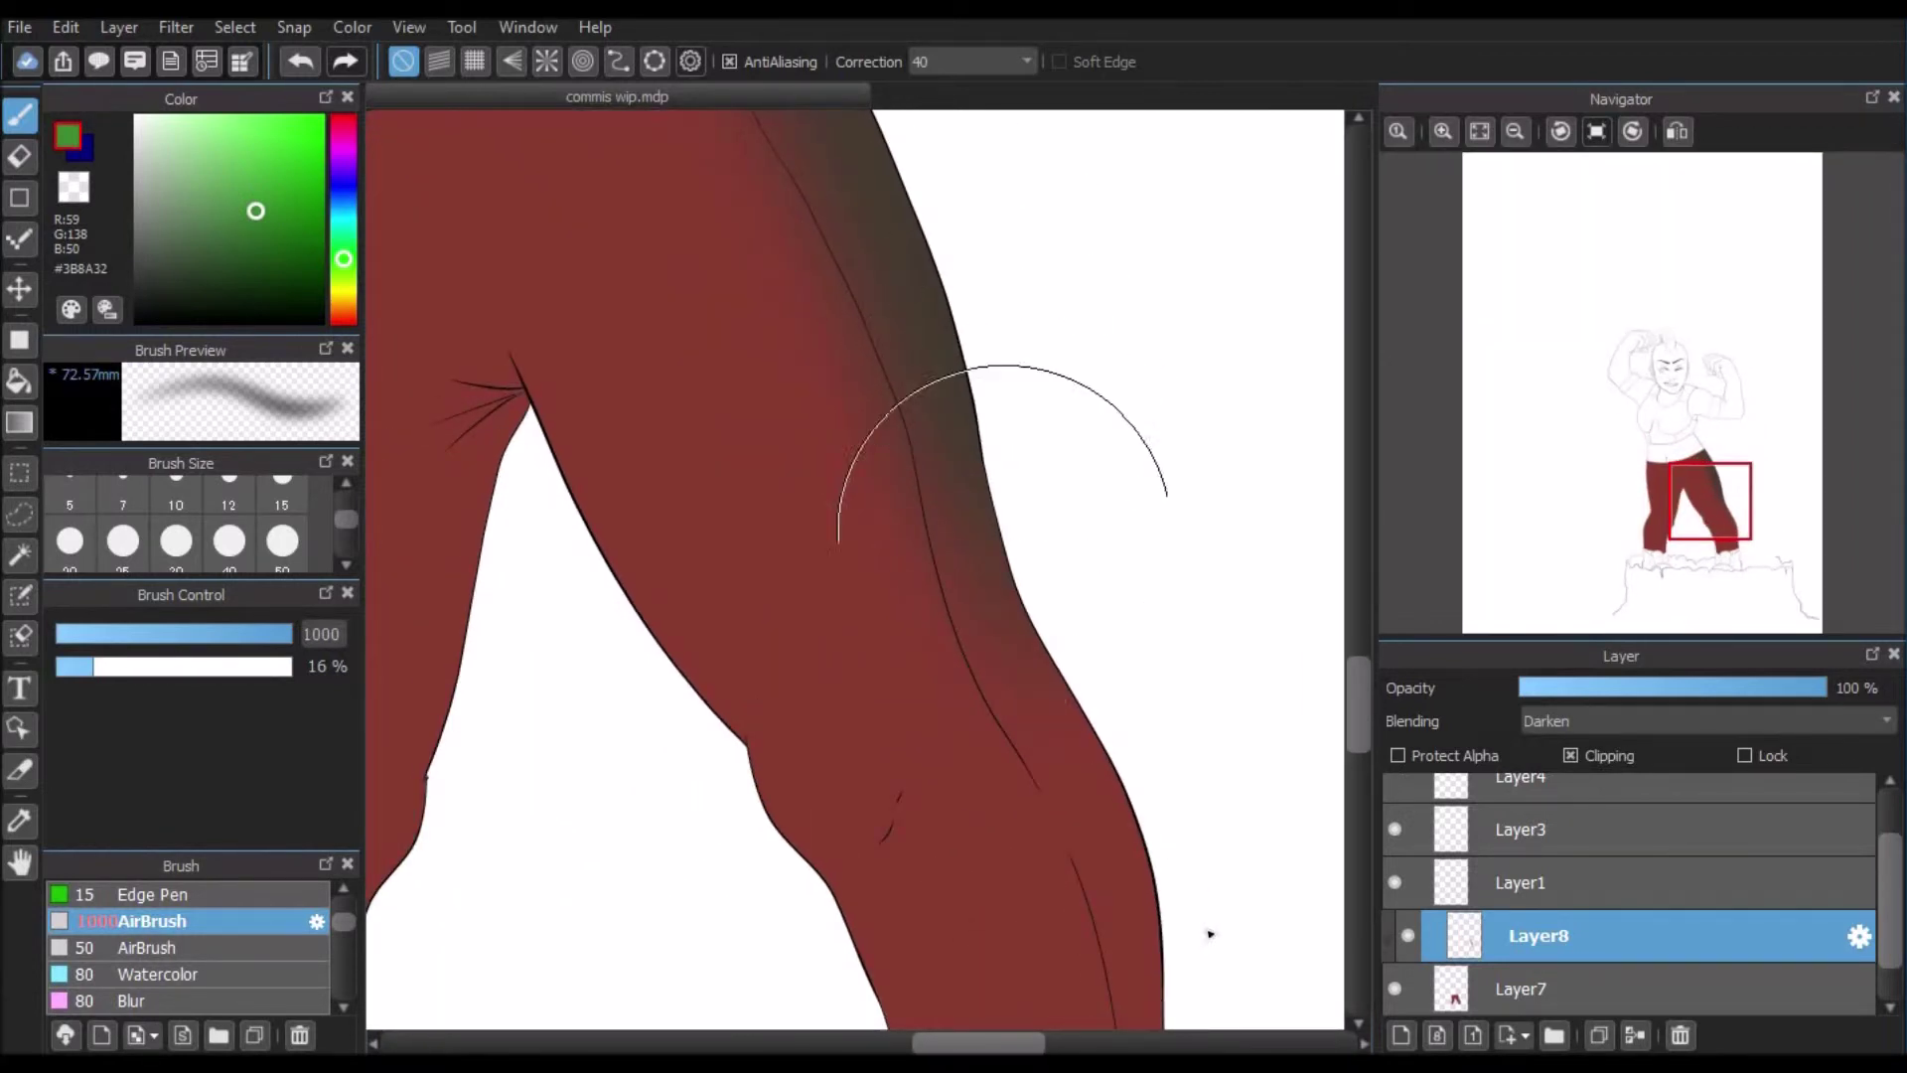
drag(1193, 900, 1004, 319)
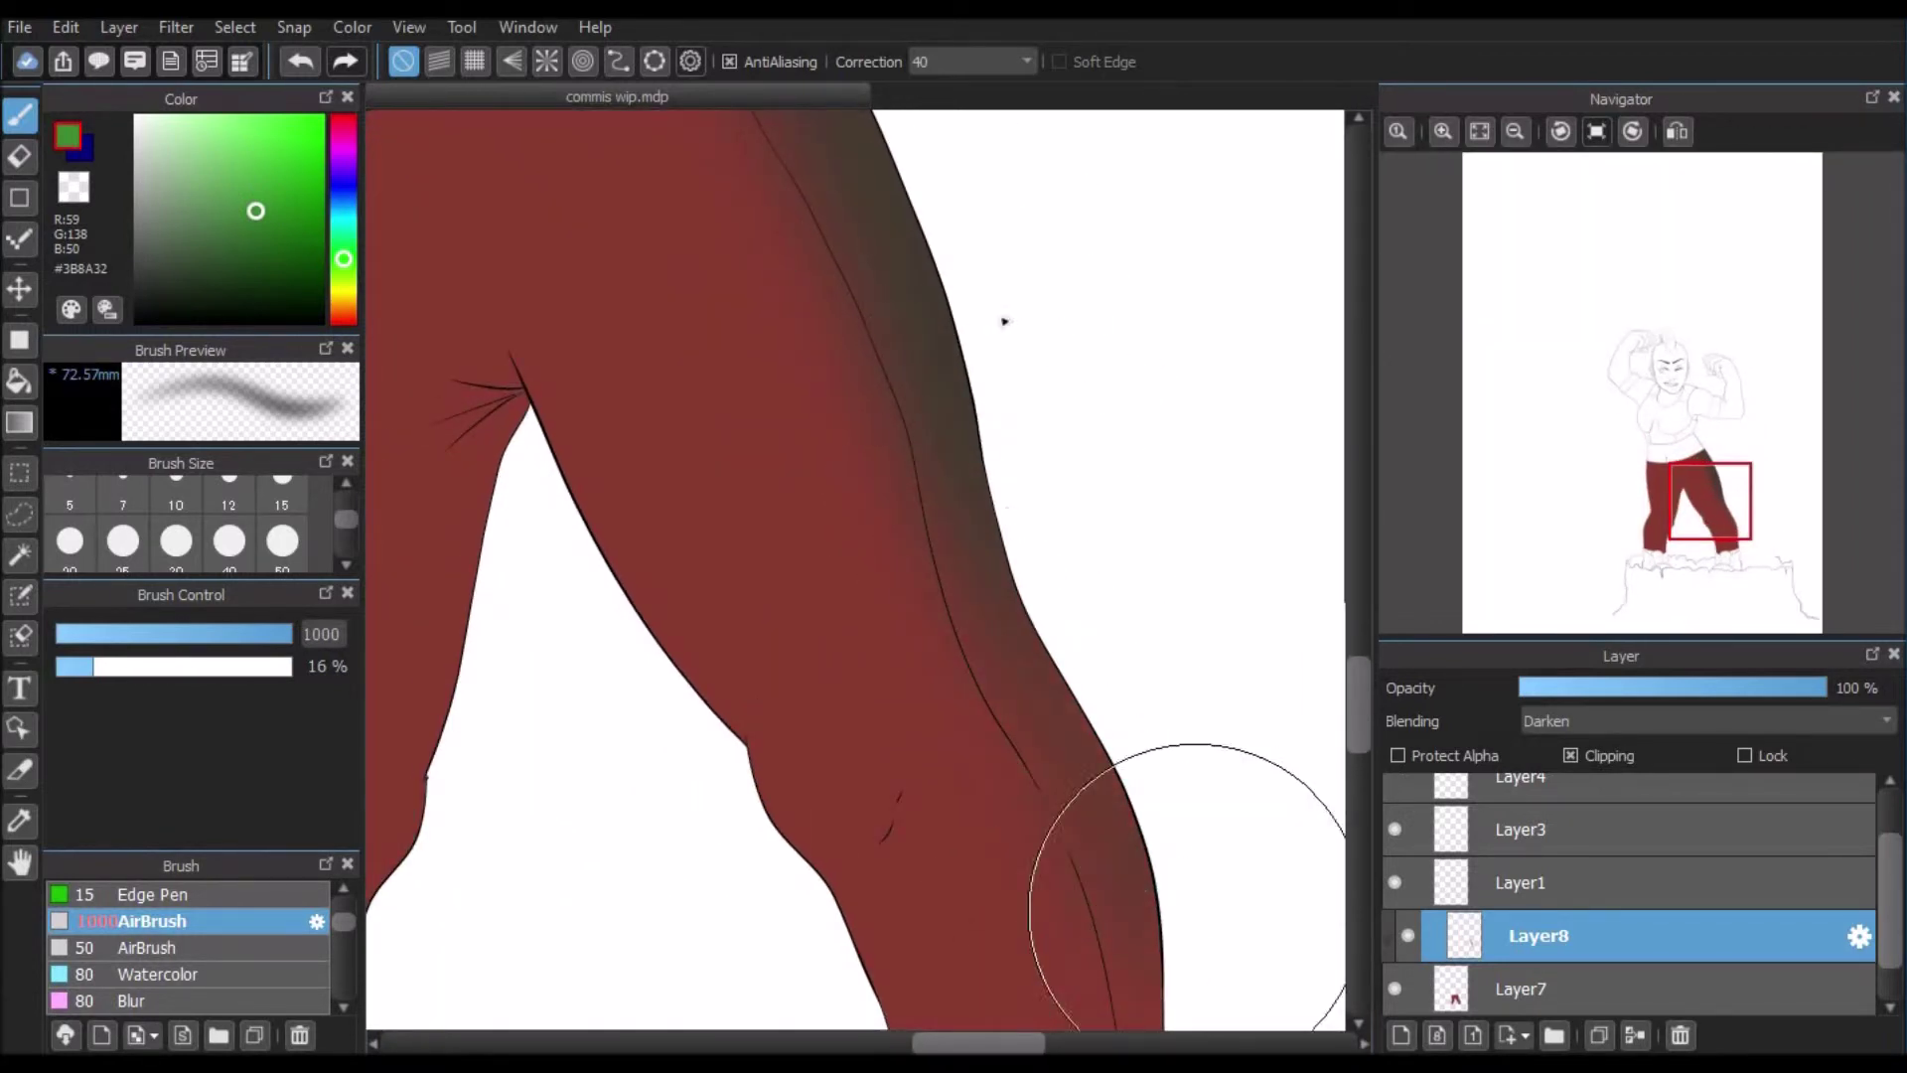
click(1480, 131)
click(1443, 131)
drag(1681, 482, 1736, 542)
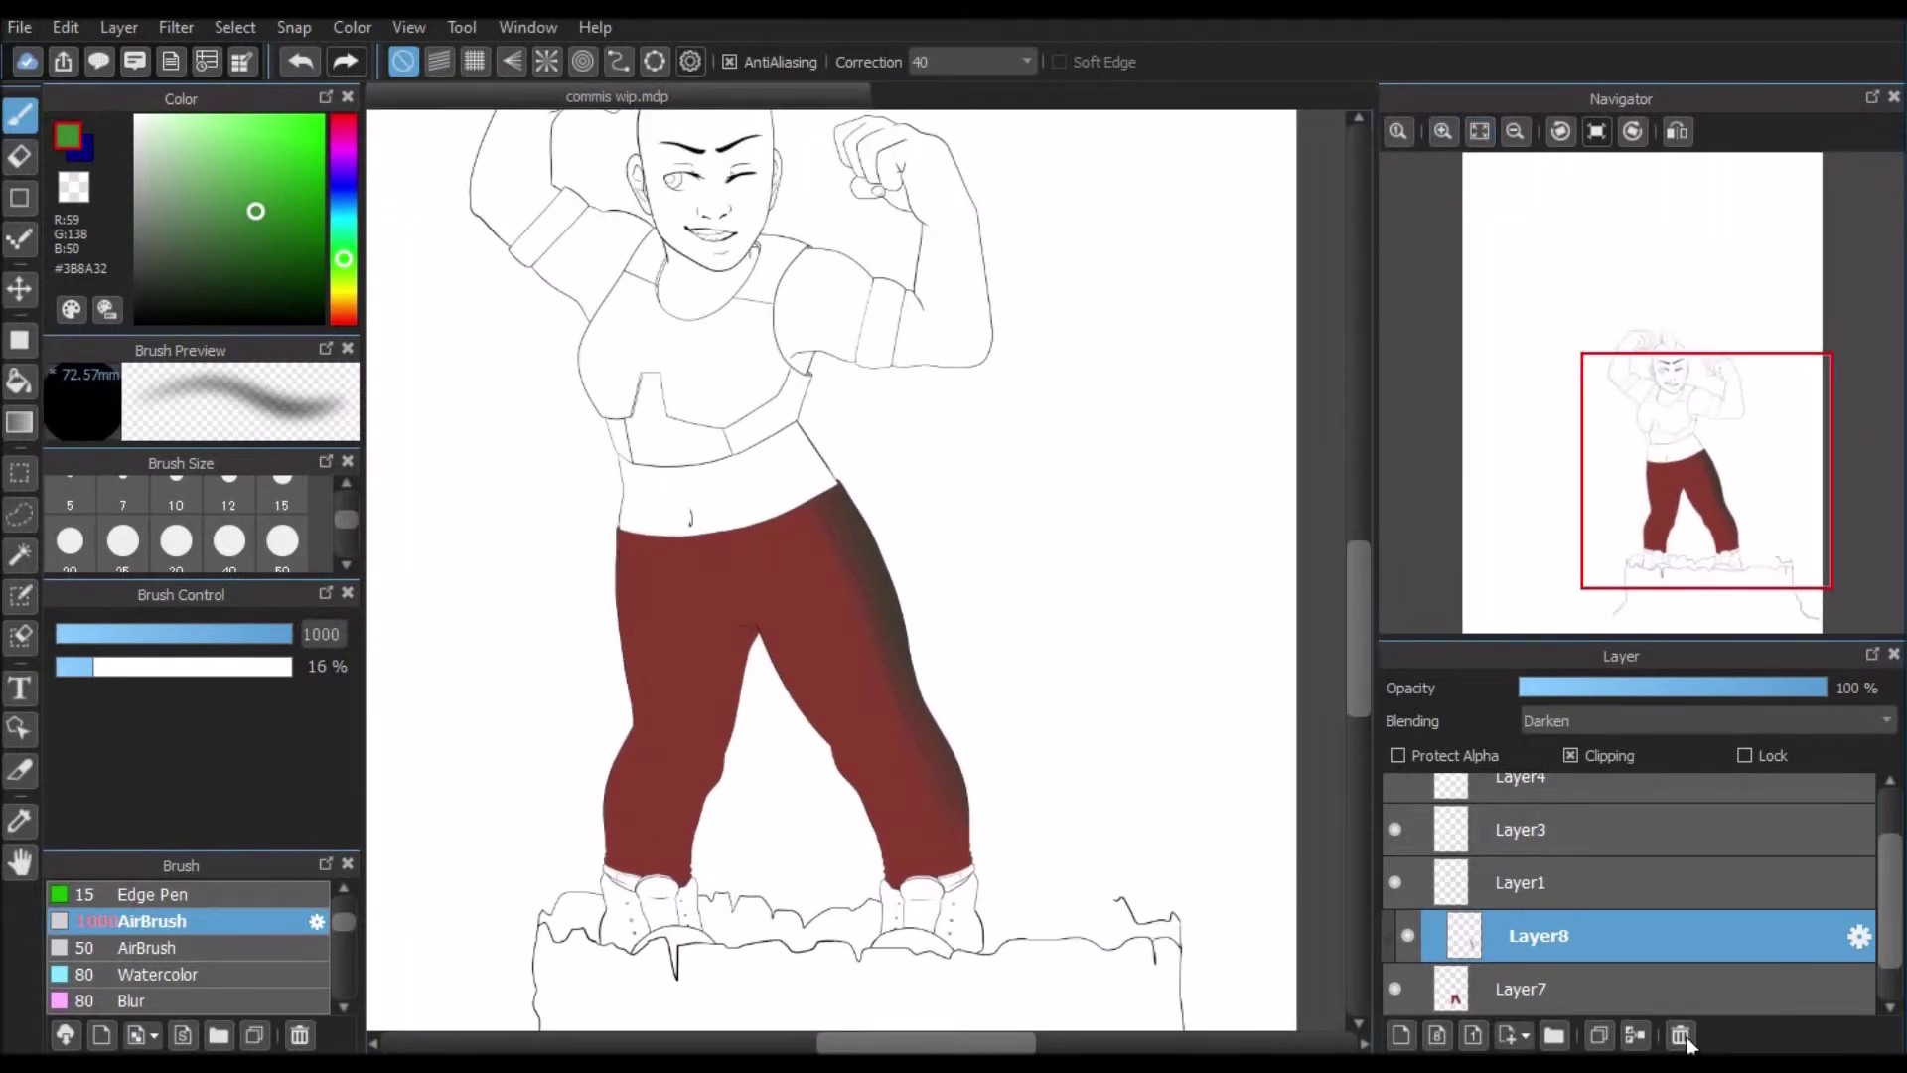
Step: Delete the airbrushed Layer8 and create a new unclipped layer above Layer7 with the Difference blending mode
click(1436, 1035)
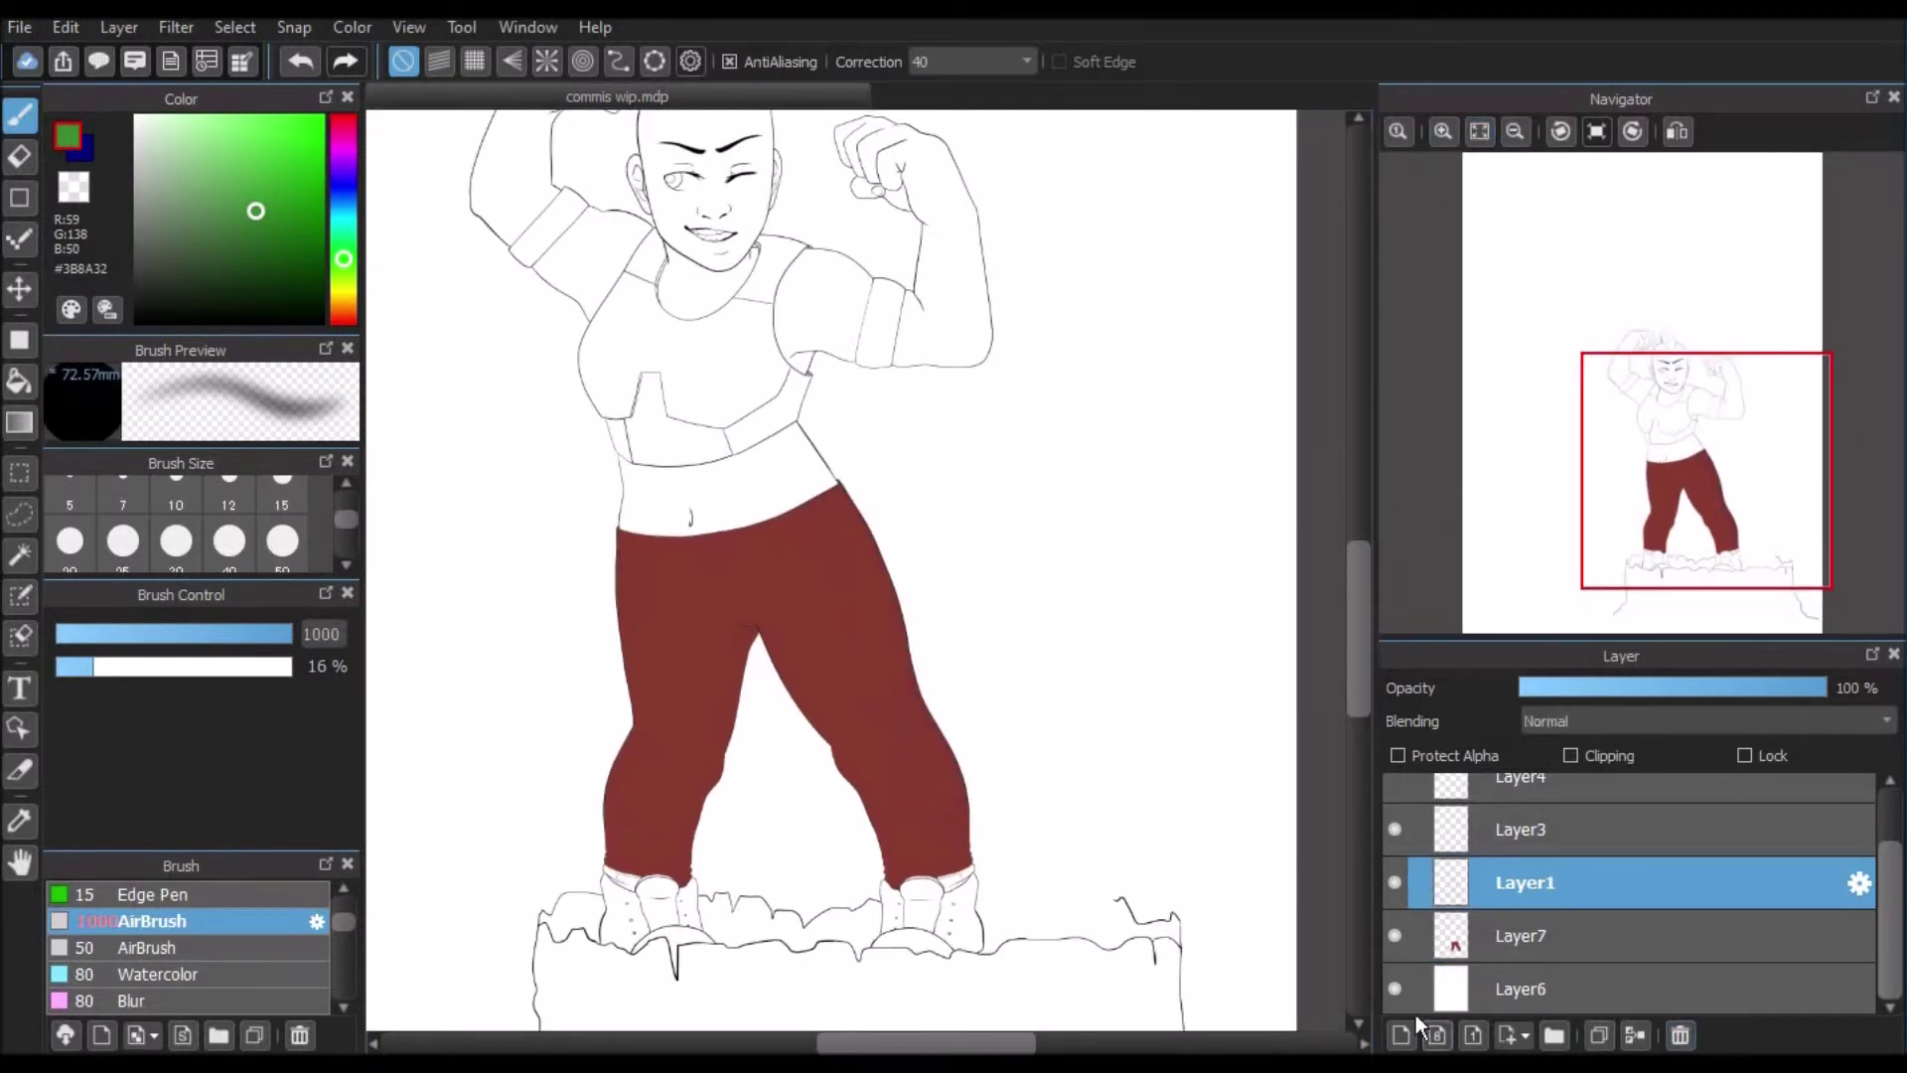
click(1609, 723)
click(1577, 882)
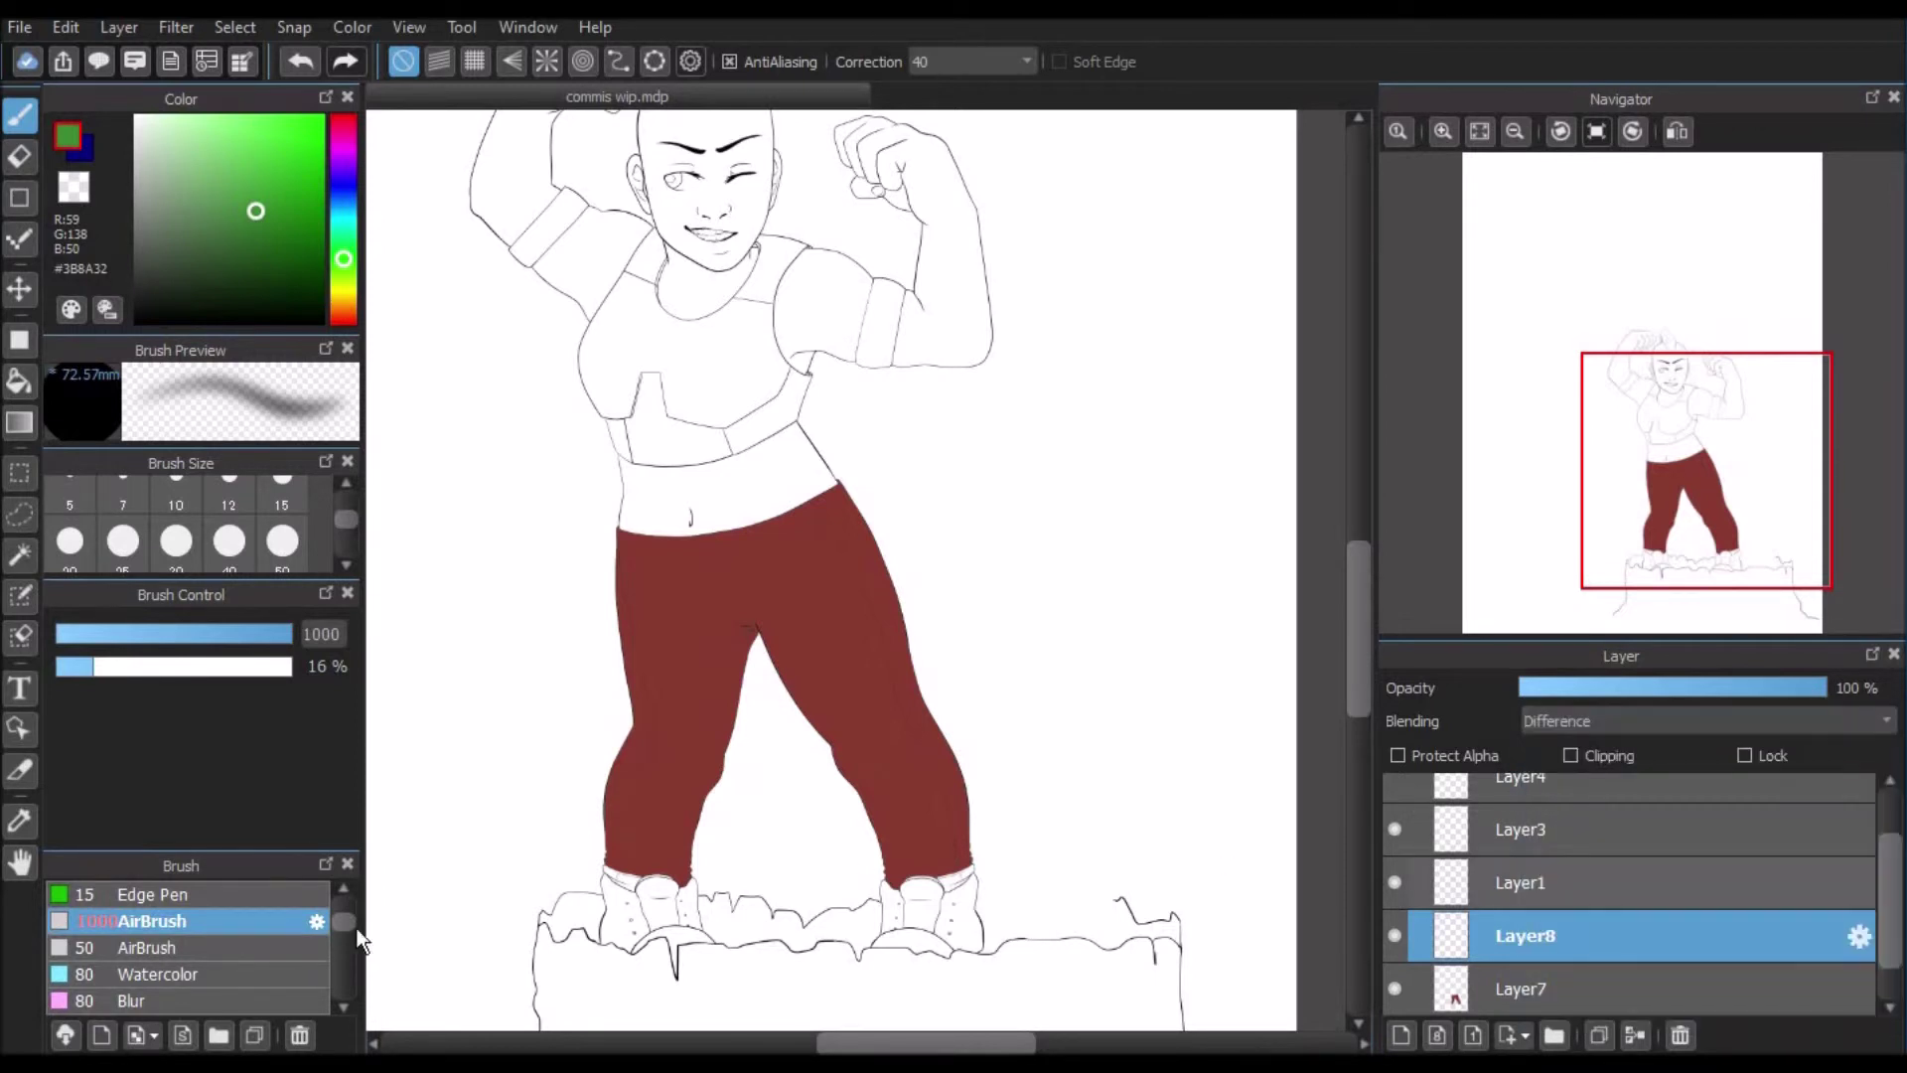
Step: Paint broad green Watercolor strokes at size 1000 diagonally across the thigh and past its outline on Layer8
scroll(344, 928, down, 3)
scroll(343, 924, up, 2)
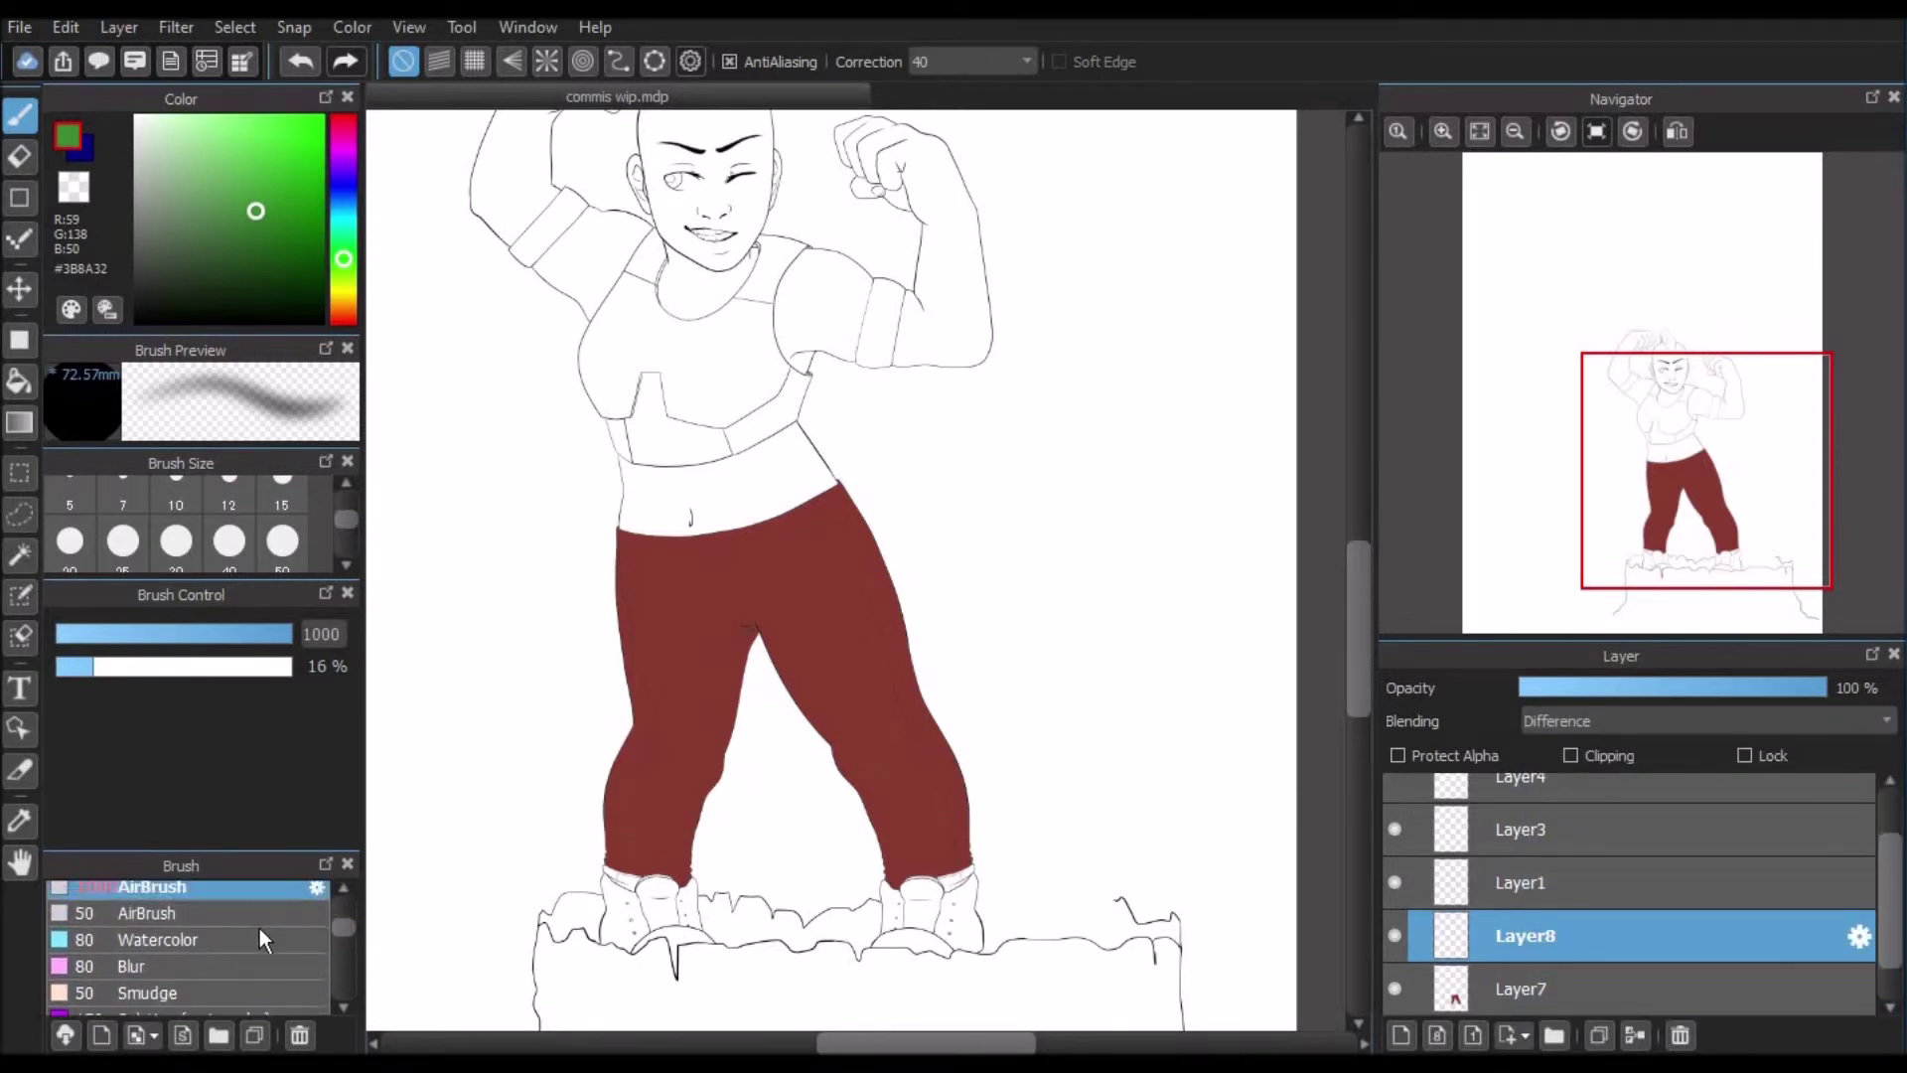
click(260, 933)
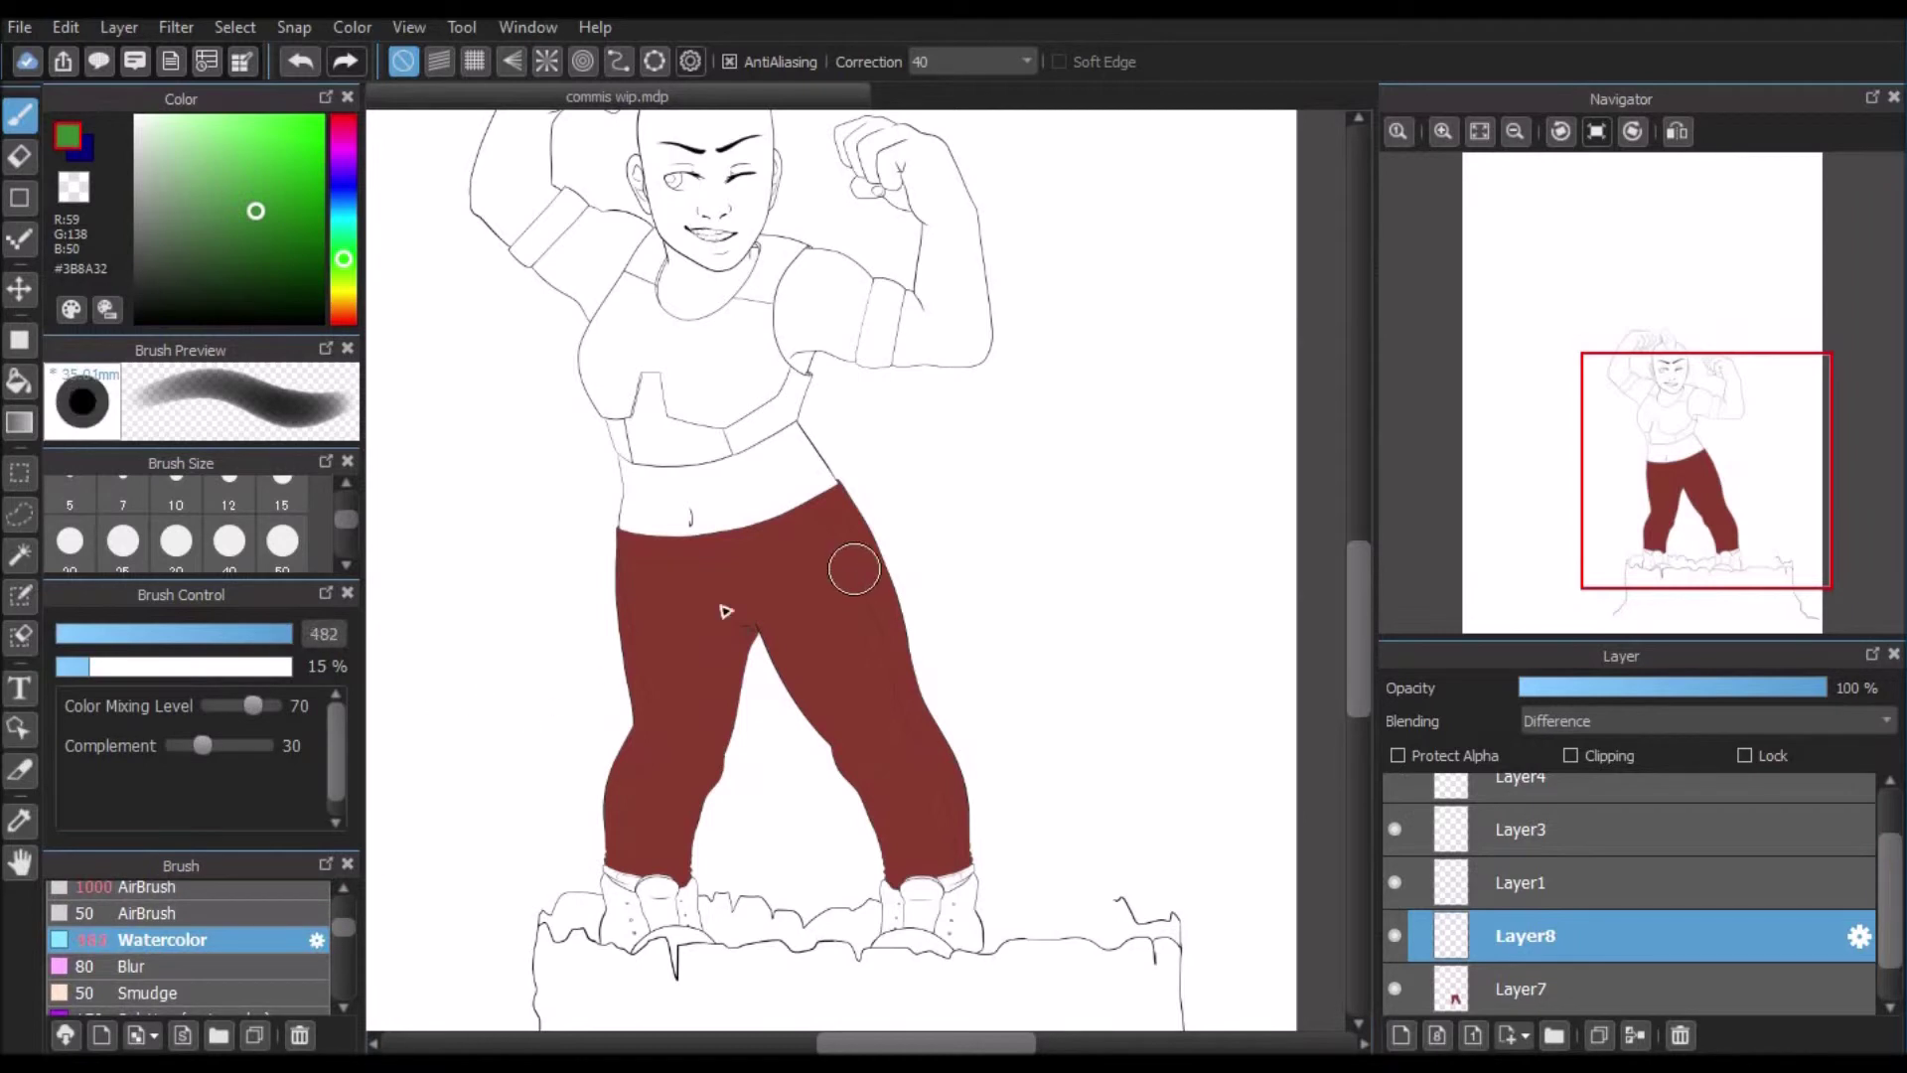
drag(866, 484, 779, 750)
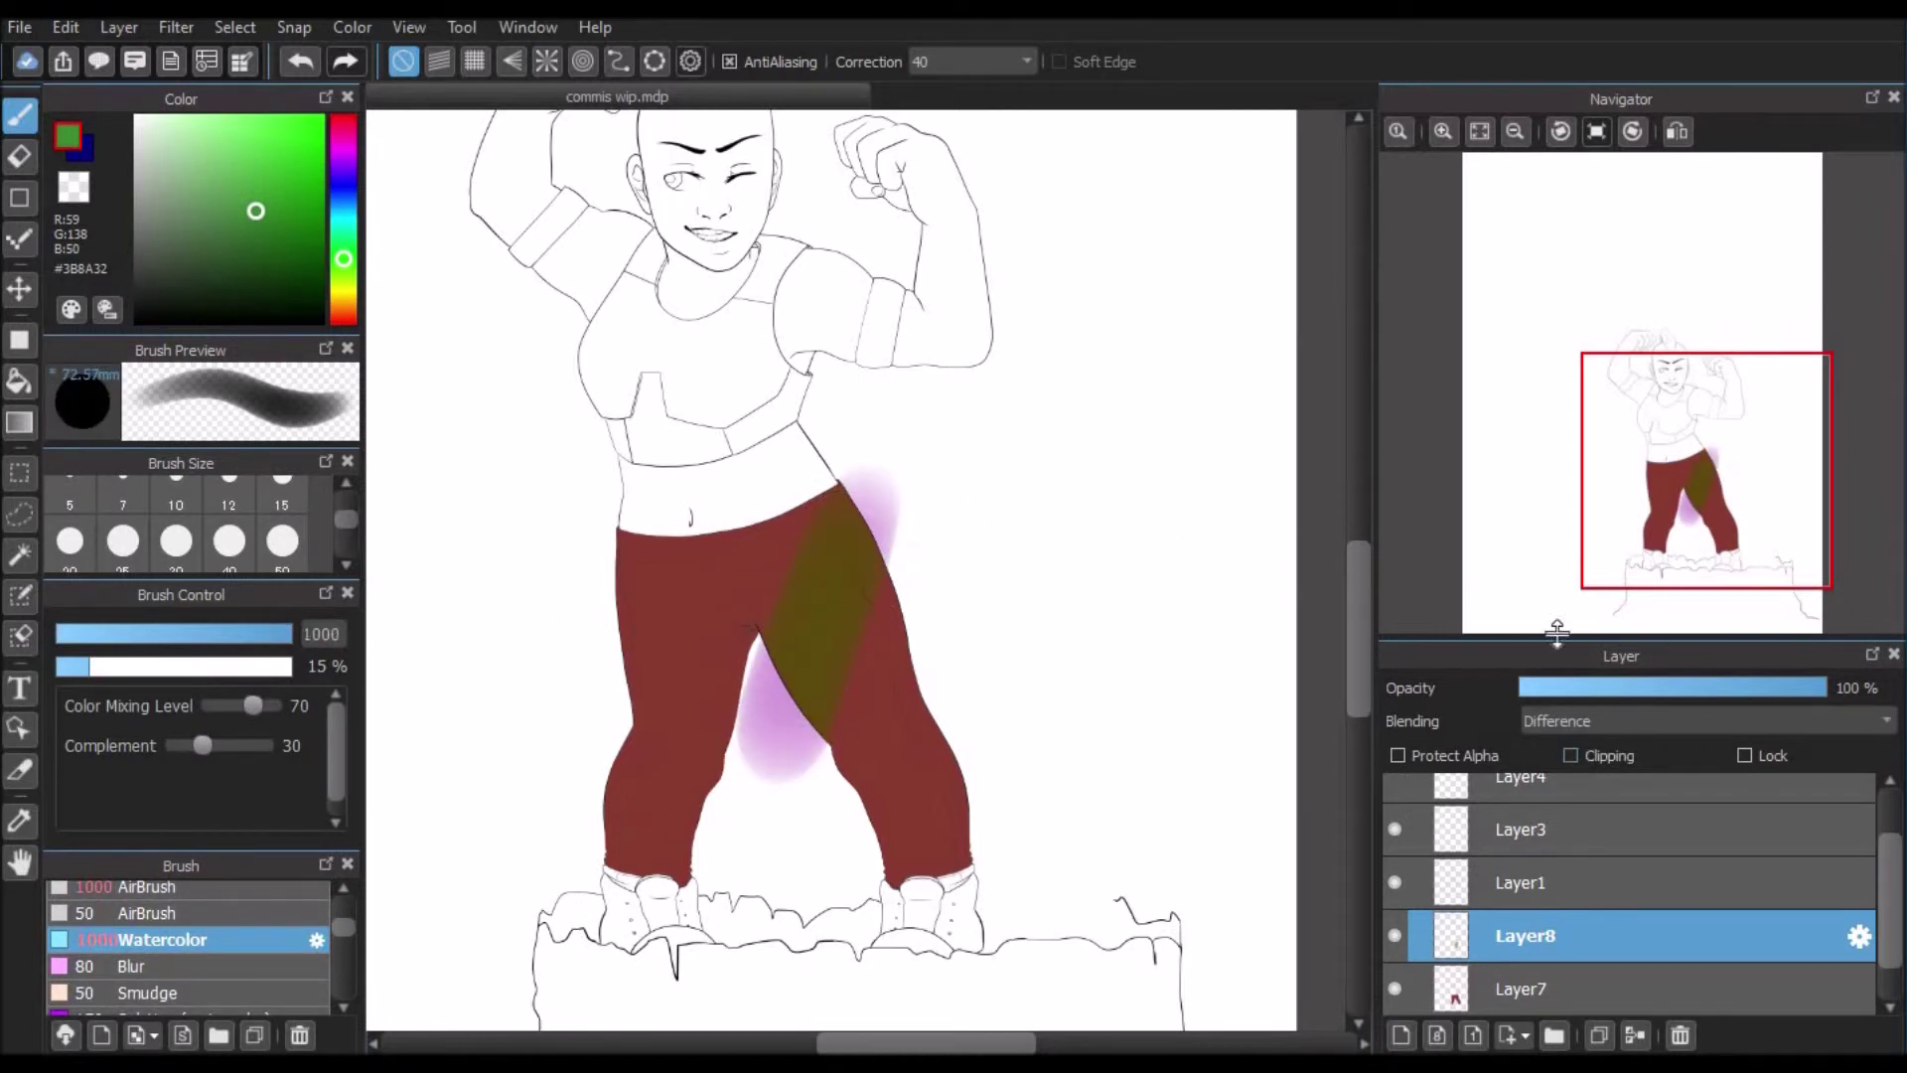
click(1442, 131)
drag(1702, 489, 1706, 484)
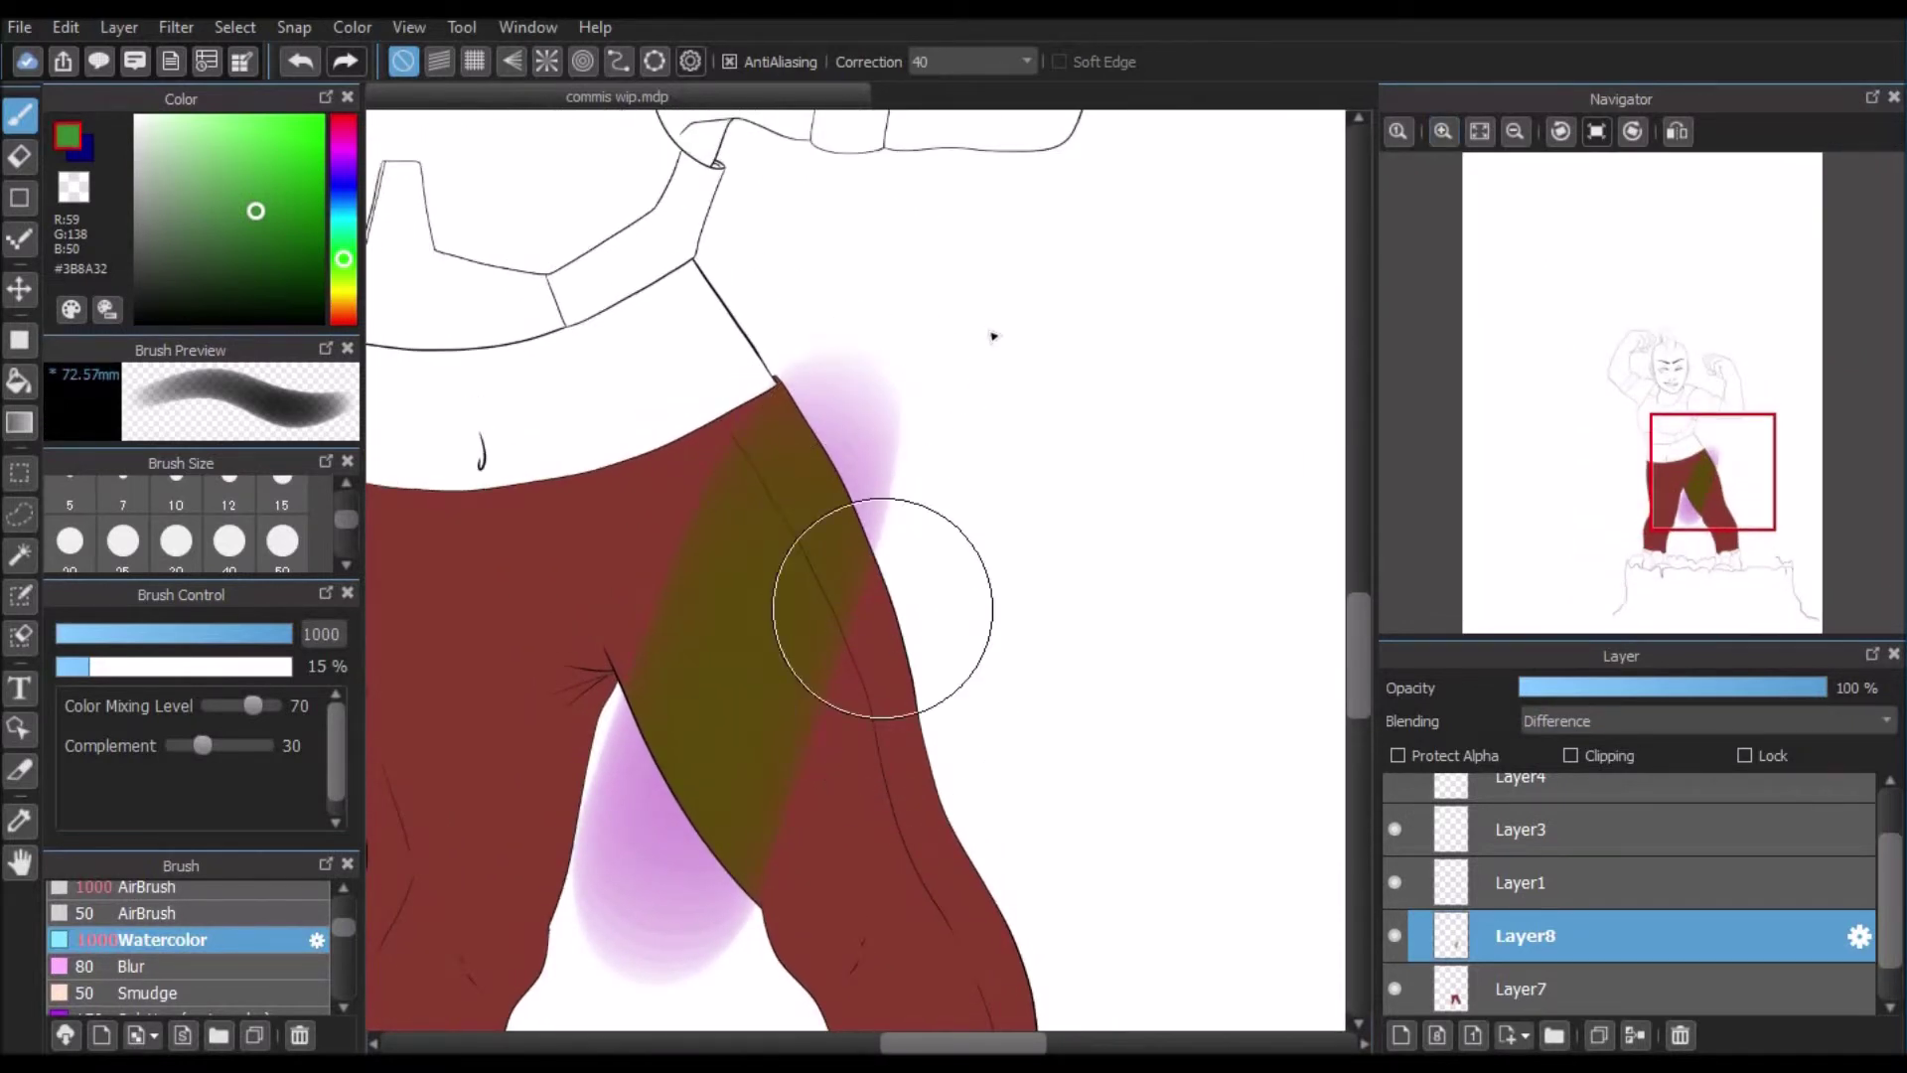
mouse_move(983, 358)
mouse_down()
mouse_move(787, 902)
mouse_move(798, 879)
mouse_move(676, 983)
mouse_move(704, 1072)
mouse_up()
scroll(1232, 693, down, 3)
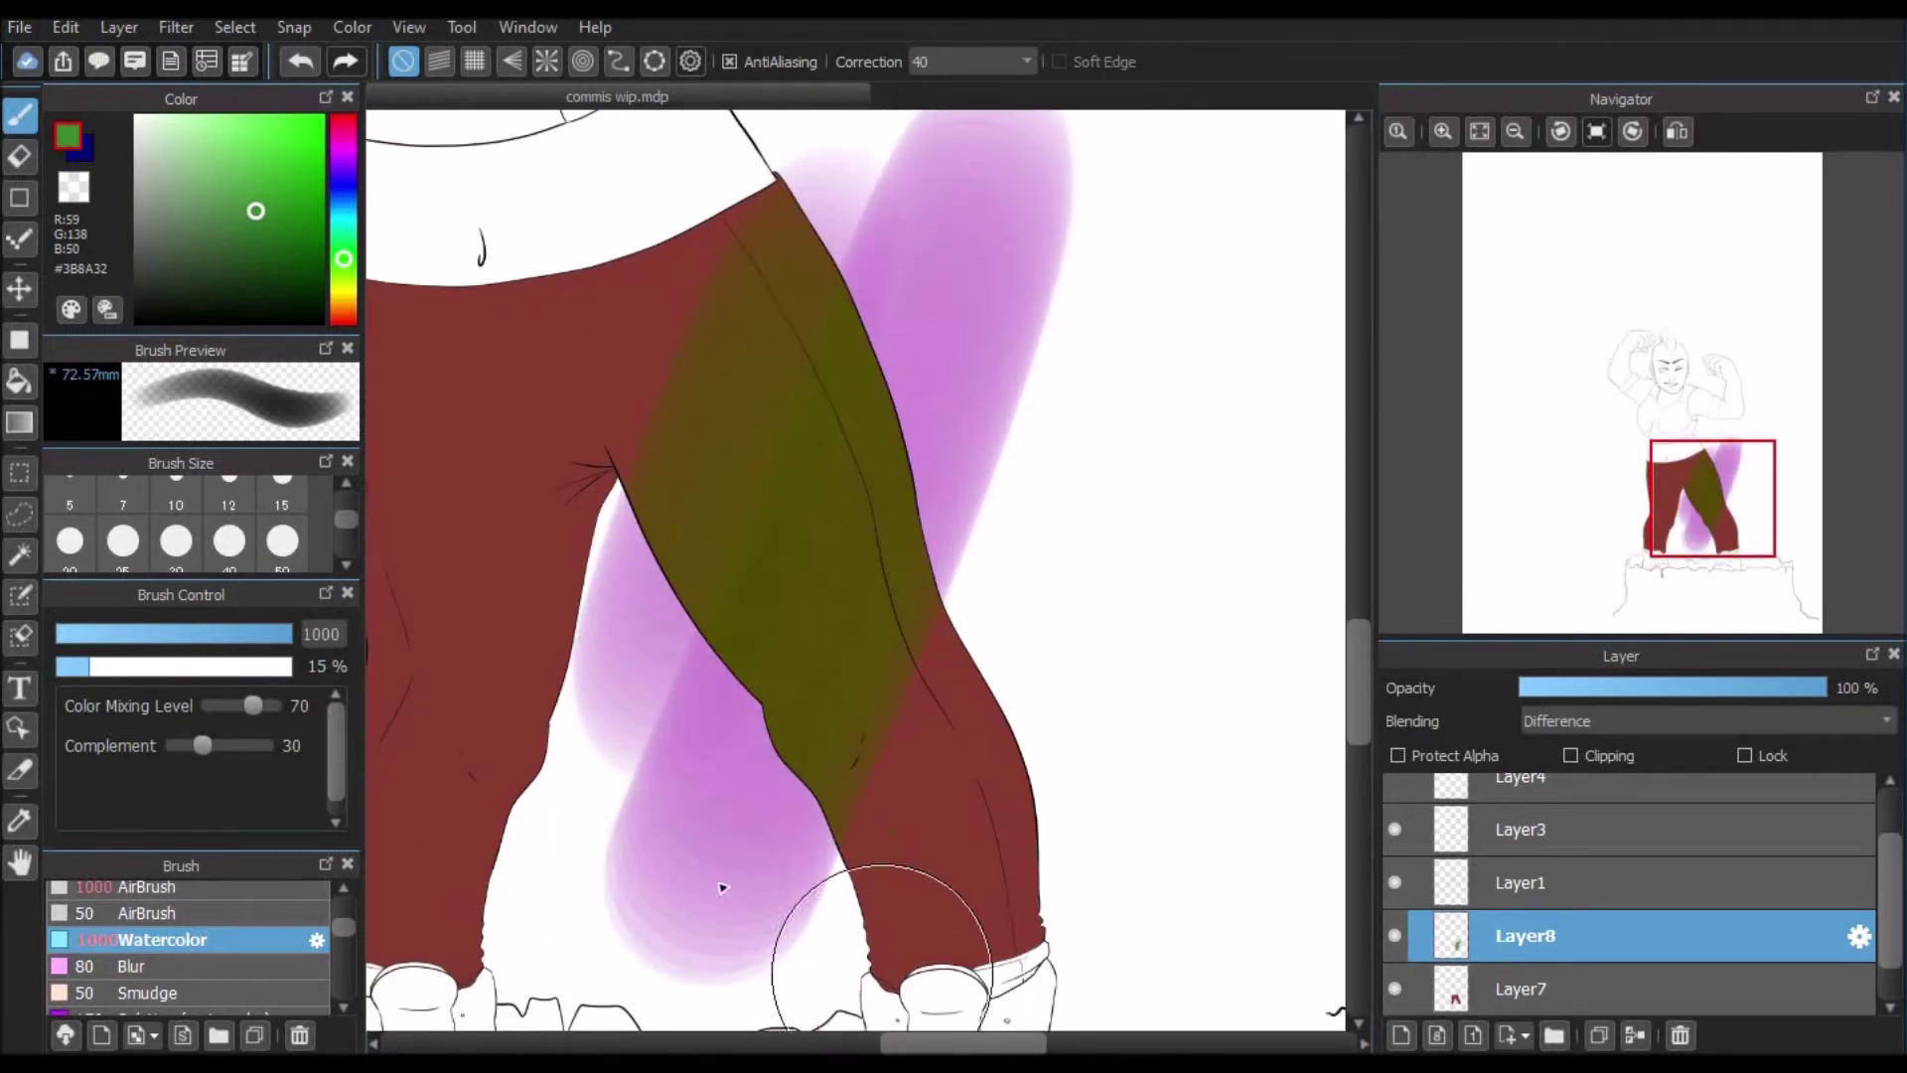
mouse_move(926, 196)
mouse_down()
mouse_move(940, 155)
mouse_move(958, 161)
mouse_move(914, 169)
mouse_up()
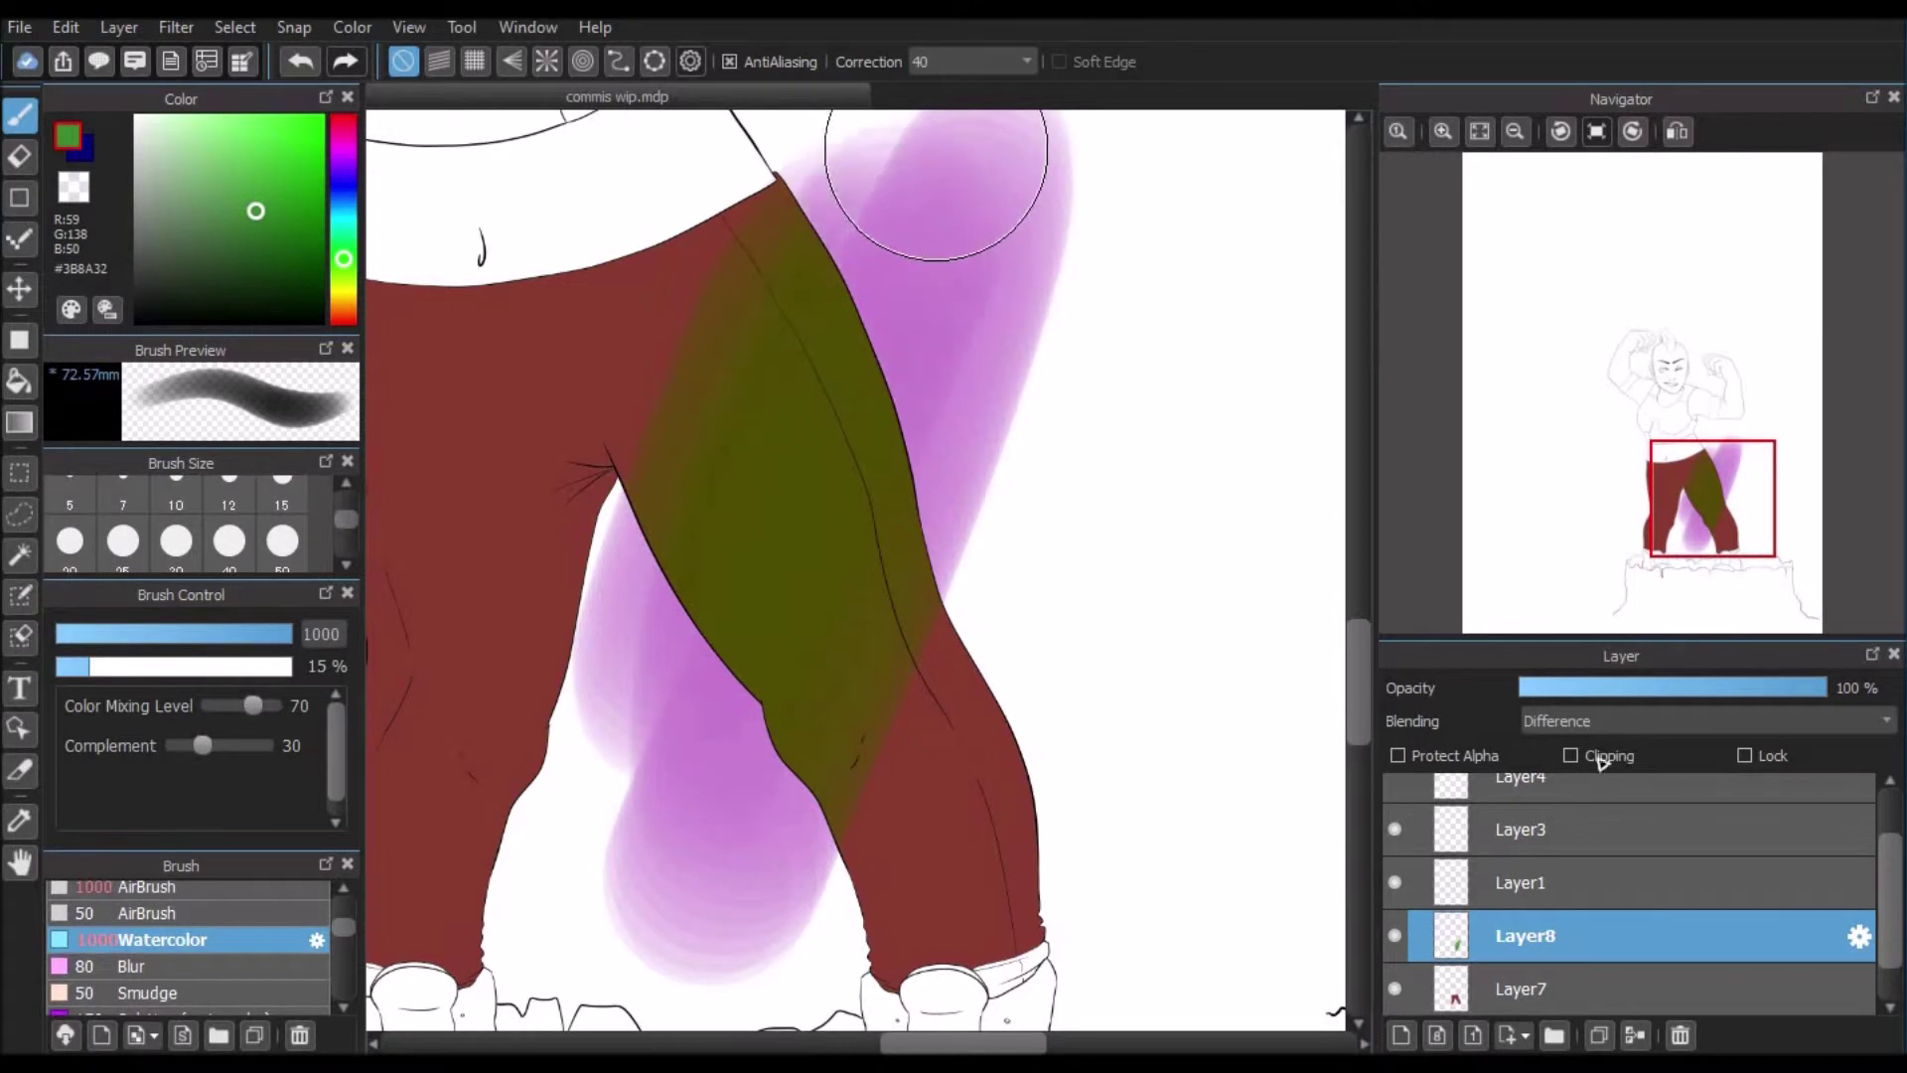
Step: Compare Layer8 clipped and unclipped, try the Dodge blending mode, and undo back to the clipped Difference layer
click(1570, 754)
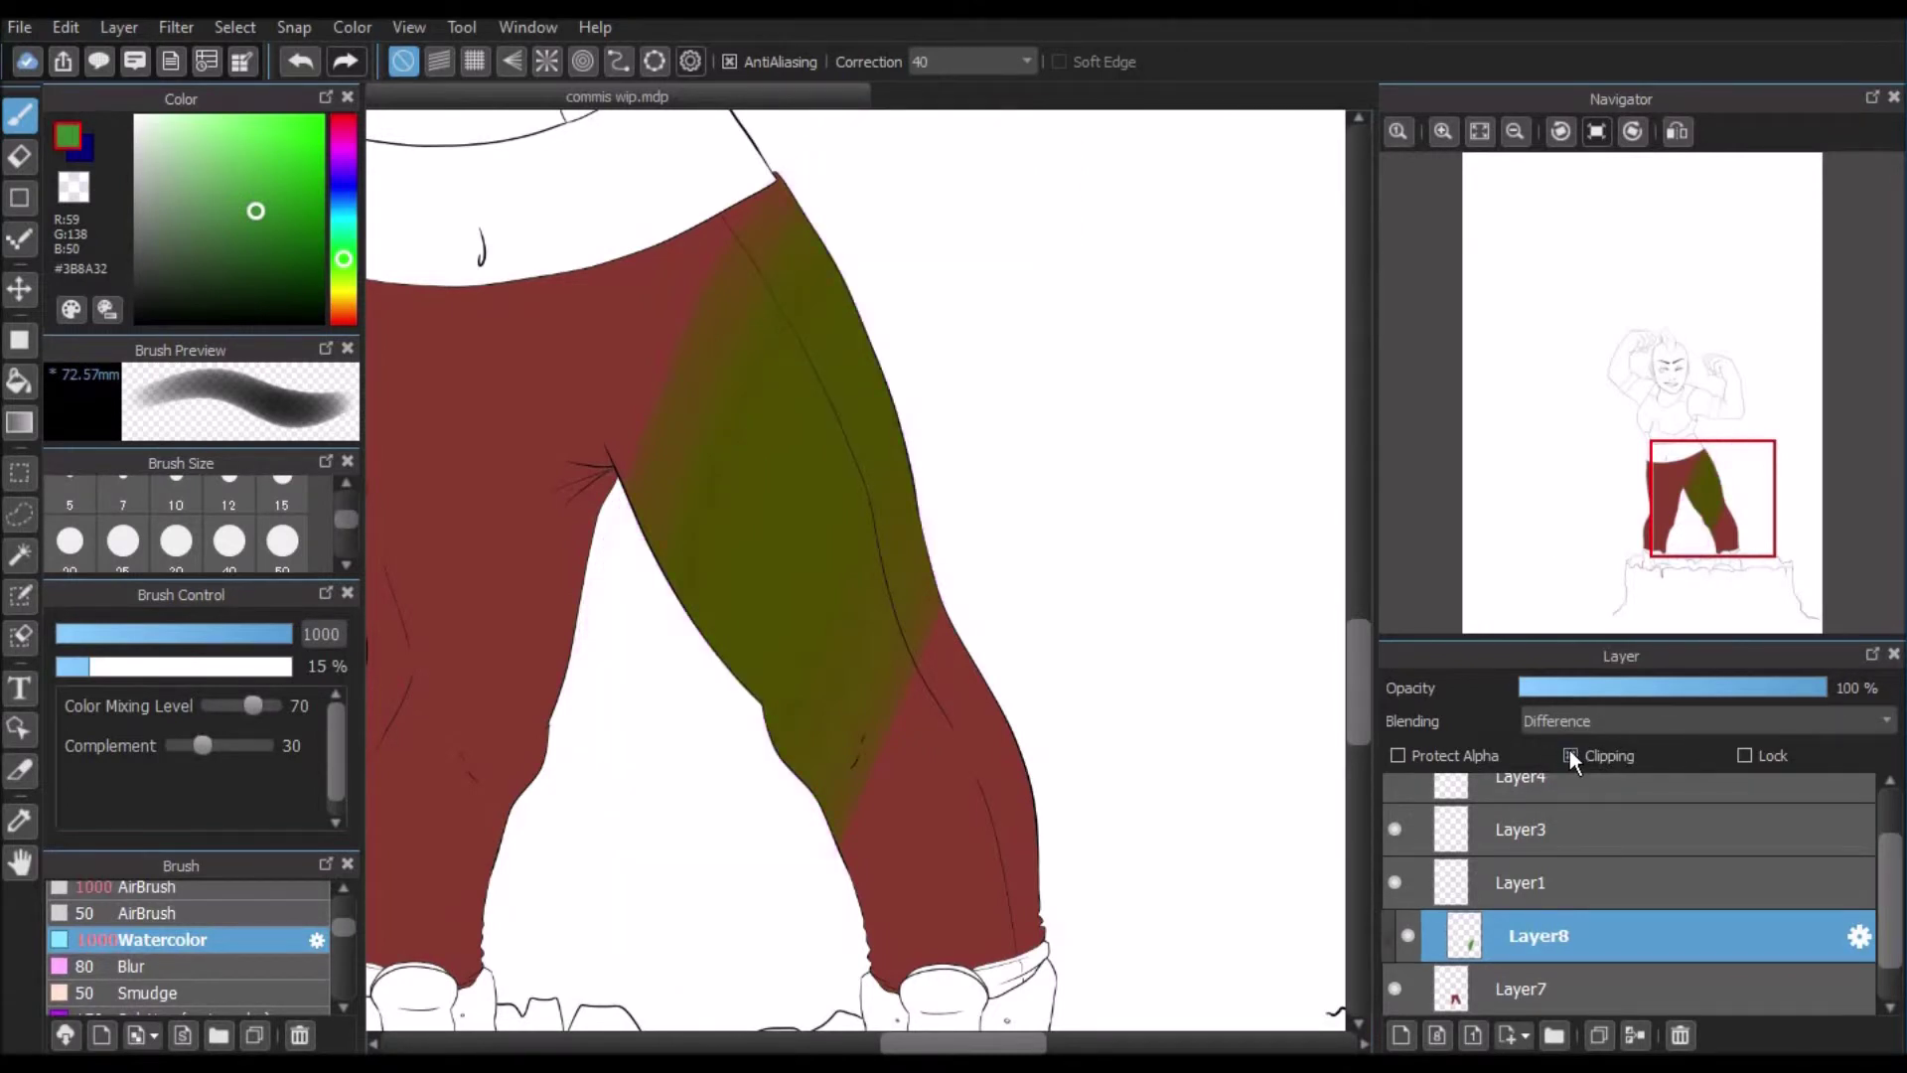
click(1571, 749)
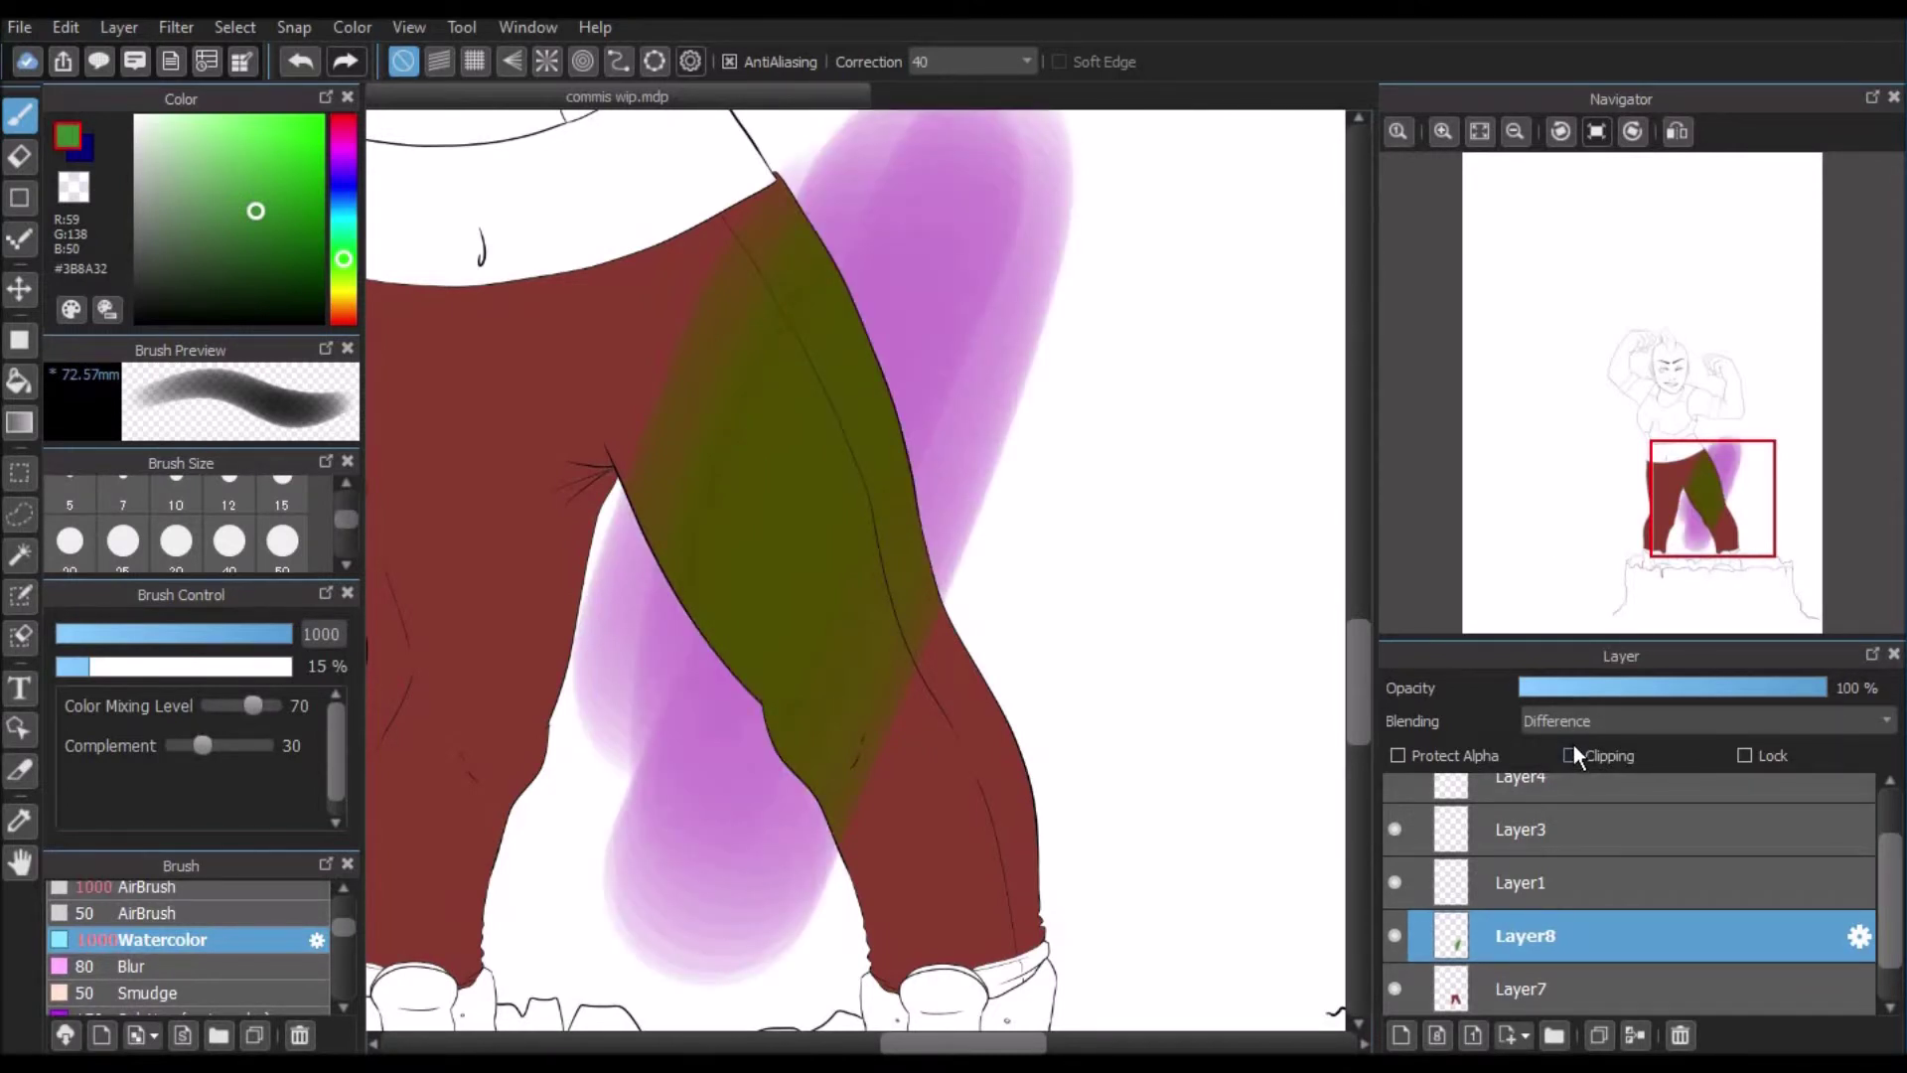
click(1603, 723)
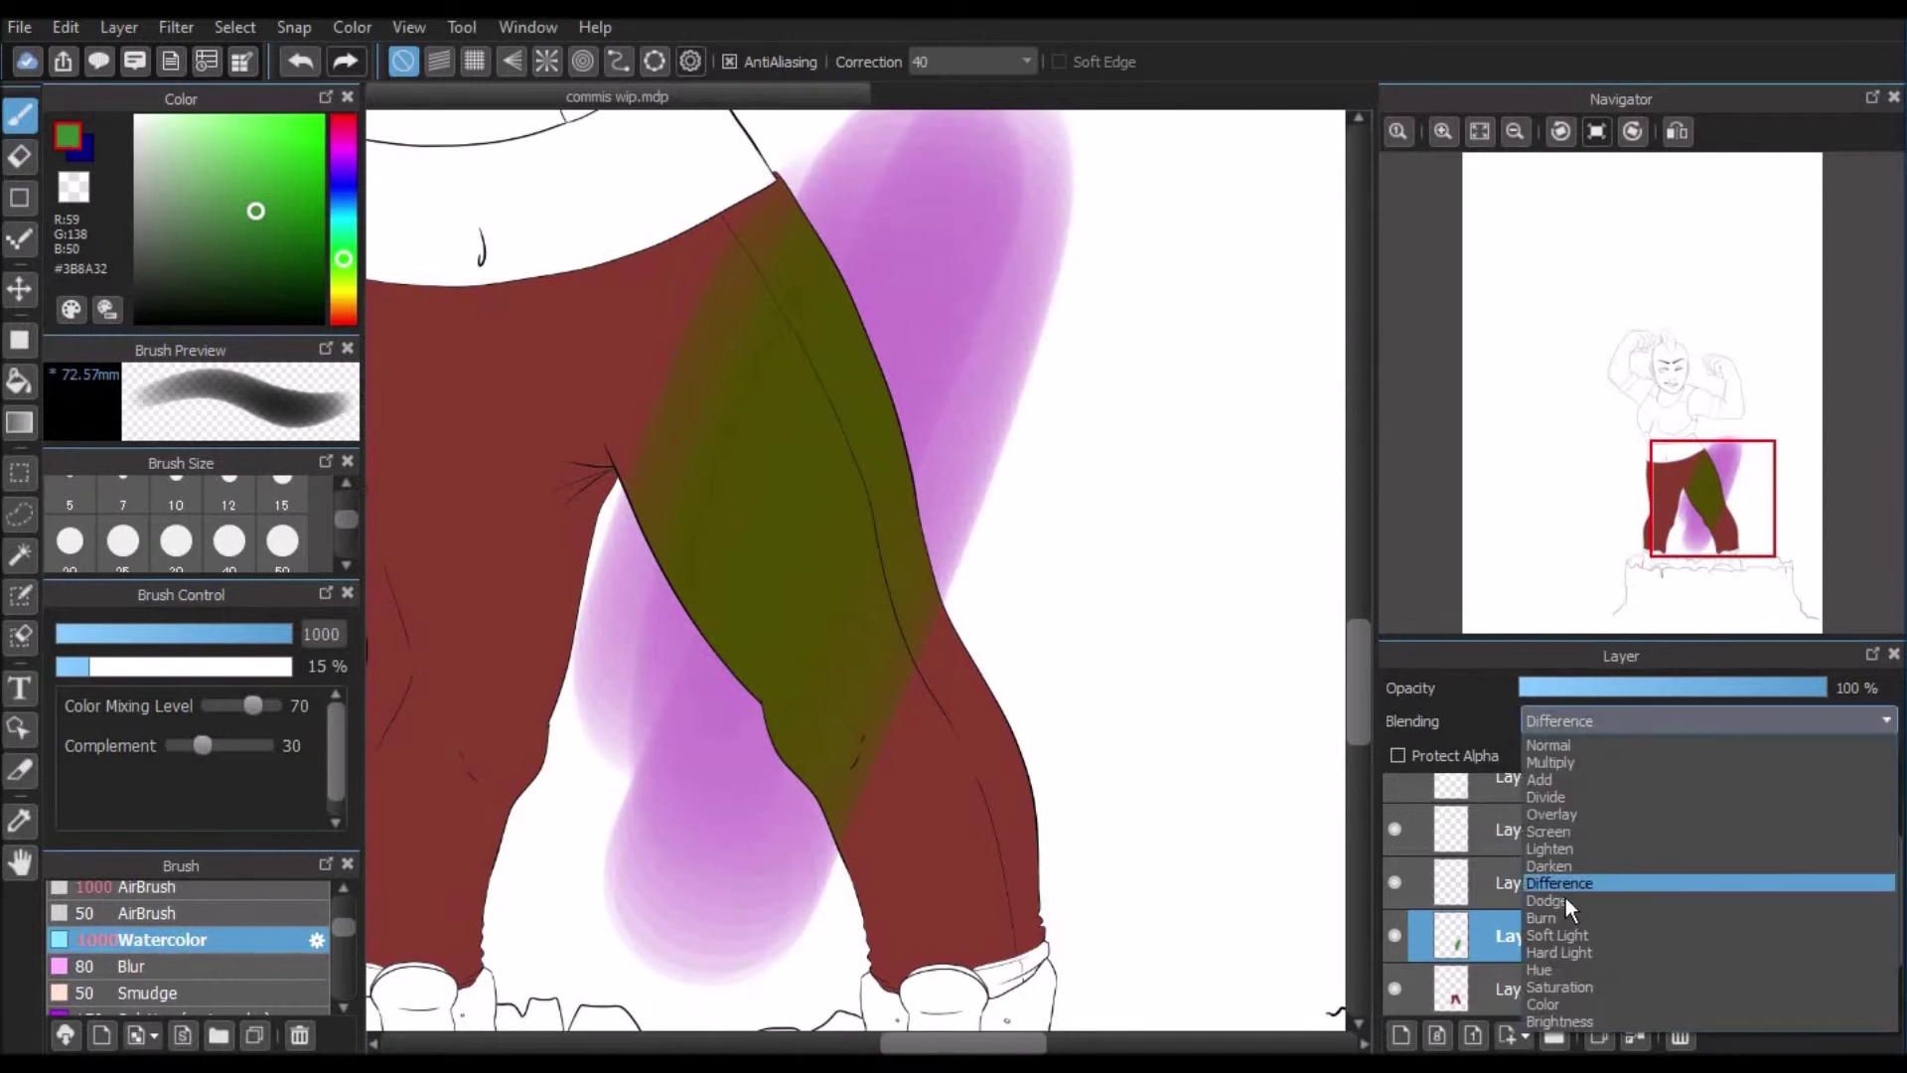
click(1563, 899)
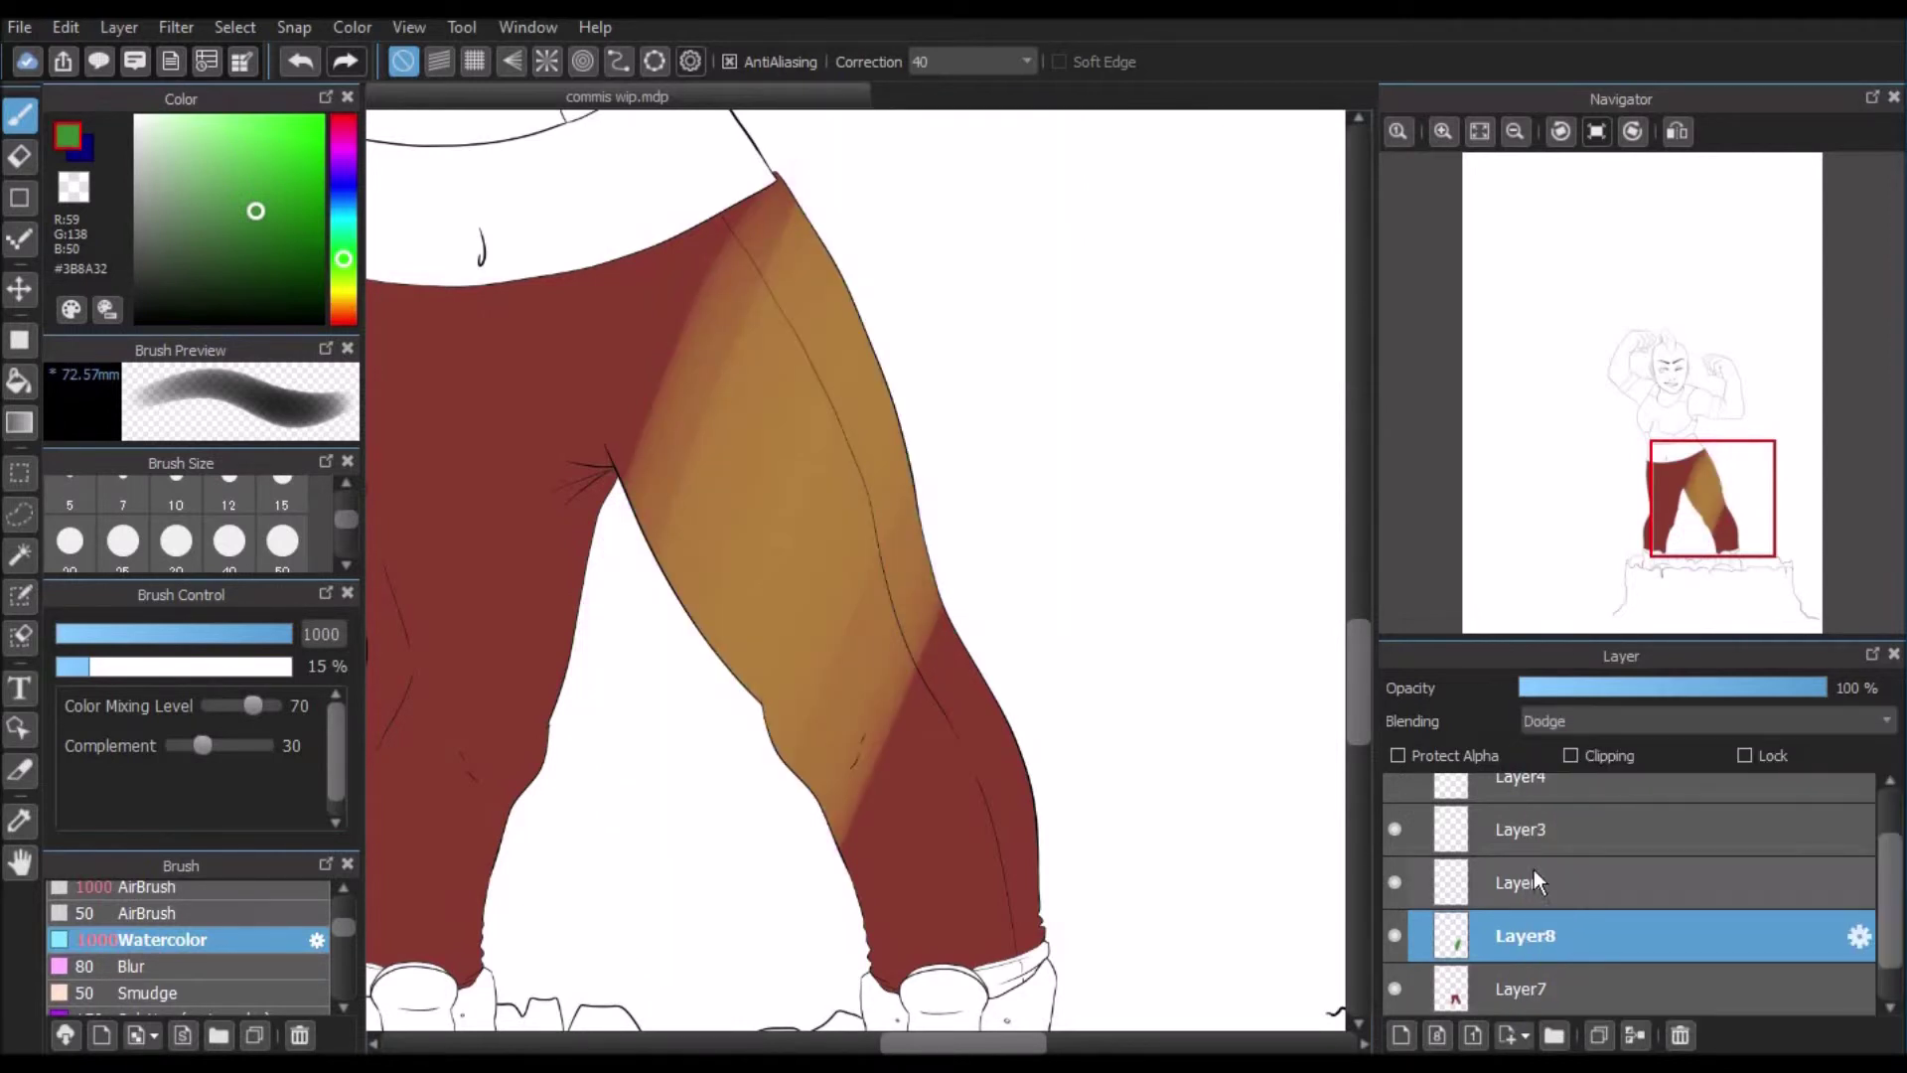
click(302, 65)
click(302, 65)
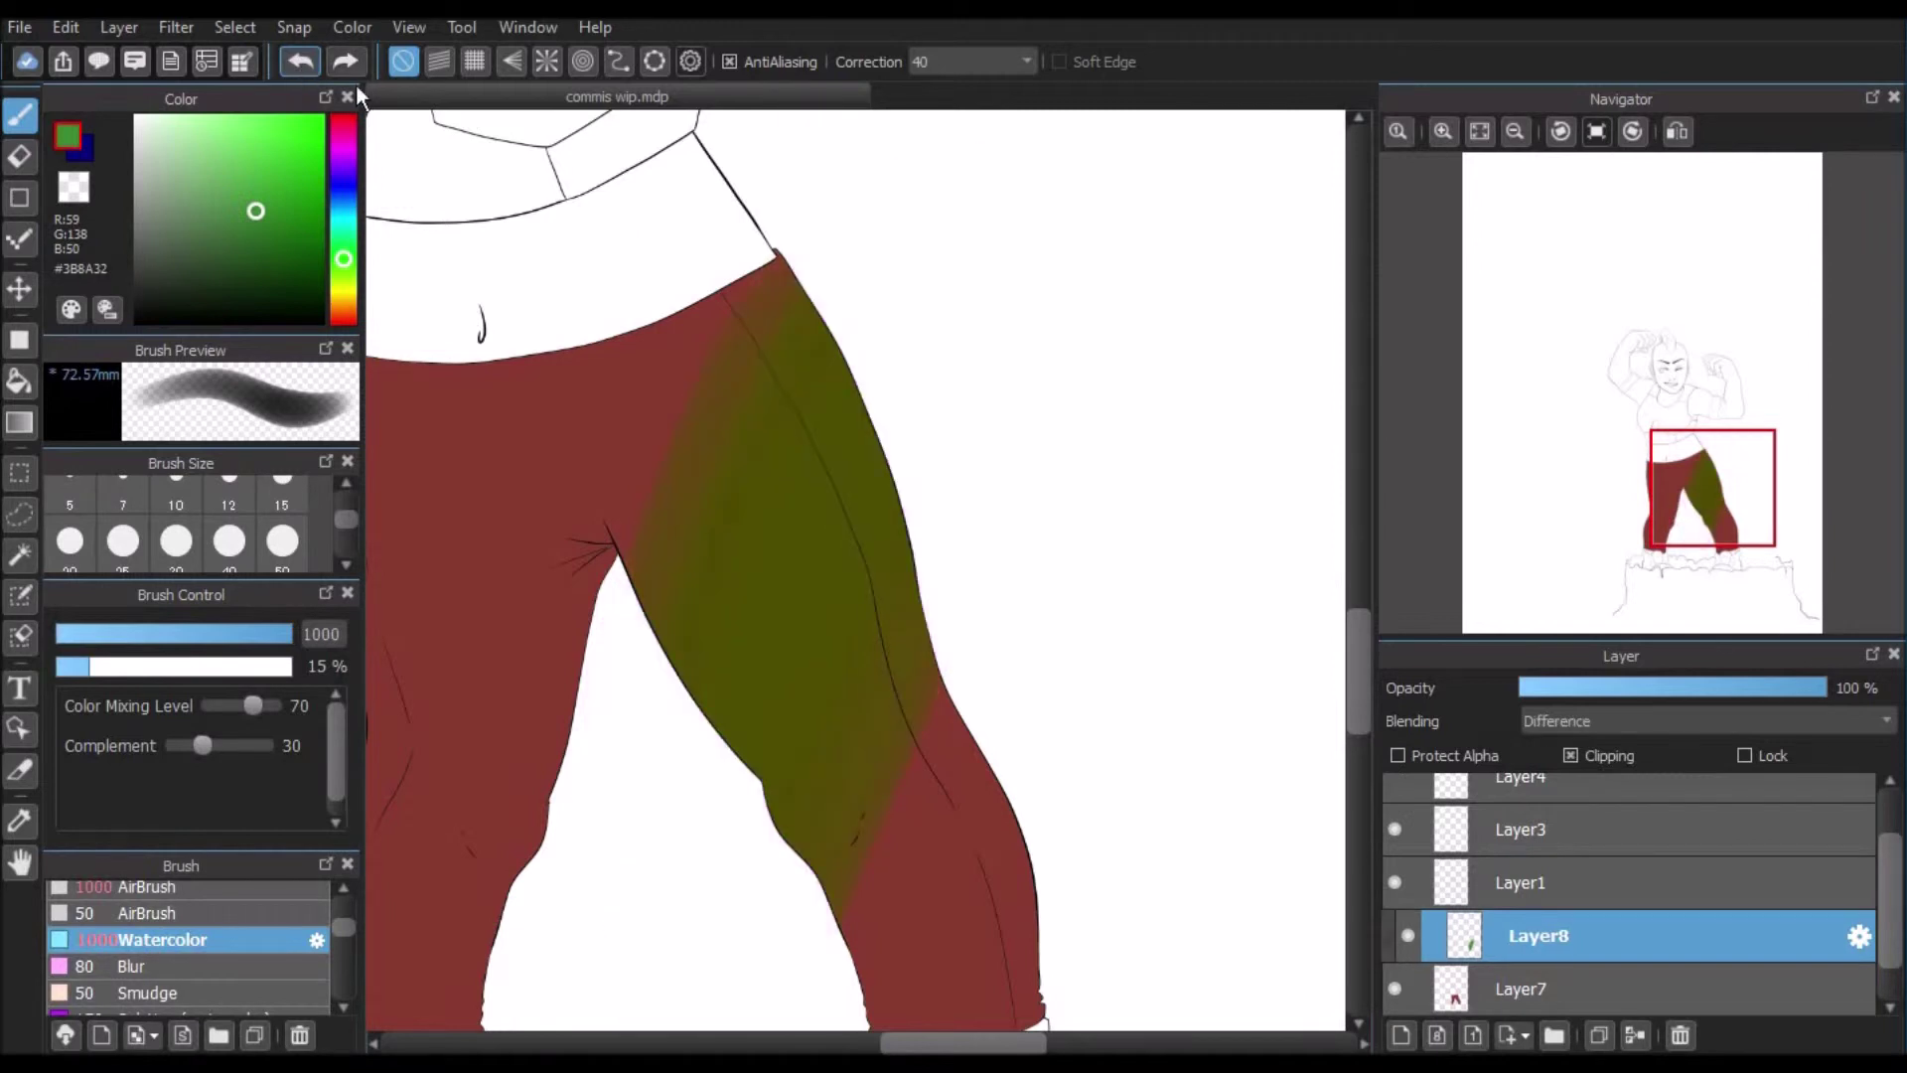
Step: Delete the layer with the Watercolor strokes and create a new Normal layer clipped to Layer7
click(1680, 1035)
key(ctrl+shift+n)
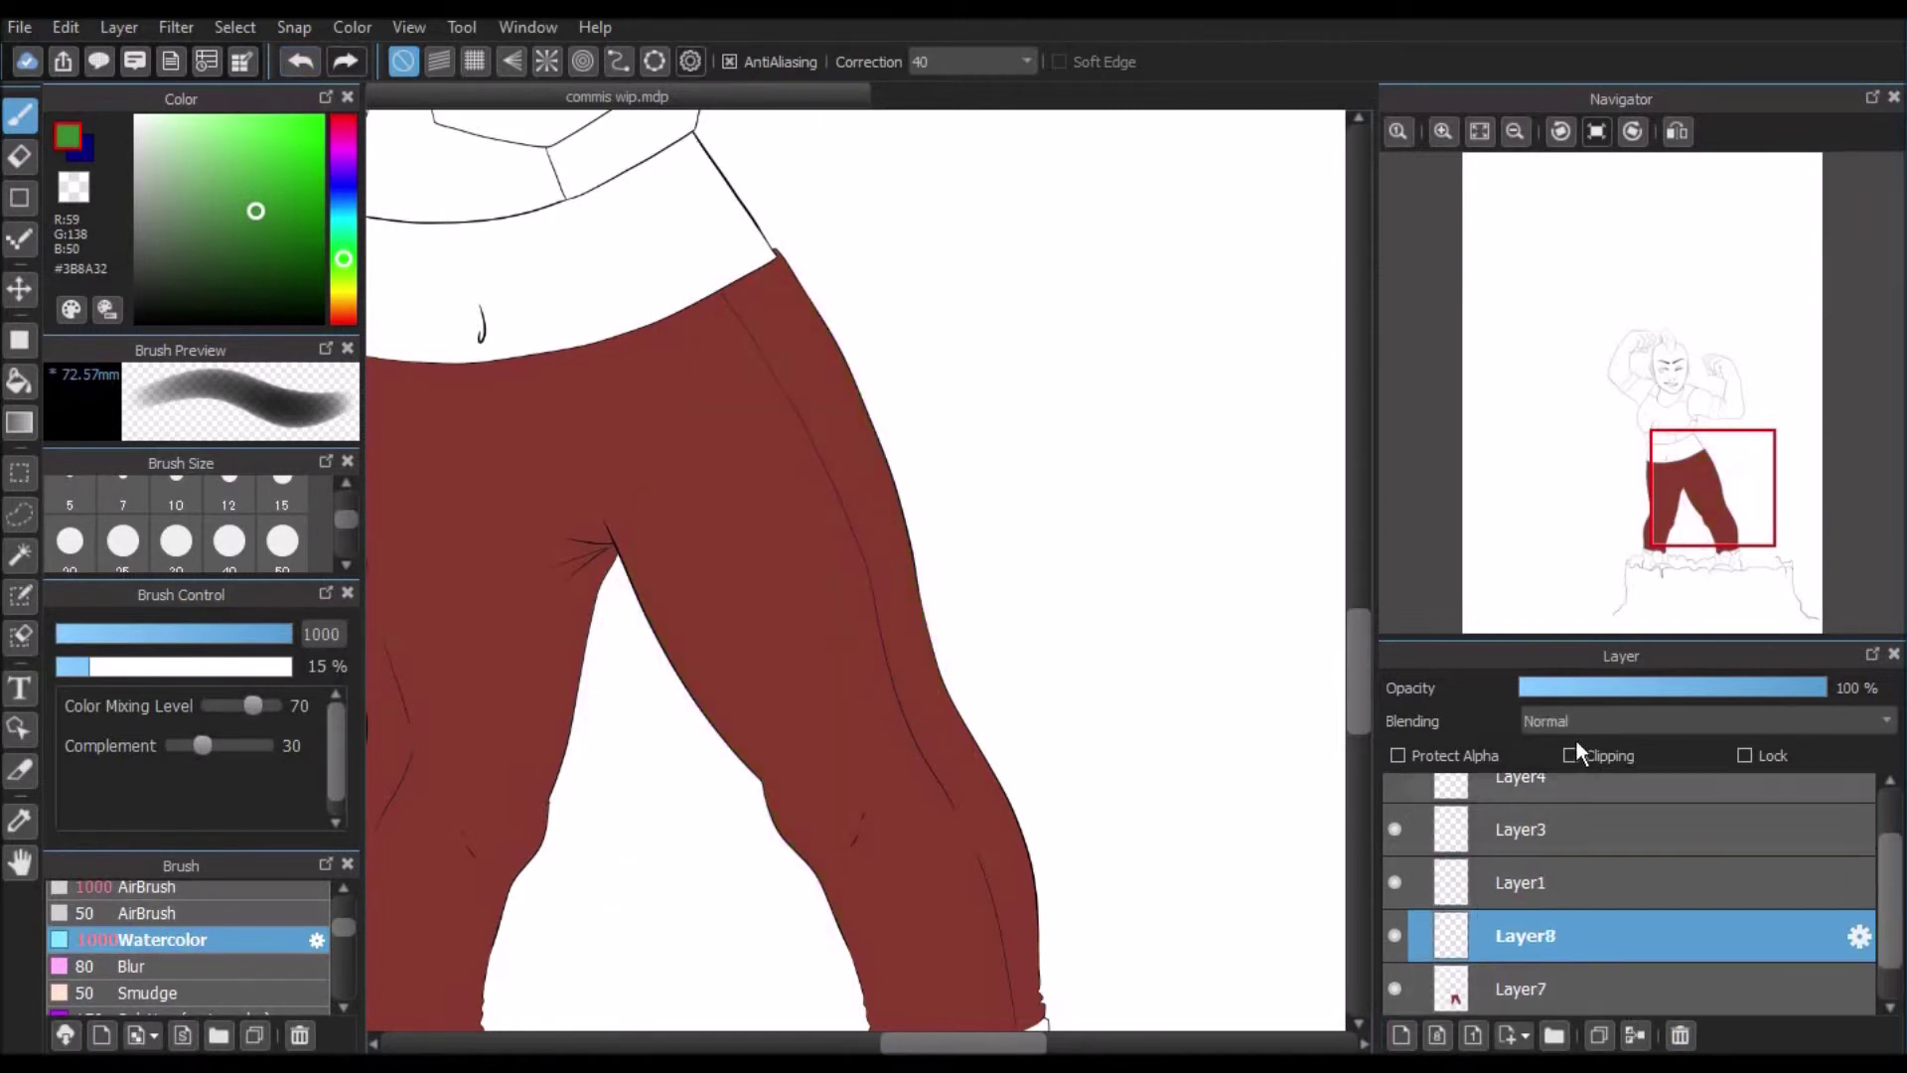
click(1570, 754)
Step: Airbrush green at size 1000 down the trousers' outer edge from hip to ankle on Layer8
click(1479, 131)
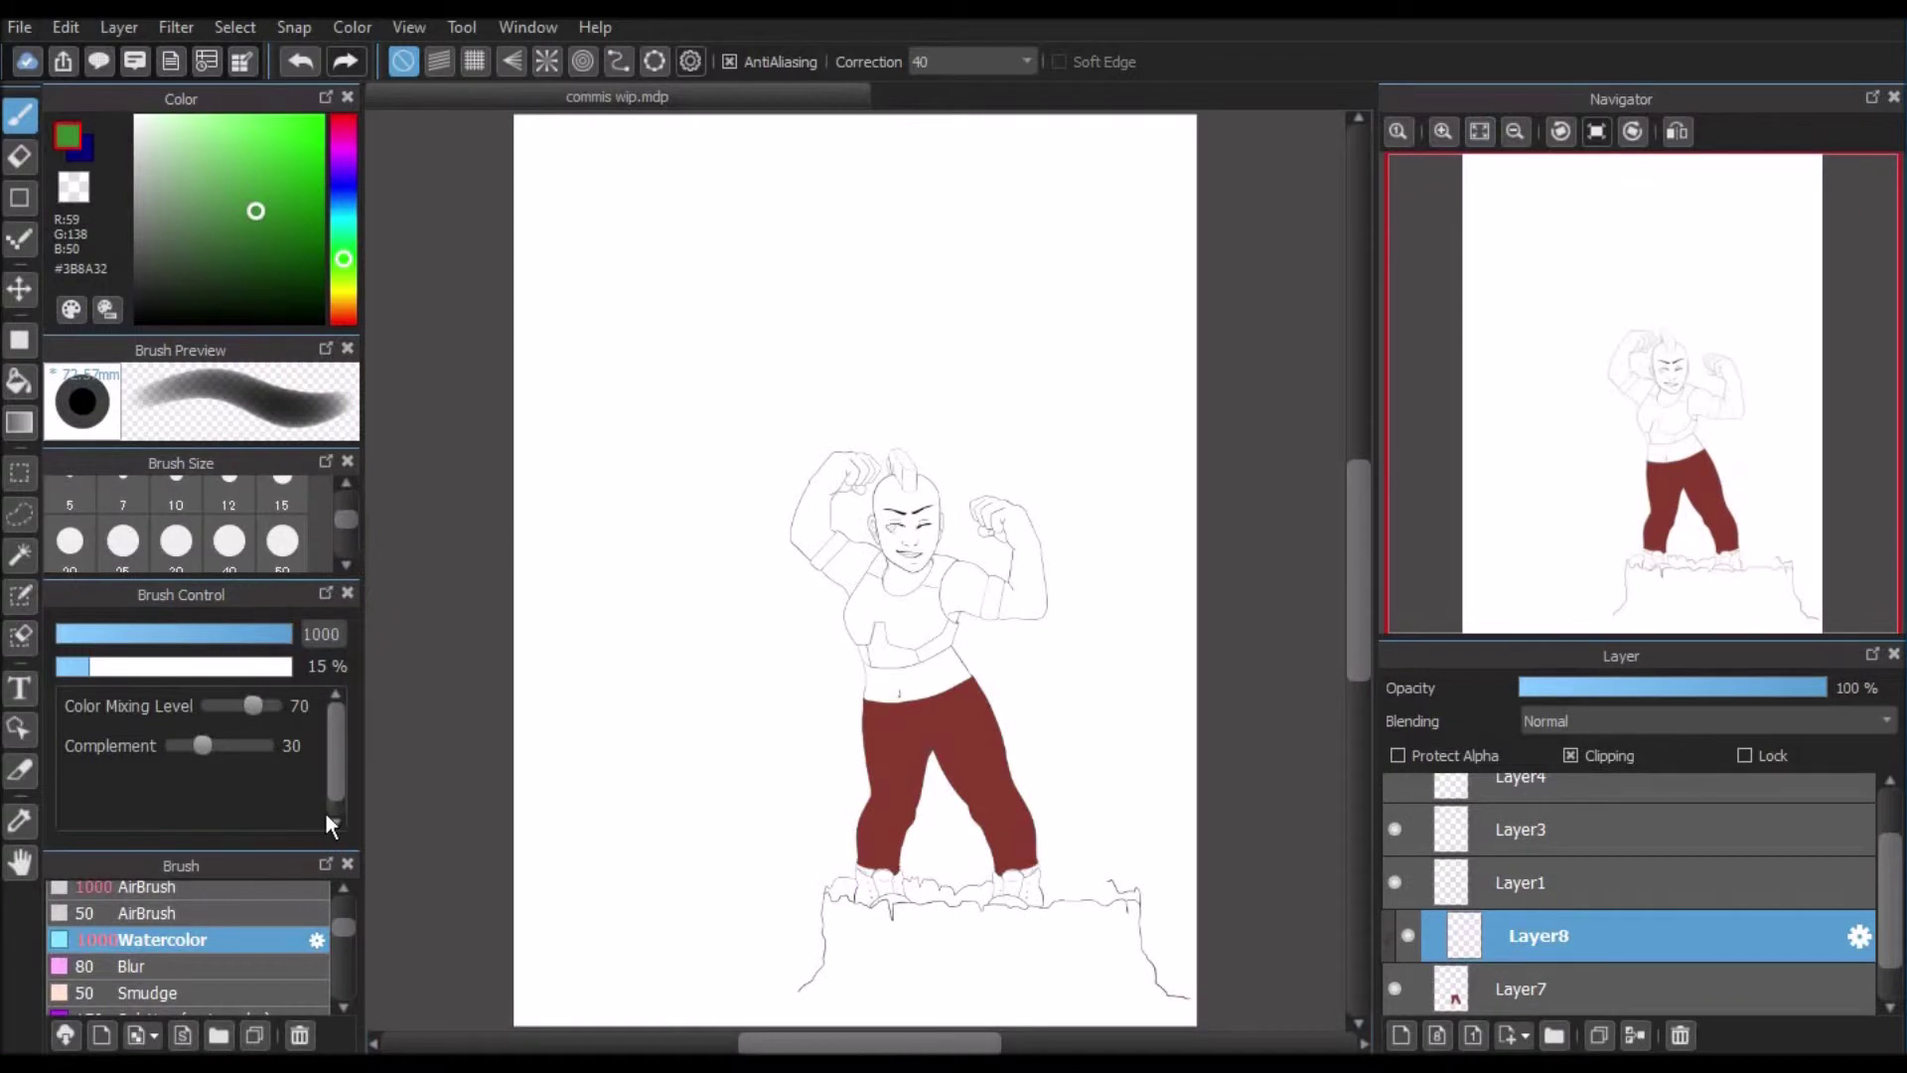
scroll(343, 912, up, 2)
click(280, 956)
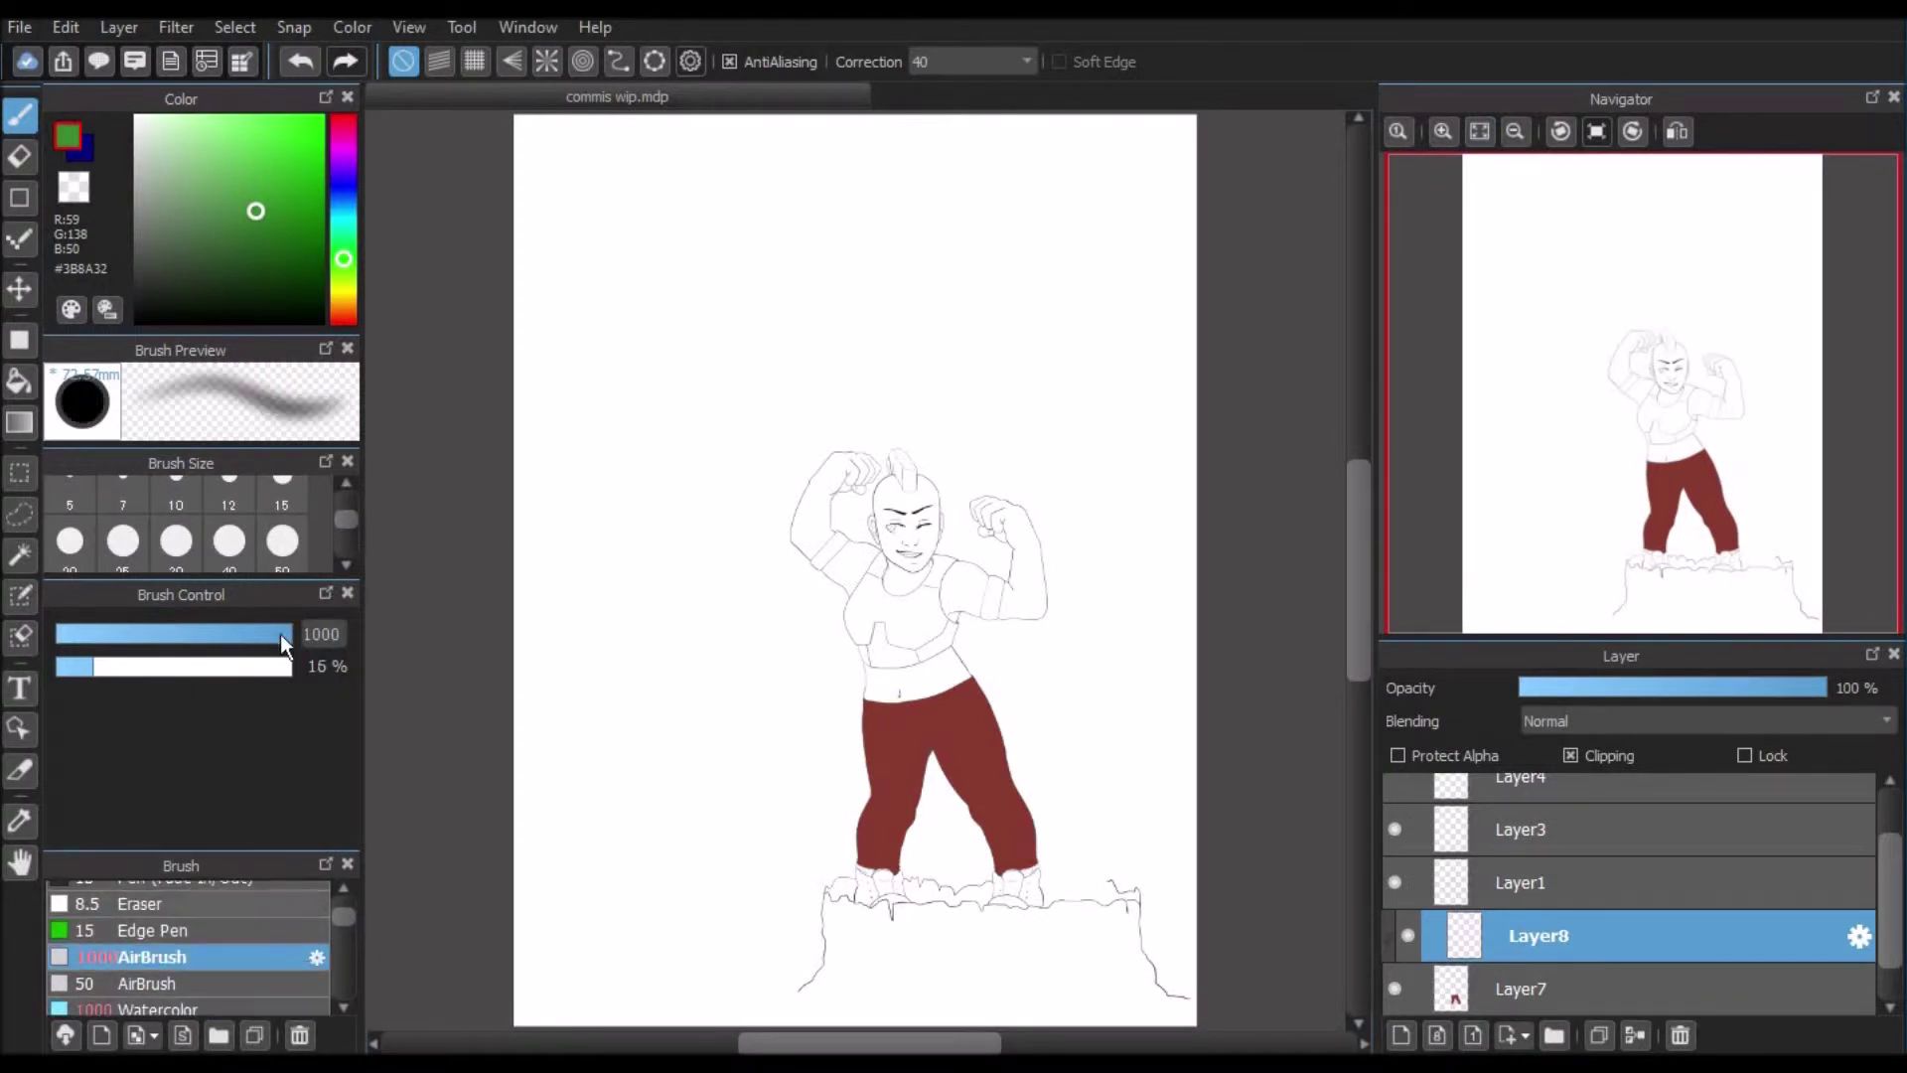
scroll(1639, 388, up, 3)
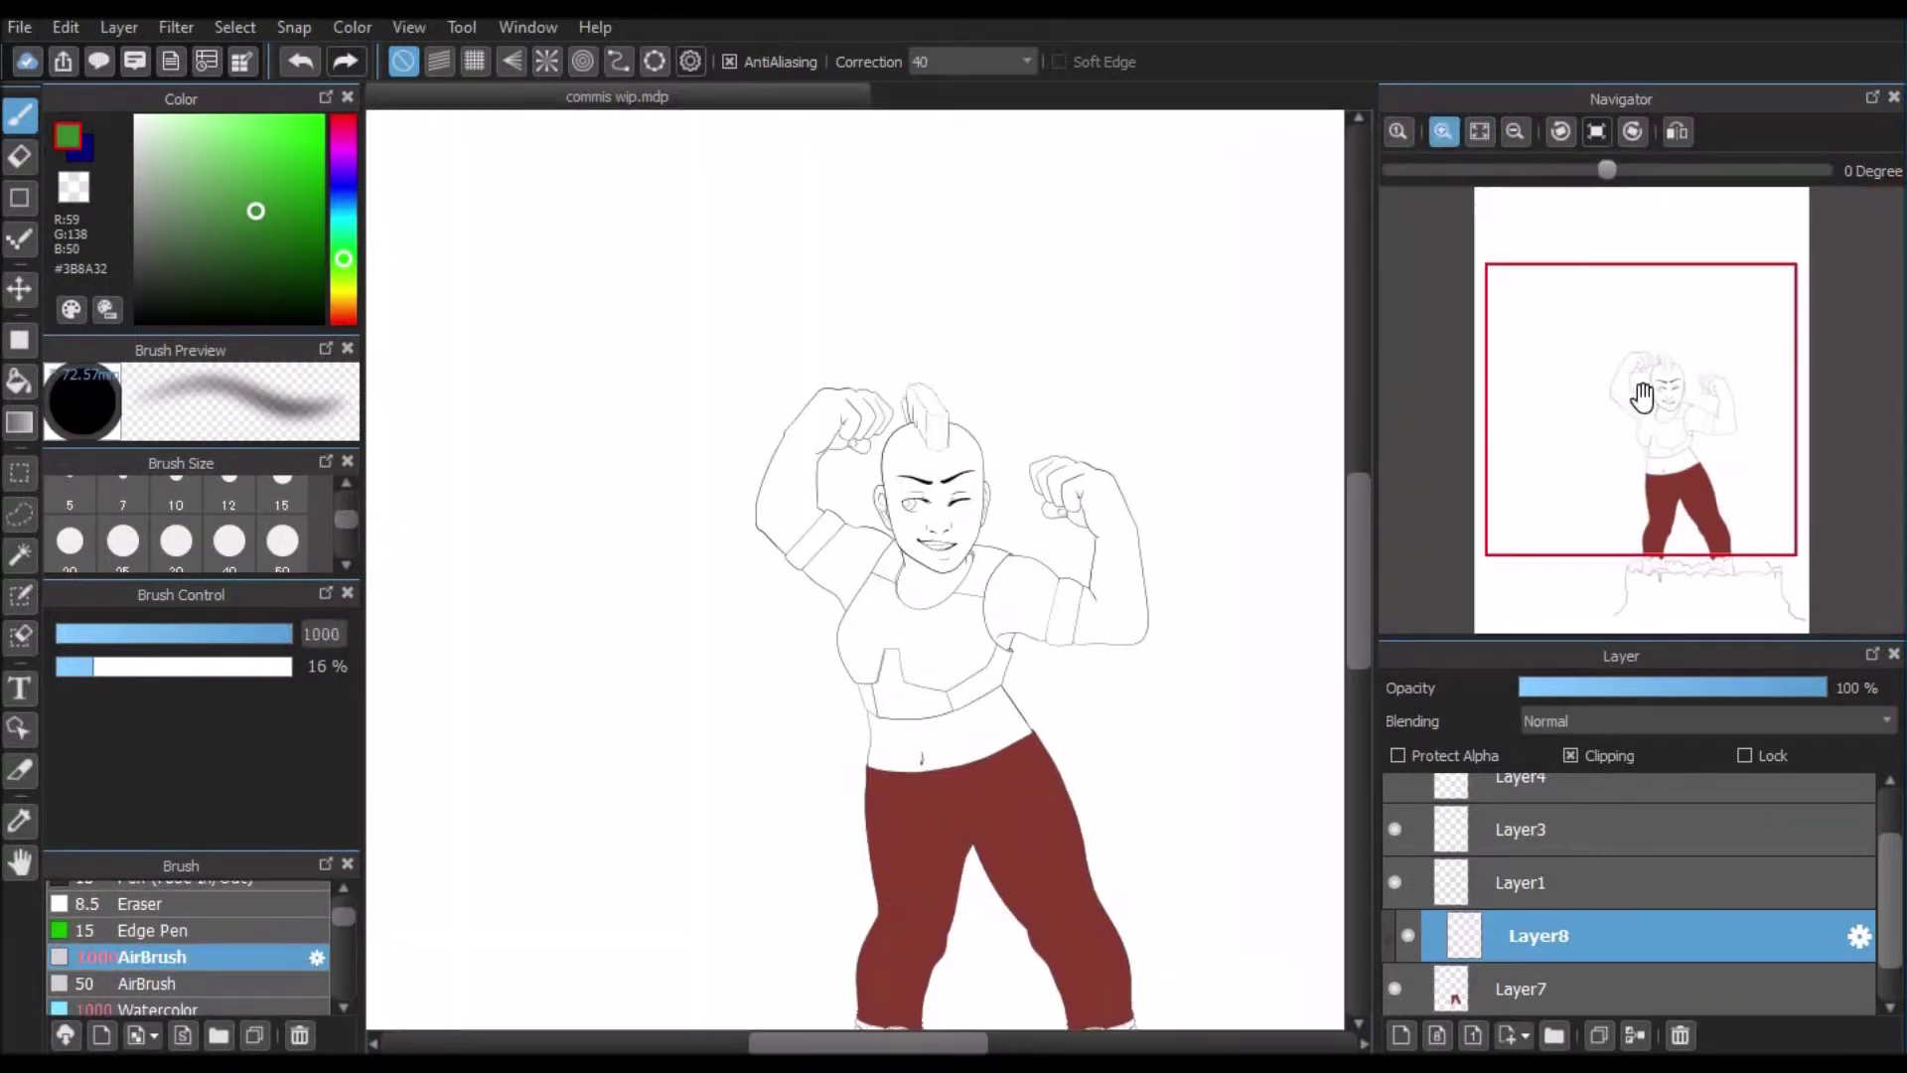
drag(1695, 480, 1695, 503)
mouse_move(906, 445)
mouse_down()
mouse_move(984, 711)
mouse_move(991, 864)
mouse_up()
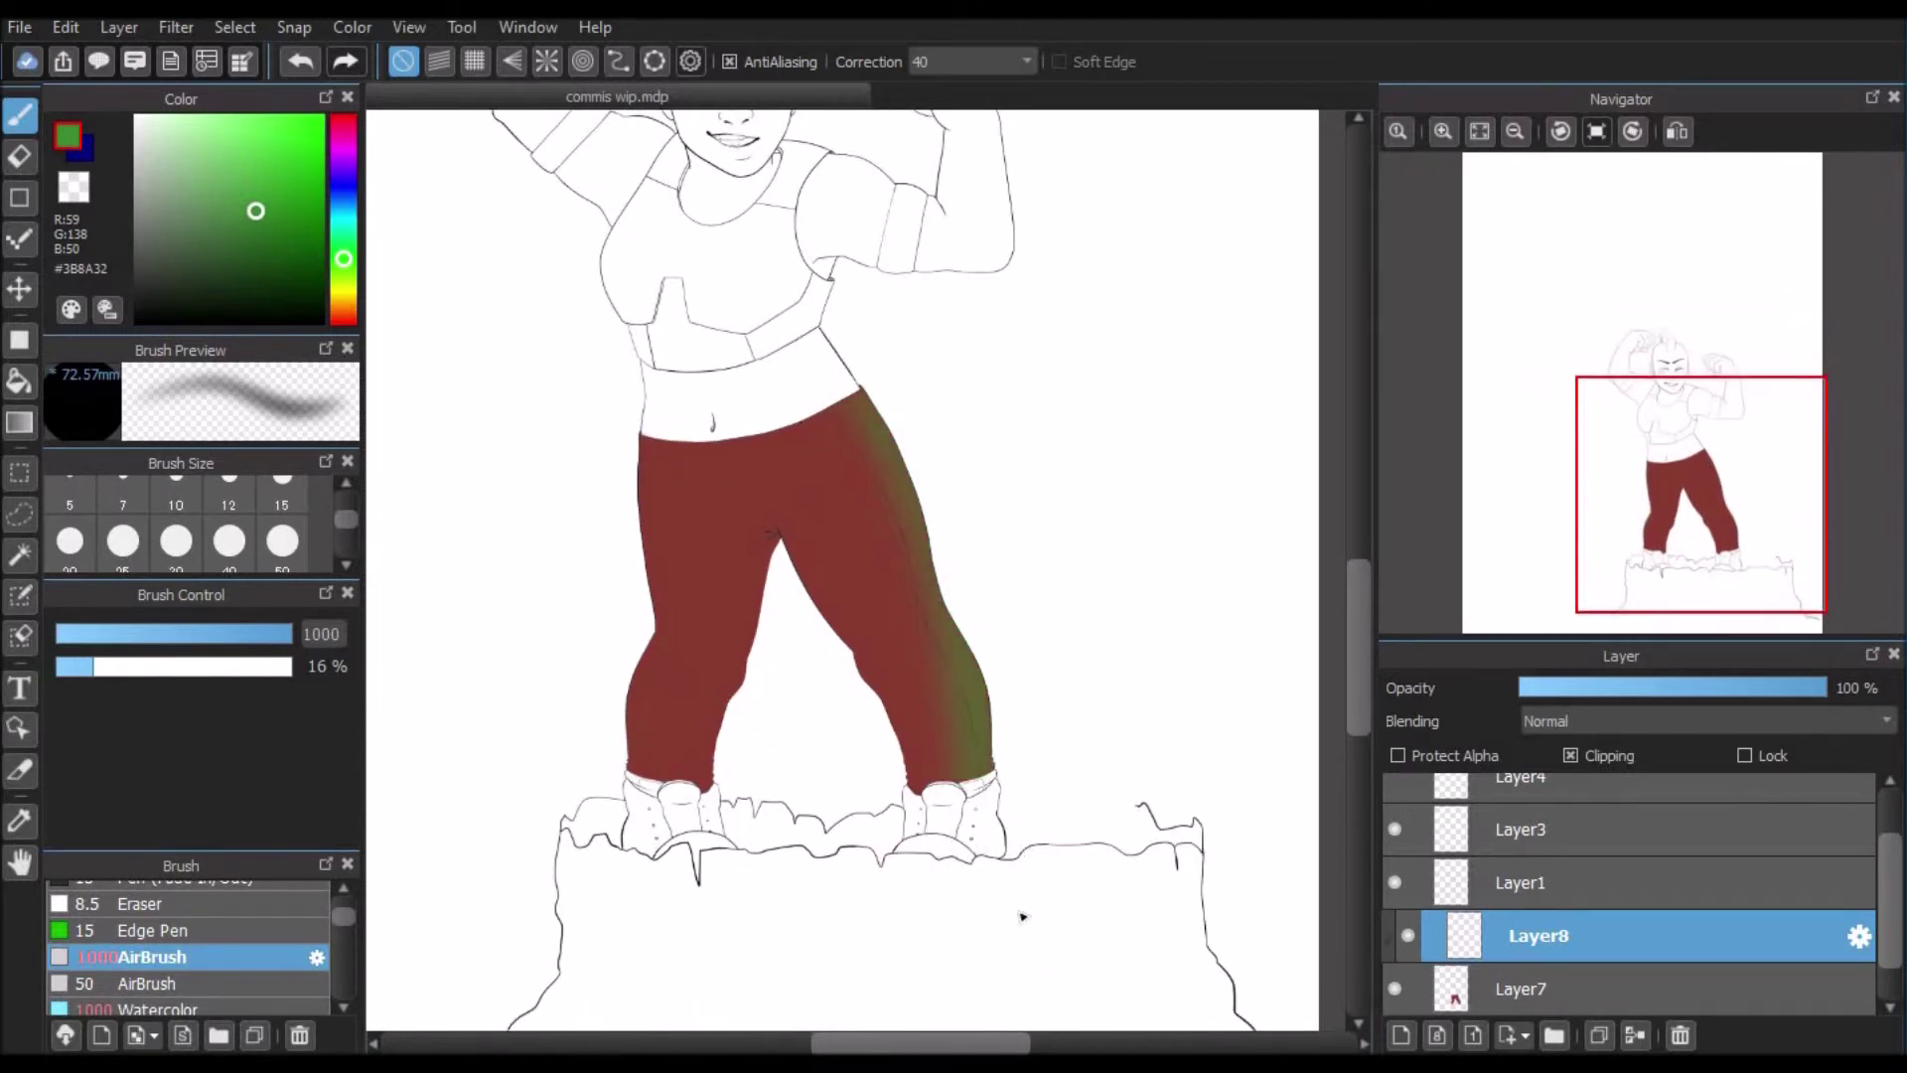
Step: Set Layer8's blending mode to Burn and inspect the shading on the outer leg up close
click(1608, 725)
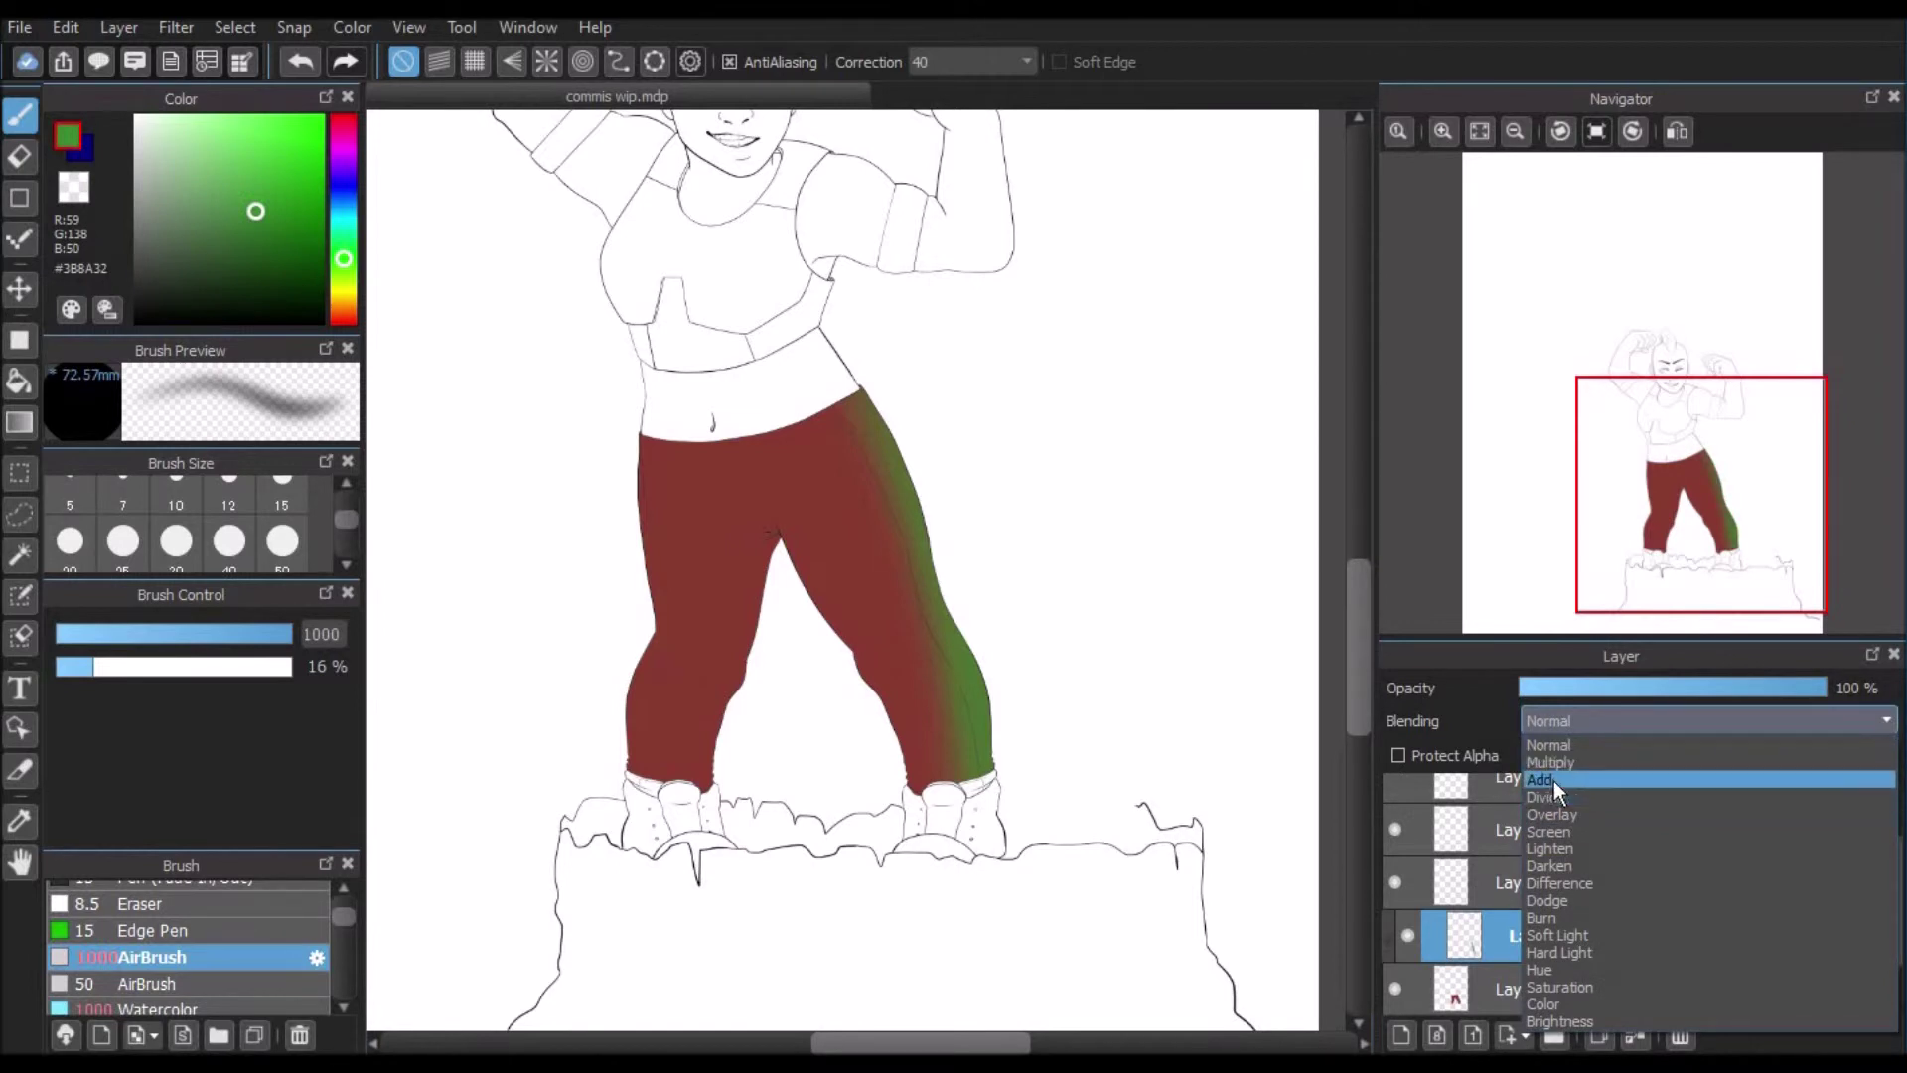
click(1498, 688)
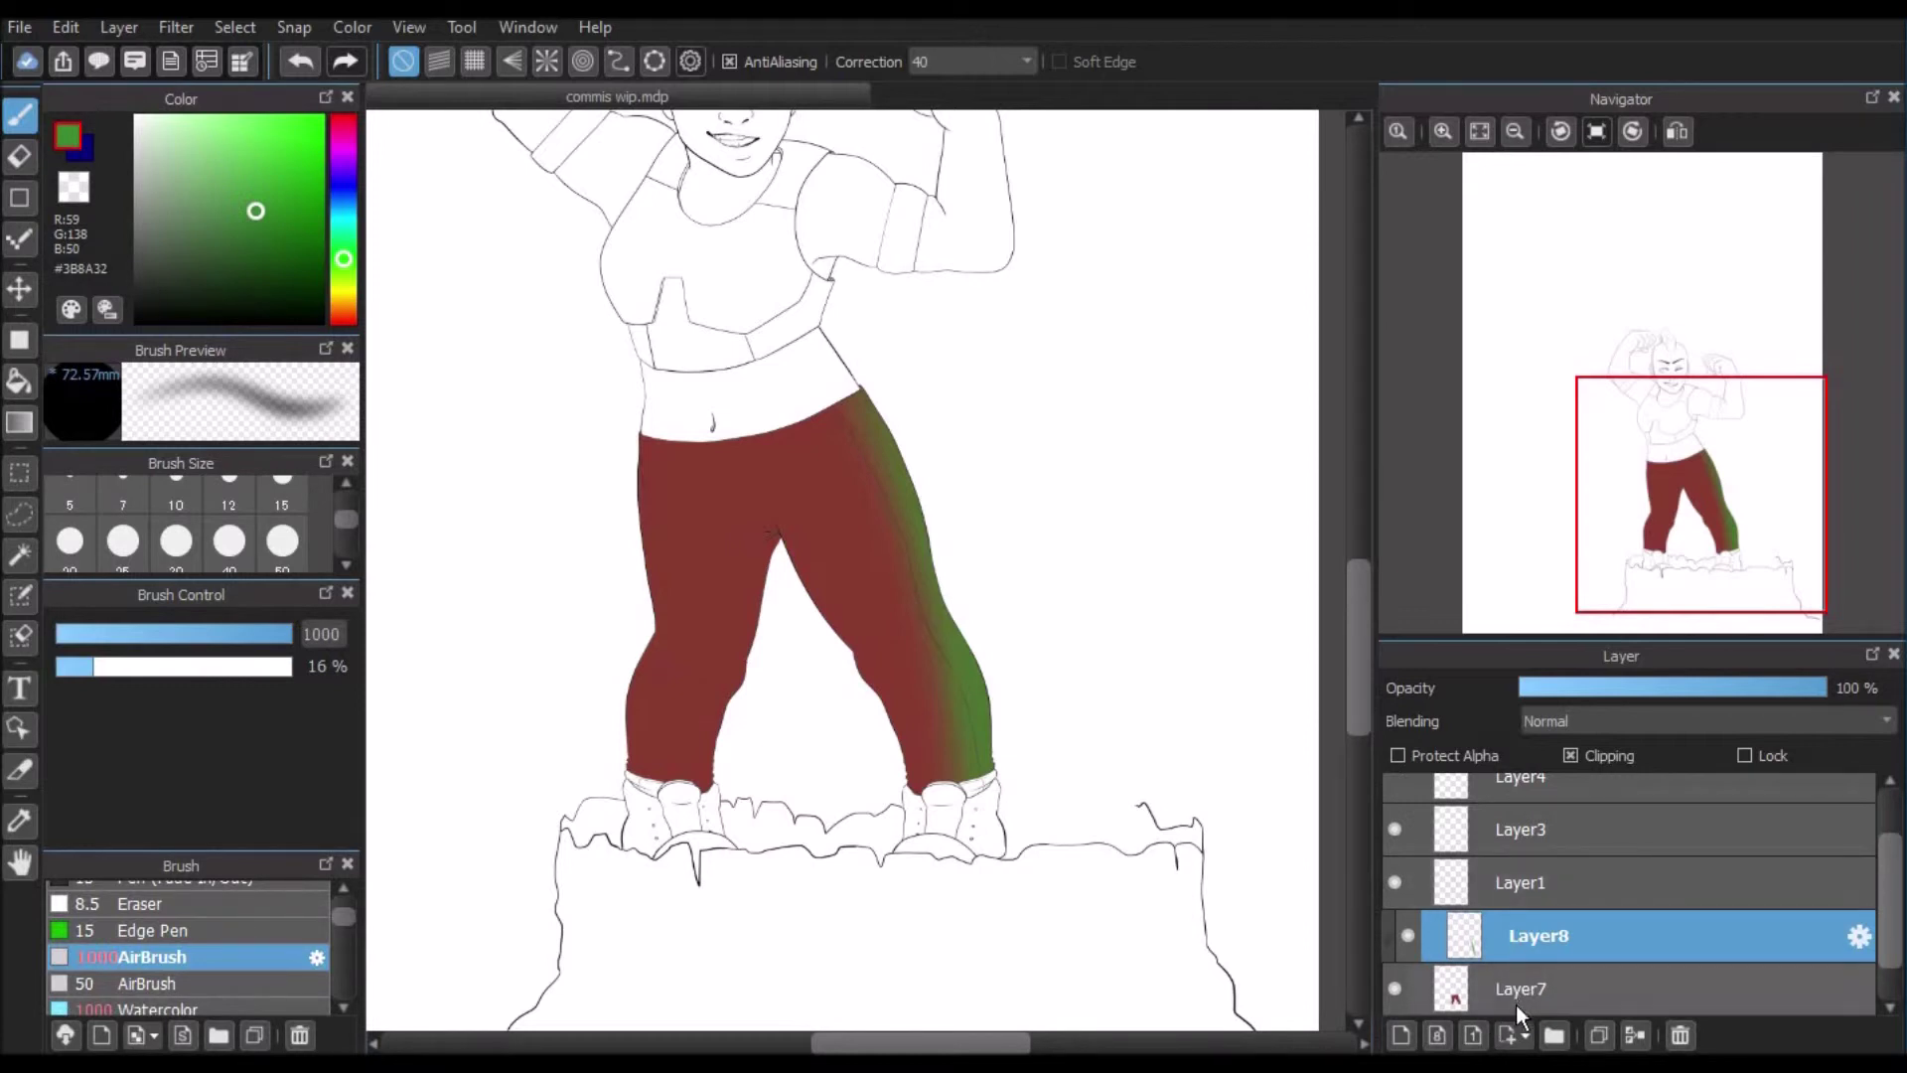
click(1585, 720)
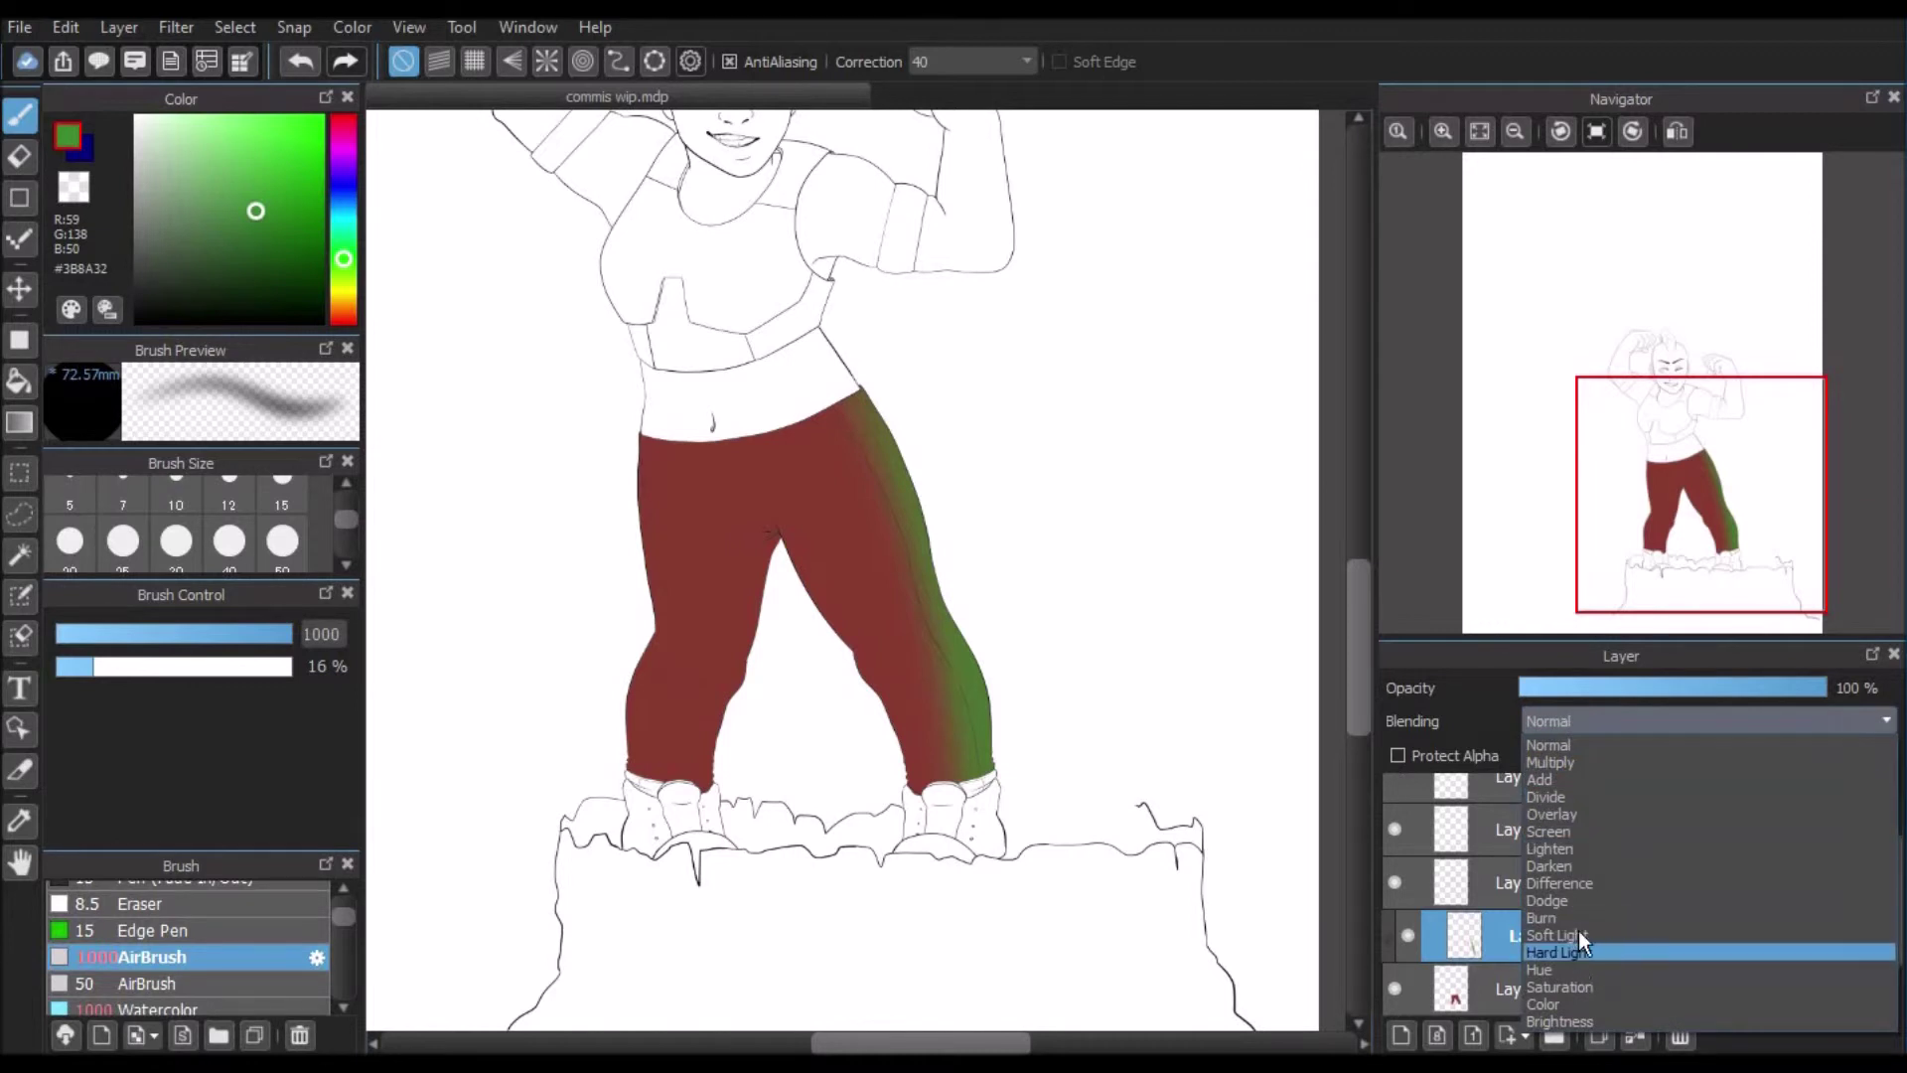
click(1552, 917)
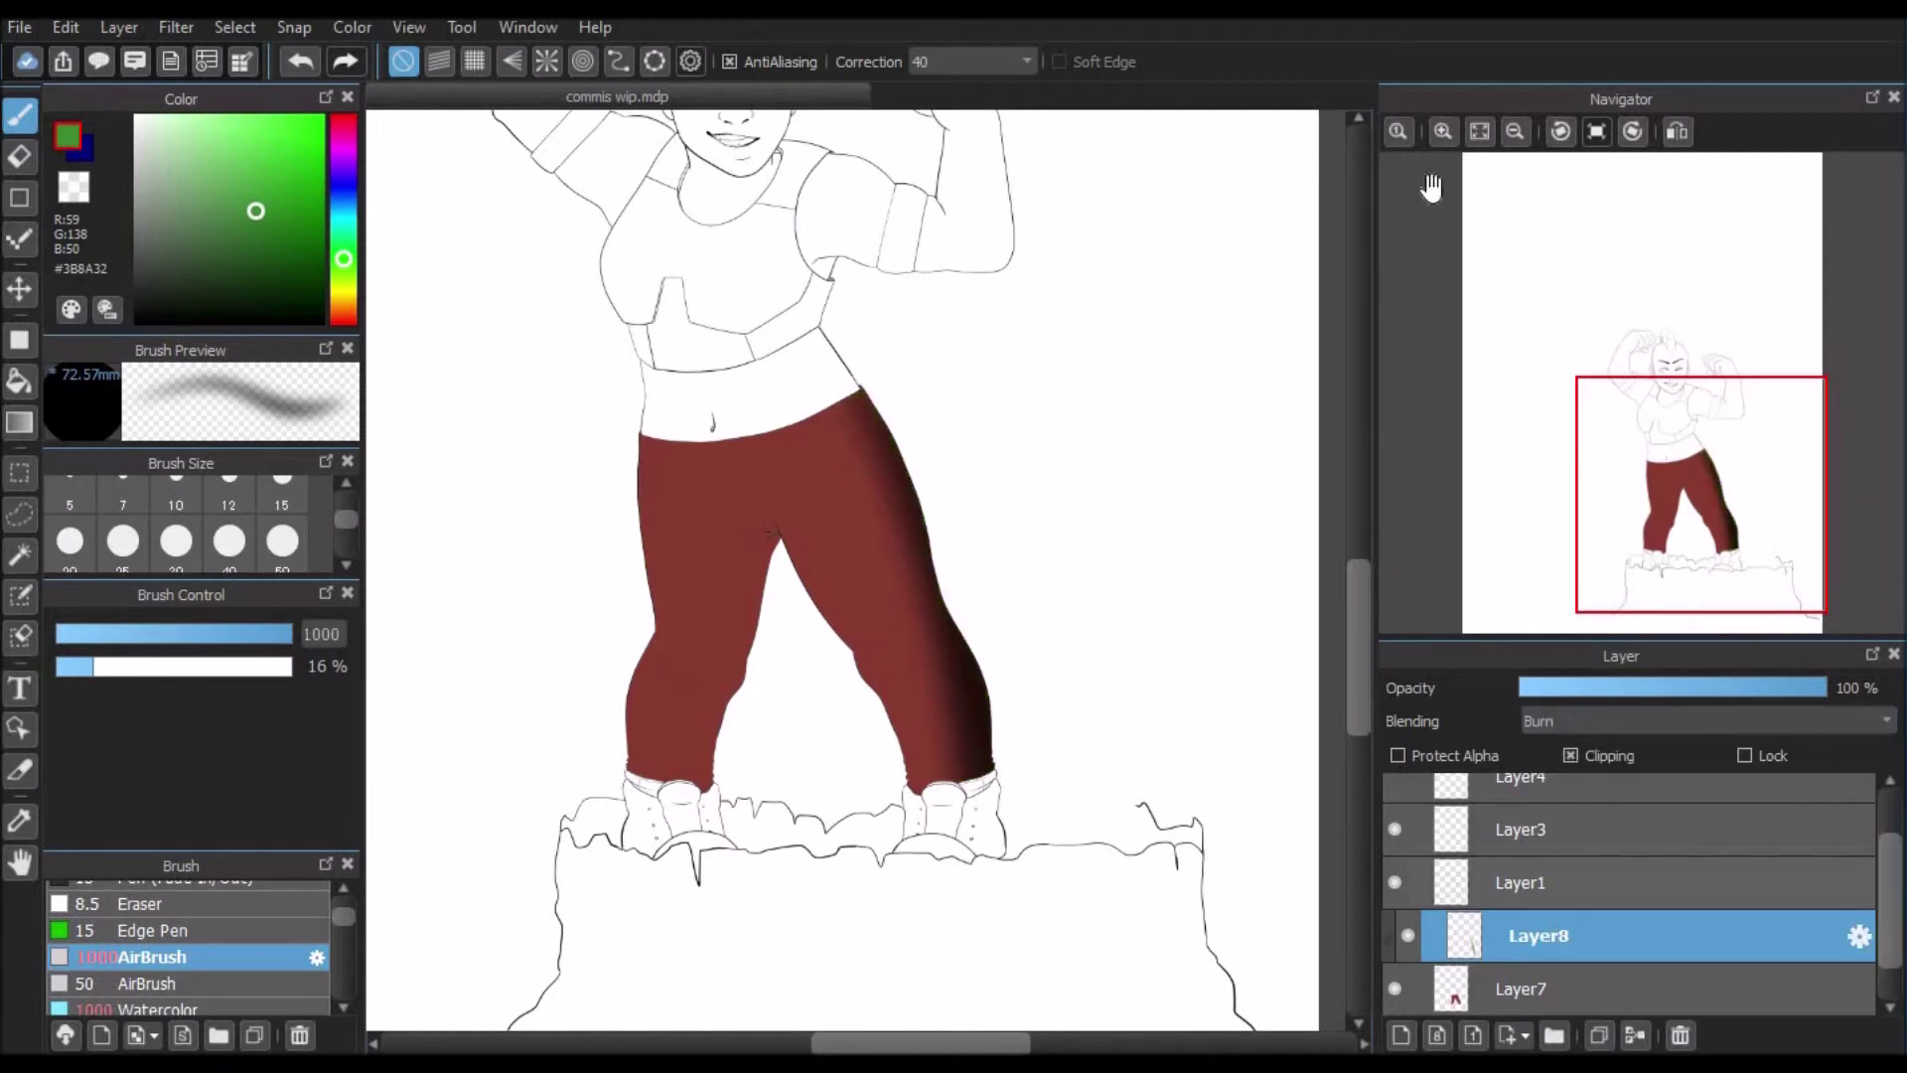
click(1443, 131)
click(1443, 131)
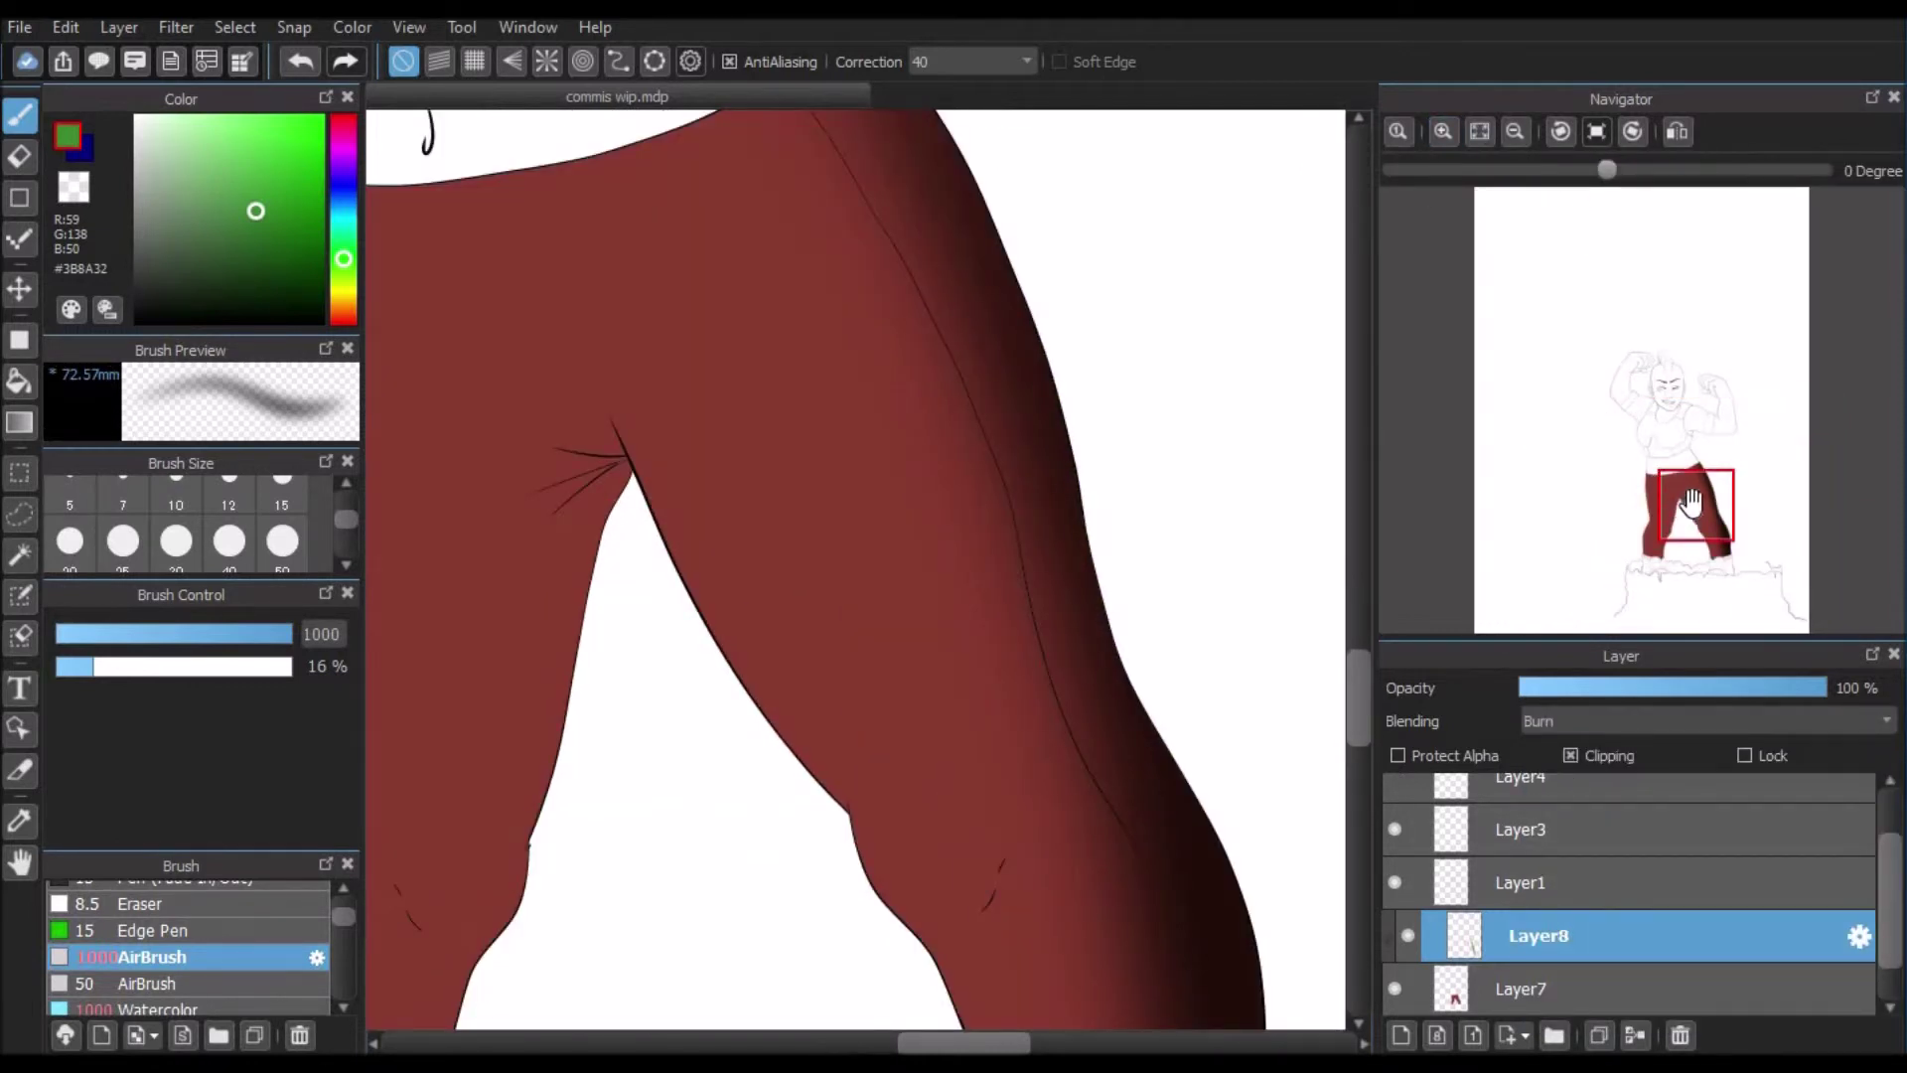
mouse_move(1703, 489)
mouse_down()
mouse_move(1713, 523)
mouse_move(1720, 494)
mouse_up()
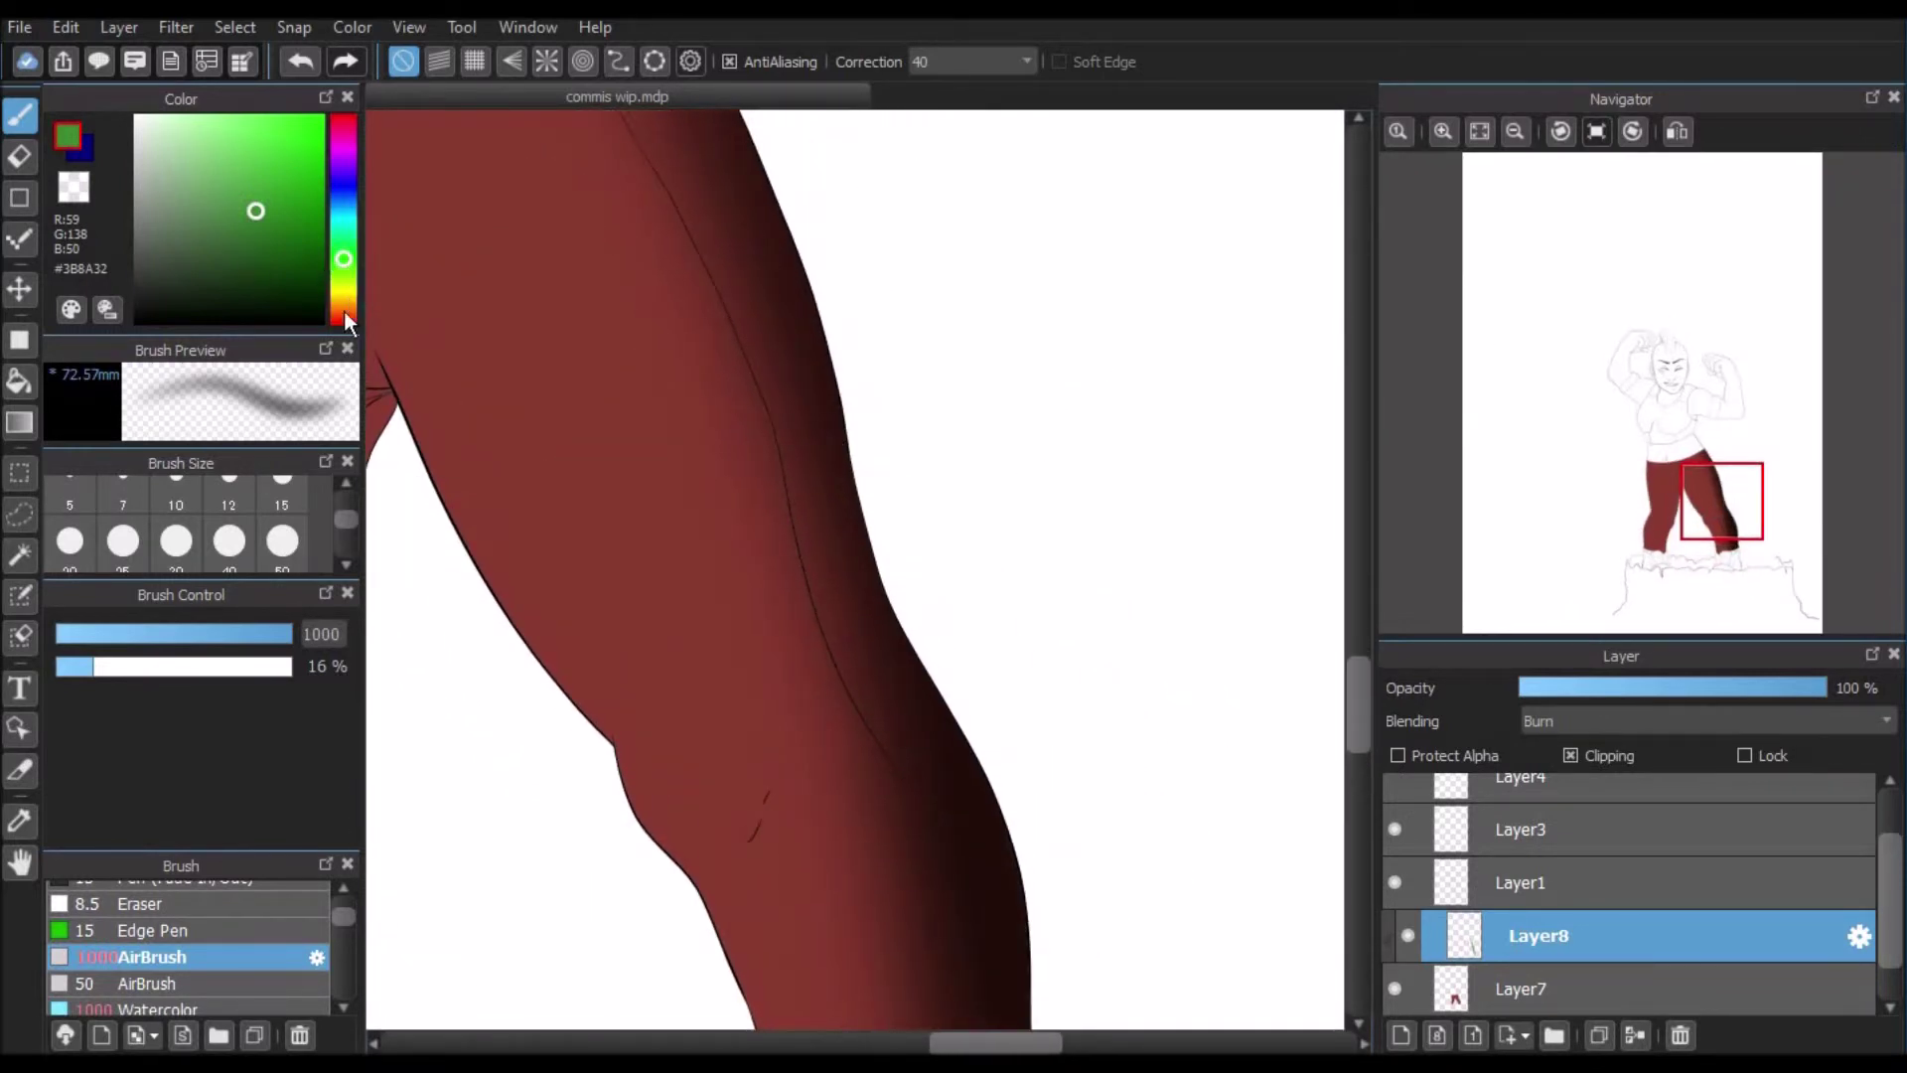
Step: Change the brush colour to red #B42924 and airbrush it down the trousers' outer leg on Layer8
click(344, 322)
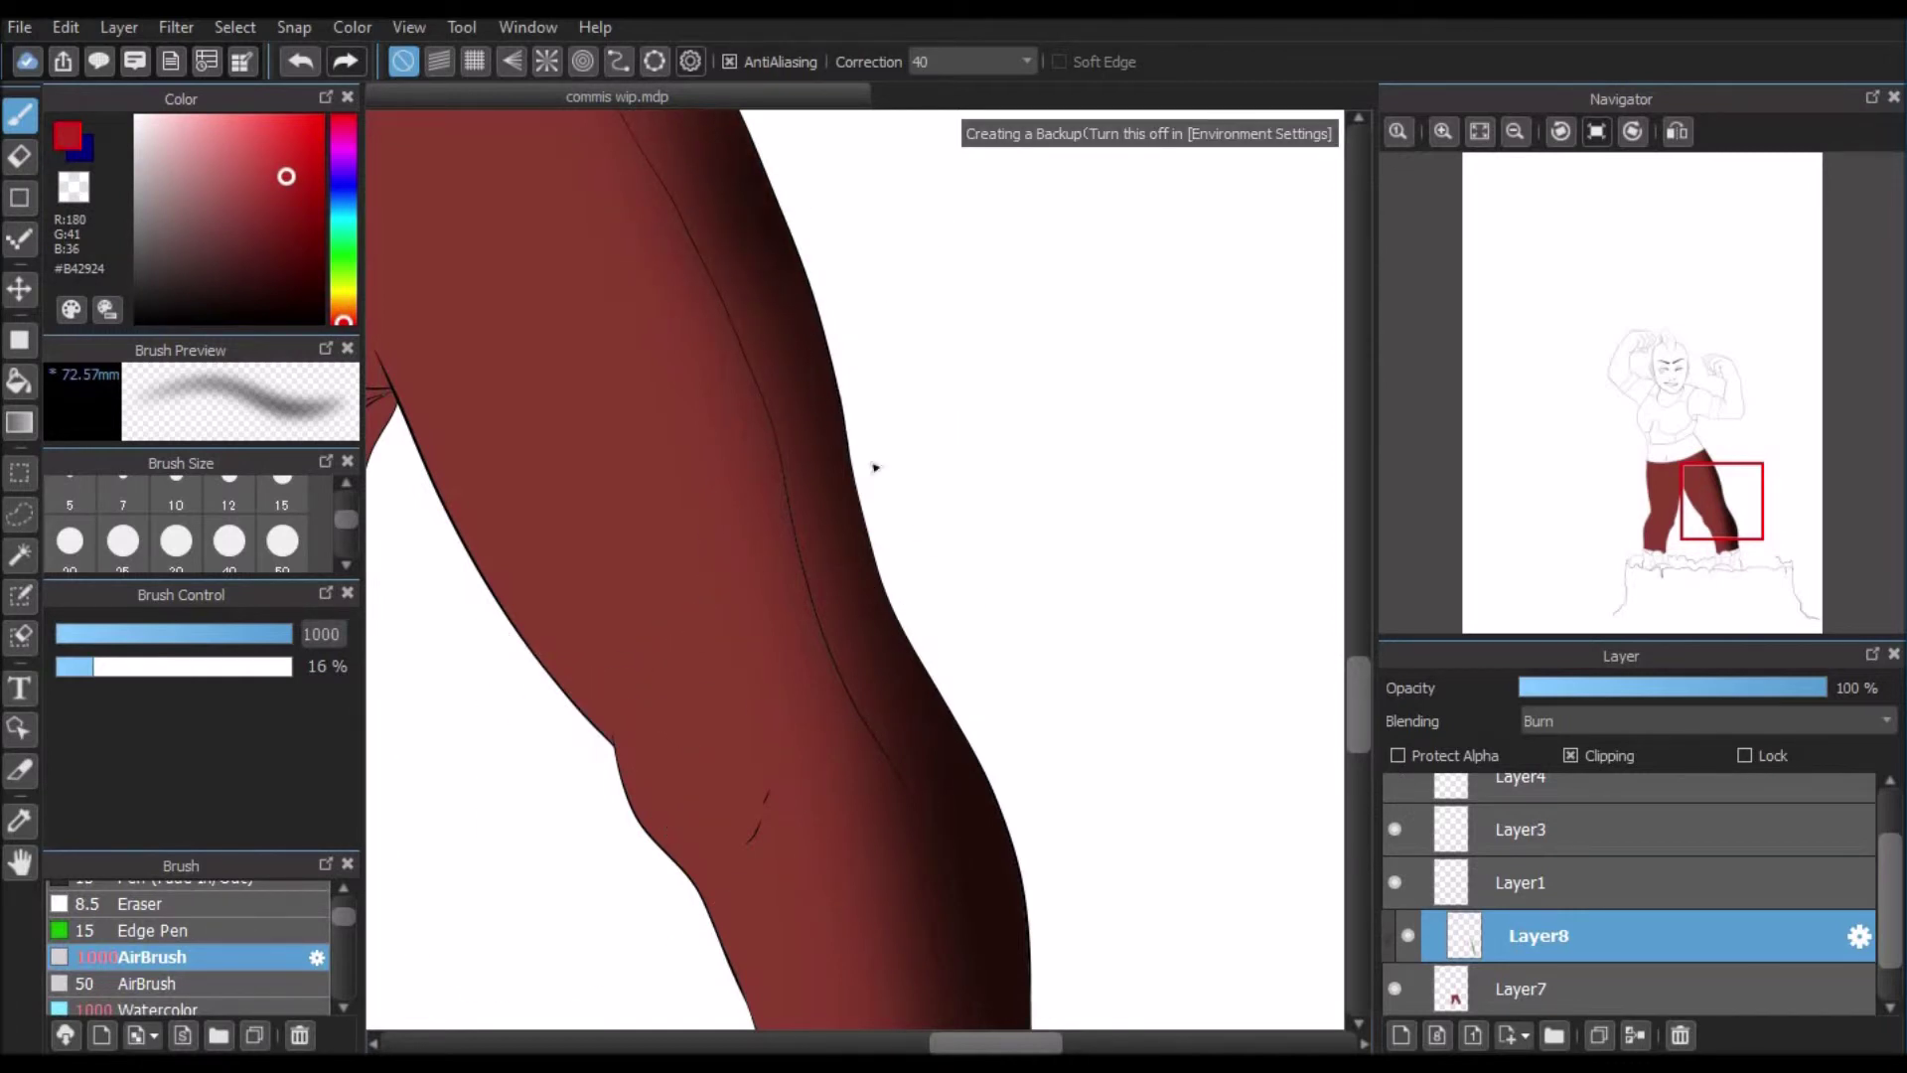
scroll(810, 487, down, 3)
drag(906, 715, 951, 996)
mouse_move(881, 562)
mouse_down()
mouse_move(939, 794)
mouse_move(946, 966)
mouse_up()
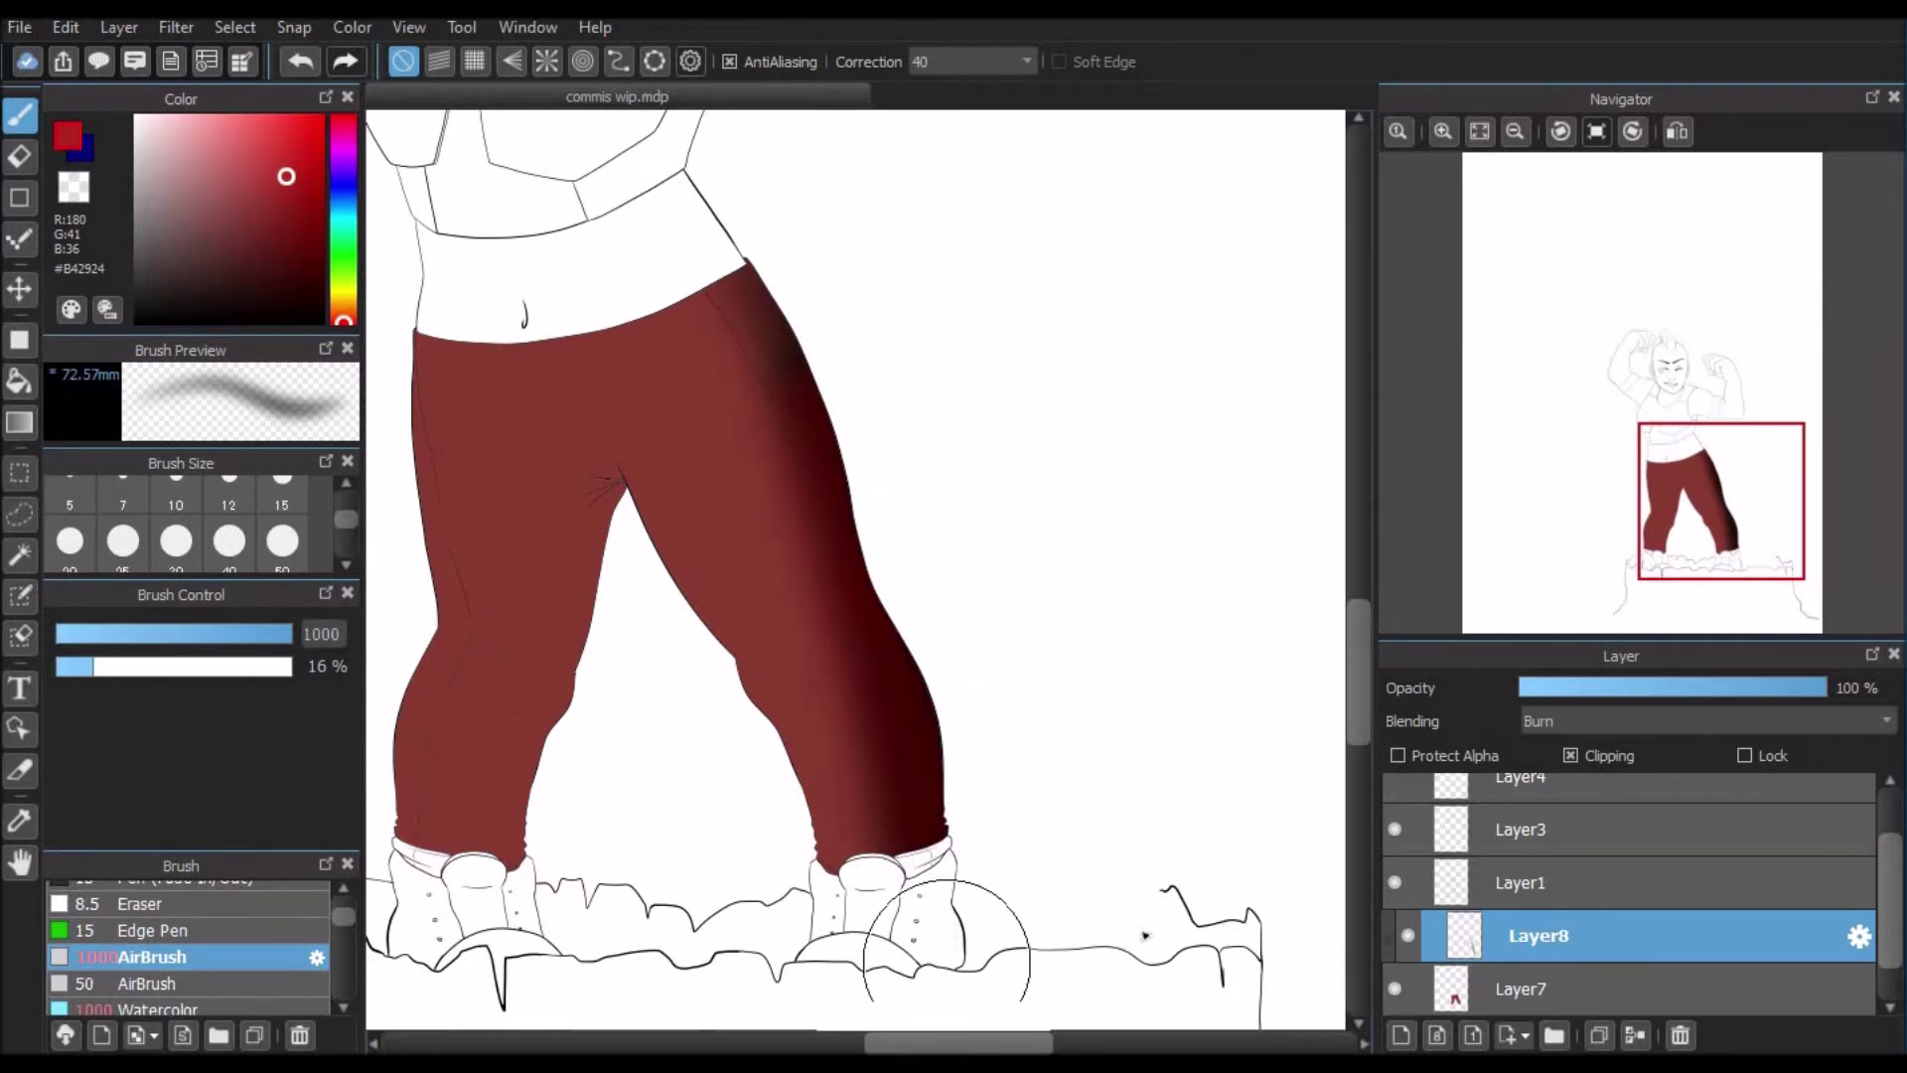
Step: Try the Soft Light blending mode on Layer8, and set it to Hard Light
click(1566, 721)
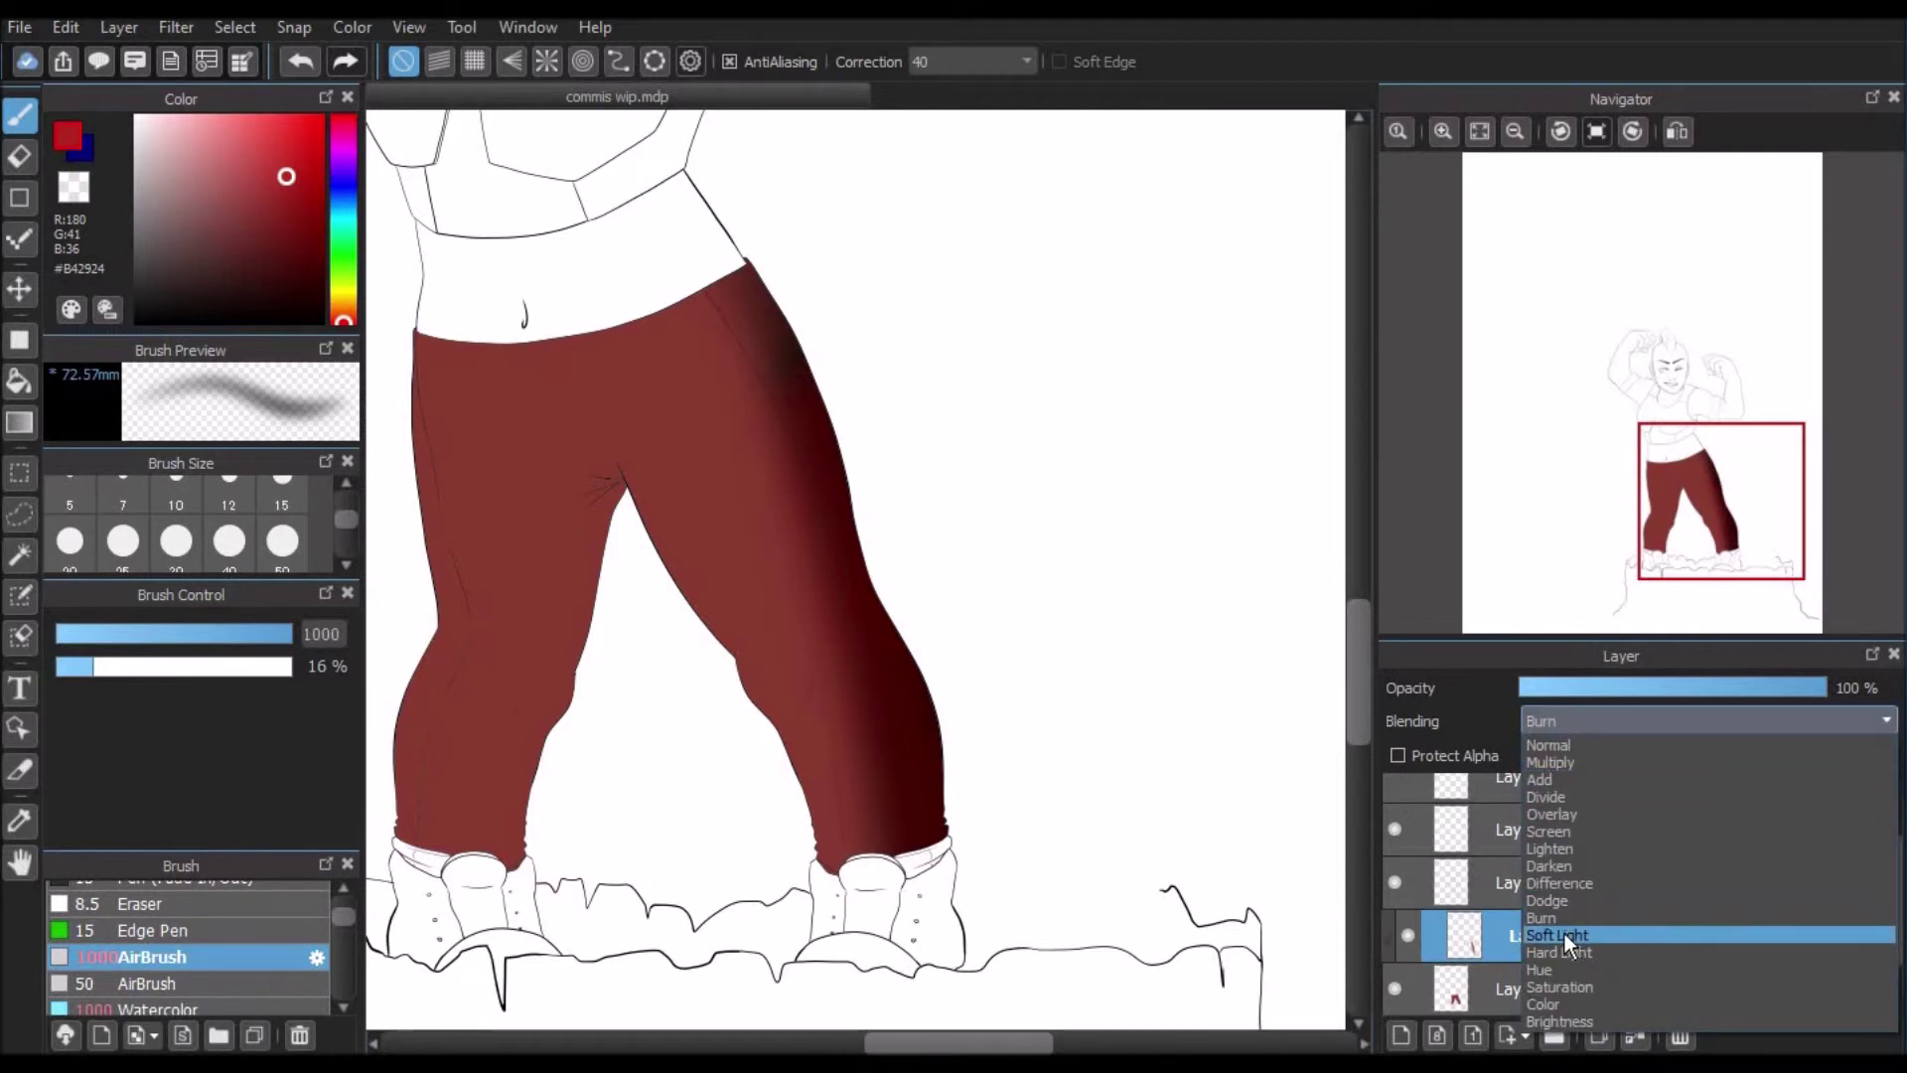
click(1564, 933)
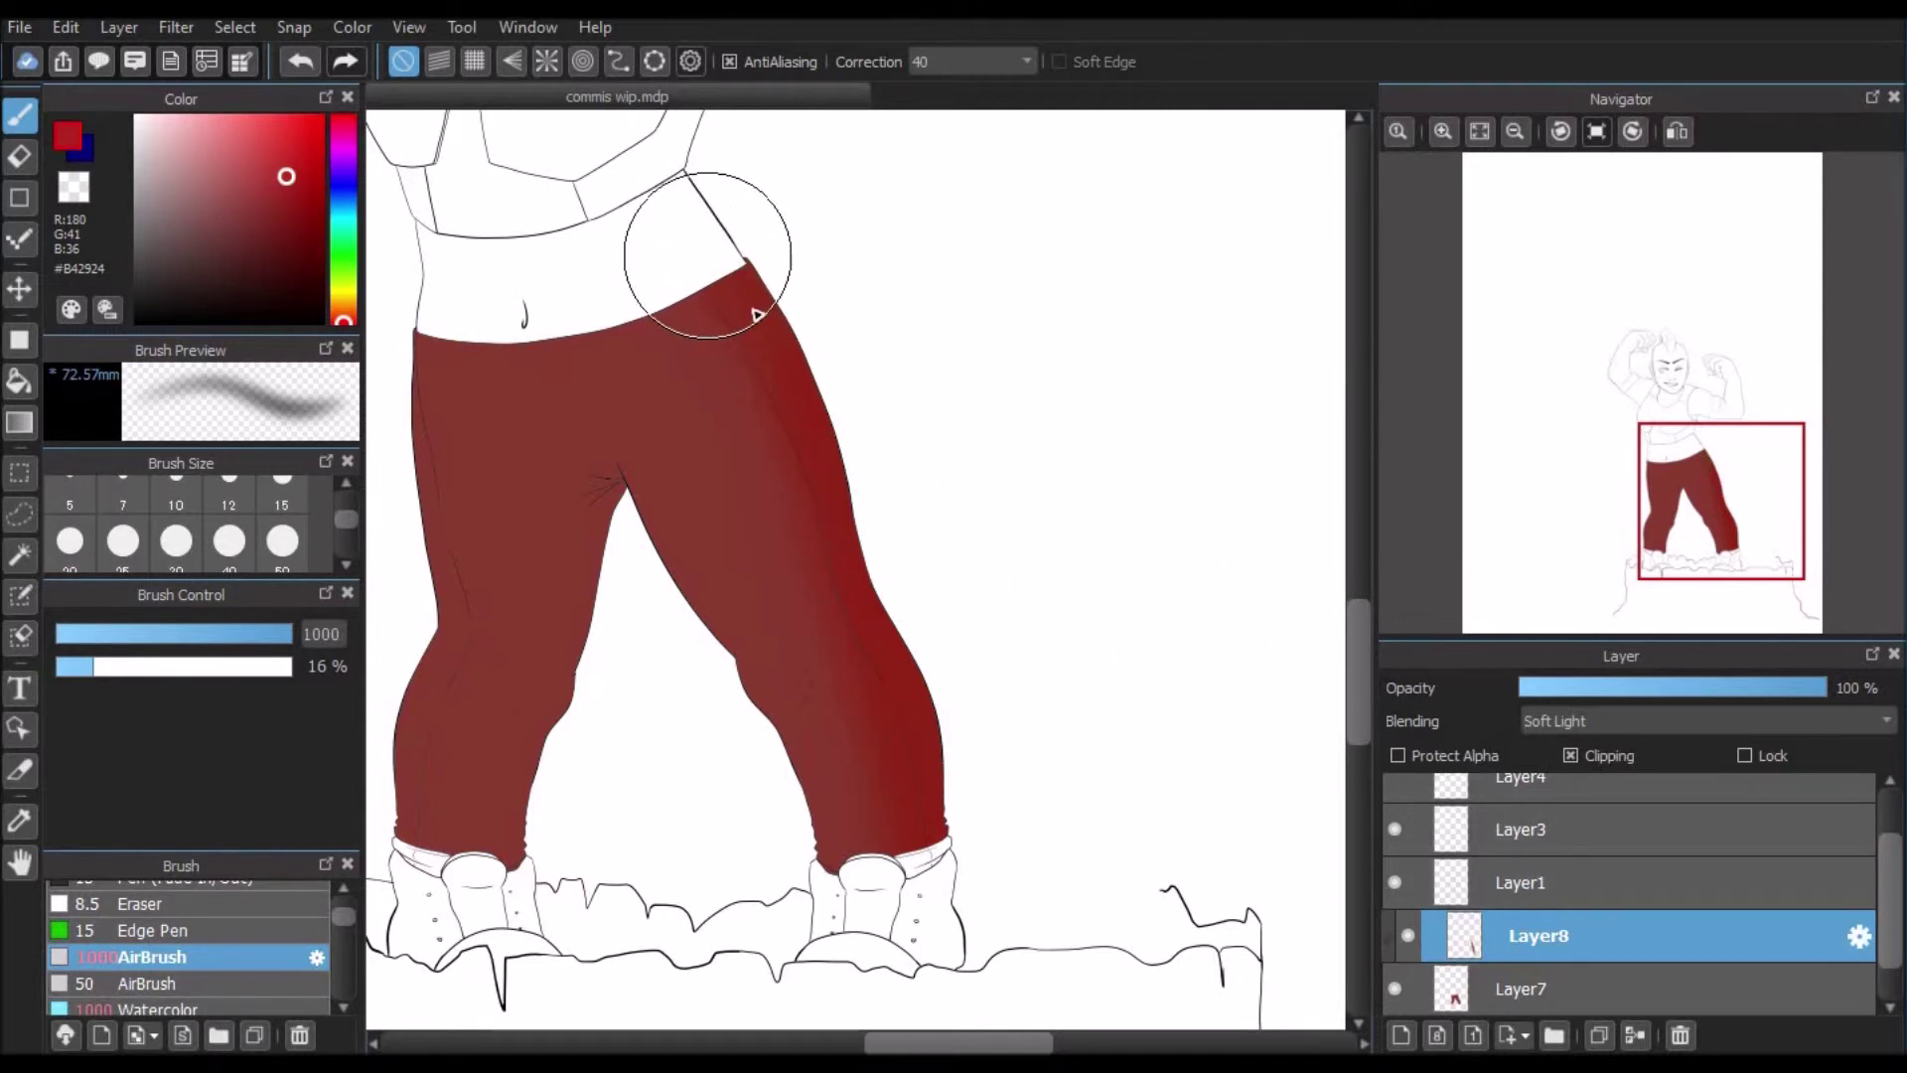
click(1589, 720)
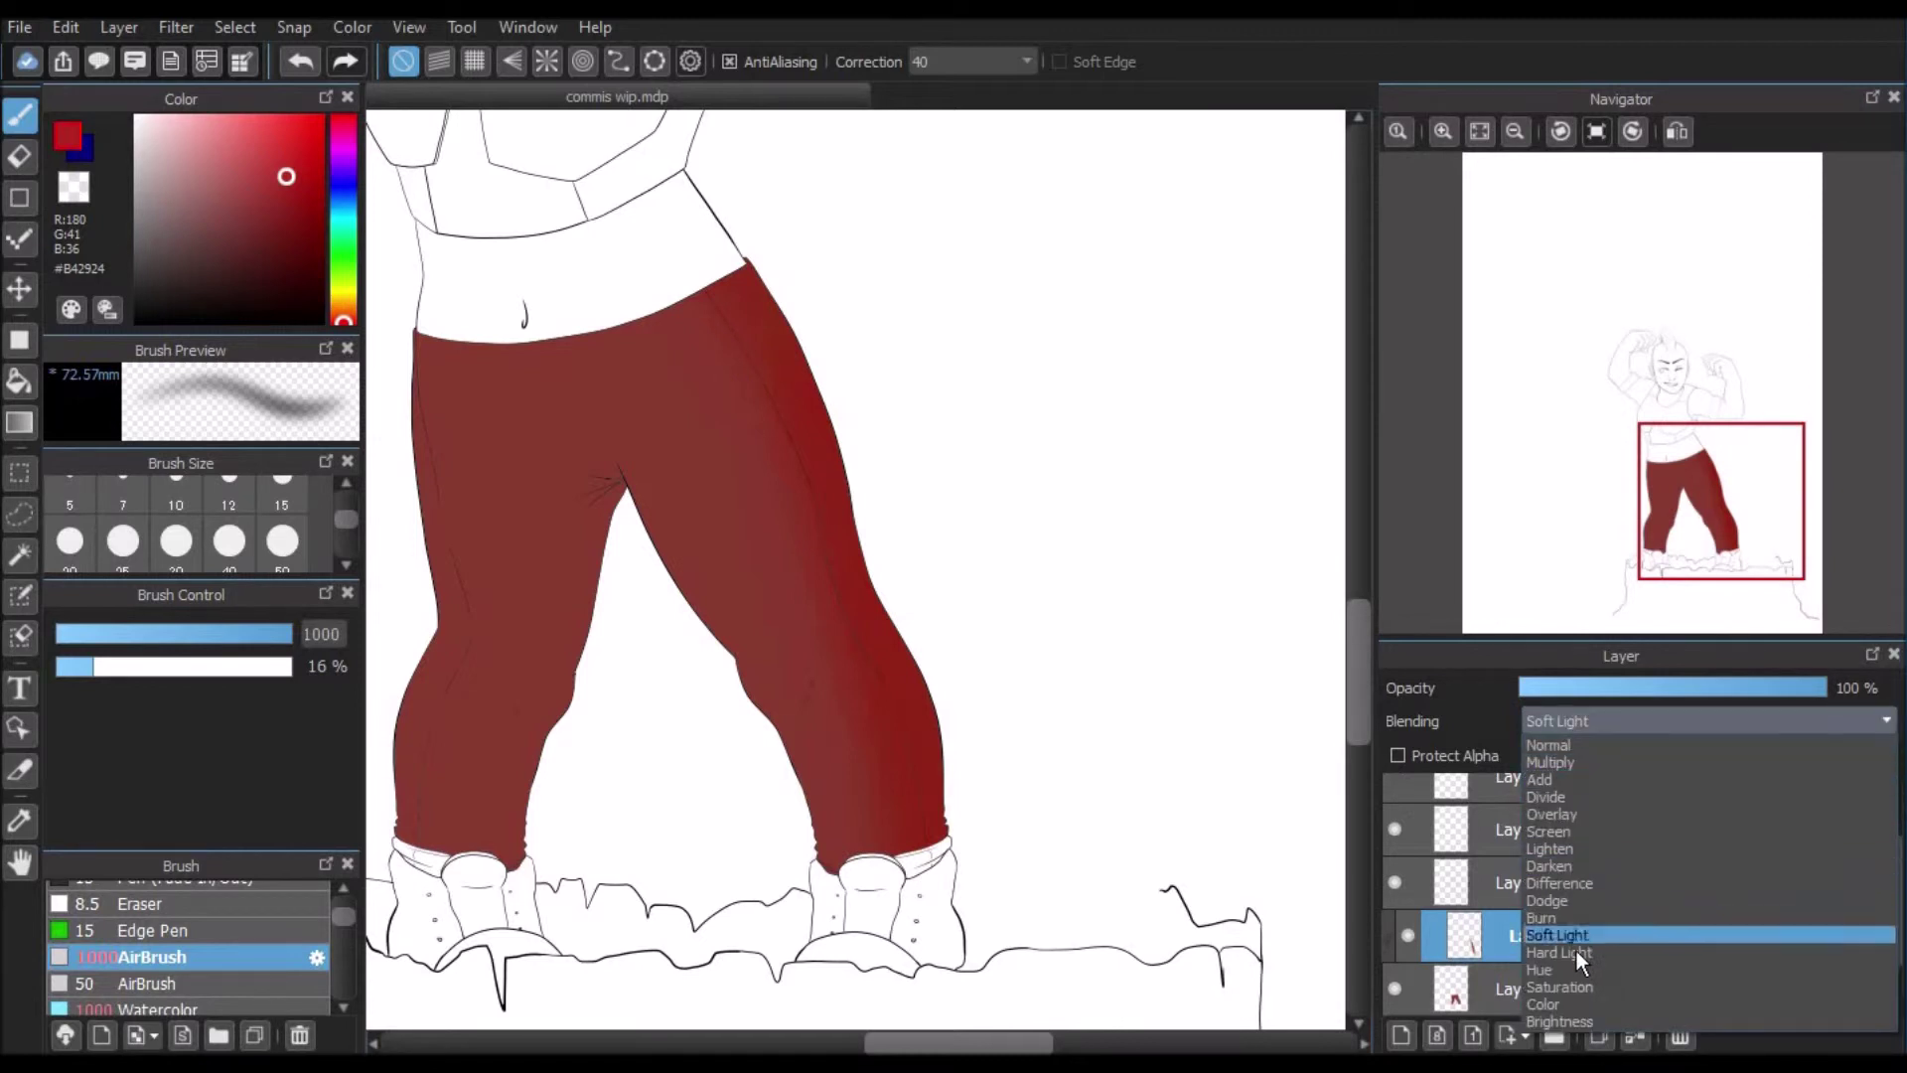
click(1577, 948)
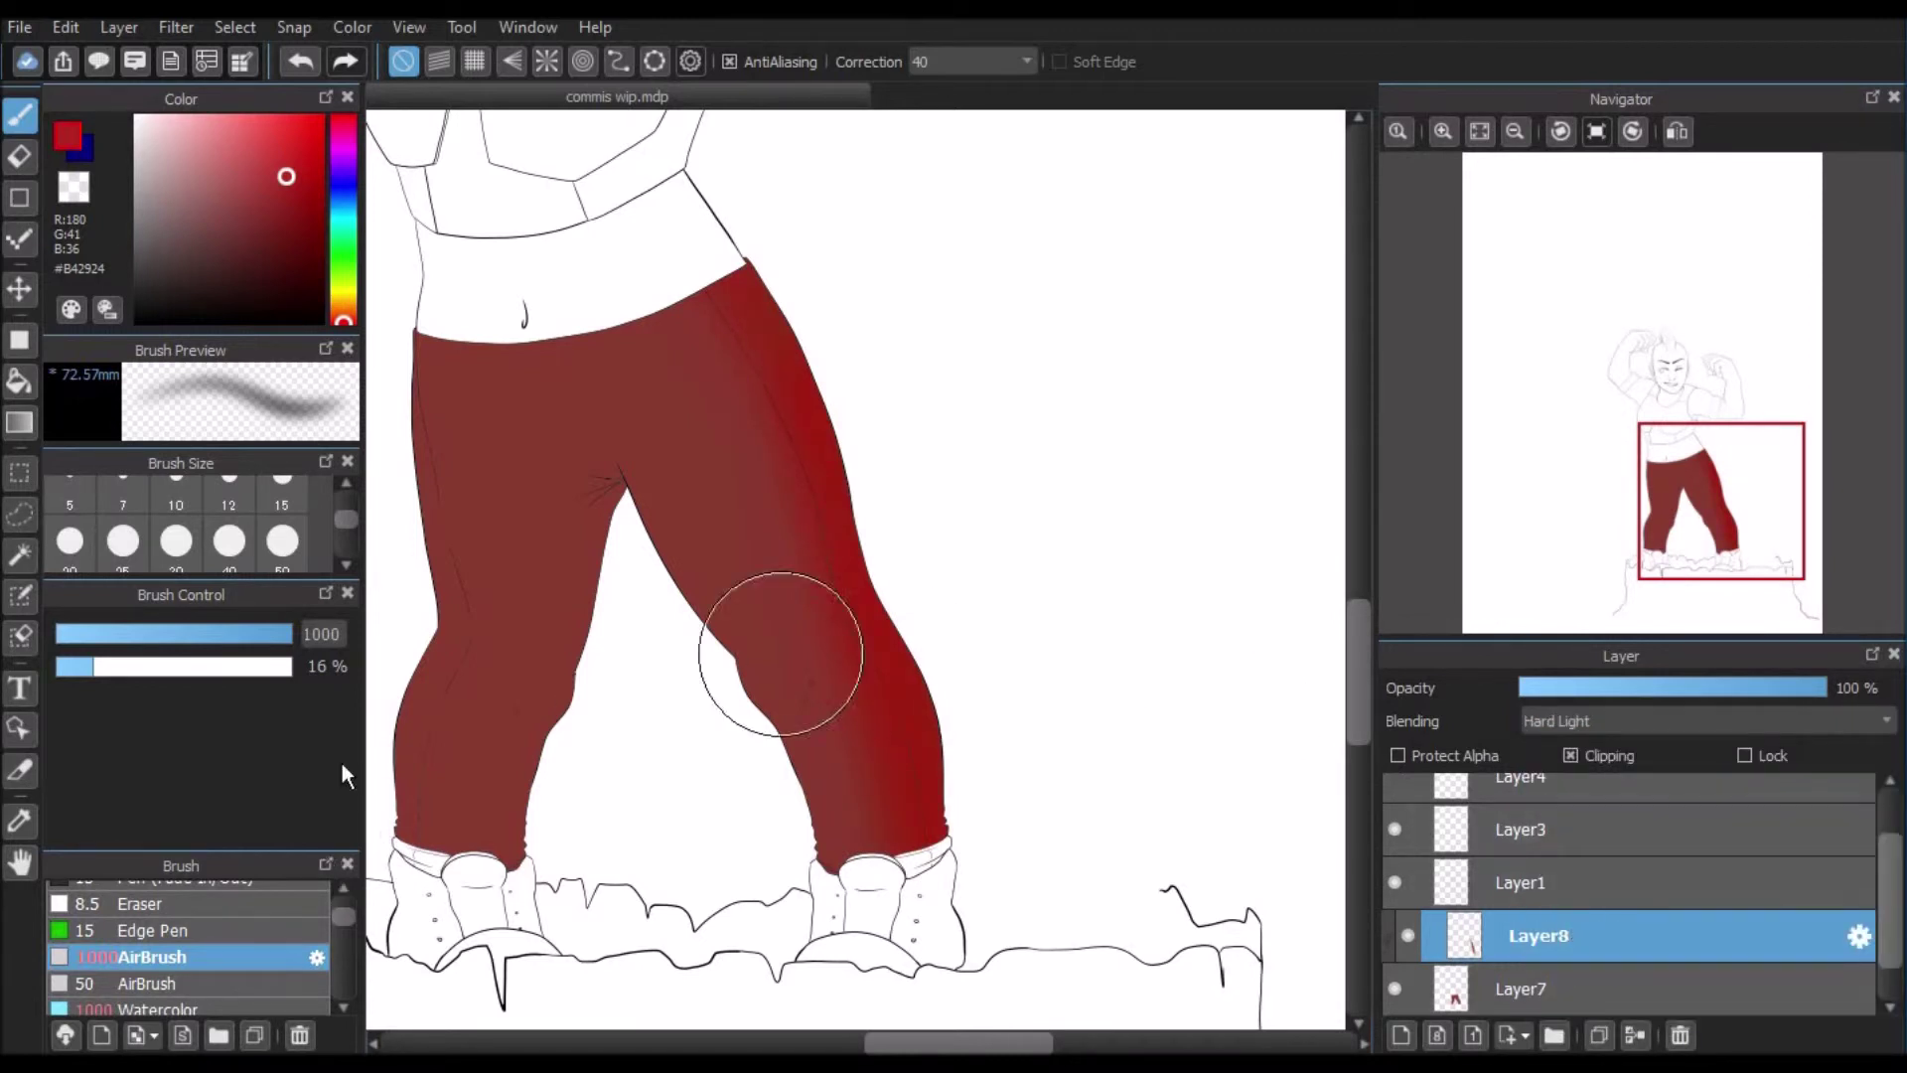
Step: Paint a red band and a white #FFFFFF band across the trousers' outer leg on Layer8 with the Pen brush
scroll(265, 914, up, 2)
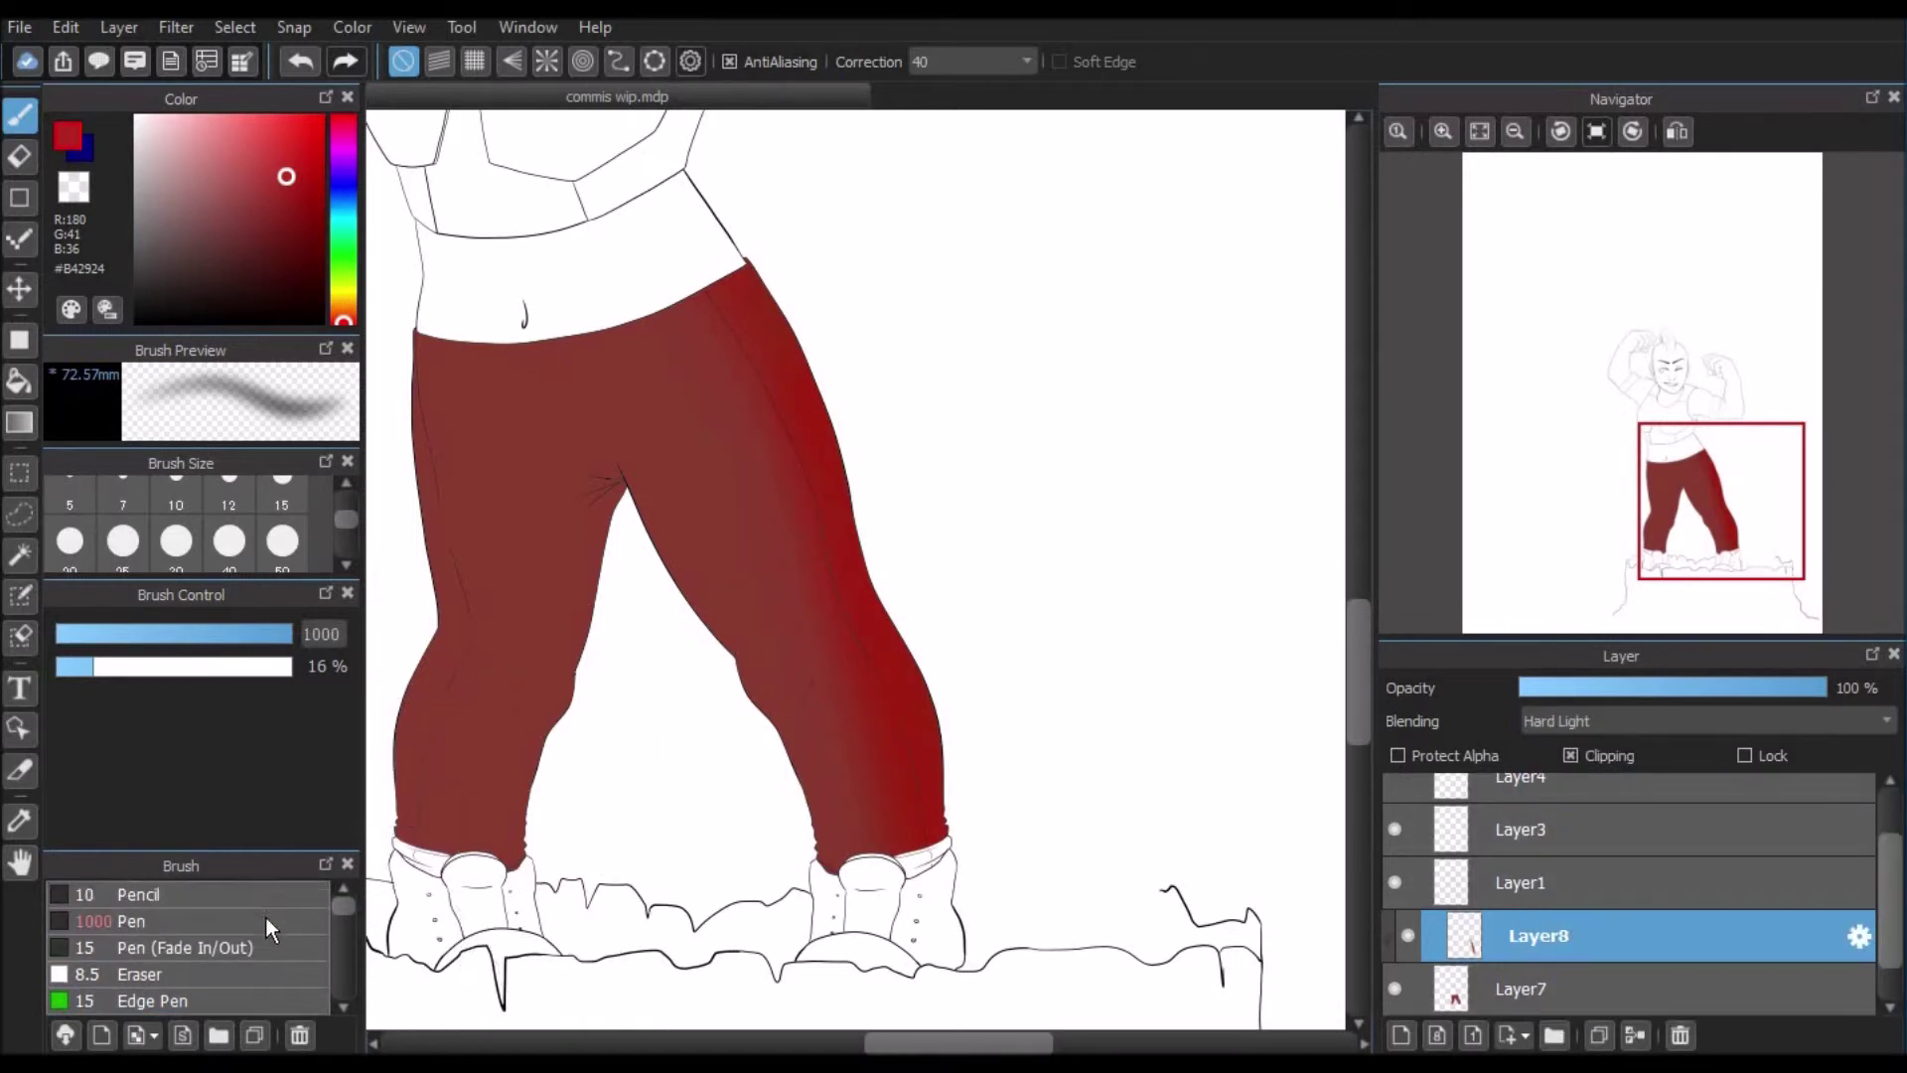
click(265, 920)
drag(770, 313, 642, 845)
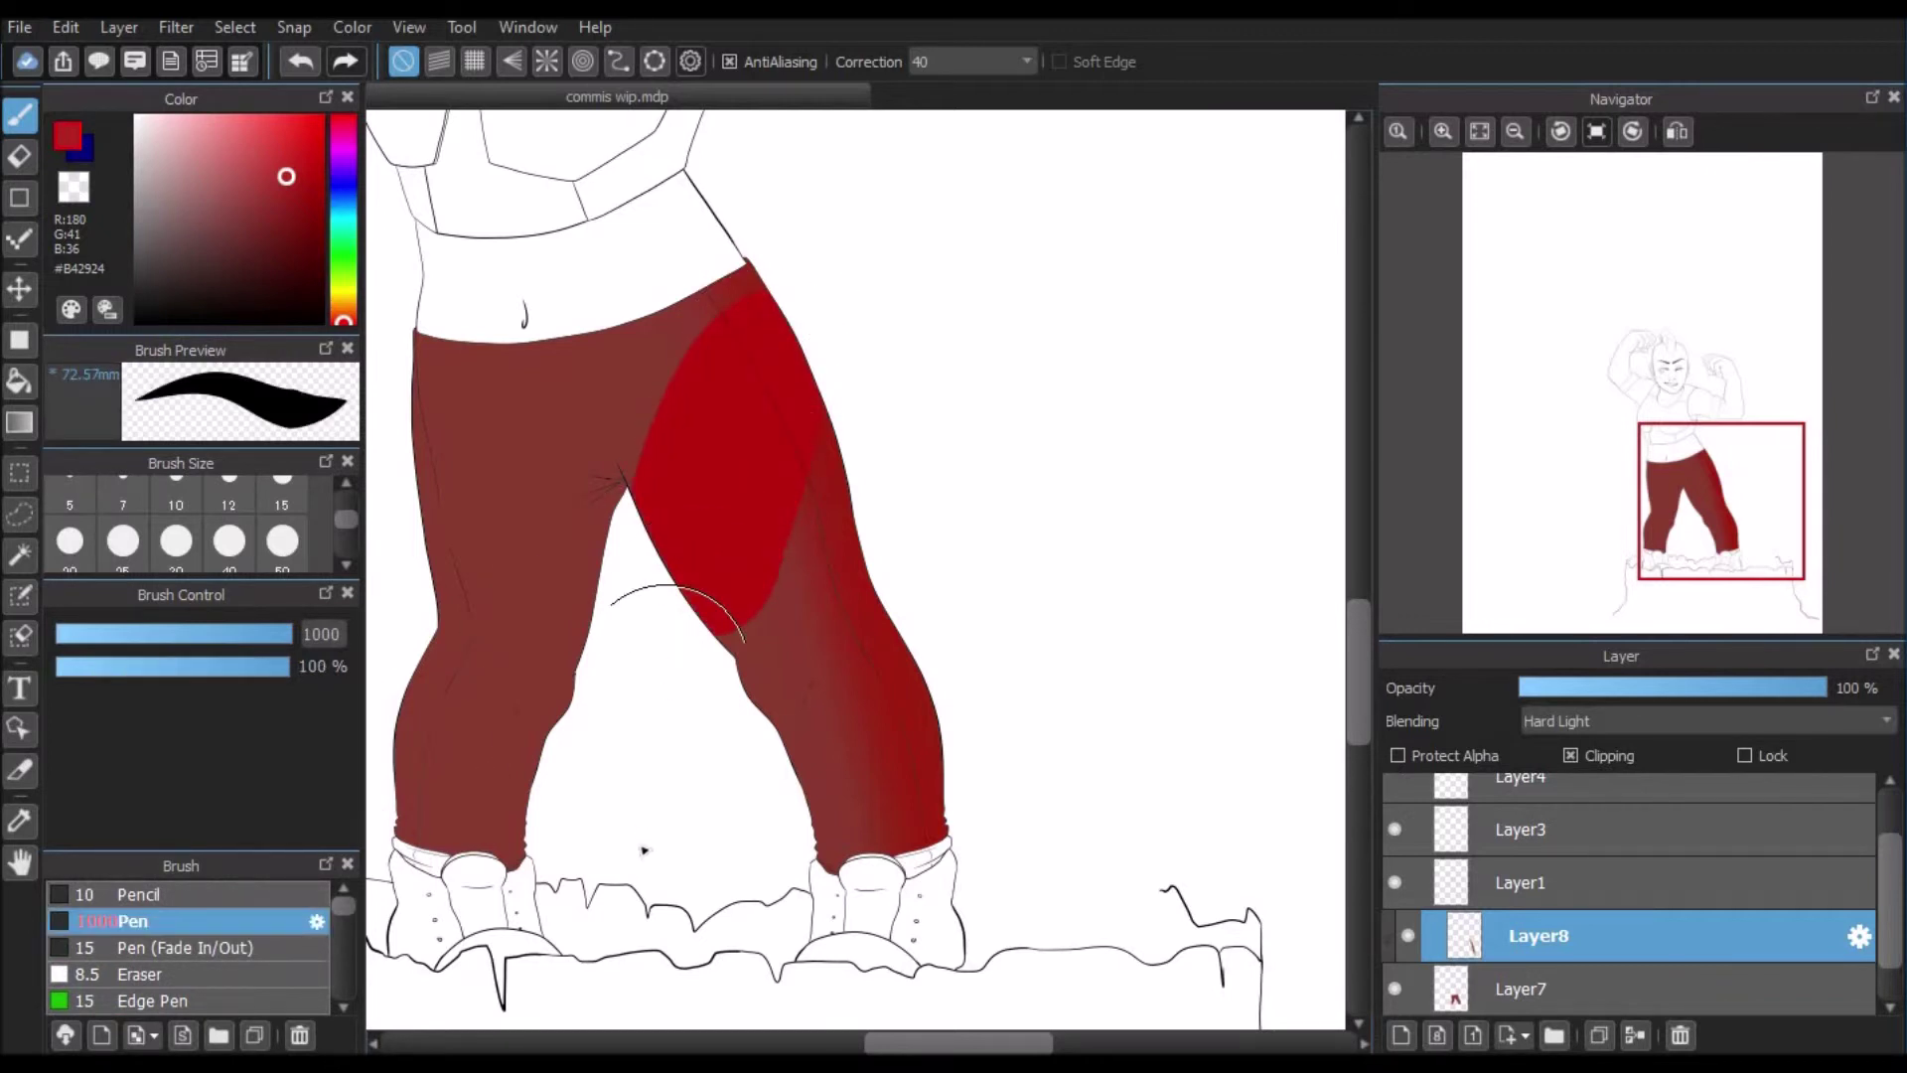
drag(211, 228, 121, 81)
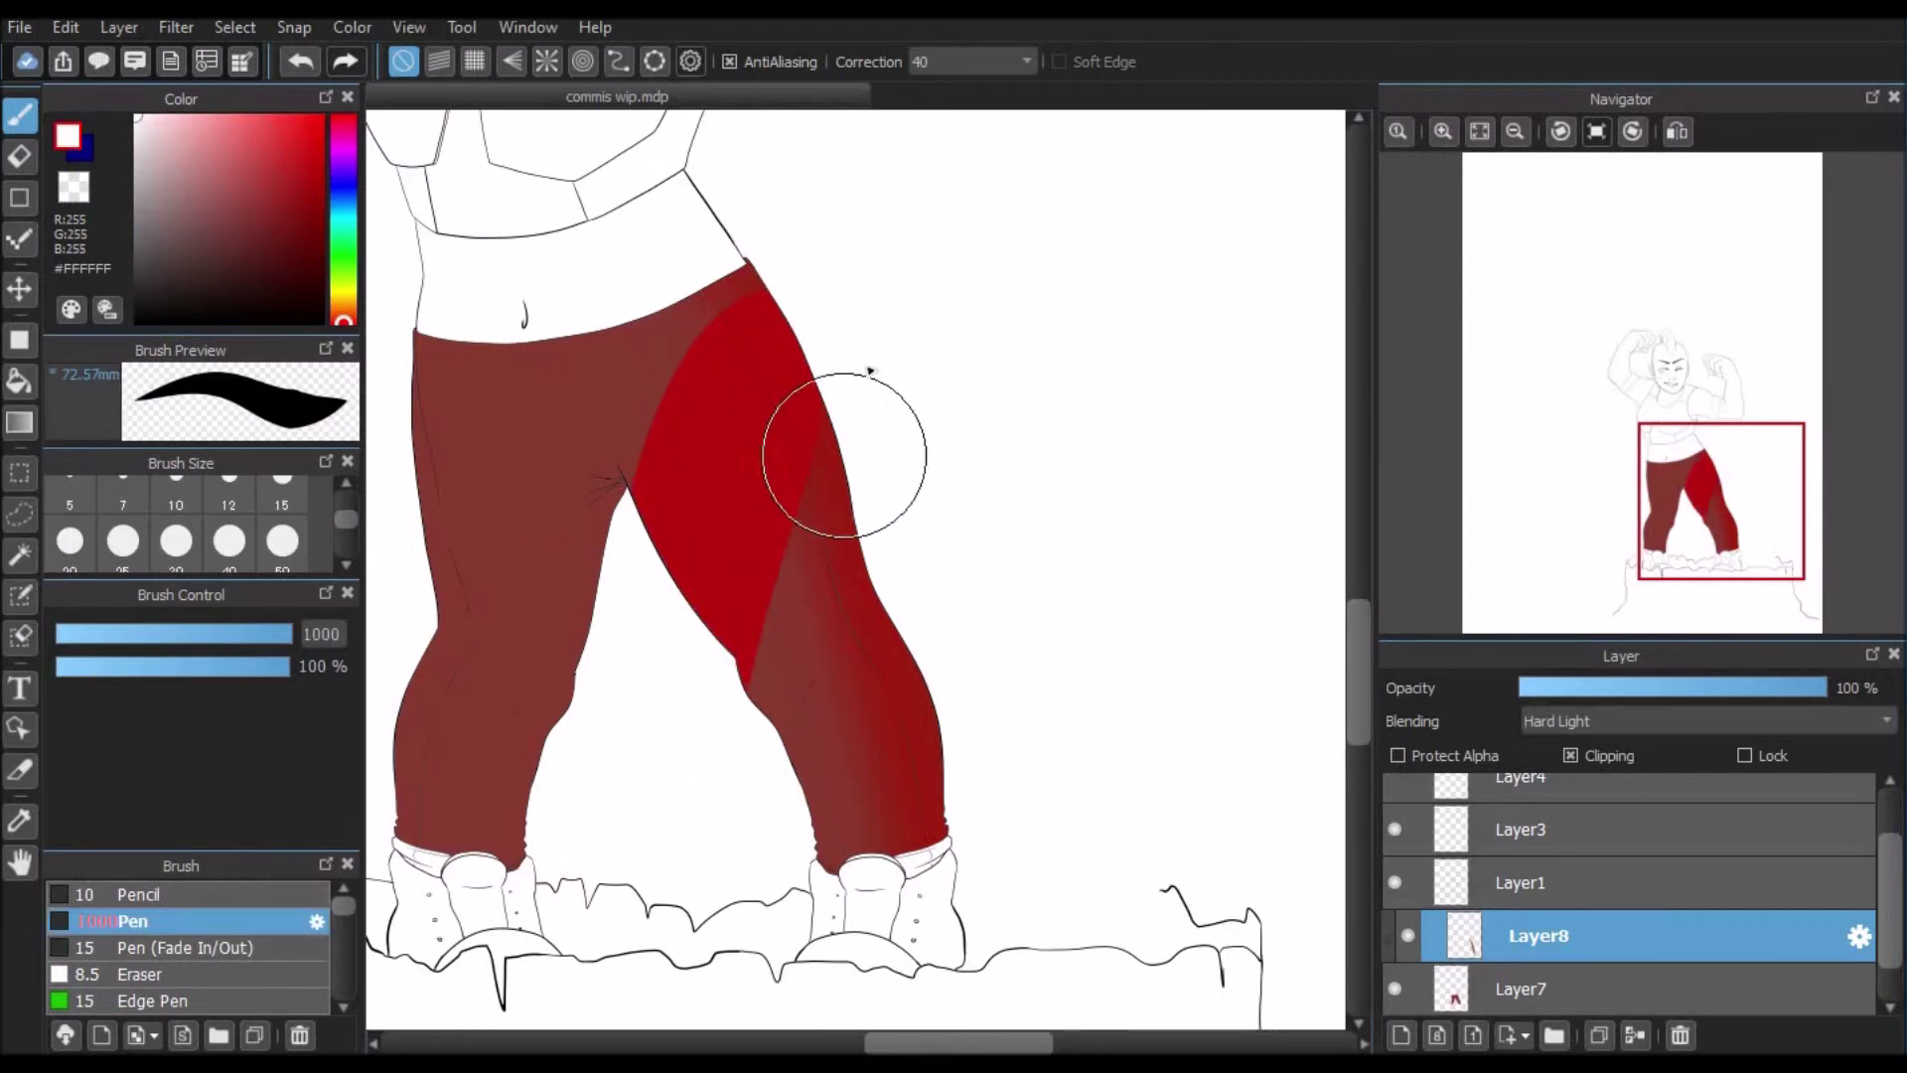
drag(860, 352, 711, 1012)
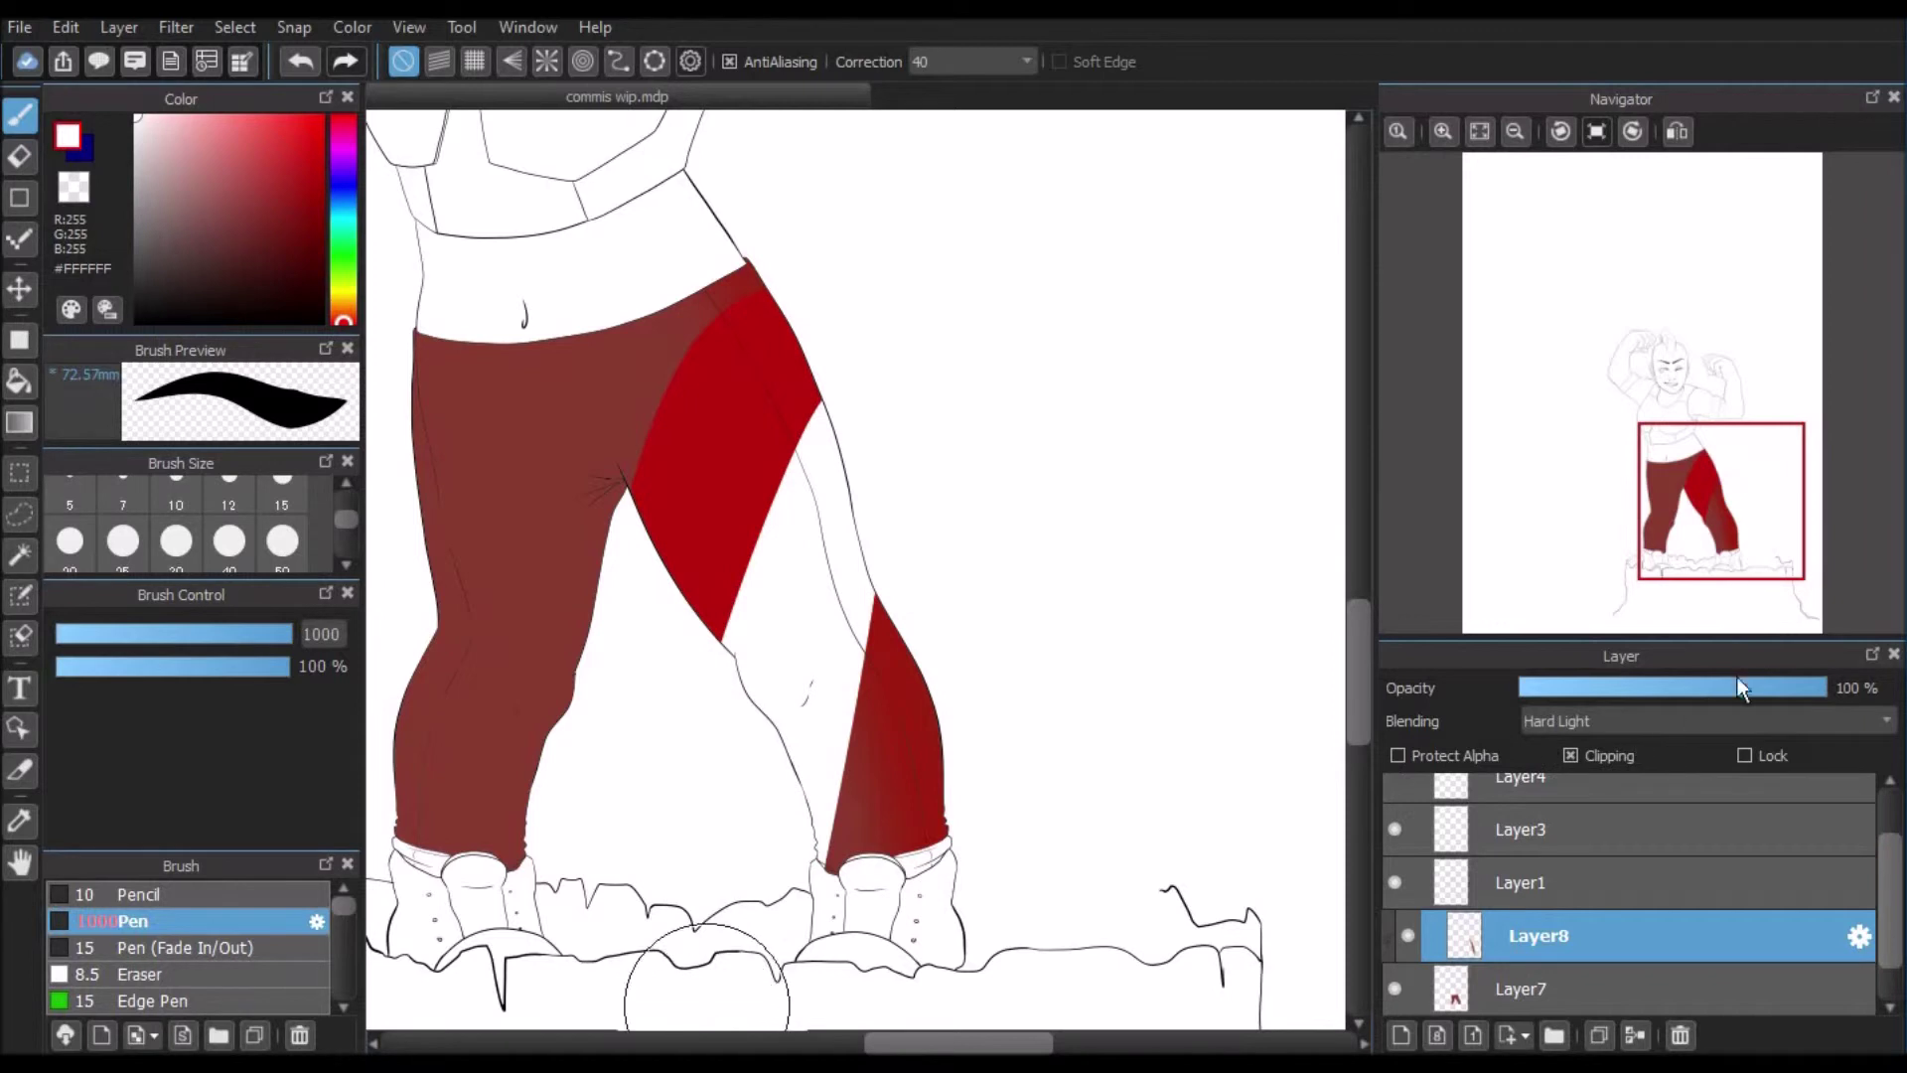
Step: Try Layer8 at 52% opacity, and restore it to 100%
drag(1762, 687, 1686, 687)
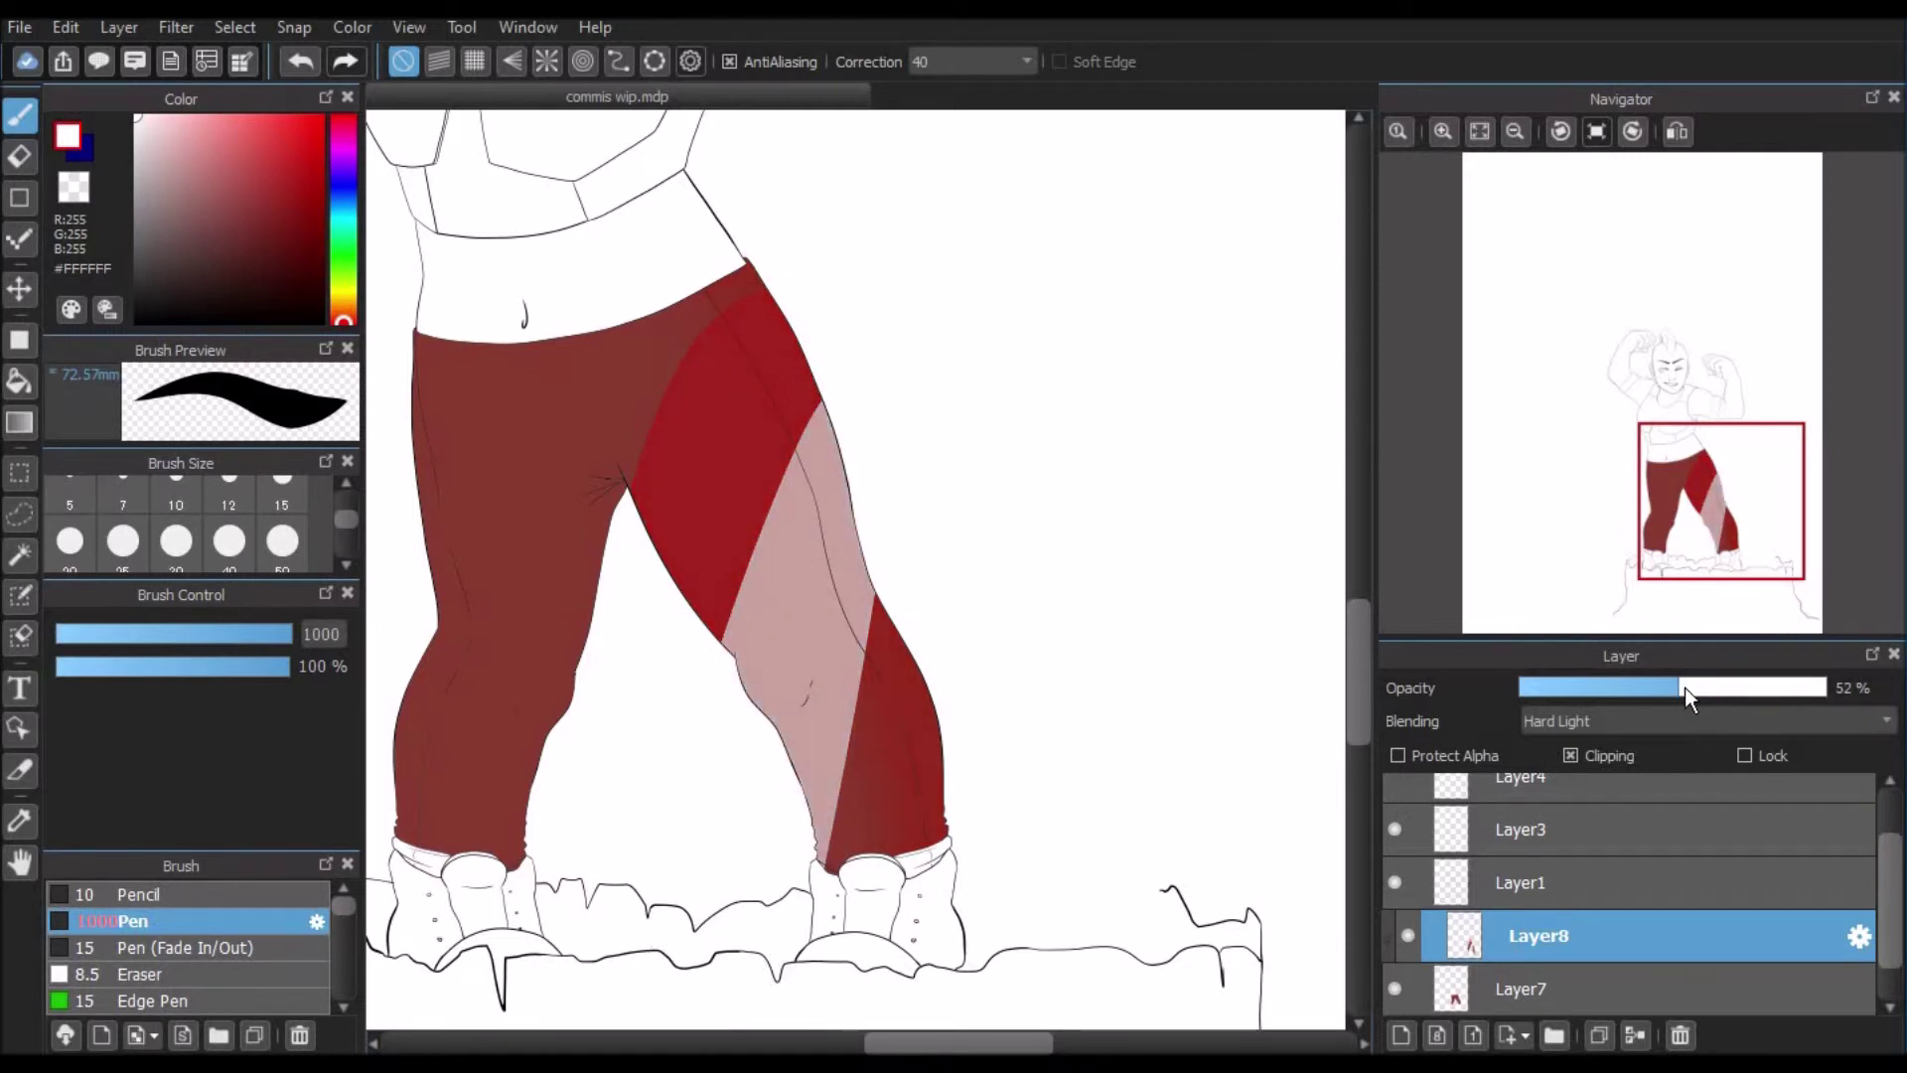
mouse_move(1818, 685)
mouse_down()
mouse_move(1686, 687)
mouse_move(1827, 687)
mouse_up()
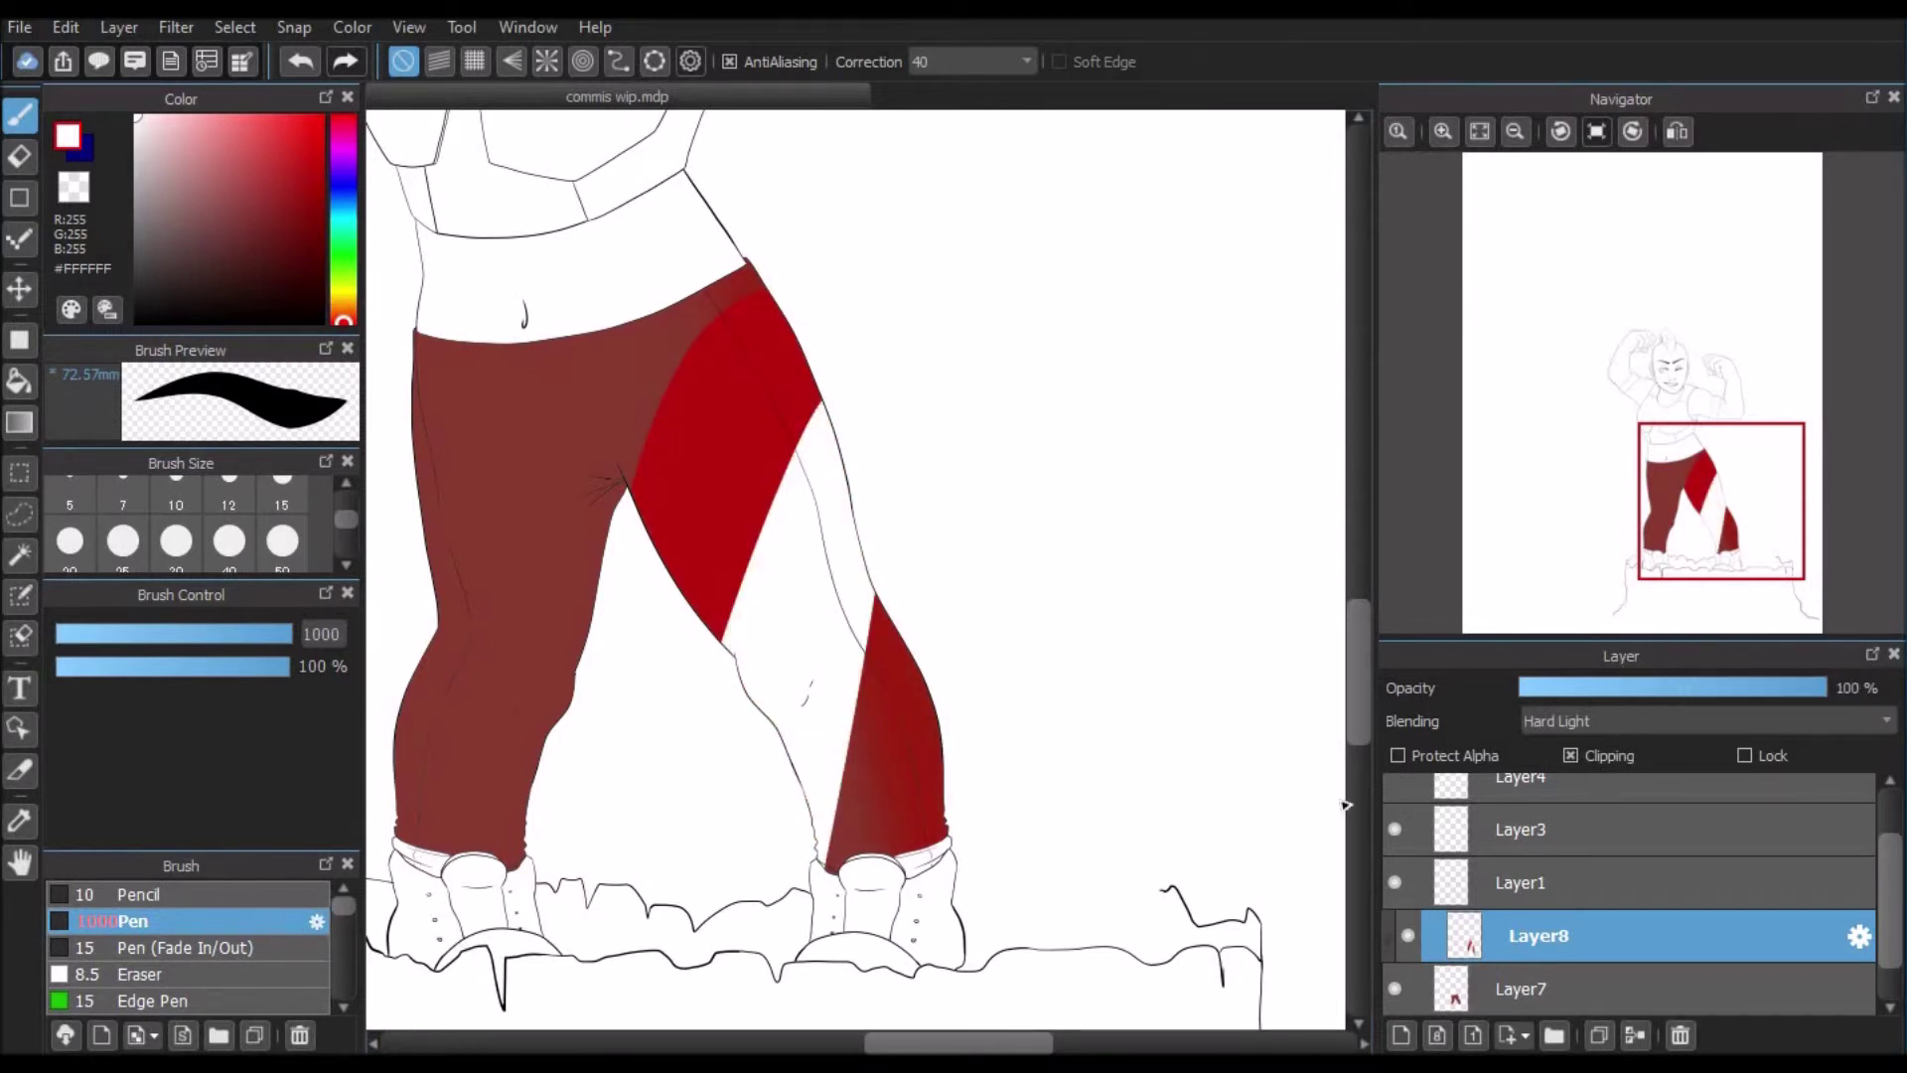
drag(1892, 943, 1894, 994)
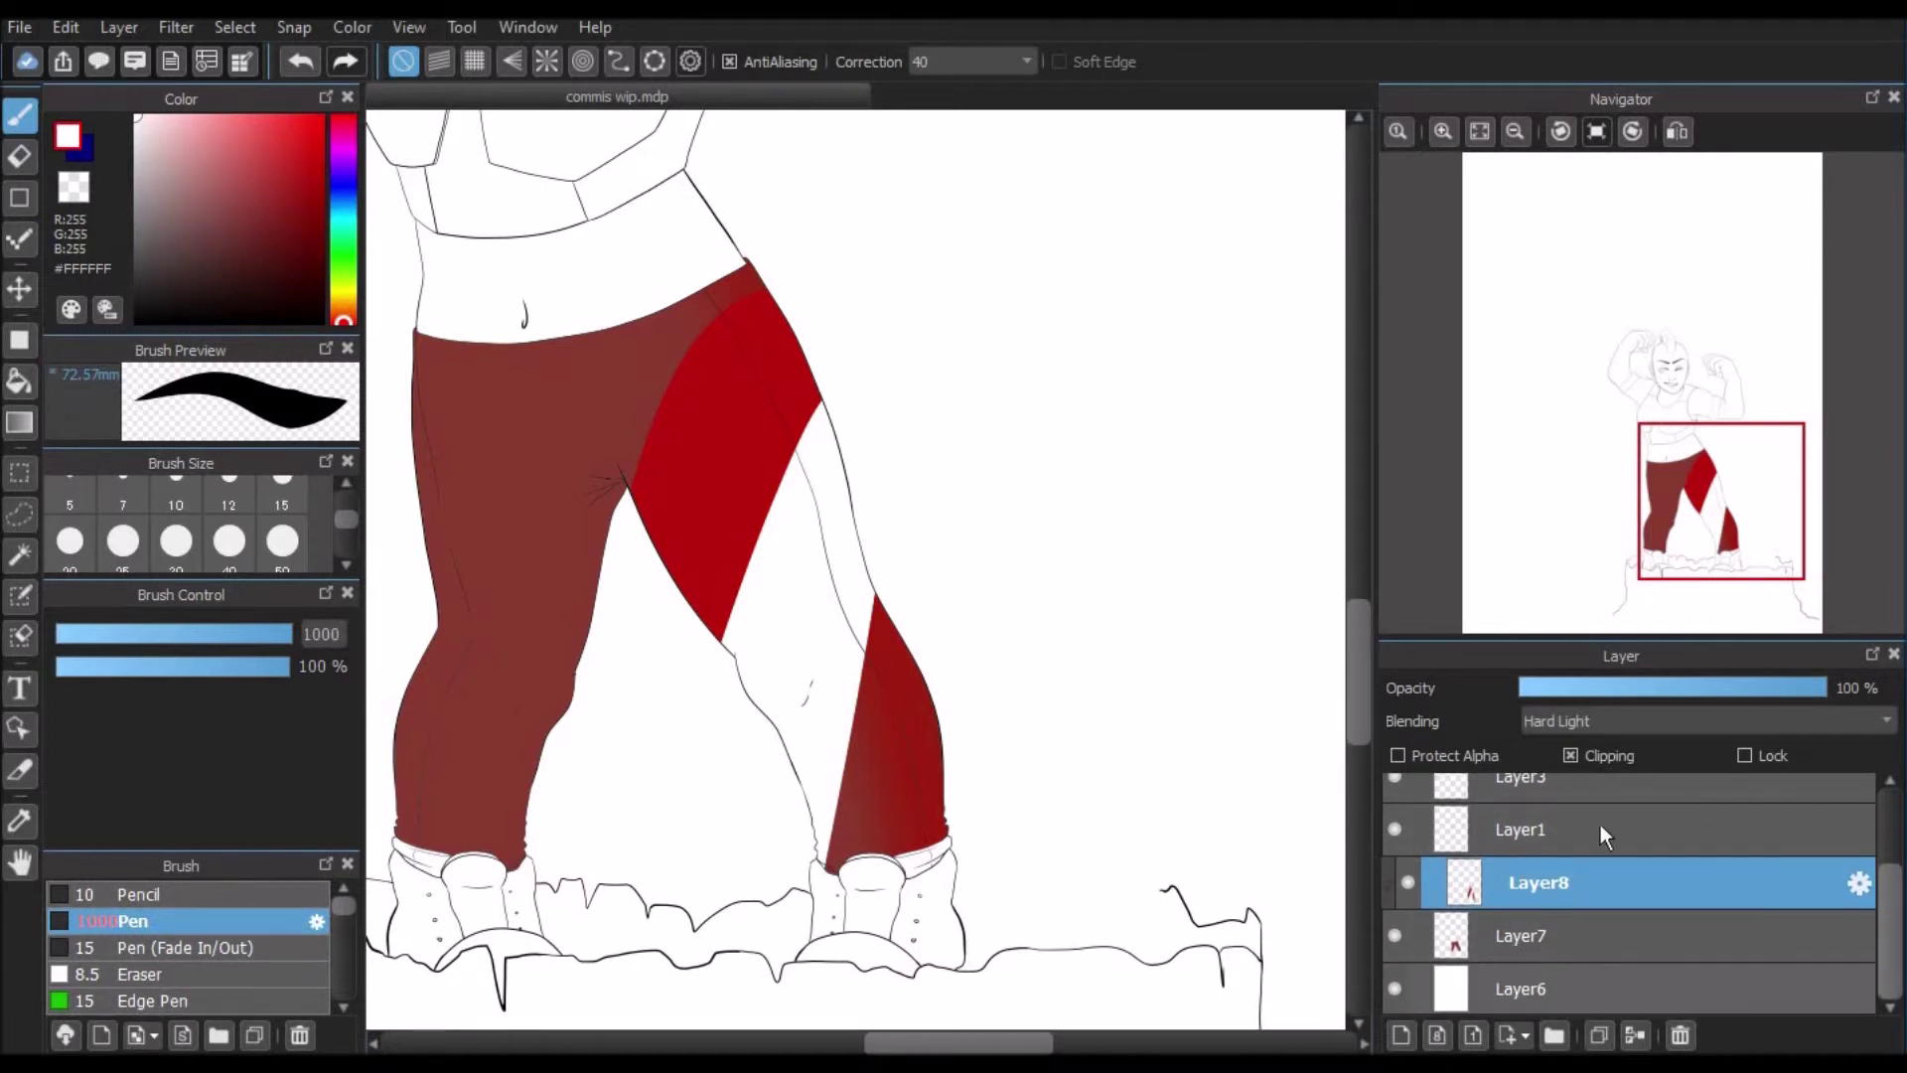
Step: Set Layer8's blending mode to Hue and paint green #3BAC27 down the outer leg of the trousers
click(1618, 722)
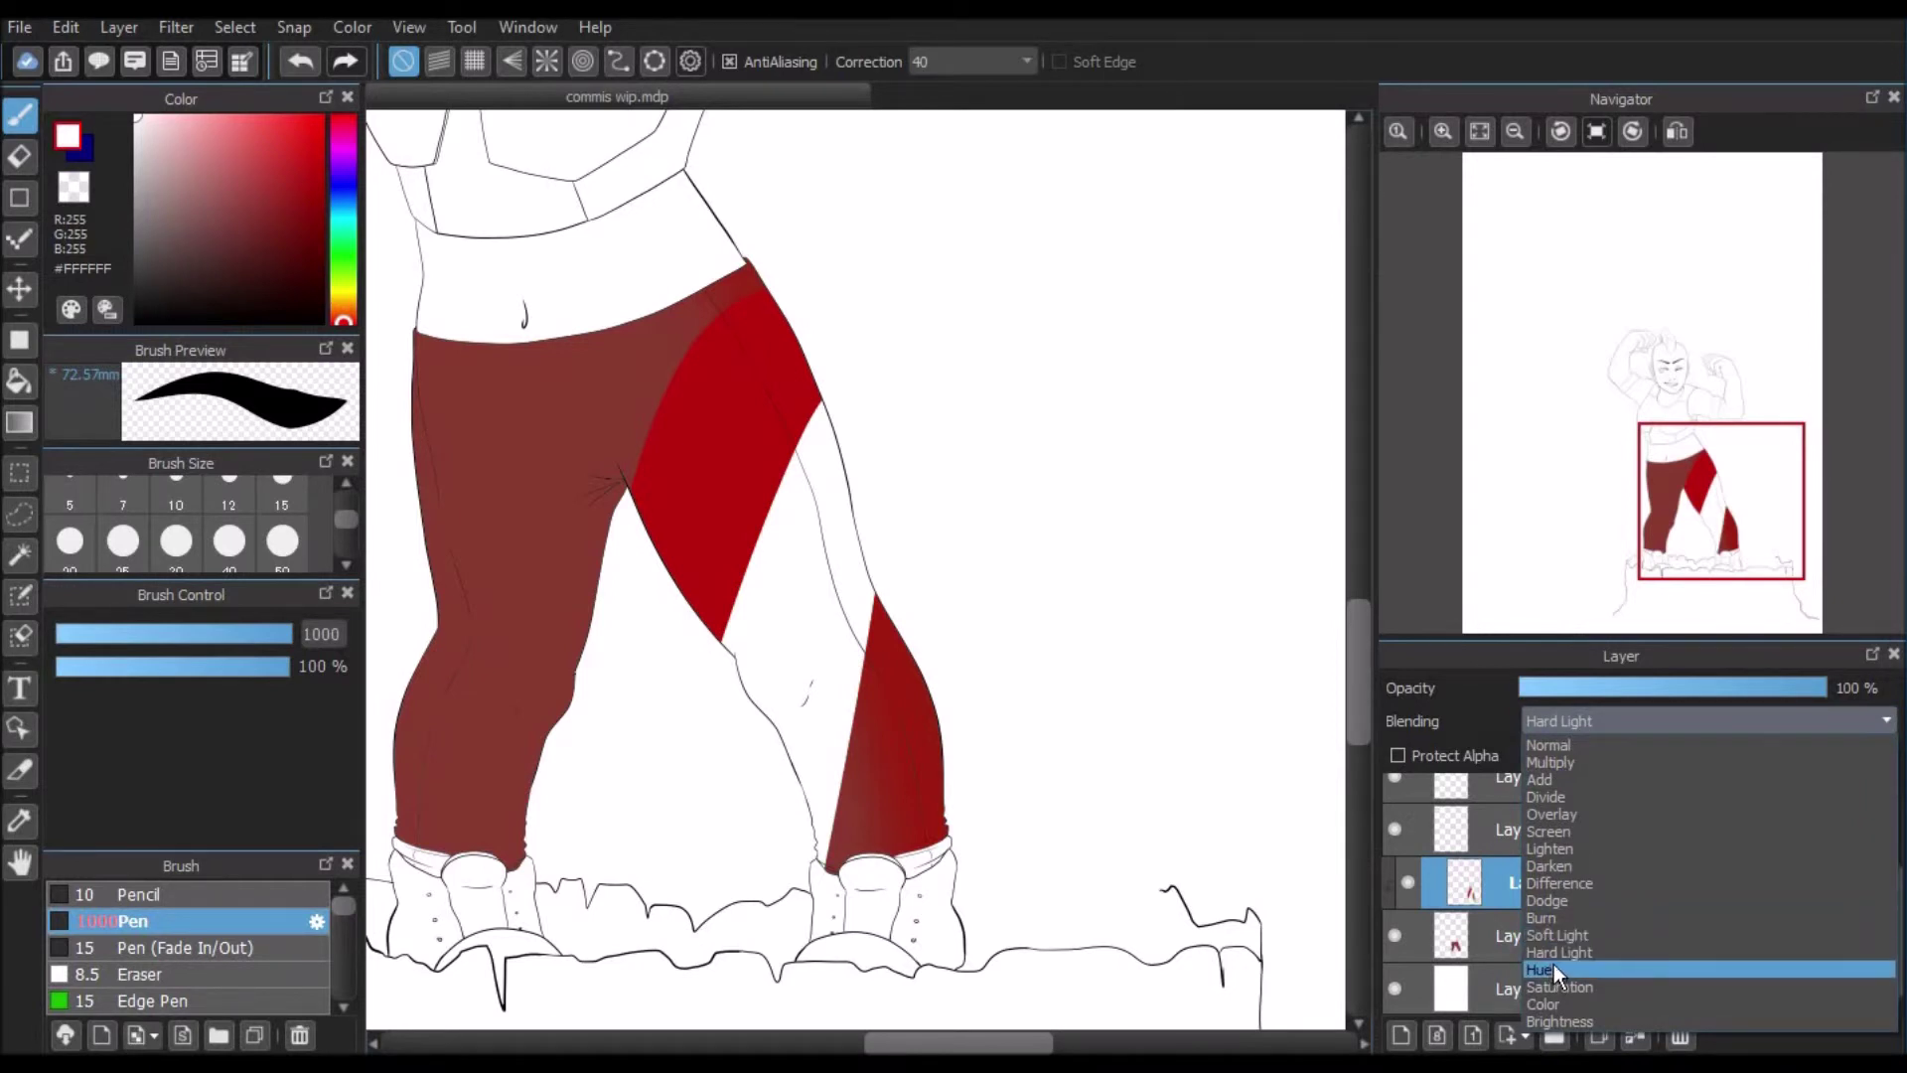
click(1553, 965)
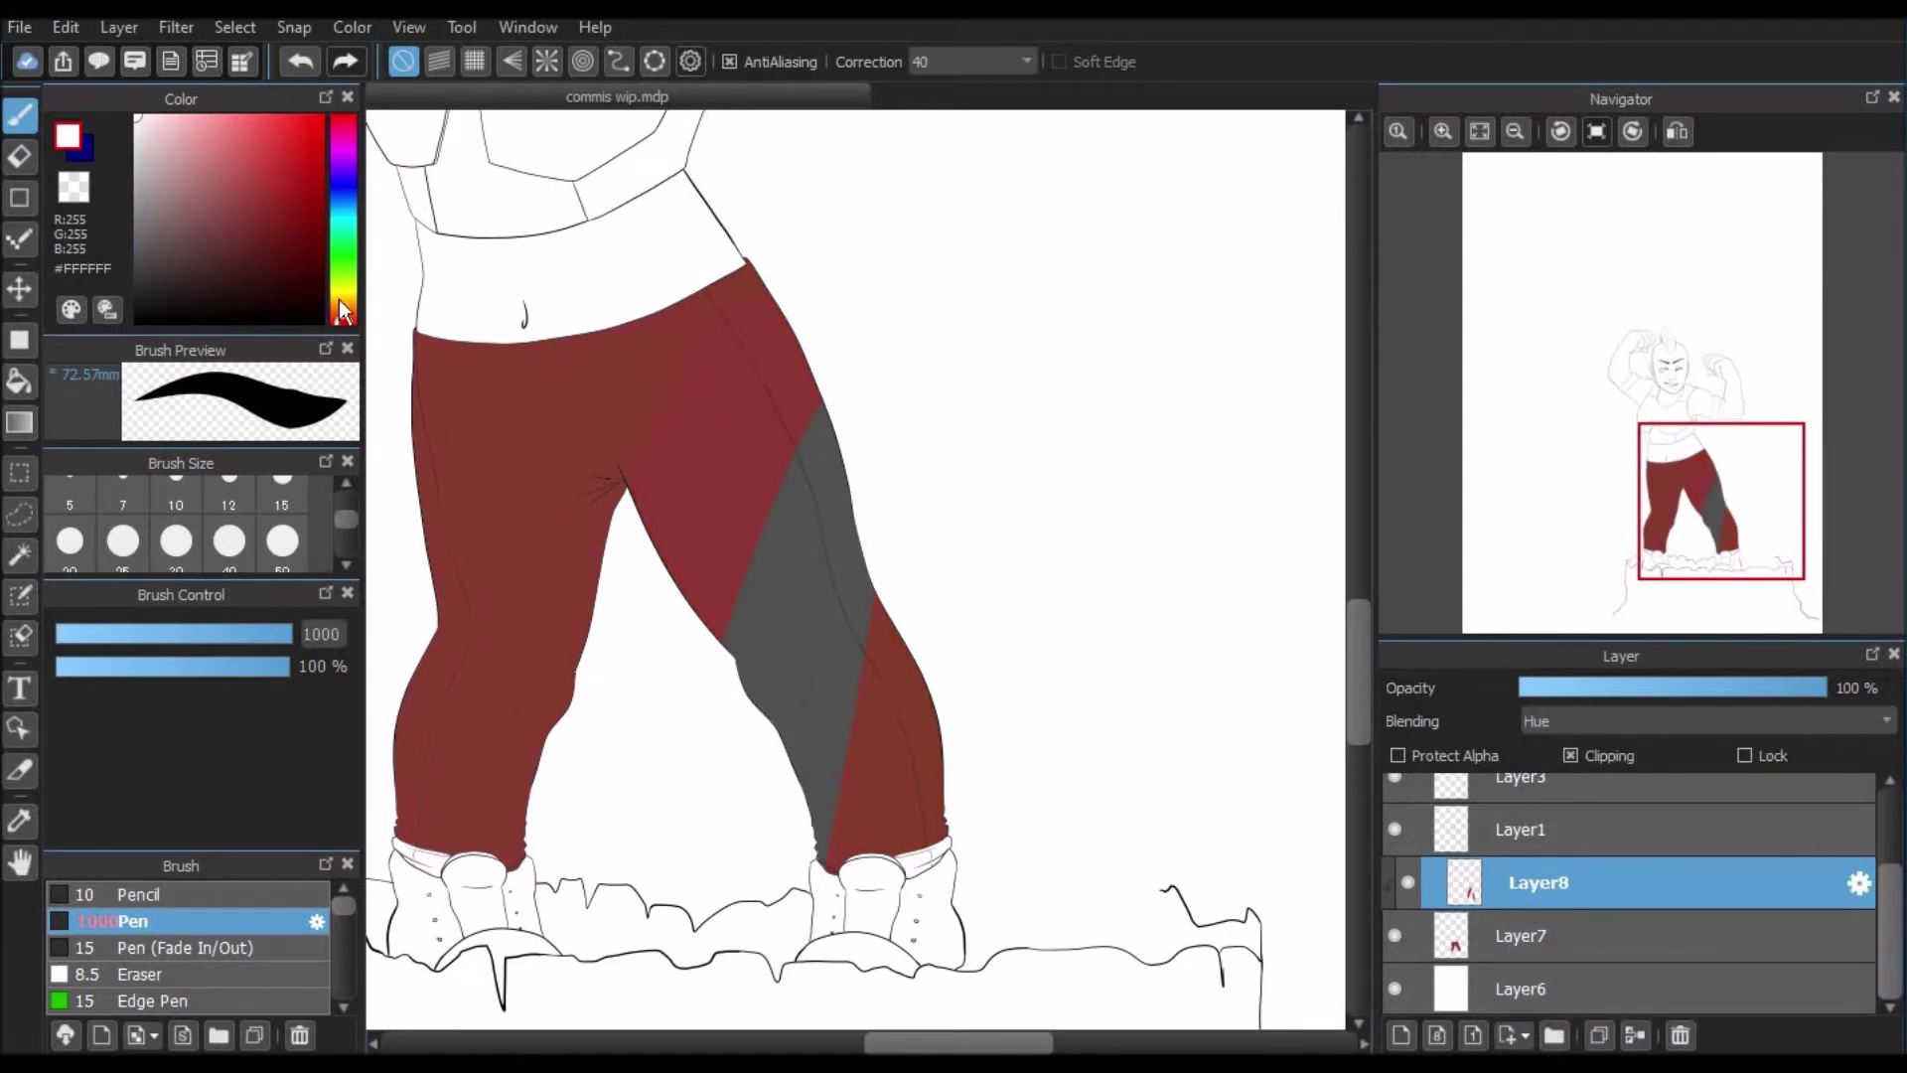
drag(339, 309, 342, 300)
click(281, 183)
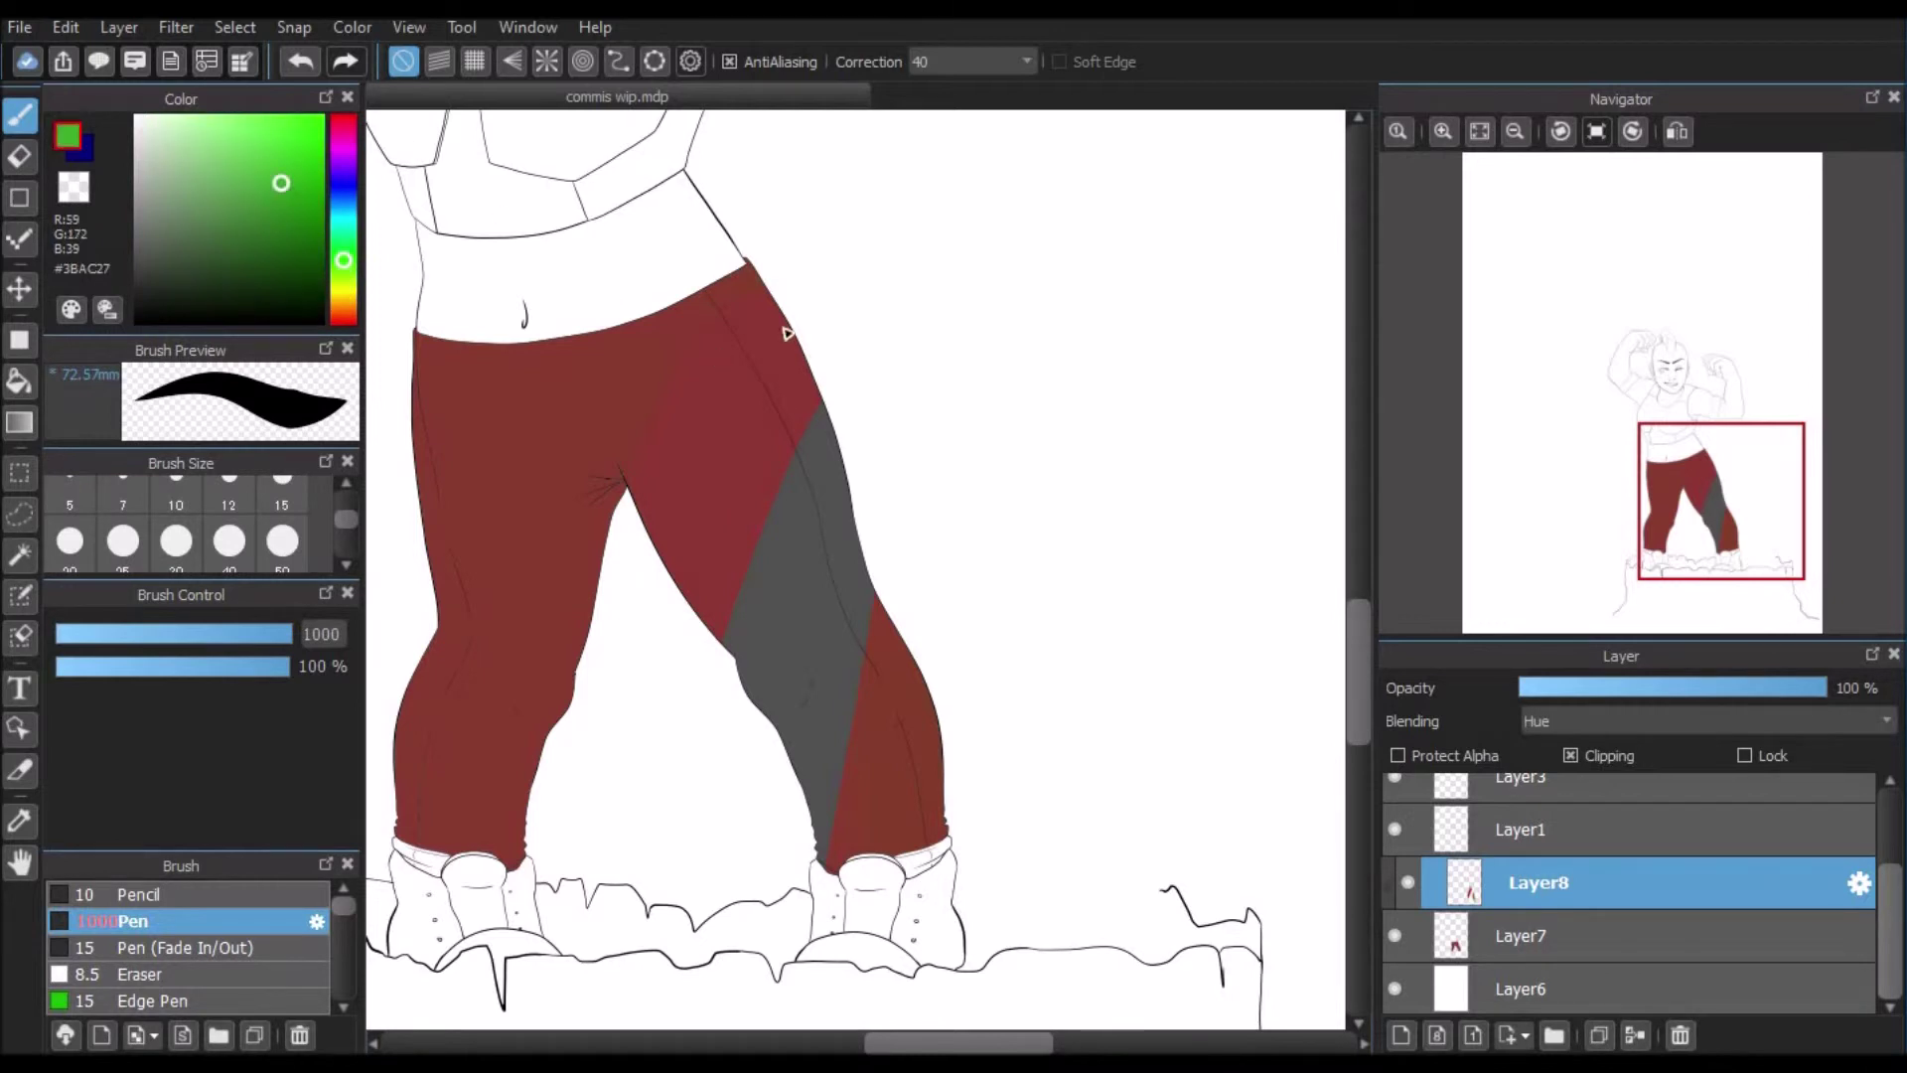
drag(788, 333, 730, 635)
drag(870, 368, 703, 1009)
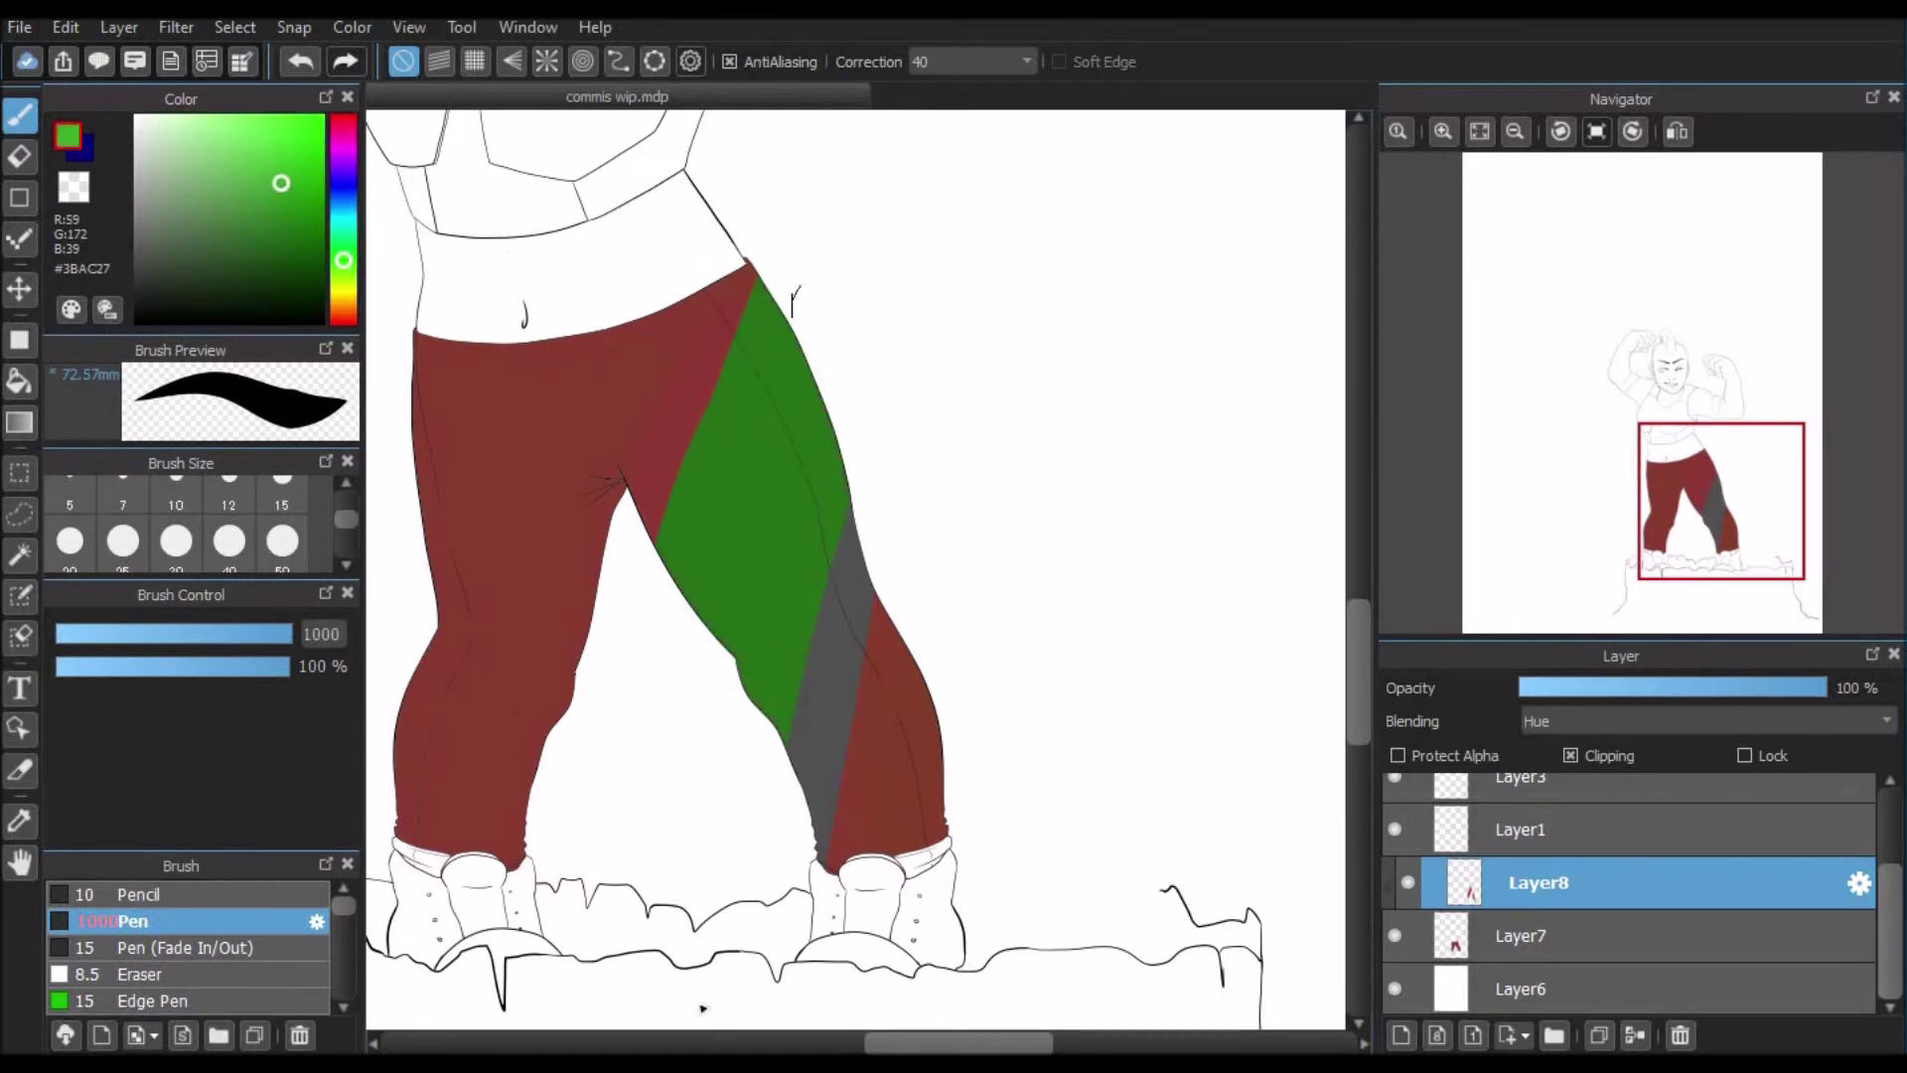
click(188, 27)
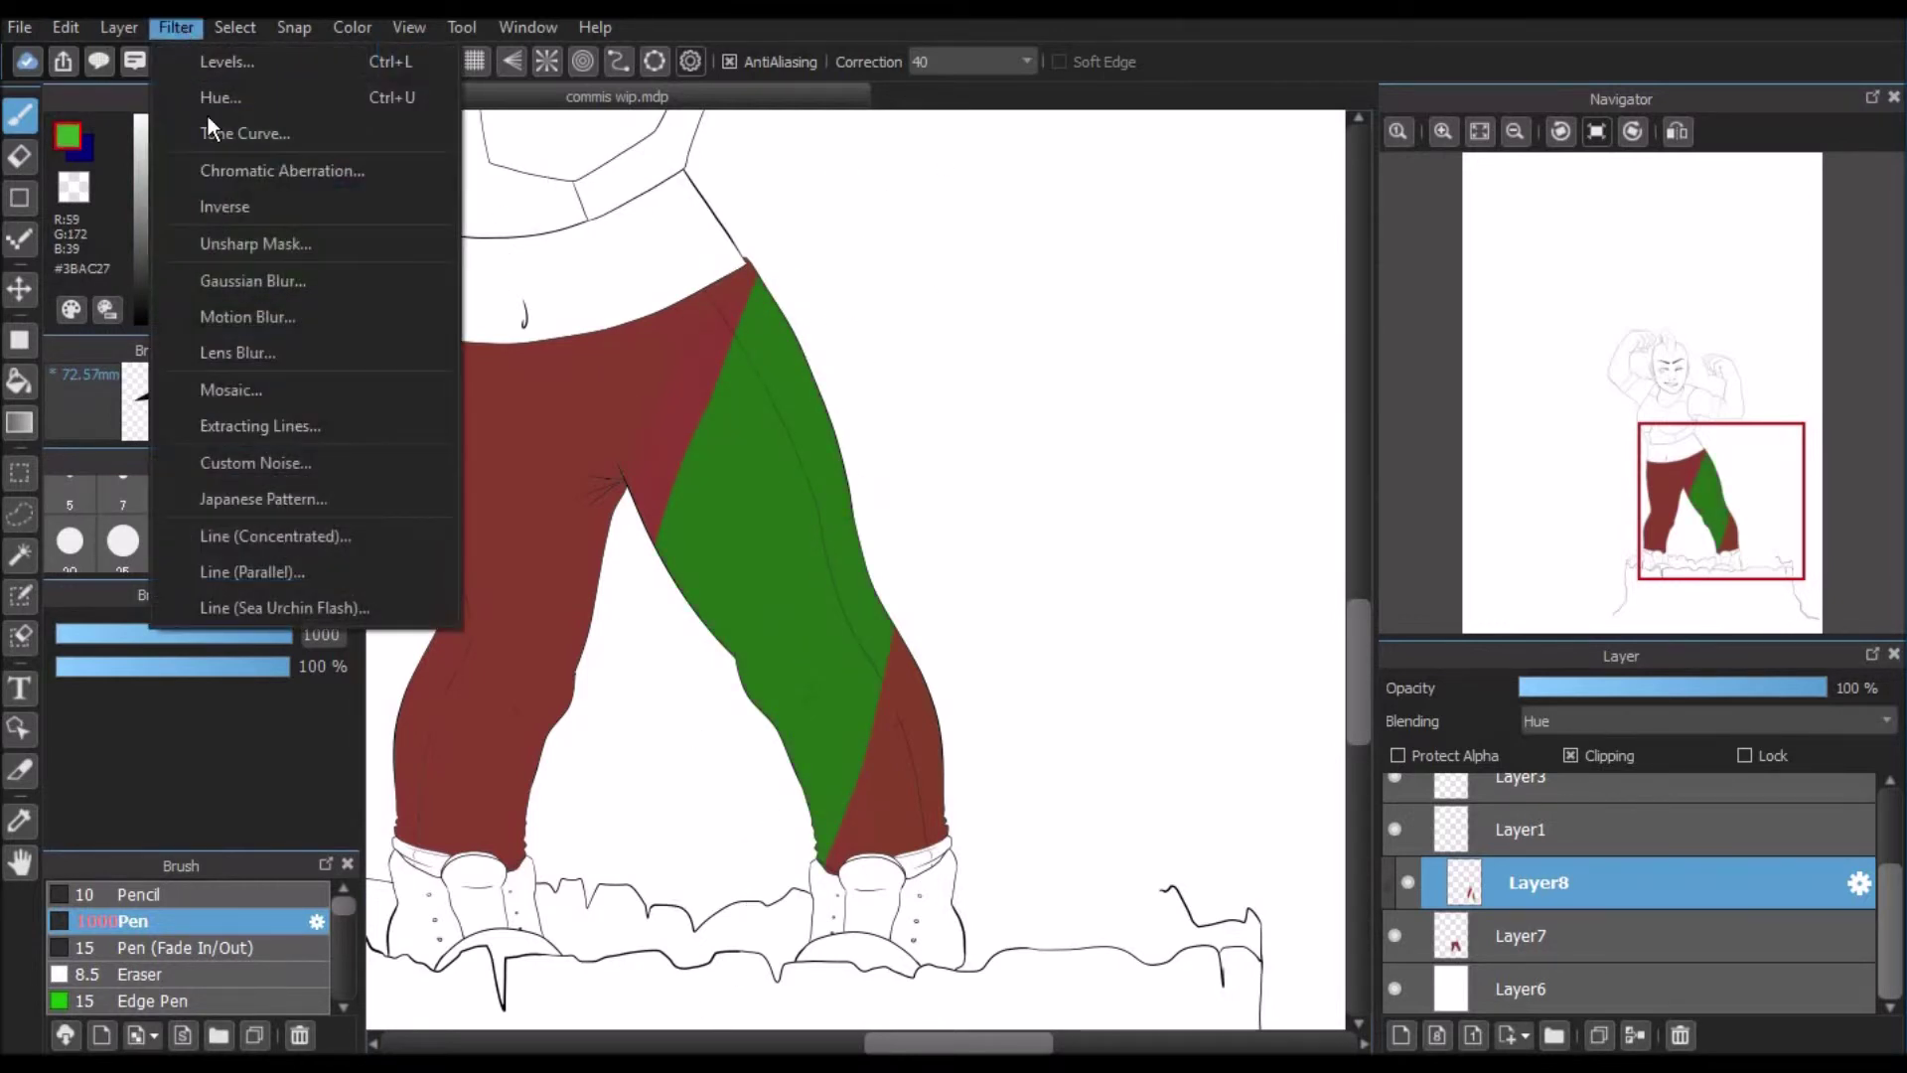
key(Escape)
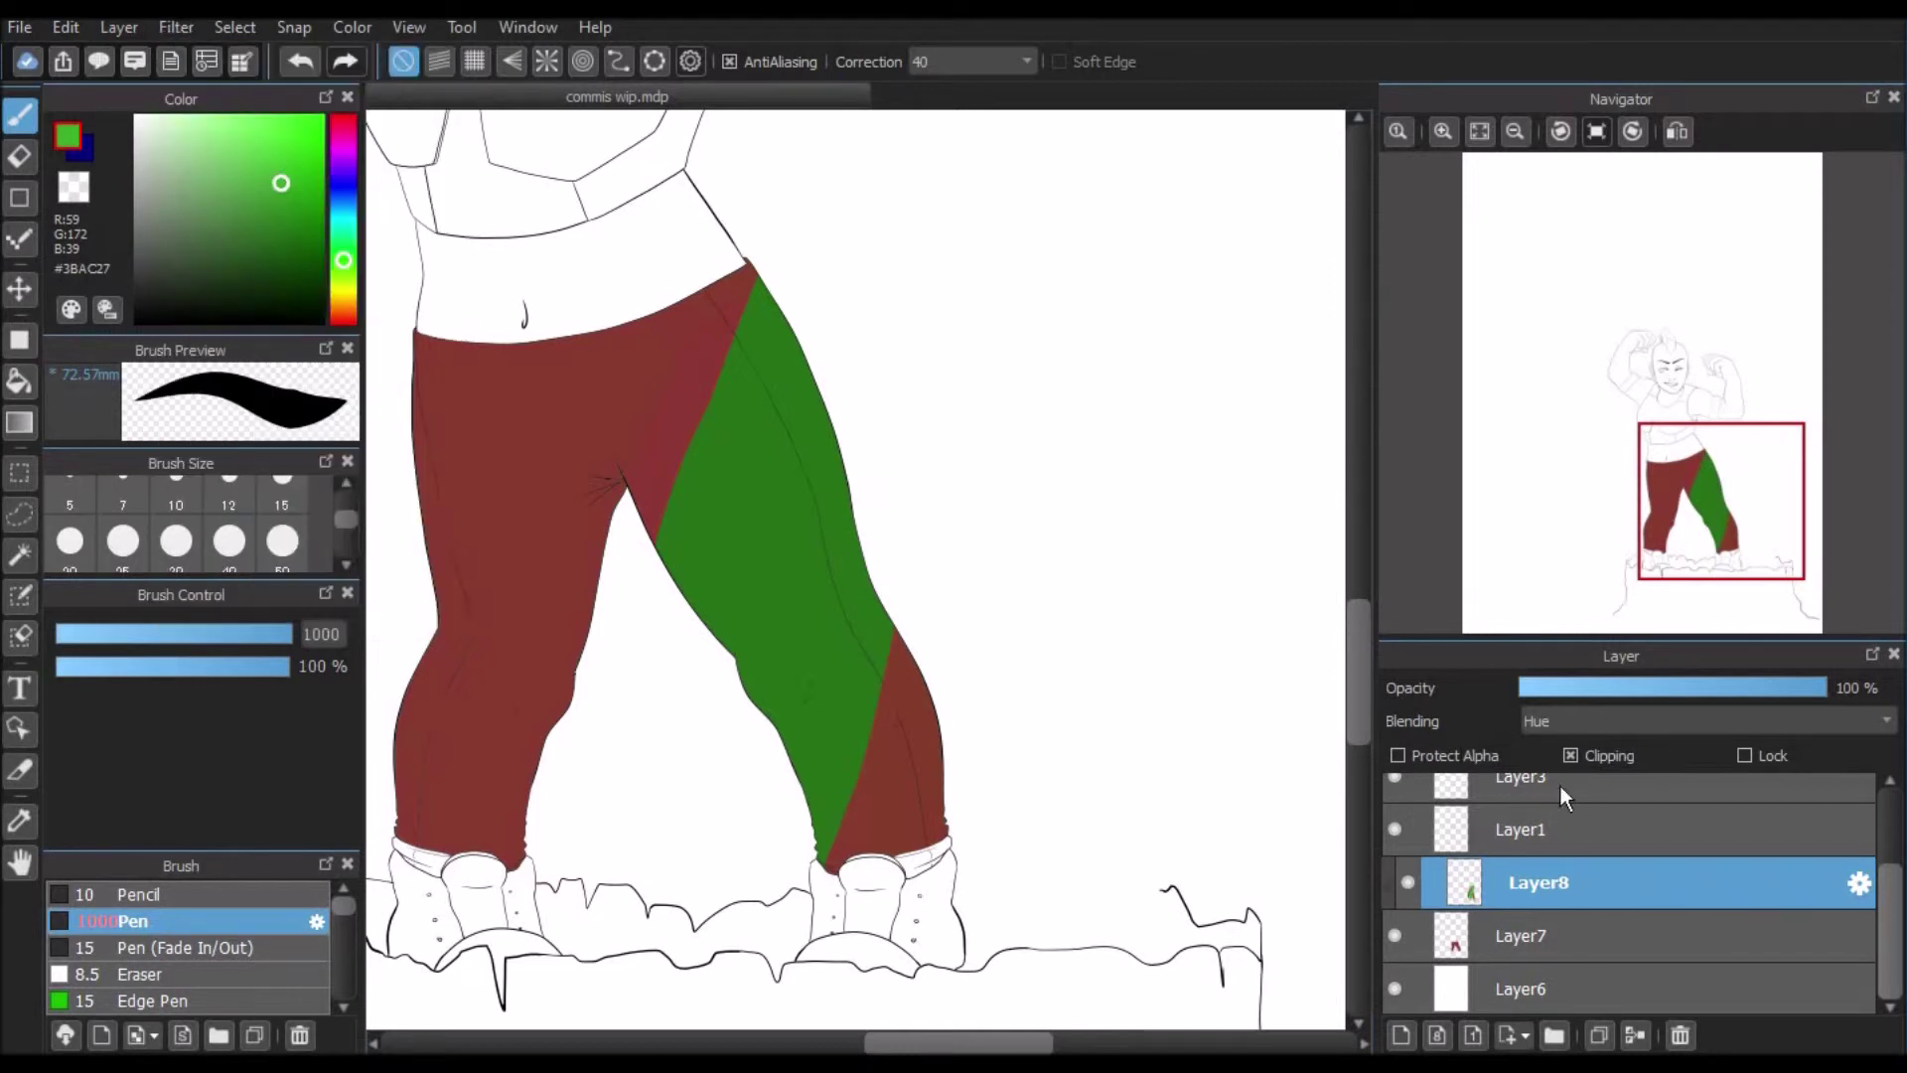
Step: Try Saturation on Layer8, switch its blending mode to Color, and paint the remaining red areas of the trousers green
click(1643, 717)
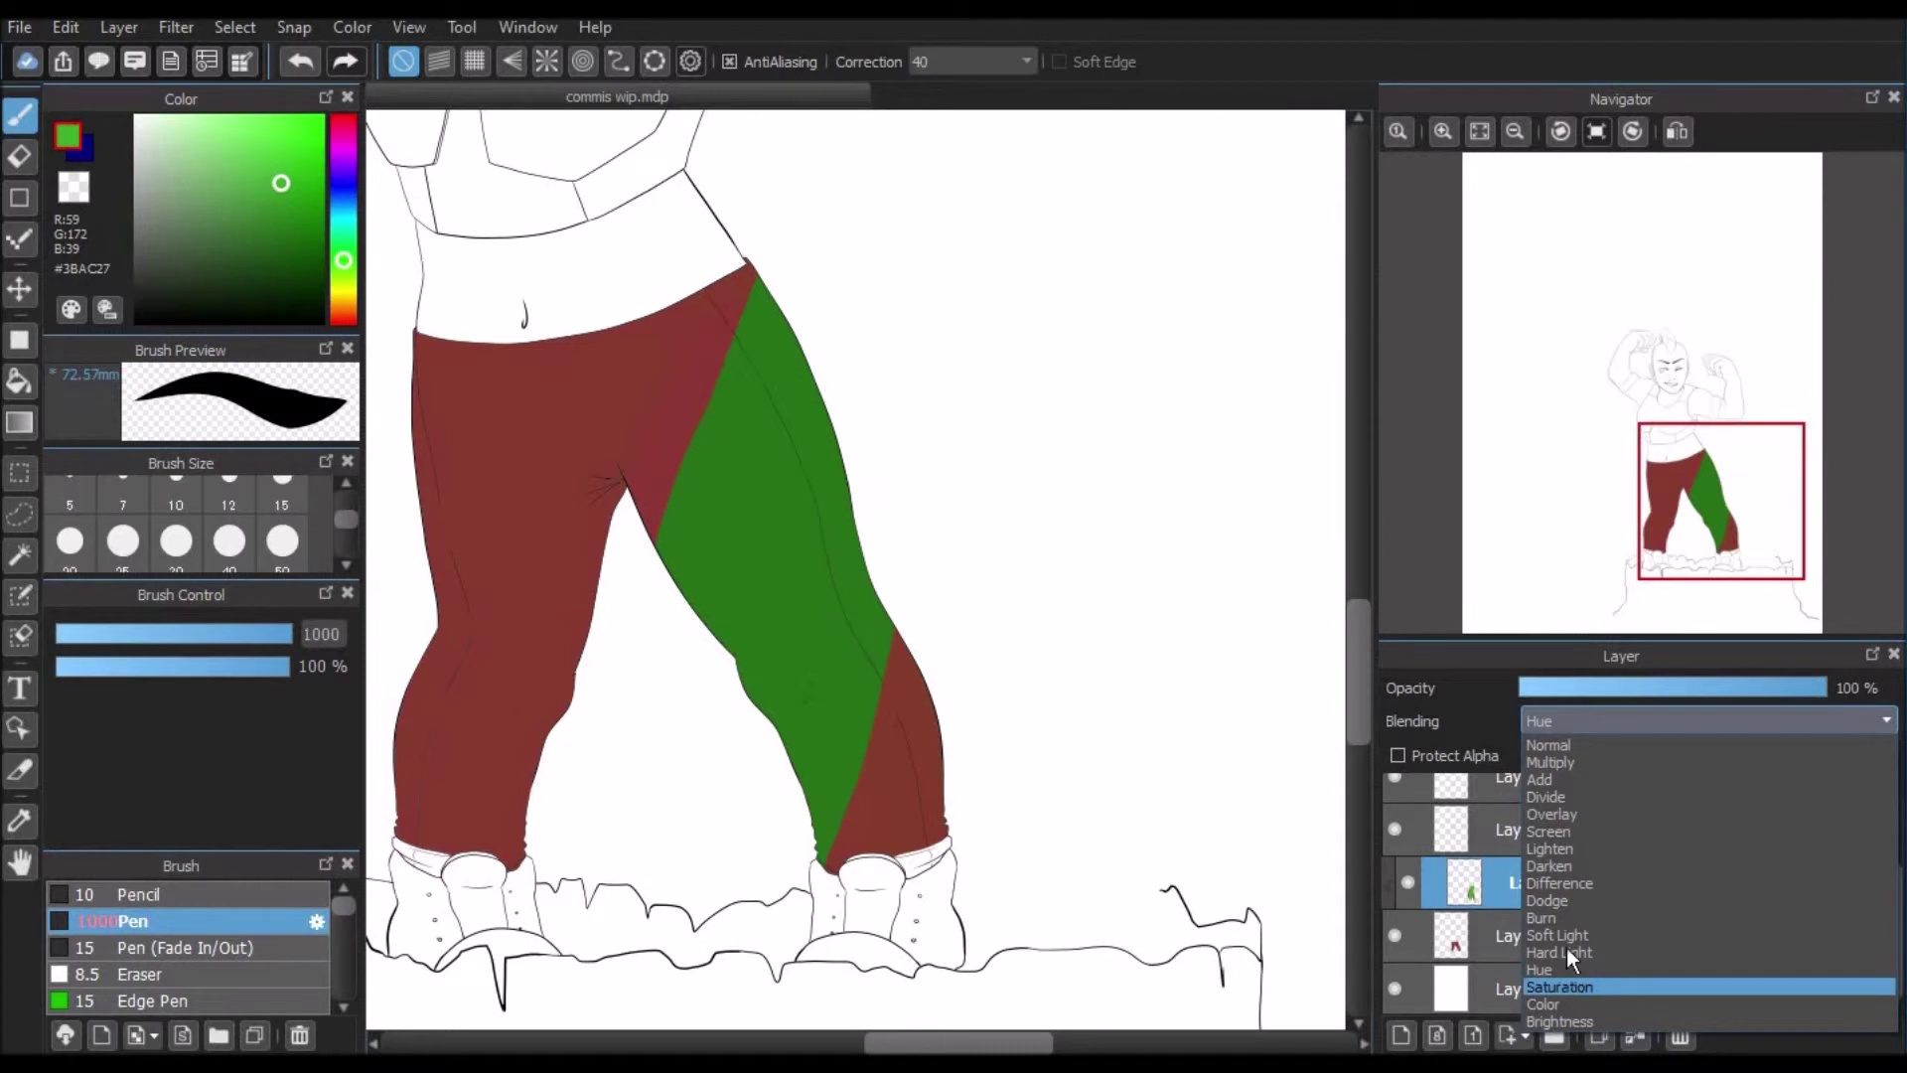
click(1565, 978)
click(1589, 722)
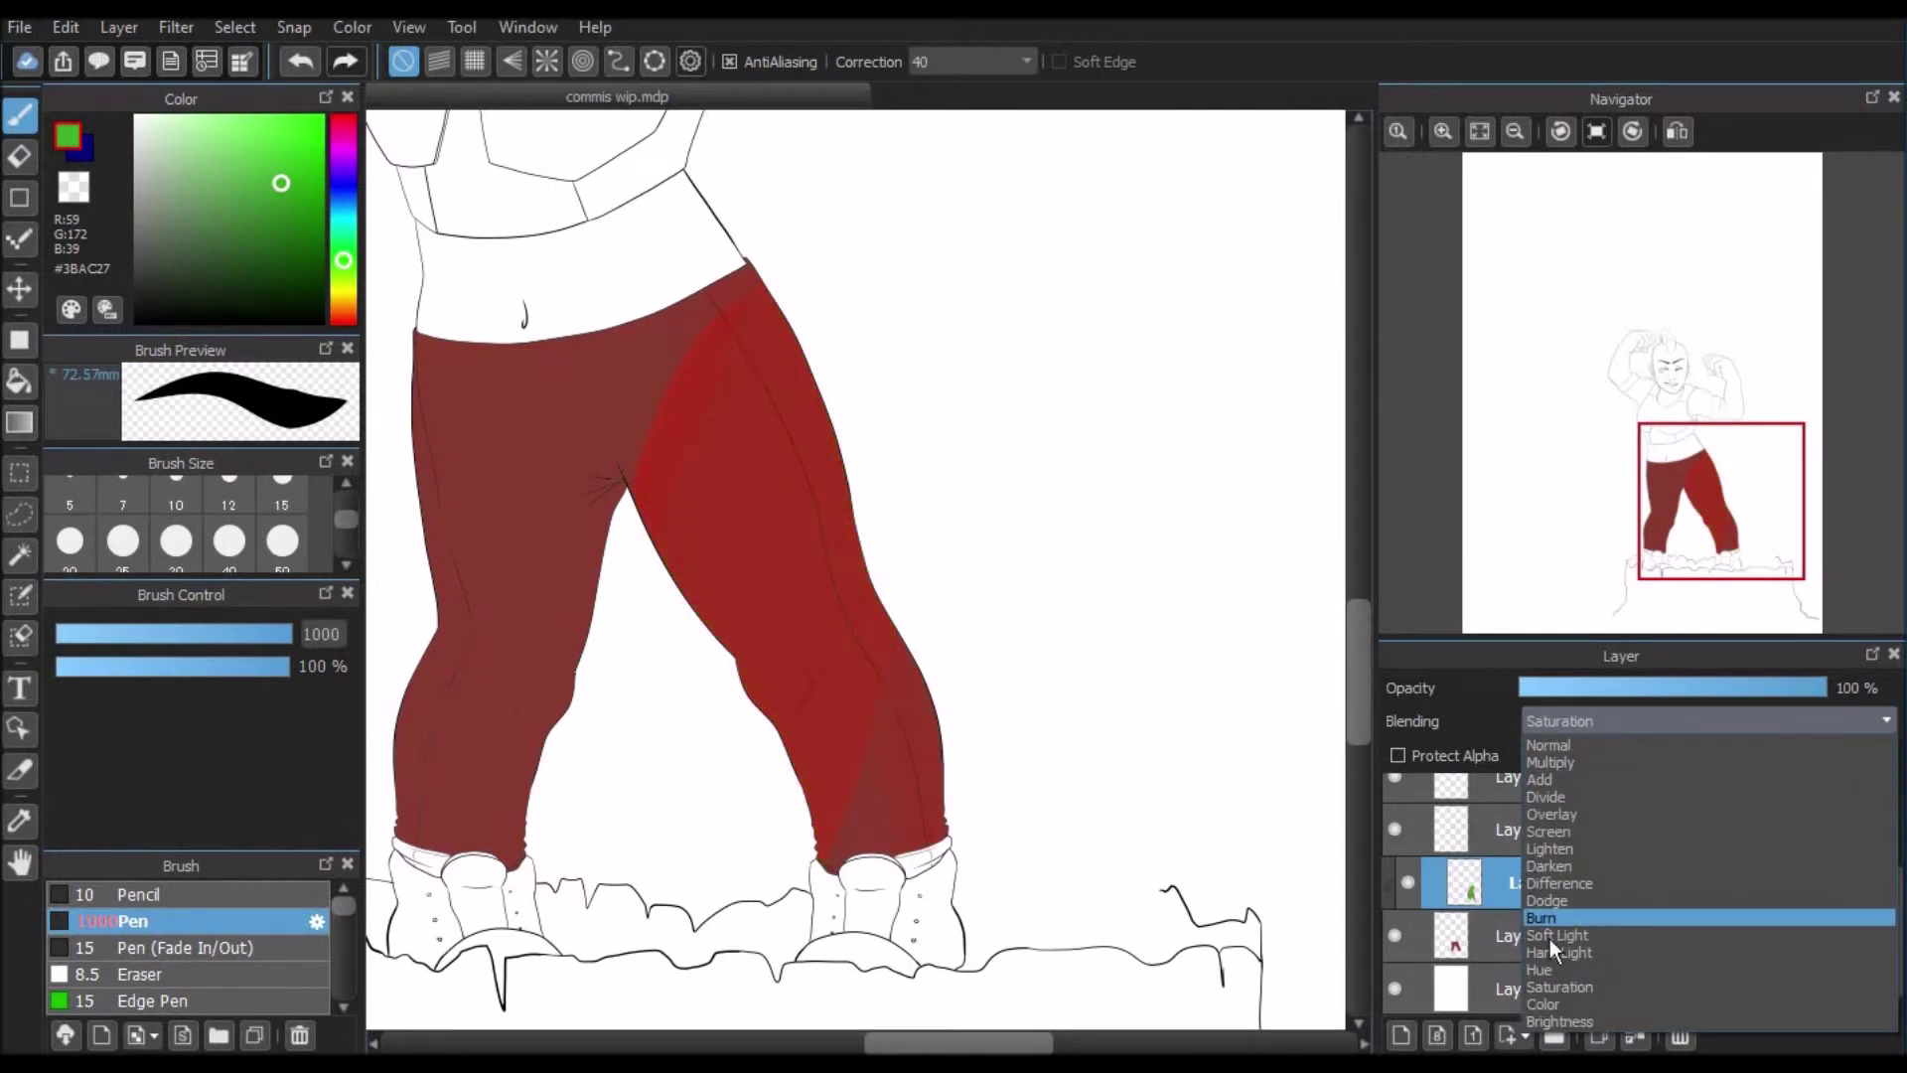
click(1564, 1004)
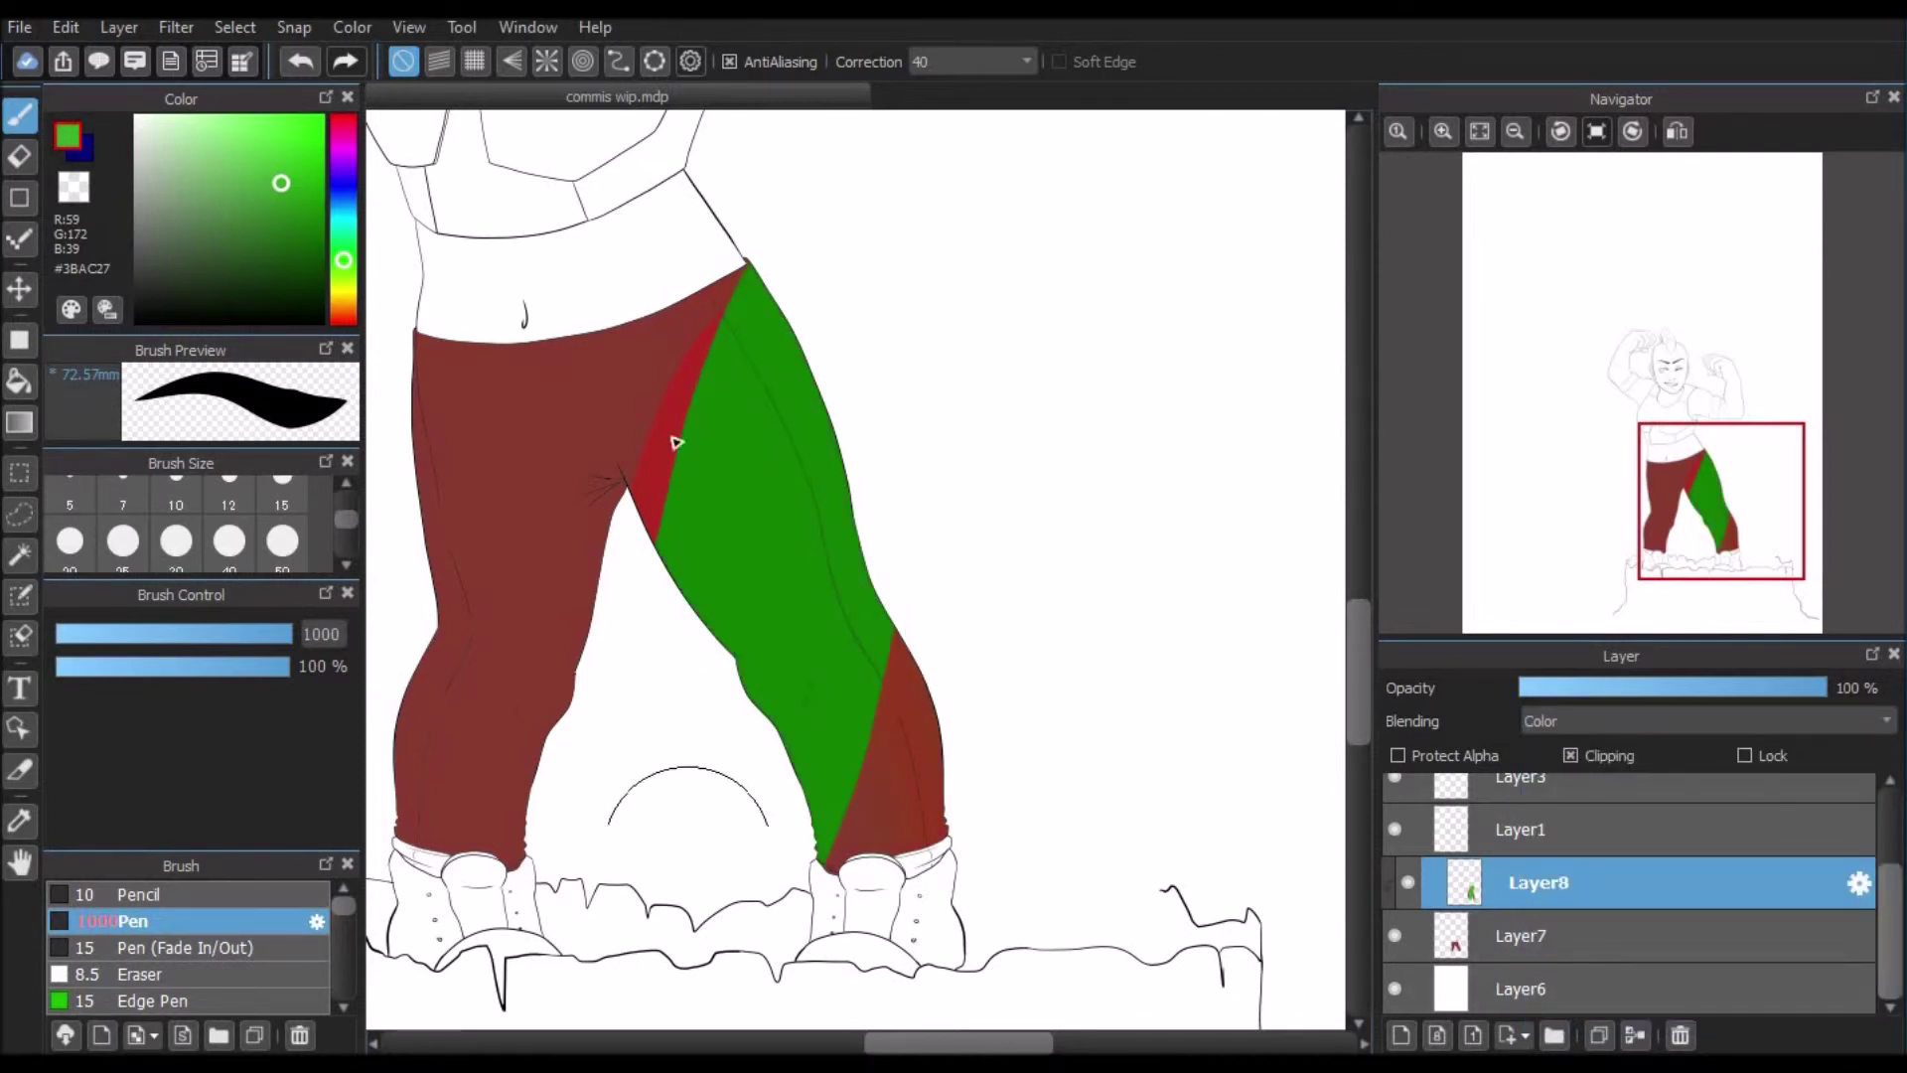
mouse_move(754, 207)
mouse_down()
mouse_move(598, 455)
mouse_move(602, 764)
mouse_move(551, 842)
mouse_move(534, 370)
mouse_move(561, 277)
mouse_move(602, 256)
mouse_move(423, 361)
mouse_move(495, 761)
mouse_move(447, 814)
mouse_up()
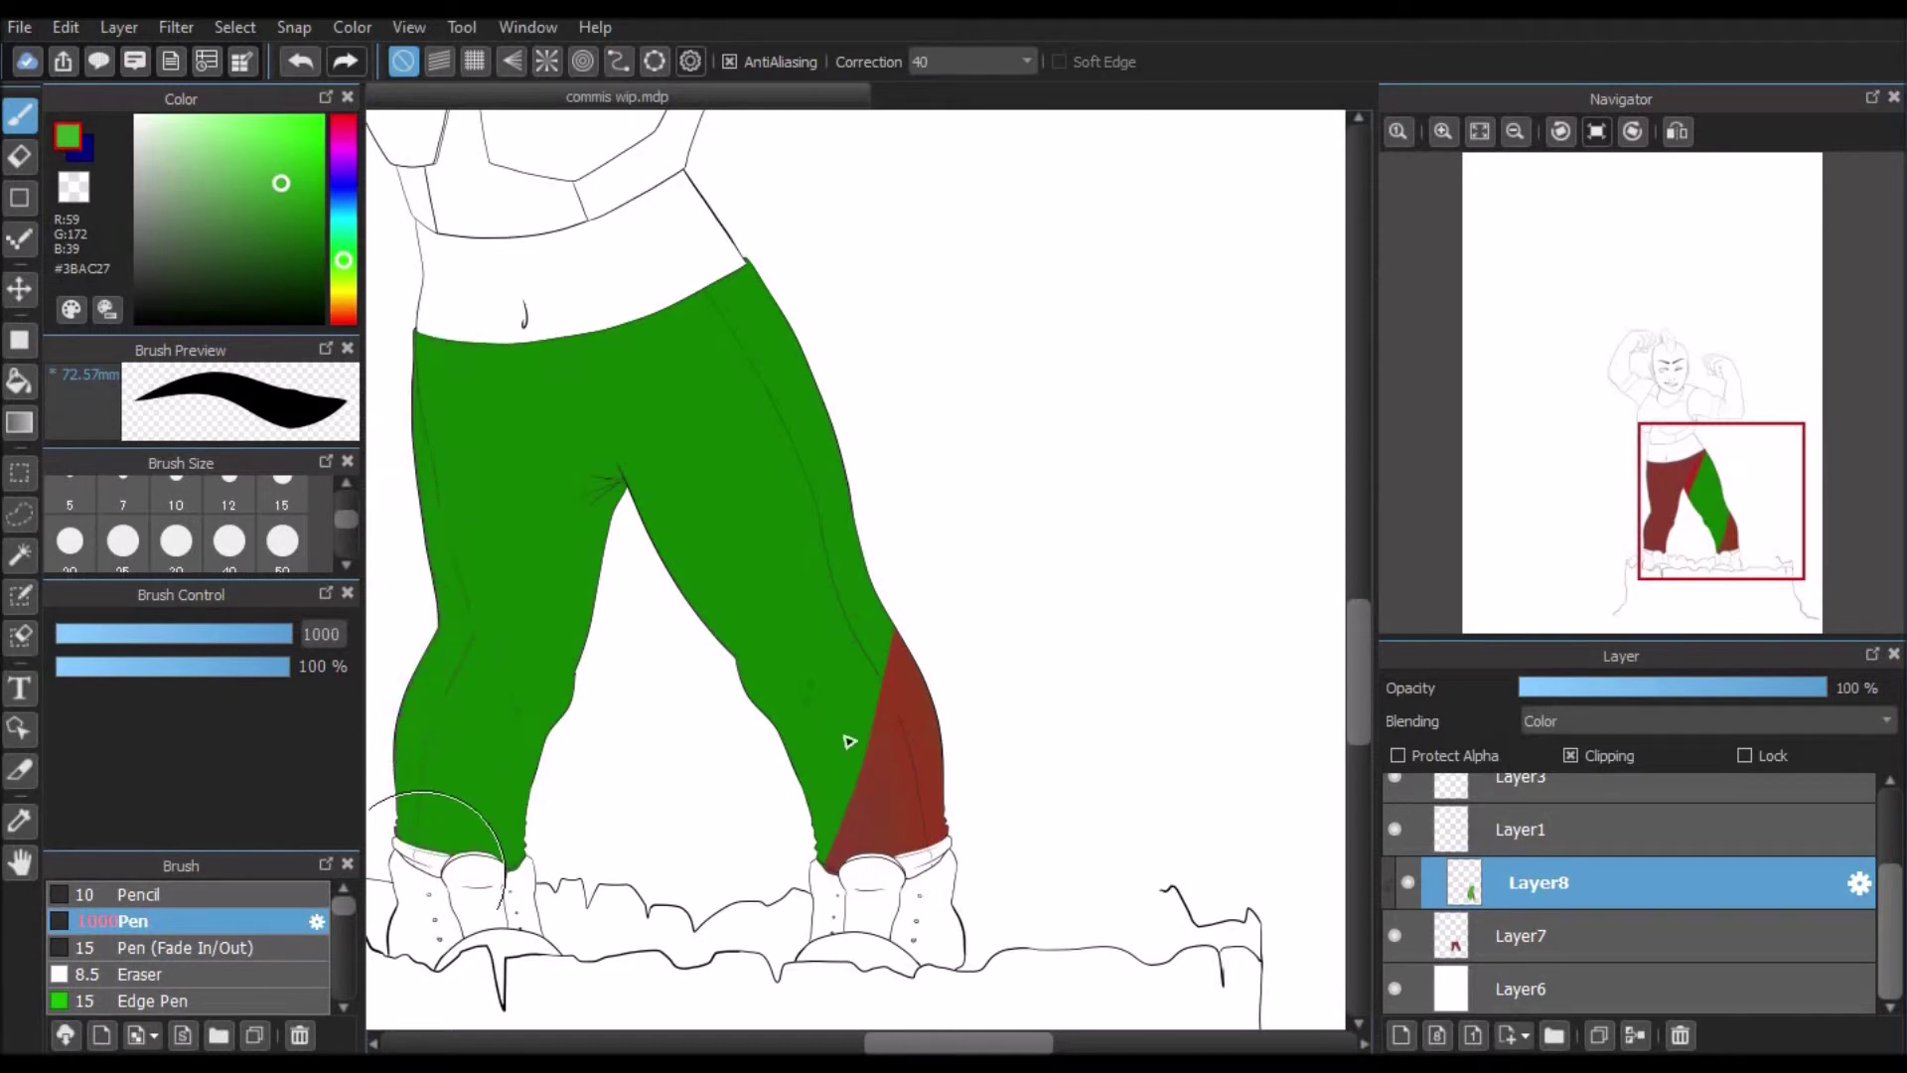
drag(931, 634, 829, 864)
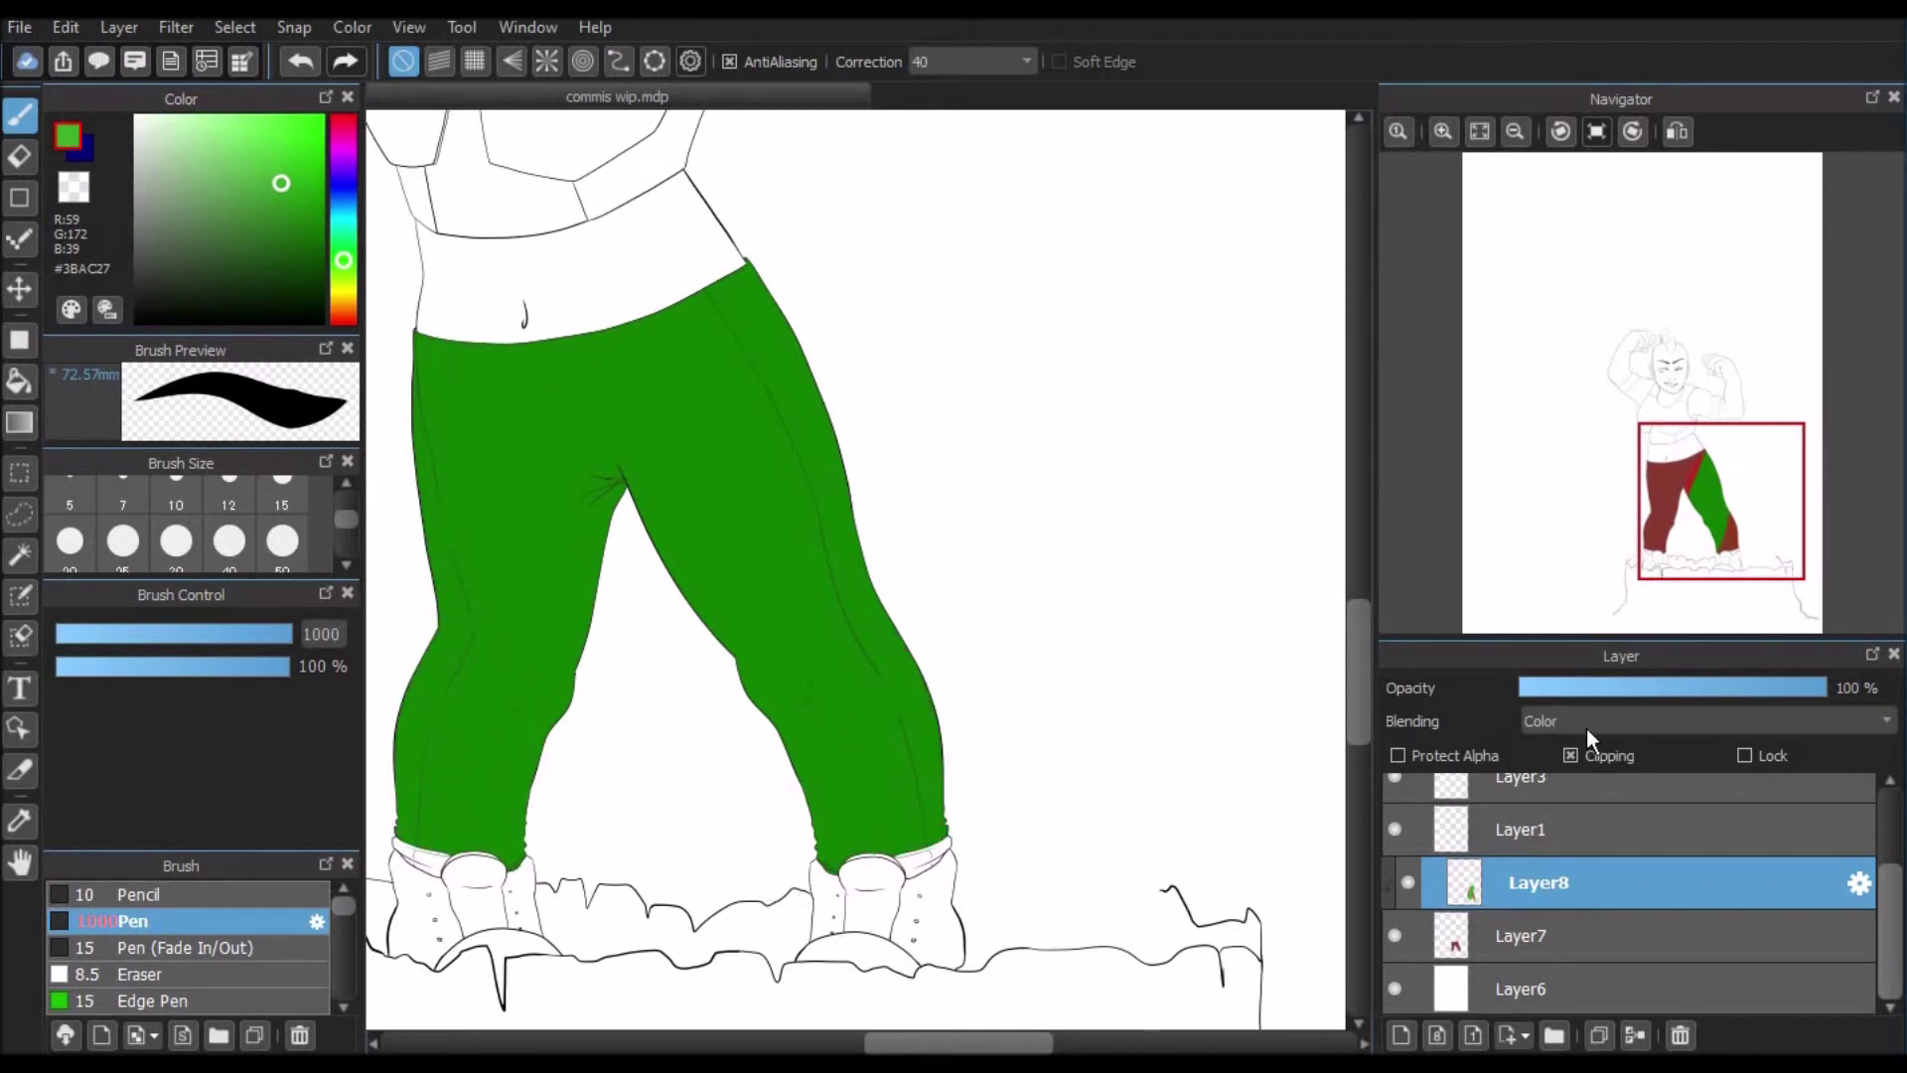
Step: Set Layer8's blending mode to Brightness and adjust its opacity
click(1587, 723)
click(1577, 992)
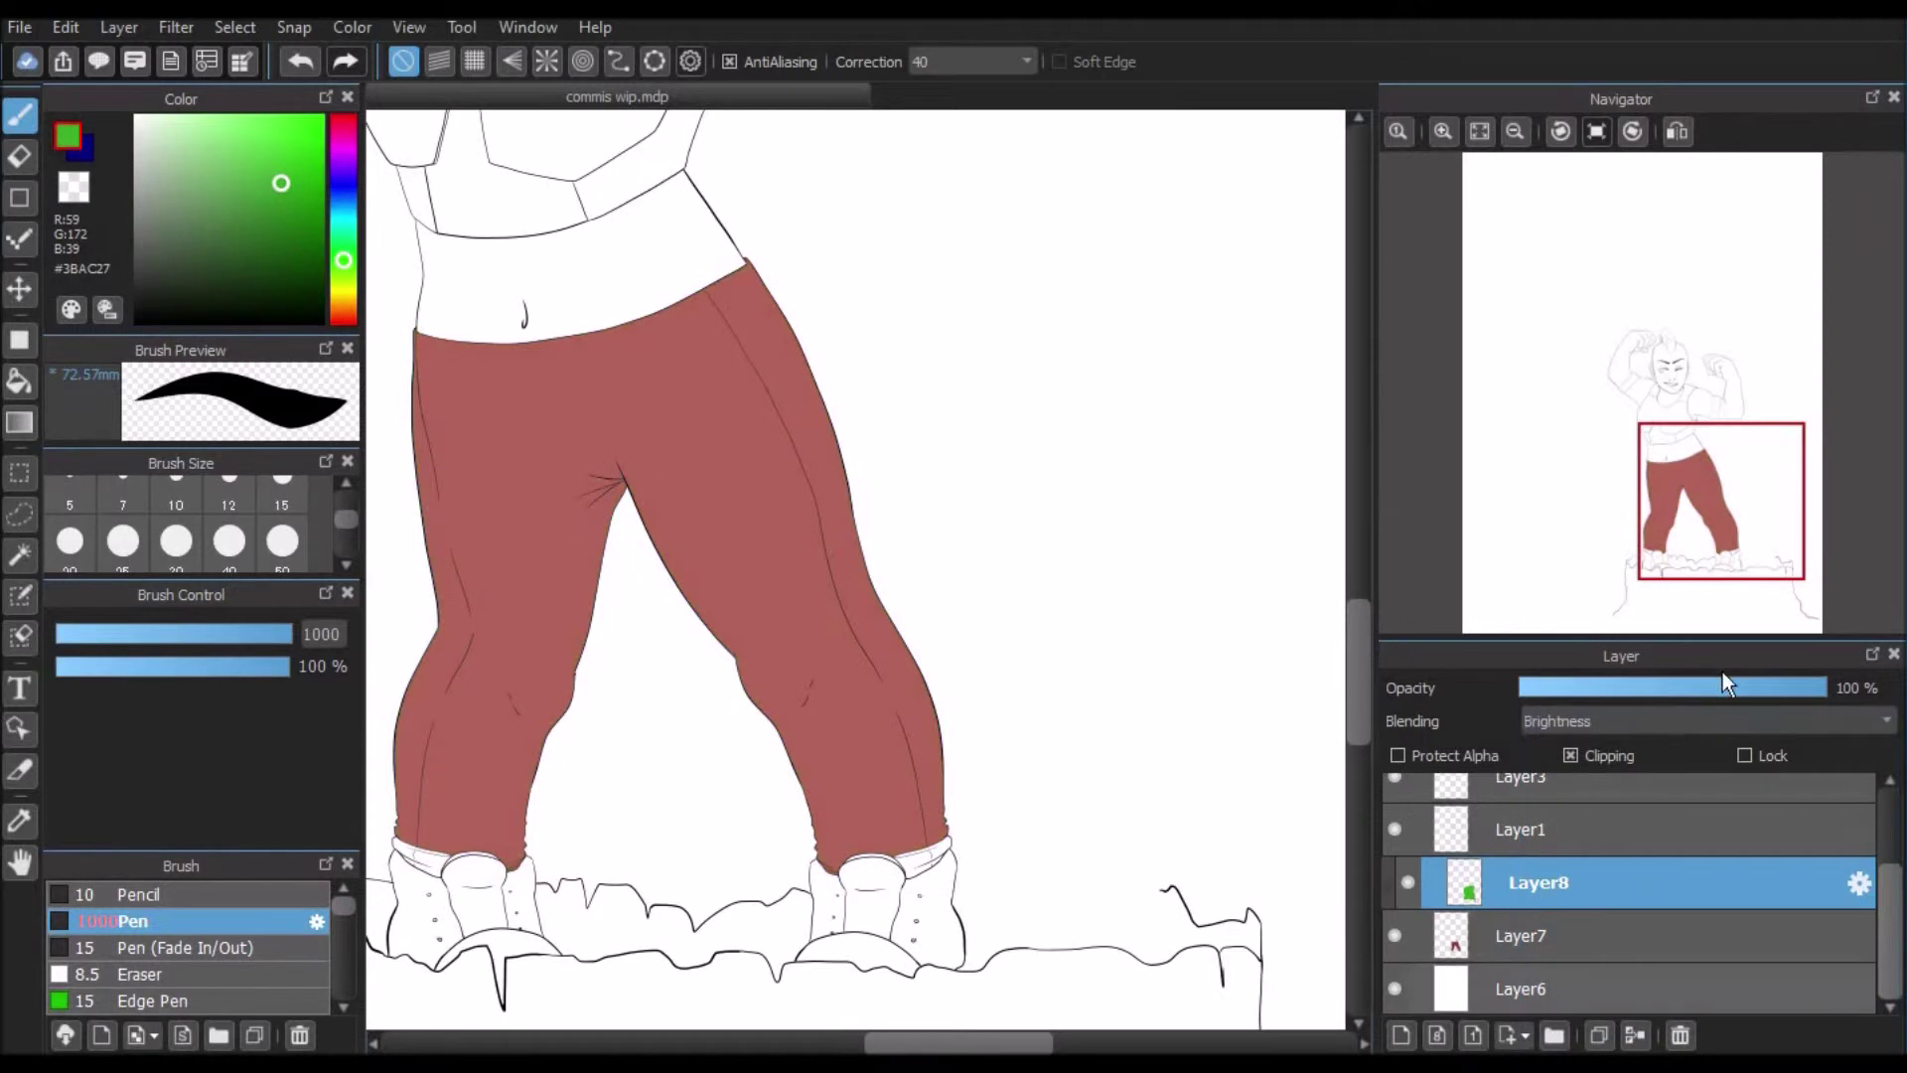
drag(1726, 687, 1903, 707)
Step: Delete the clipping layer Layer8 from above Layer7
click(235, 29)
click(1282, 597)
click(1679, 1035)
click(1479, 132)
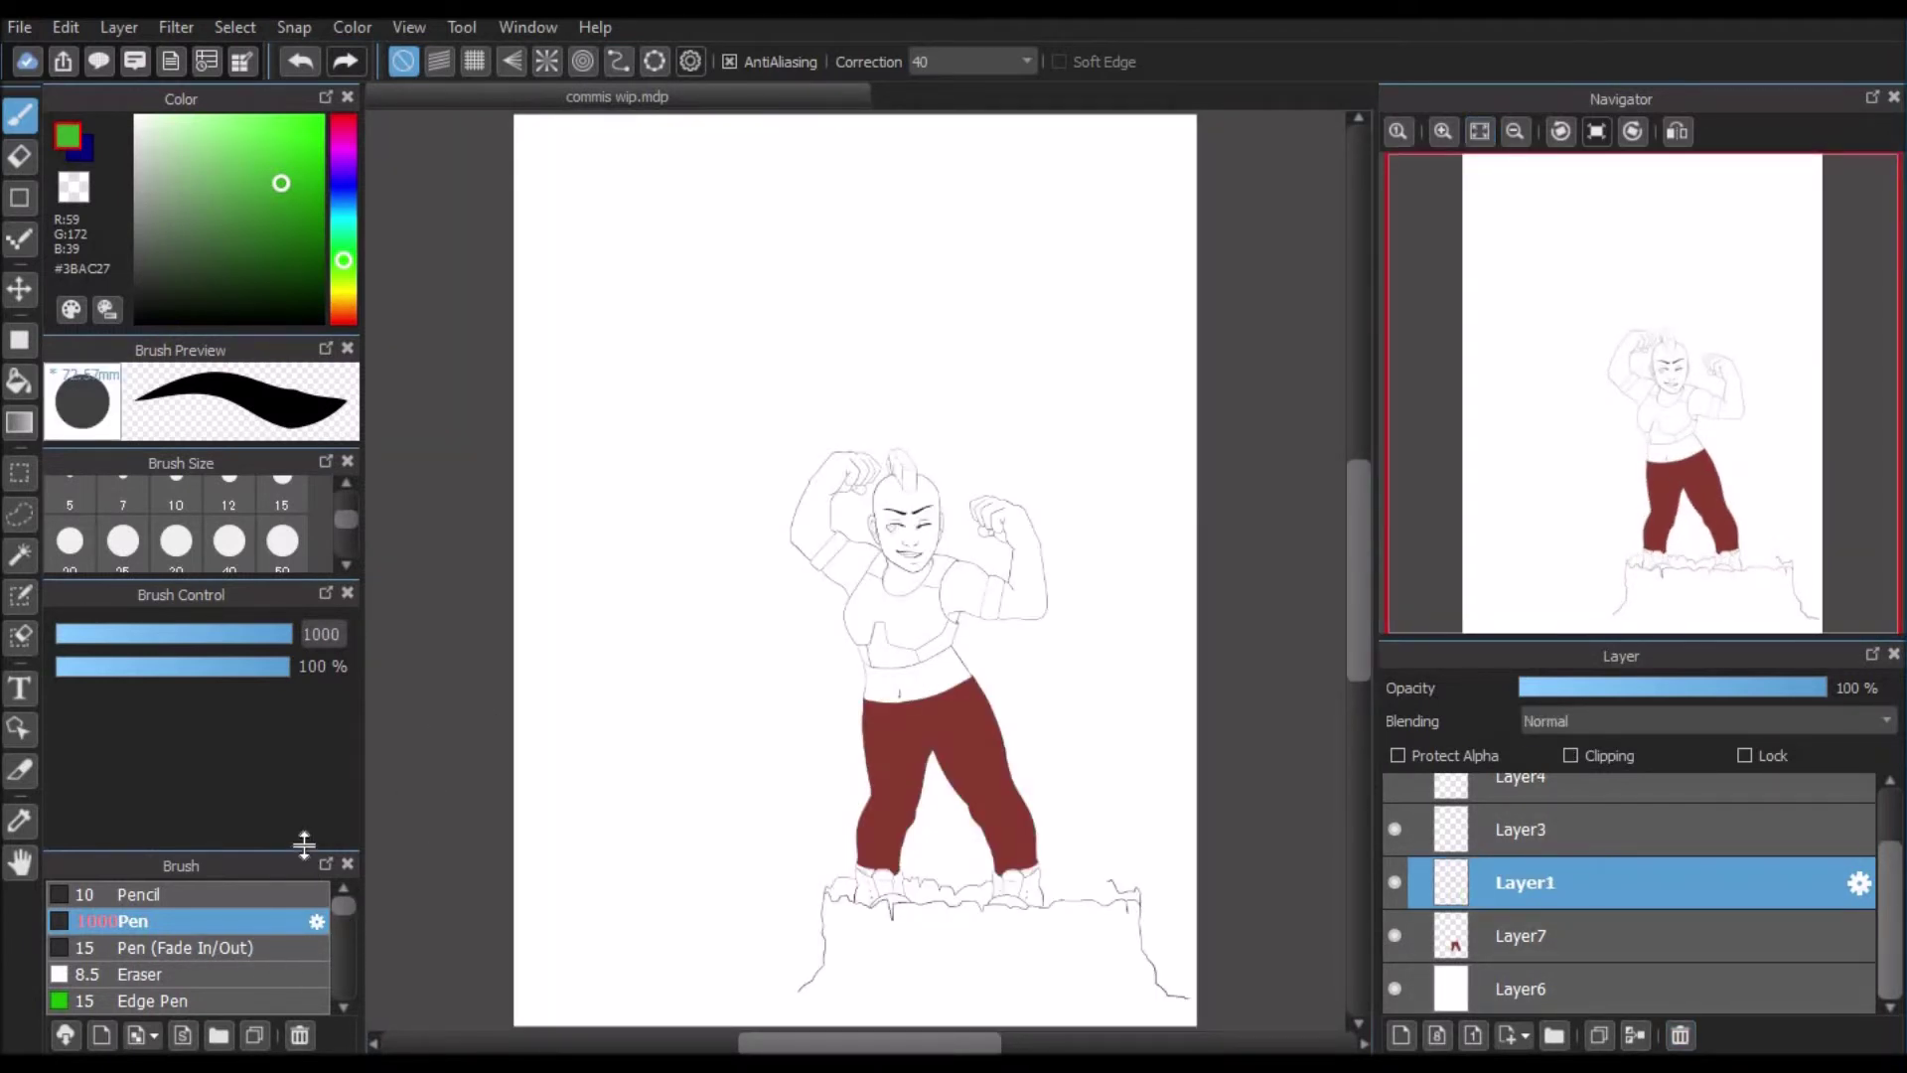
Step: Enlarge the brush list and look through all the available brushes
drag(303, 844, 325, 655)
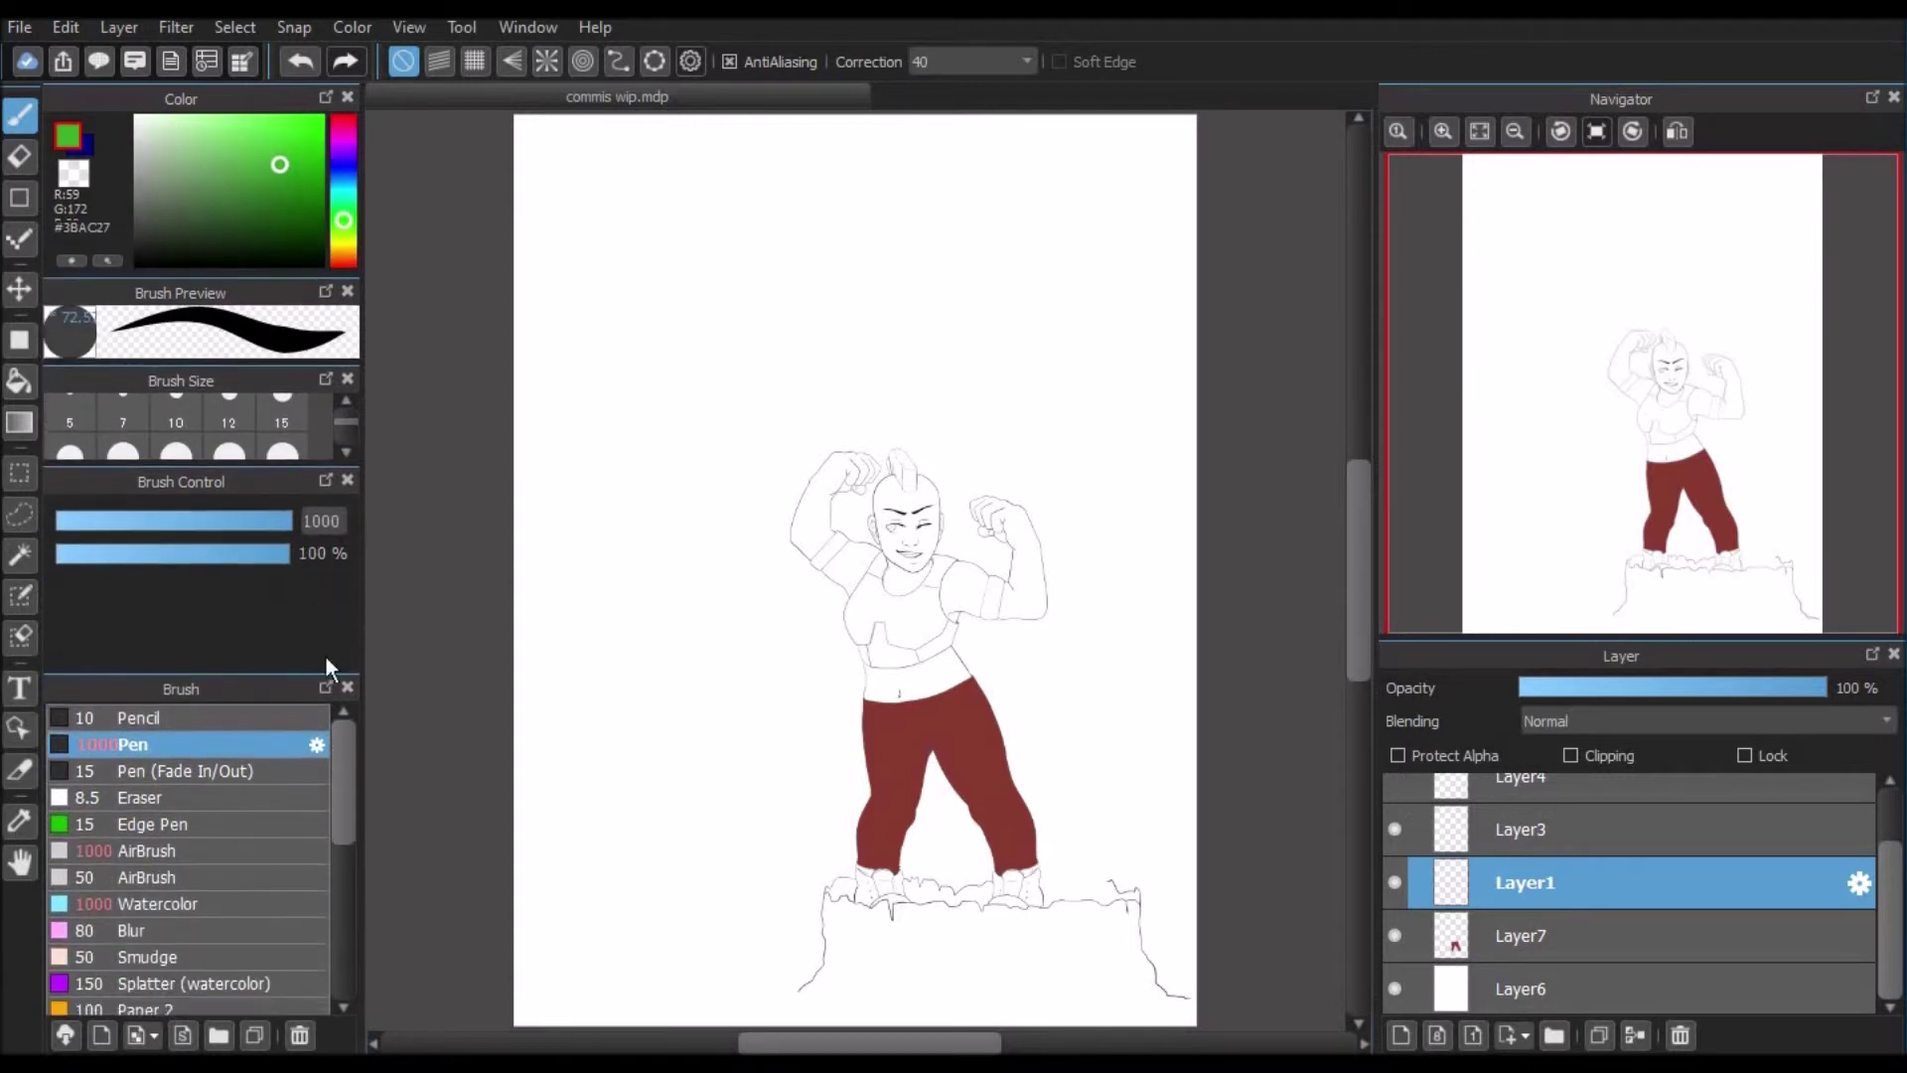
scroll(340, 874, down, 10)
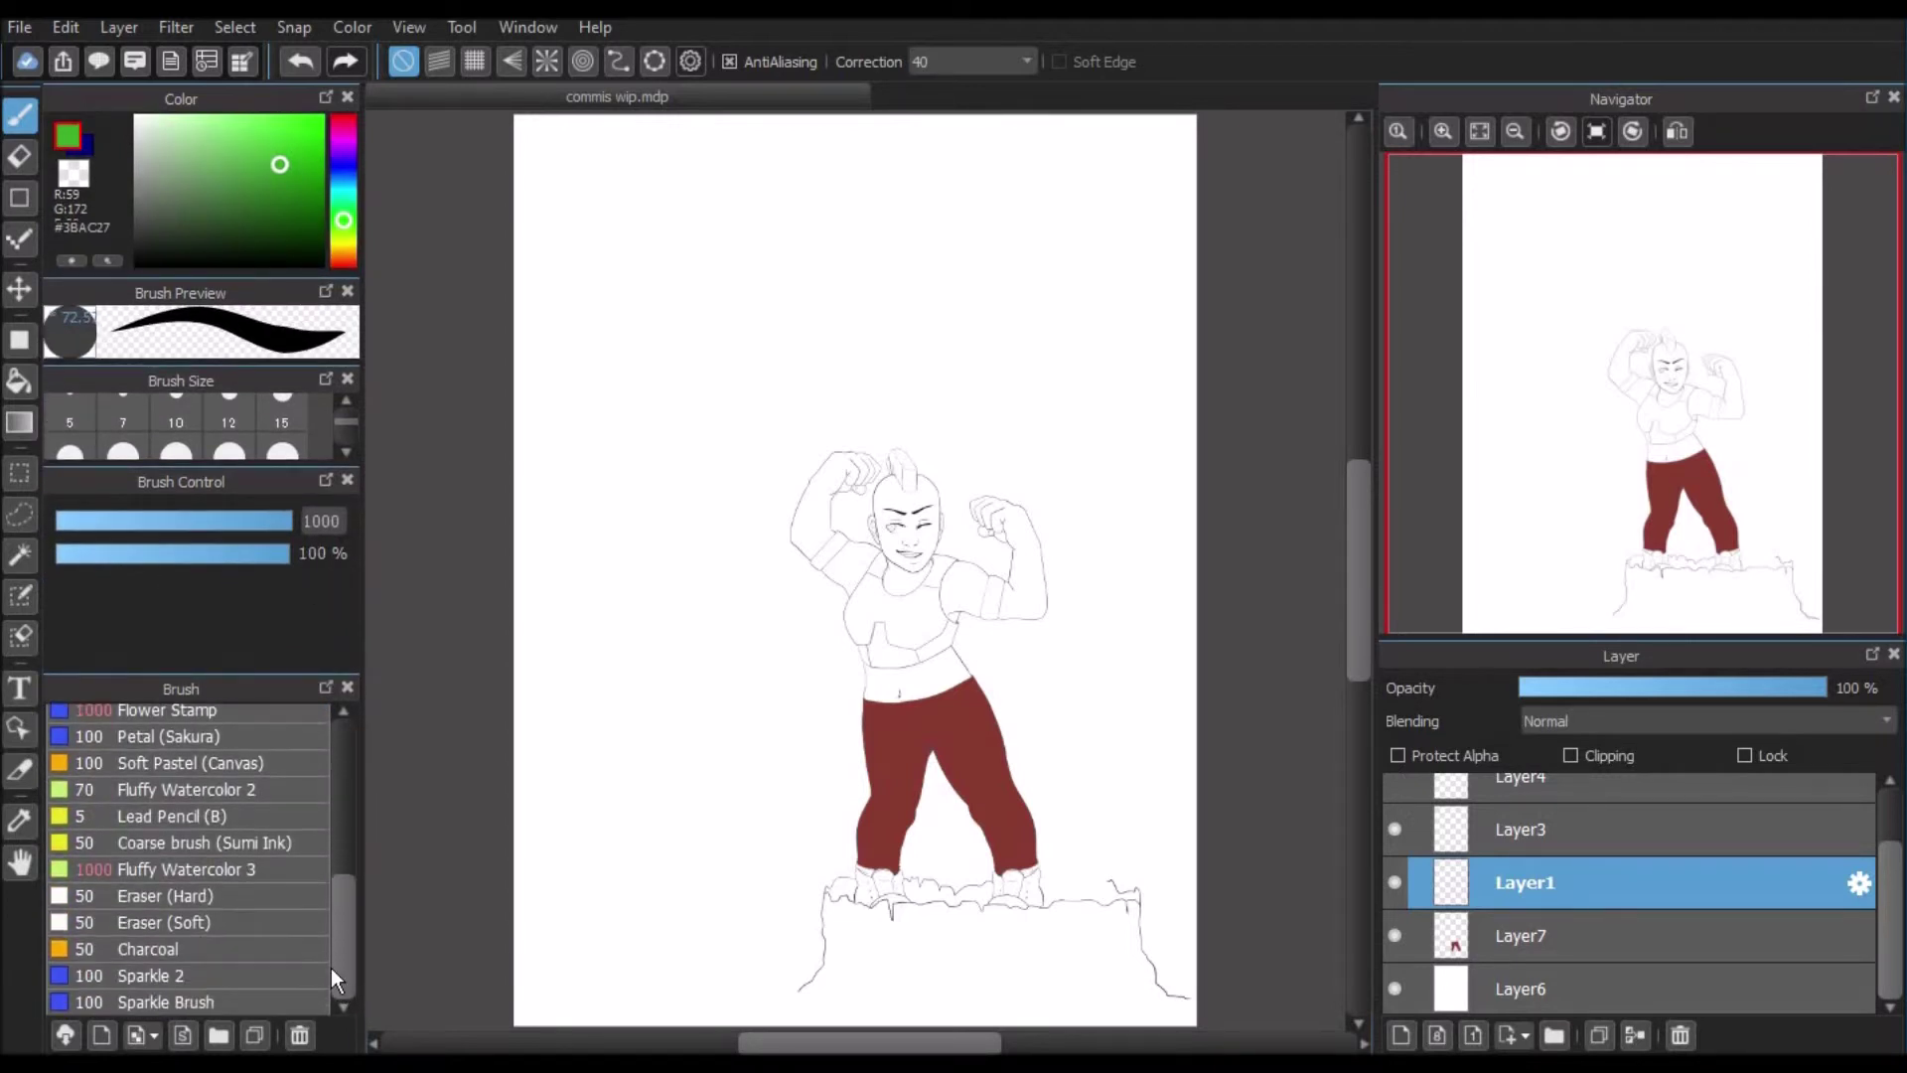
drag(343, 913, 339, 765)
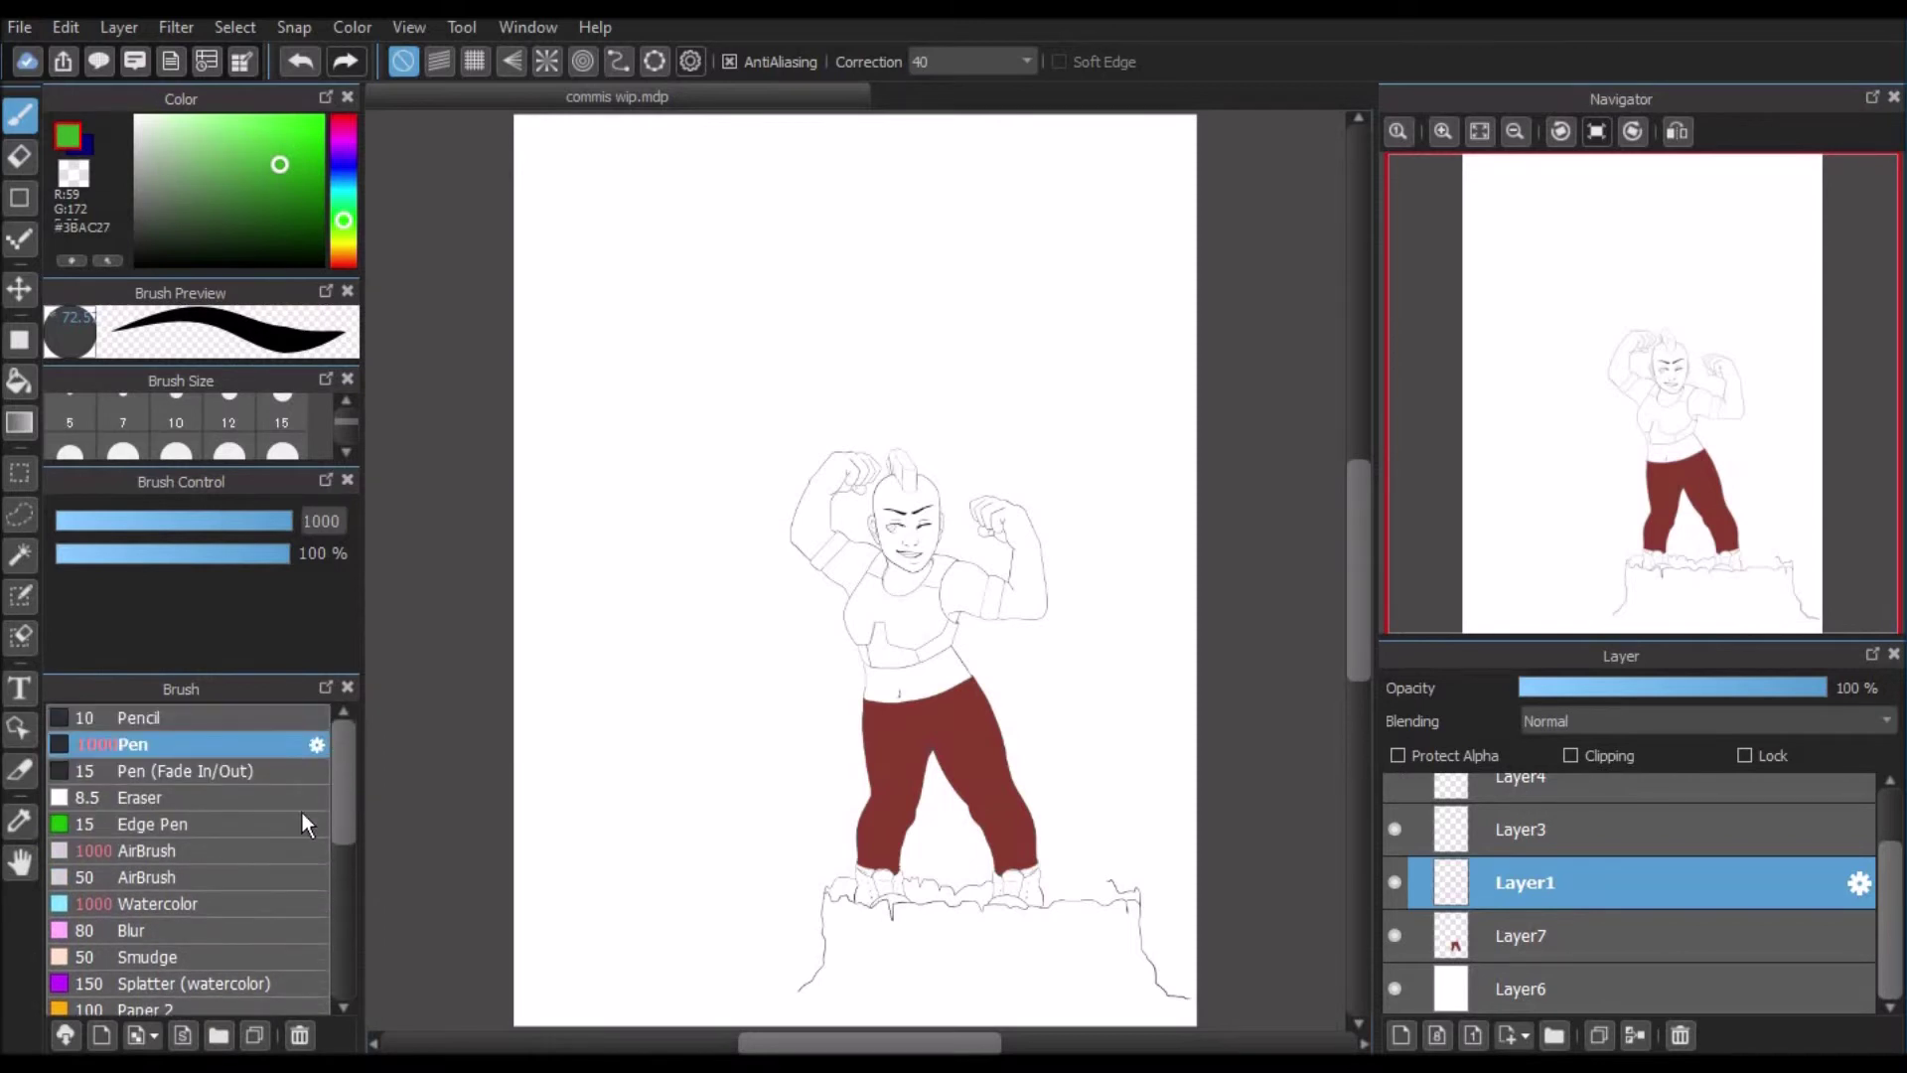
Step: Browse the cloud brush materials and add the Leaf Brush to the brush list
click(82, 1042)
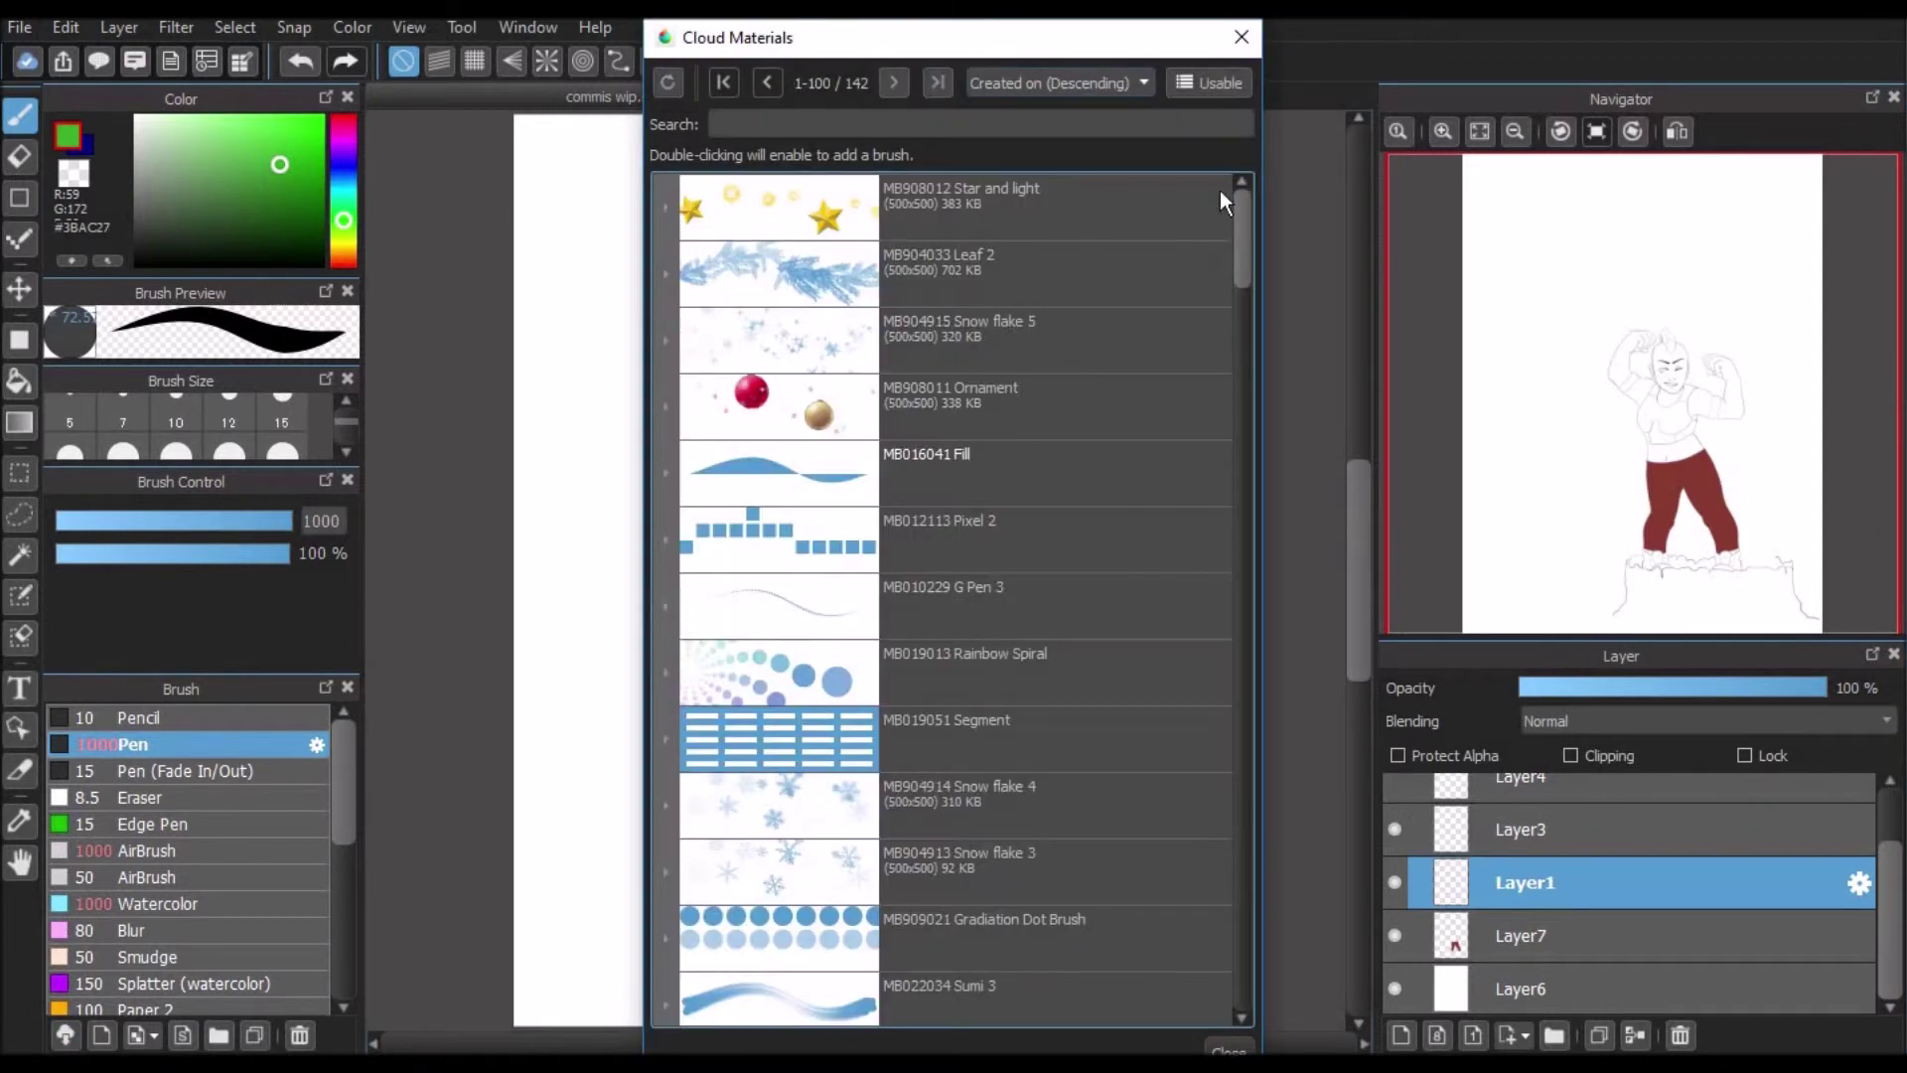
mouse_move(1236, 256)
mouse_down()
mouse_move(1260, 558)
mouse_move(1248, 633)
mouse_move(1225, 621)
mouse_move(1248, 678)
mouse_move(1240, 850)
mouse_move(1208, 948)
mouse_move(1183, 949)
mouse_up()
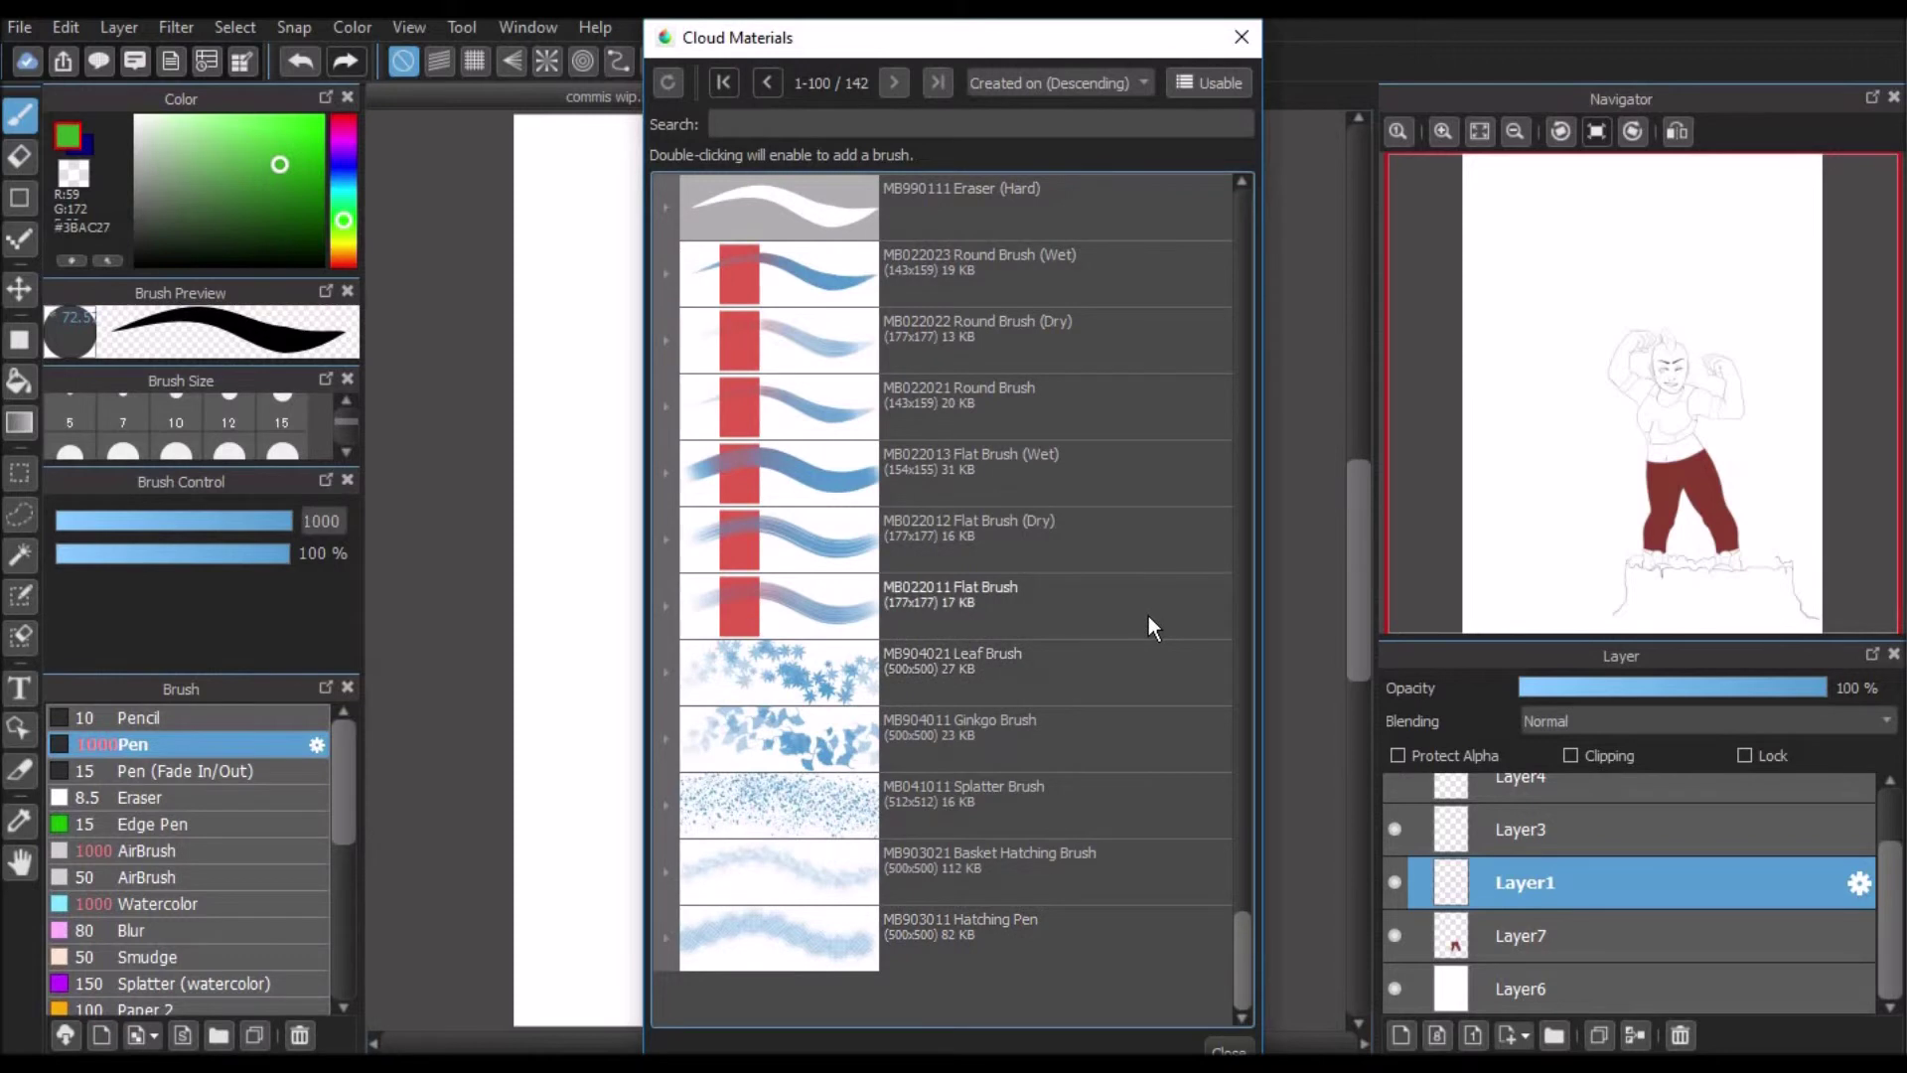
double_click(987, 669)
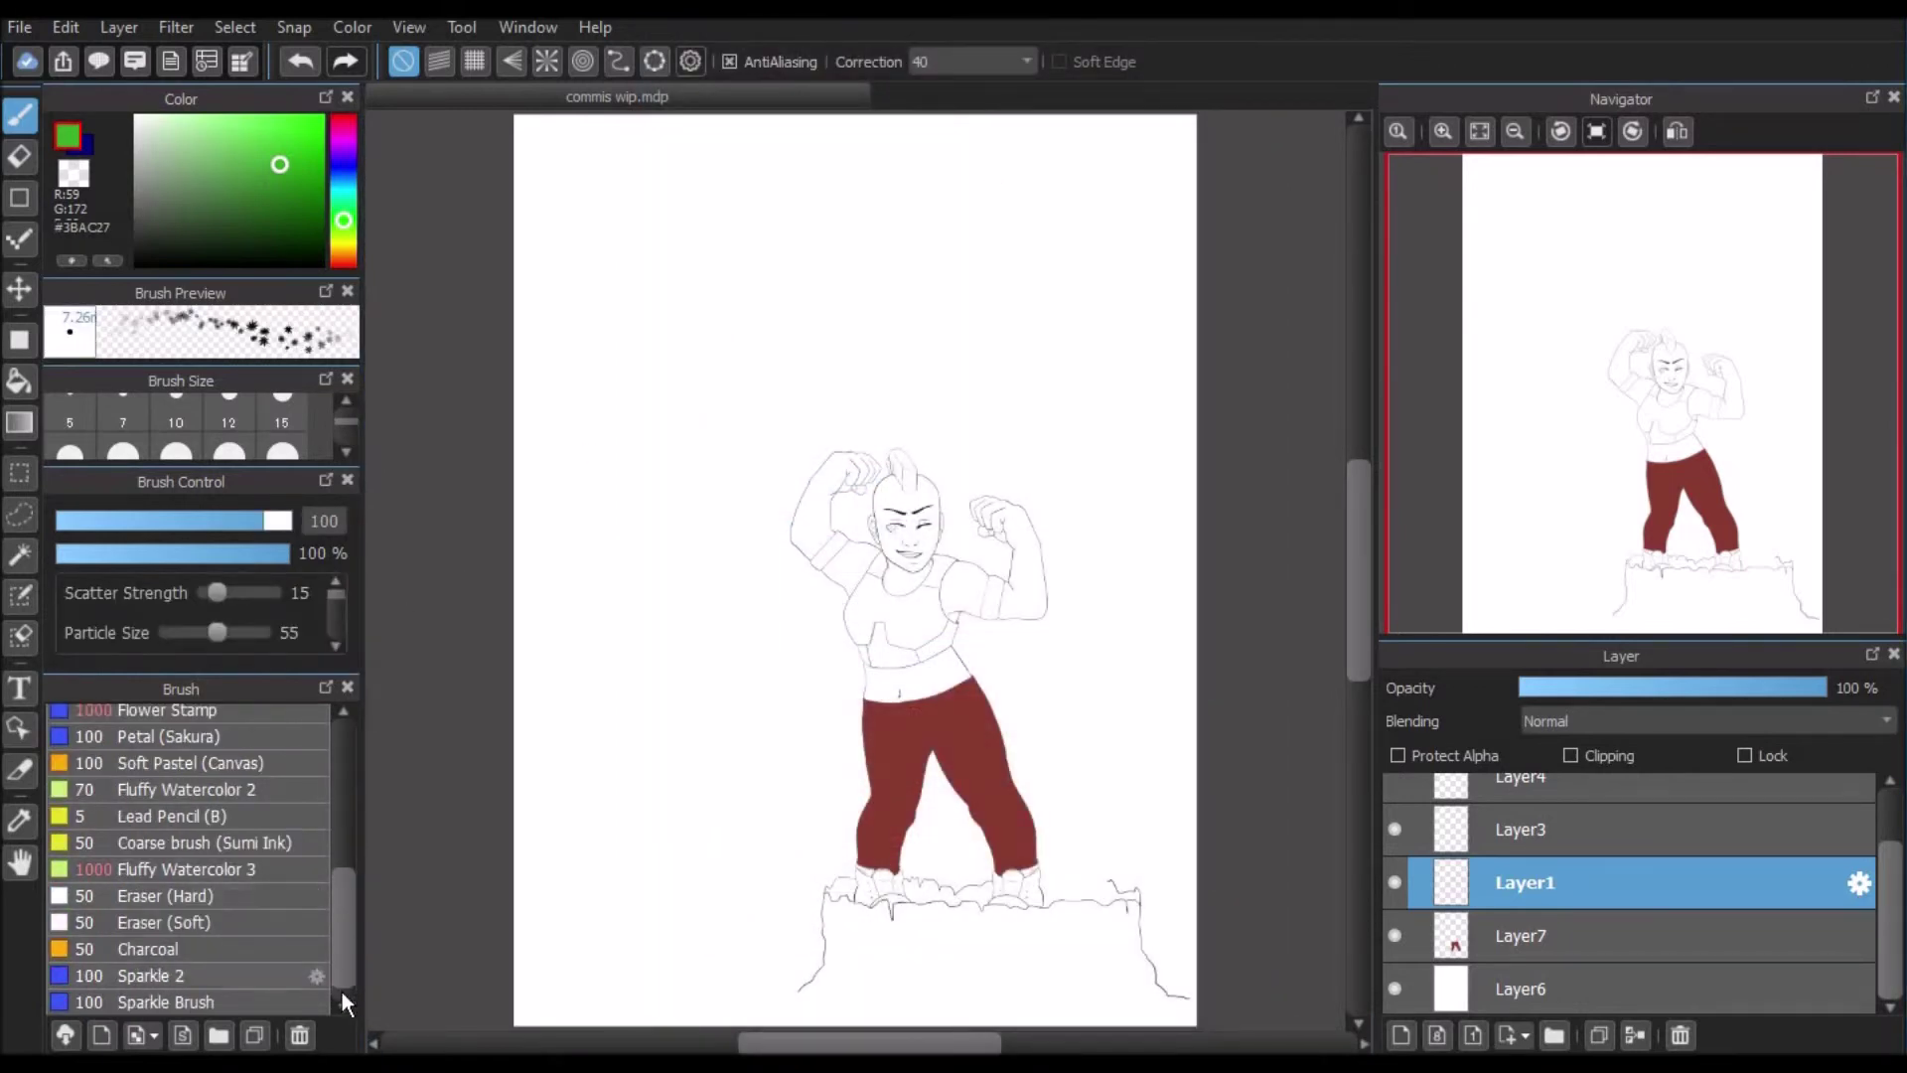
Step: Set the Leaf Brush to size 1000 and paint a green trail of leaves down to the figure's shoulder on Layer1
scroll(341, 973, down, 1)
drag(267, 520, 369, 511)
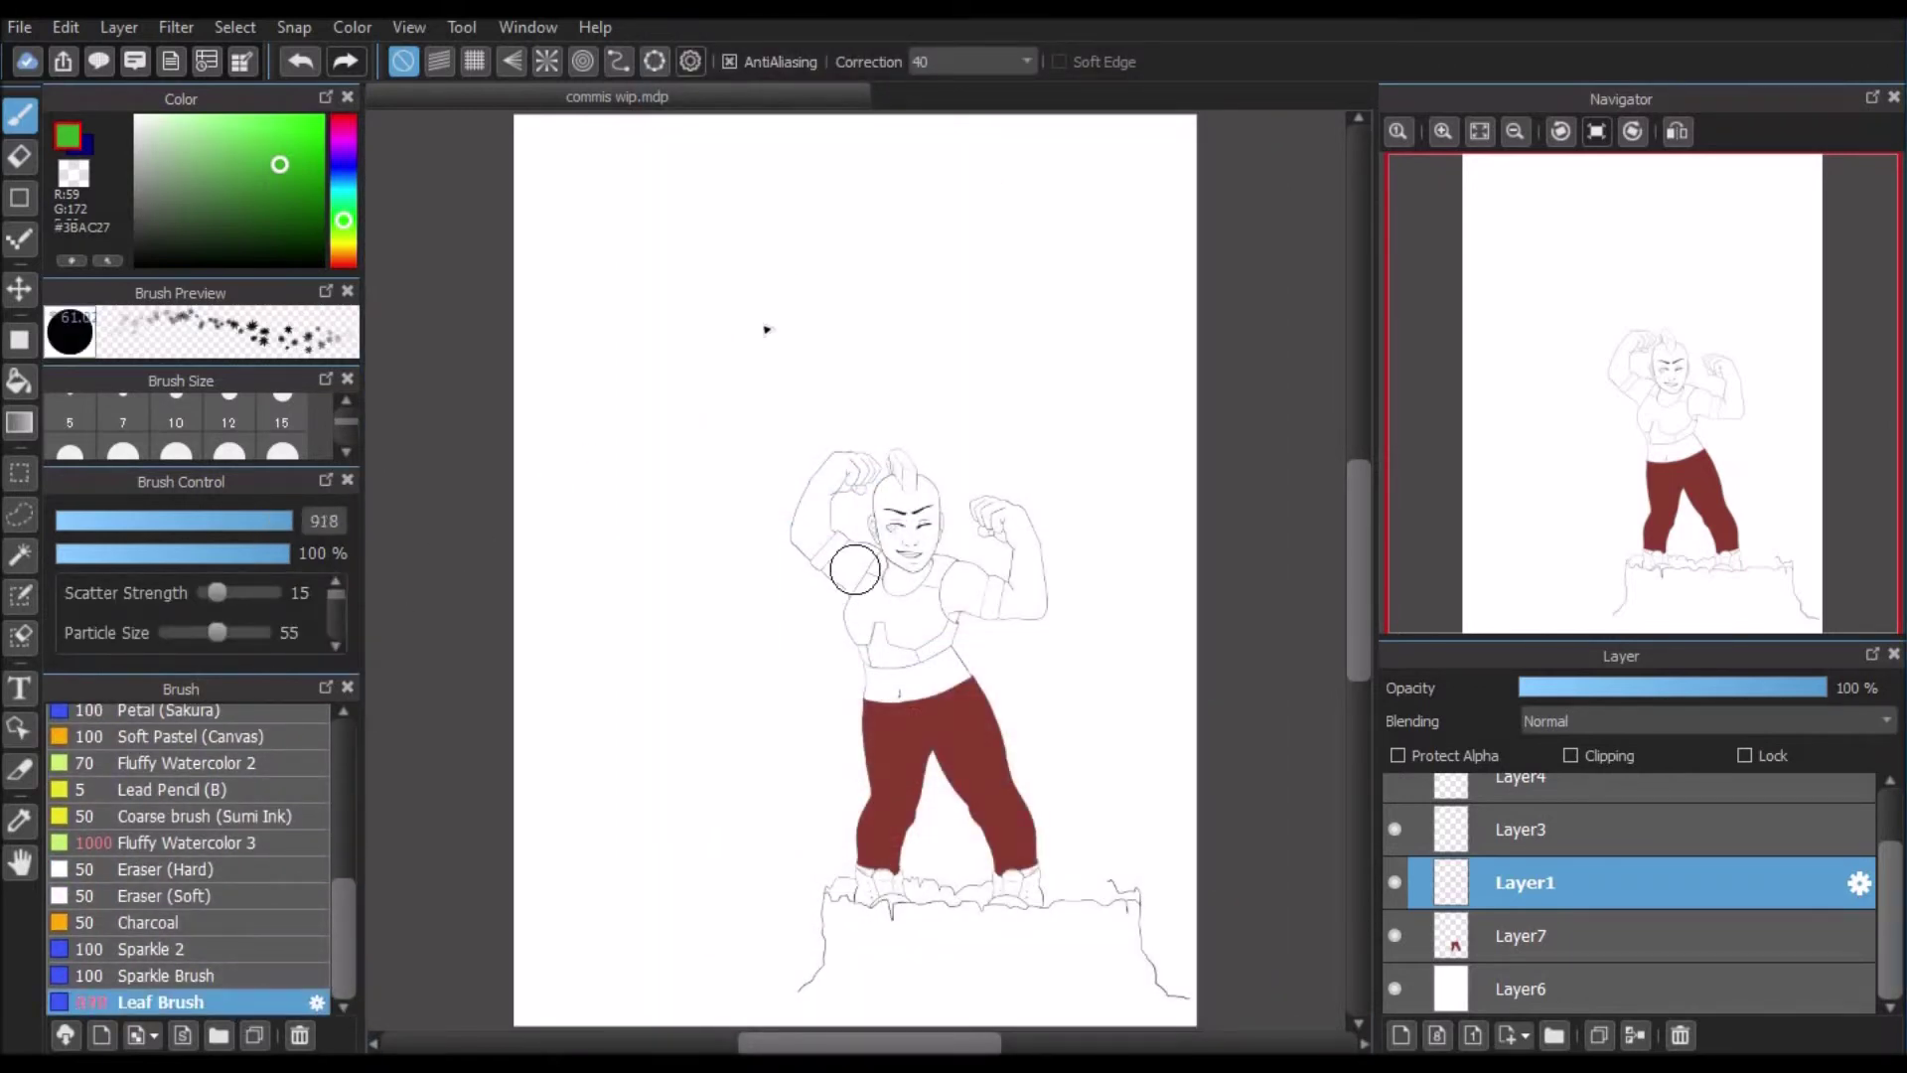
mouse_move(795, 256)
mouse_down()
mouse_move(806, 391)
mouse_move(876, 584)
mouse_up()
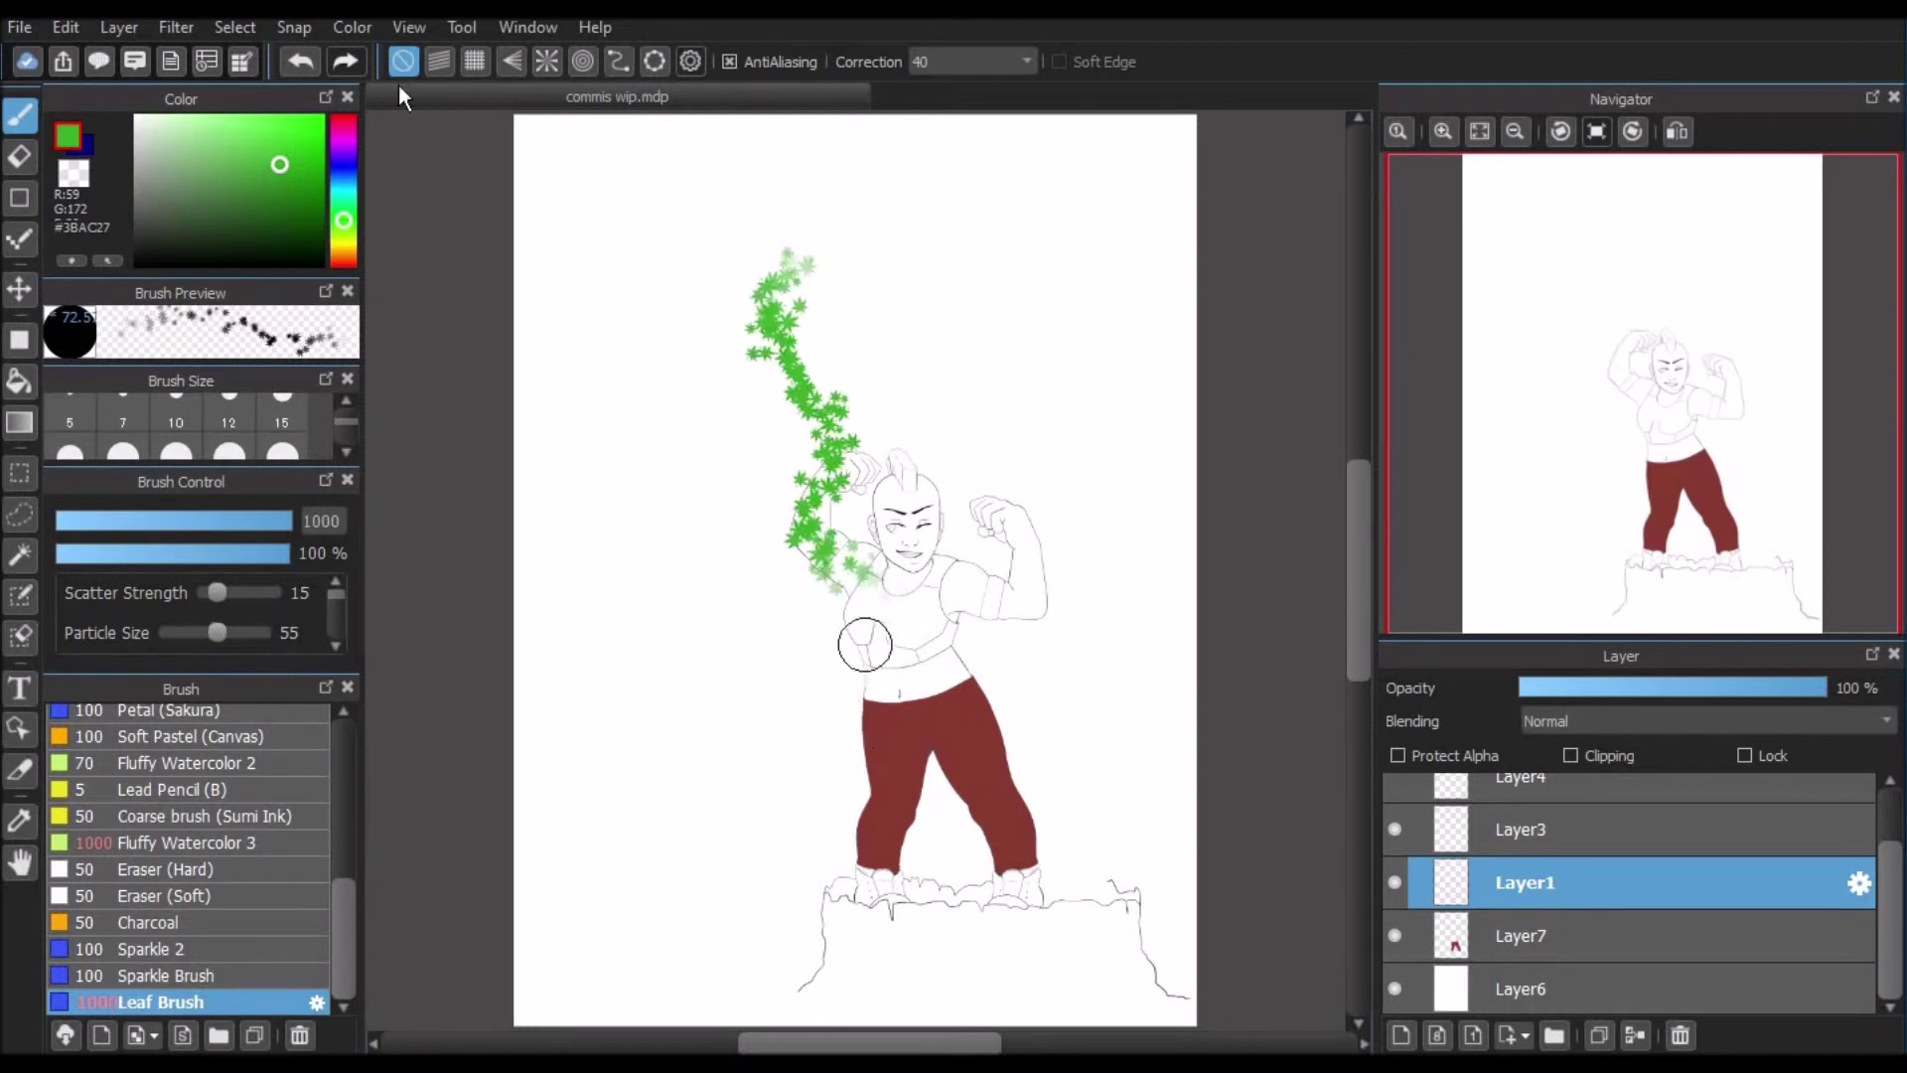
Step: Try a black Leaf Brush stroke diagonally across the canvas, and undo both leaf strokes on Layer1
click(314, 228)
click(320, 264)
mouse_move(686, 174)
mouse_down()
mouse_move(1013, 524)
mouse_move(1093, 709)
mouse_move(1060, 898)
mouse_up()
click(301, 61)
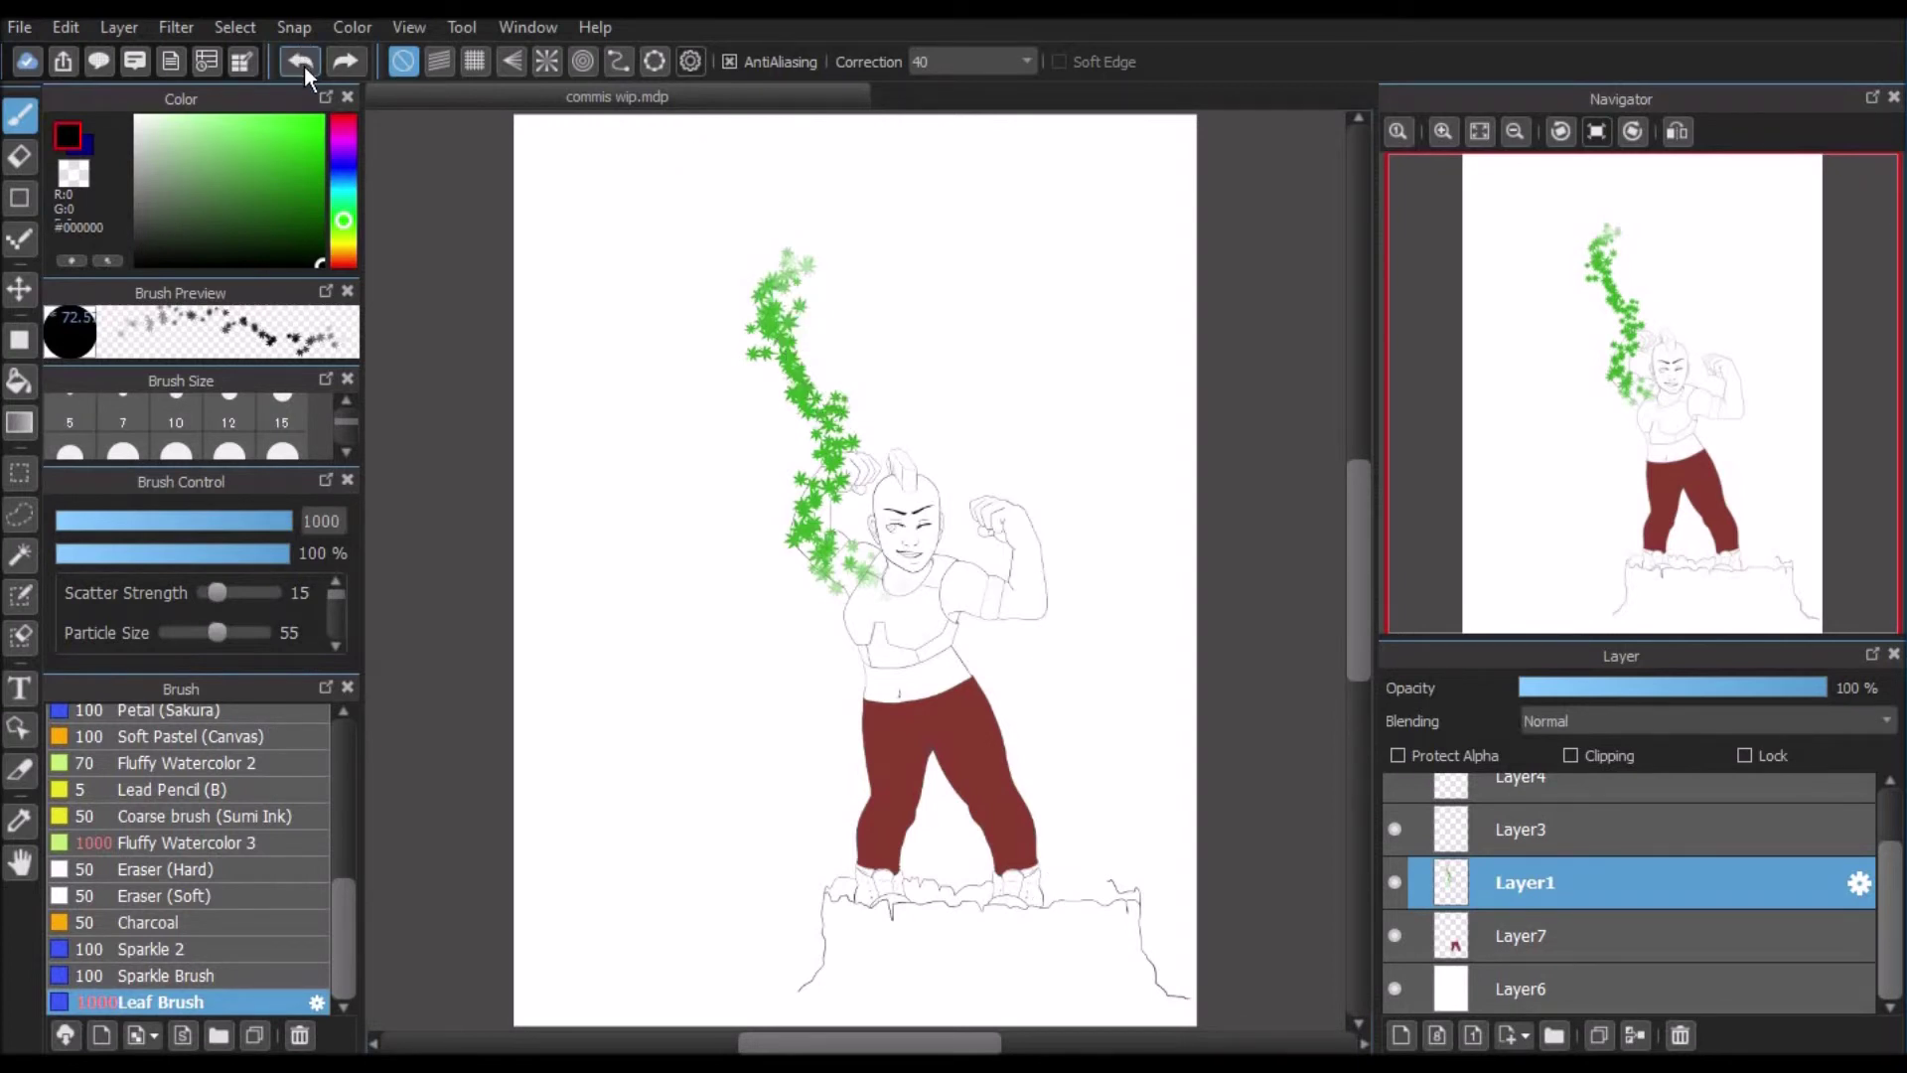
key(ctrl+z)
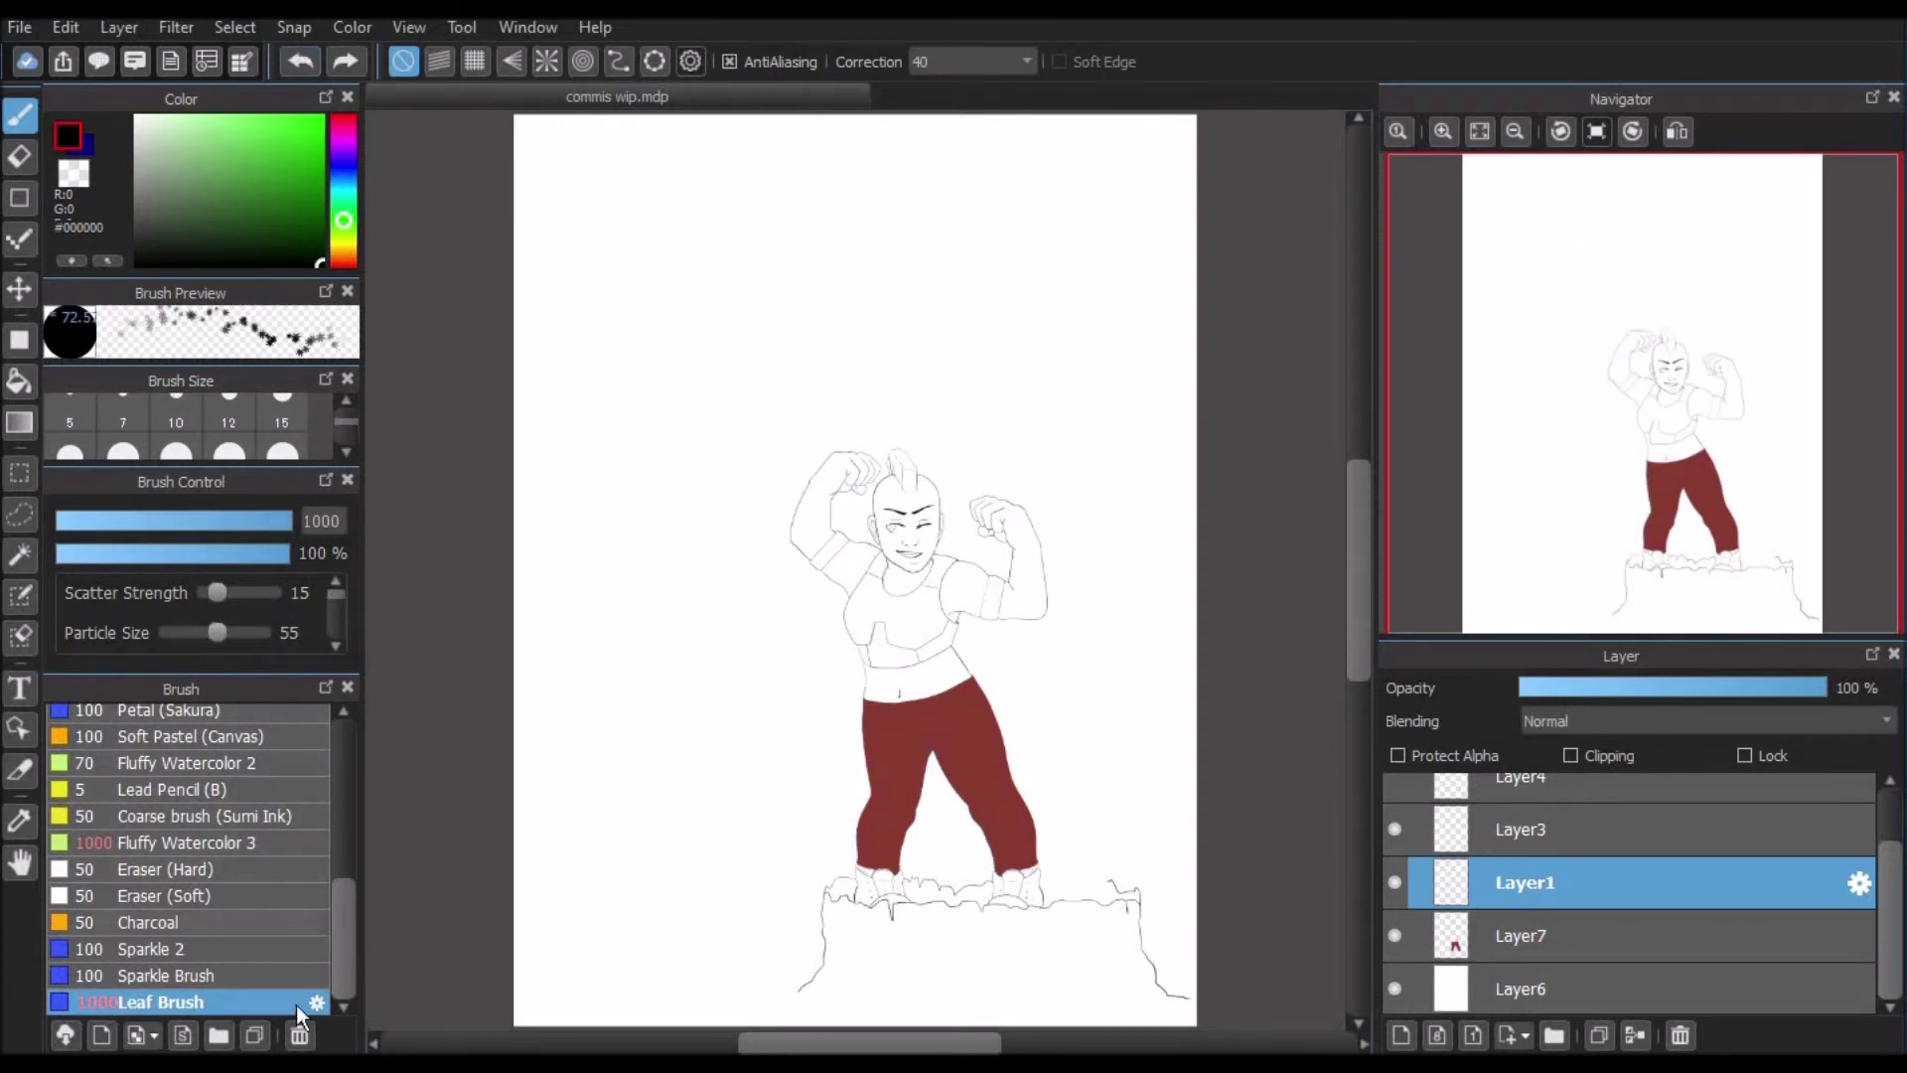
Step: Switch to the Pen brush at size 368, test a black stroke in the empty area beside the figure, and undo it
mouse_move(341, 933)
mouse_down()
mouse_move(342, 710)
mouse_move(286, 737)
mouse_up()
click(287, 743)
mouse_move(269, 522)
mouse_down()
mouse_move(177, 518)
mouse_move(256, 515)
mouse_up()
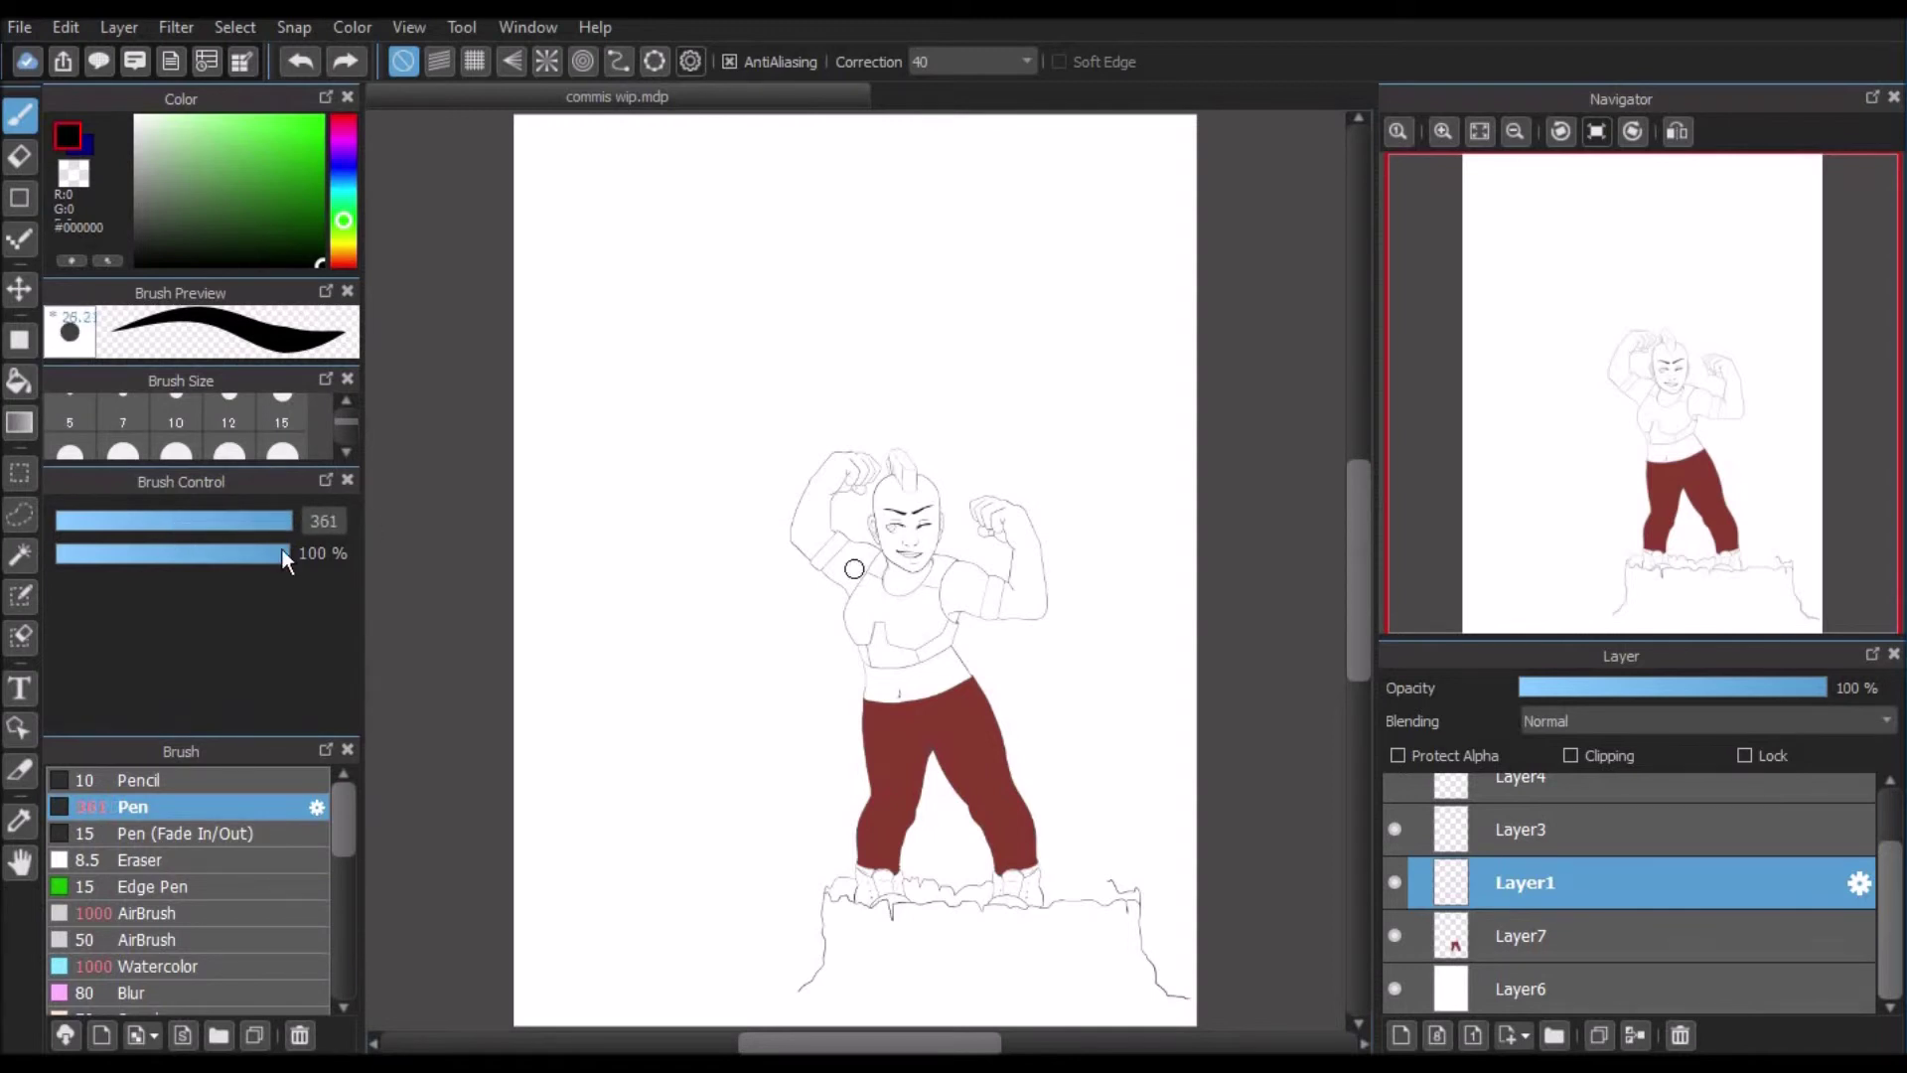
click(177, 552)
mouse_move(277, 549)
mouse_down()
mouse_move(137, 556)
mouse_move(342, 563)
mouse_move(268, 556)
mouse_up()
drag(655, 335, 681, 537)
click(297, 64)
Step: Set the Pen's opacity to 24% and paint overlapping test strokes in the empty area beside the figure on Layer1
drag(246, 552, 110, 556)
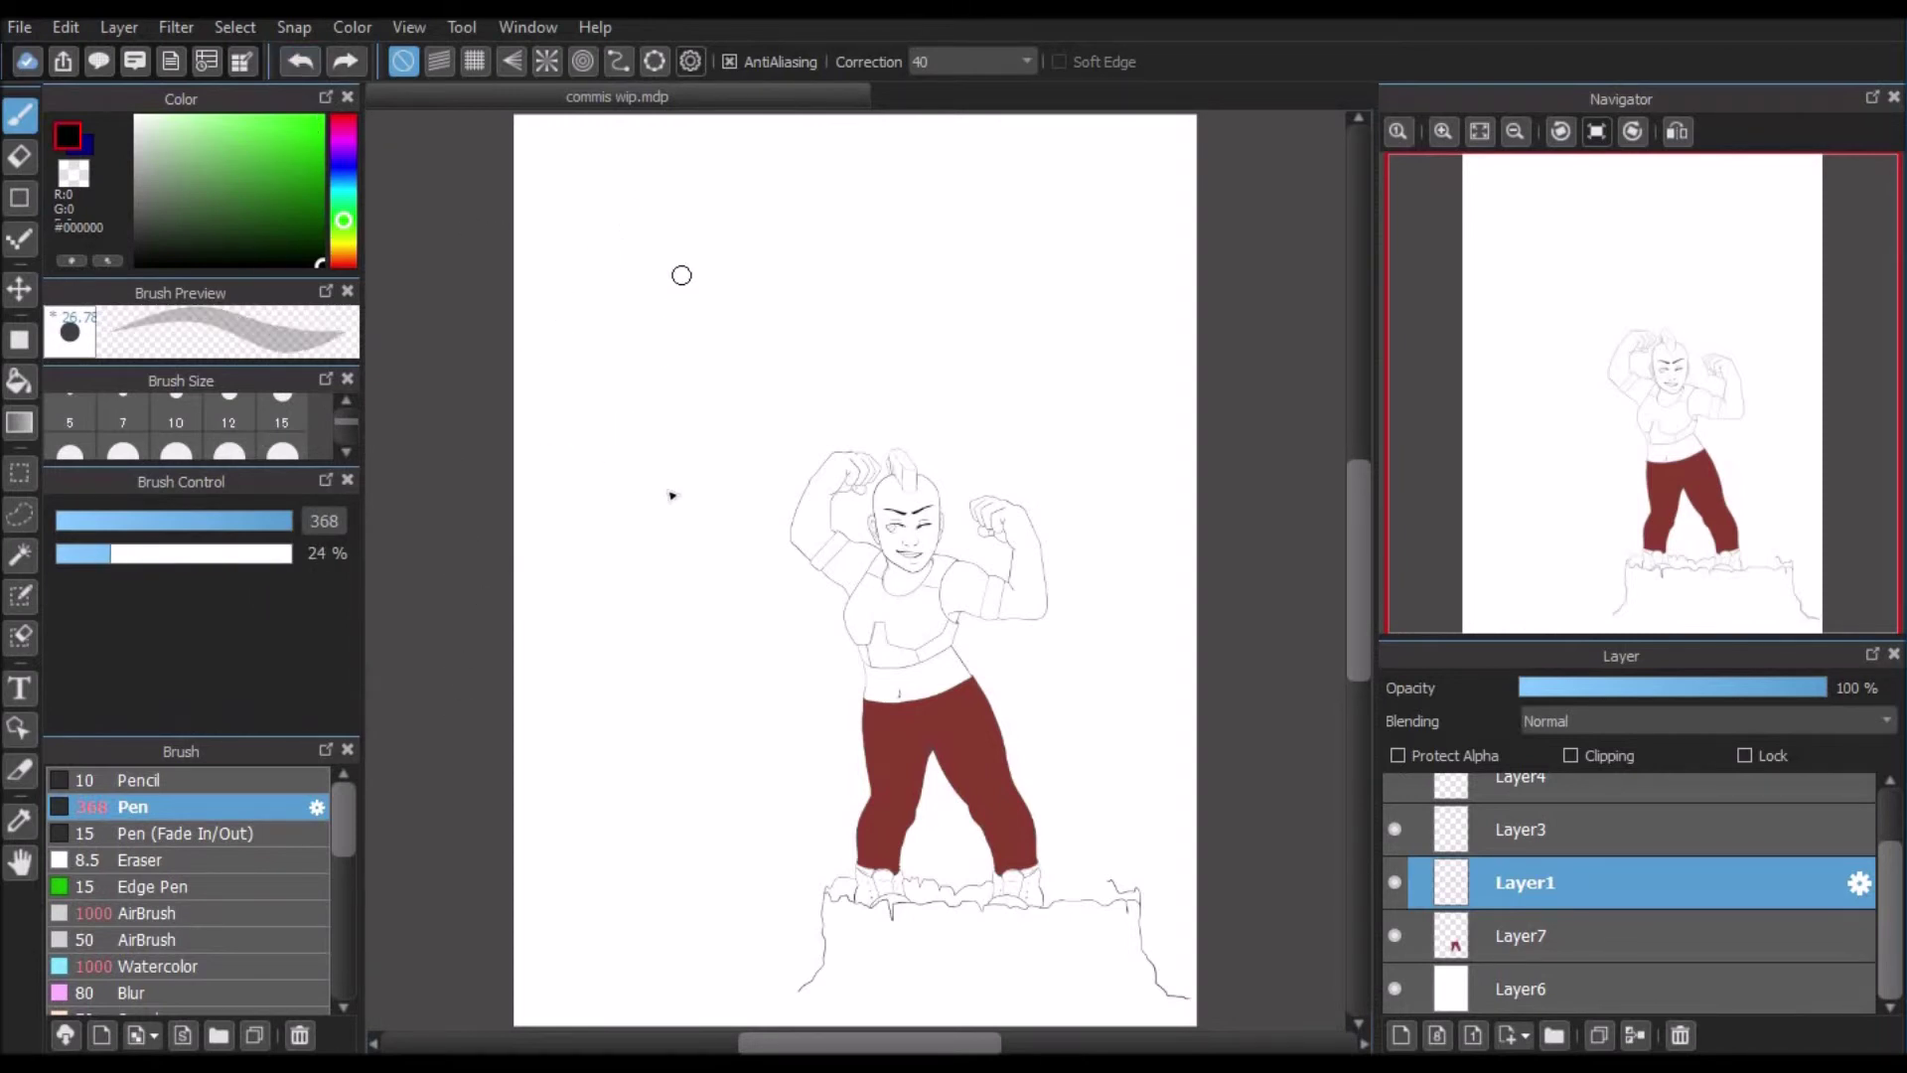
drag(680, 279, 659, 411)
drag(696, 576, 701, 587)
mouse_move(690, 282)
mouse_down()
mouse_move(680, 423)
mouse_move(725, 601)
mouse_move(707, 554)
mouse_move(745, 621)
mouse_move(695, 411)
mouse_move(771, 628)
mouse_up()
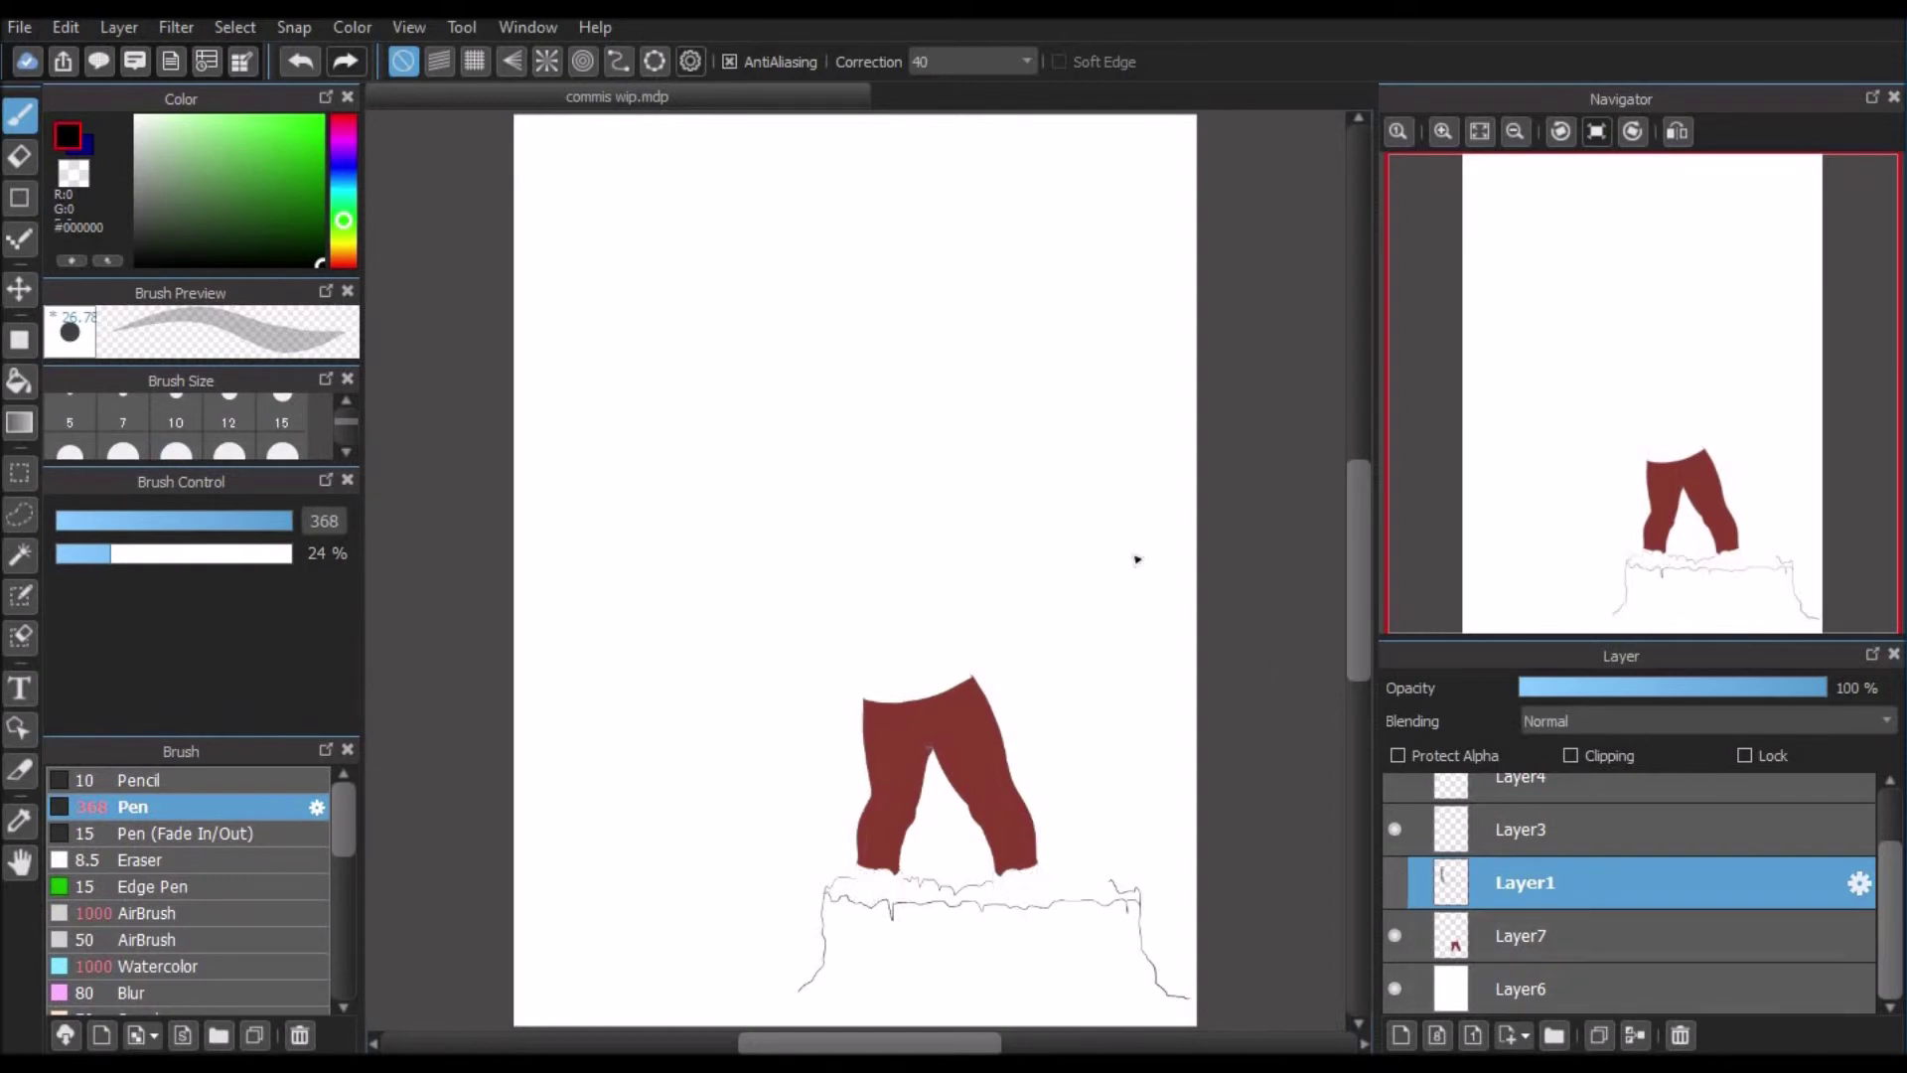
Step: Undo the translucent Pen test strokes on Layer1
click(294, 64)
click(294, 63)
click(294, 63)
click(294, 63)
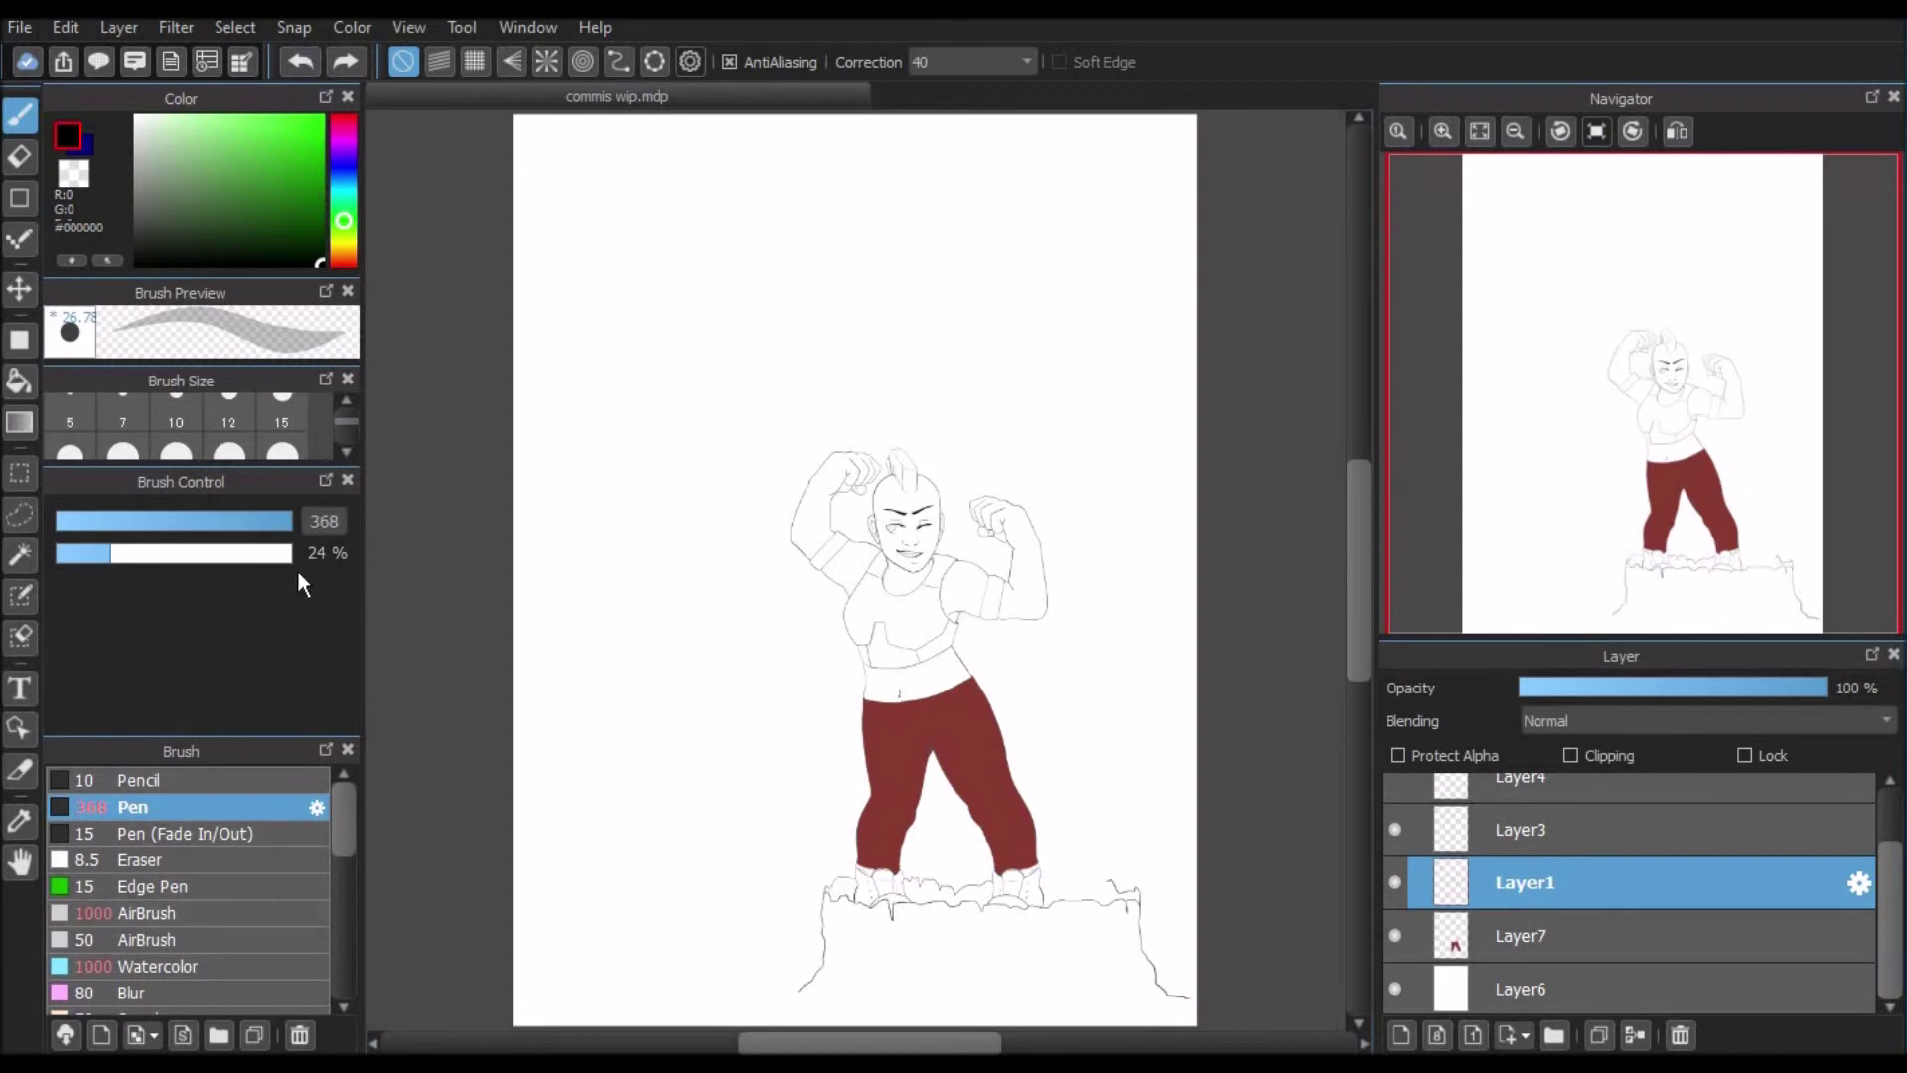
drag(291, 467, 298, 651)
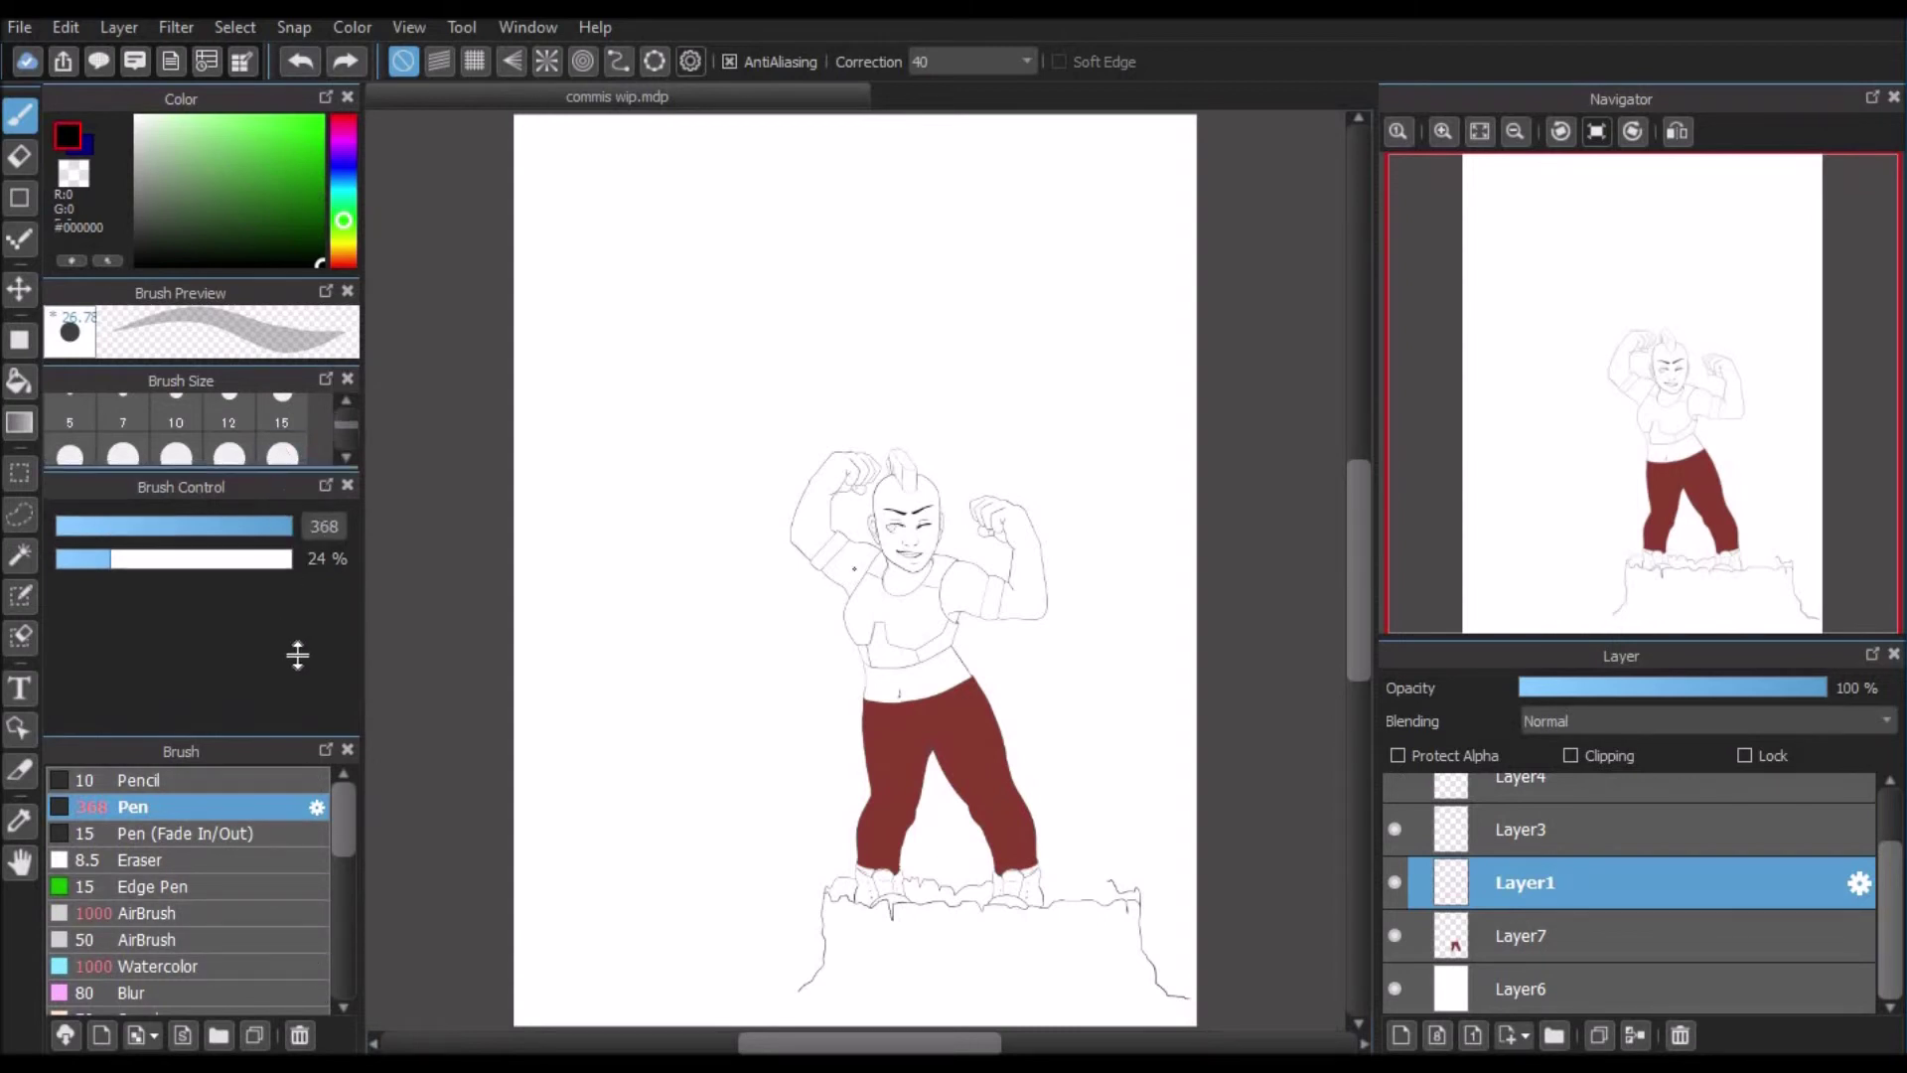
Step: Enlarge the Brush Size panel so that more of the preset sizes are shown
drag(303, 771, 302, 815)
scroll(146, 427, up, 1)
drag(344, 449, 341, 419)
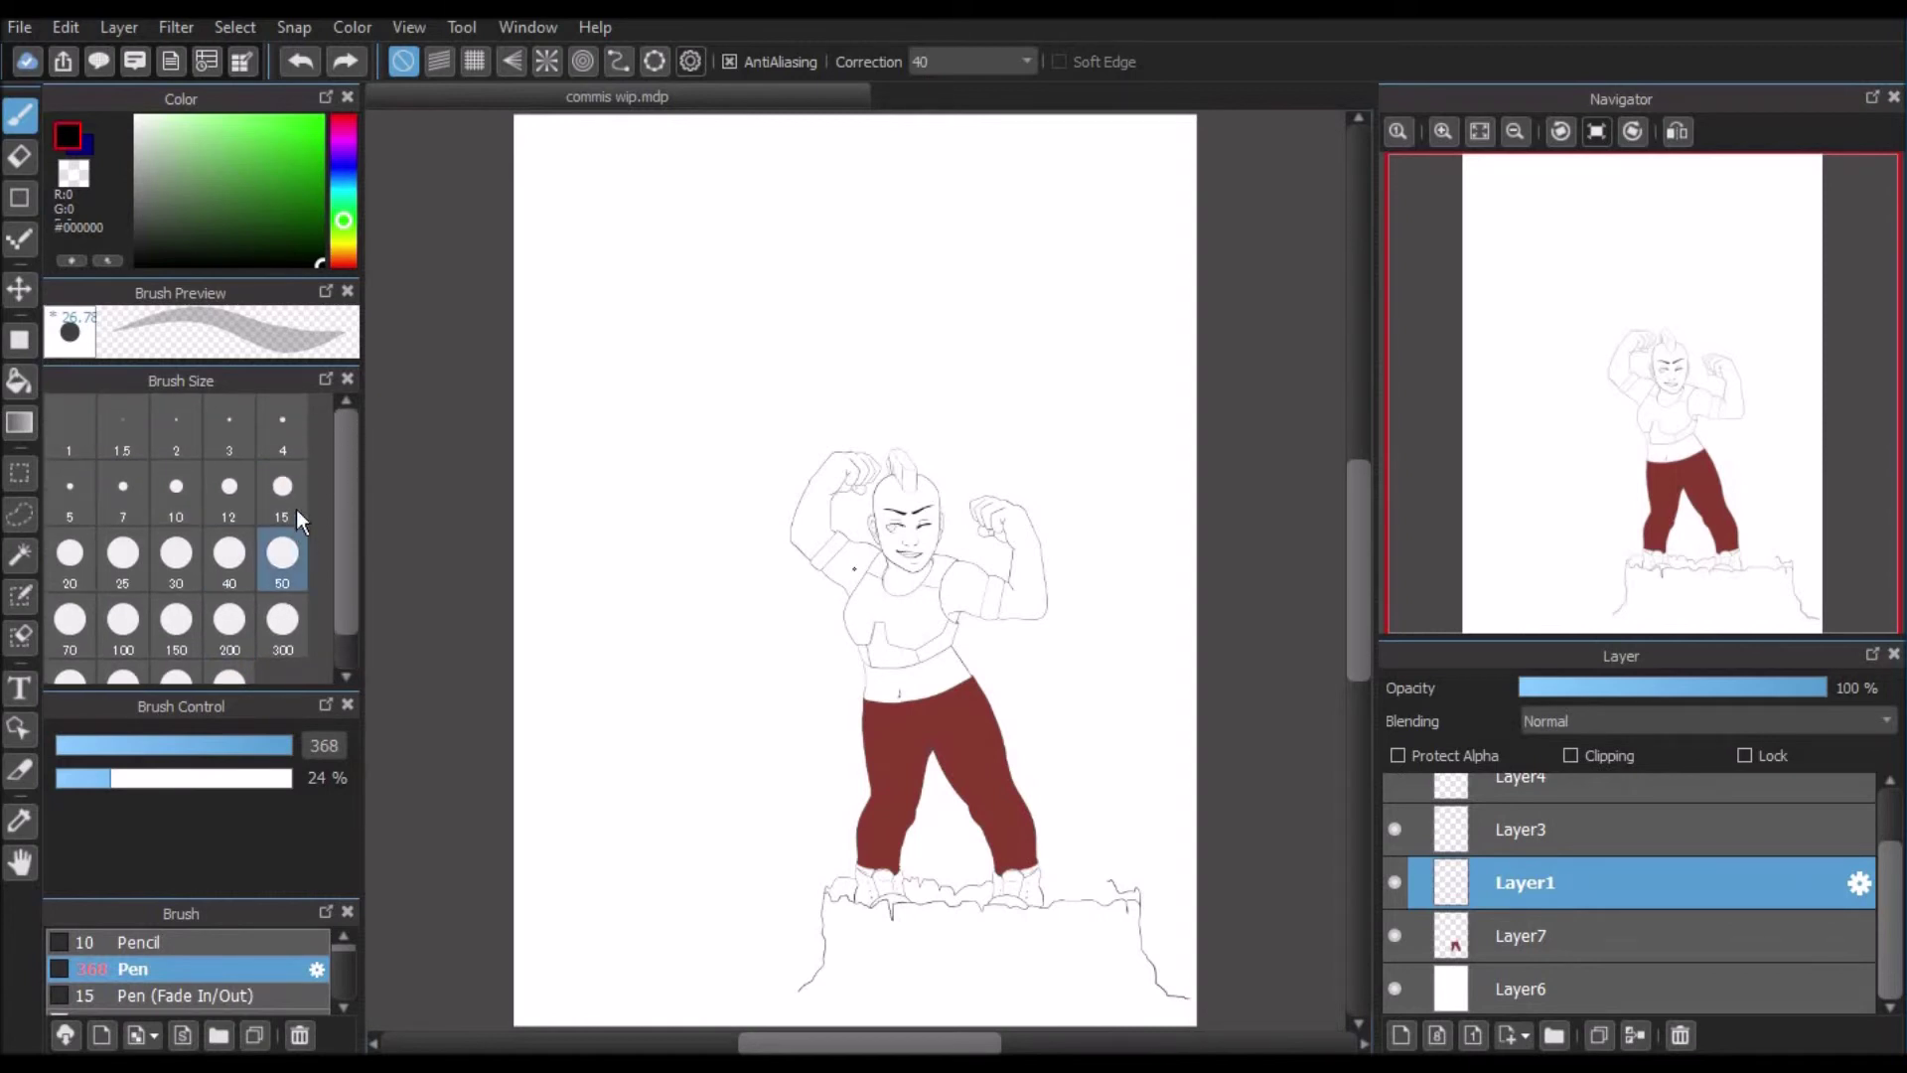
Step: Test Pen strokes at sizes 15 and 1000 in the empty area beside the figure, undoing each one
click(300, 470)
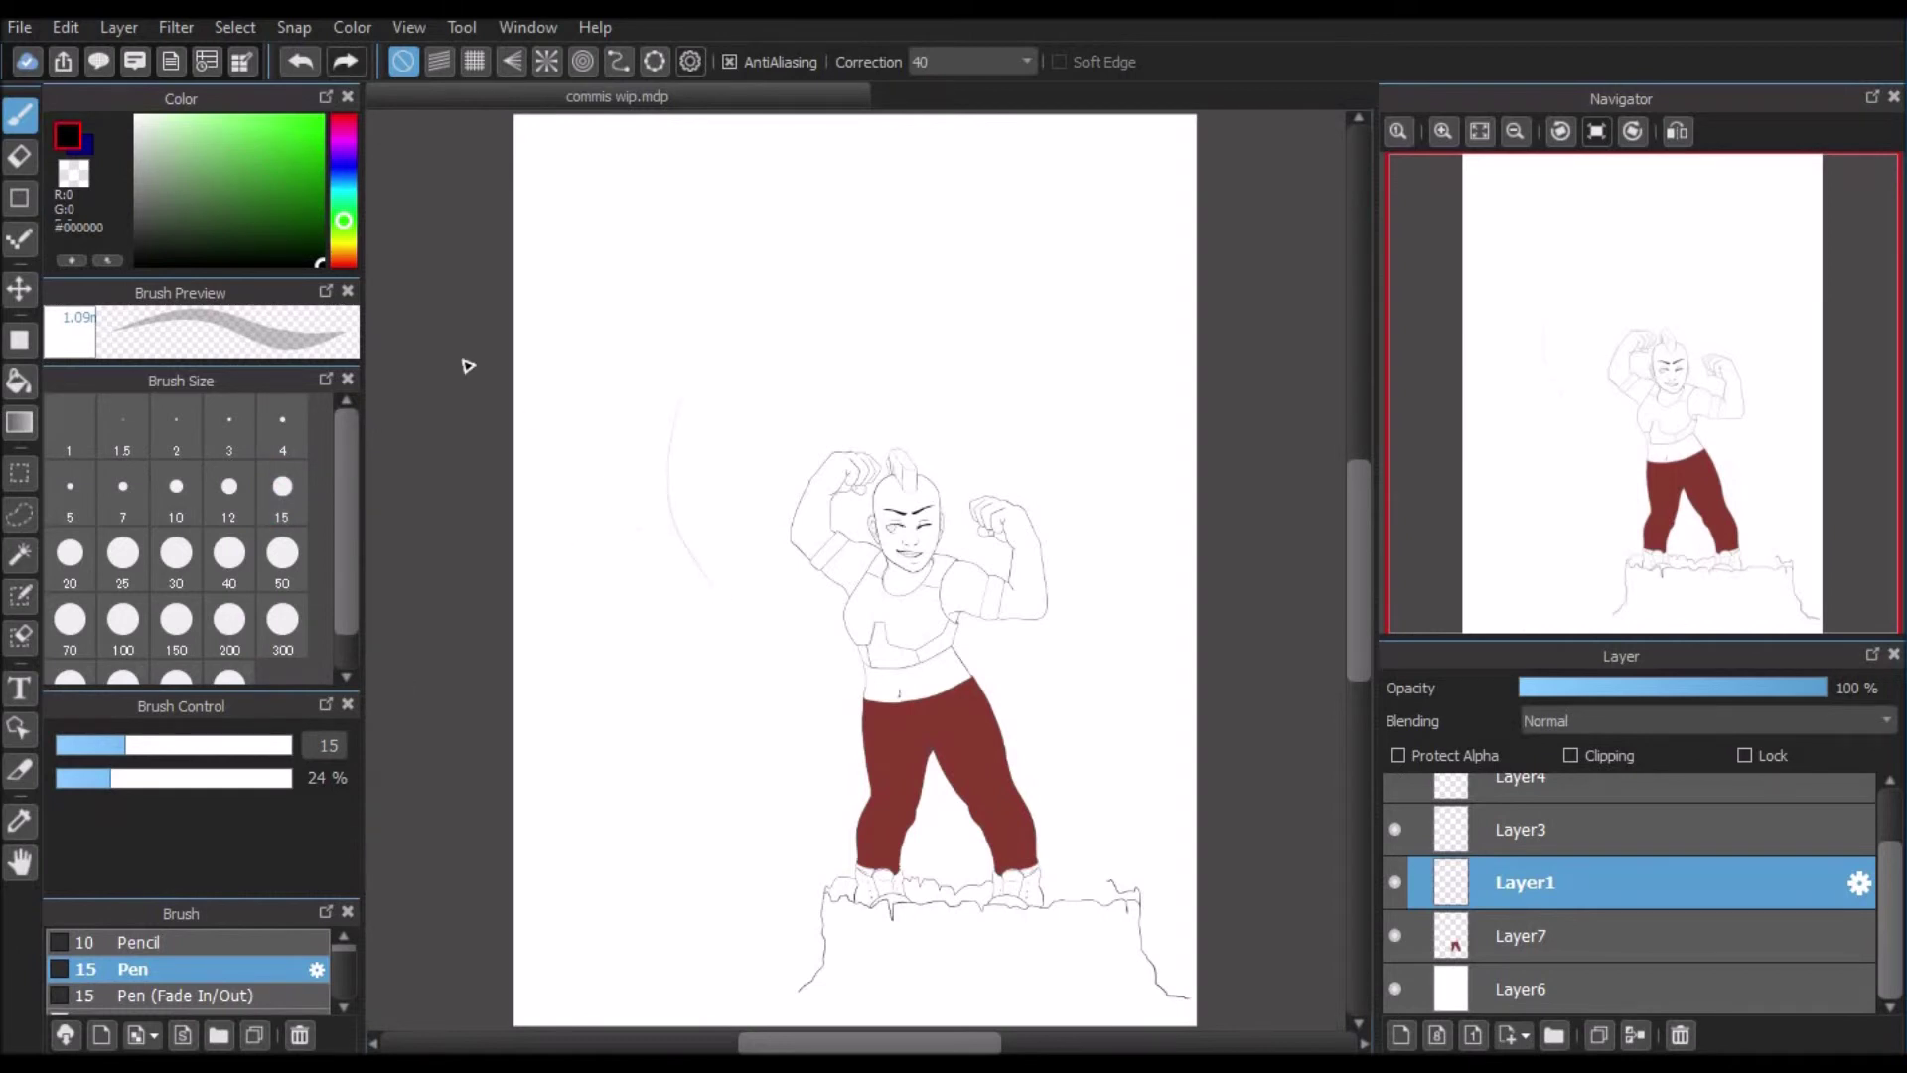
click(314, 57)
scroll(223, 657, down, 1)
click(229, 645)
drag(698, 251, 651, 563)
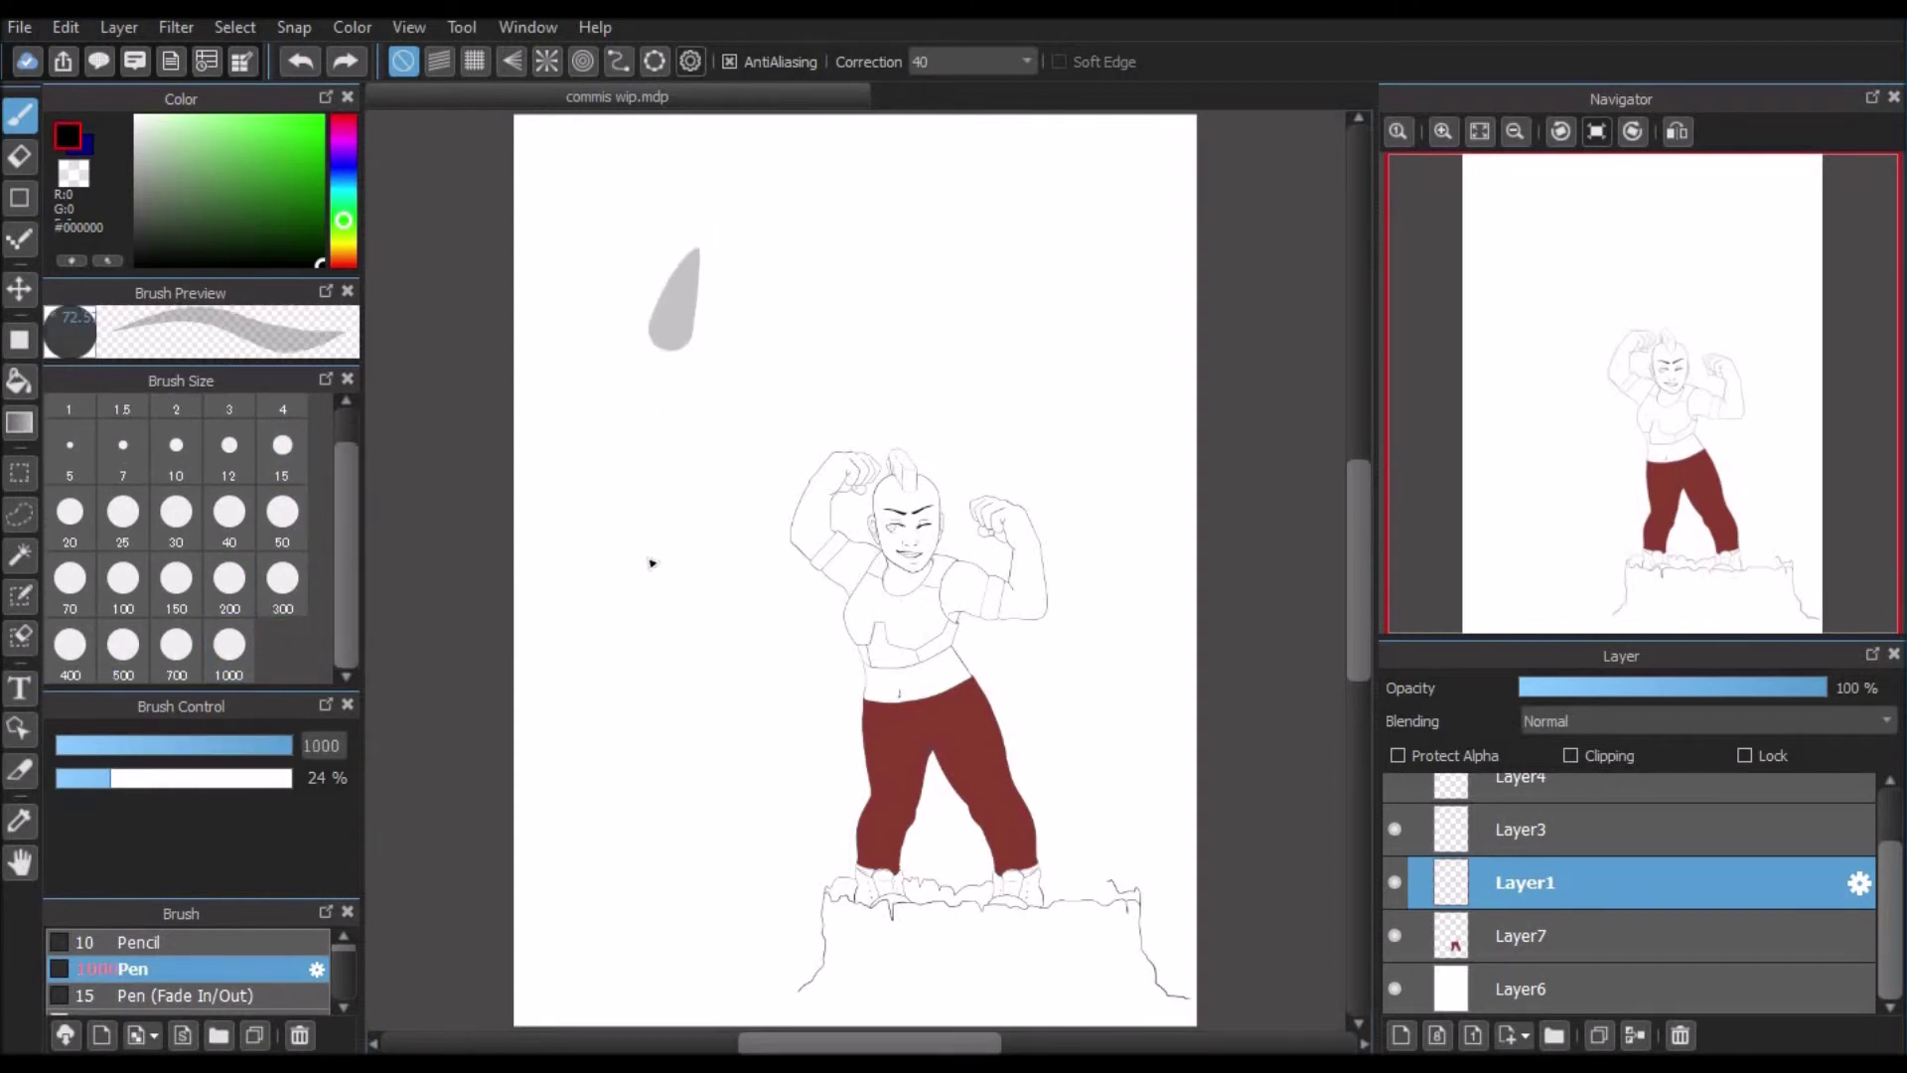
click(315, 51)
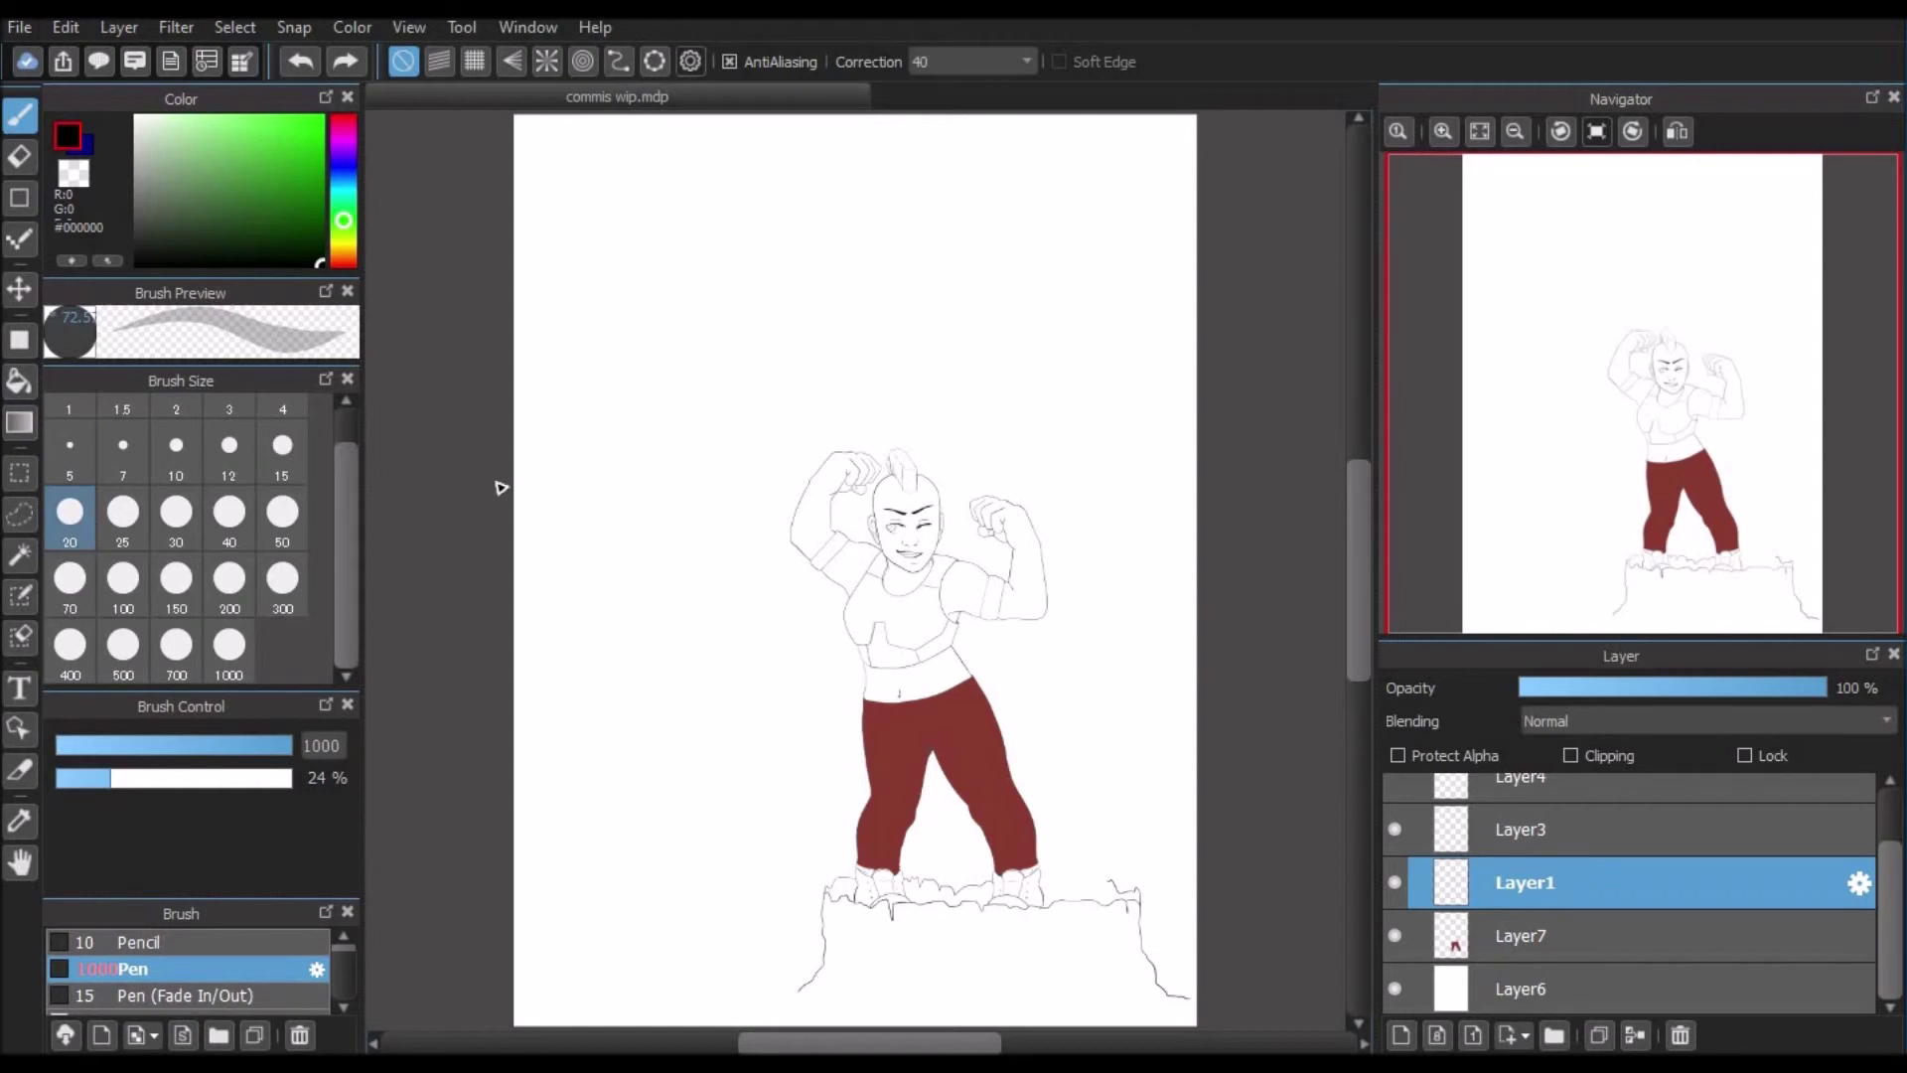
Step: Enlarge the Brush Preview and Color panels and set the Pen's opacity to 100%
drag(255, 365, 271, 514)
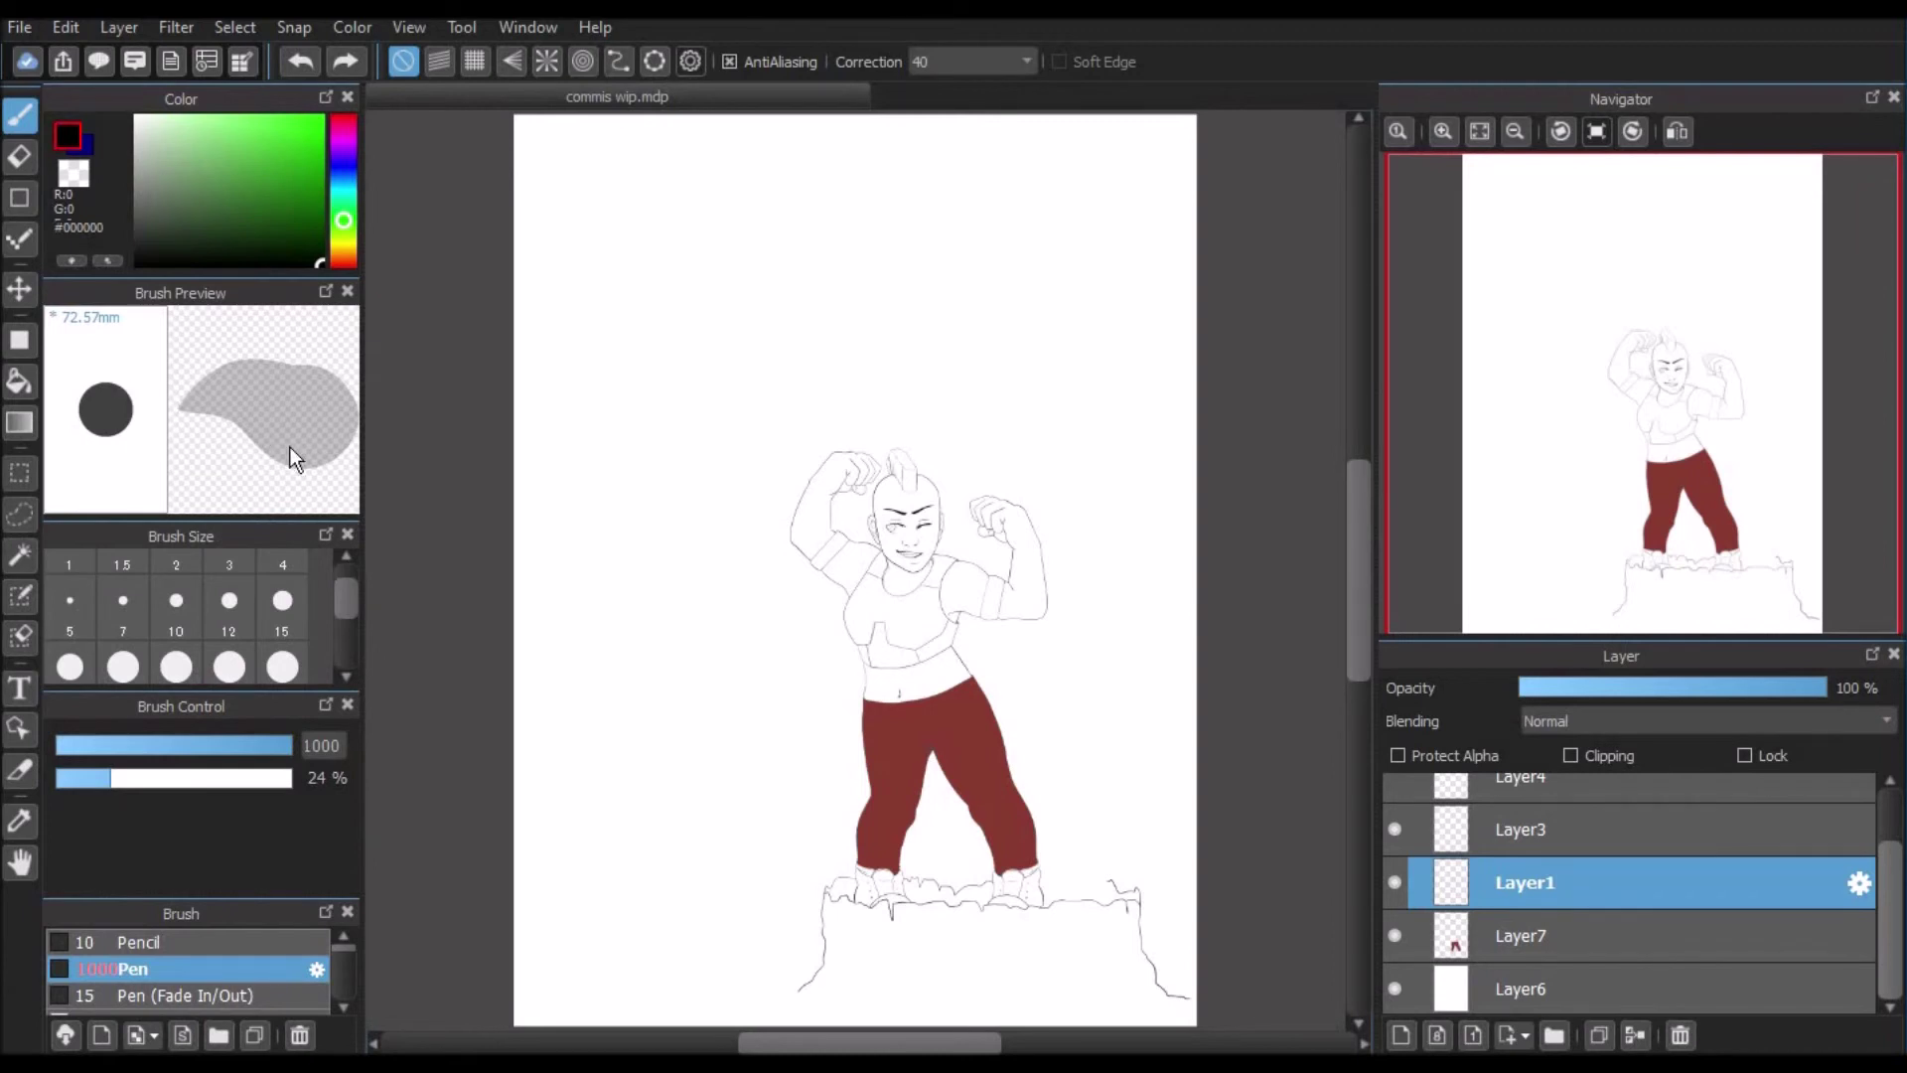
drag(240, 771, 357, 773)
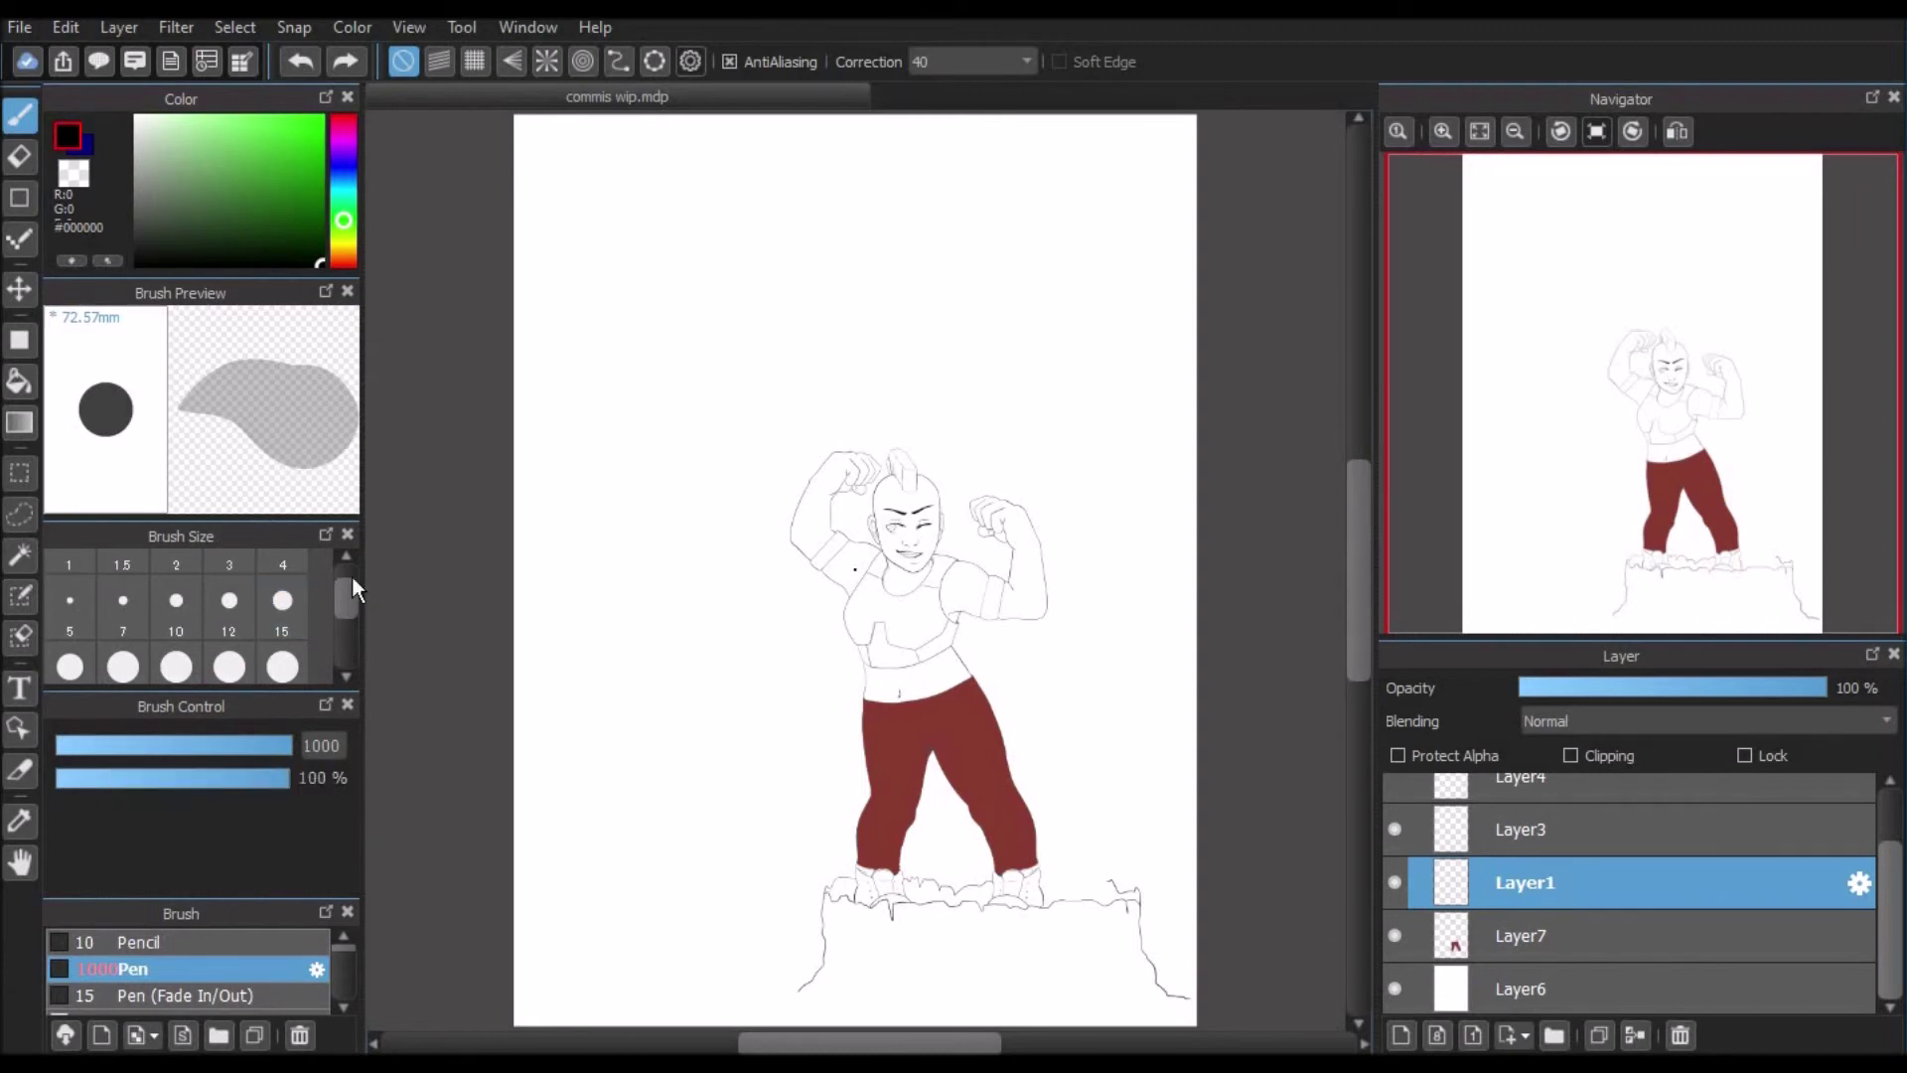
drag(256, 283, 263, 401)
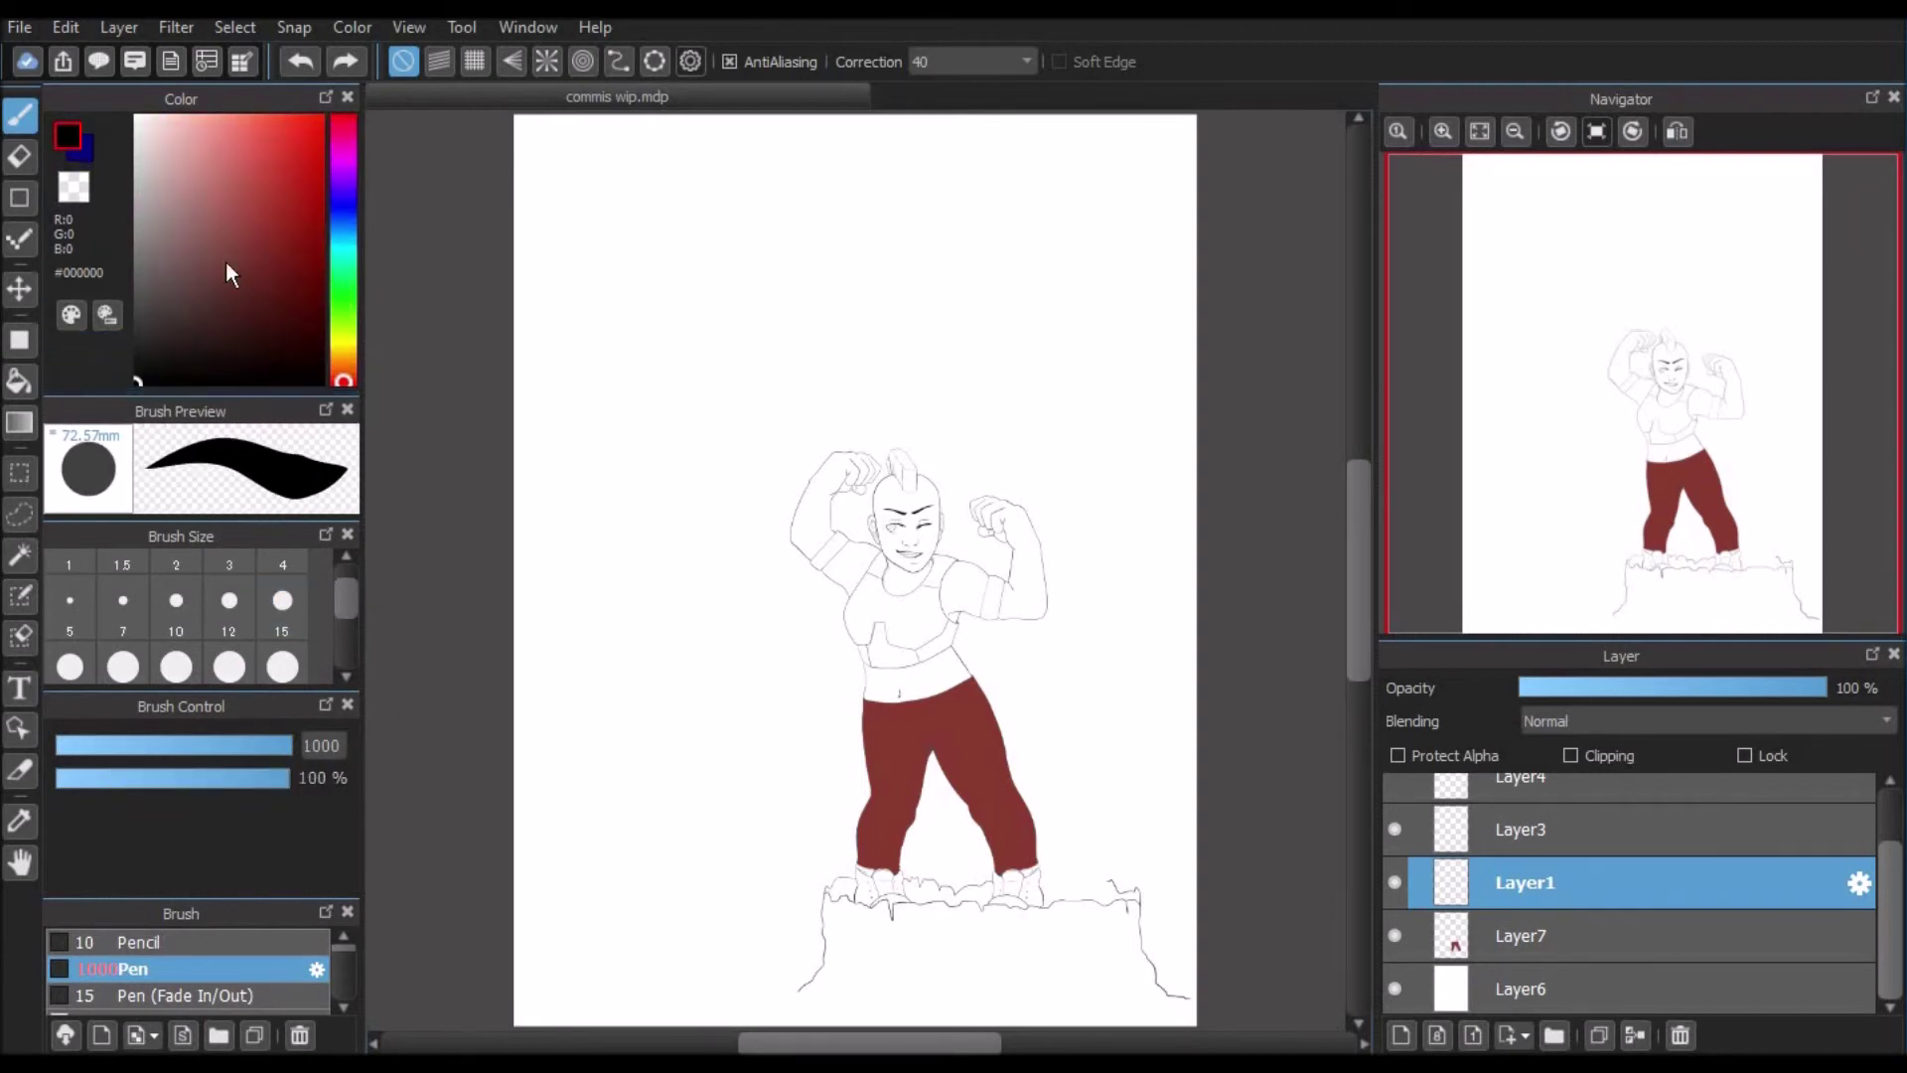
Step: Swap to the secondary colour and adjust it to the blue #2B26AC
mouse_move(267, 262)
mouse_down()
mouse_move(264, 334)
mouse_move(236, 274)
mouse_move(269, 260)
mouse_up()
click(89, 152)
mouse_move(298, 198)
mouse_down()
mouse_move(284, 230)
mouse_move(282, 203)
mouse_up()
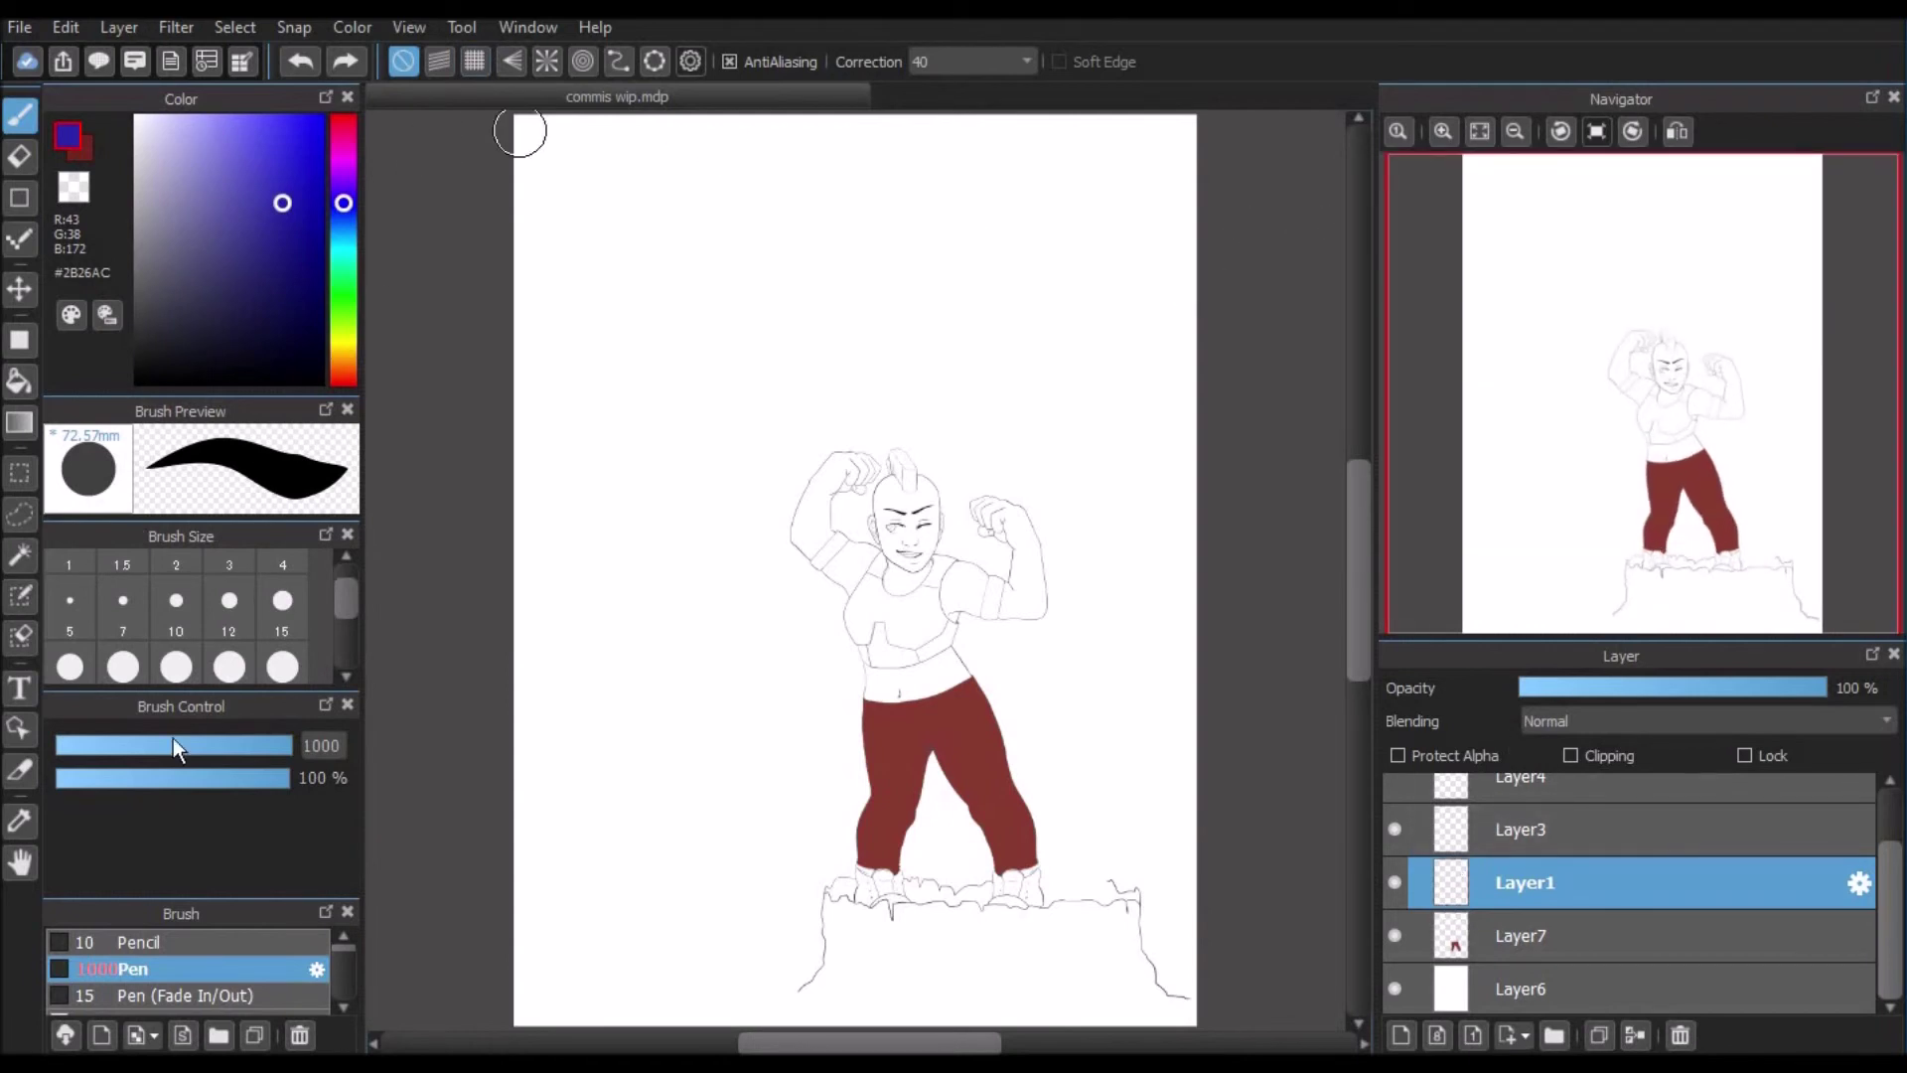
Step: Hide the Color panel, restore it, and review the list of available panels
click(471, 30)
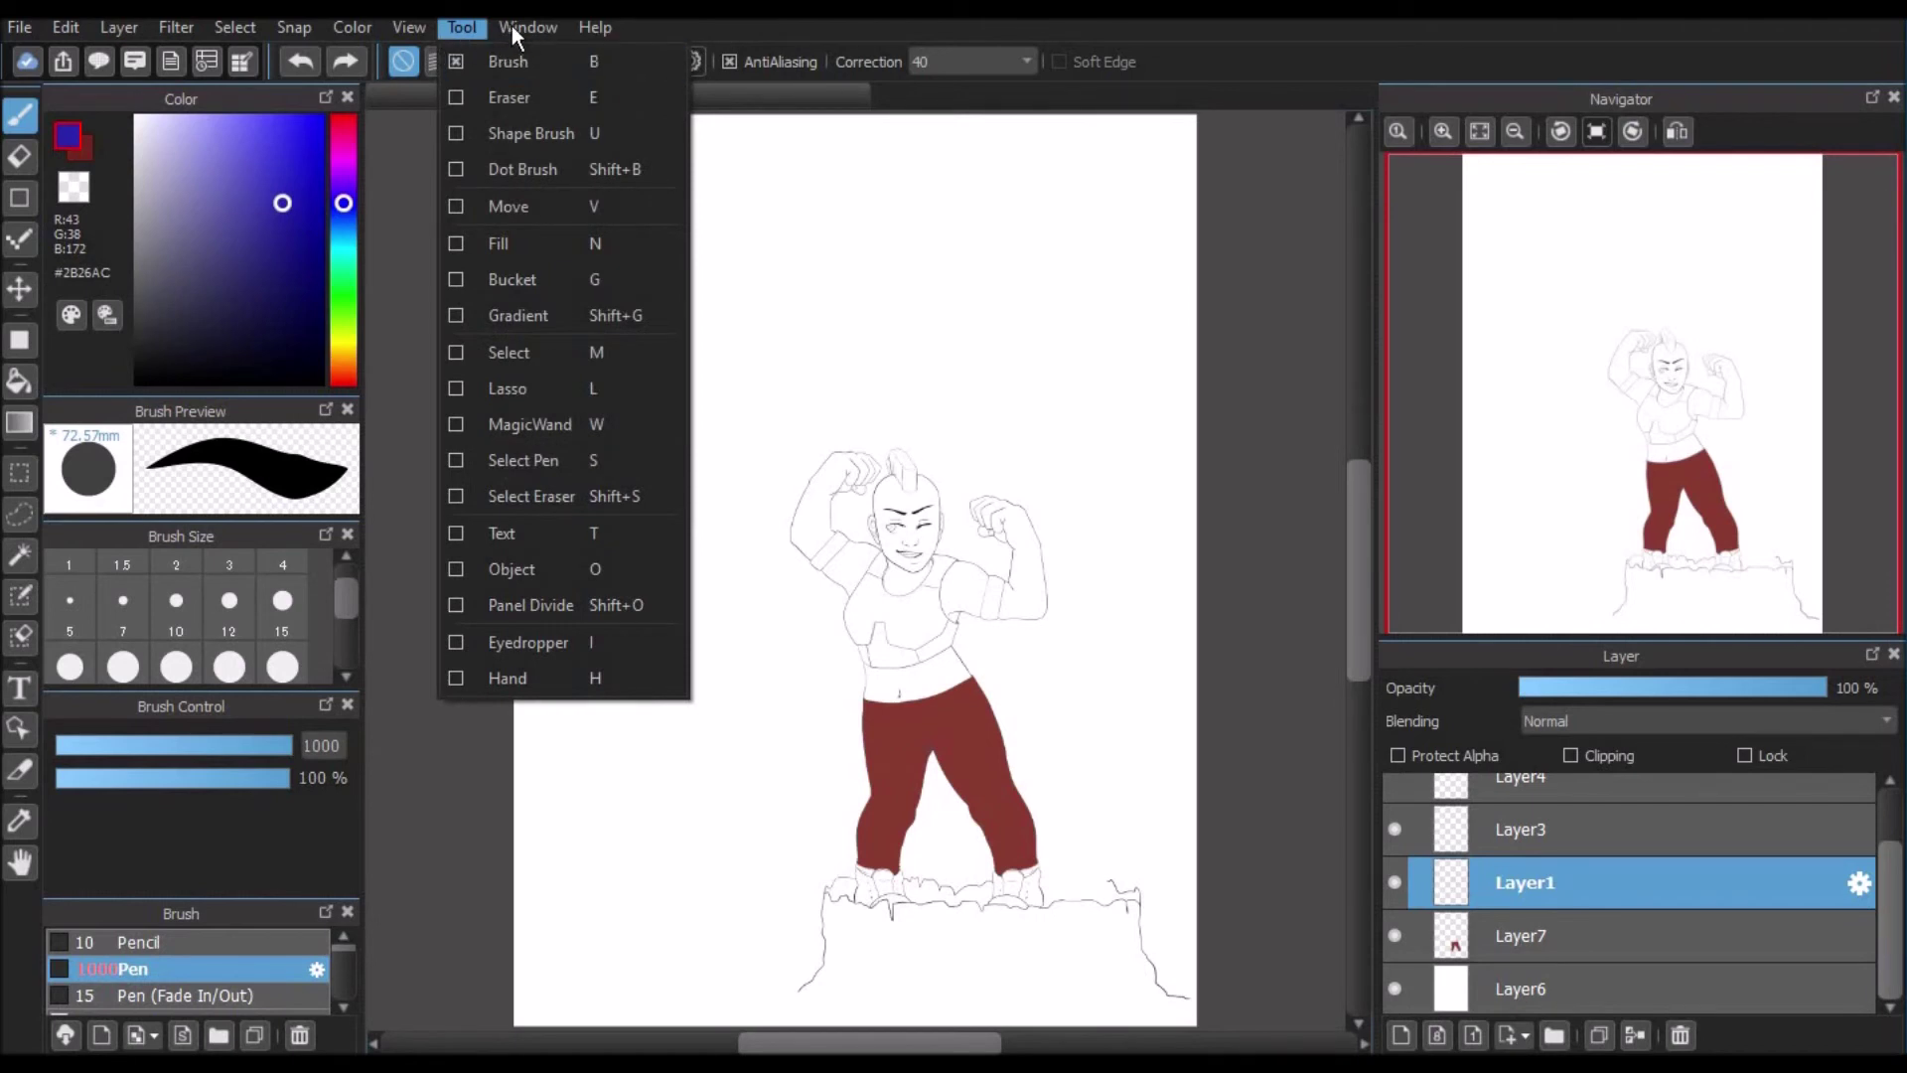
mouse_move(512, 28)
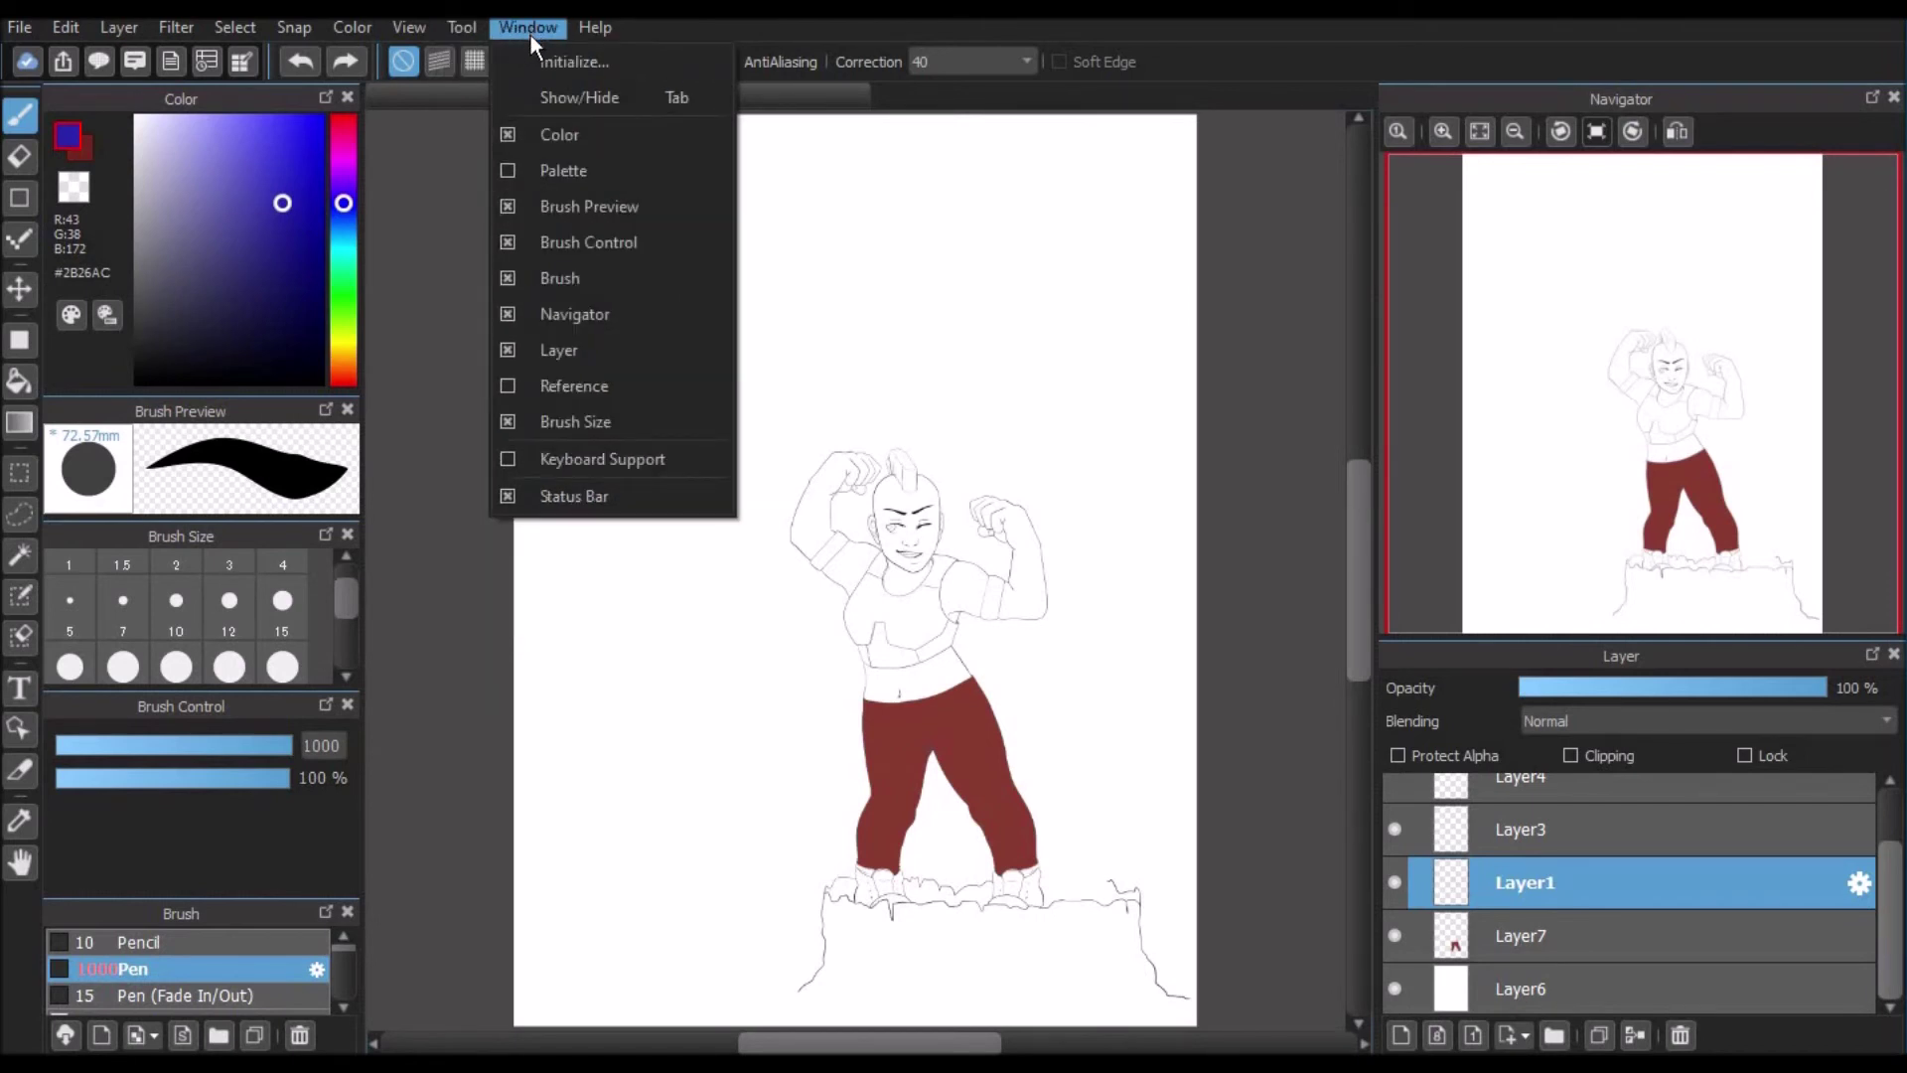
click(532, 136)
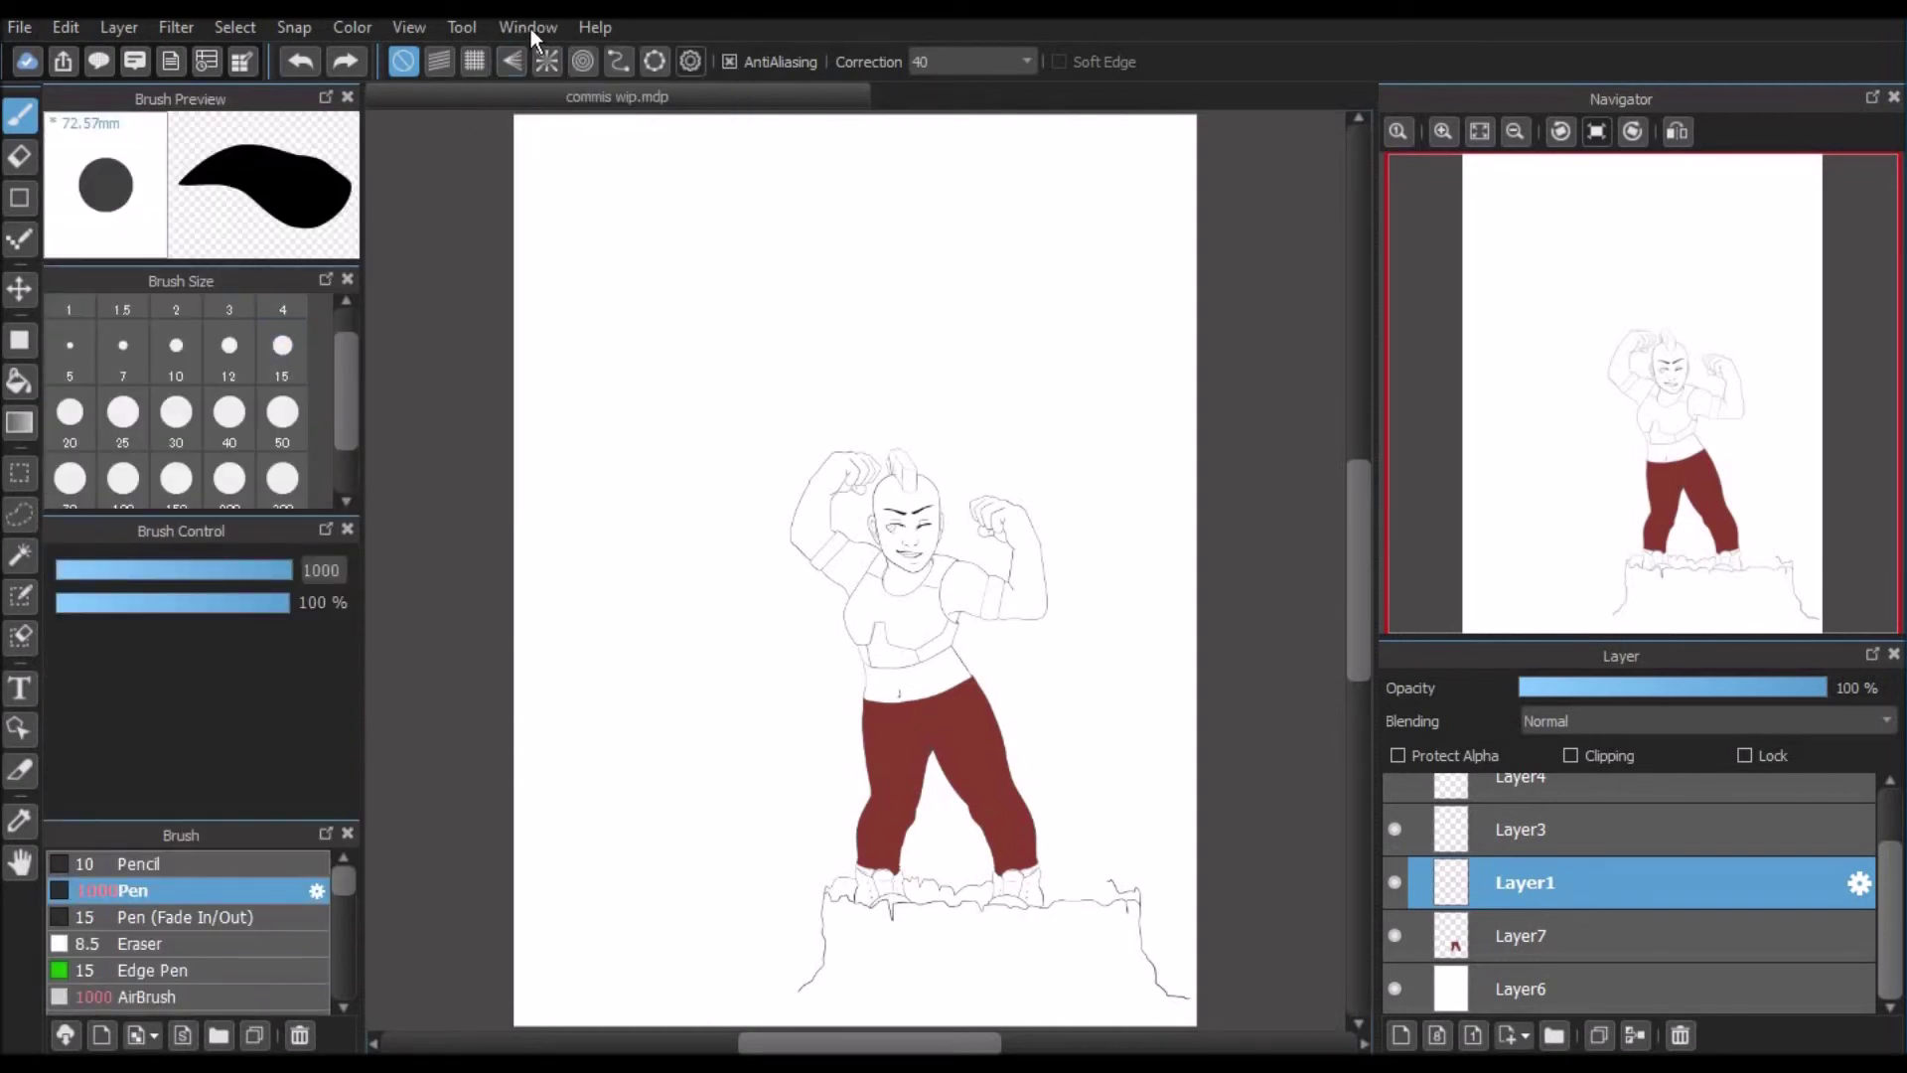
click(527, 27)
click(538, 133)
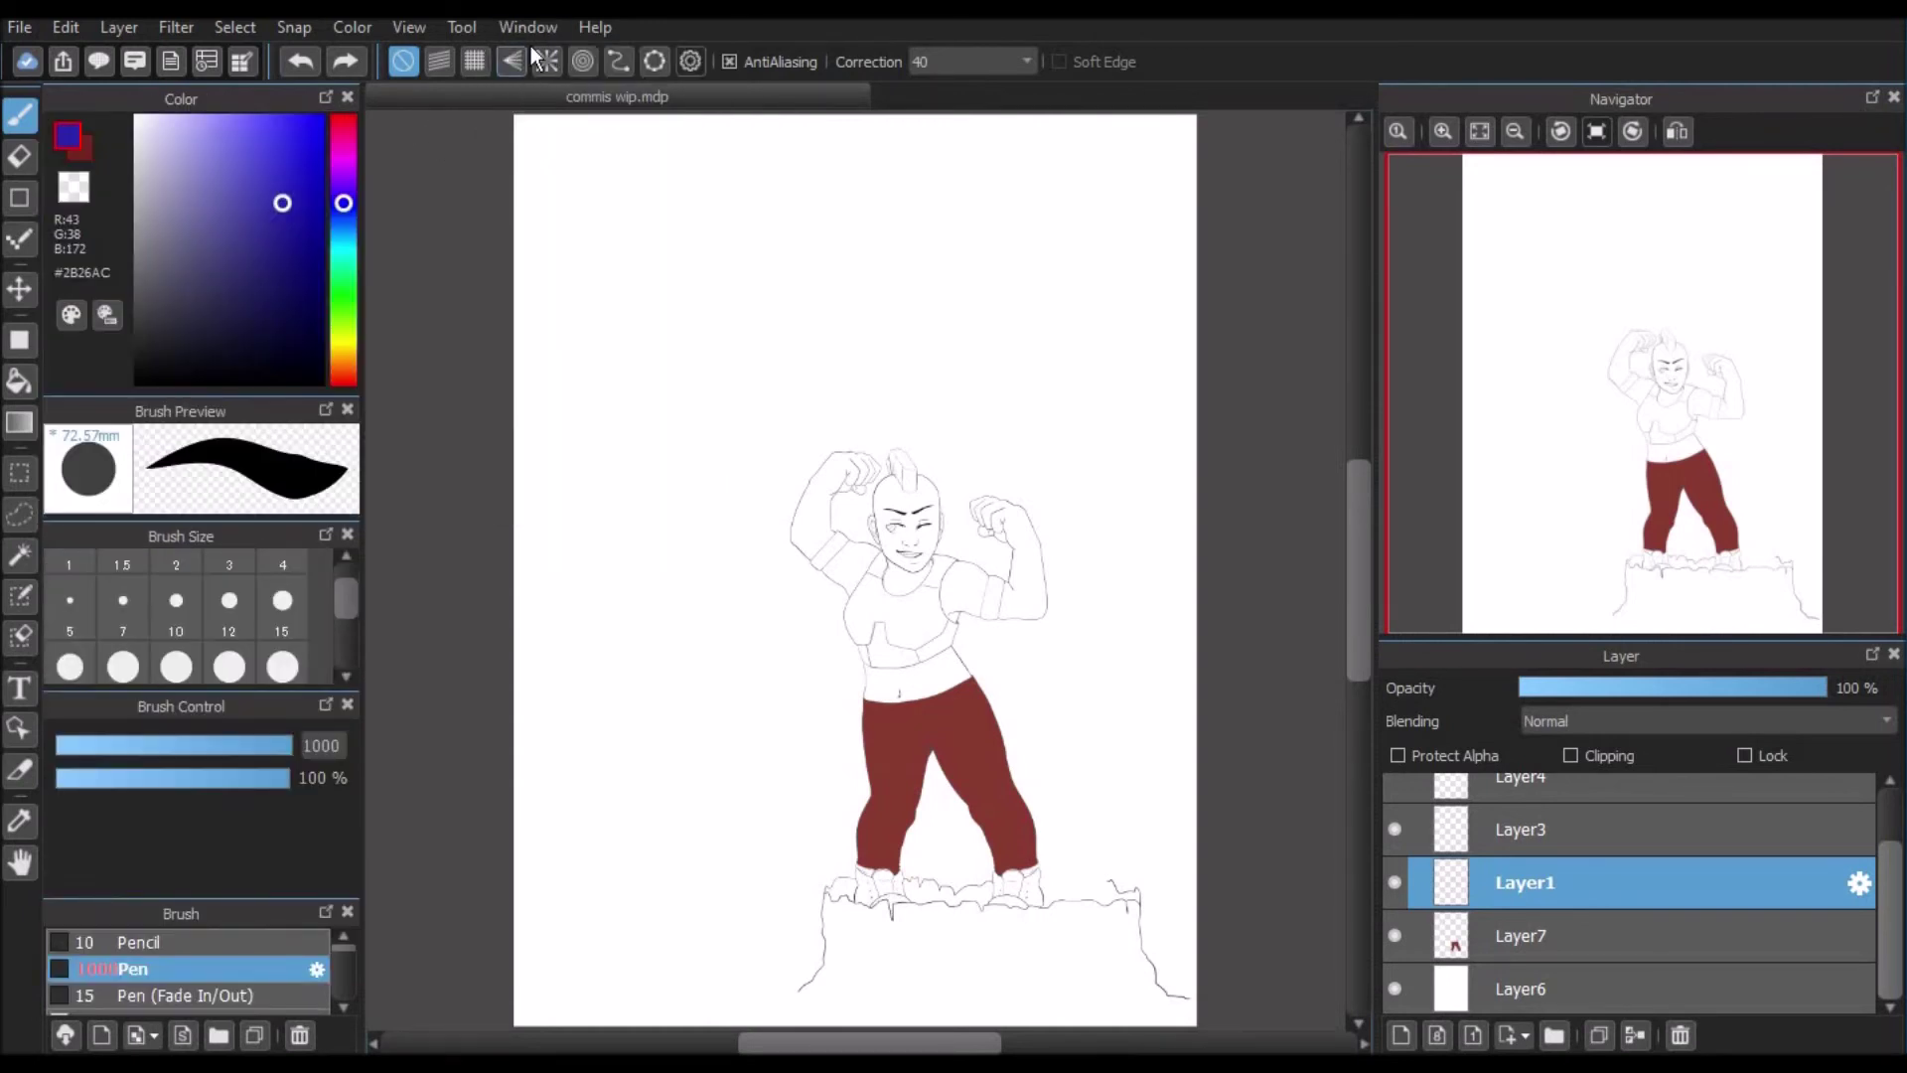
click(542, 29)
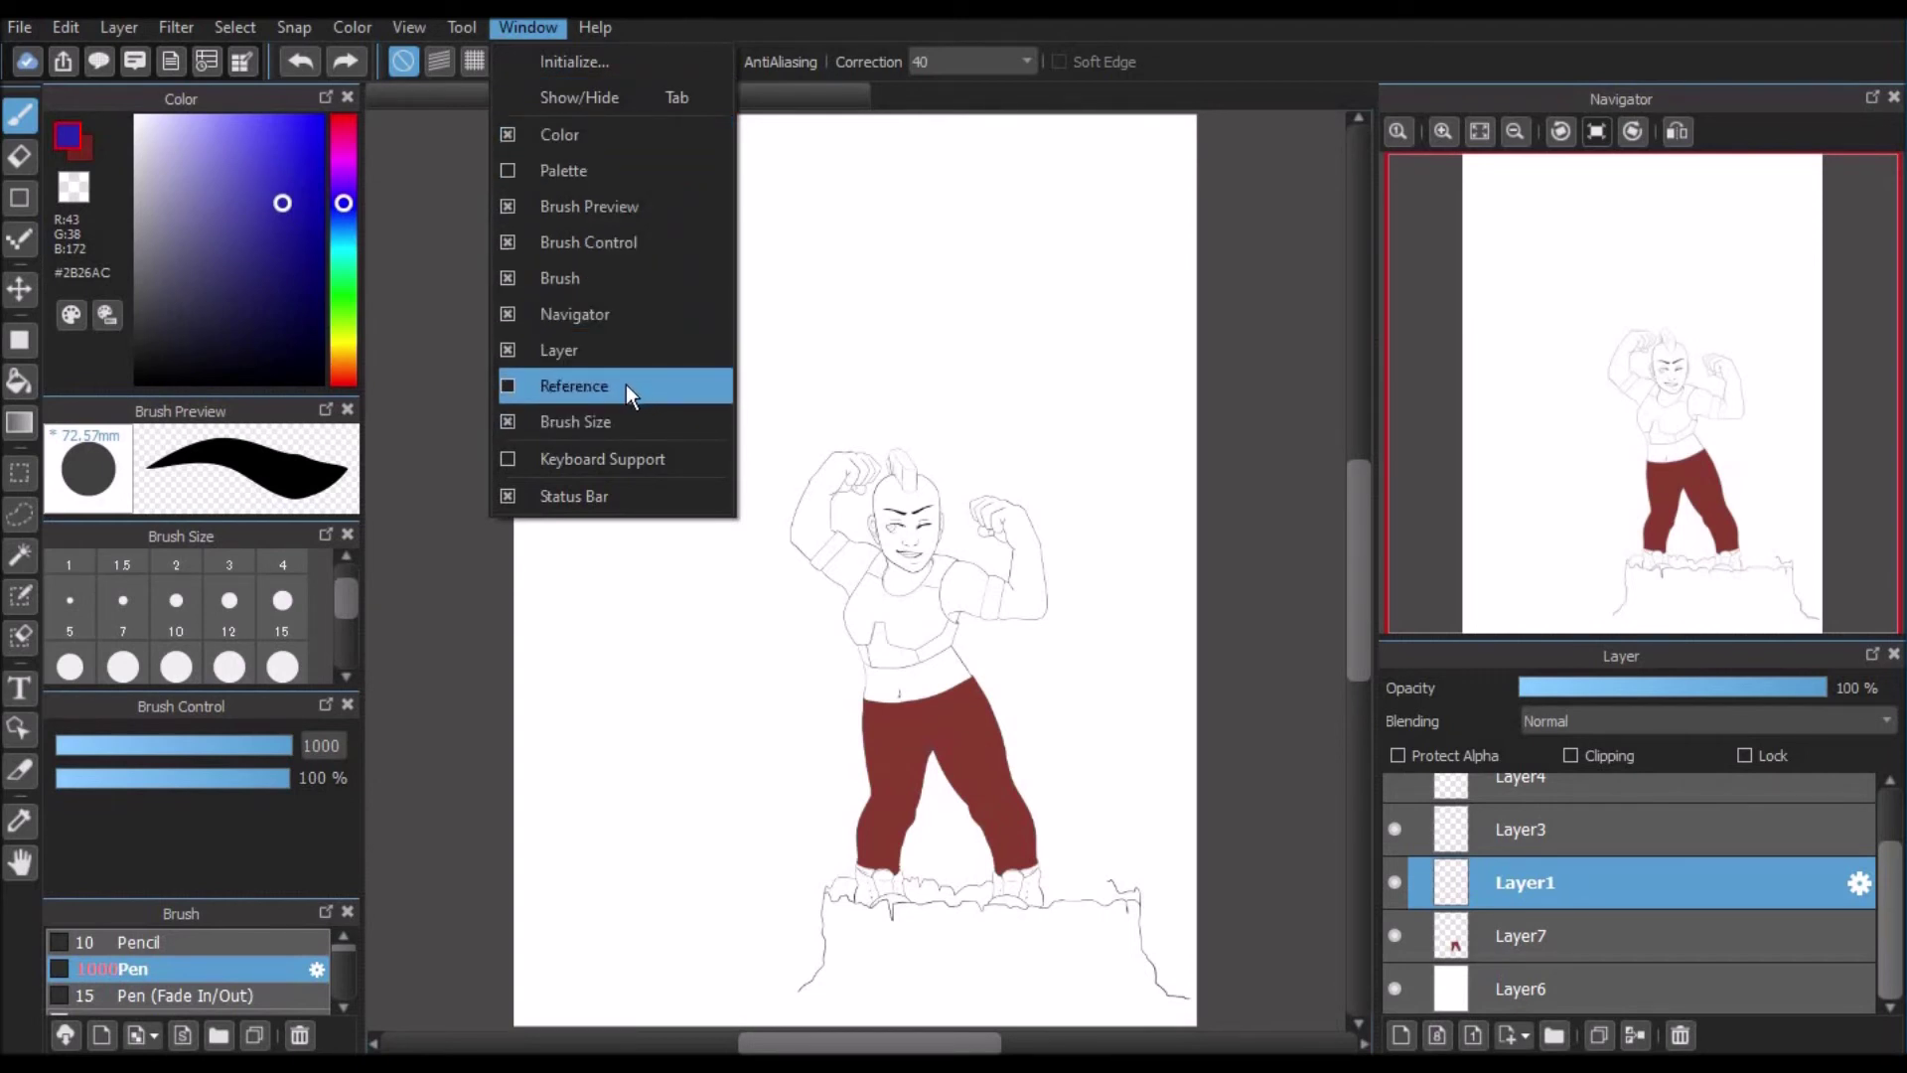
click(1456, 664)
Step: Shift the canvas view with the Navigator and fit the whole canvas back into view
click(1533, 517)
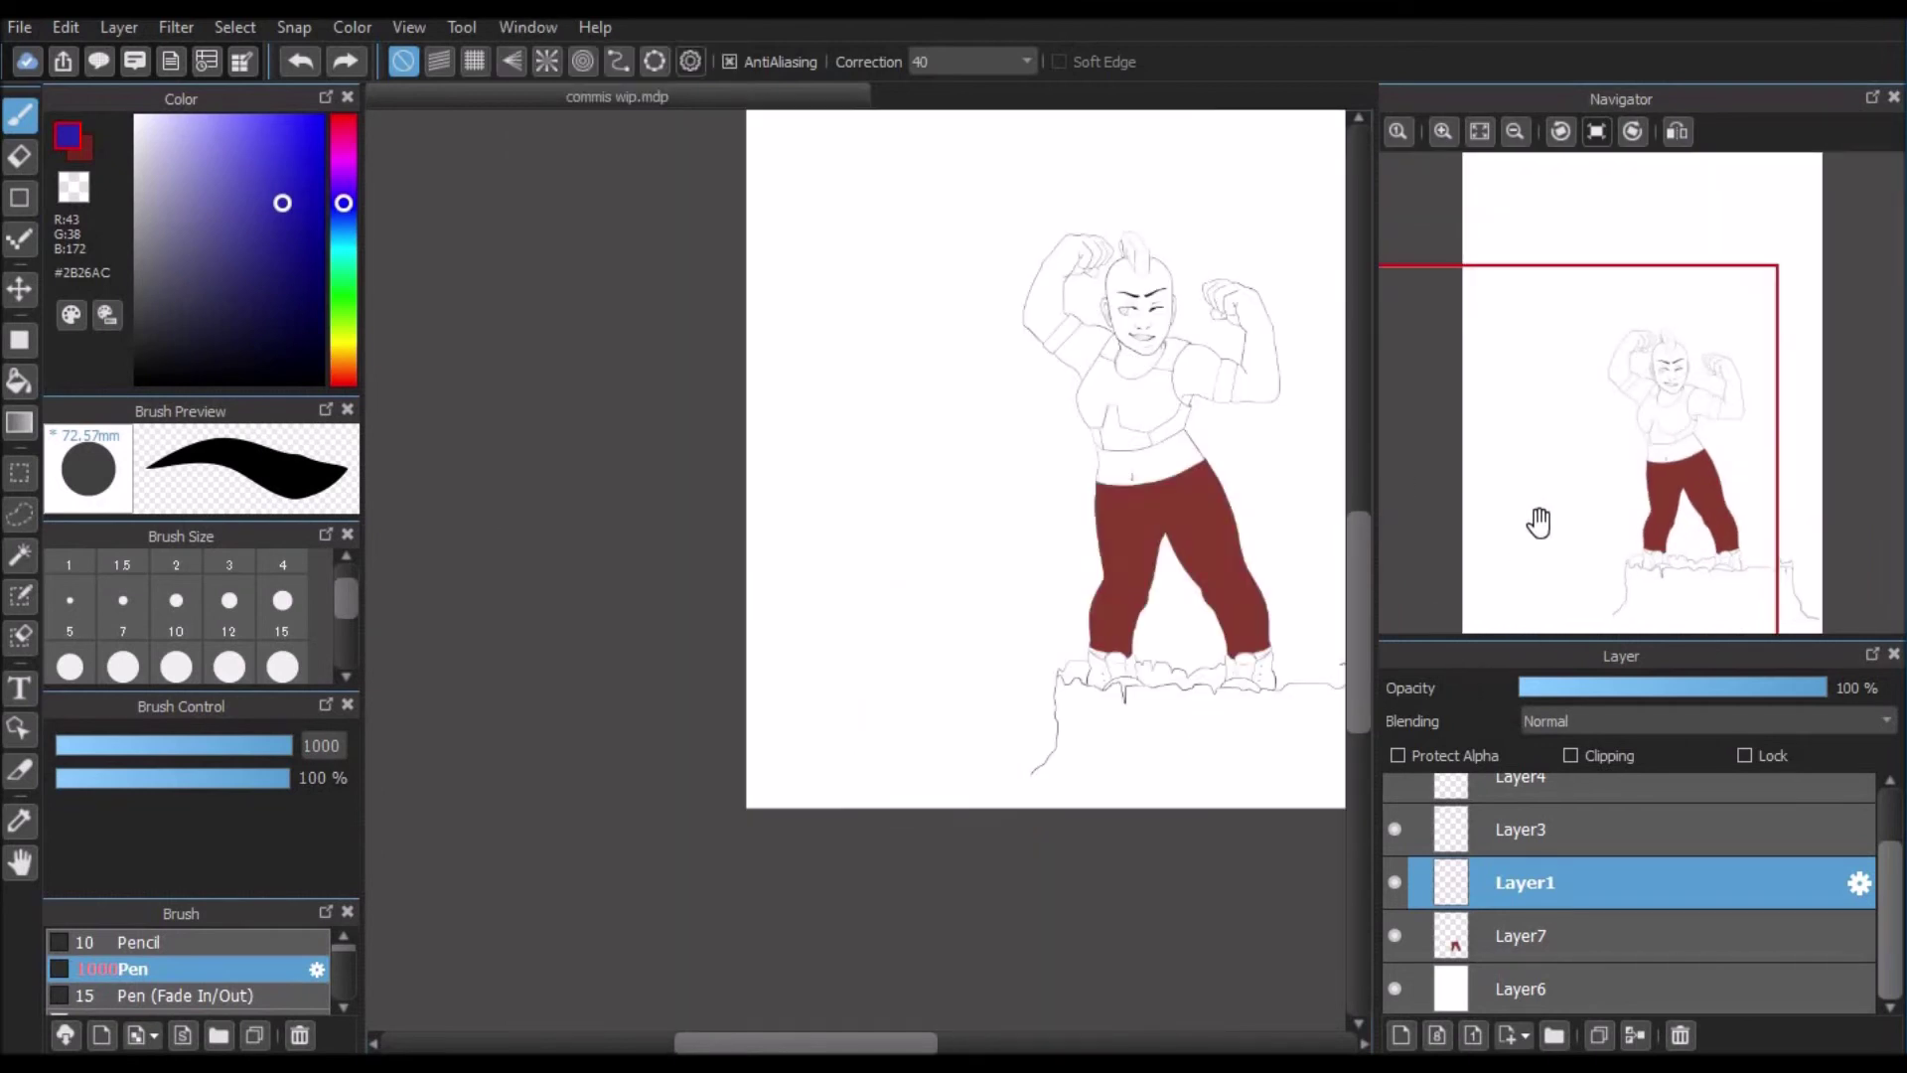
click(1489, 130)
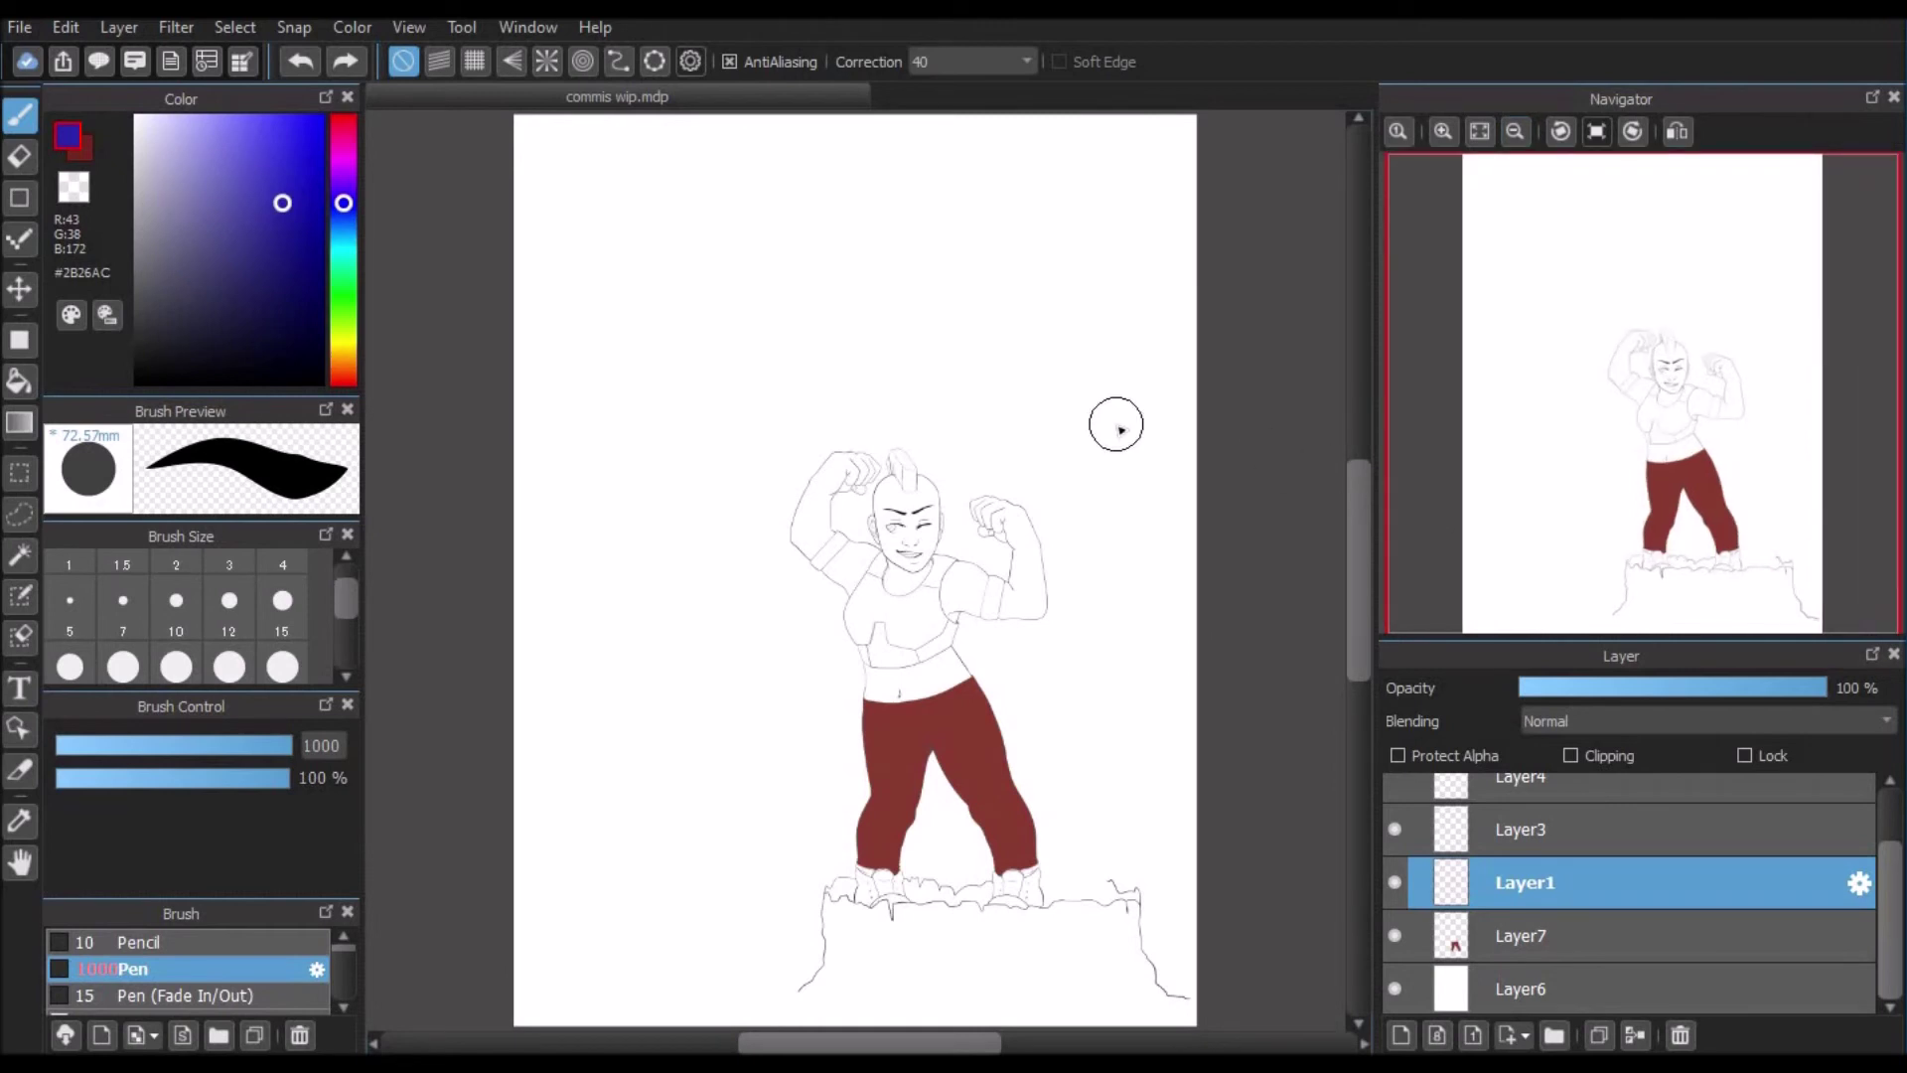
Step: Turn on the Parallel snap, set the Pen to size 15, and test a diagonal line across the canvas, undoing it
click(438, 62)
click(282, 602)
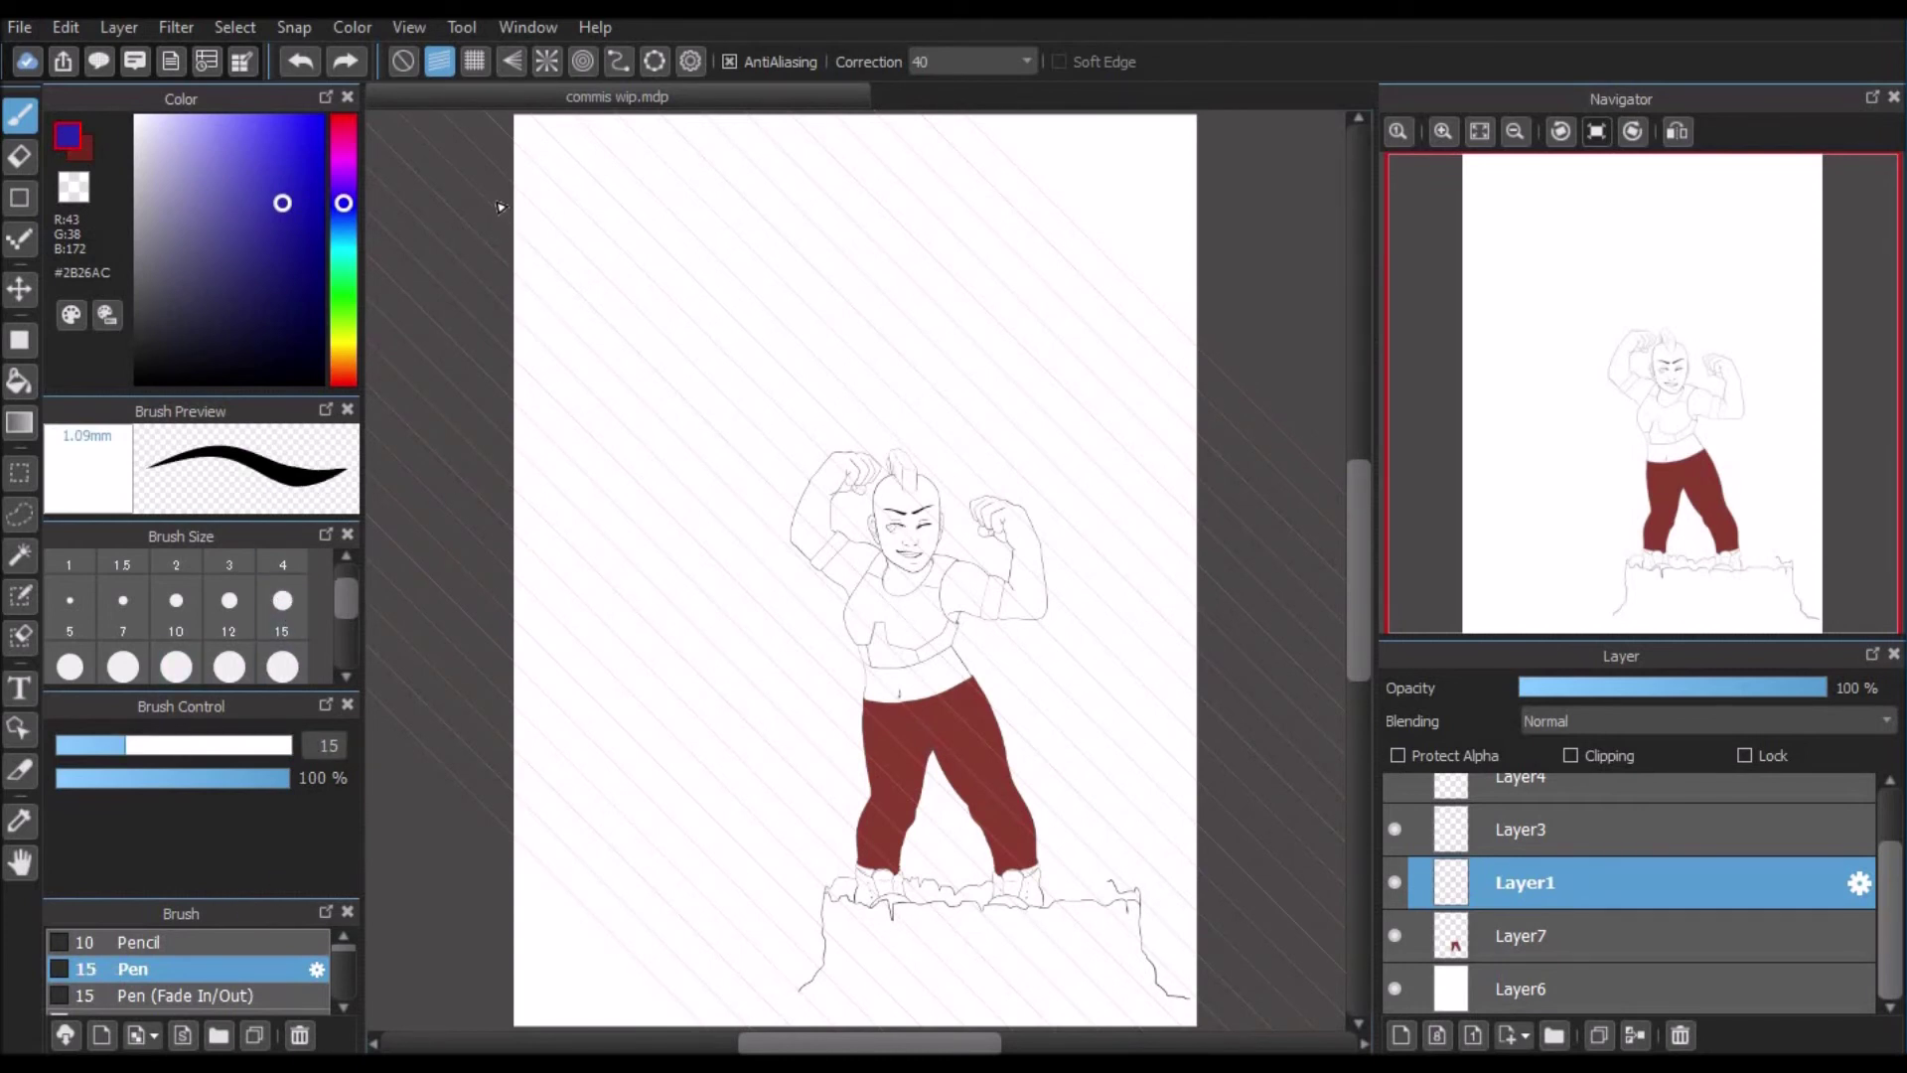
drag(519, 228, 889, 601)
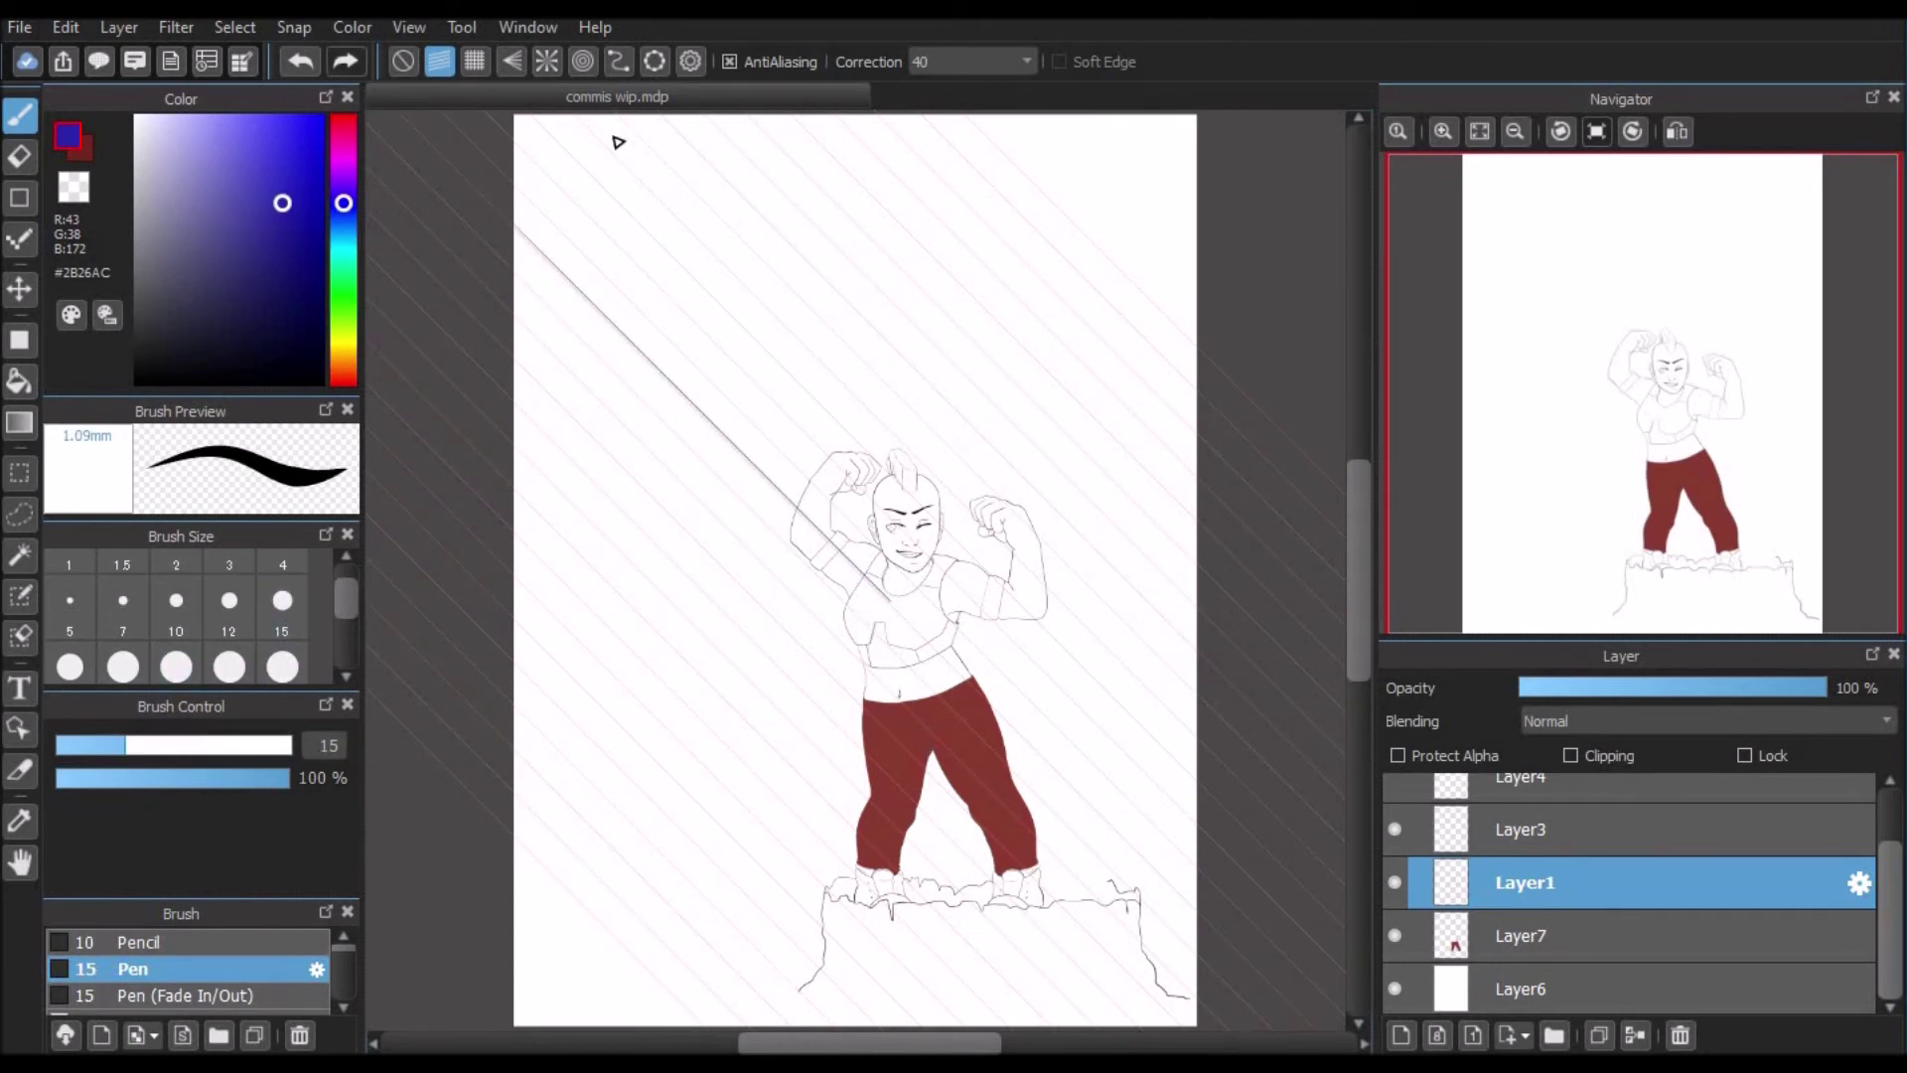
key(ctrl+z)
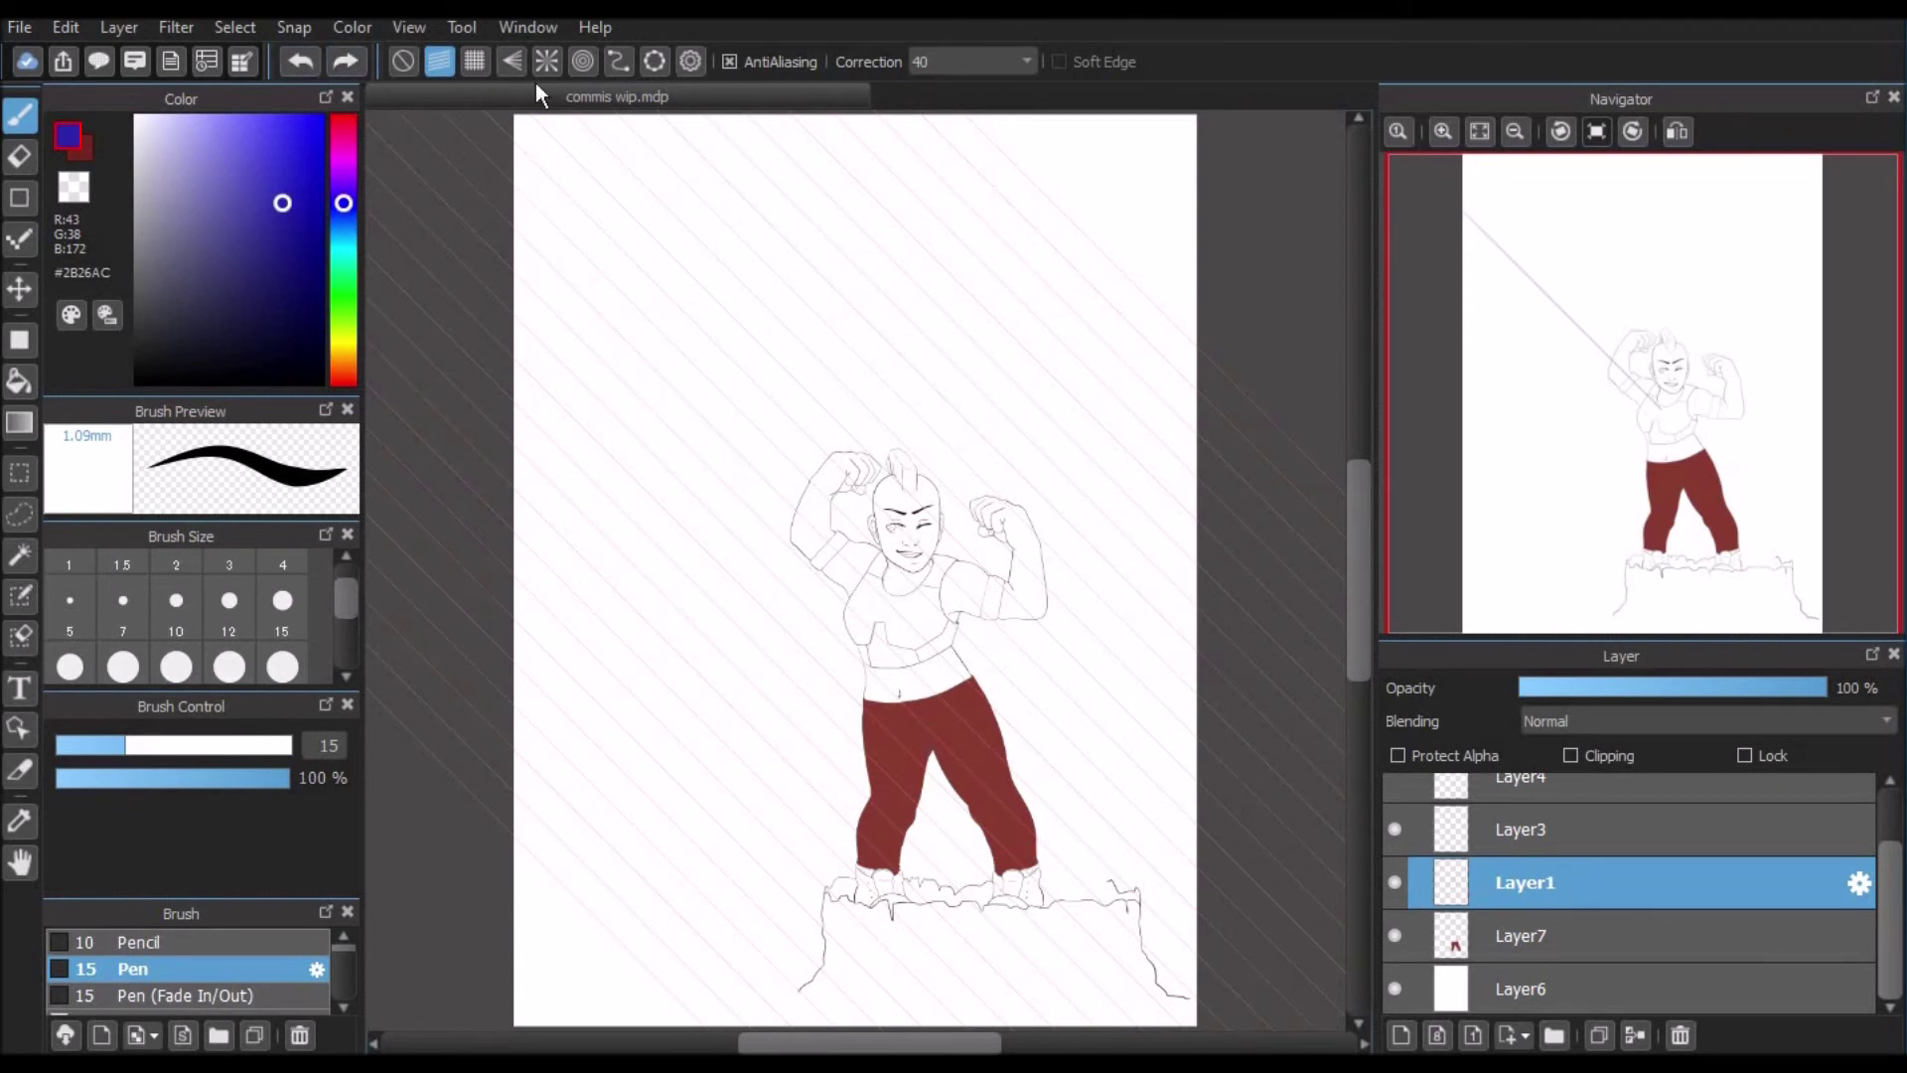
Step: Switch to the grid snap, test a vertical line along the canvas's left edge, and undo it
click(475, 60)
drag(542, 130, 538, 496)
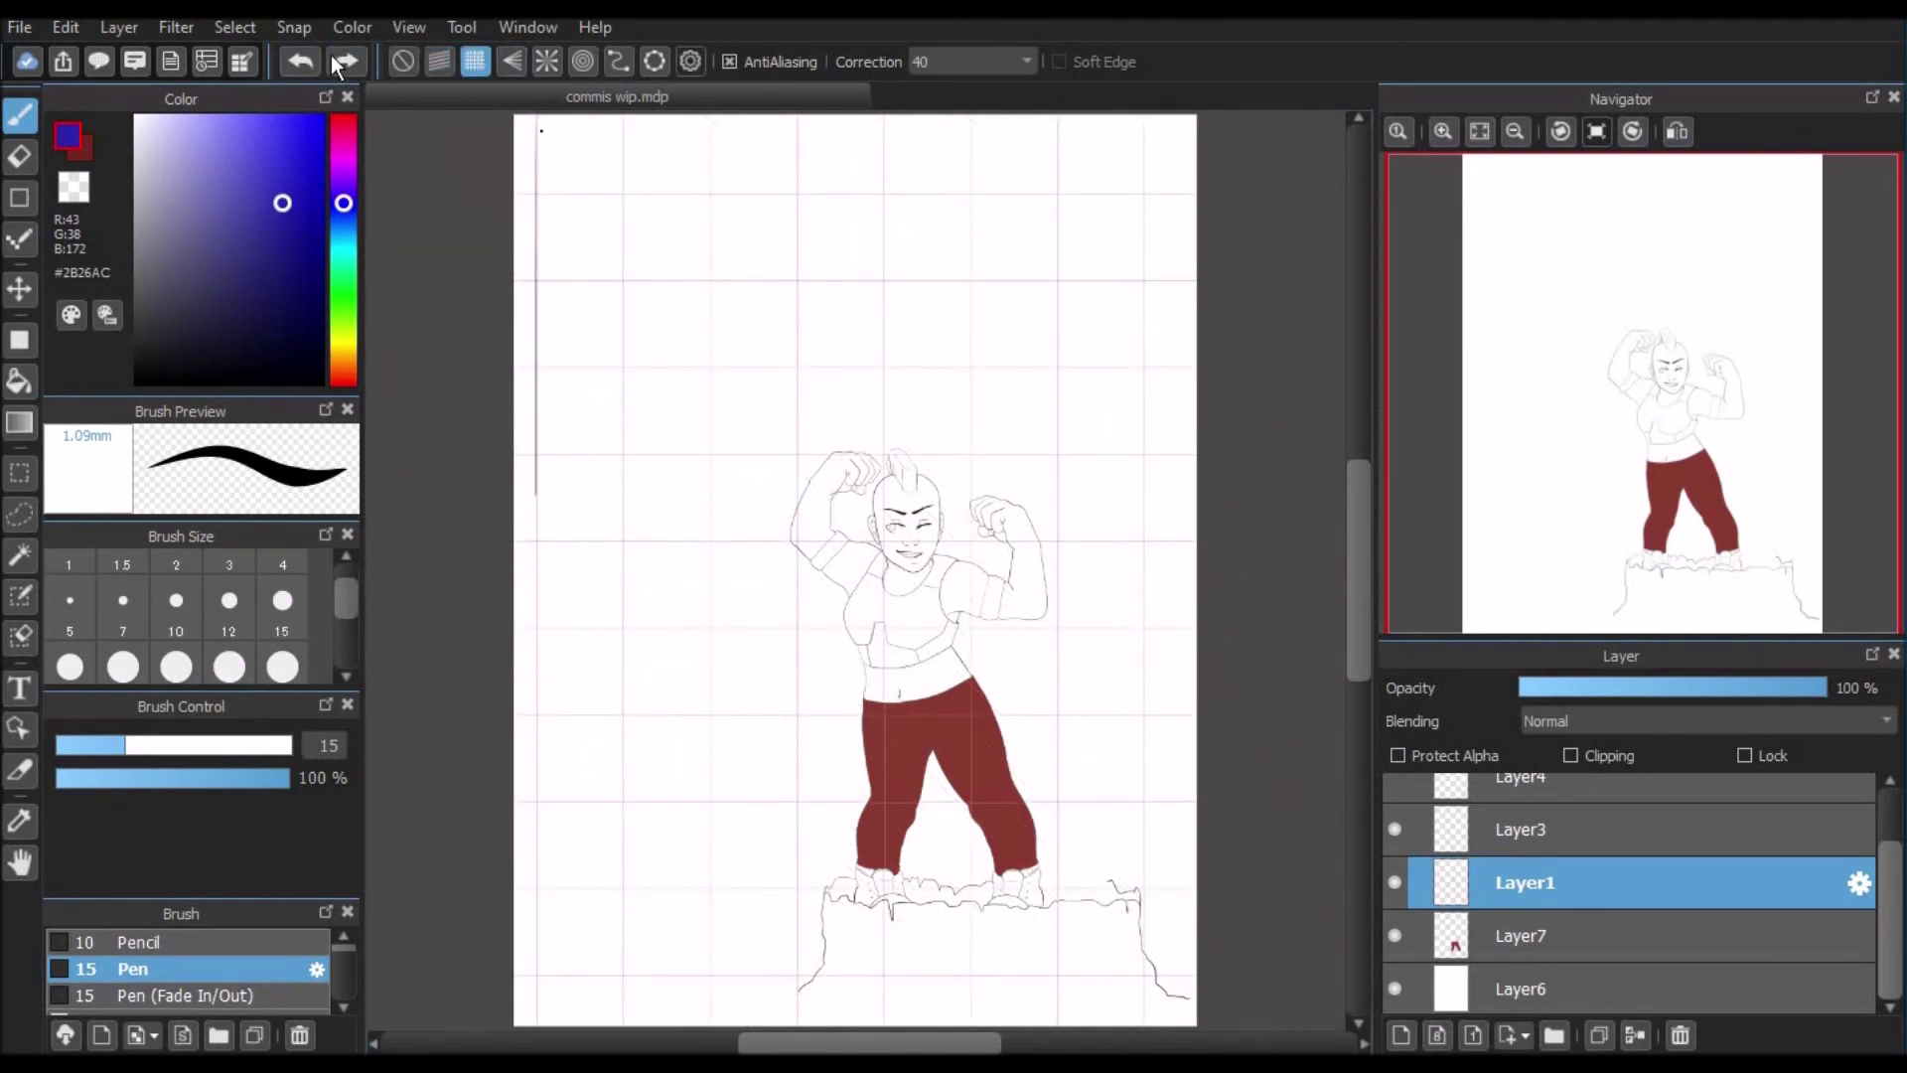
key(ctrl+z)
Step: Set up a Vanishing Point snap with guides converging in the canvas's upper-left area and test a line from that point
click(511, 61)
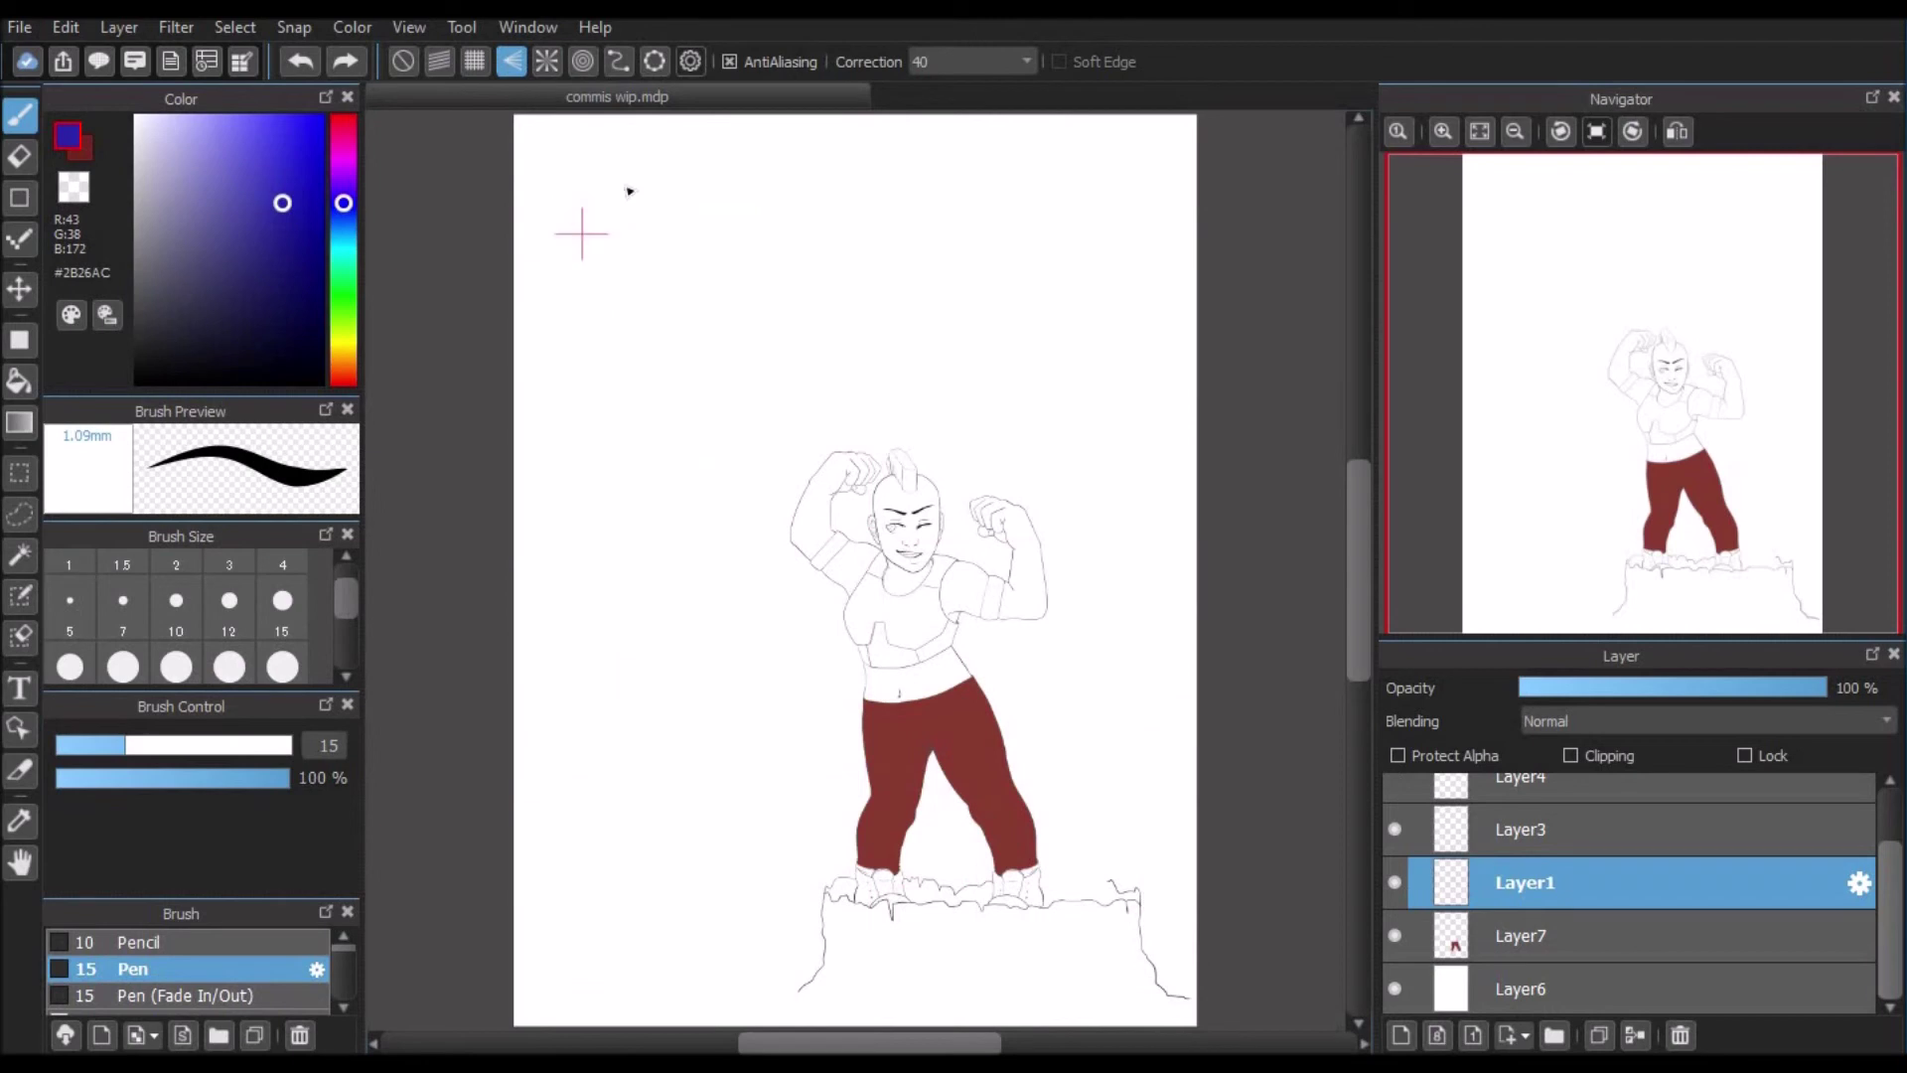
mouse_move(627, 187)
mouse_down()
mouse_move(1081, 717)
mouse_move(1157, 737)
mouse_up()
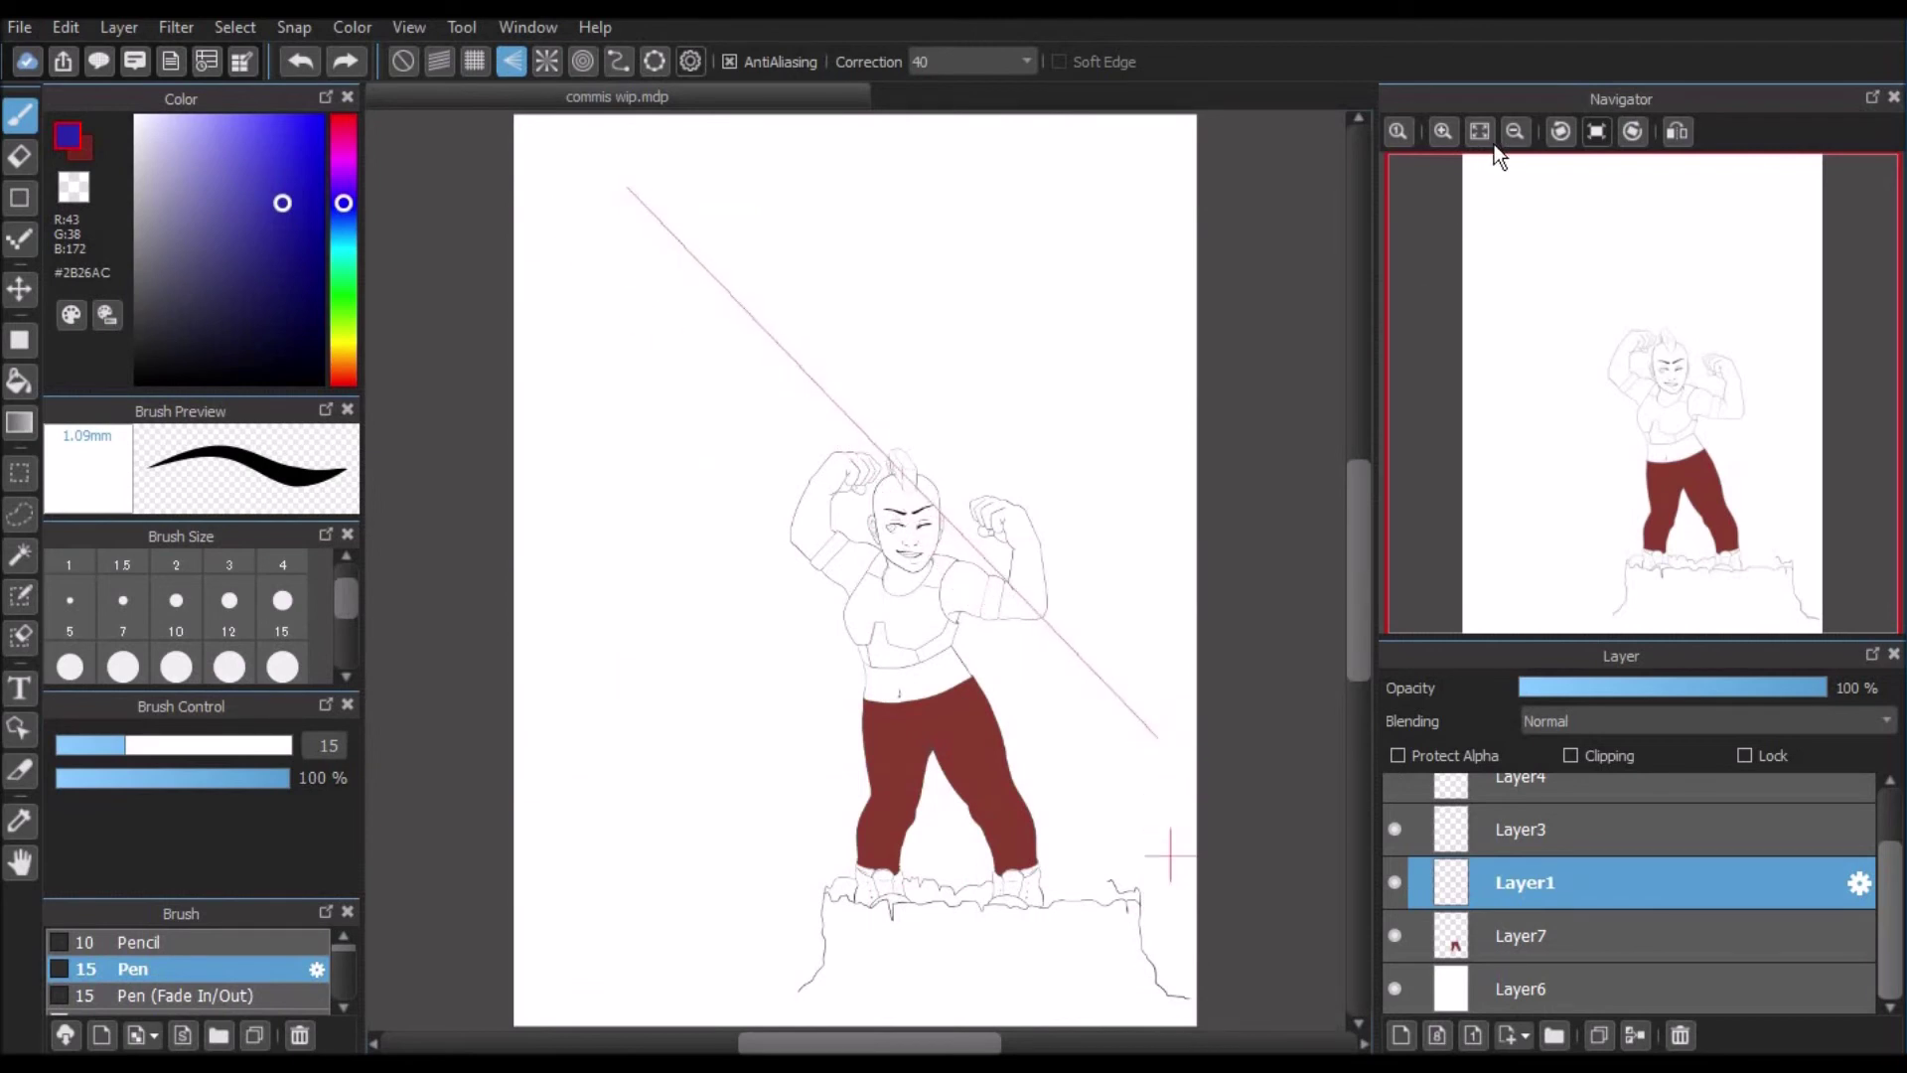
click(1517, 131)
drag(683, 278, 733, 220)
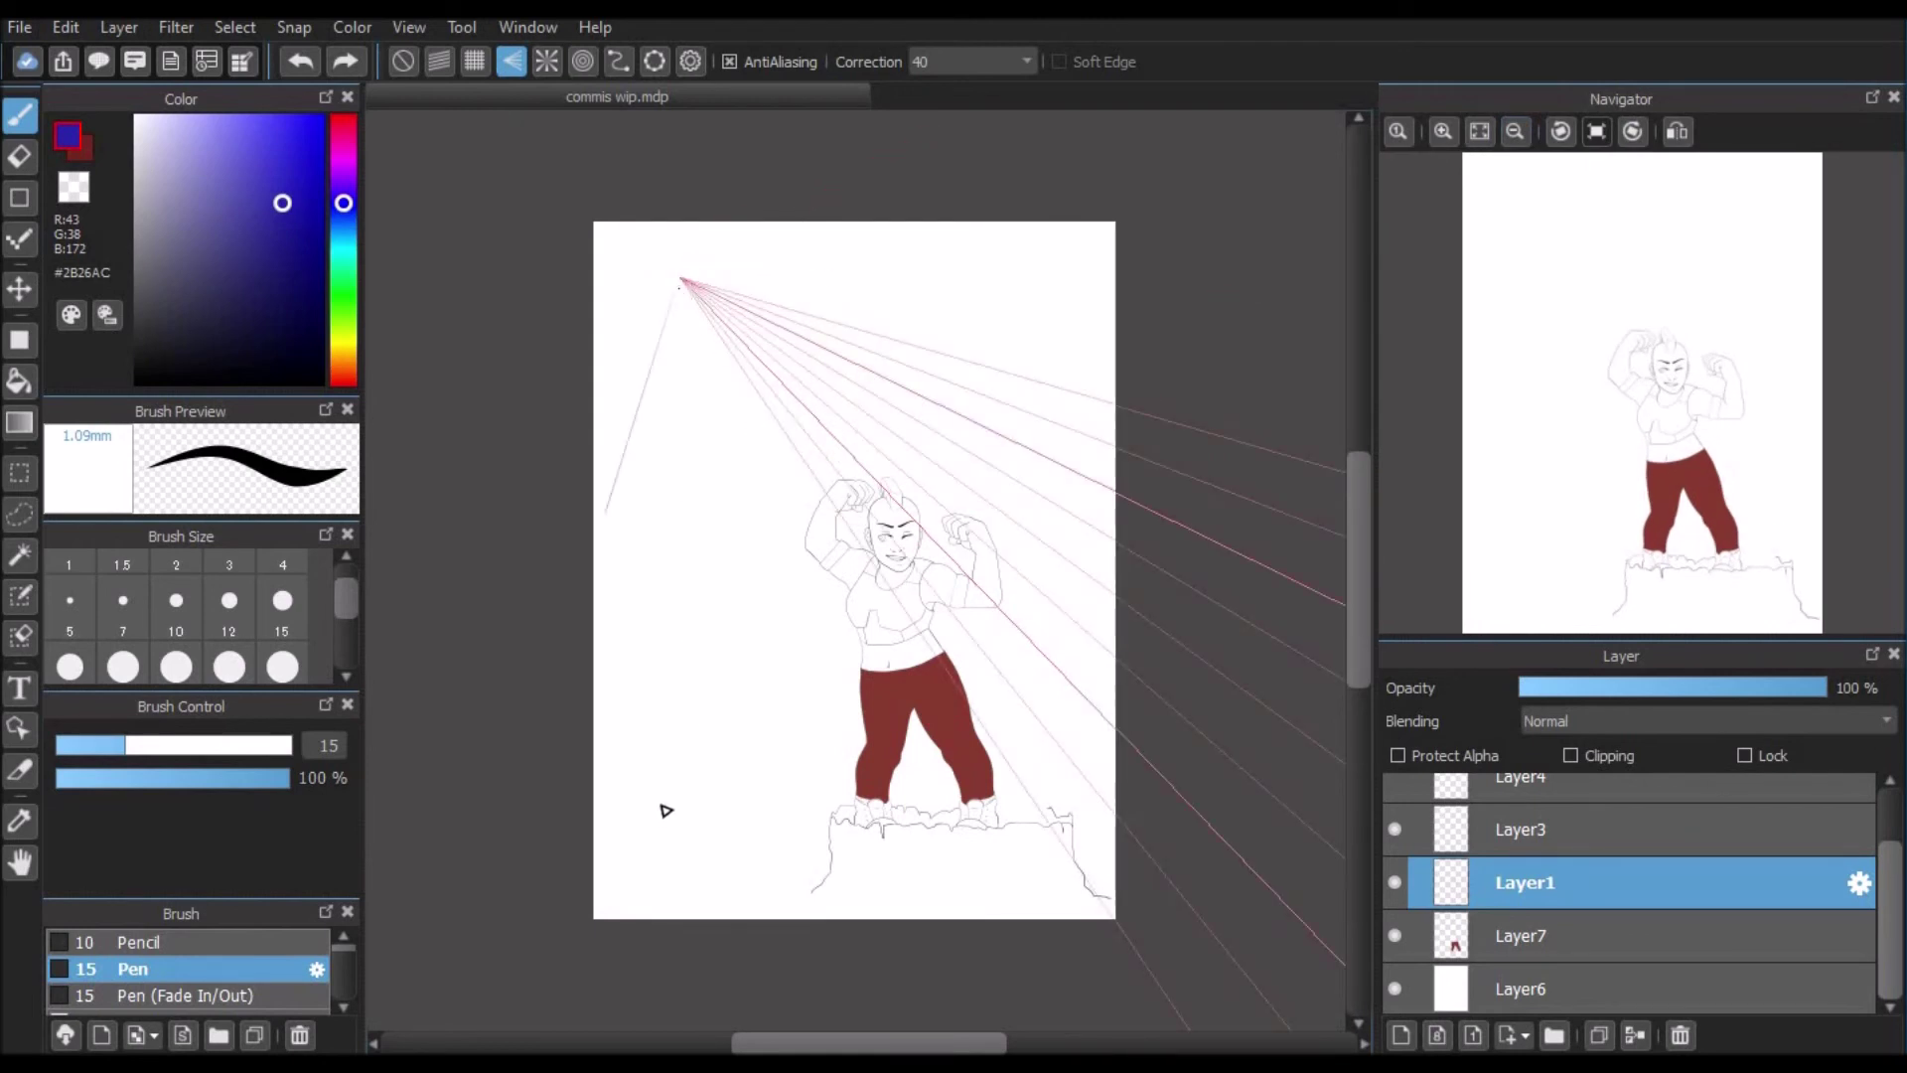
Step: Undo the test line and the earlier layer edits back to the clipped Layer8 at 42% opacity
click(302, 62)
click(300, 61)
click(303, 62)
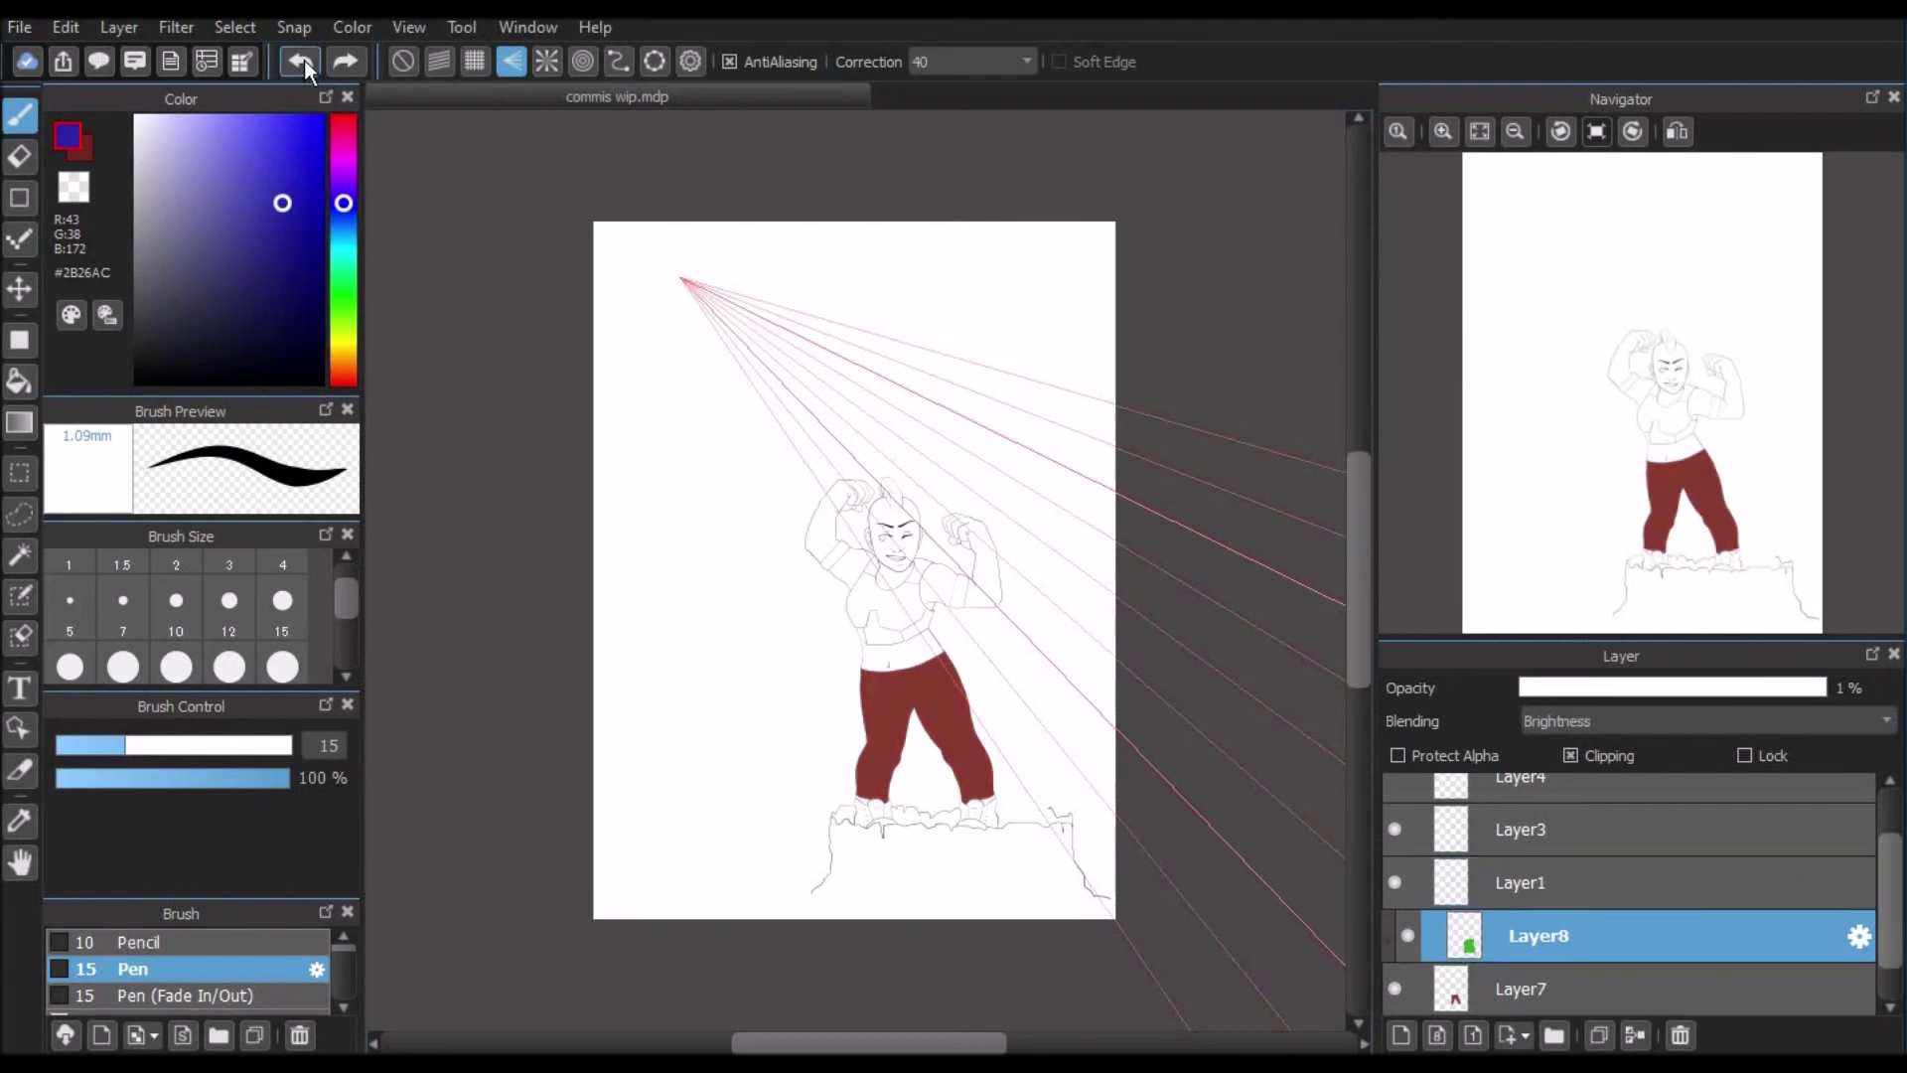
click(304, 61)
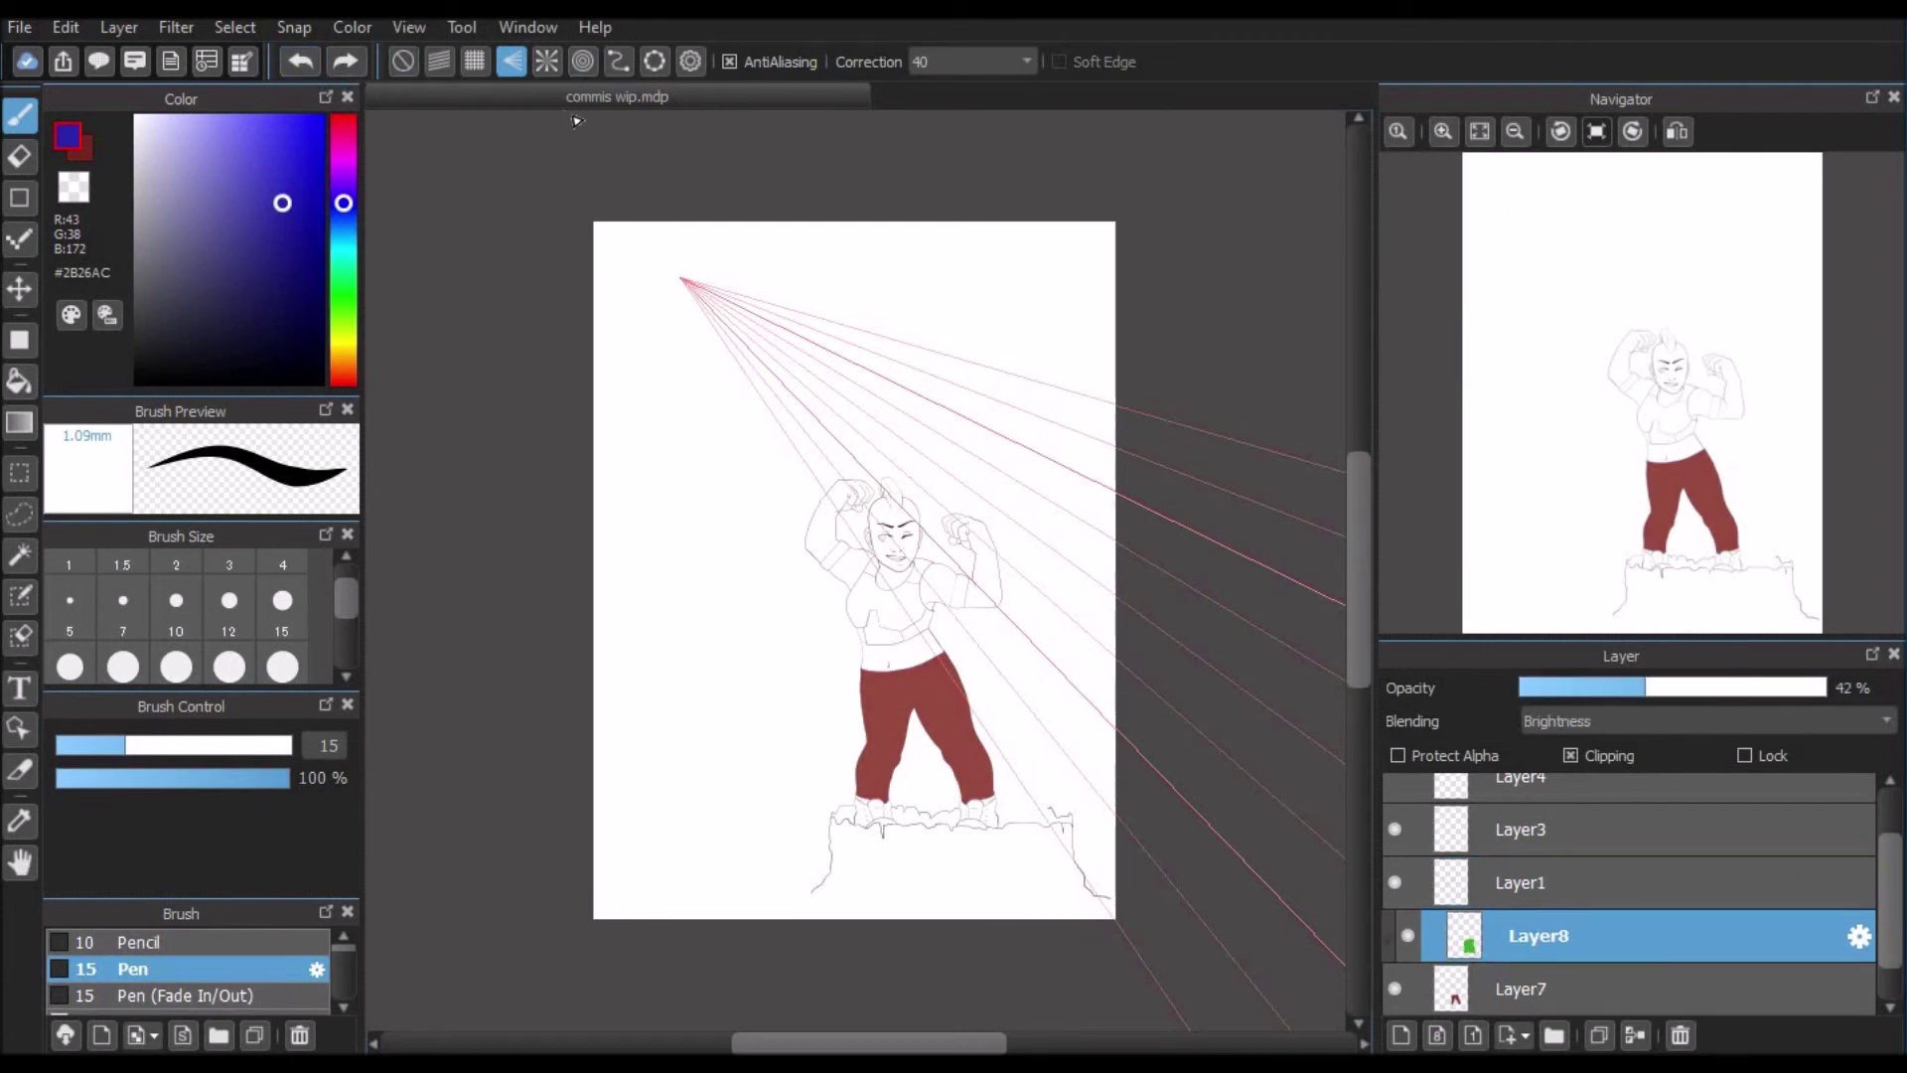
Step: Try the Radial snap and the Circle snap guides centred on the canvas's upper-left corner
click(546, 64)
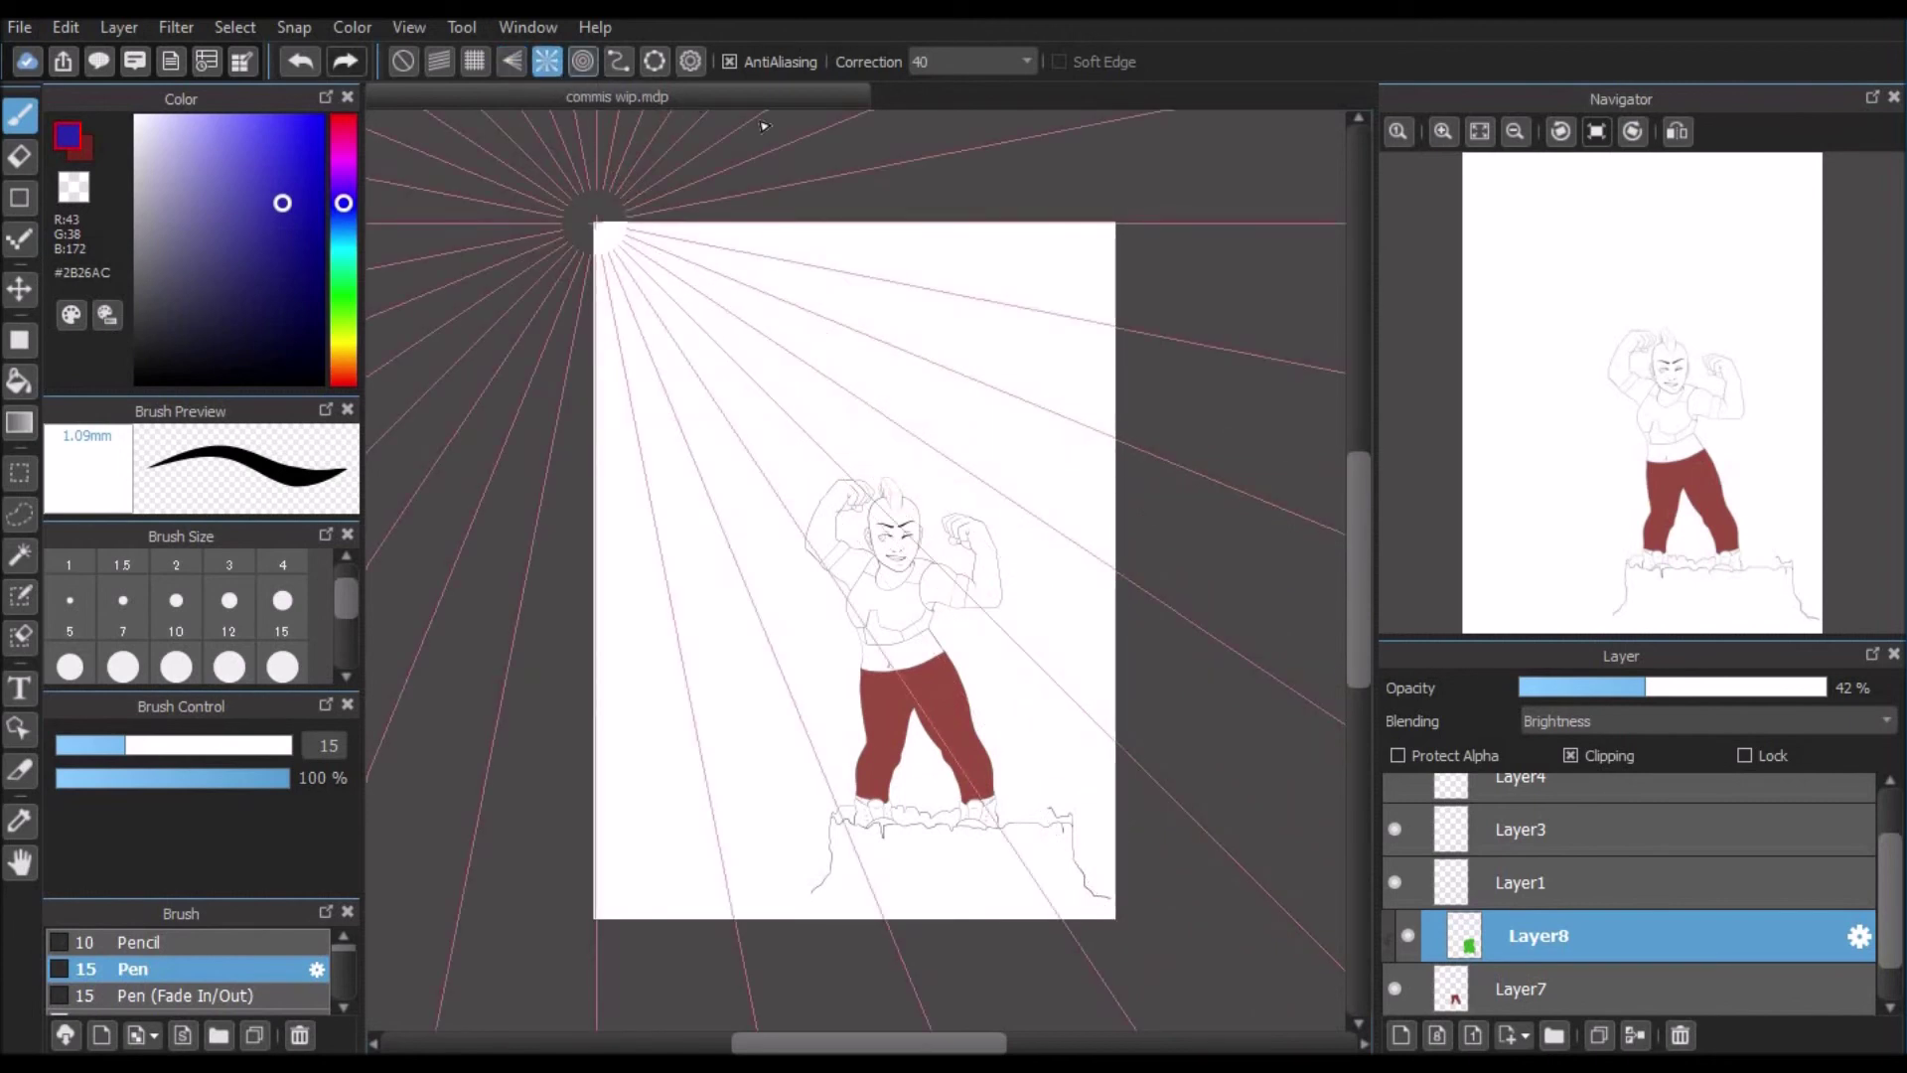
click(583, 62)
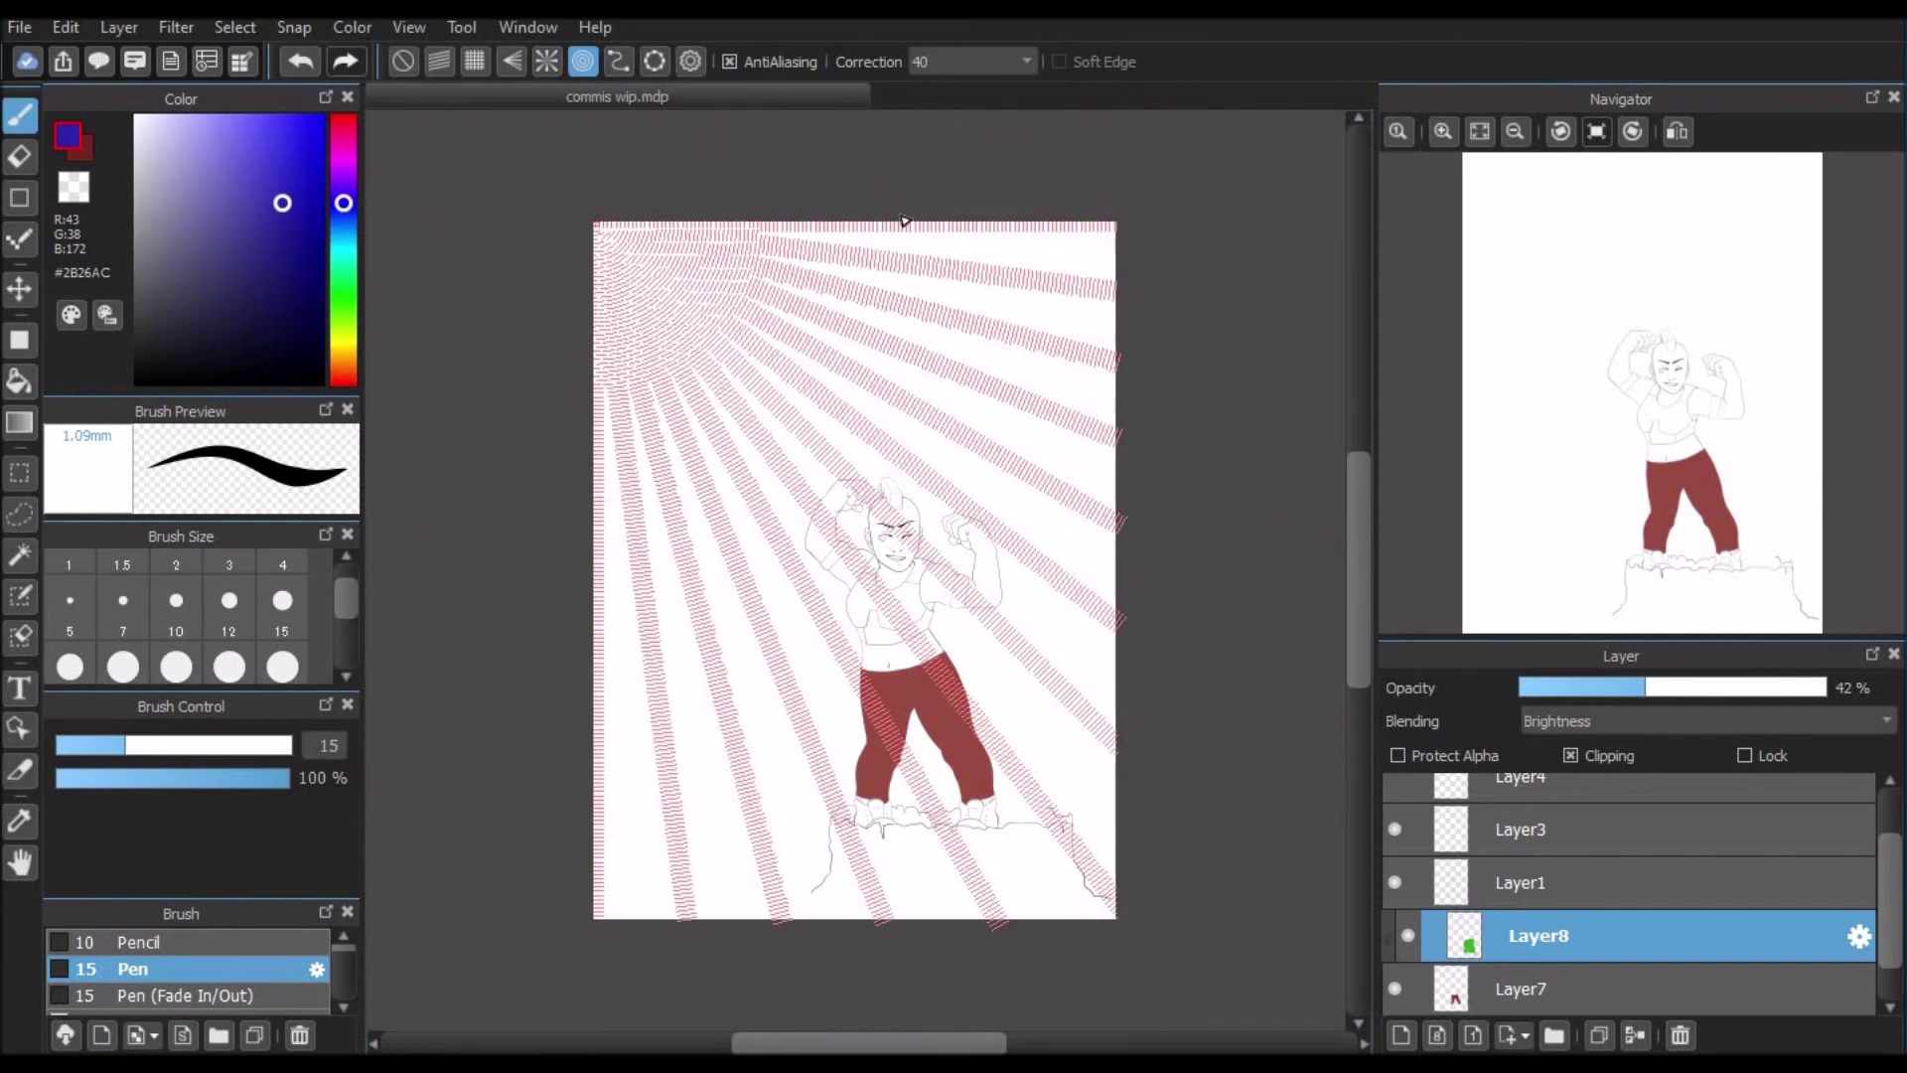
Step: Try the Curve snap by placing guide points in a rounded triangular path above the figure
click(620, 64)
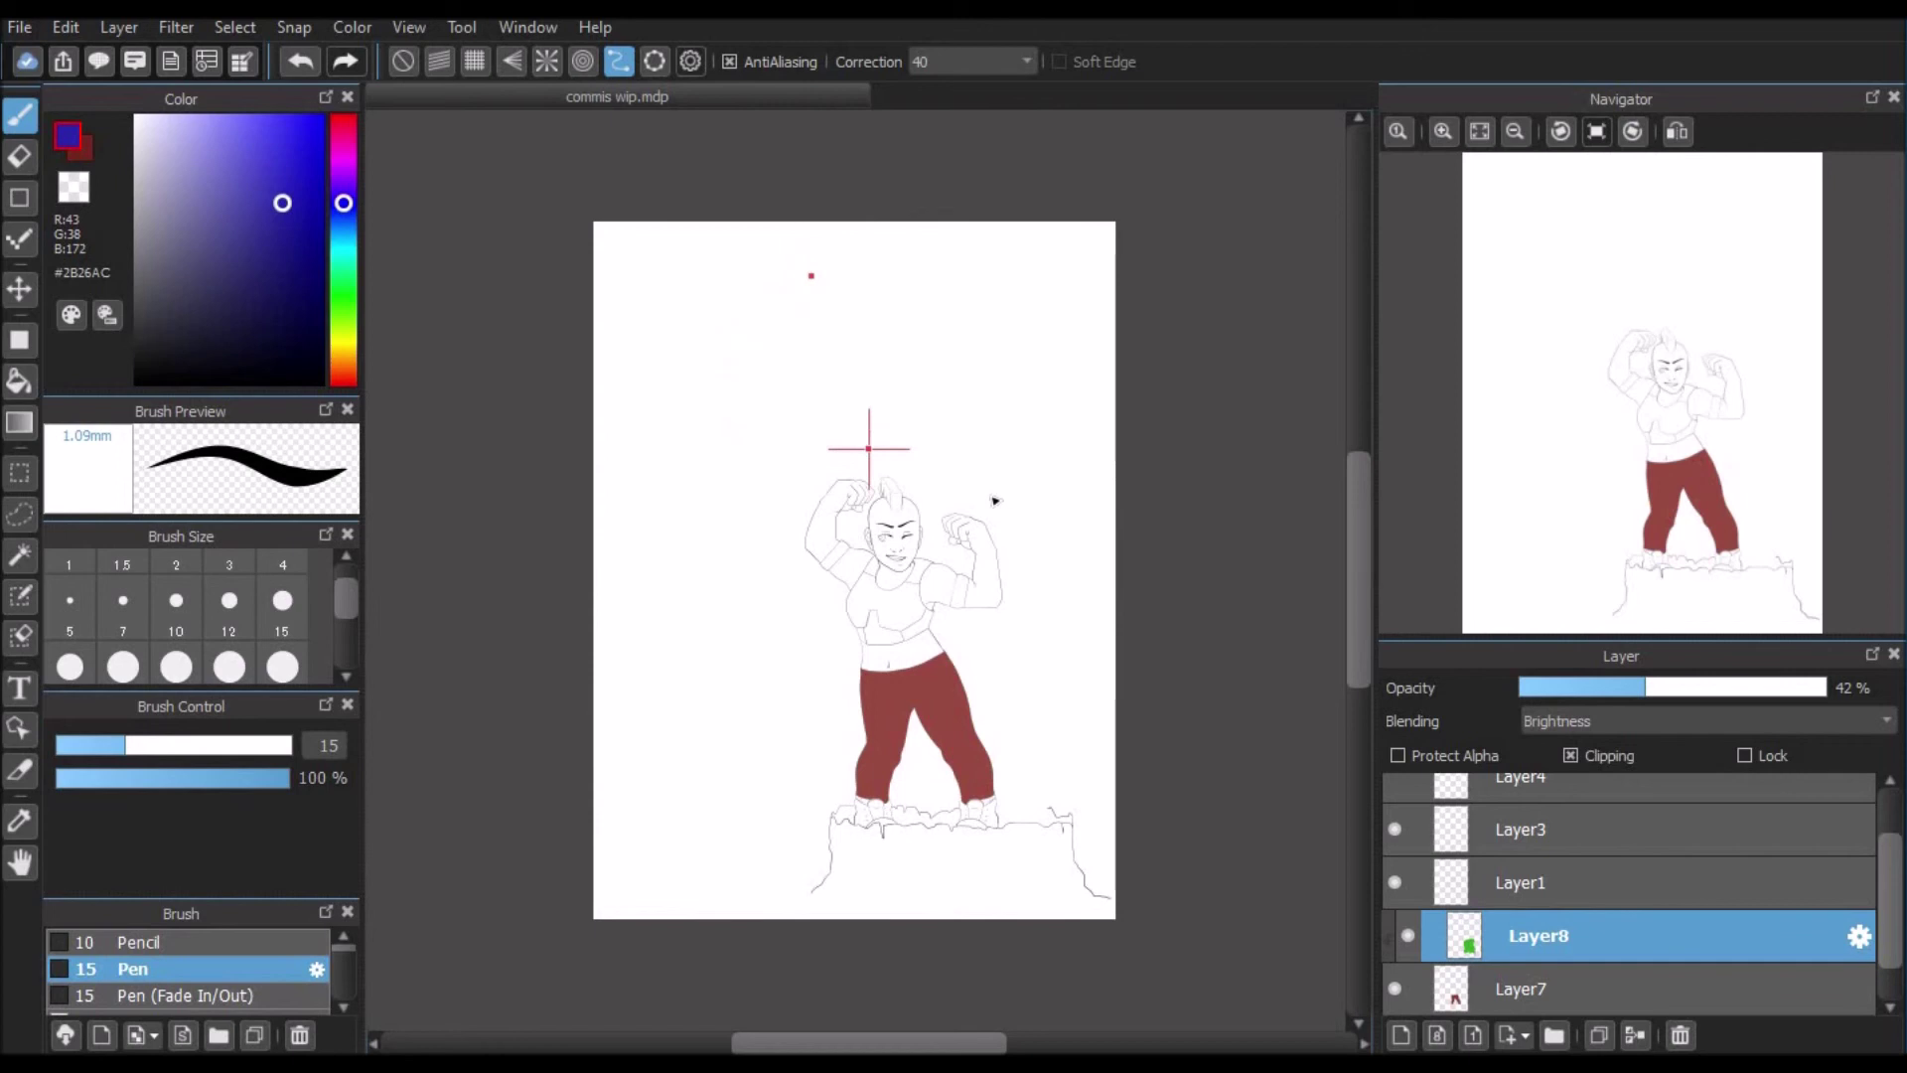
click(1072, 479)
click(678, 489)
click(747, 304)
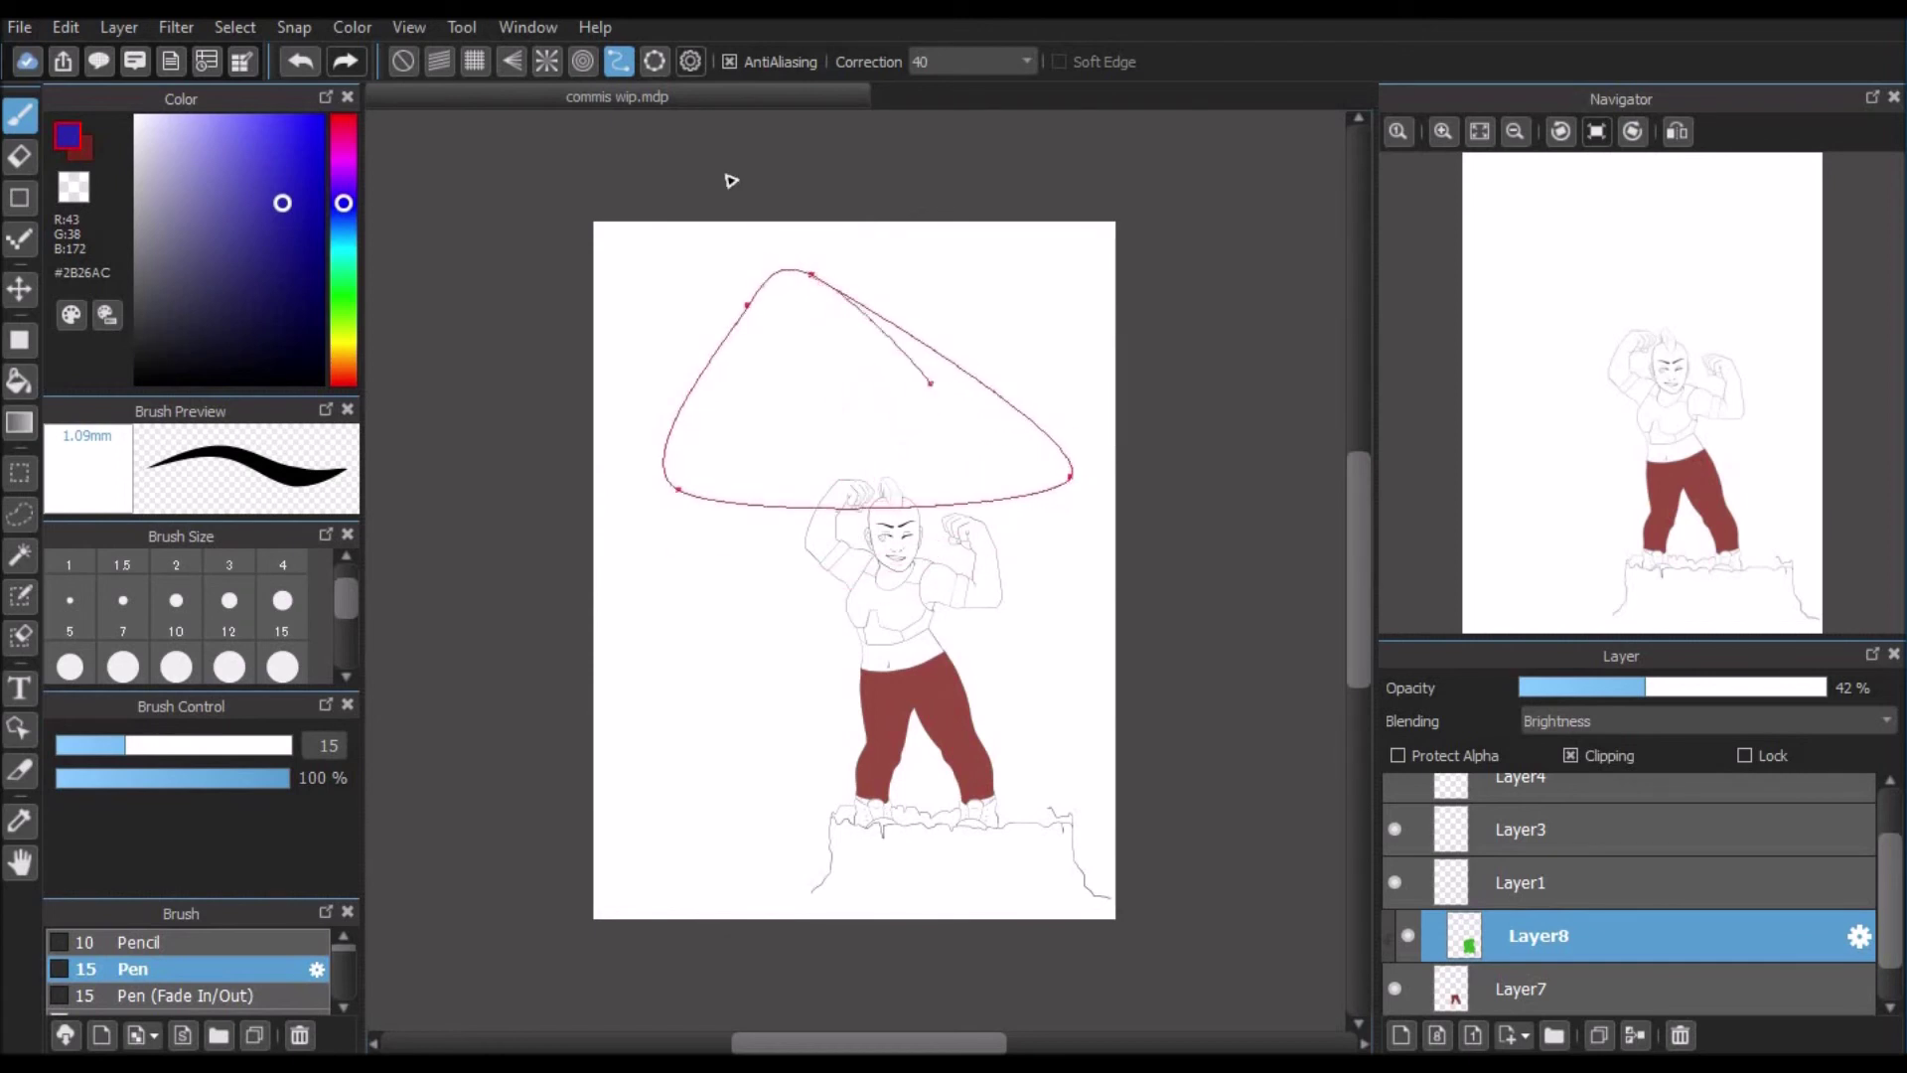
Step: Draw an Ellipse snap guide above the figure, shrink it with its frame, and remove it
click(654, 61)
click(779, 438)
click(986, 368)
click(889, 408)
click(884, 366)
click(881, 264)
click(909, 291)
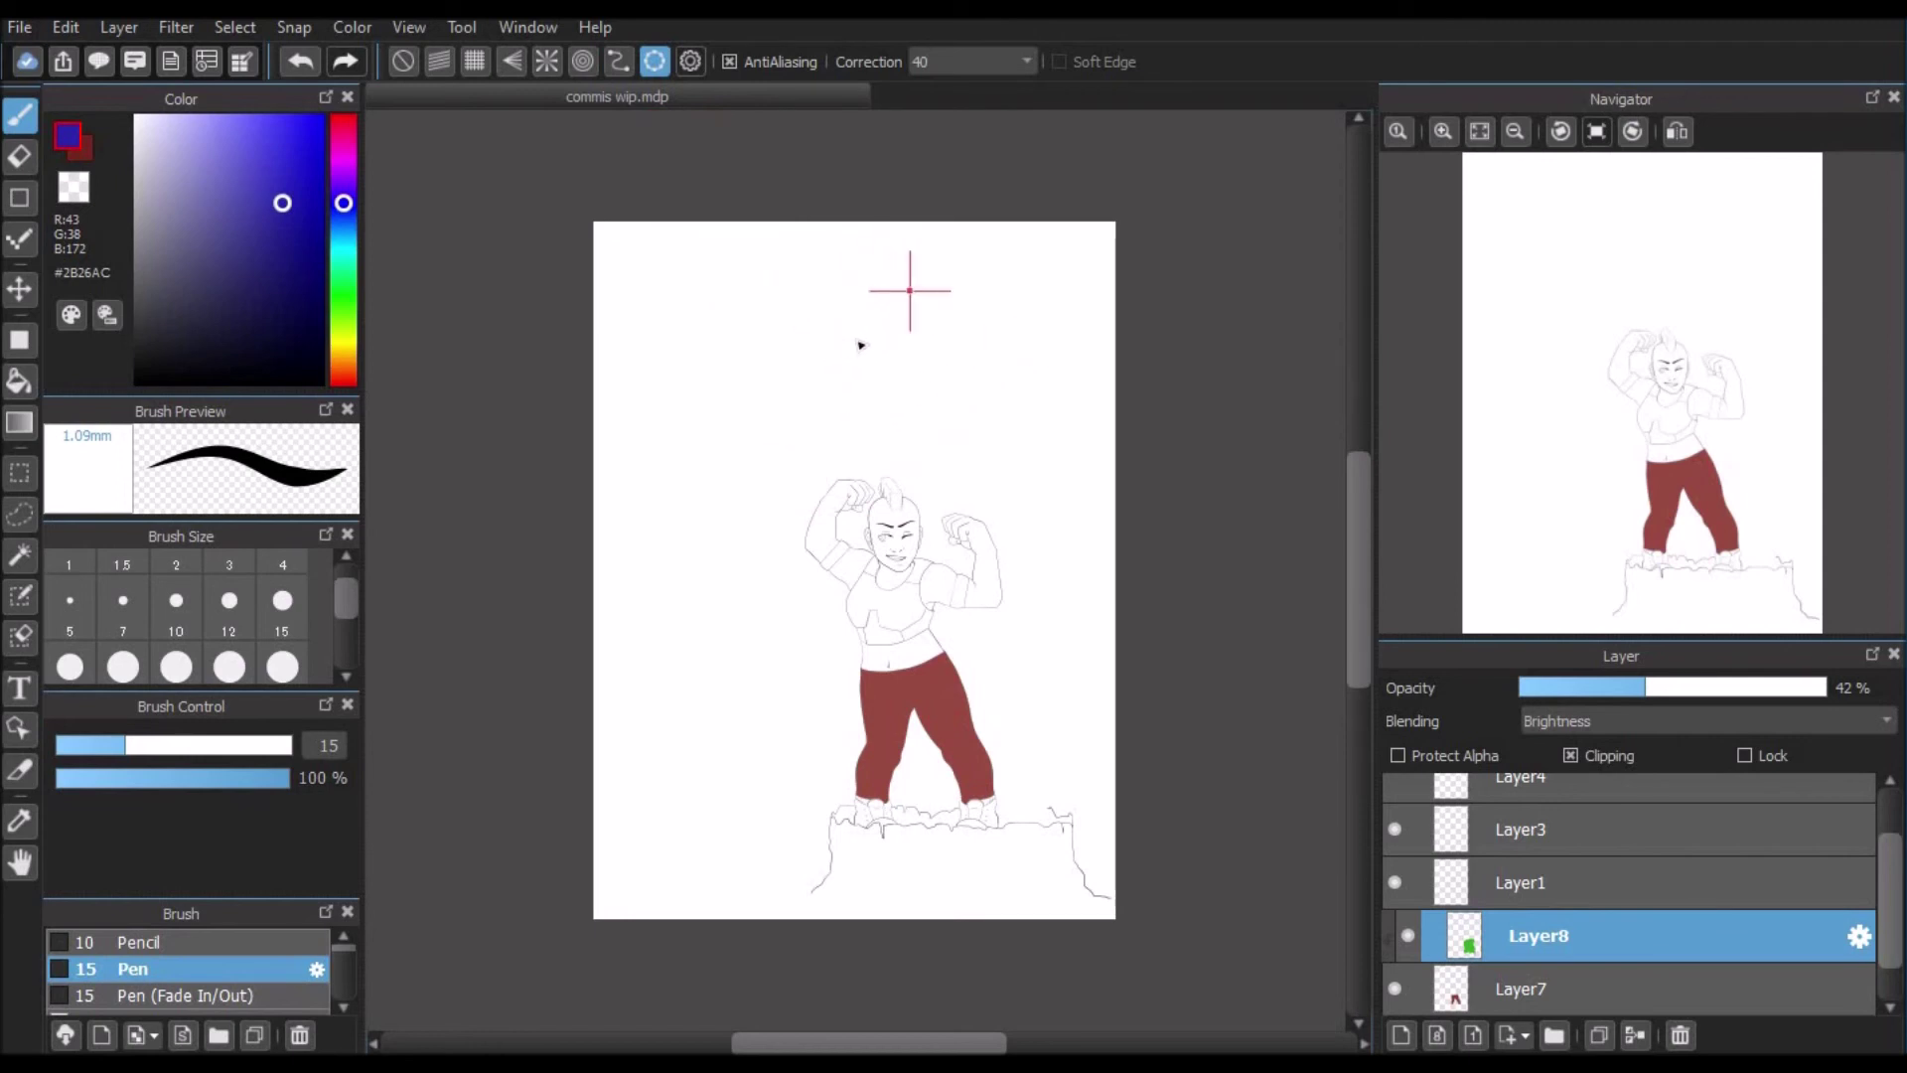
drag(860, 344, 752, 402)
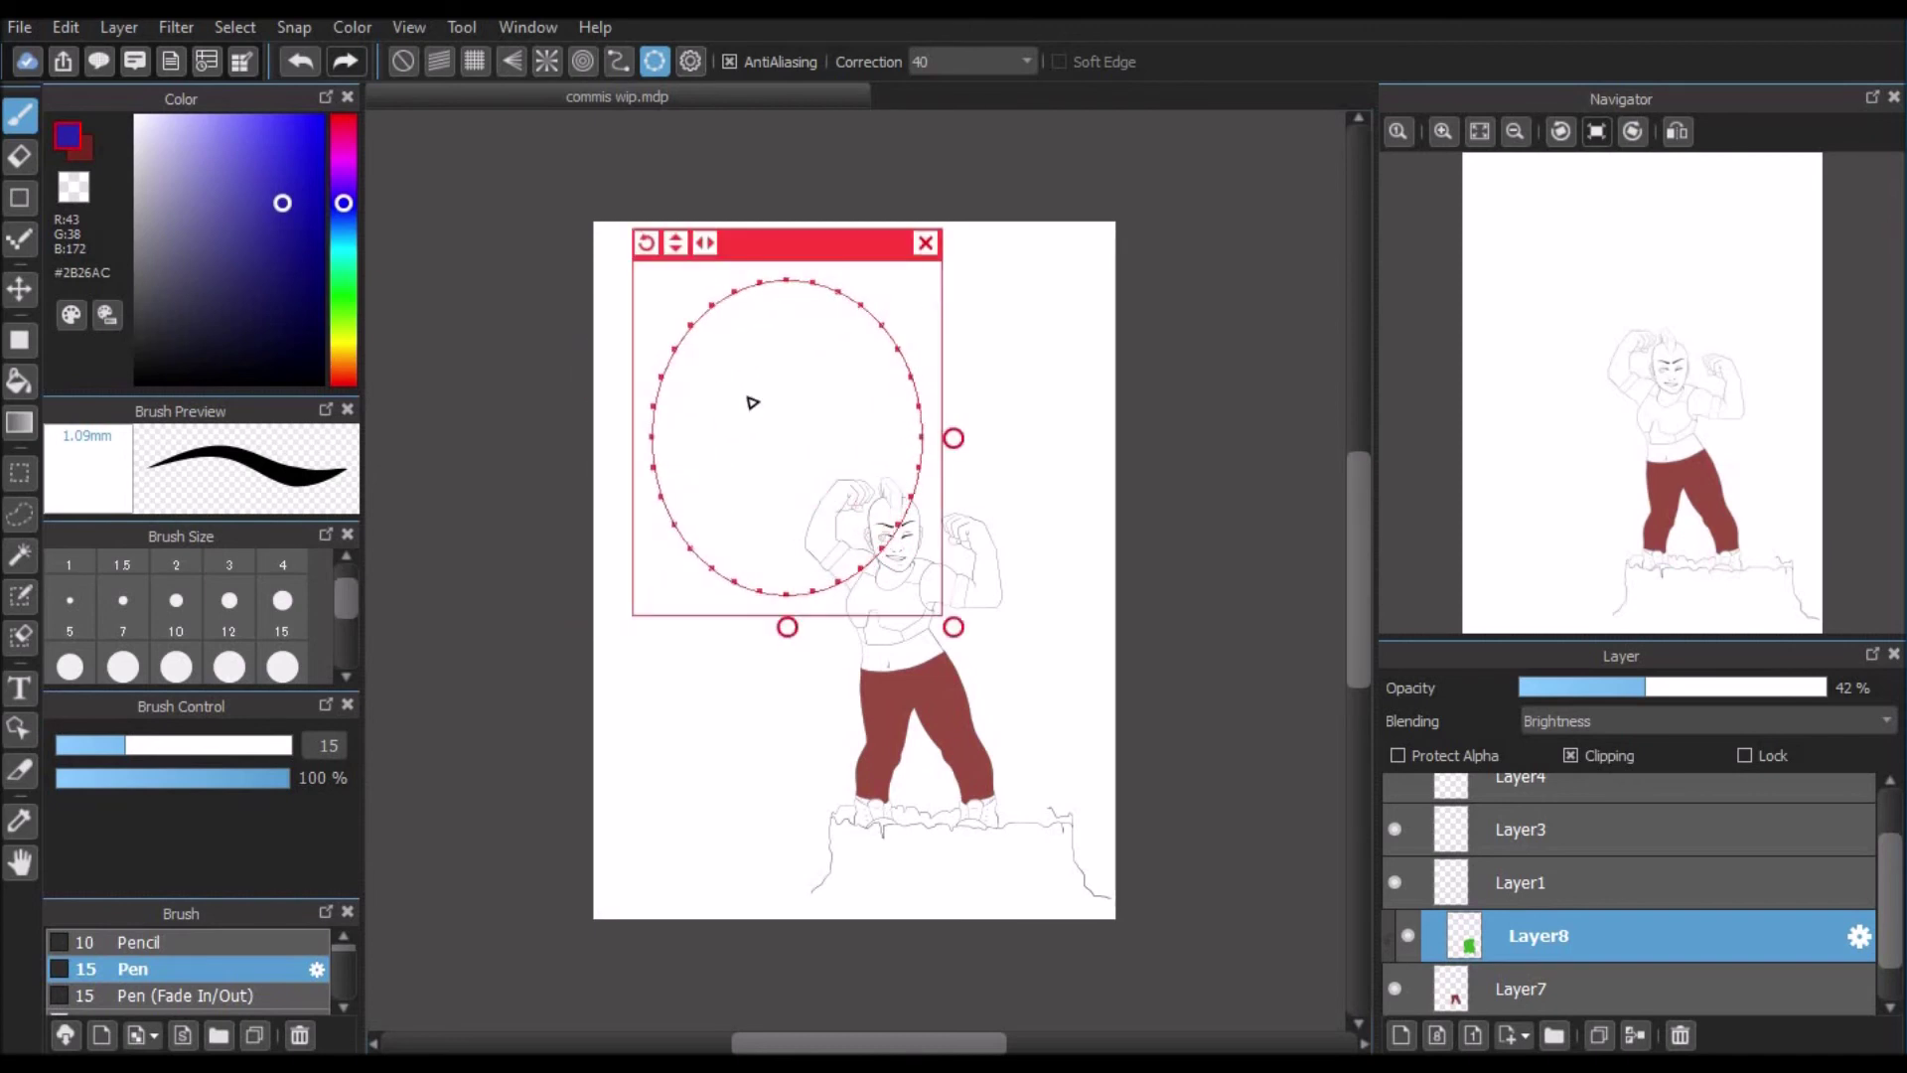
drag(643, 244, 737, 360)
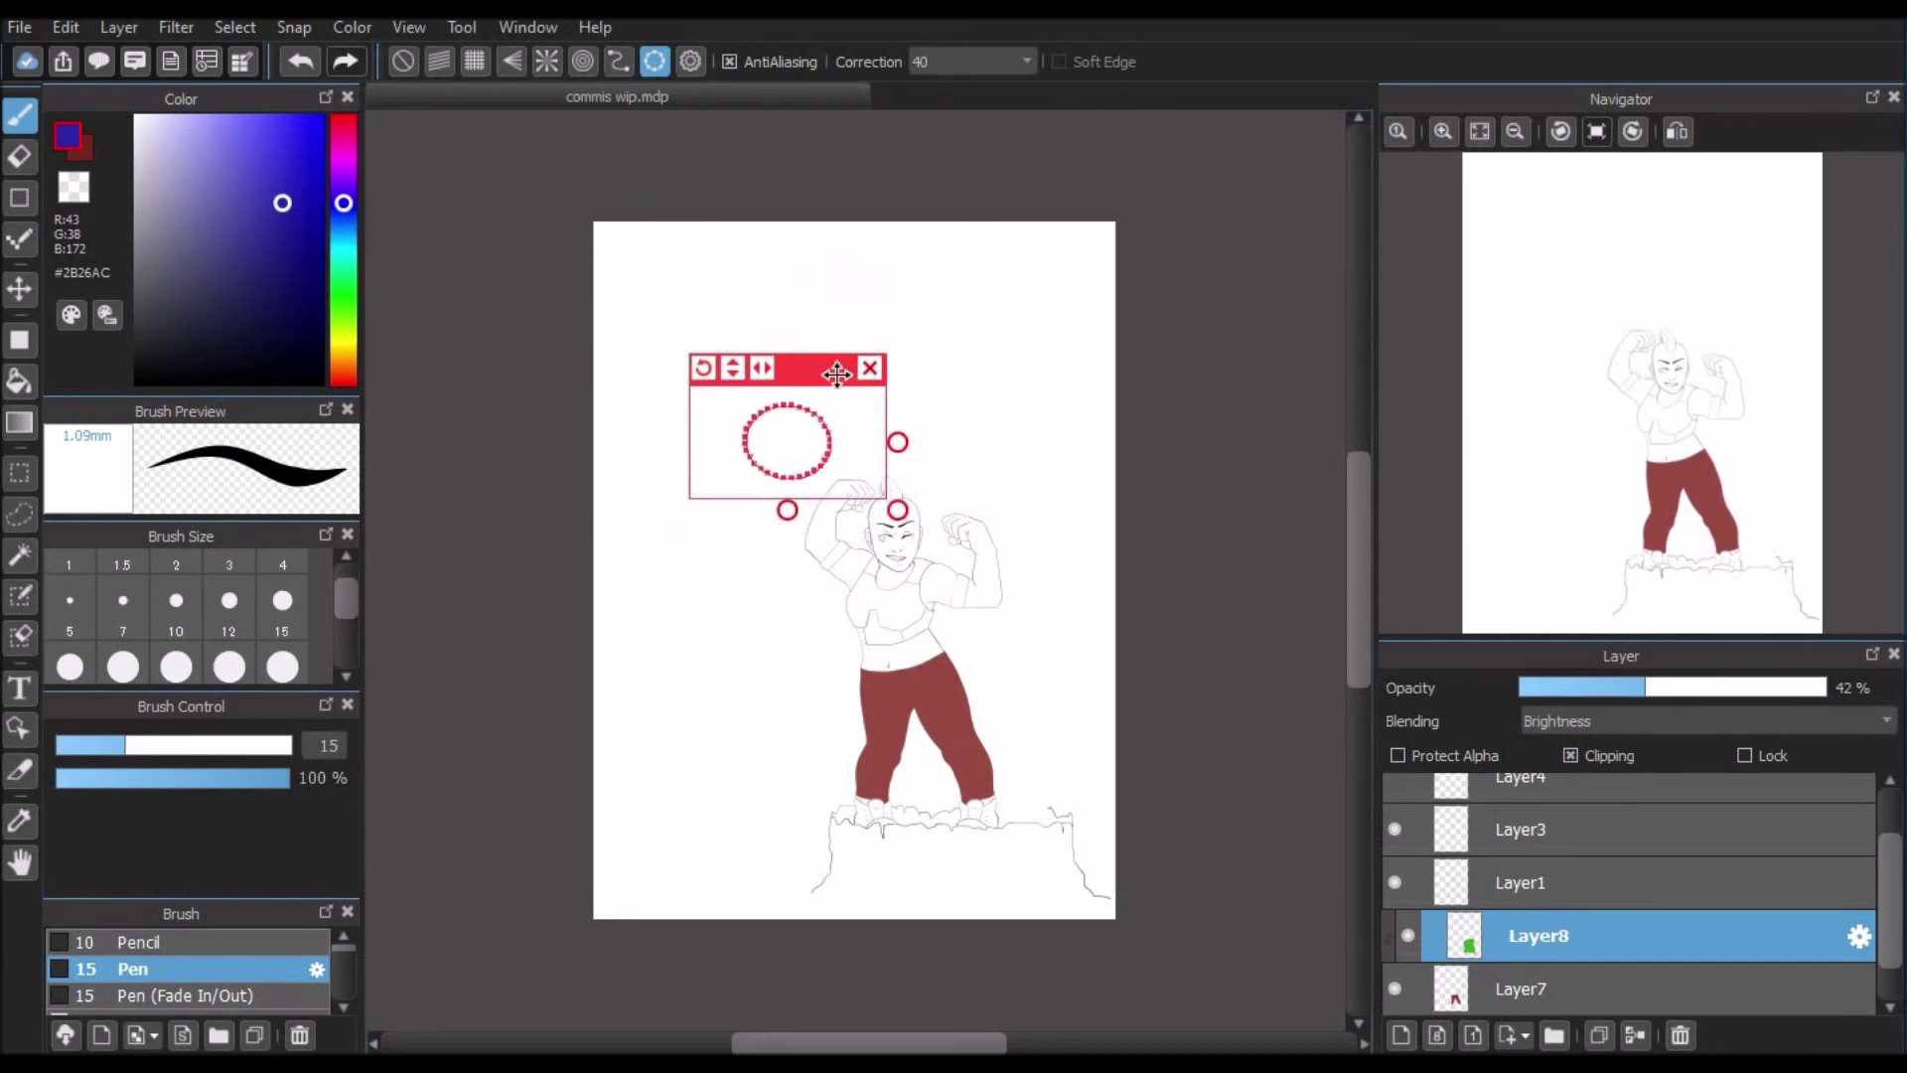
click(870, 367)
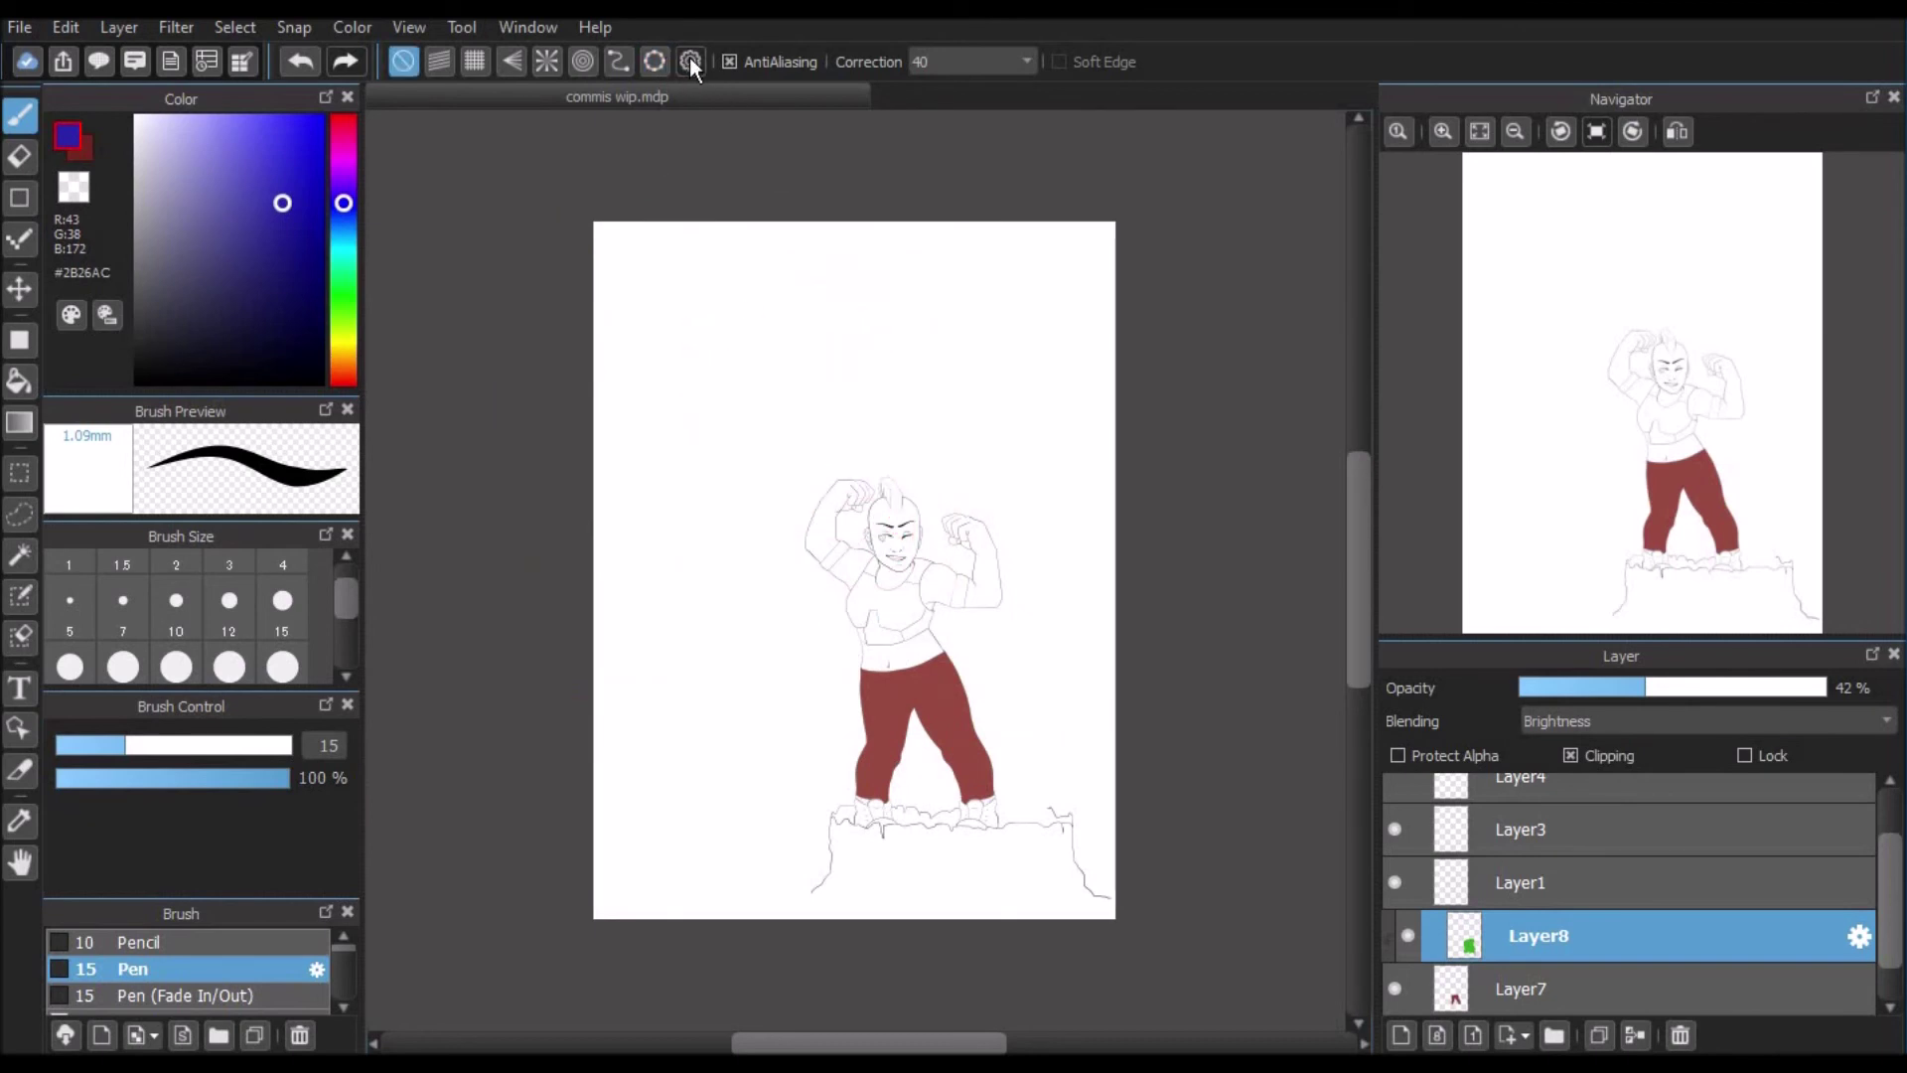
Step: Try the Concentric Circle snap and draw another Ellipse snap guide in the canvas's upper-left area, removing it
click(690, 62)
click(654, 64)
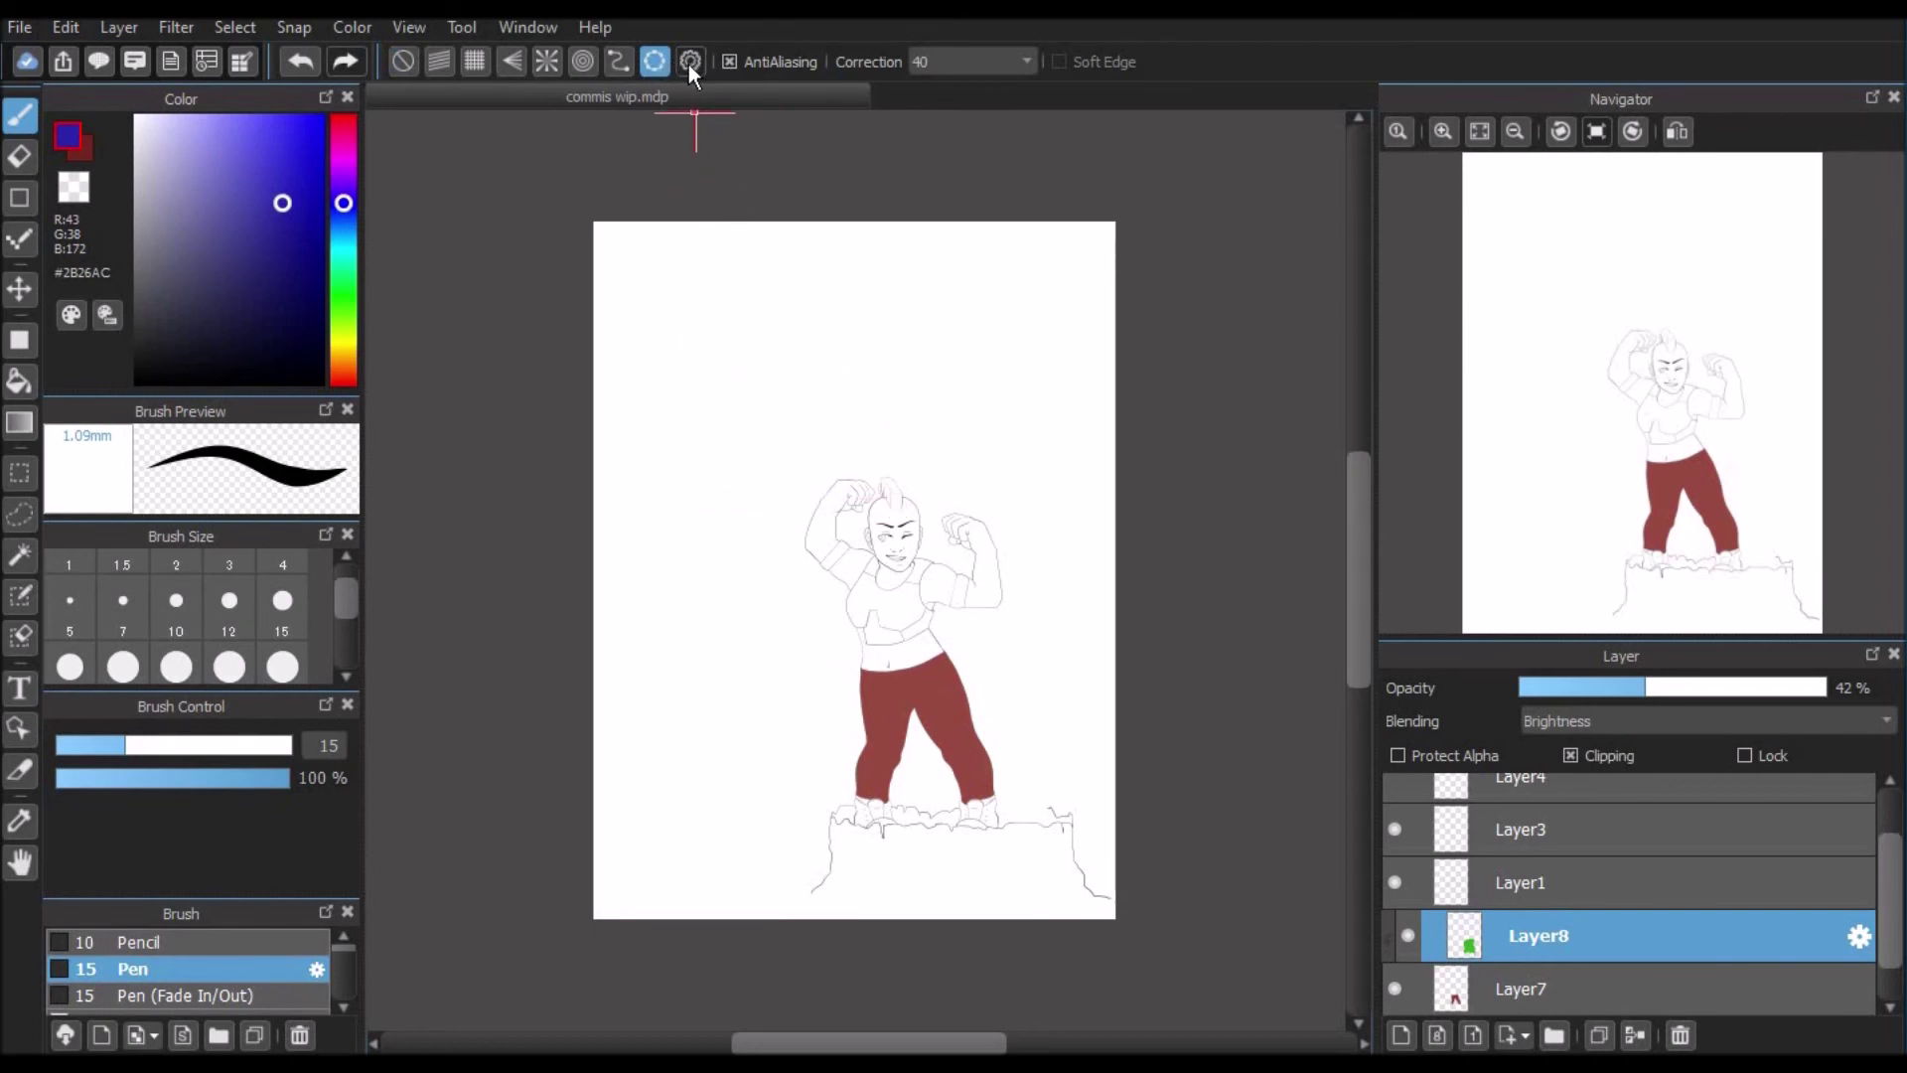
drag(784, 293, 623, 452)
click(649, 61)
click(649, 62)
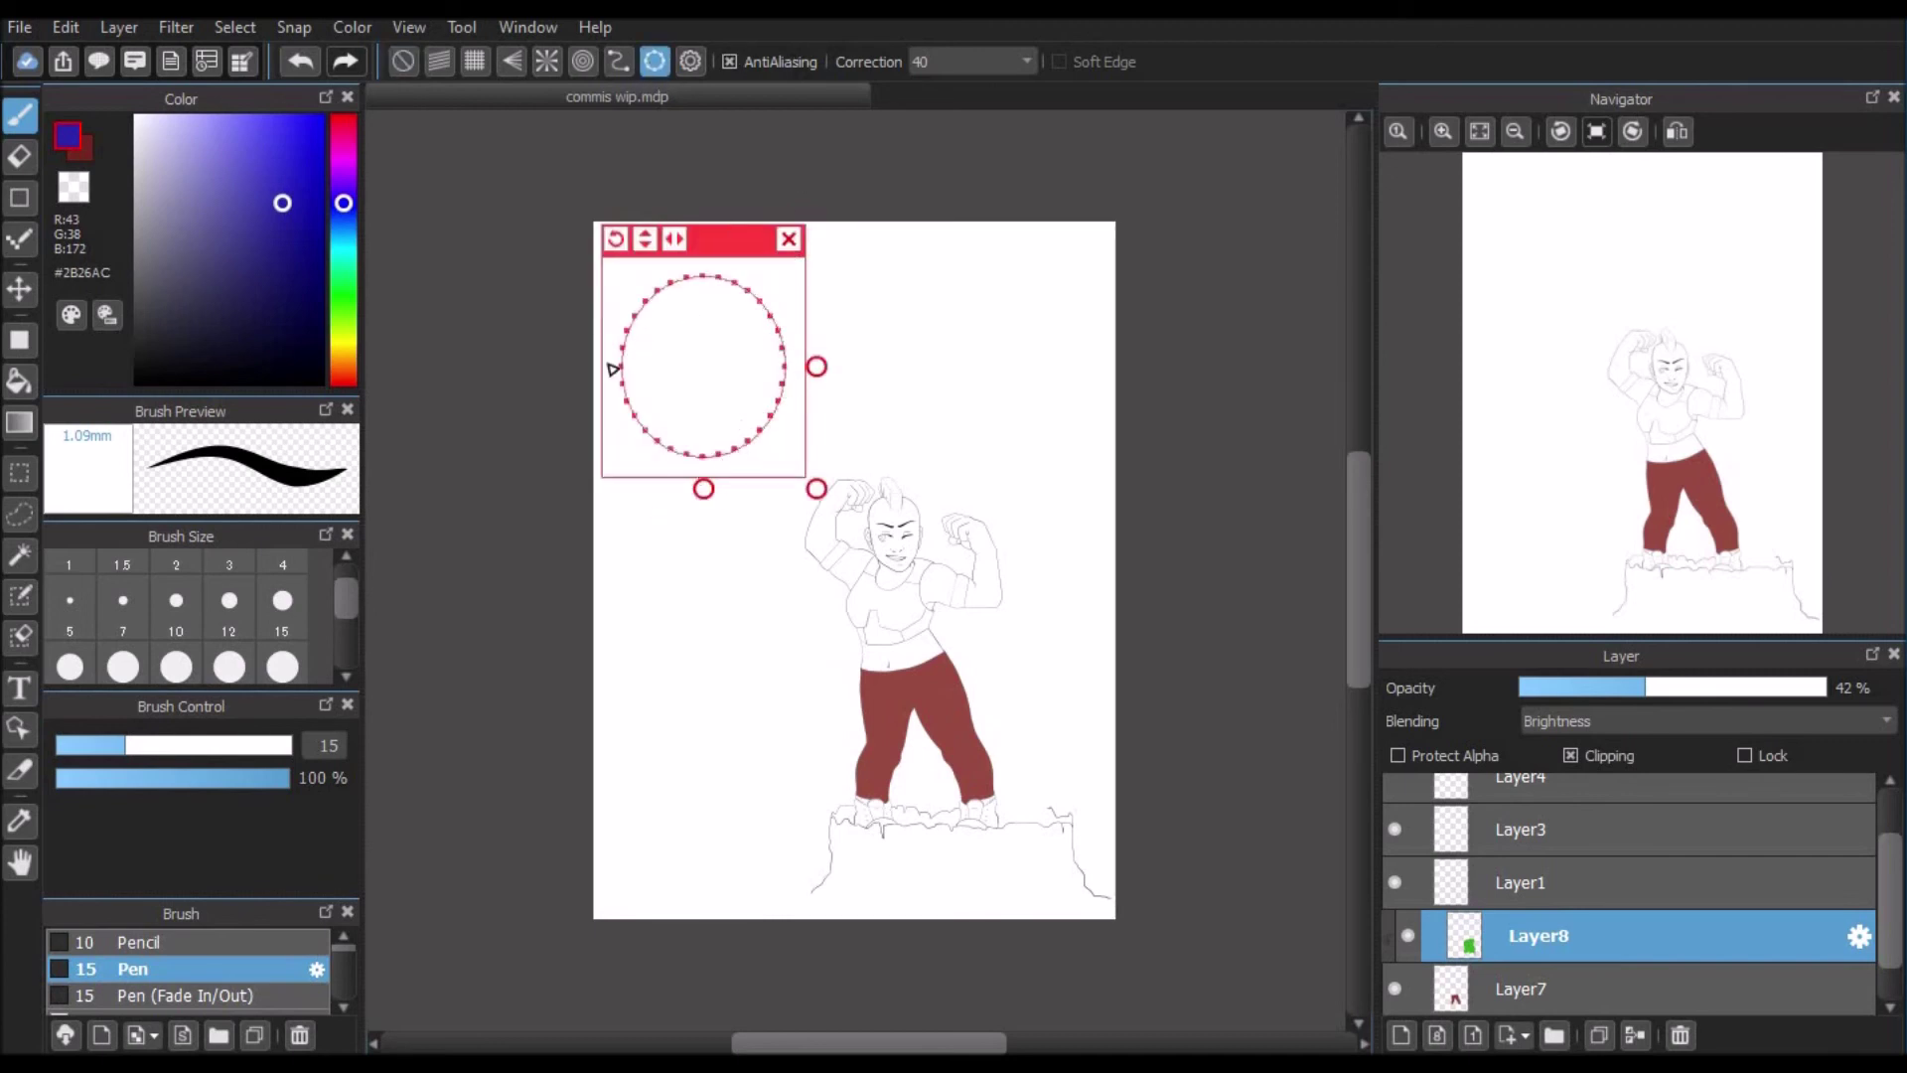
click(790, 239)
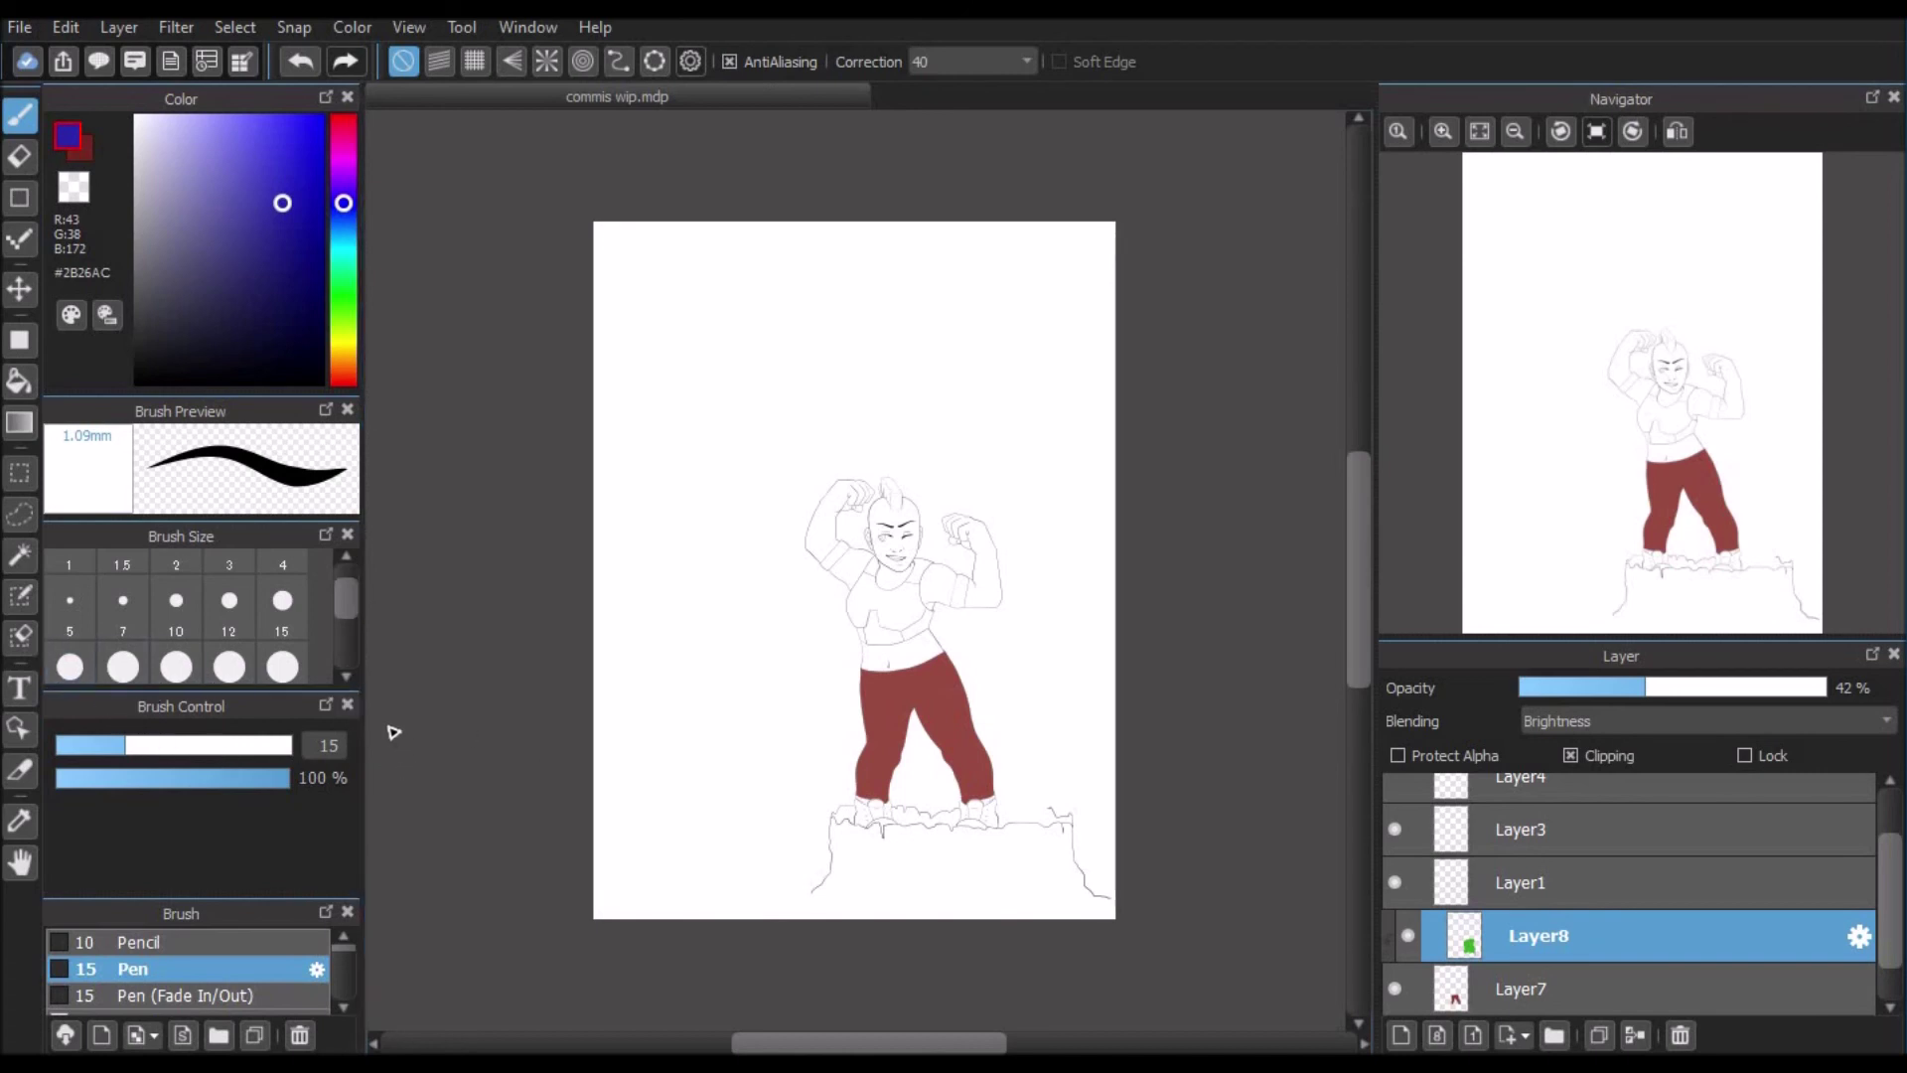
Step: Open the settings for a new text in the canvas's upper area, look through the available fonts, and cancel the text
click(20, 686)
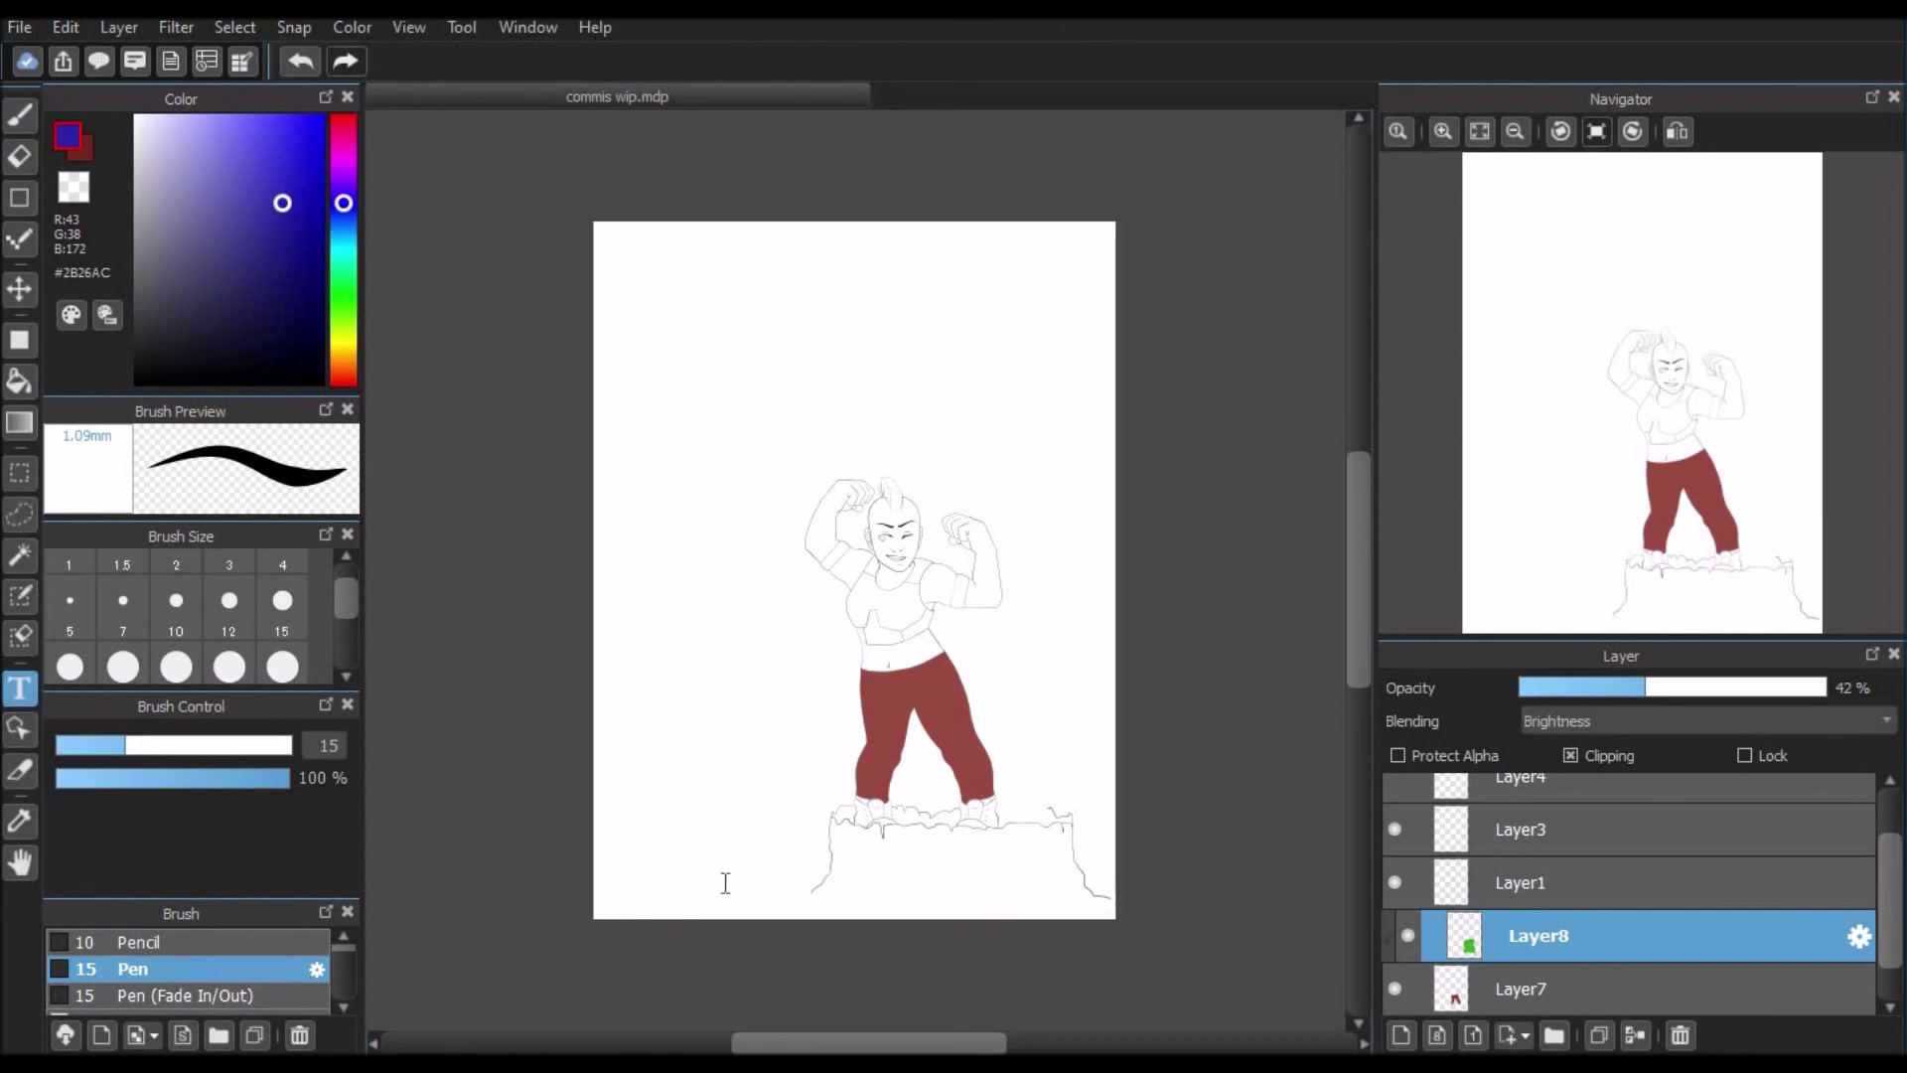
click(706, 353)
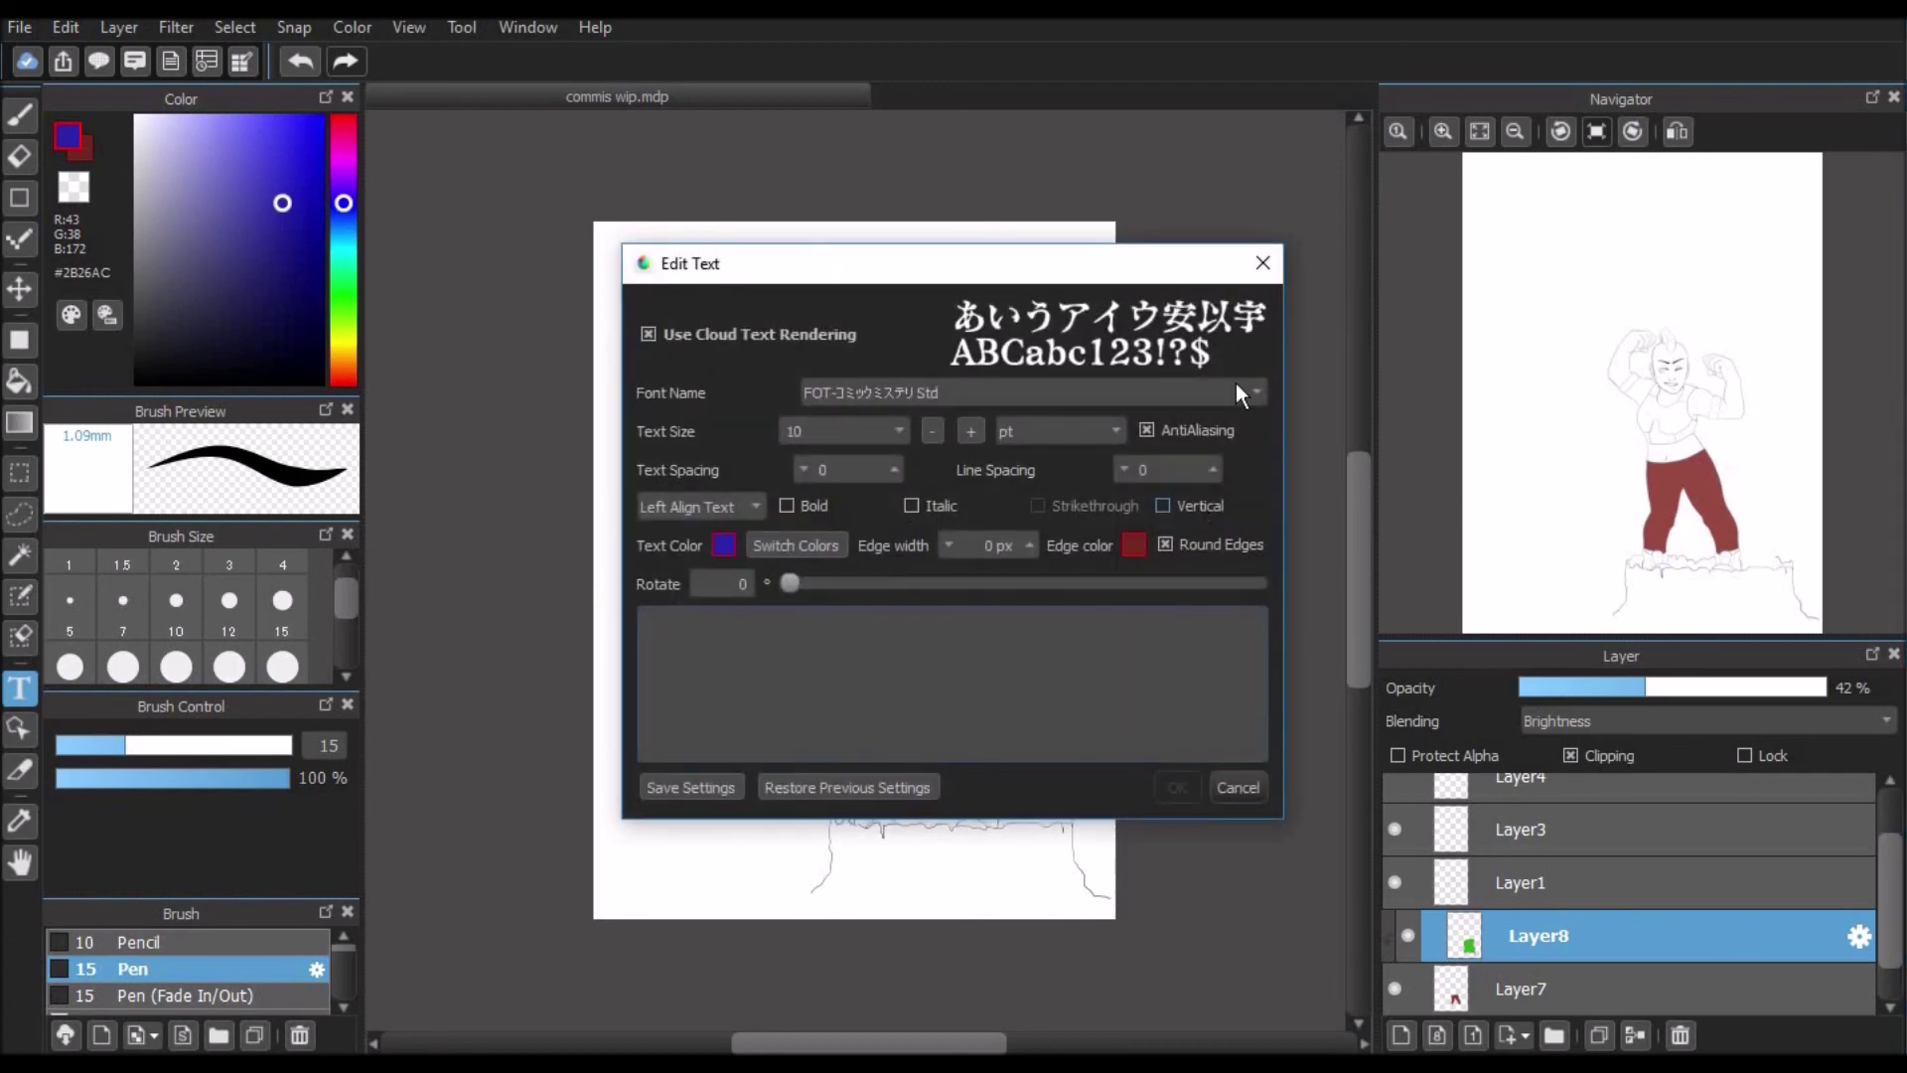
click(1236, 391)
drag(1249, 725, 1235, 961)
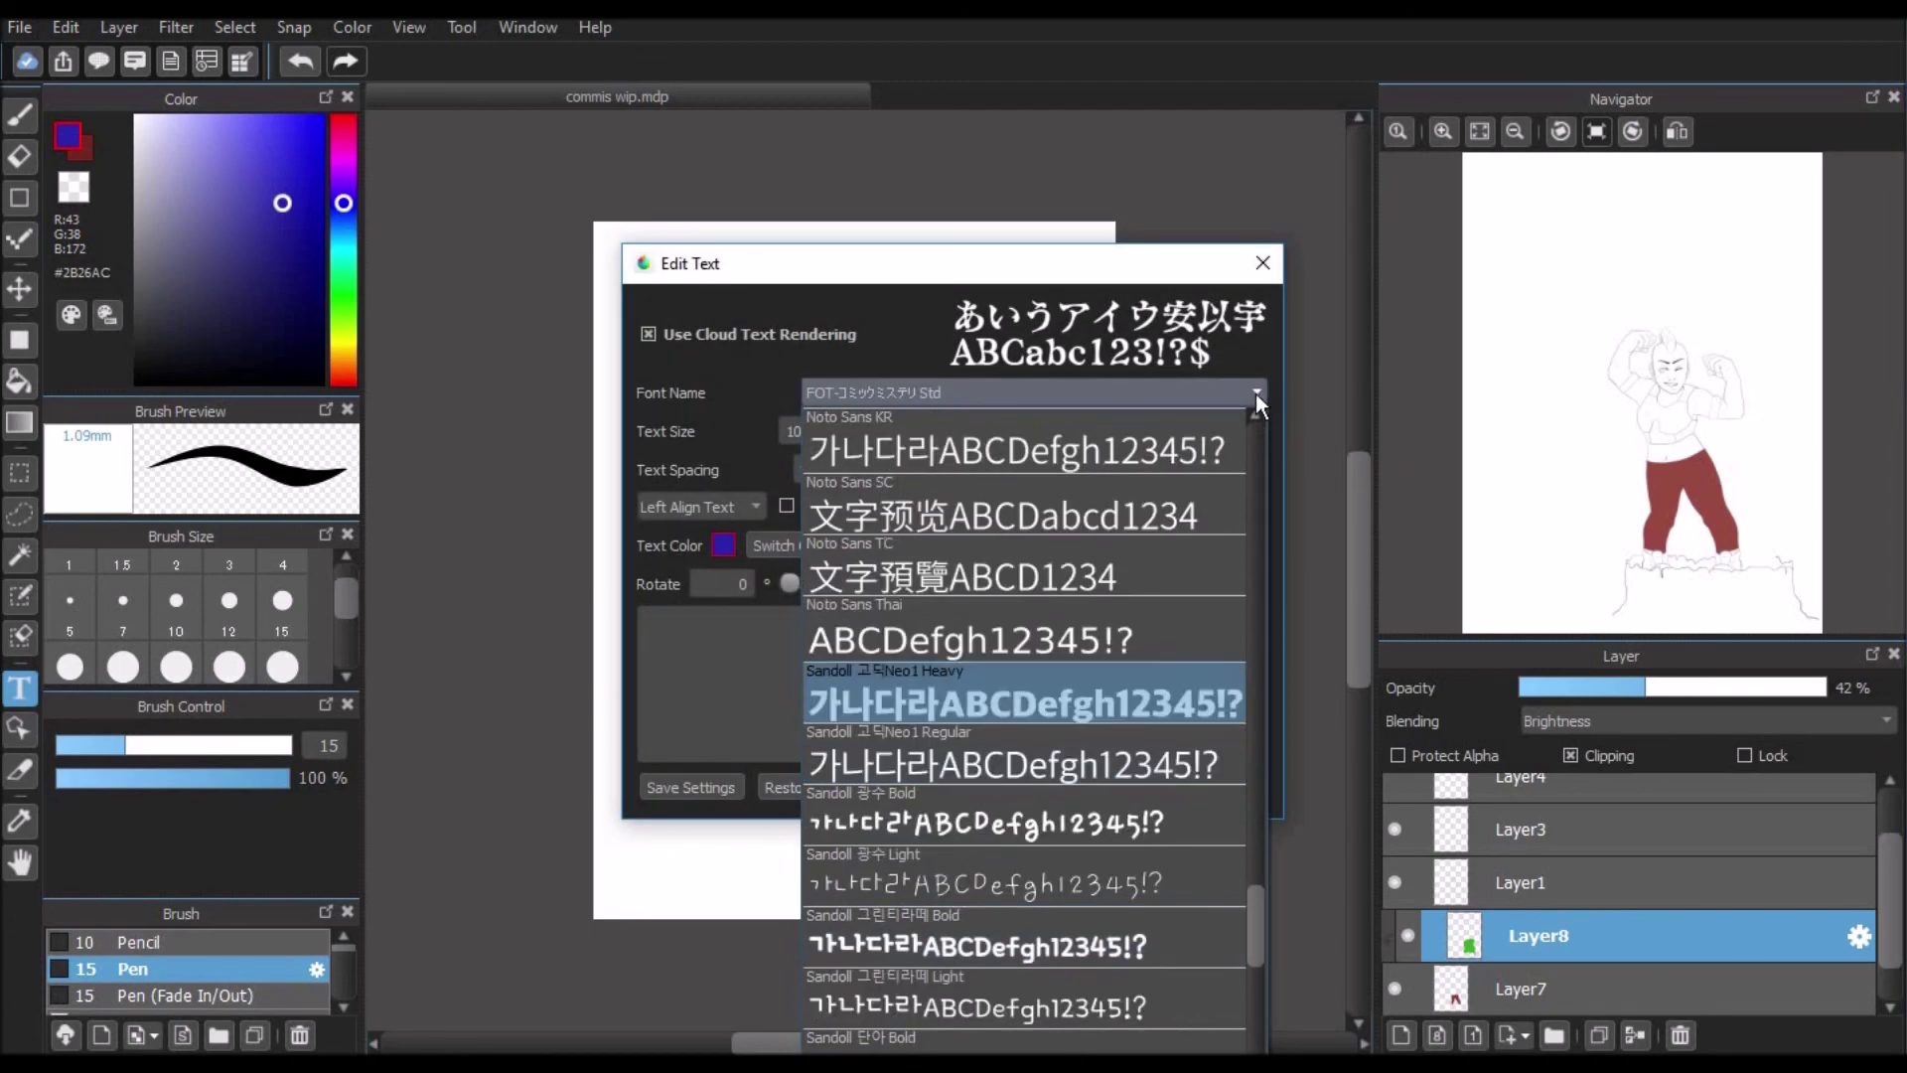
click(1256, 394)
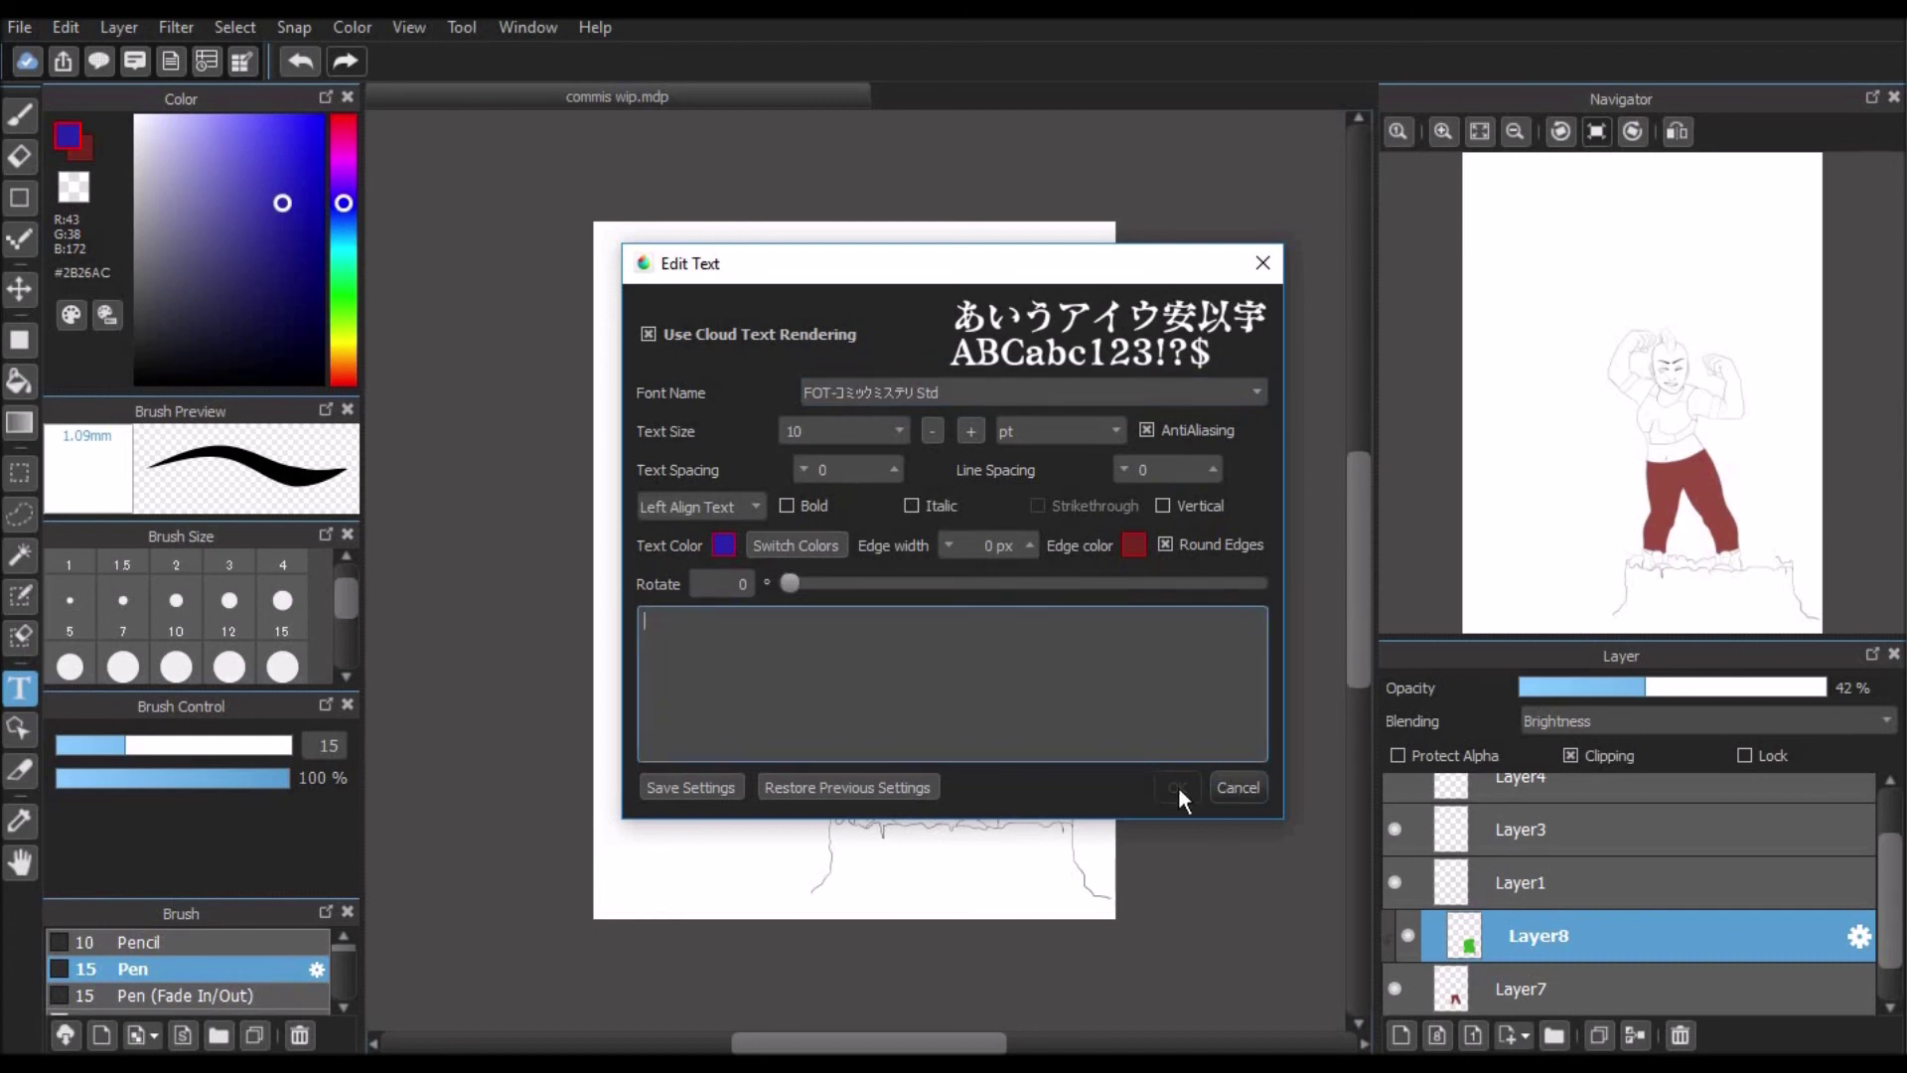
click(1262, 262)
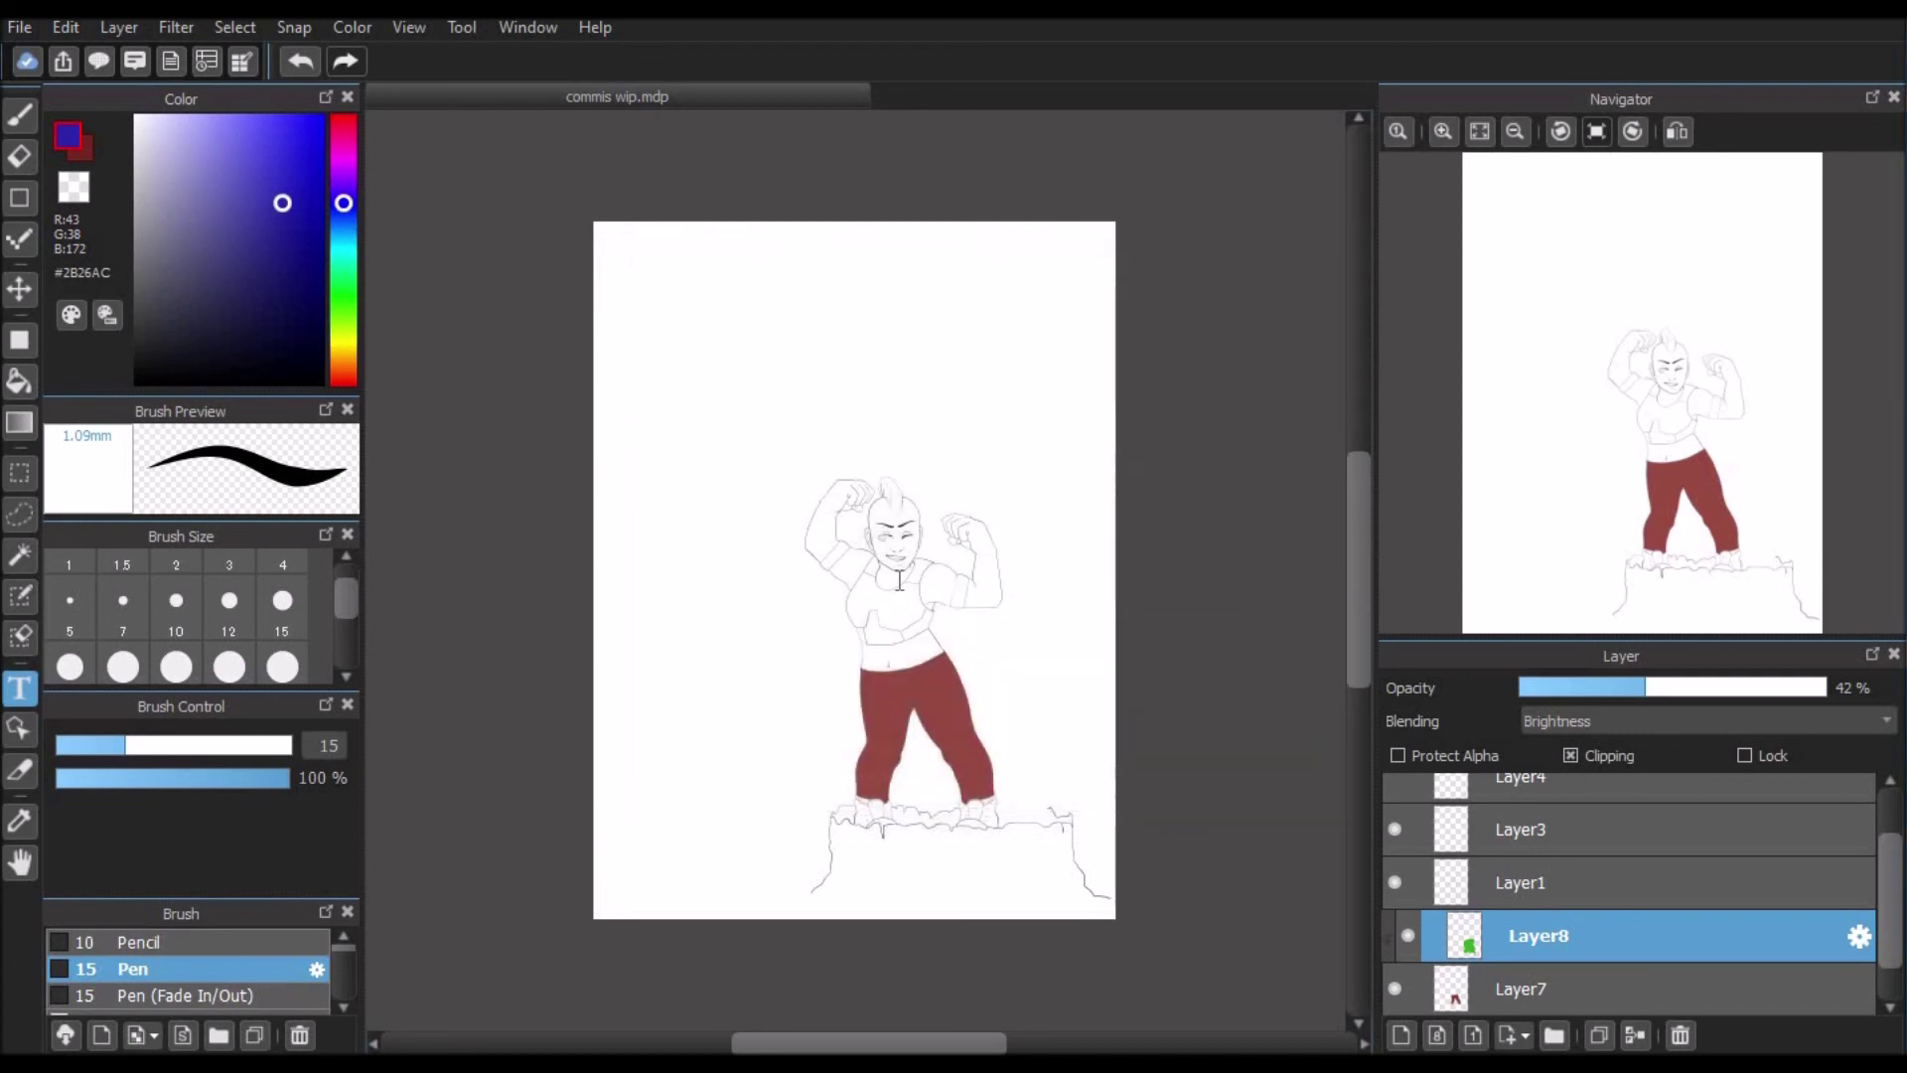